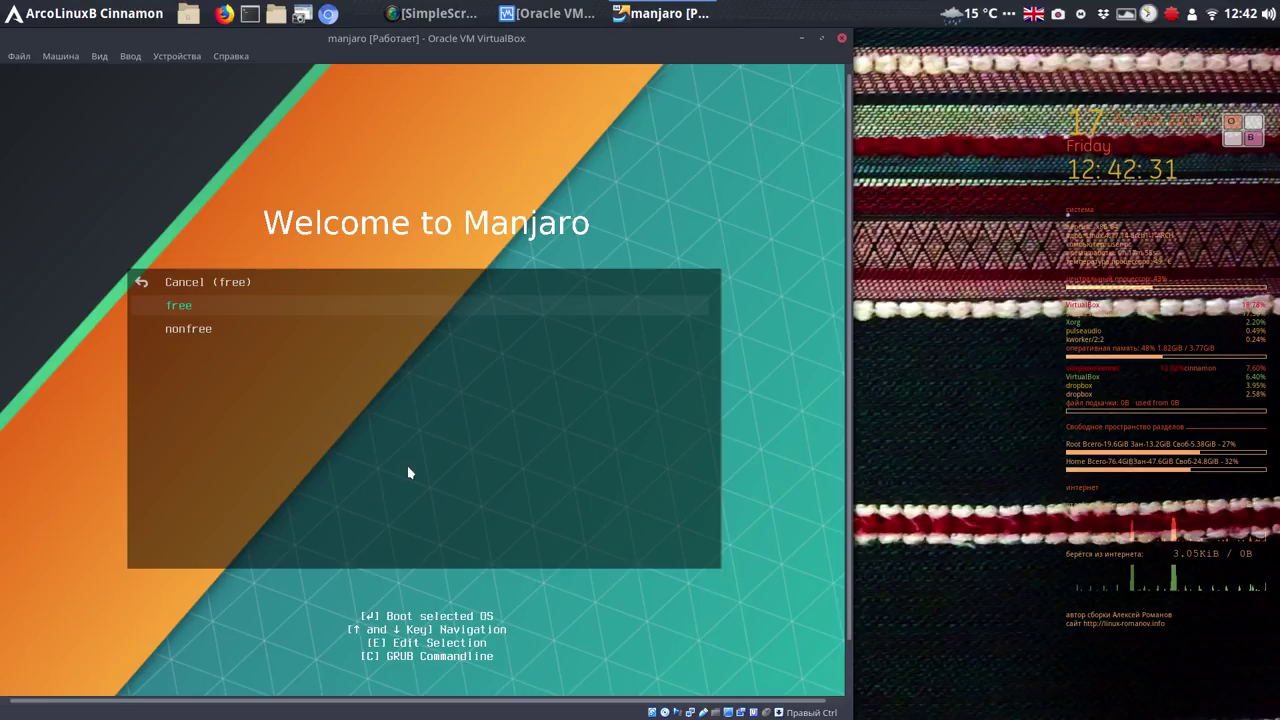
Set the driver option to nonfree and boot the Manjaro.x86_64 cinnamon entry.
{"action": "key", "text": "Down"}
{"action": "key", "text": "Return"}
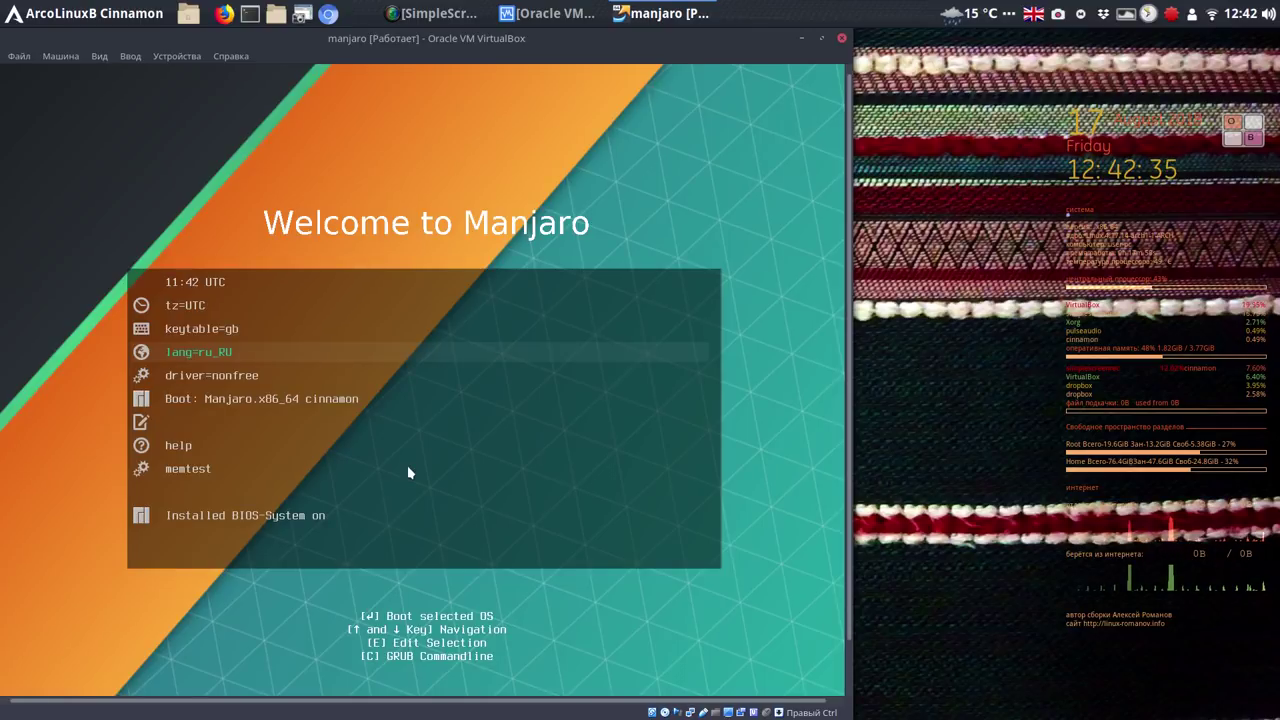
{"action": "key", "text": "Down"}
{"action": "key", "text": "Down"}
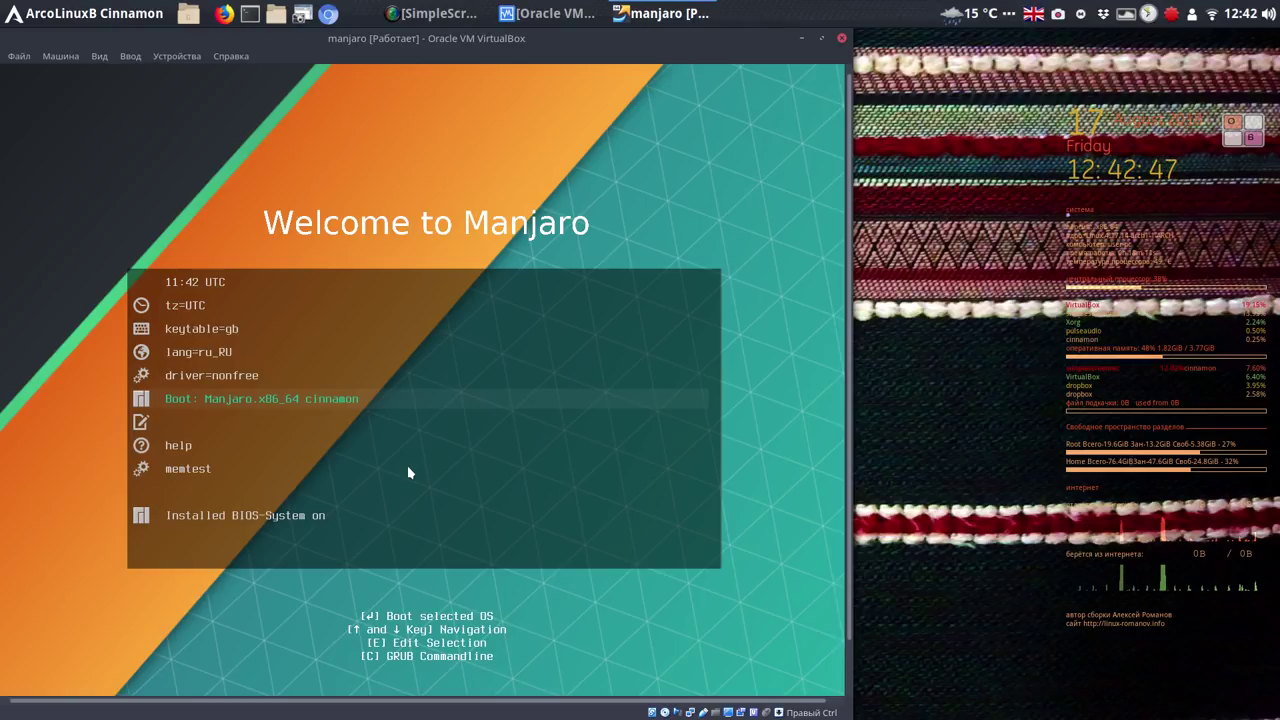
{"action": "key", "text": "Return"}
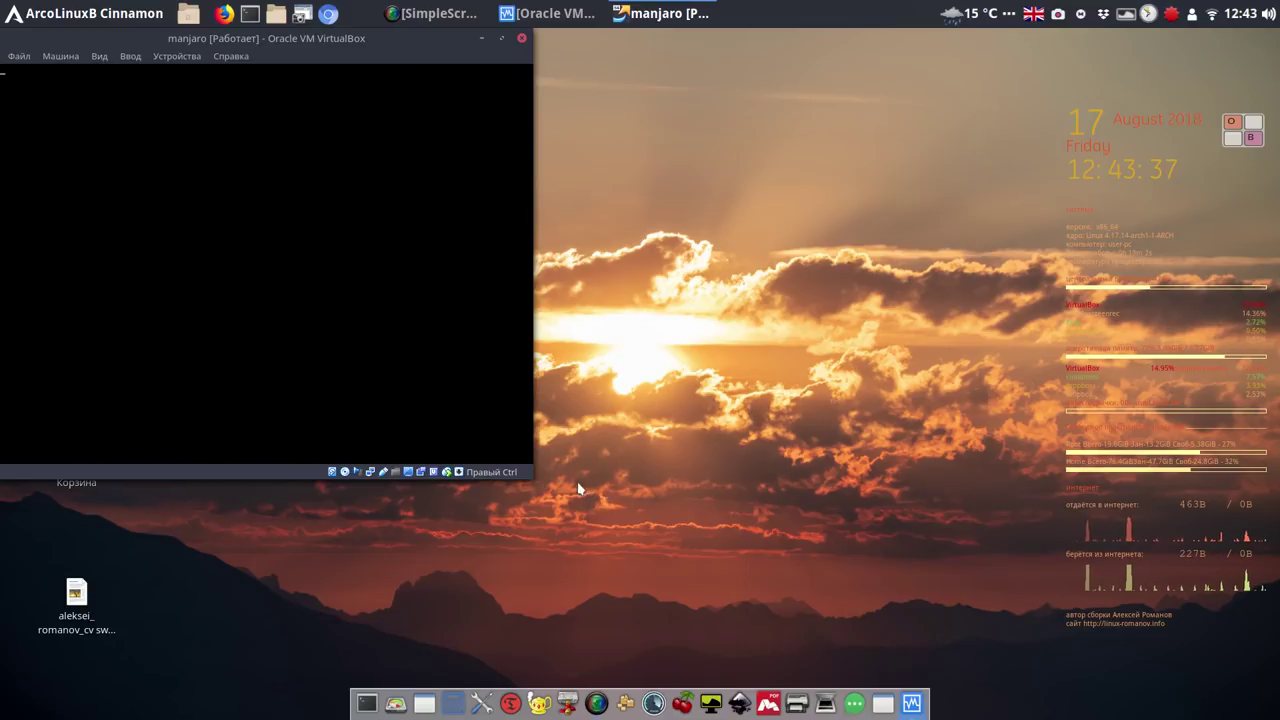
Enlarge the virtual machine window and pause the screen recording.
{"action": "left_click_drag", "start_coordinate": [531, 480], "coordinate": [960, 624]}
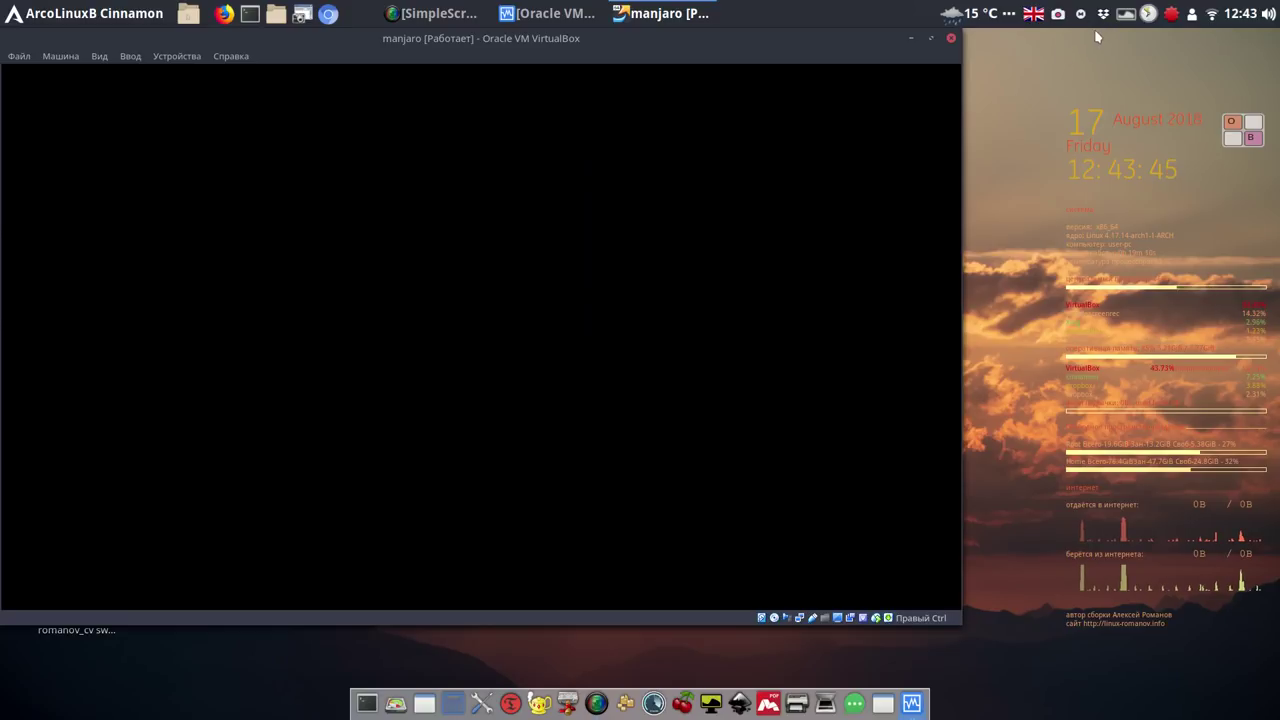
{"action": "left_click", "coordinate": [1058, 15]}
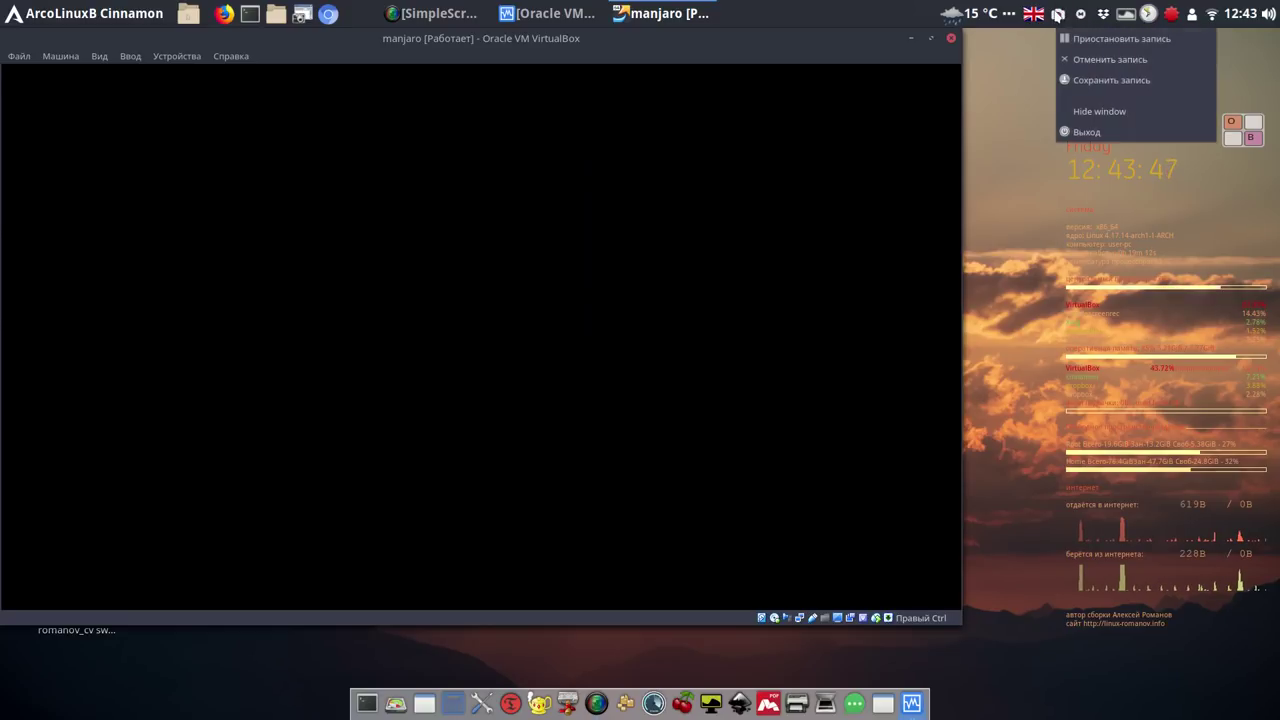
{"action": "left_click", "coordinate": [1078, 40]}
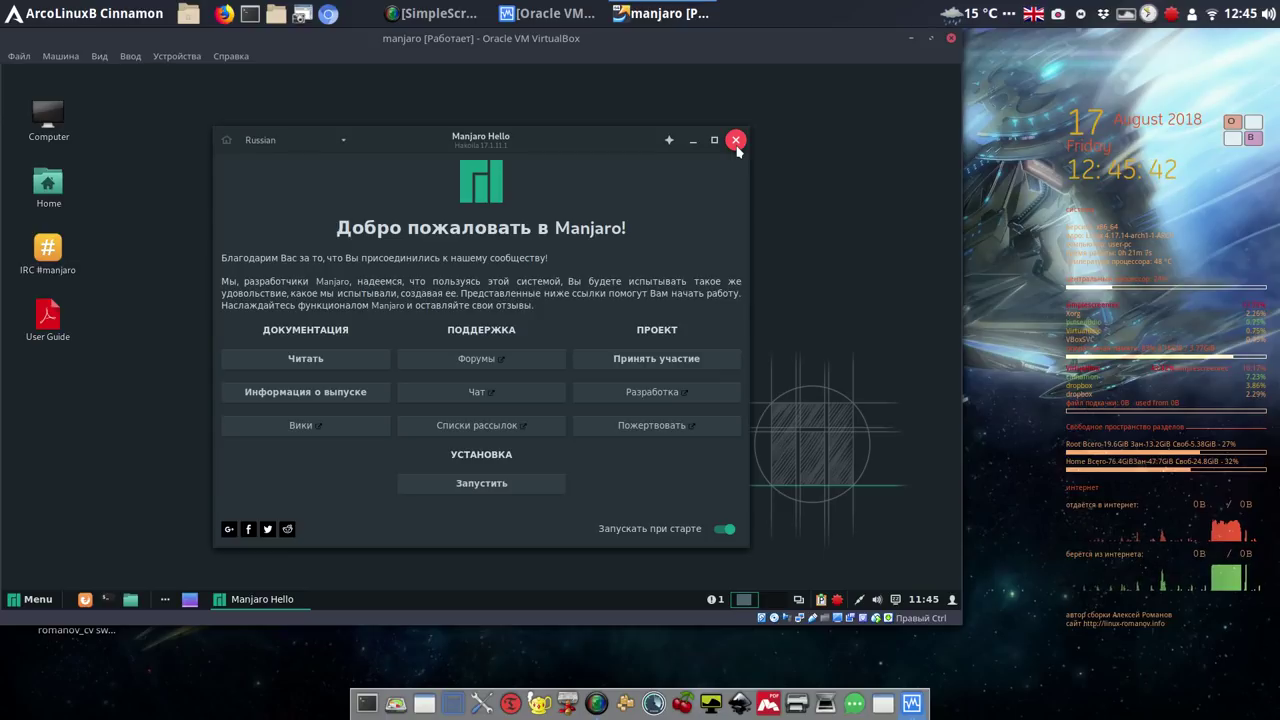
{"action": "left_click", "coordinate": [1057, 14]}
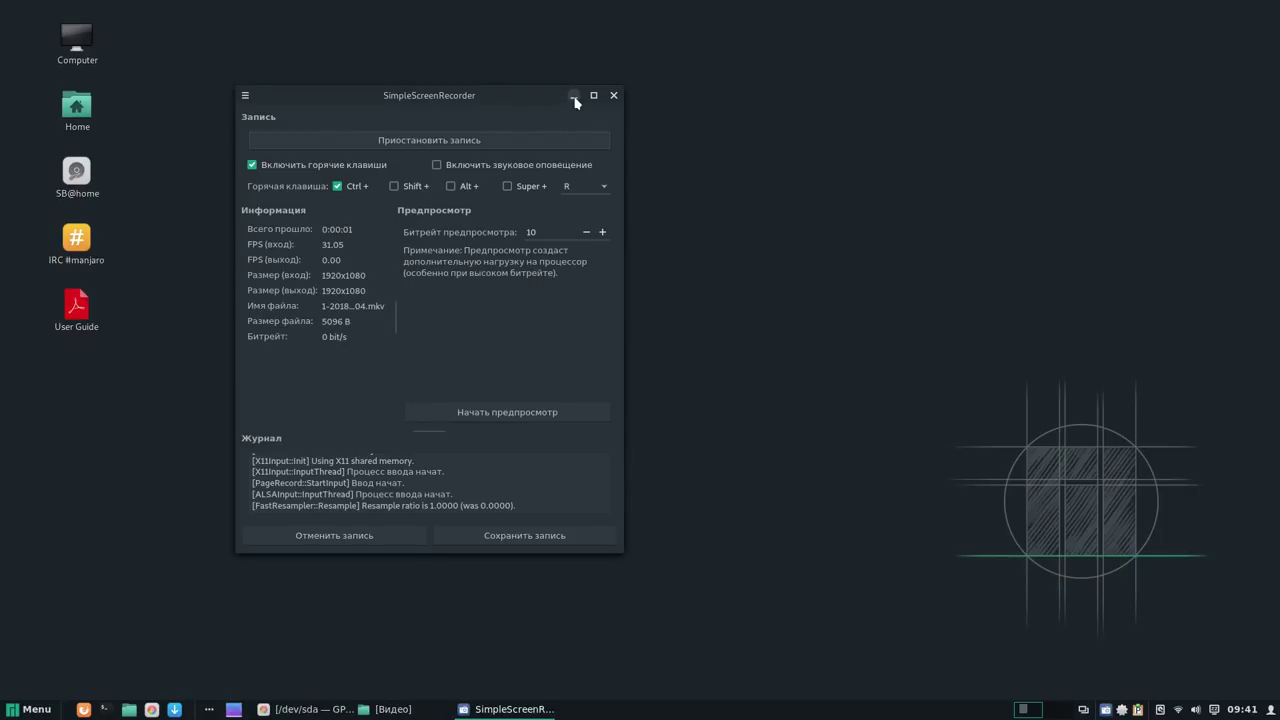
Minimize the screen recorder window and launch the Install Manjaro program.
{"action": "left_click", "coordinate": [575, 103]}
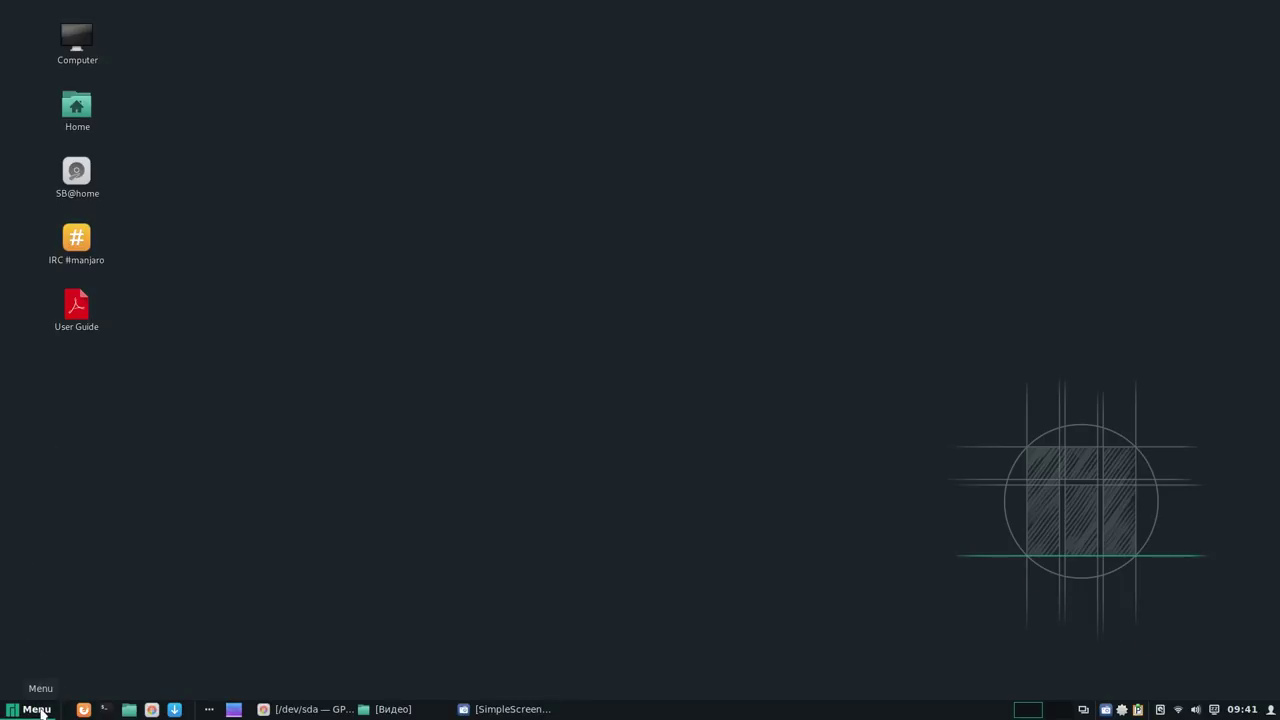
{"action": "left_click", "coordinate": [40, 710]}
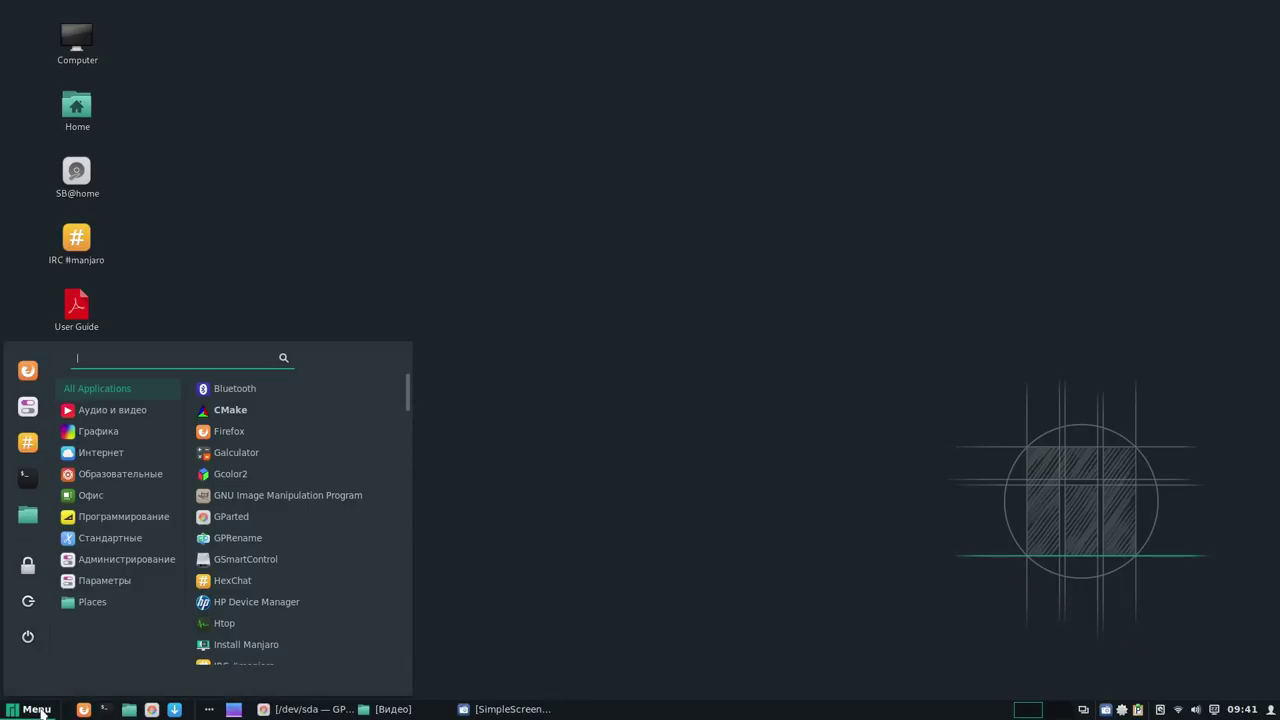
{"action": "mouse_move", "coordinate": [110, 566]}
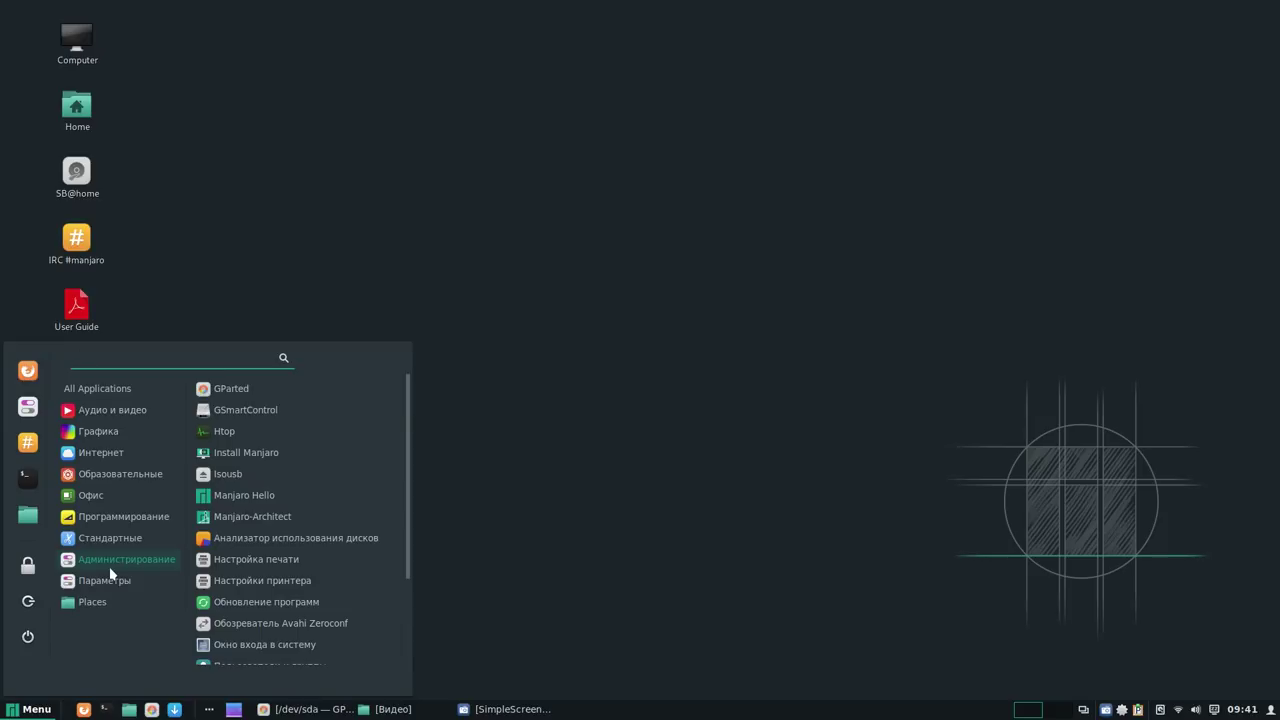
{"action": "left_click", "coordinate": [282, 457]}
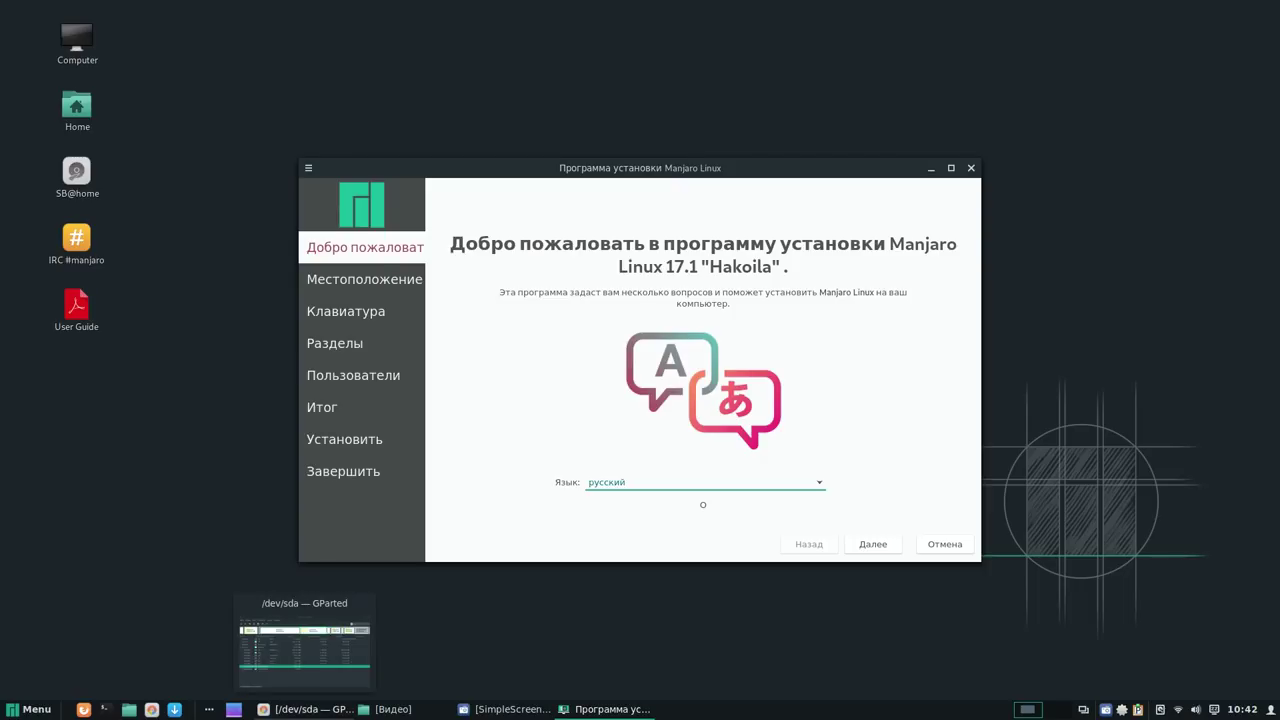
Switch to GParted and queue a new 20480 MiB logical ext4 partition in the unallocated space inside /dev/sda4.
{"action": "left_click", "coordinate": [300, 709]}
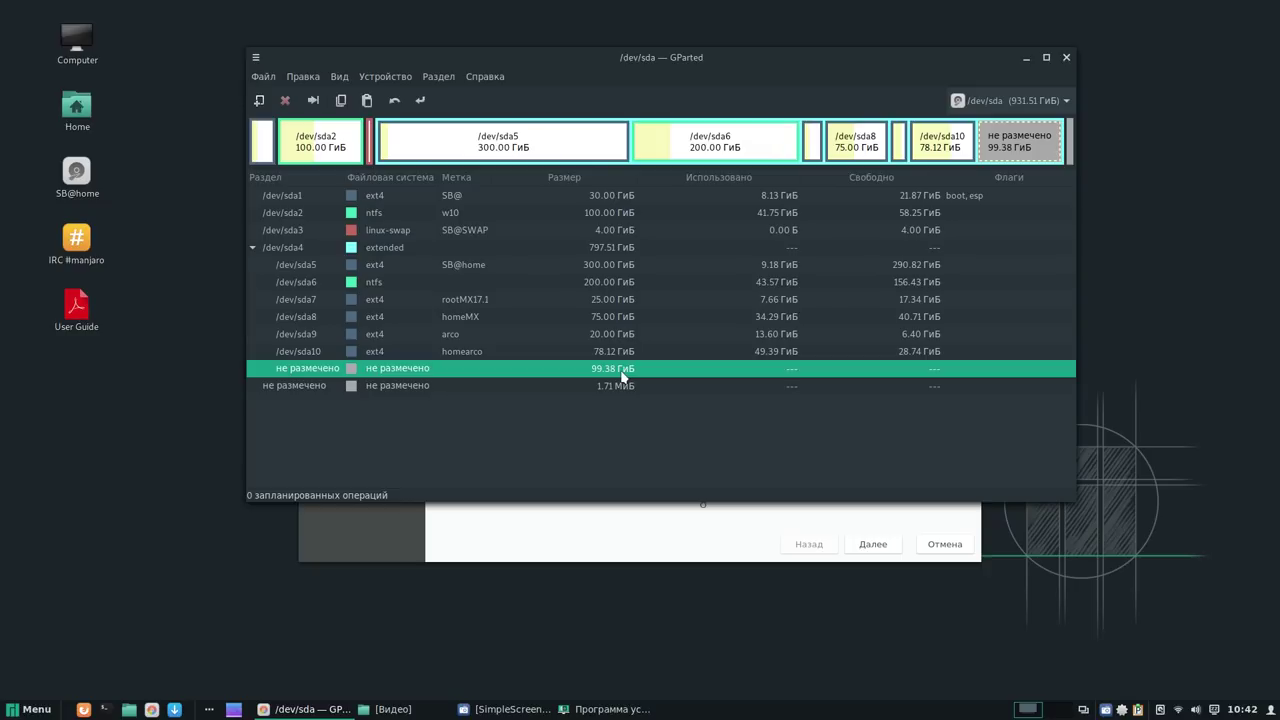
{"action": "right_click", "coordinate": [521, 374]}
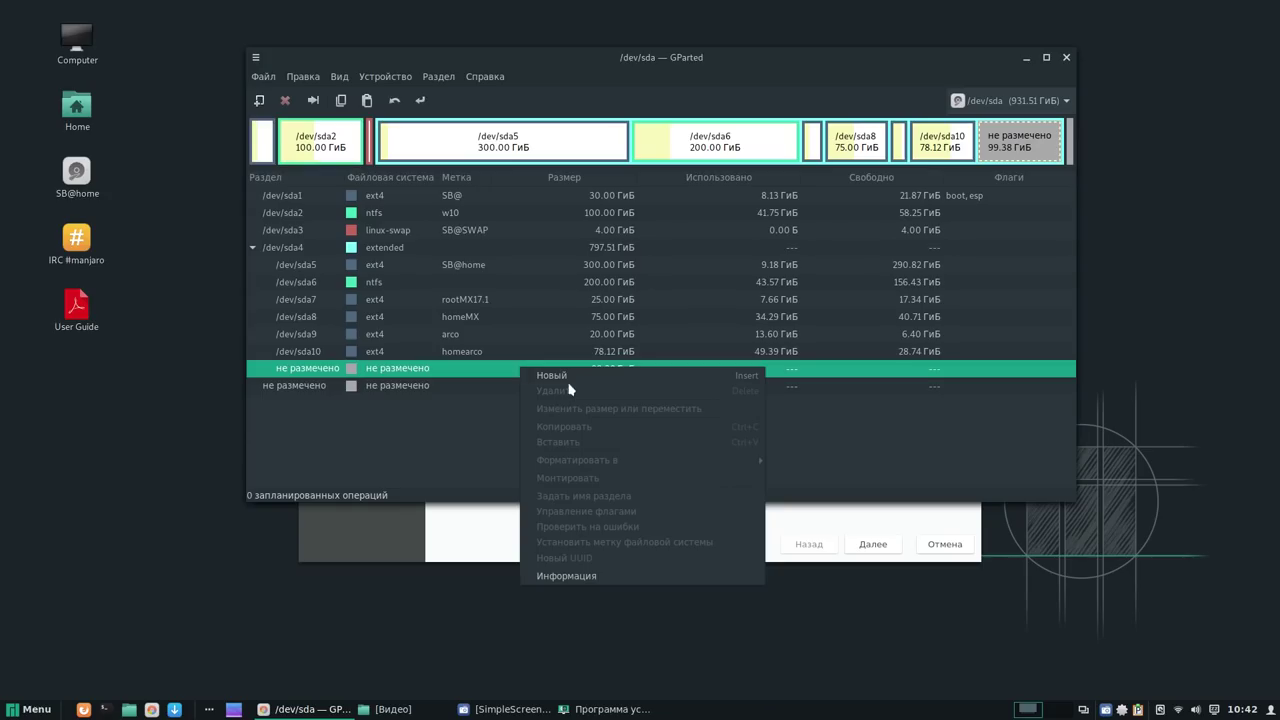
{"action": "left_click", "coordinate": [569, 375]}
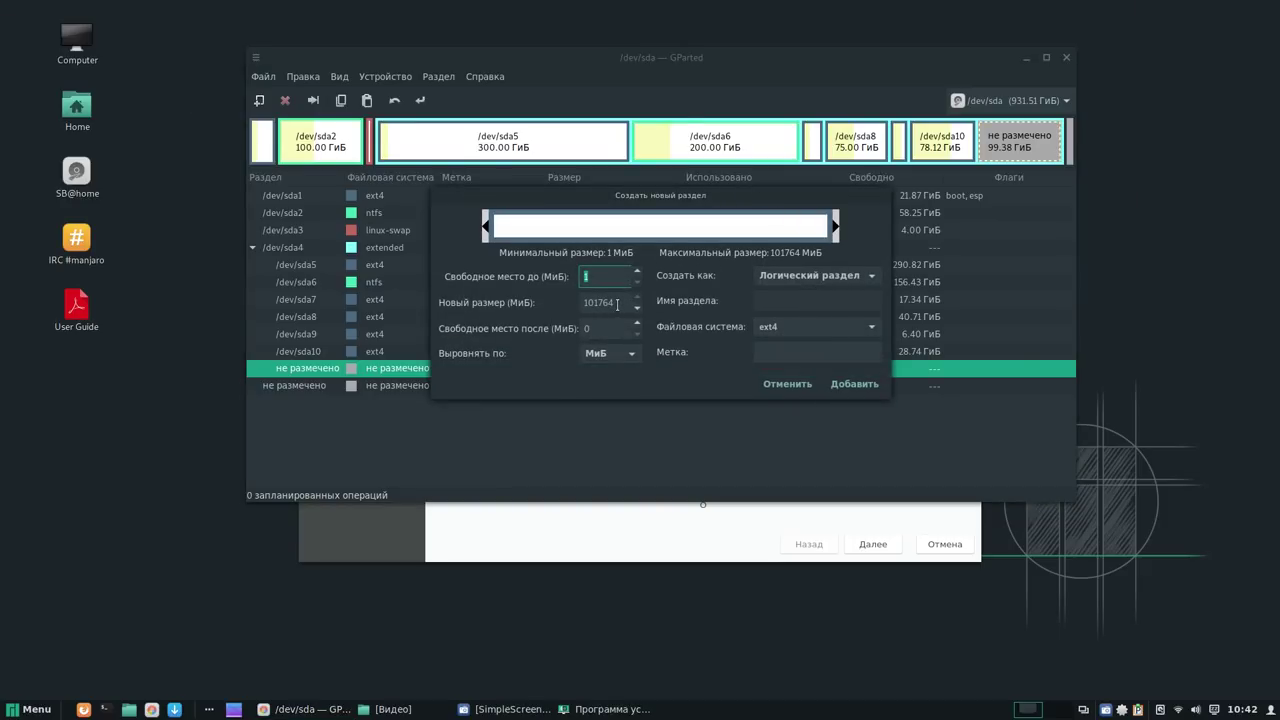
{"action": "left_click_drag", "start_coordinate": [617, 304], "coordinate": [580, 299]}
{"action": "type", "text": "2"}
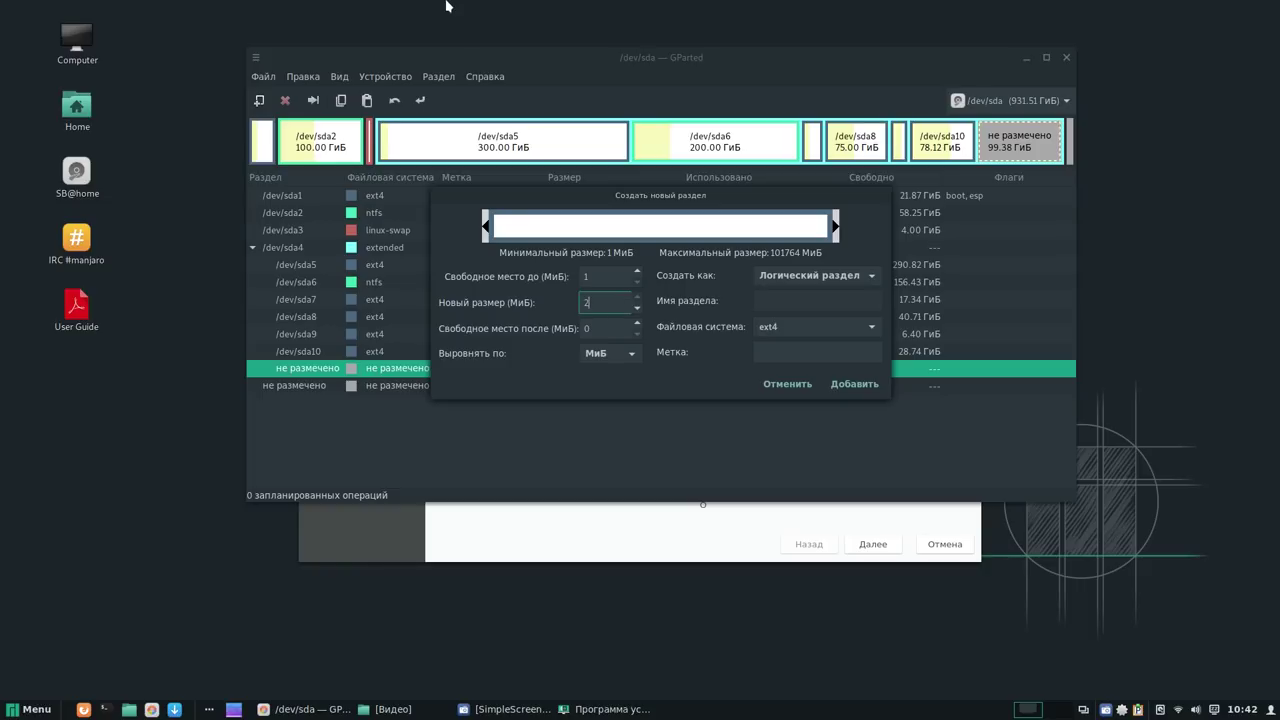
{"action": "type", "text": "480"}
{"action": "key", "text": "Left"}
{"action": "type", "text": "0"}
{"action": "left_click", "coordinate": [613, 328]}
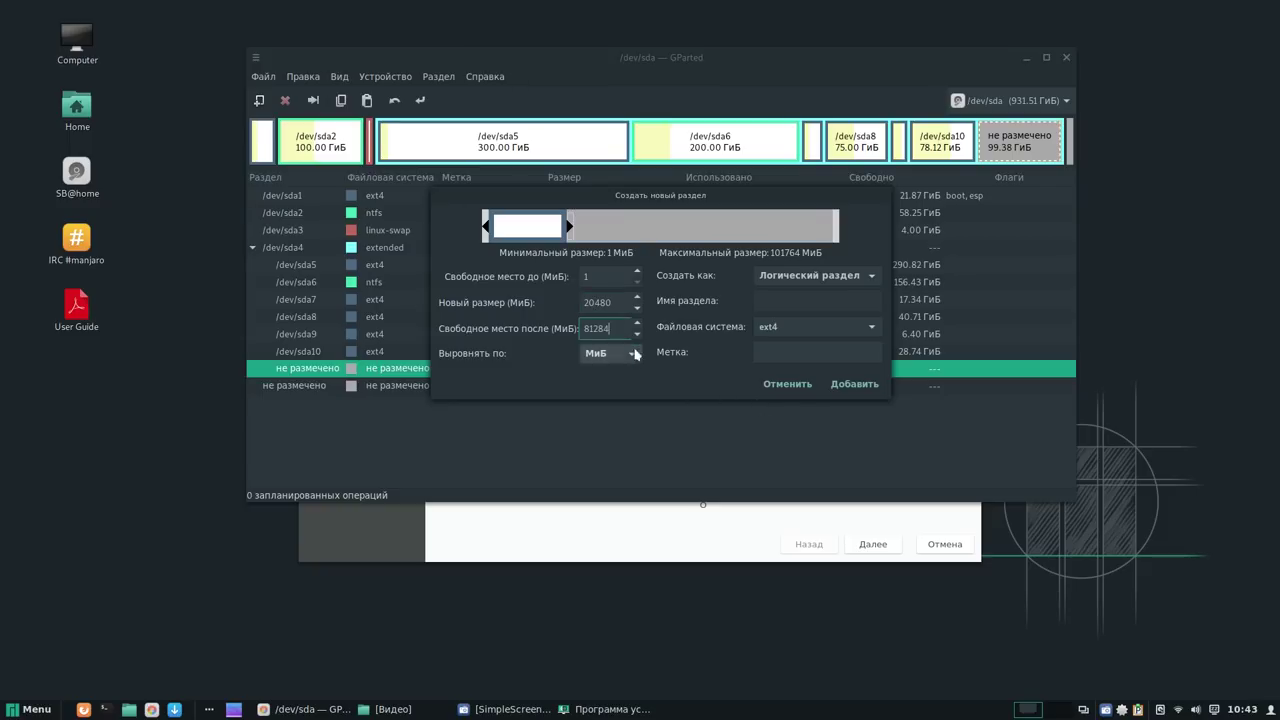
{"action": "left_click", "coordinate": [855, 386]}
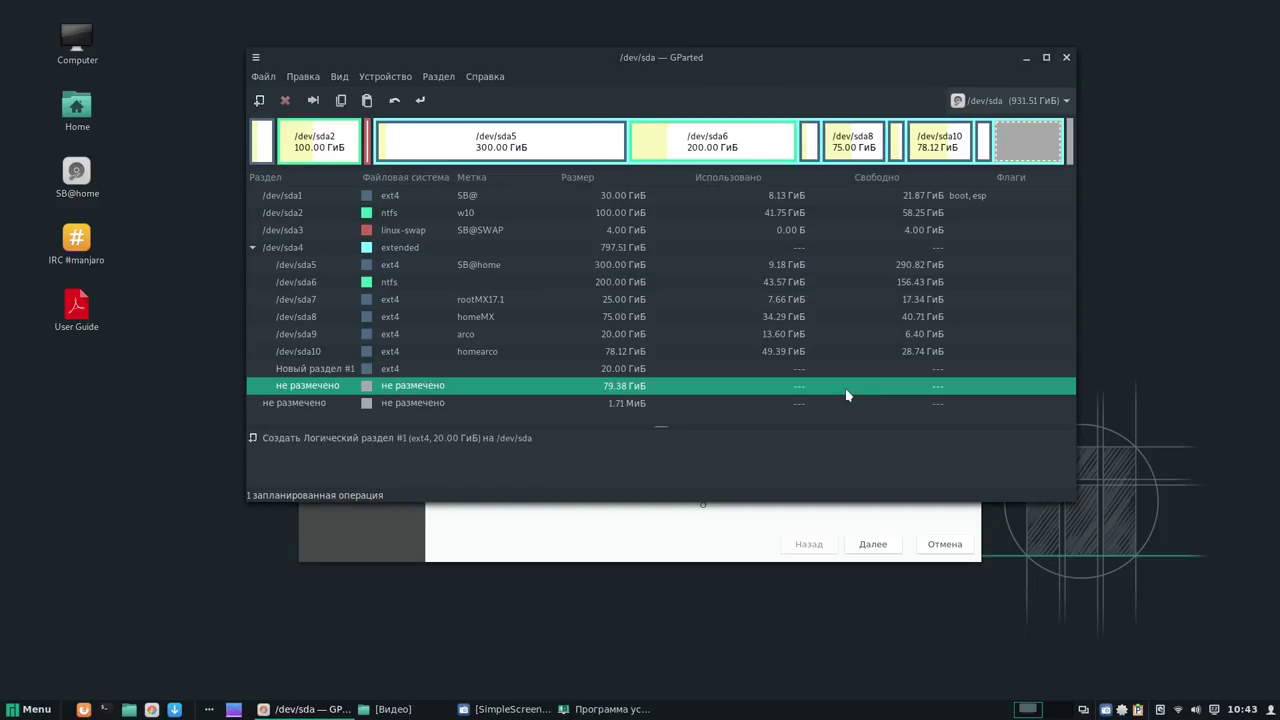
Queue a second logical ext4 partition that fills all the remaining unallocated space of the extended partition.
{"action": "right_click", "coordinate": [656, 386]}
{"action": "left_click", "coordinate": [686, 394]}
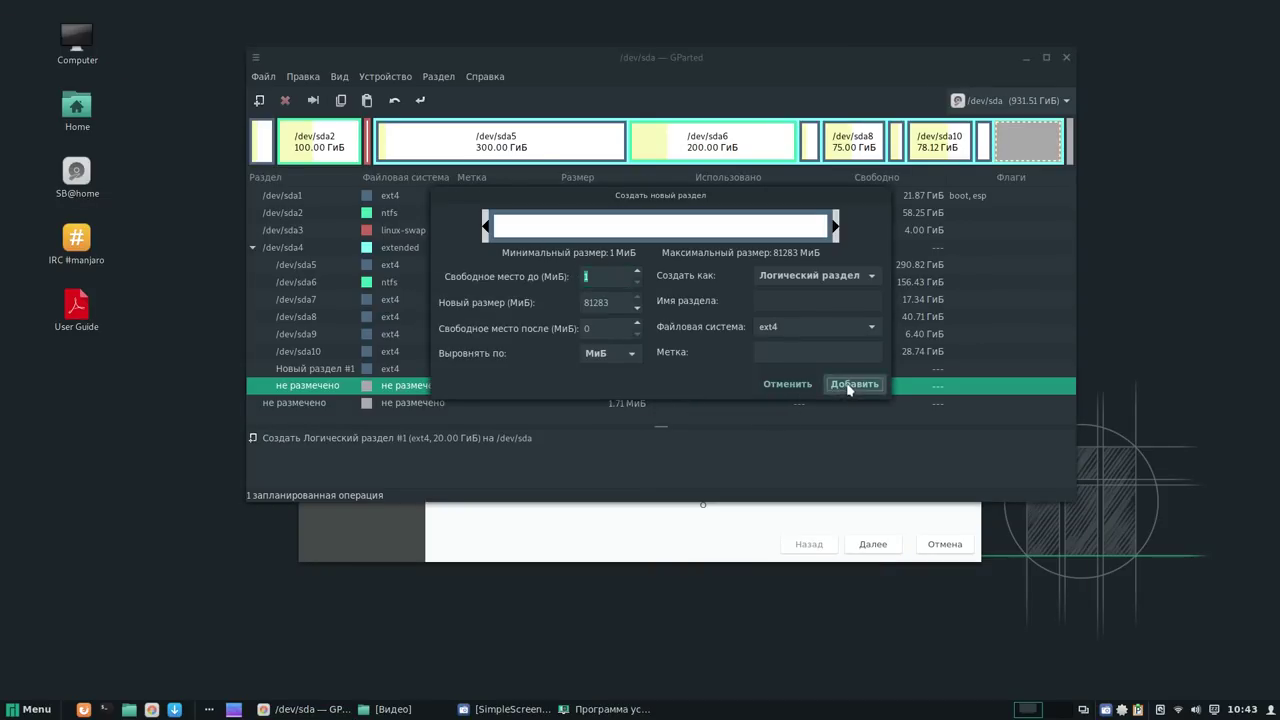
{"action": "left_click", "coordinate": [848, 386]}
Apply the pending partition operations to /dev/sda and close the report once they finish.
{"action": "left_click", "coordinate": [421, 101]}
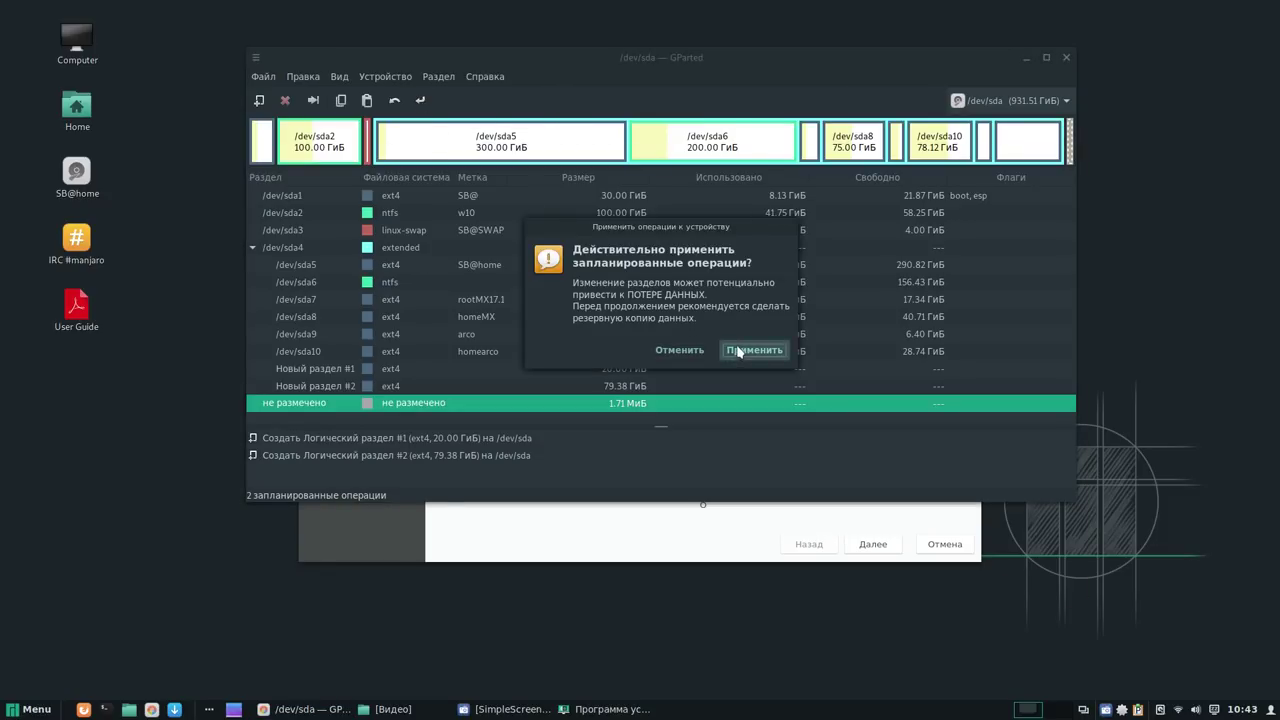
{"action": "left_click", "coordinate": [730, 350]}
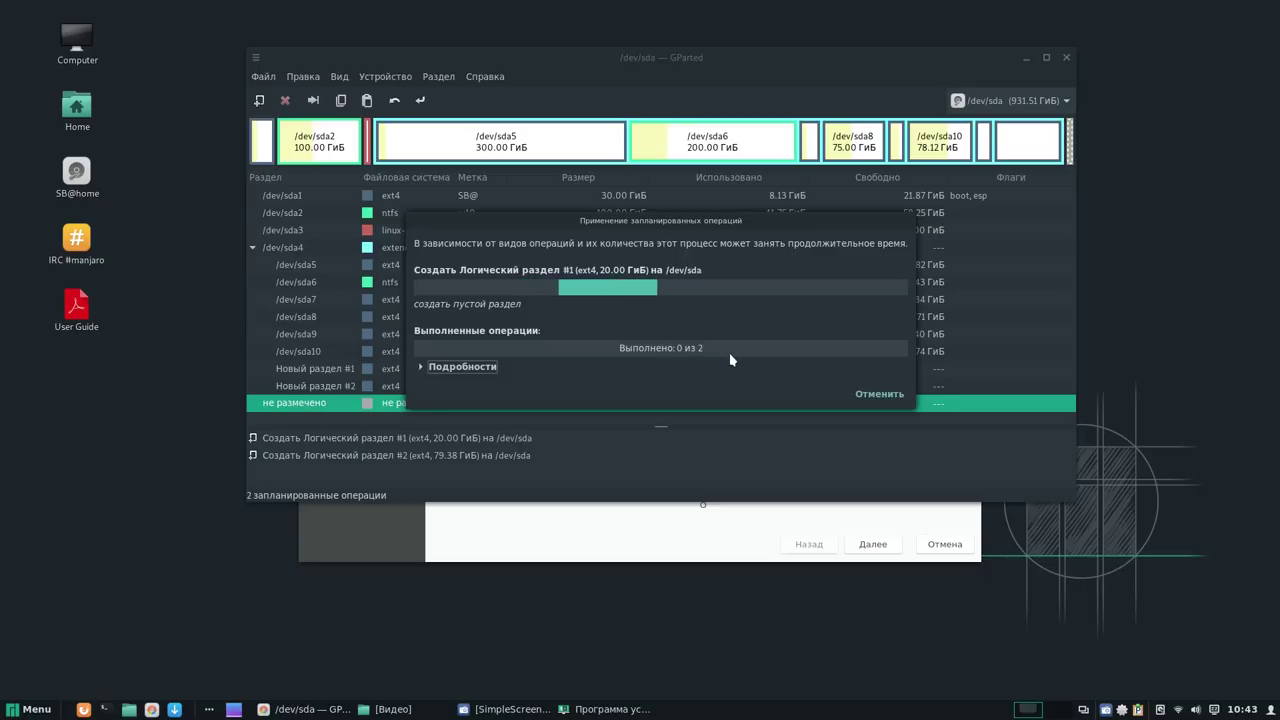
{"action": "left_click", "coordinate": [37, 709]}
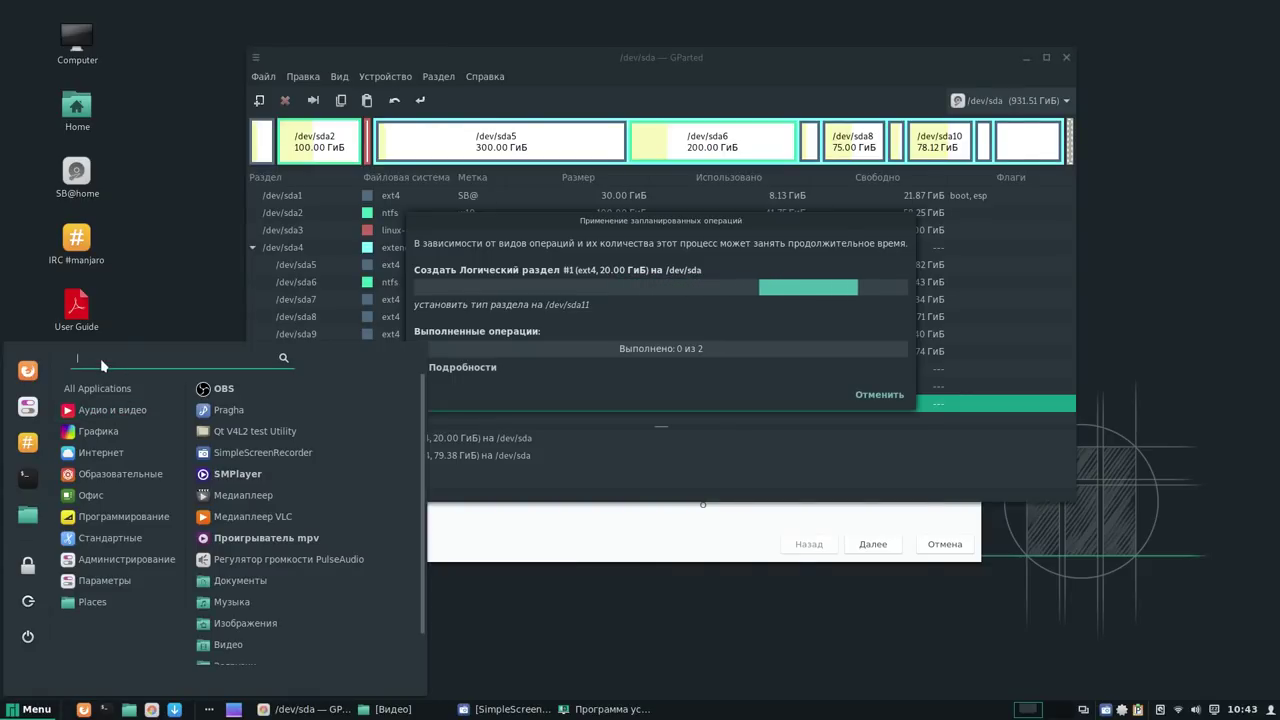
{"action": "left_click", "coordinate": [793, 78]}
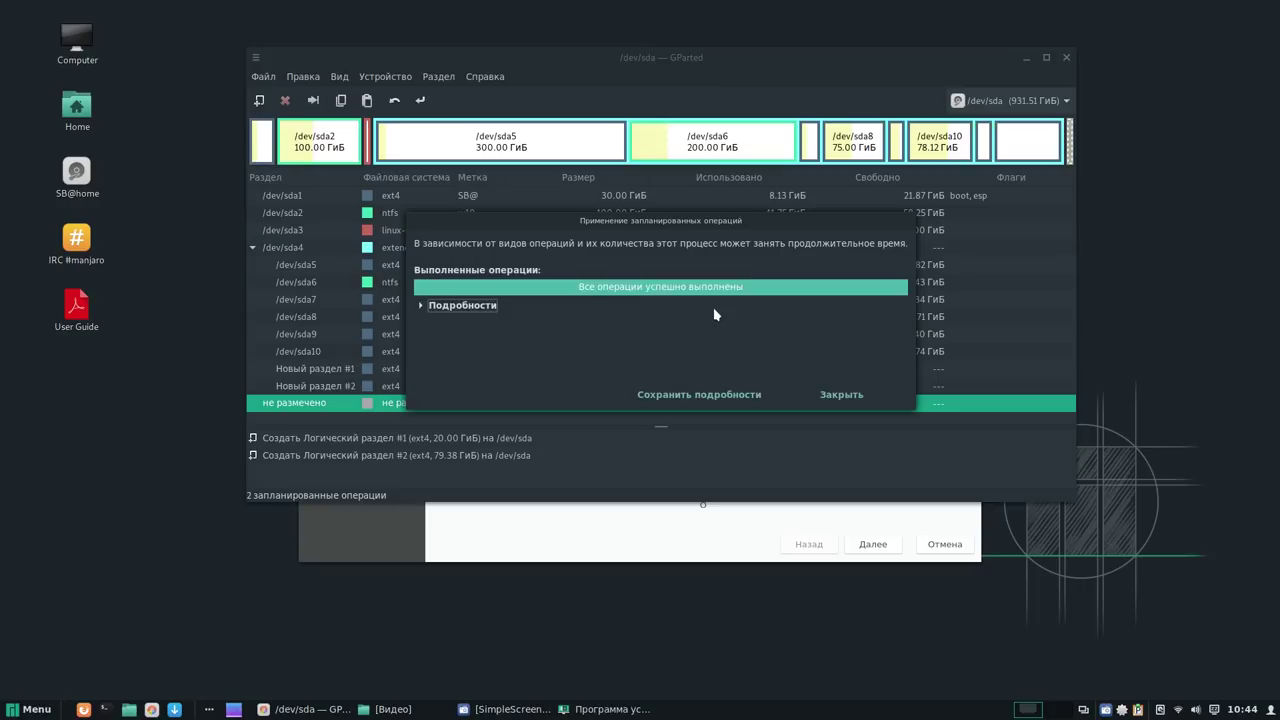
{"action": "left_click", "coordinate": [838, 396]}
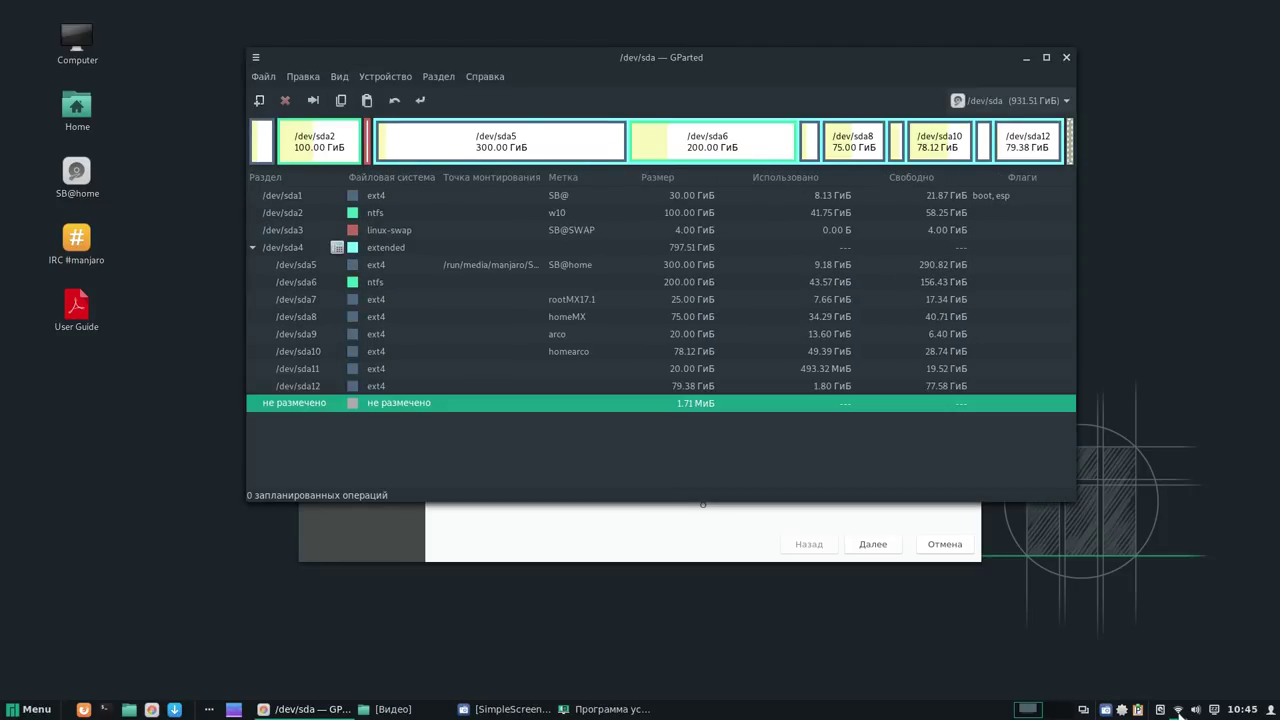
Check which wireless network the system is connected to.
{"action": "left_click", "coordinate": [1179, 711]}
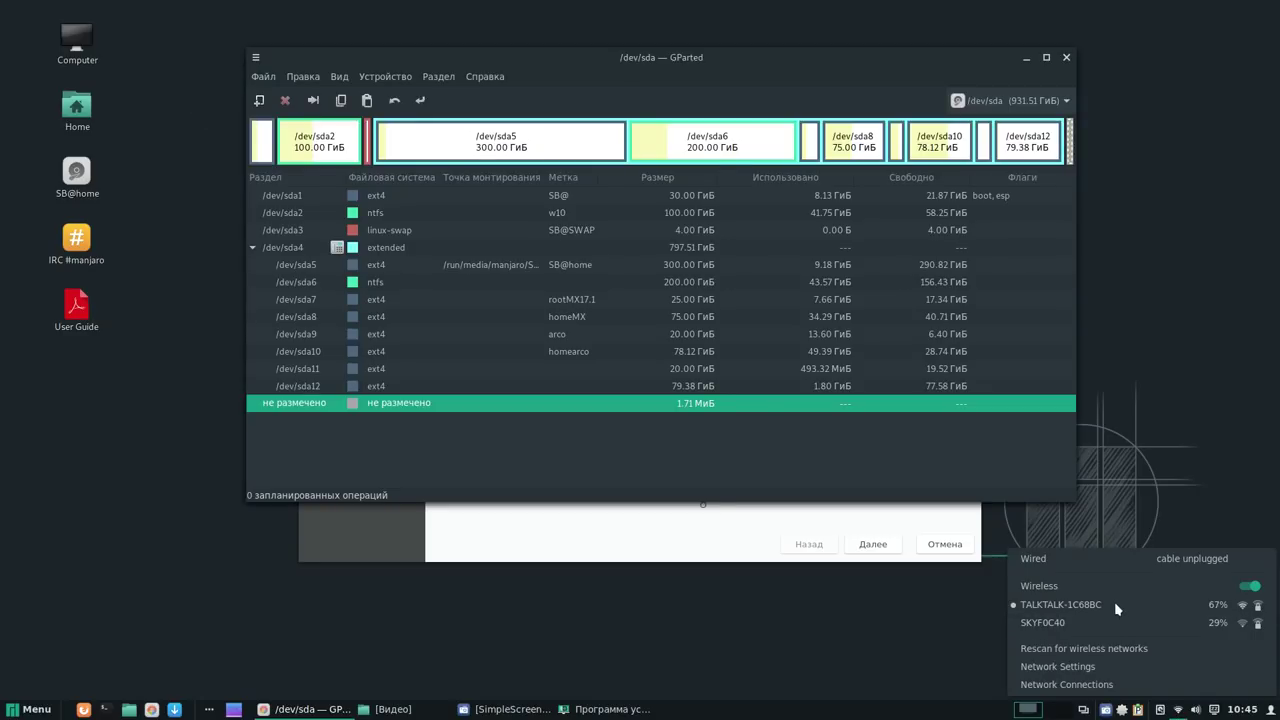
{"action": "left_click", "coordinate": [917, 466]}
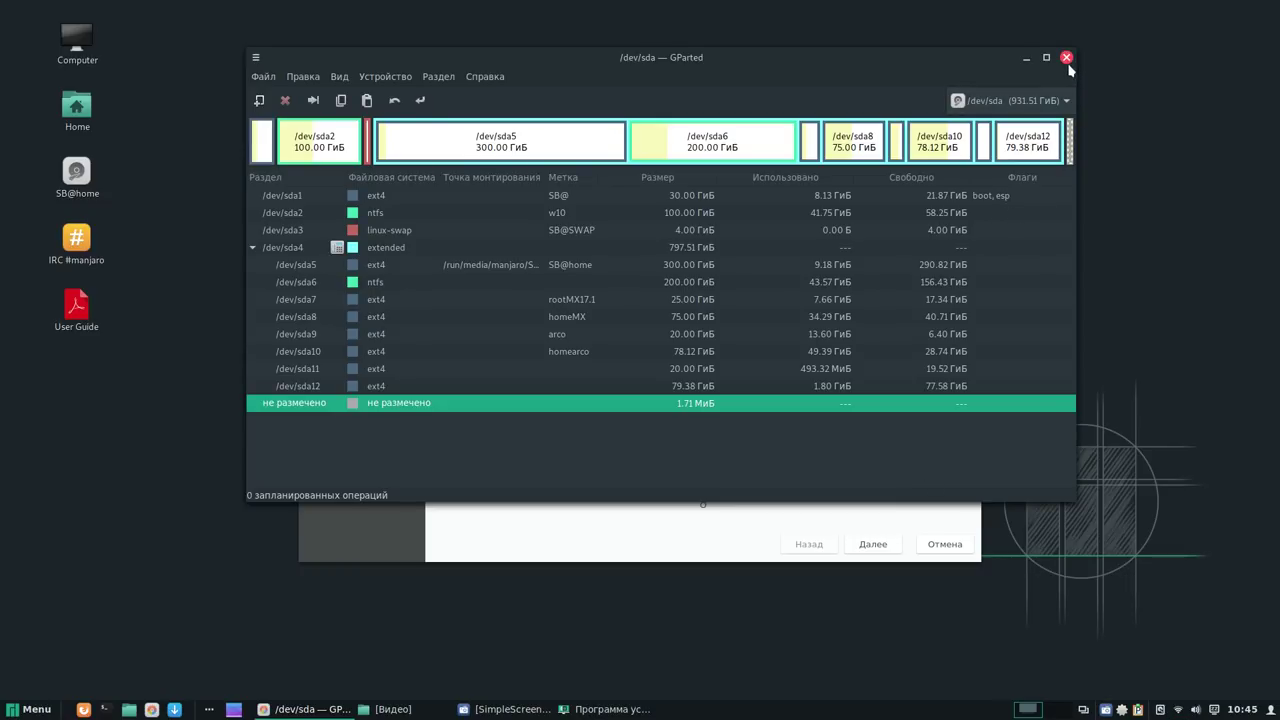
Examine the names, labels and sizes of the new sda11 and sda12 partitions and of the existing system partitions.
{"action": "left_click", "coordinate": [324, 370]}
{"action": "left_click", "coordinate": [325, 391]}
{"action": "left_click", "coordinate": [329, 373]}
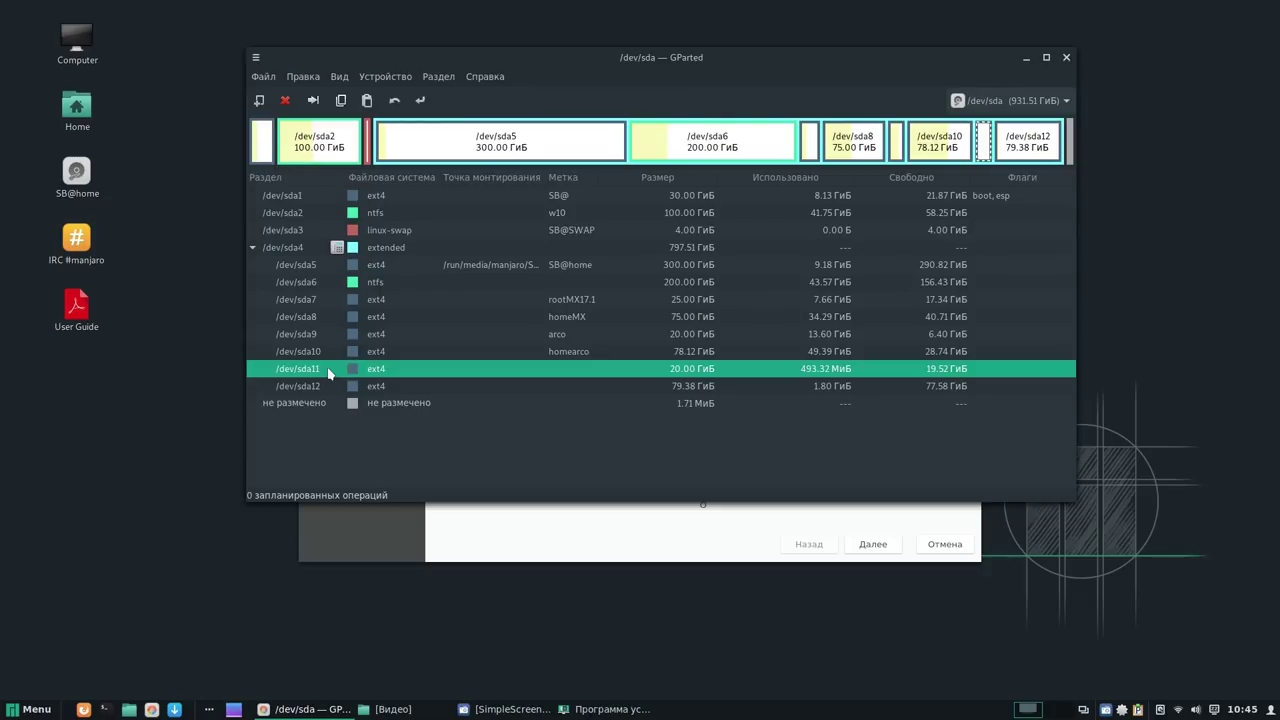
{"action": "left_click", "coordinate": [324, 390]}
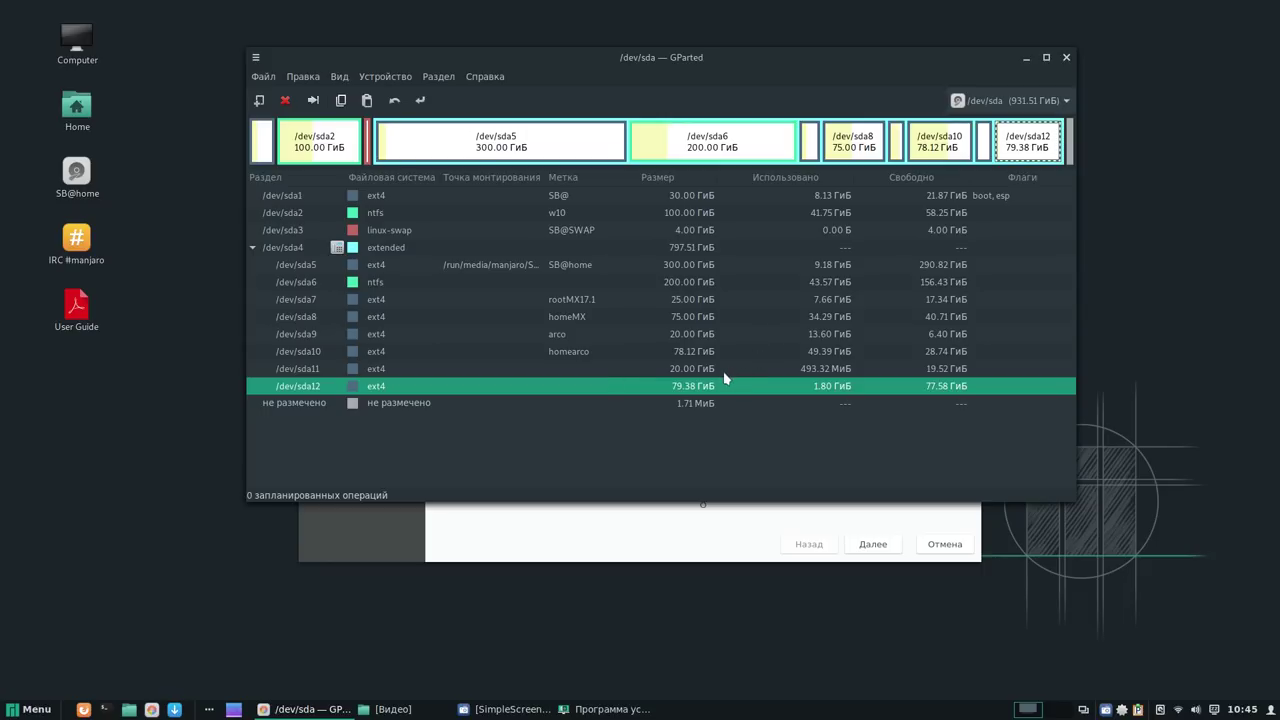
{"action": "left_click", "coordinate": [566, 200]}
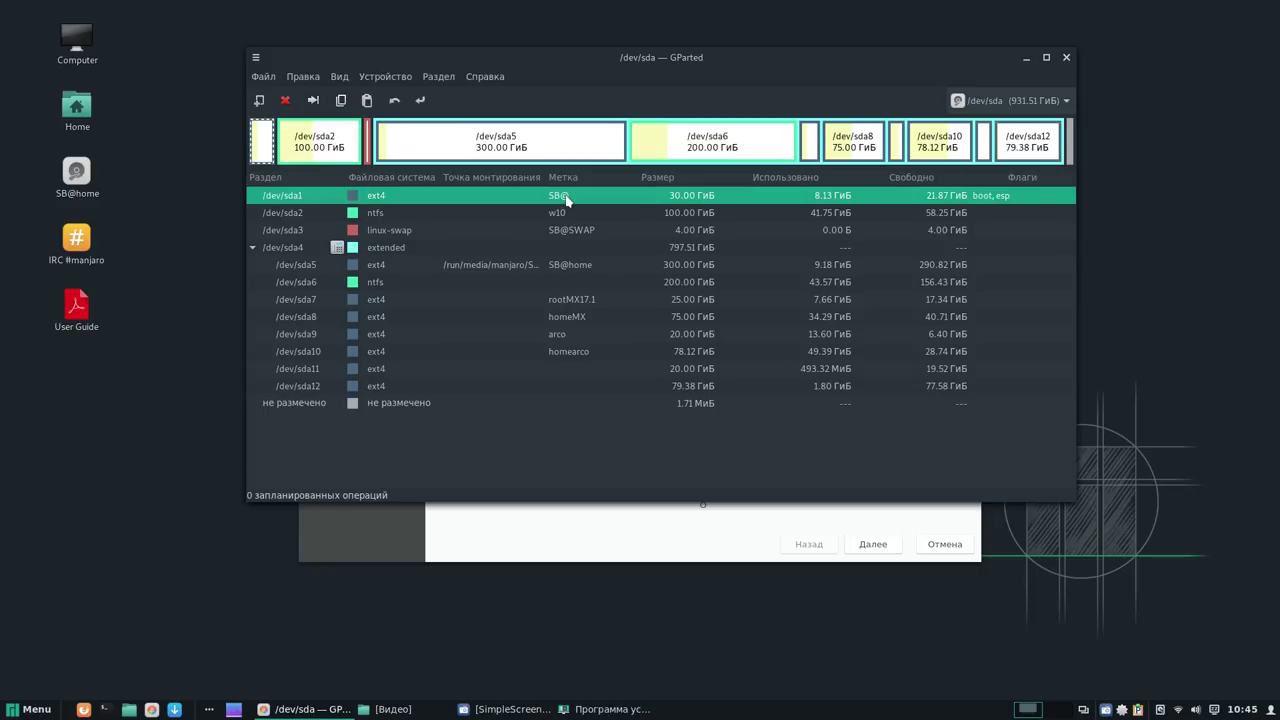
{"action": "left_click", "coordinate": [558, 216]}
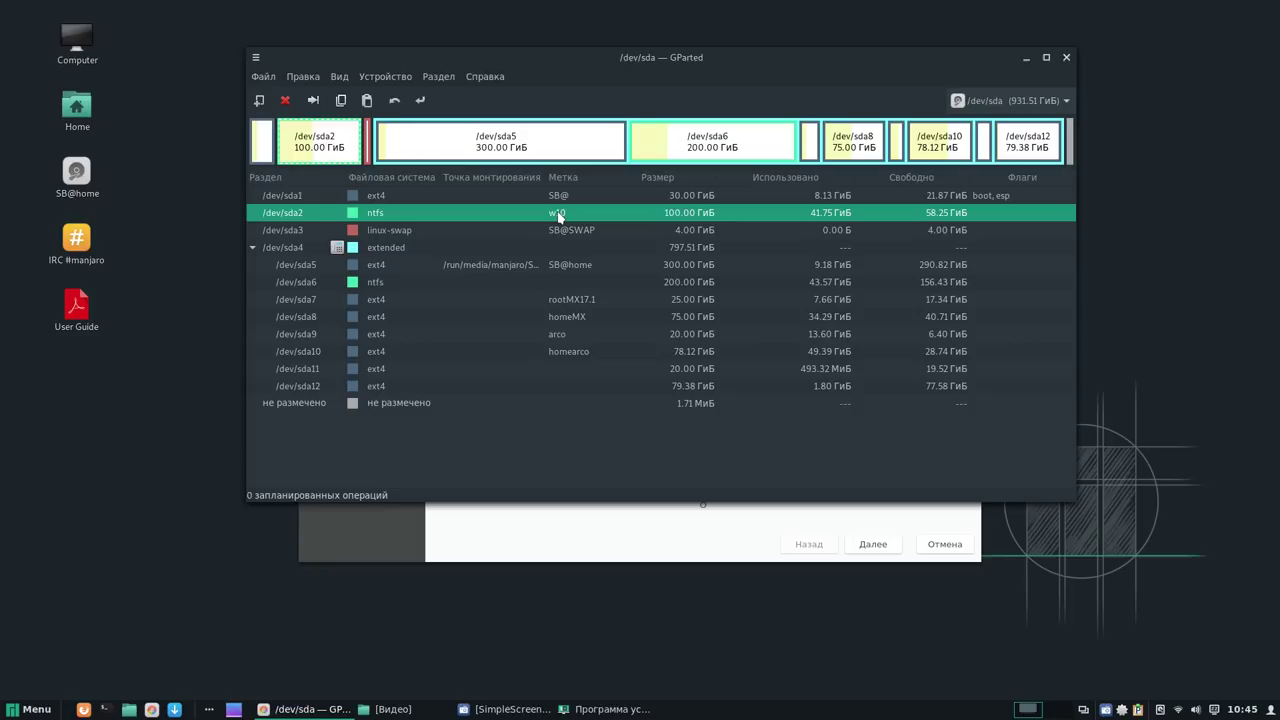
{"action": "left_click", "coordinate": [587, 305]}
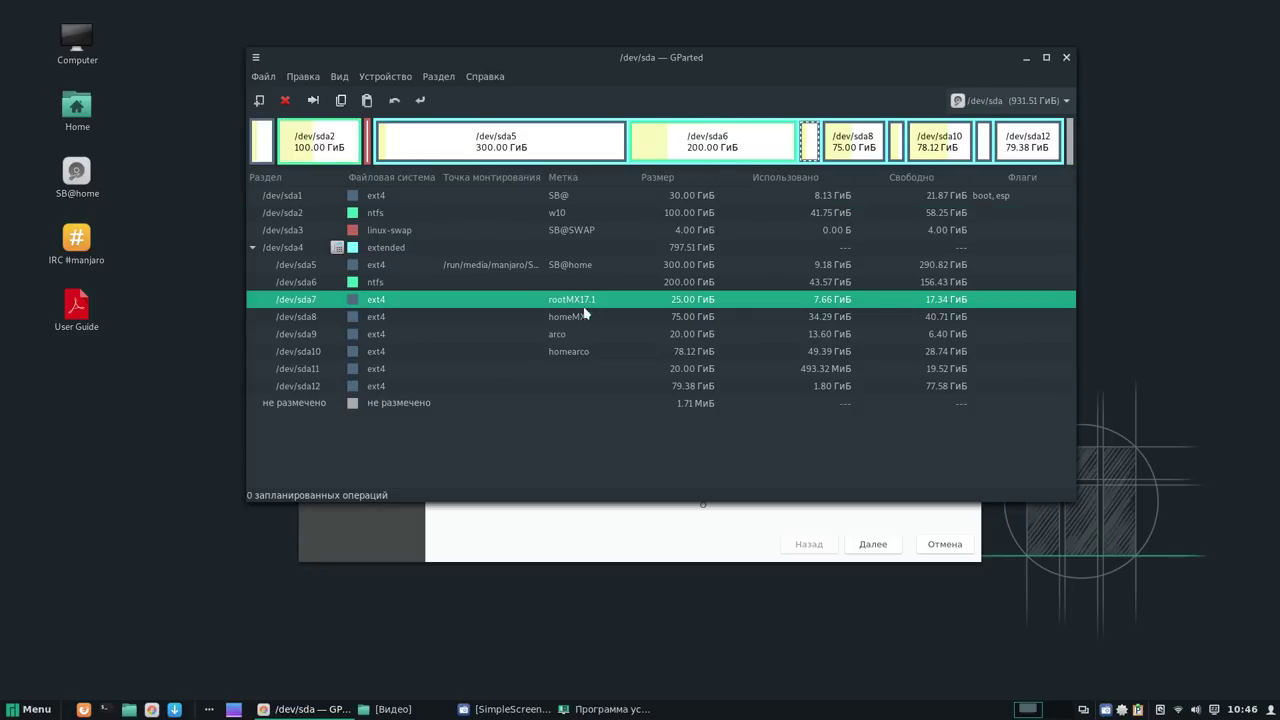
{"action": "left_click", "coordinate": [575, 335]}
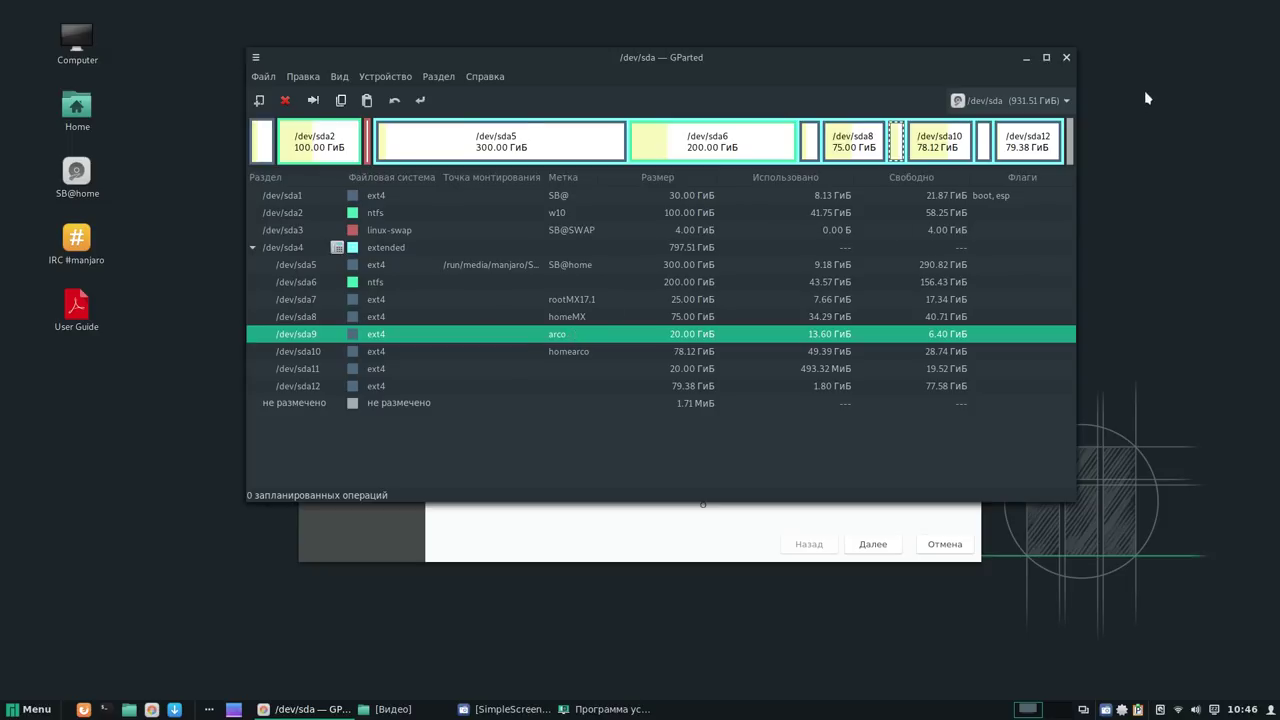
Close GParted and advance the Manjaro installer to the keyboard page, keeping русский as language and Europe/London as location.
{"action": "left_click", "coordinate": [1066, 58]}
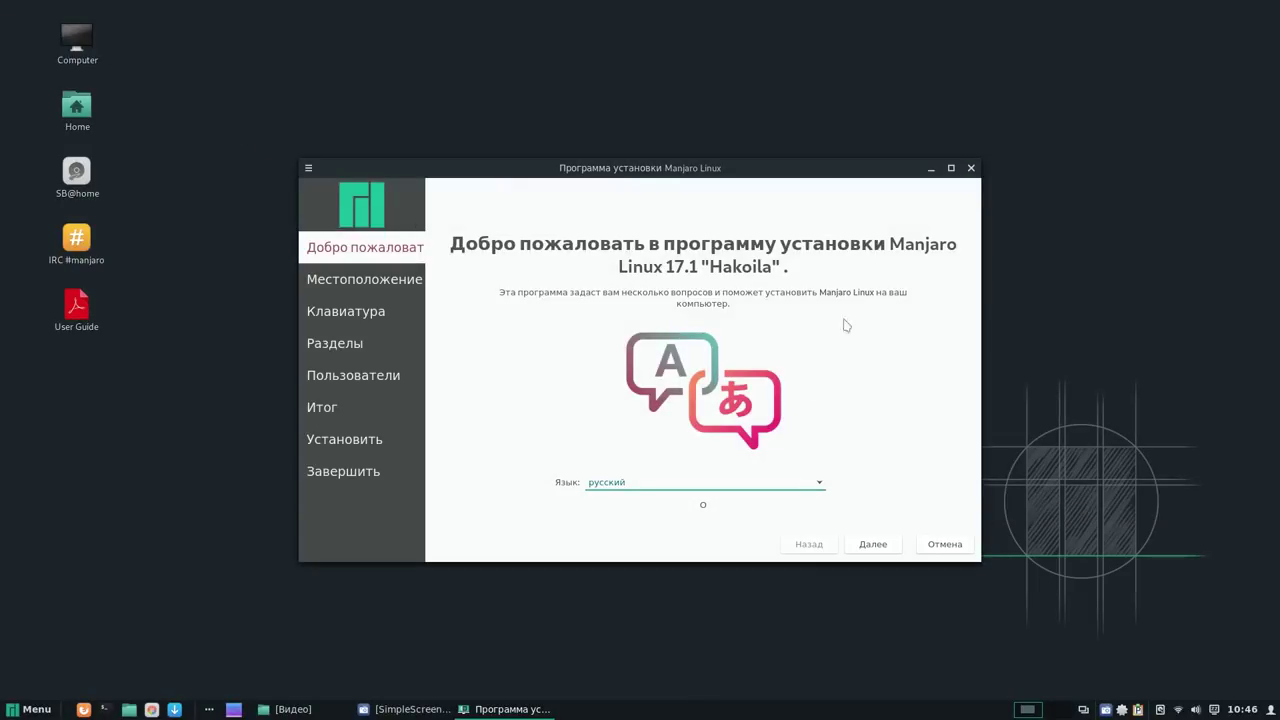
{"action": "left_click", "coordinate": [872, 544]}
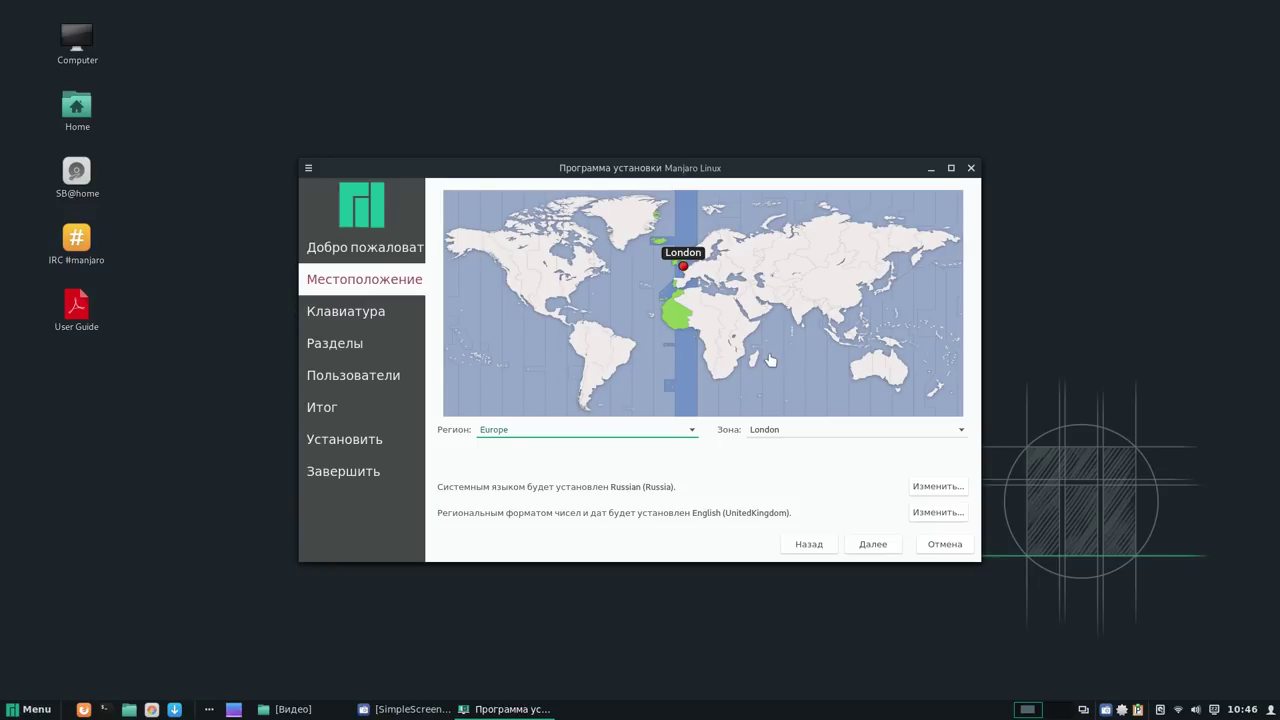
{"action": "left_click", "coordinate": [873, 544]}
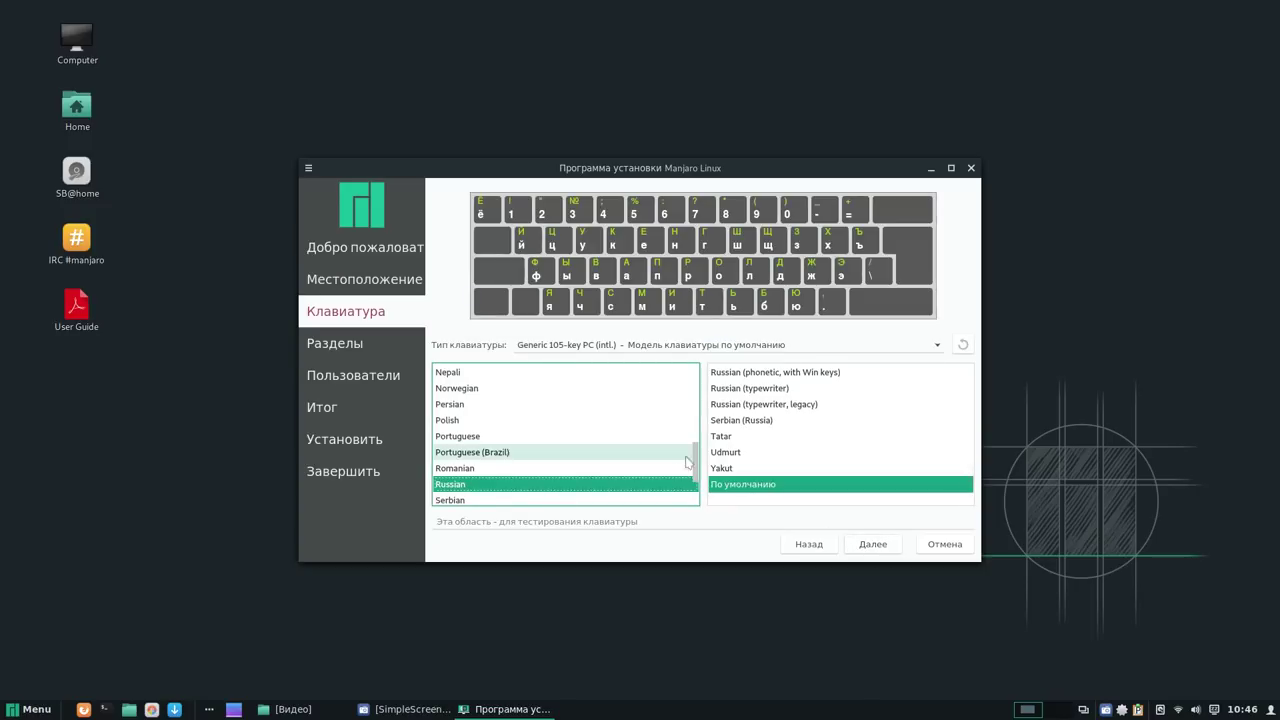
{"action": "scroll", "coordinate": [645, 468], "scroll_direction": "up", "scroll_amount": 8}
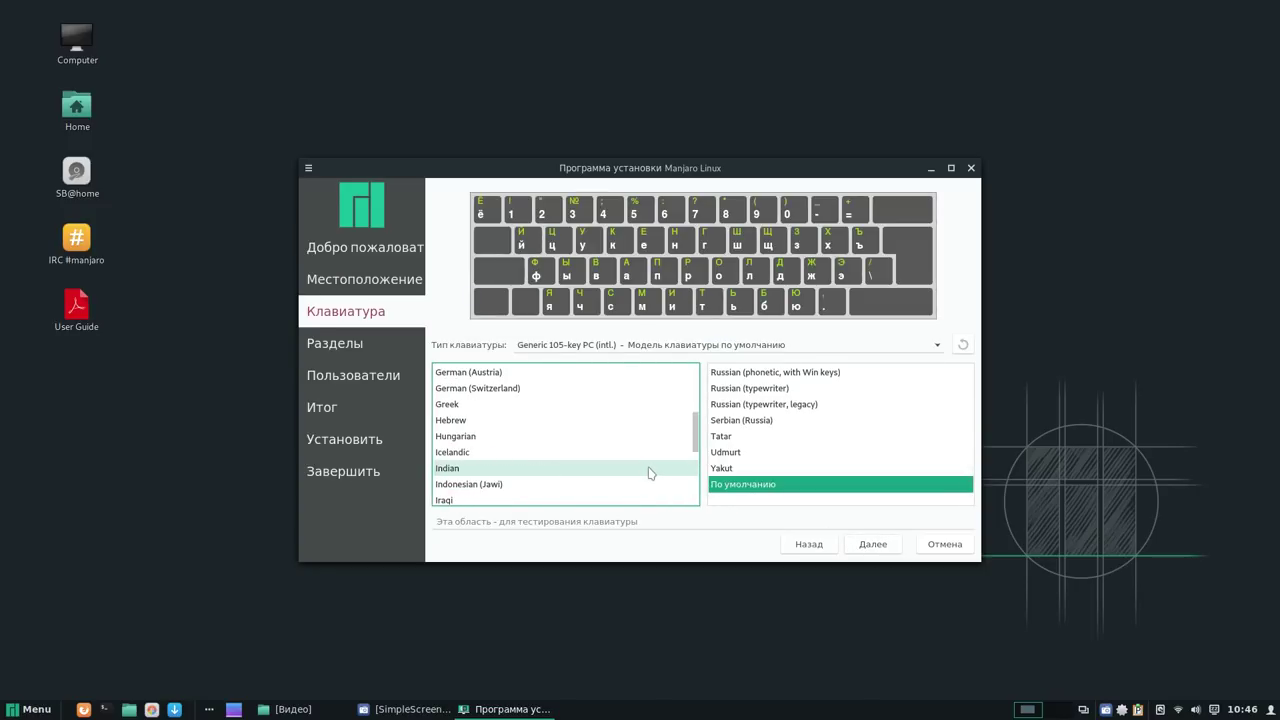
{"action": "scroll", "coordinate": [650, 468], "scroll_direction": "up", "scroll_amount": 4}
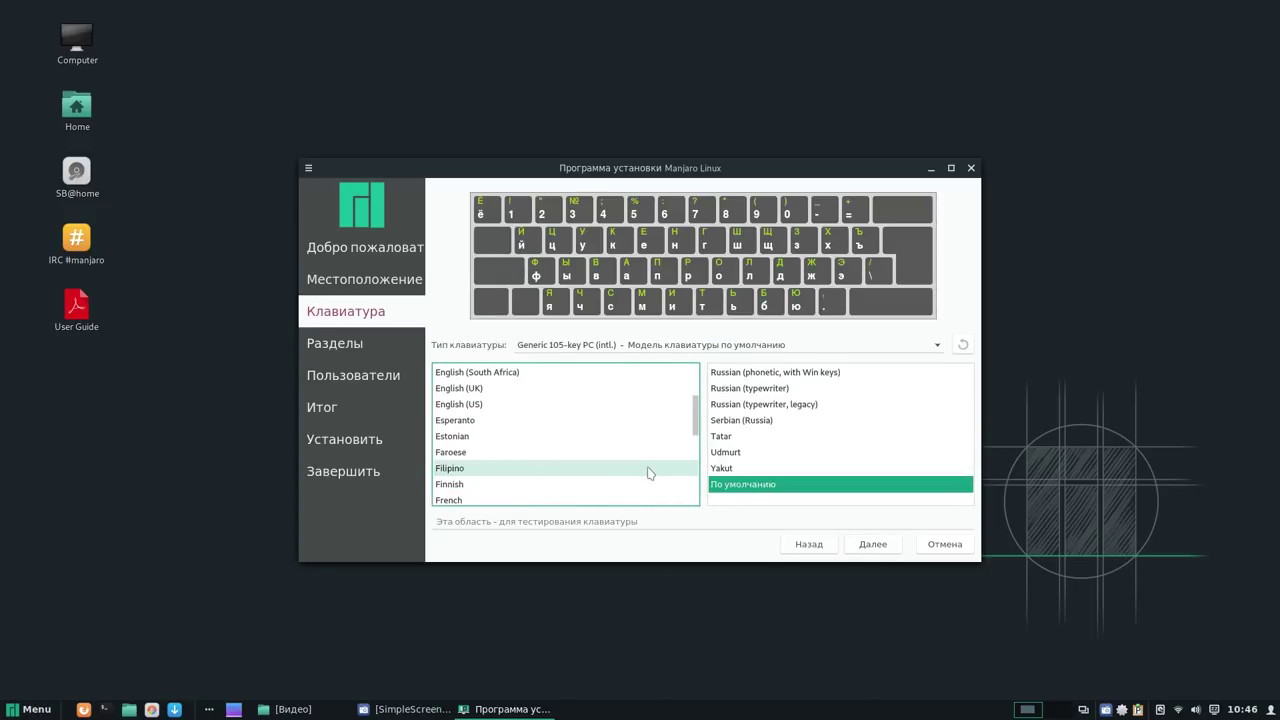
{"action": "left_click", "coordinate": [489, 389]}
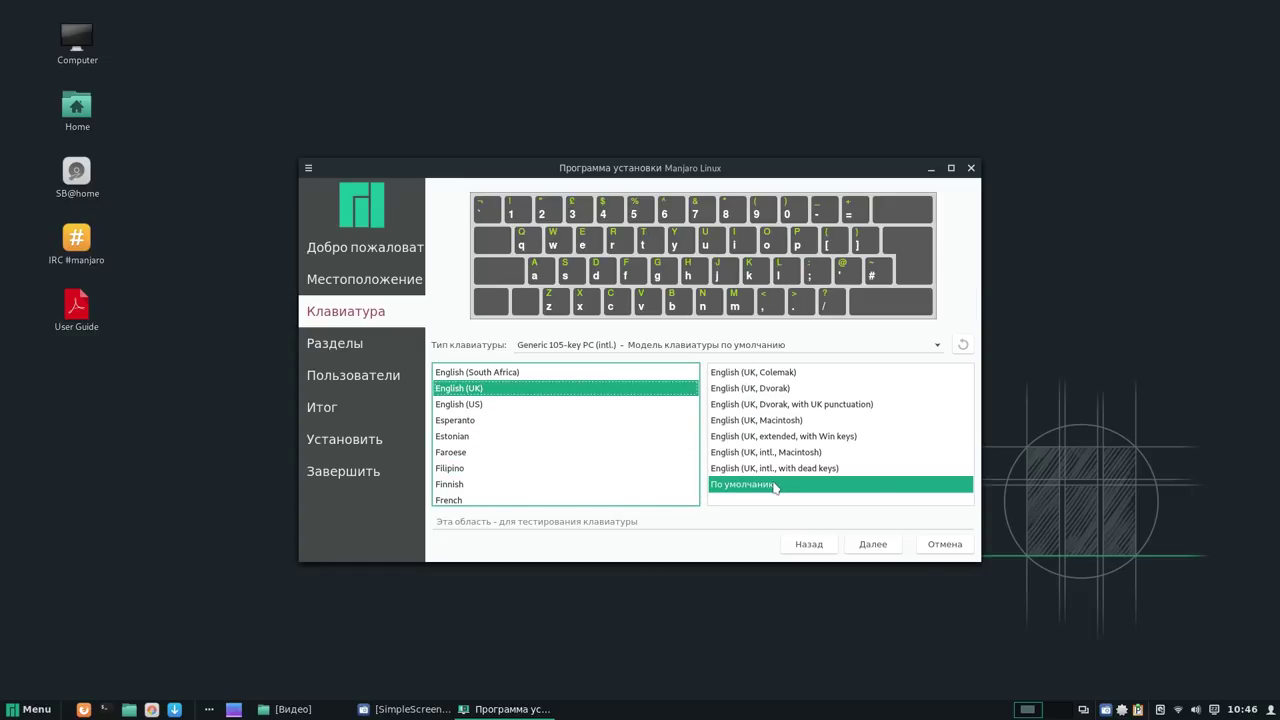
{"action": "left_click", "coordinate": [872, 545]}
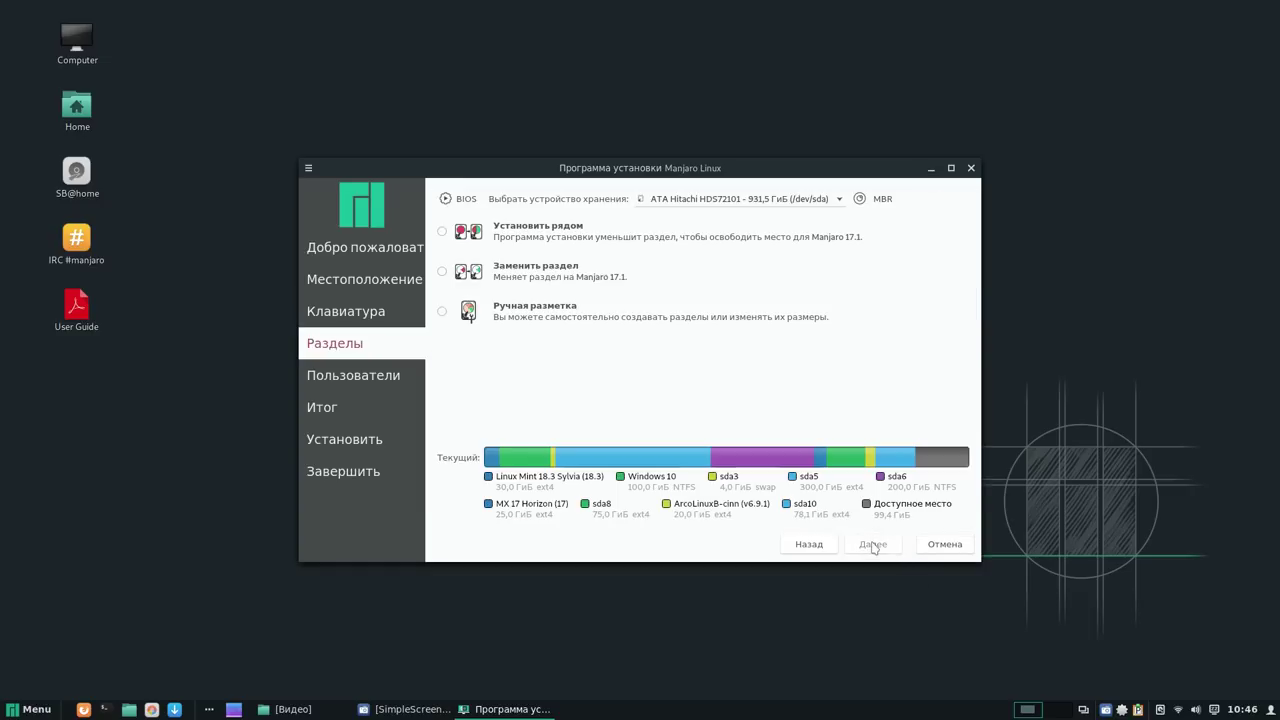
{"action": "left_click", "coordinate": [443, 313]}
{"action": "left_click", "coordinate": [873, 544]}
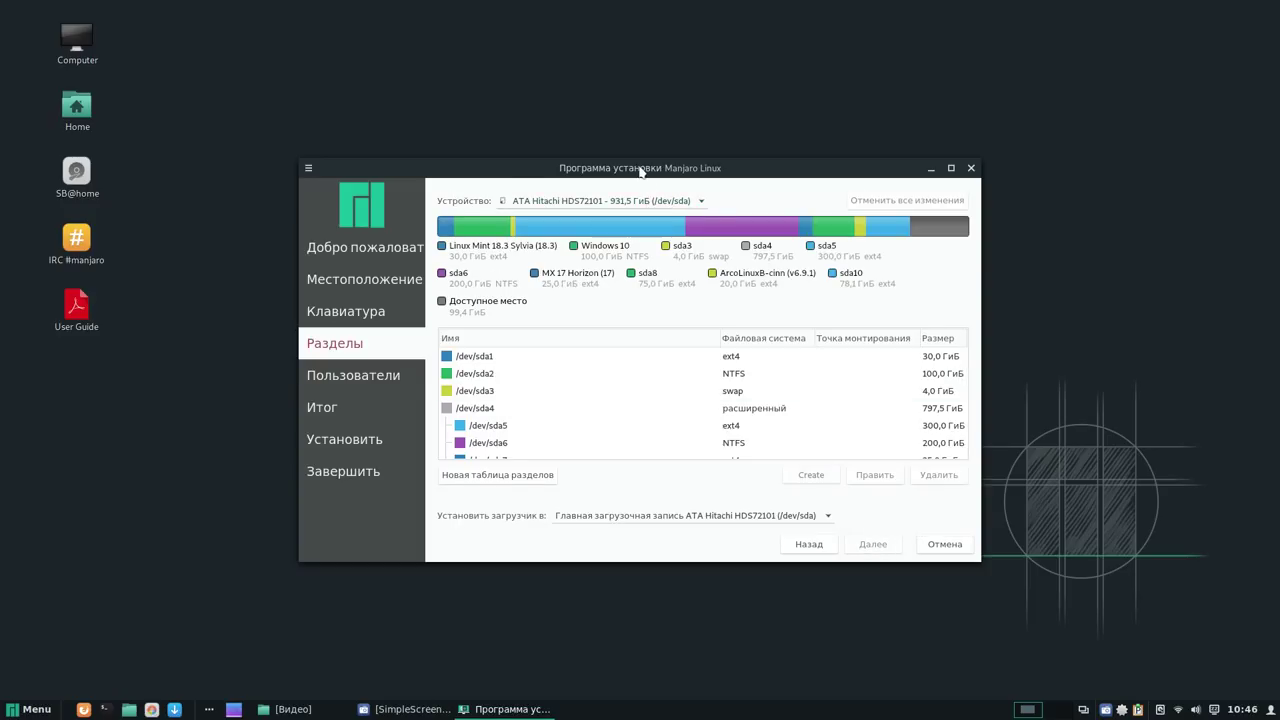
{"action": "left_click_drag", "start_coordinate": [634, 165], "coordinate": [546, 49]}
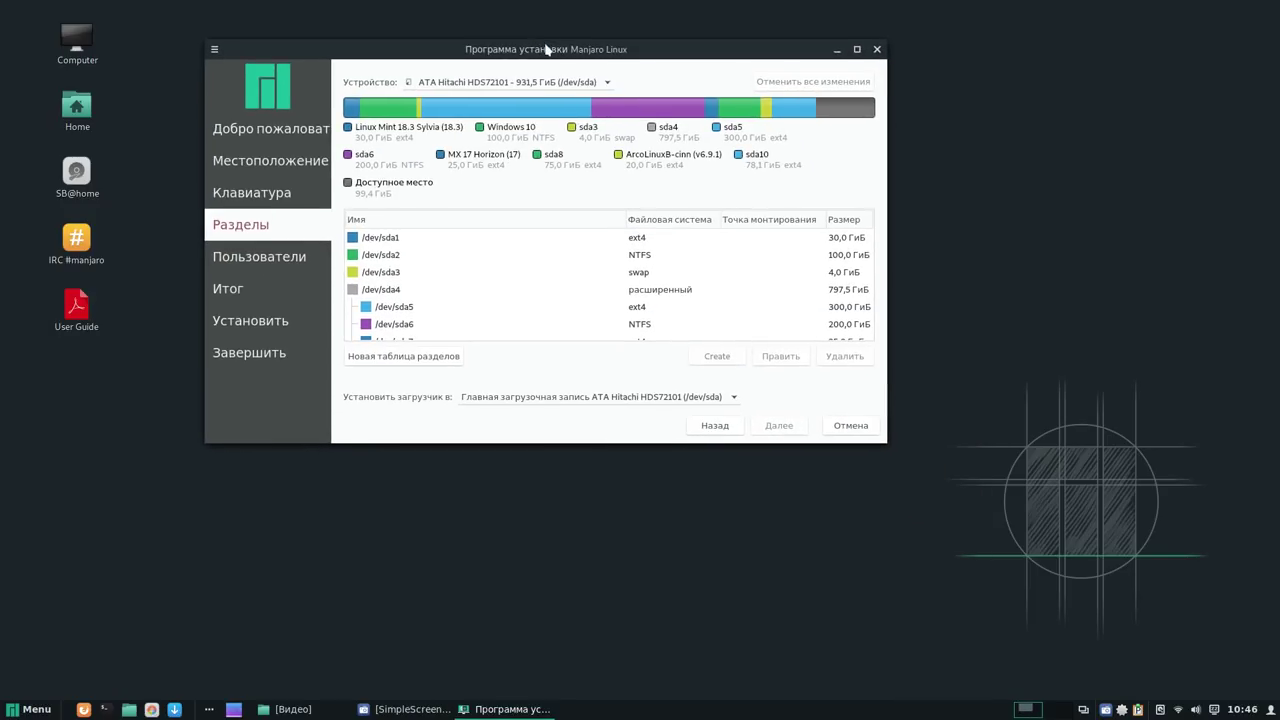
{"action": "scroll", "coordinate": [580, 309], "scroll_direction": "down", "scroll_amount": 3}
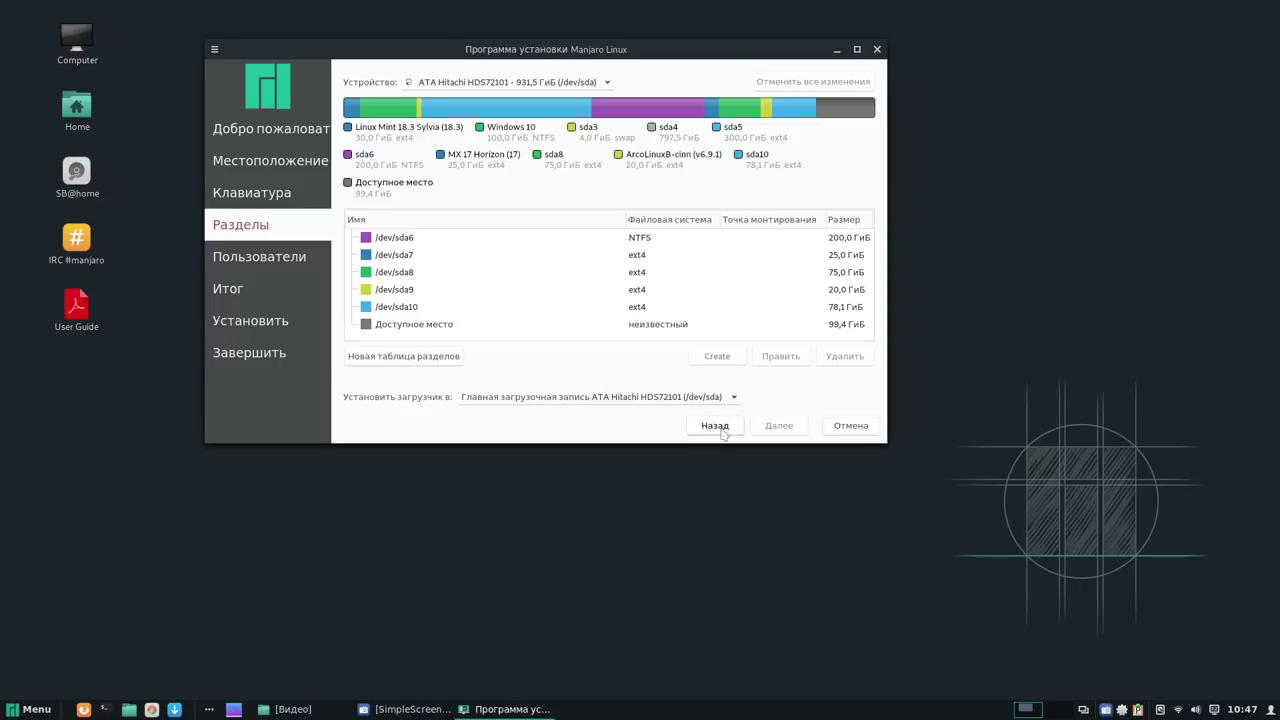
Abort the running Manjaro installation, confirm the cancellation and launch Install Manjaro again.
{"action": "left_click", "coordinate": [850, 428]}
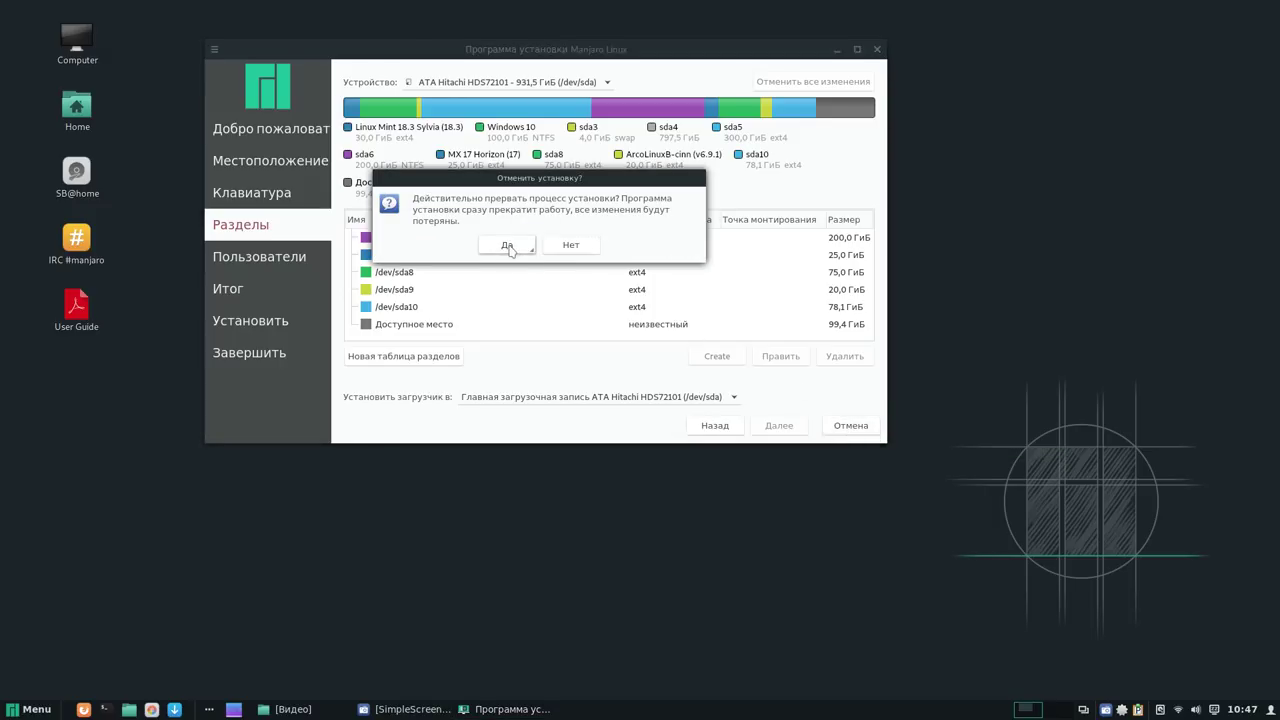
{"action": "left_click", "coordinate": [508, 246]}
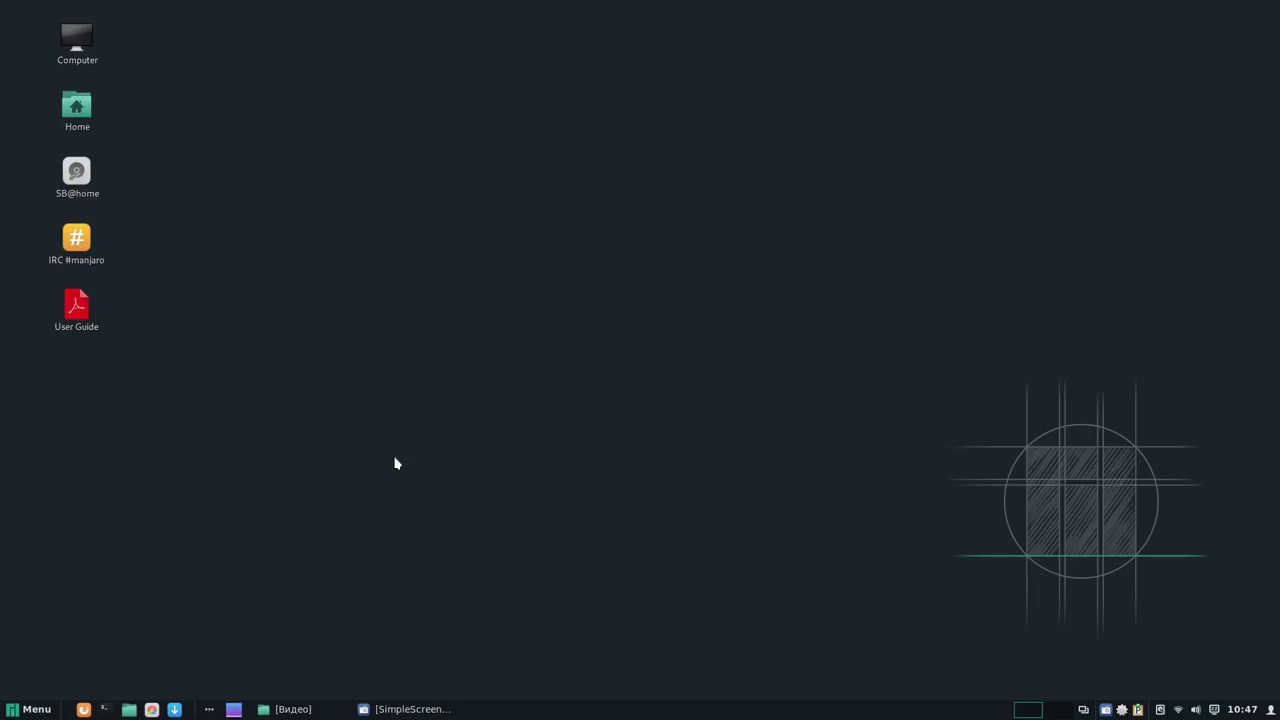
{"action": "left_click", "coordinate": [33, 713]}
{"action": "mouse_move", "coordinate": [102, 554]}
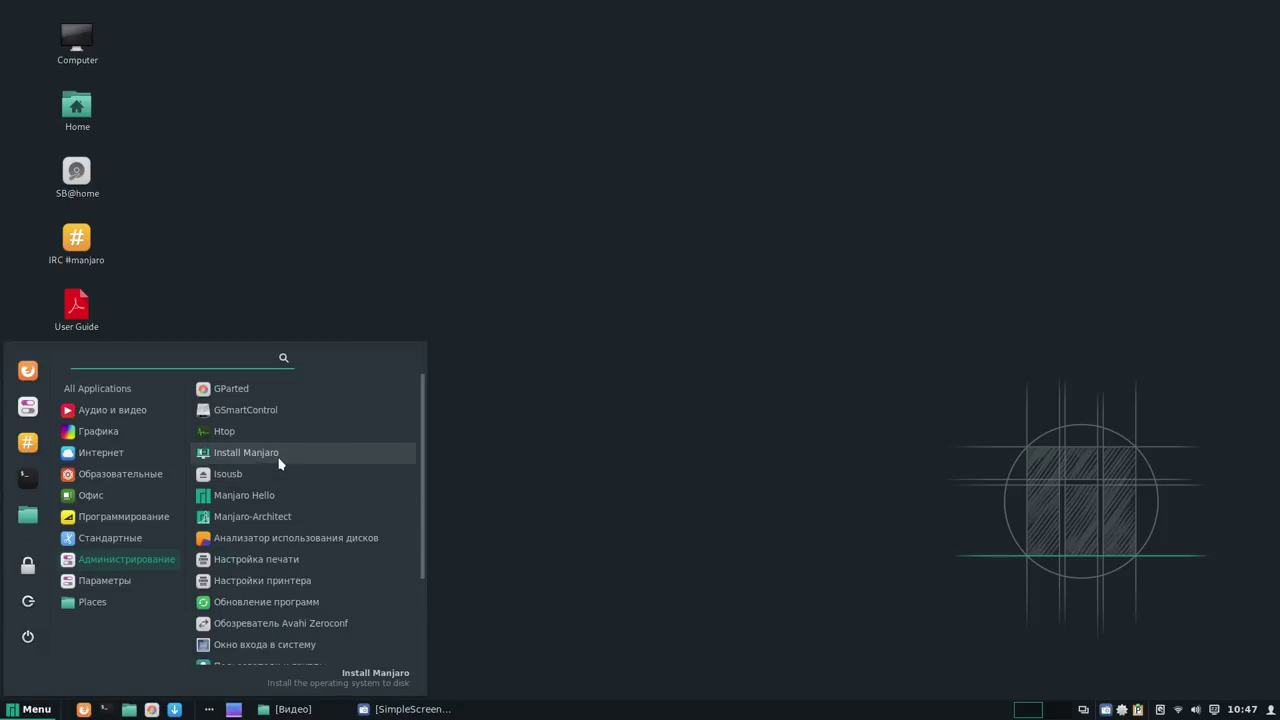
{"action": "left_click", "coordinate": [246, 453]}
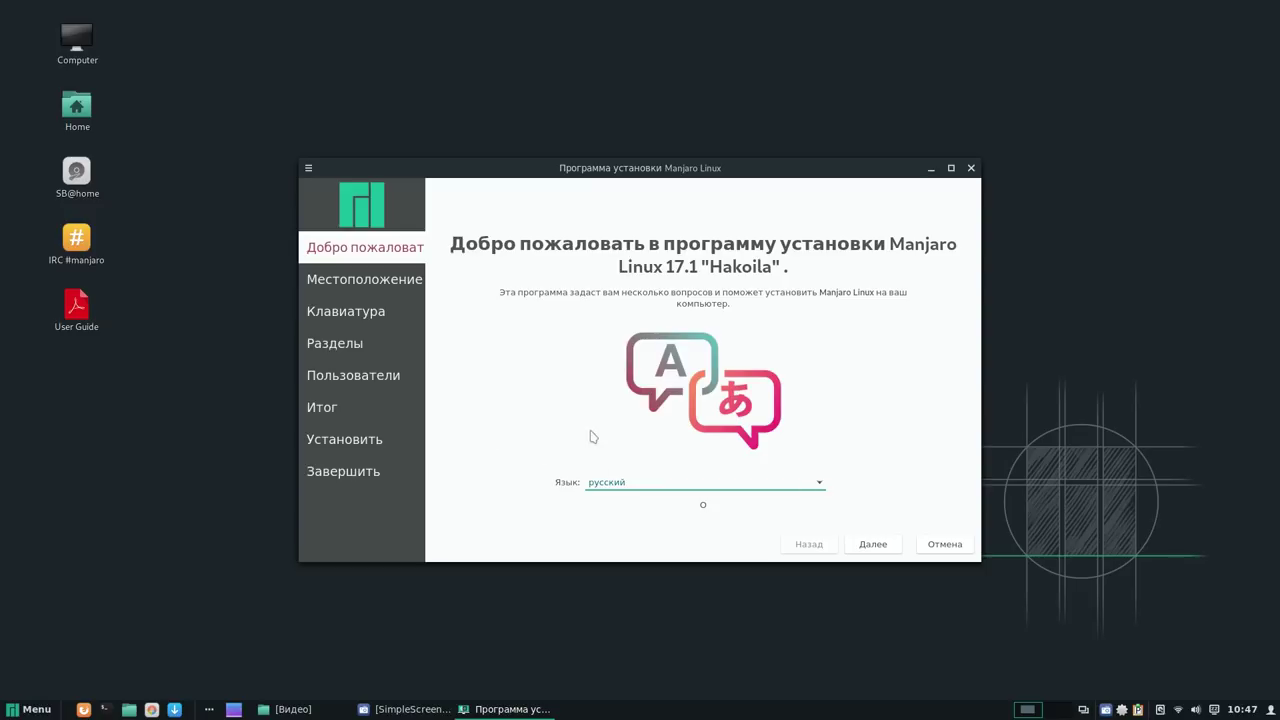
Accept русский and Europe/London, choose the English (UK) keyboard with its default variant, and advance to the partitions page.
{"action": "left_click", "coordinate": [873, 544]}
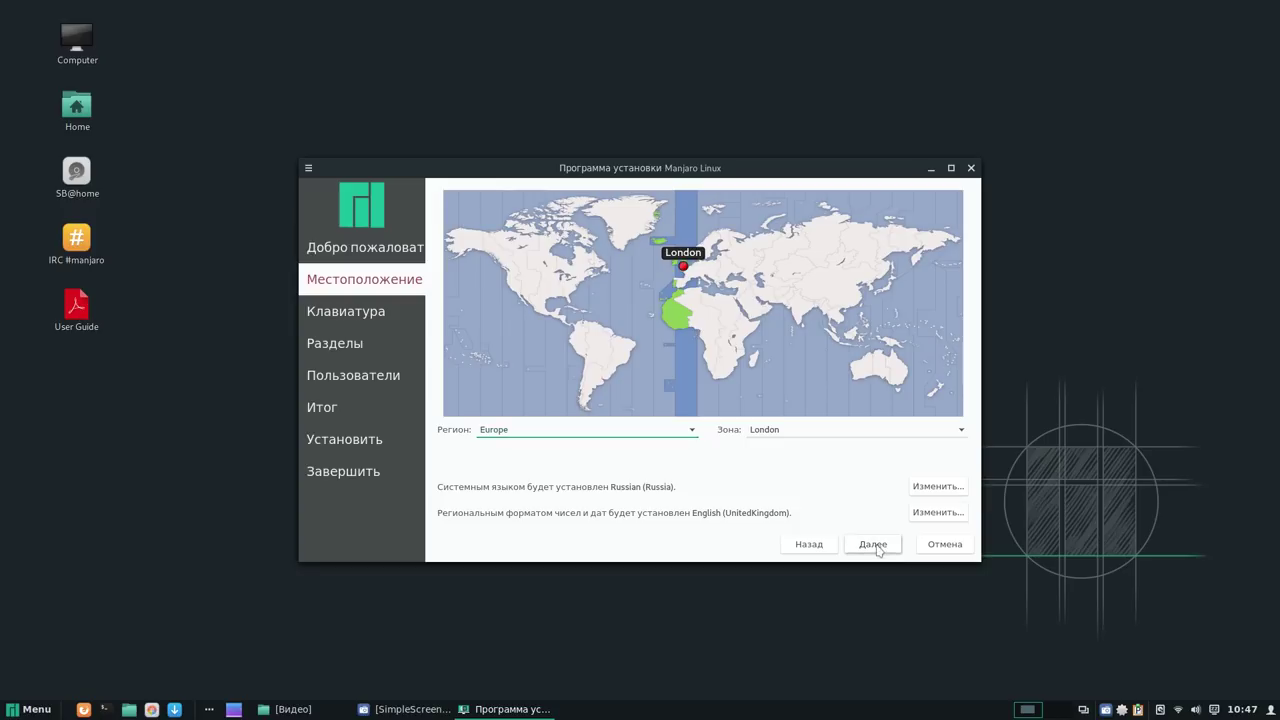
{"action": "left_click", "coordinate": [877, 547]}
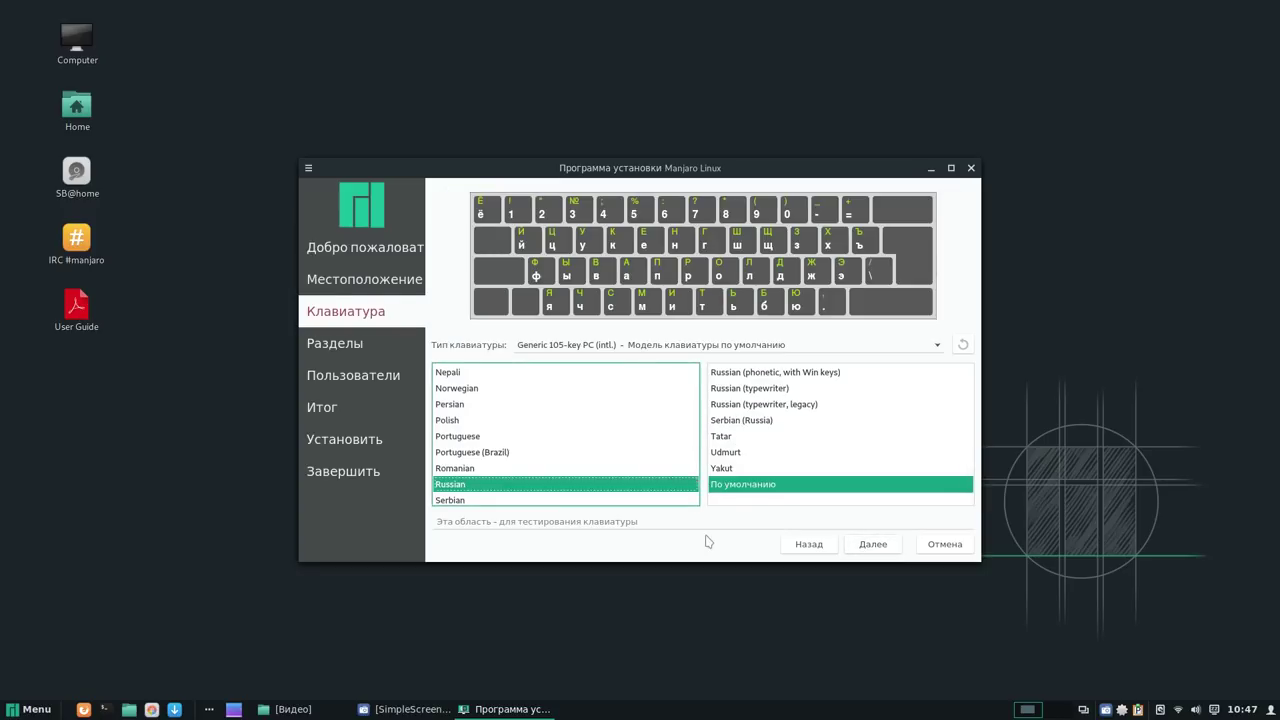
{"action": "scroll", "coordinate": [645, 430], "scroll_direction": "up", "scroll_amount": 10}
{"action": "scroll", "coordinate": [645, 433], "scroll_direction": "up", "scroll_amount": 8}
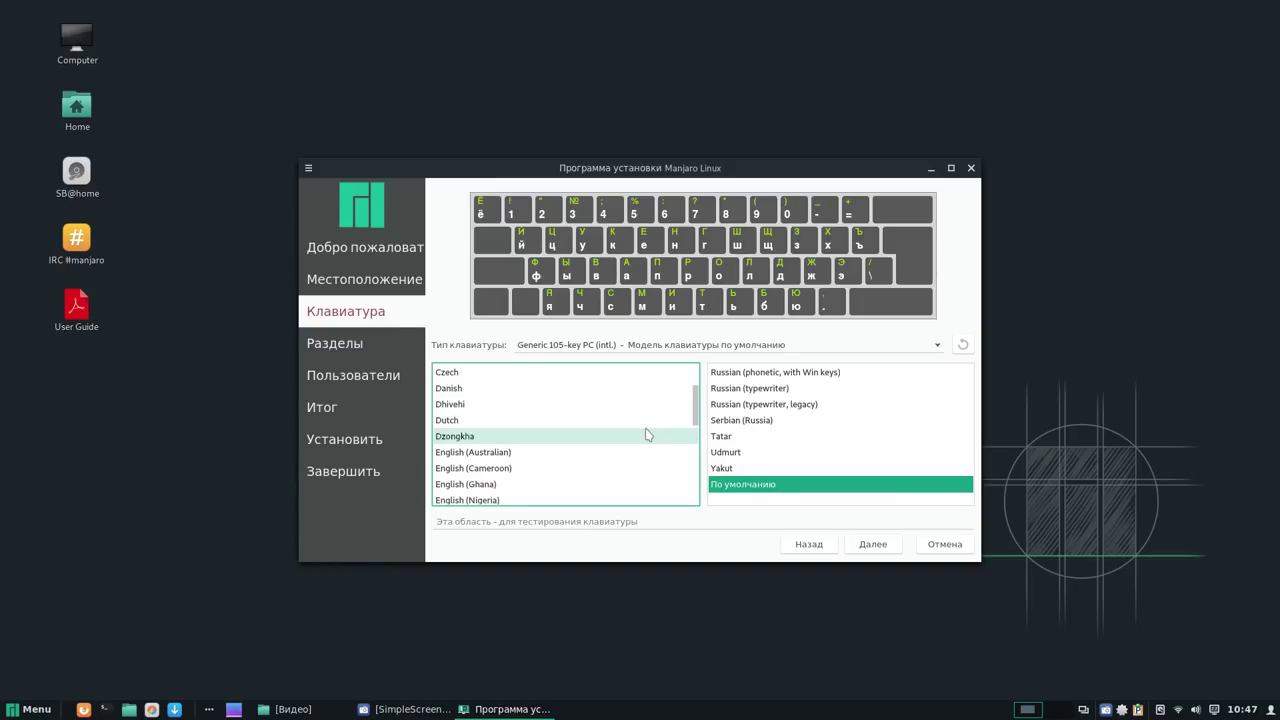
{"action": "scroll", "coordinate": [645, 435], "scroll_direction": "down", "scroll_amount": 1}
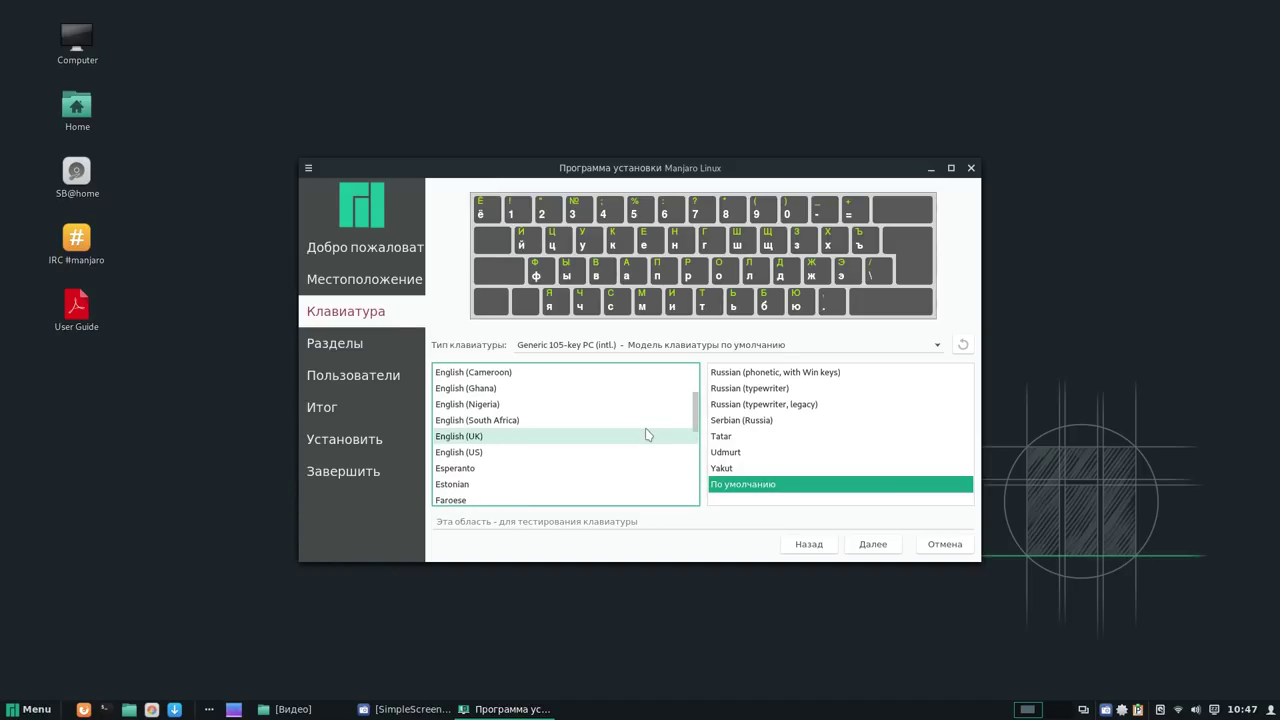
{"action": "left_click", "coordinate": [560, 436]}
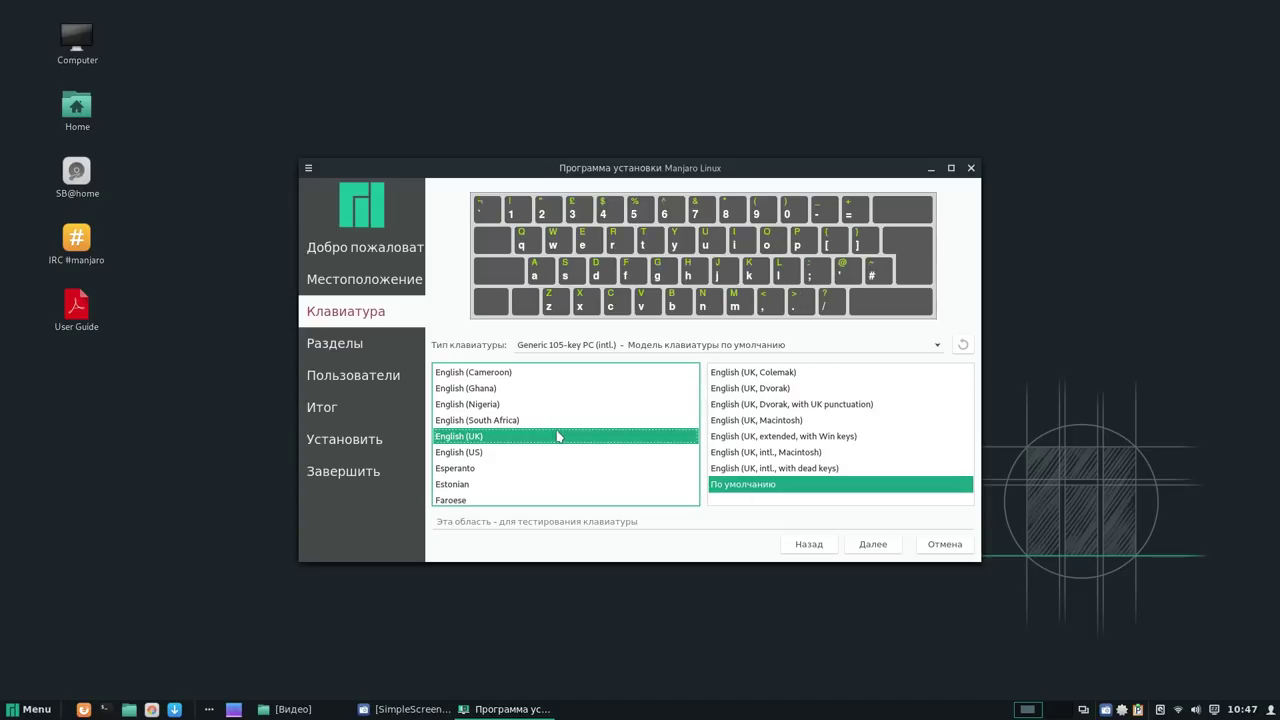
{"action": "left_click", "coordinate": [873, 546]}
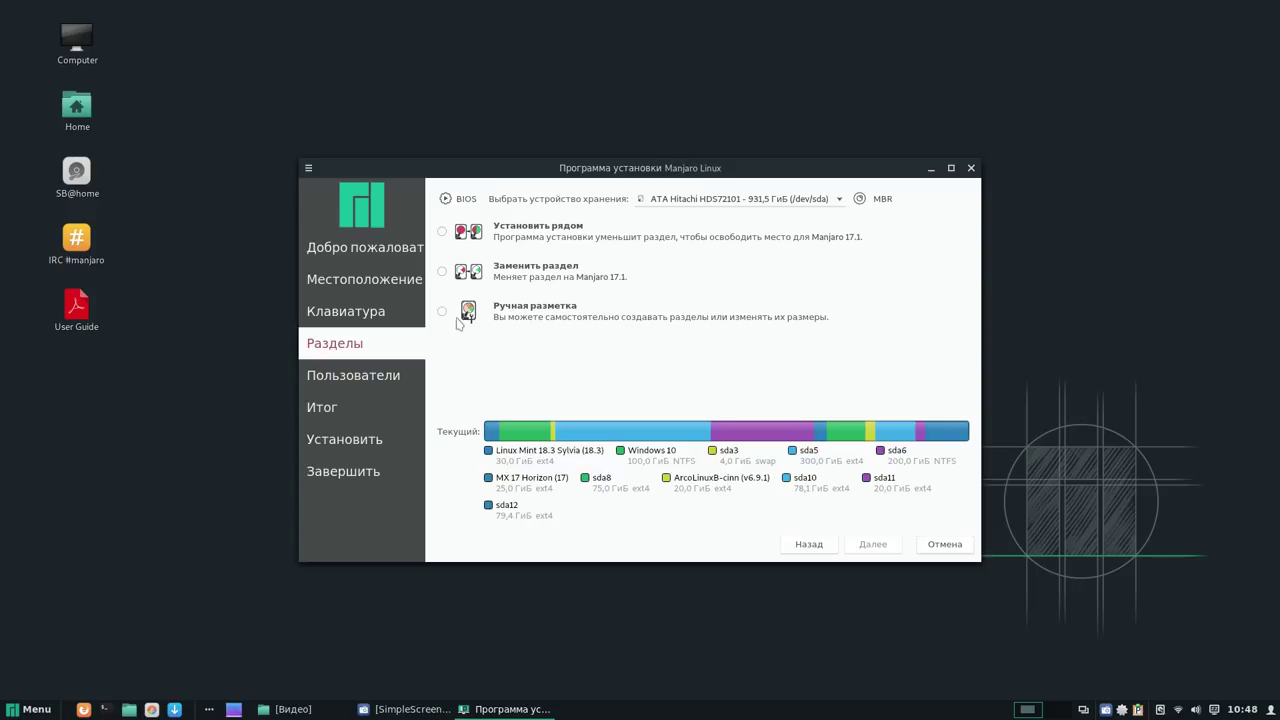
Choose manual partitioning (Ручная разметка) for /dev/sda and bring up the last partitions of its list.
{"action": "left_click", "coordinate": [443, 312]}
{"action": "left_click", "coordinate": [887, 548]}
{"action": "scroll", "coordinate": [686, 432], "scroll_direction": "down", "scroll_amount": 3}
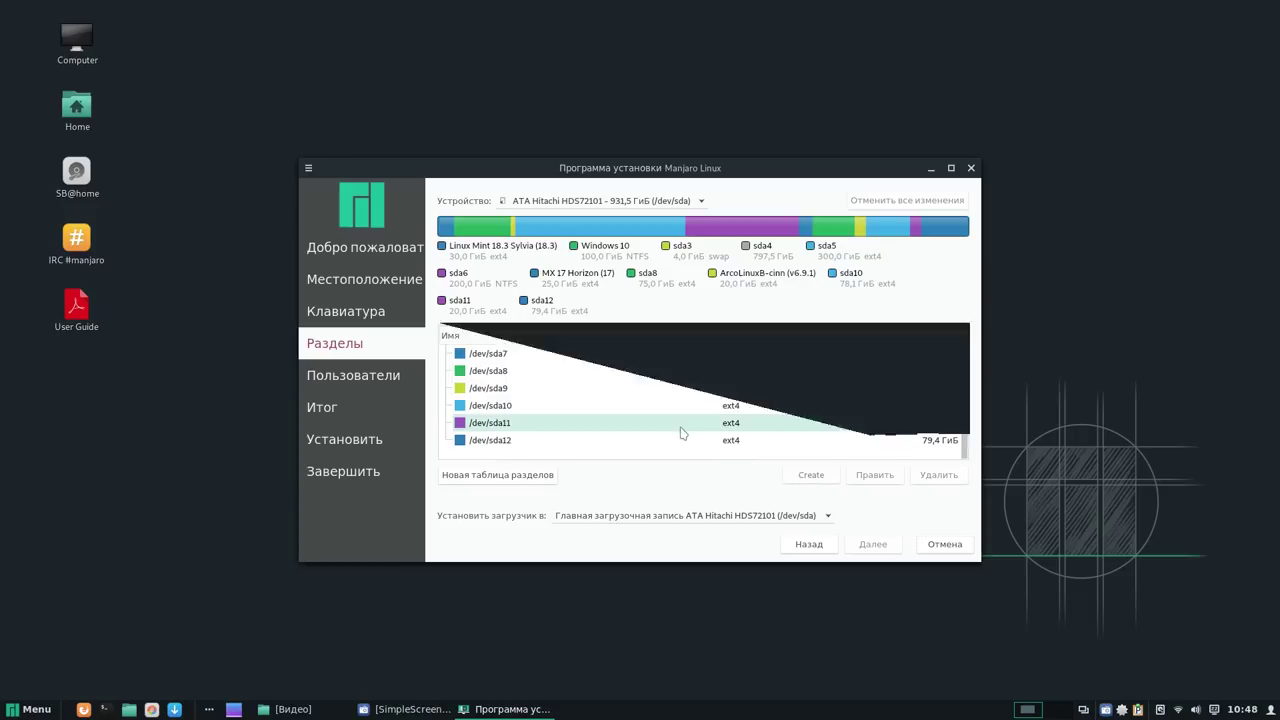
Set the existing /dev/sda11 partition to be formatted as ext4 with the mount point /.
{"action": "left_click", "coordinate": [680, 430]}
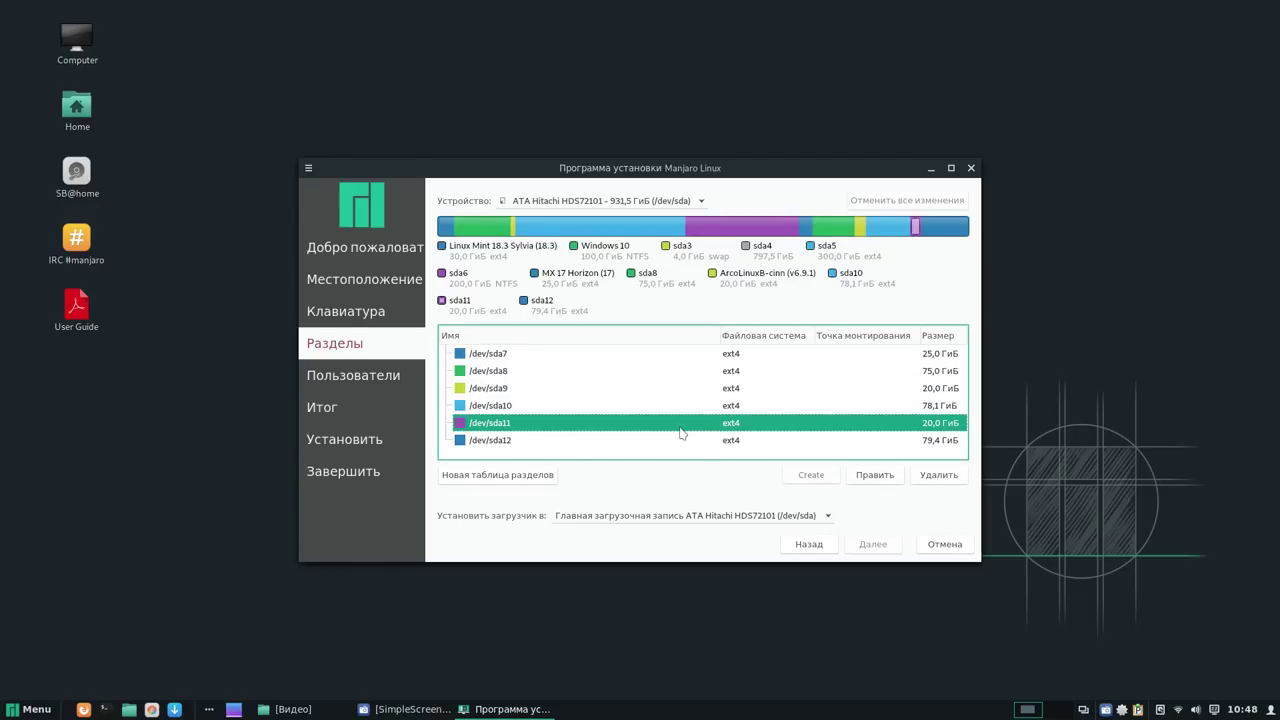
{"action": "left_click", "coordinate": [890, 482]}
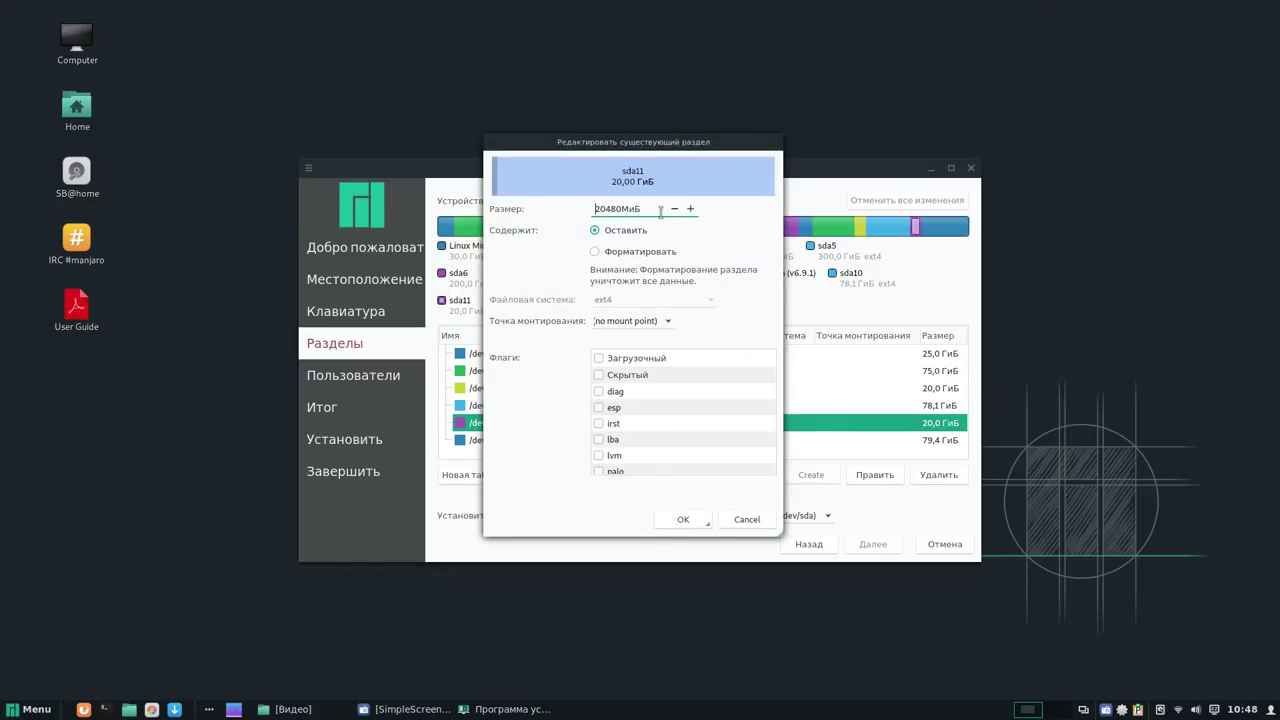
{"action": "left_click", "coordinate": [596, 253]}
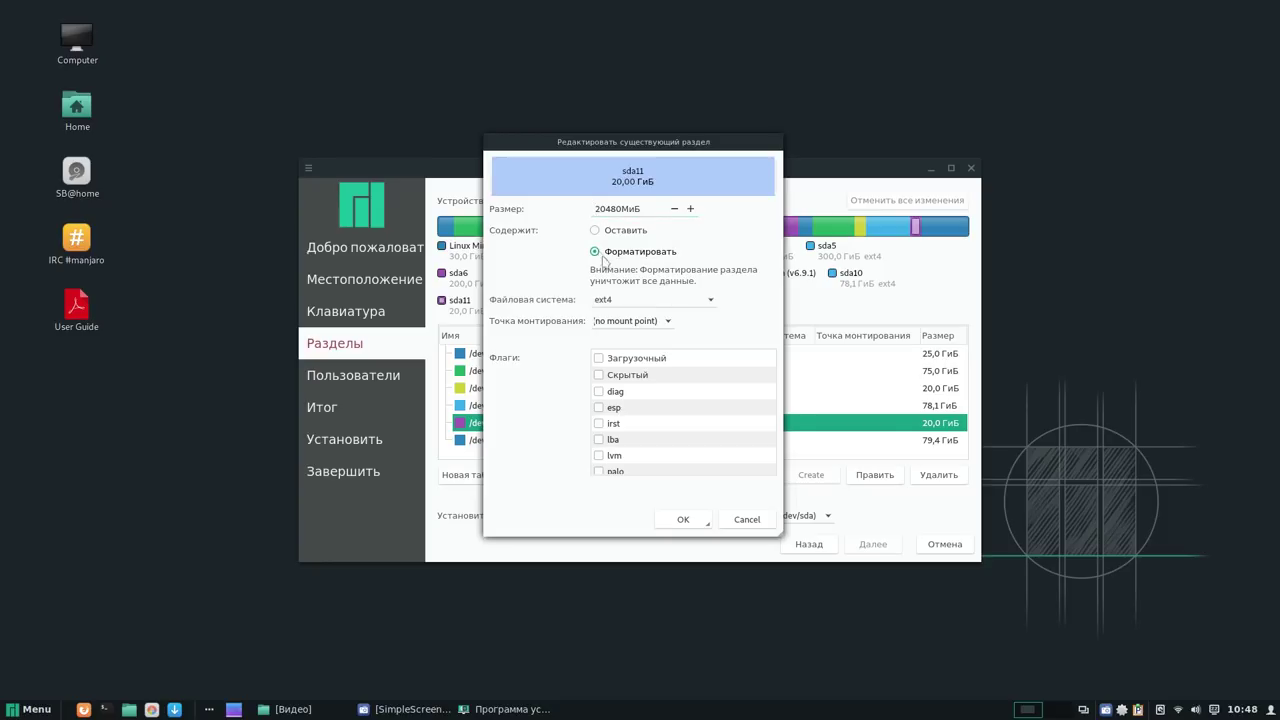
{"action": "left_click", "coordinate": [675, 322]}
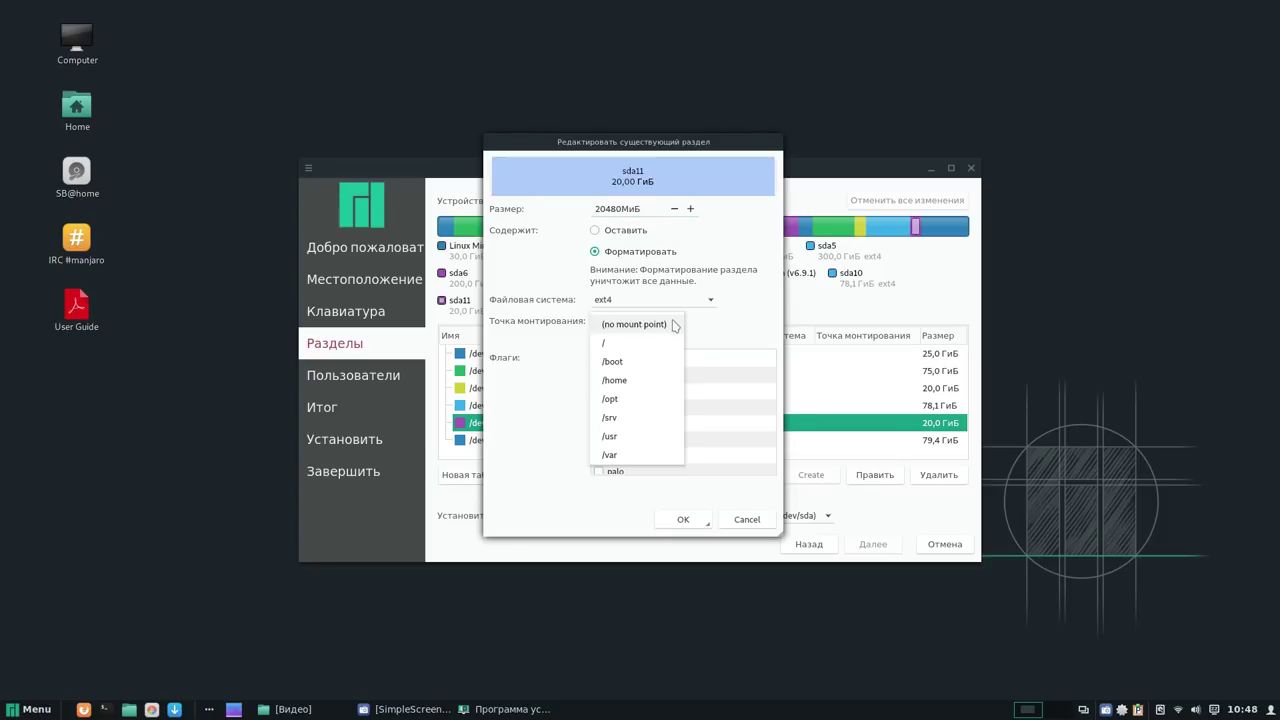
{"action": "left_click", "coordinate": [661, 342]}
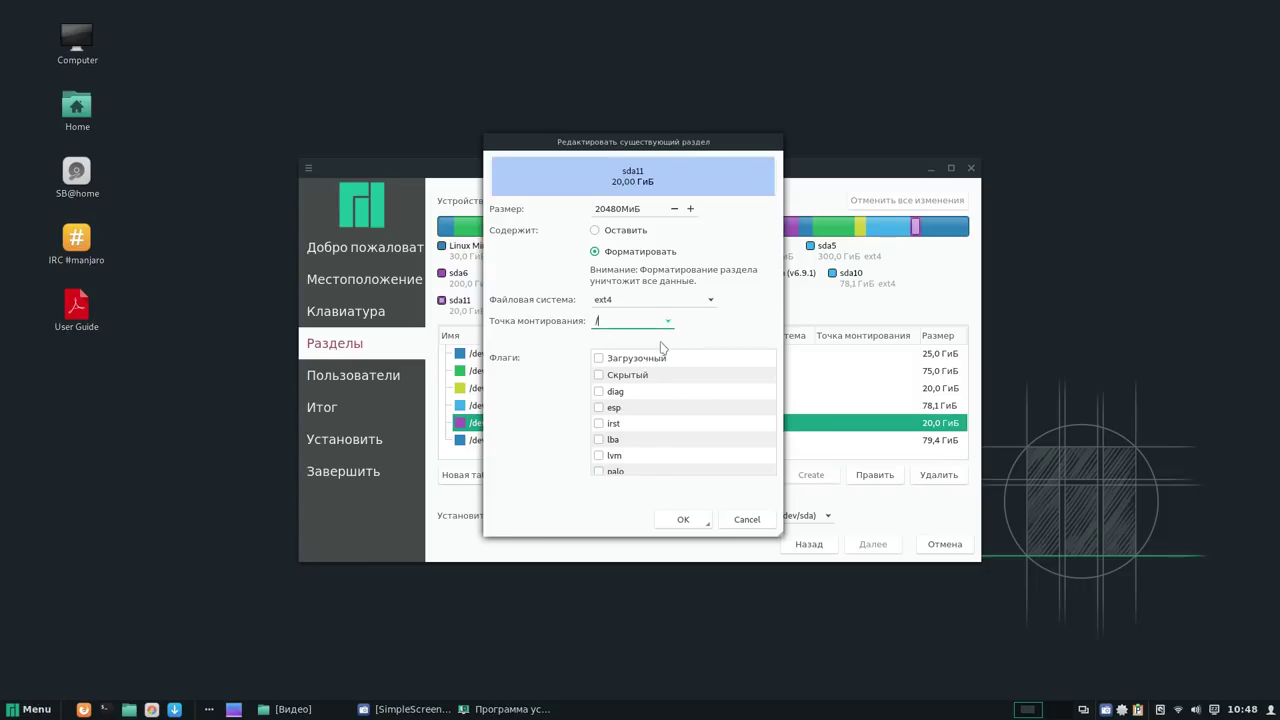
{"action": "left_click", "coordinate": [685, 521]}
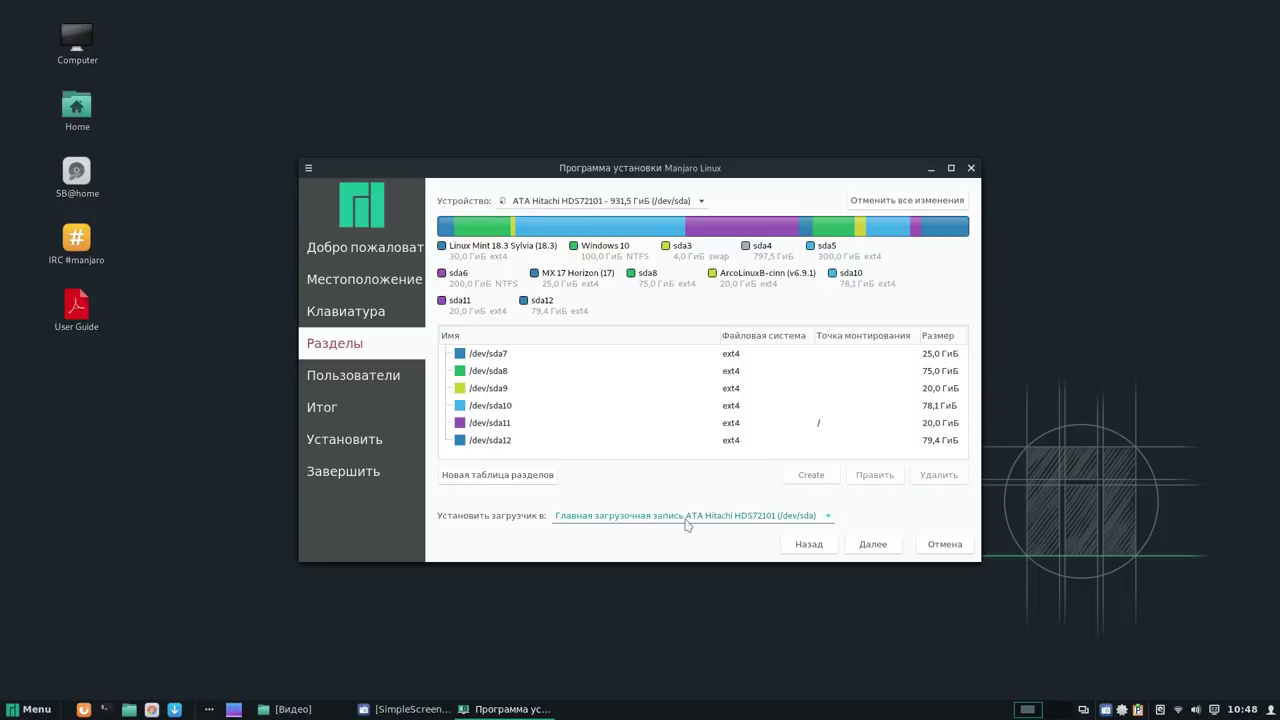
Set the existing /dev/sda12 partition to be formatted as ext4 with the mount point /home.
{"action": "left_click", "coordinate": [728, 446]}
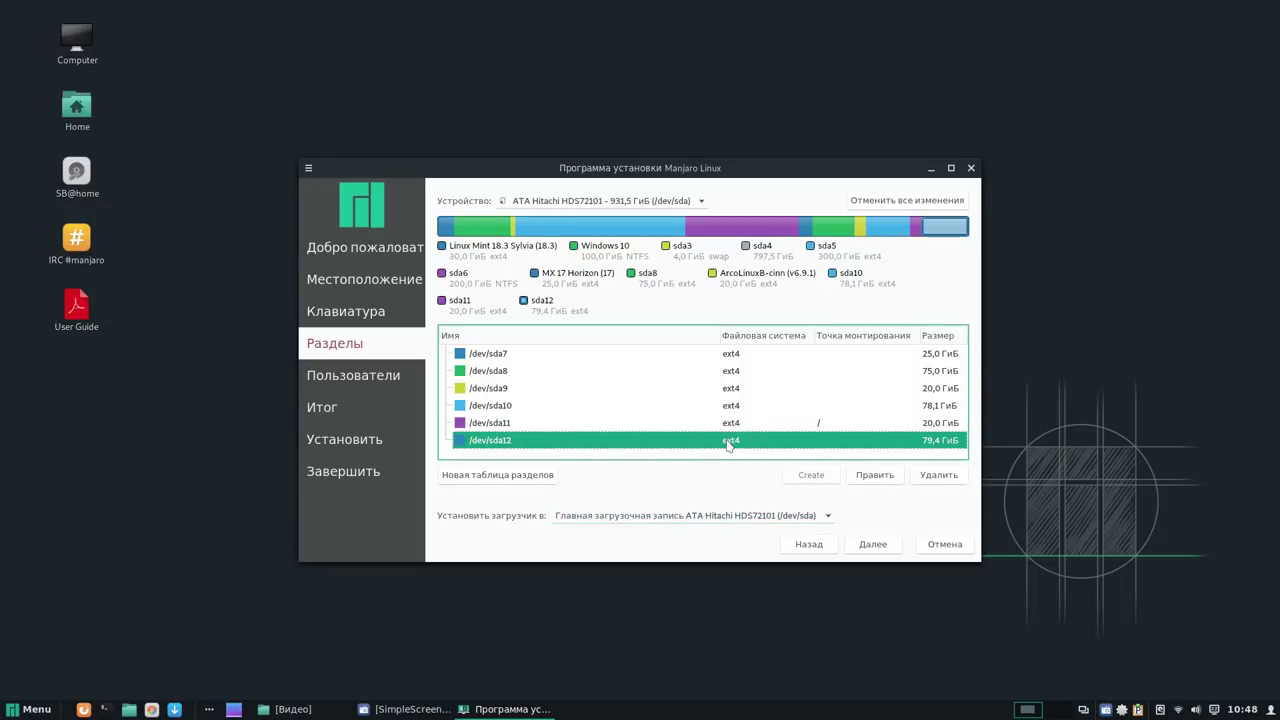
{"action": "left_click", "coordinate": [872, 477]}
{"action": "left_click", "coordinate": [596, 253]}
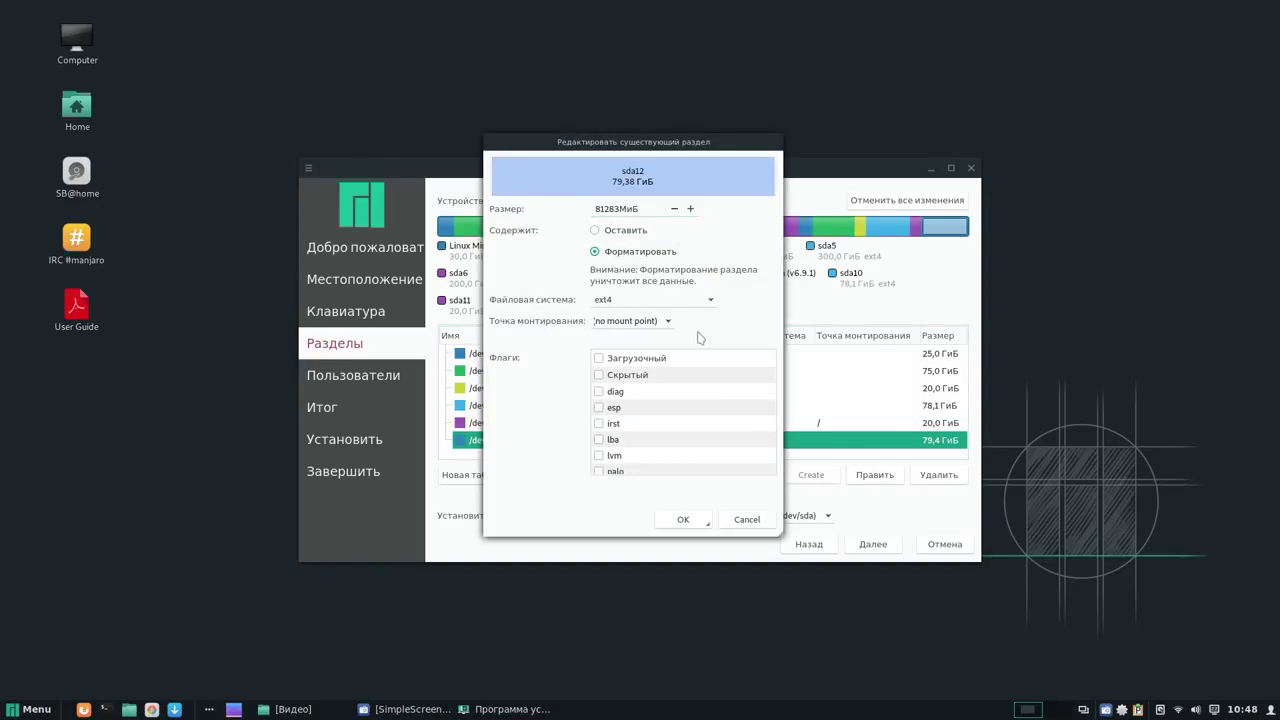
{"action": "left_click", "coordinate": [667, 325]}
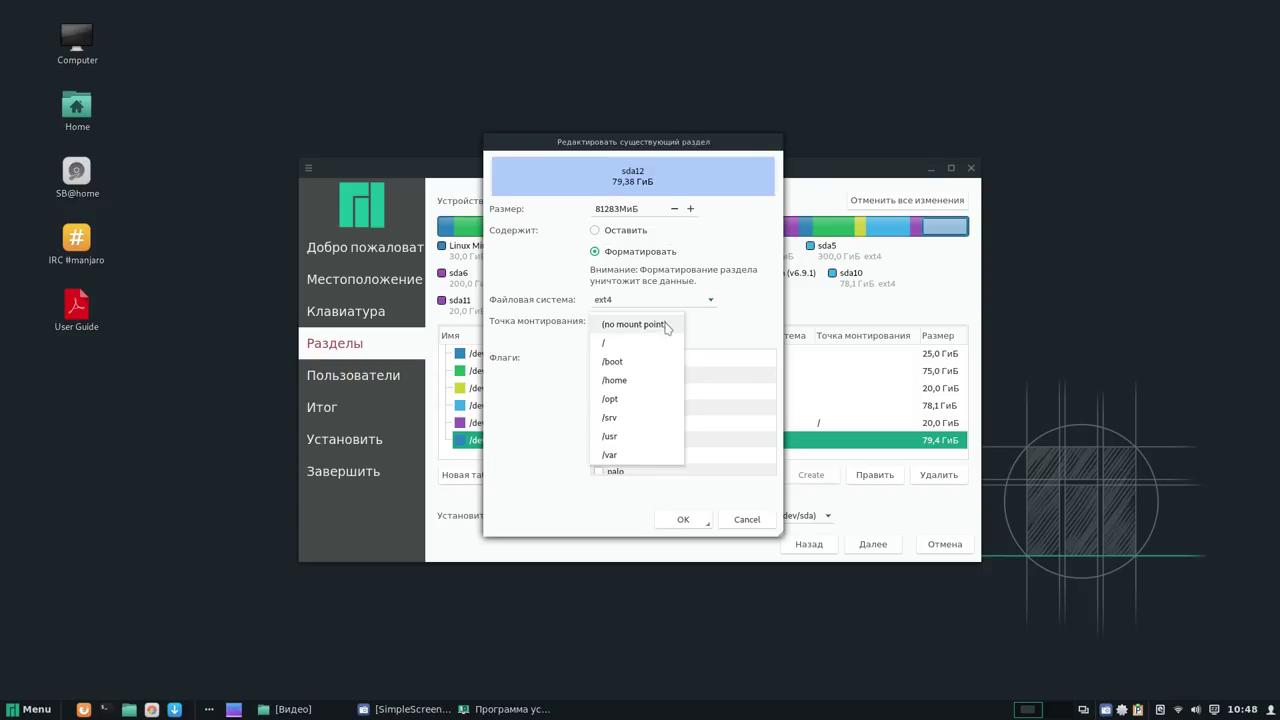
{"action": "left_click", "coordinate": [655, 379]}
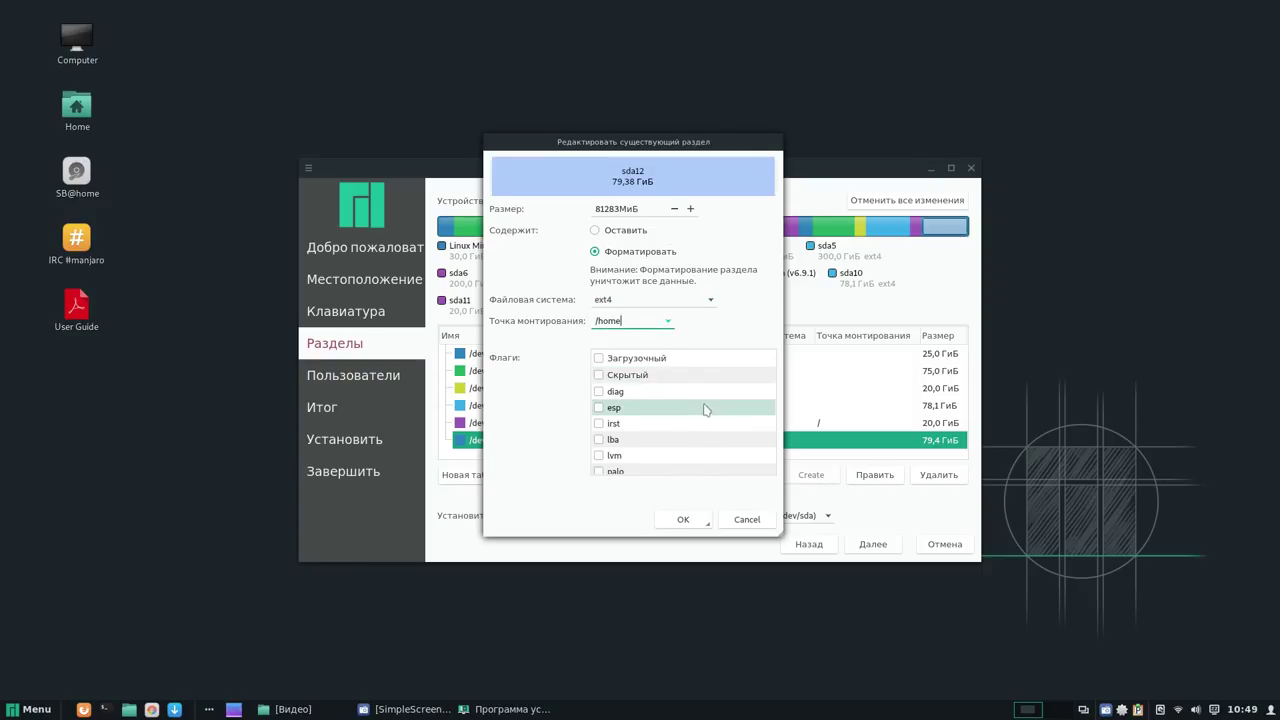
{"action": "left_click", "coordinate": [685, 520]}
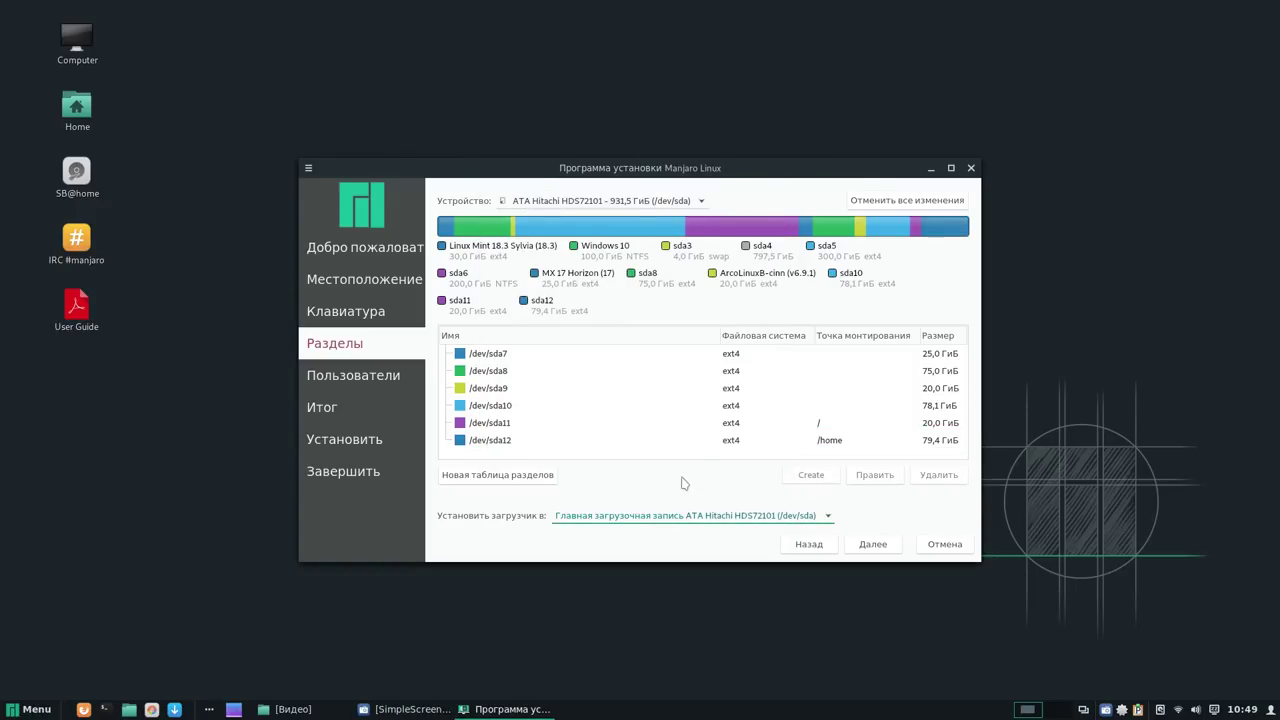
Set the existing /dev/sda3 swap partition to be formatted as Область подкачки Linux, and advance to the users page.
{"action": "scroll", "coordinate": [702, 460], "scroll_direction": "up", "scroll_amount": 3}
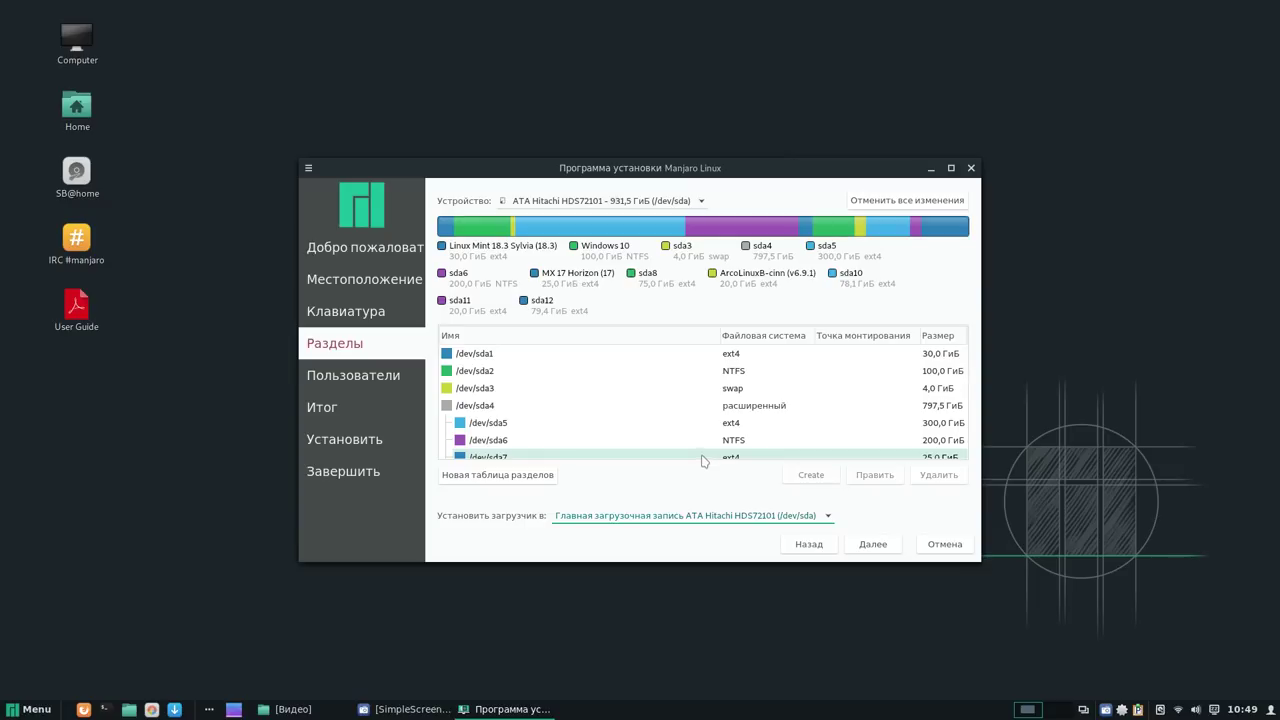
{"action": "left_click", "coordinate": [738, 390]}
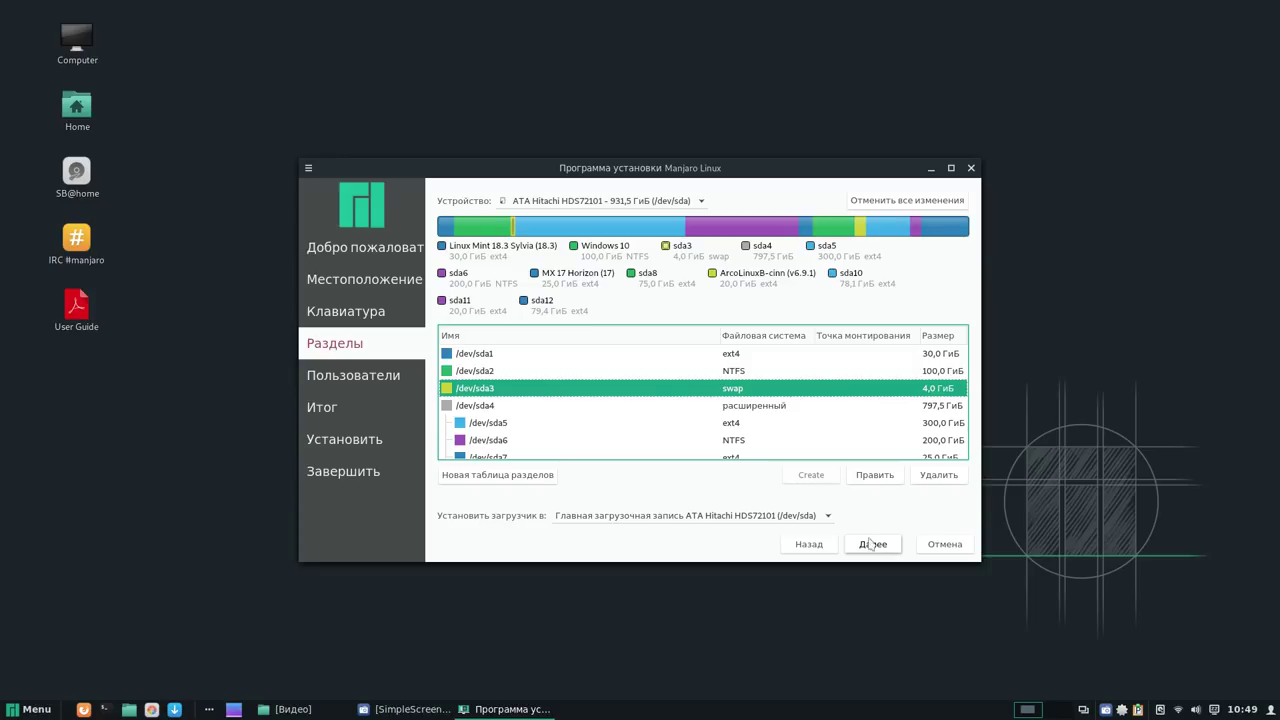
{"action": "left_click", "coordinate": [873, 476]}
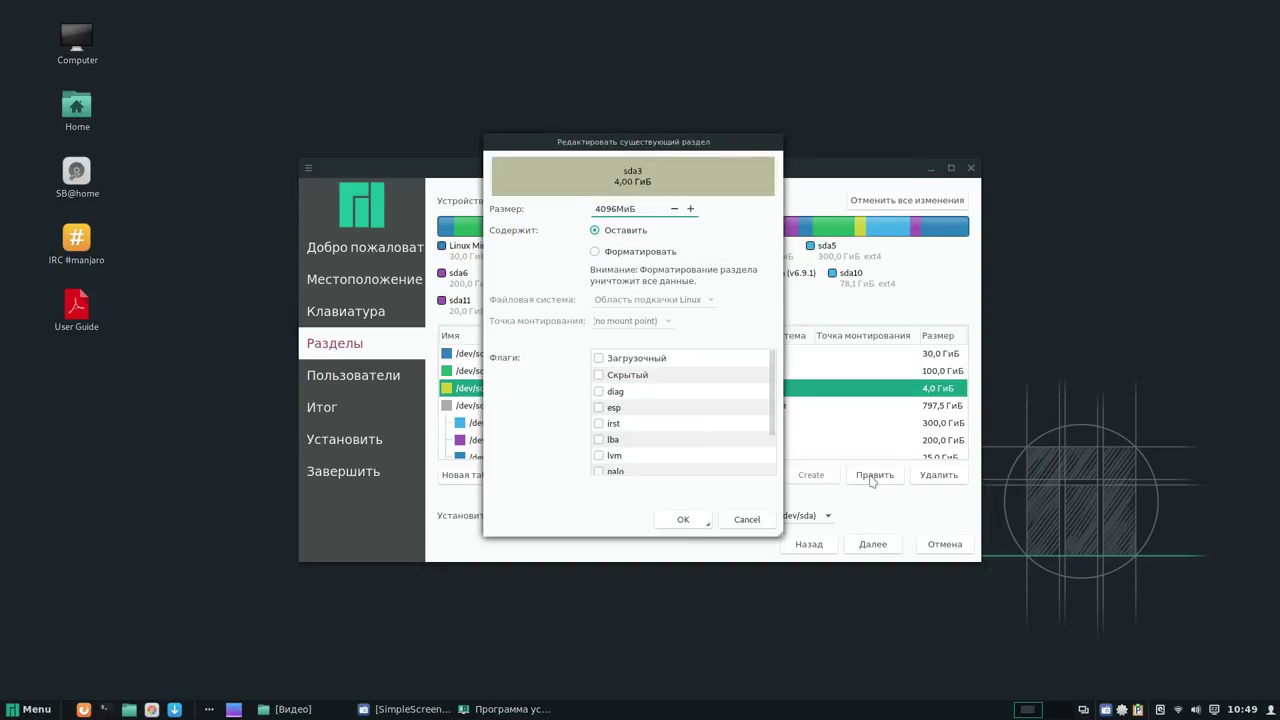
{"action": "left_click", "coordinate": [596, 252]}
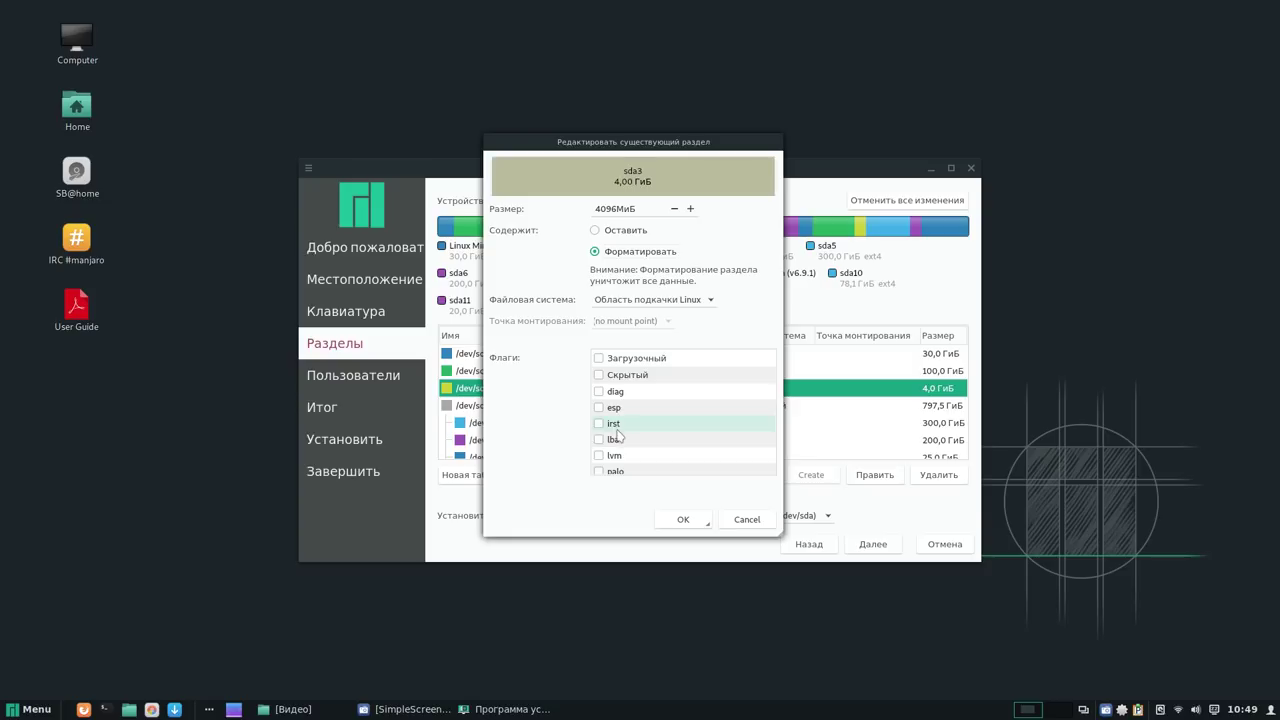
{"action": "scroll", "coordinate": [618, 438], "scroll_direction": "down", "scroll_amount": 1}
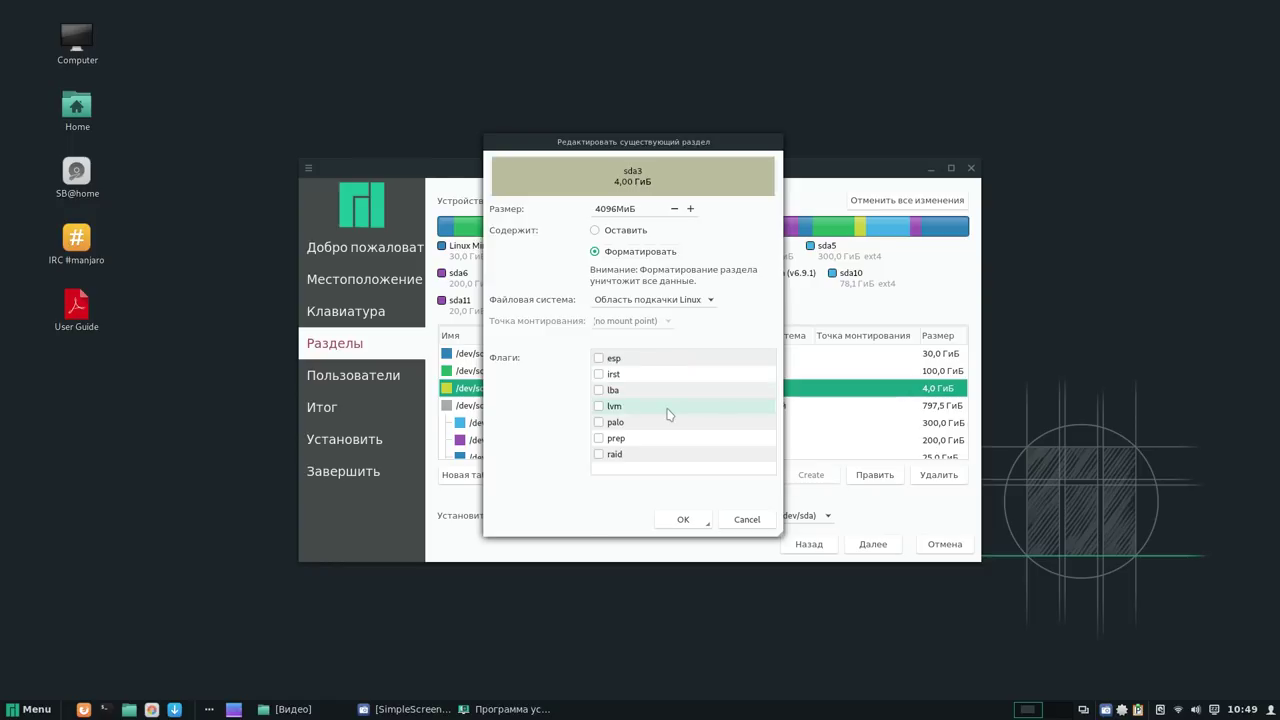
{"action": "scroll", "coordinate": [669, 414], "scroll_direction": "up", "scroll_amount": 2}
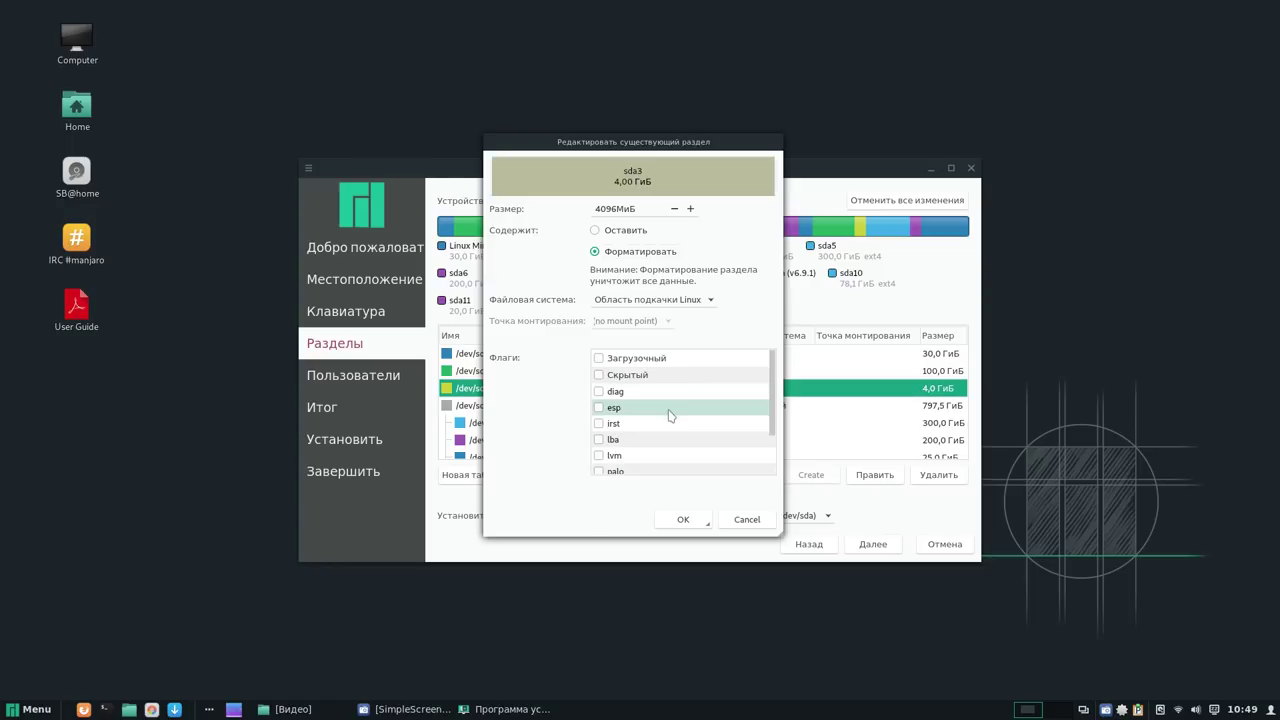
{"action": "left_click", "coordinate": [685, 519]}
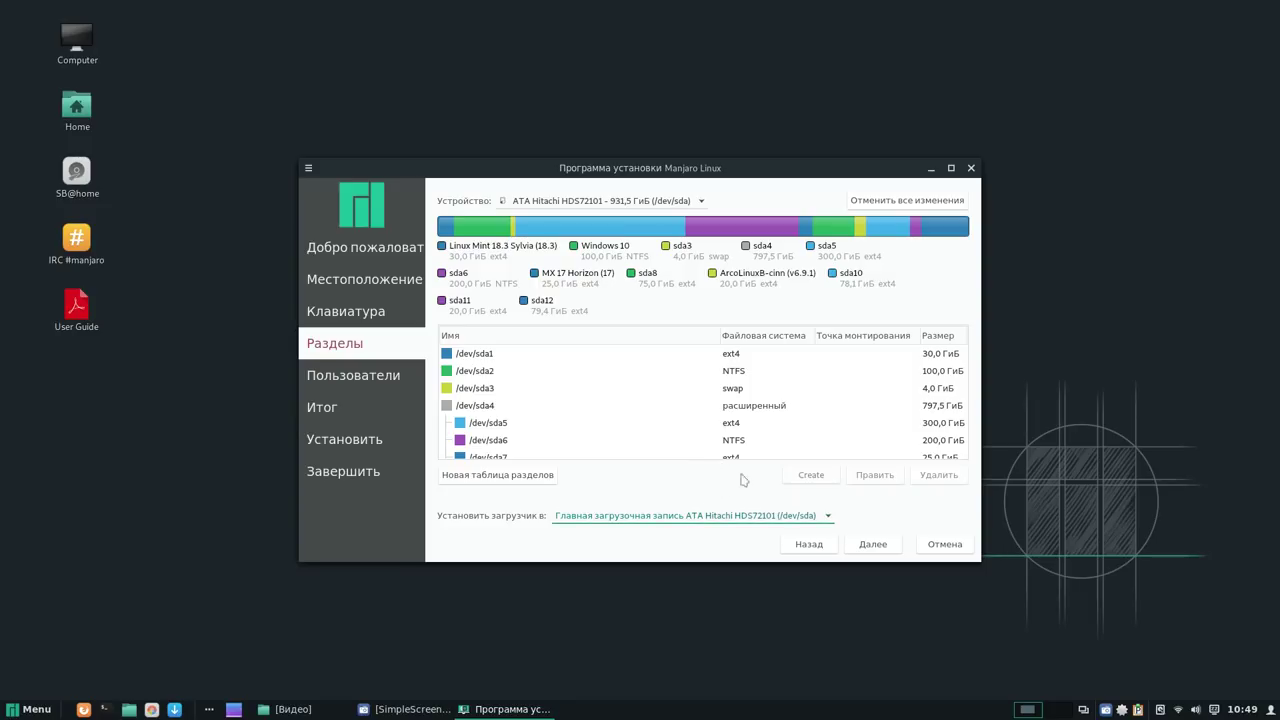
{"action": "left_click", "coordinate": [873, 546]}
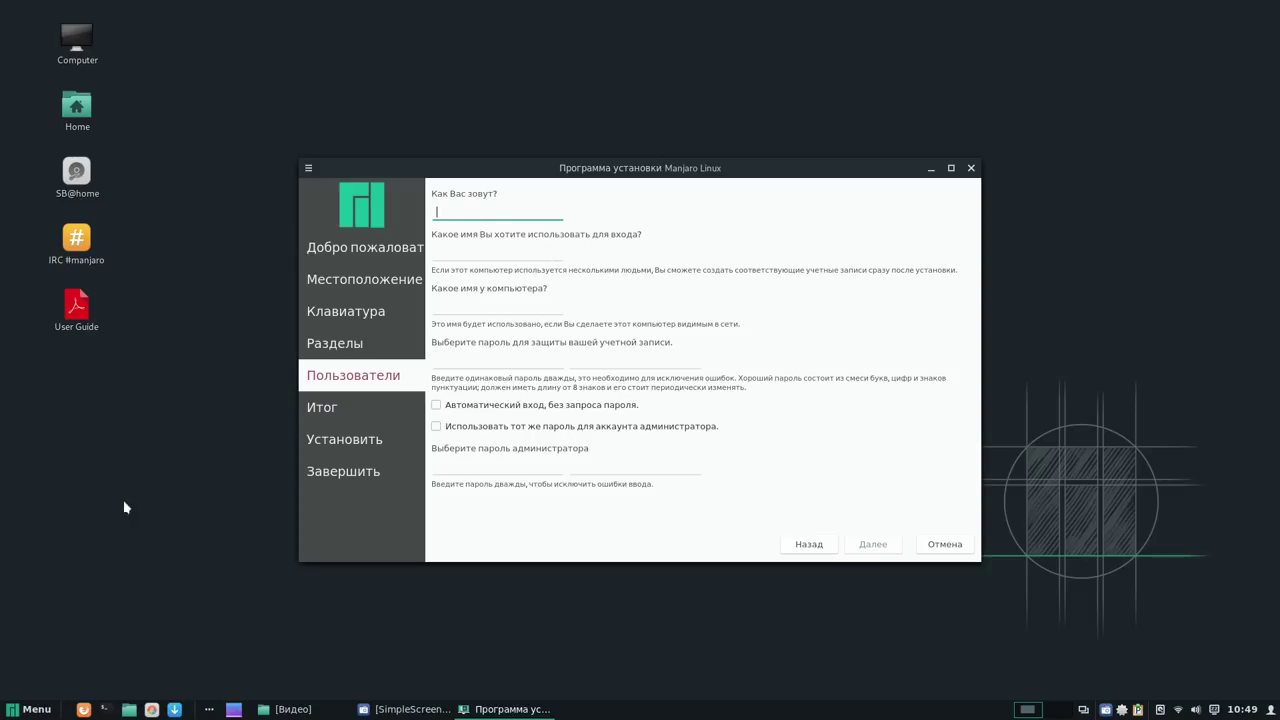
Create the account named user, reuse its password for the administrator, enter the account password twice, and advance to the summary.
{"action": "type", "text": "user"}
{"action": "left_click", "coordinate": [439, 428]}
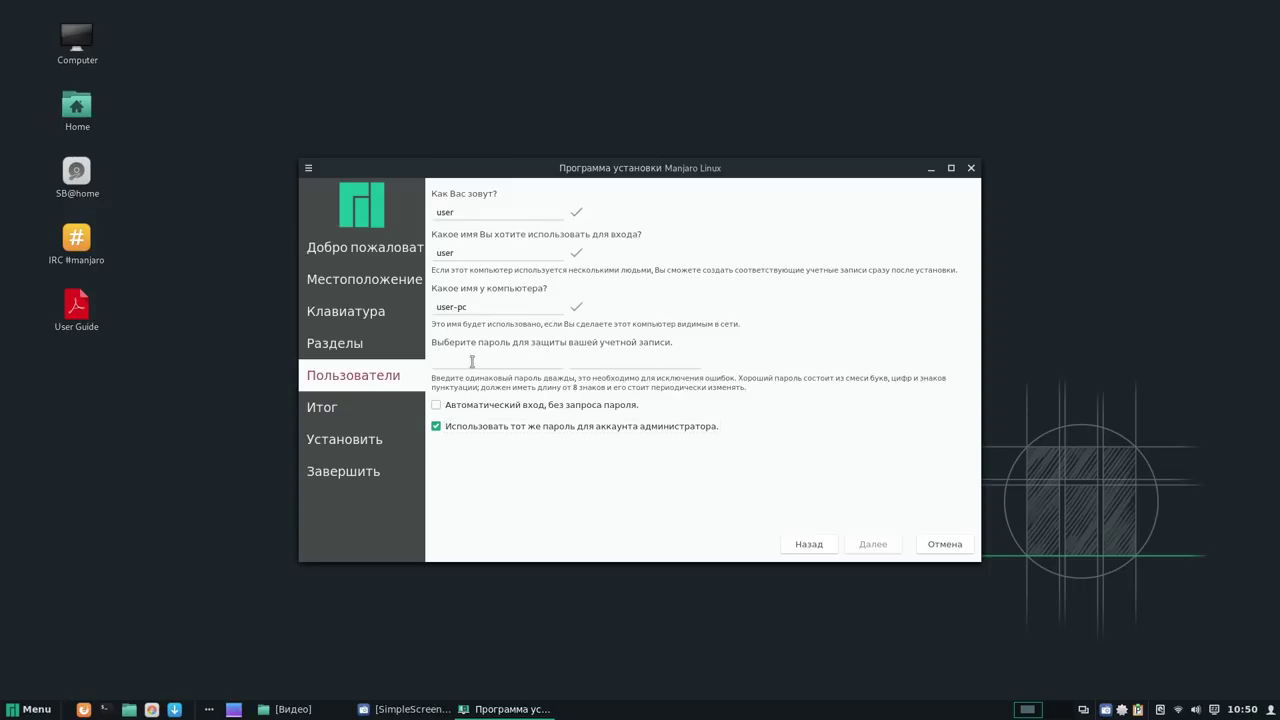
{"action": "left_click", "coordinate": [472, 361]}
{"action": "type", "text": "1"}
{"action": "left_click", "coordinate": [625, 363]}
{"action": "type", "text": "1"}
{"action": "left_click", "coordinate": [872, 544]}
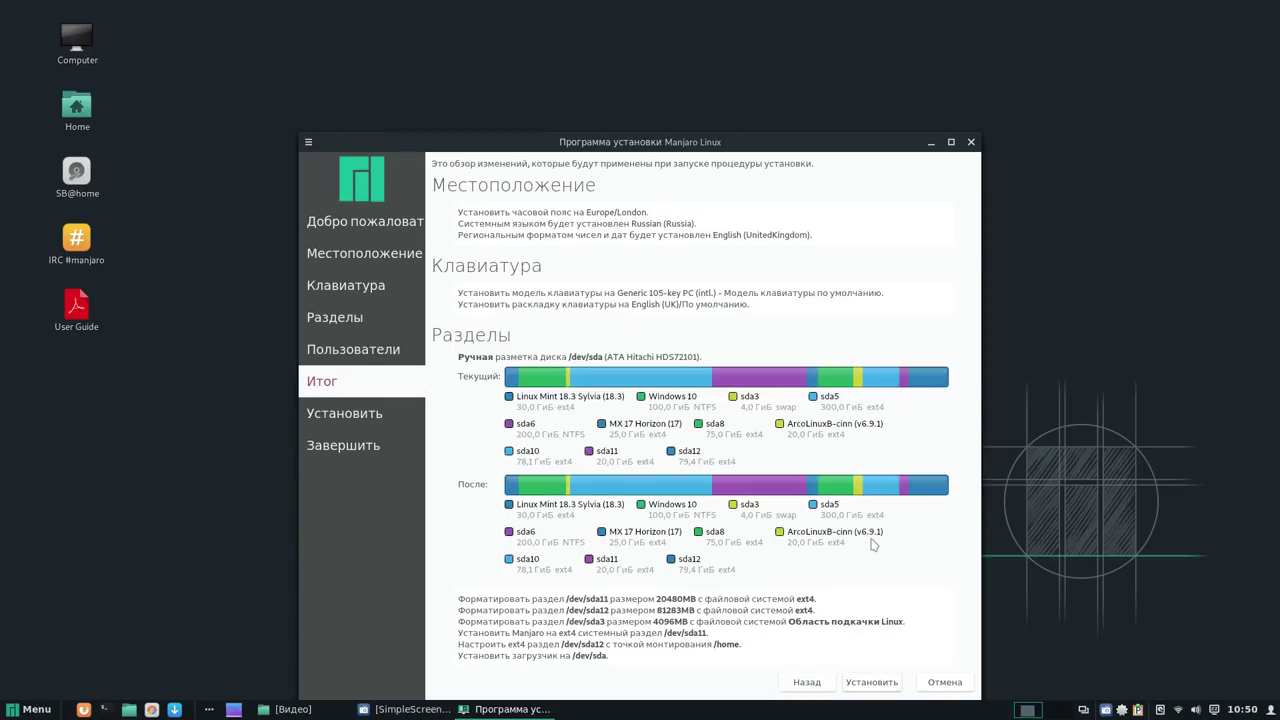
Start and confirm the Manjaro installation from the summary, and pause the screen recording while it runs.
{"action": "left_click", "coordinate": [879, 686]}
{"action": "left_click", "coordinate": [603, 419]}
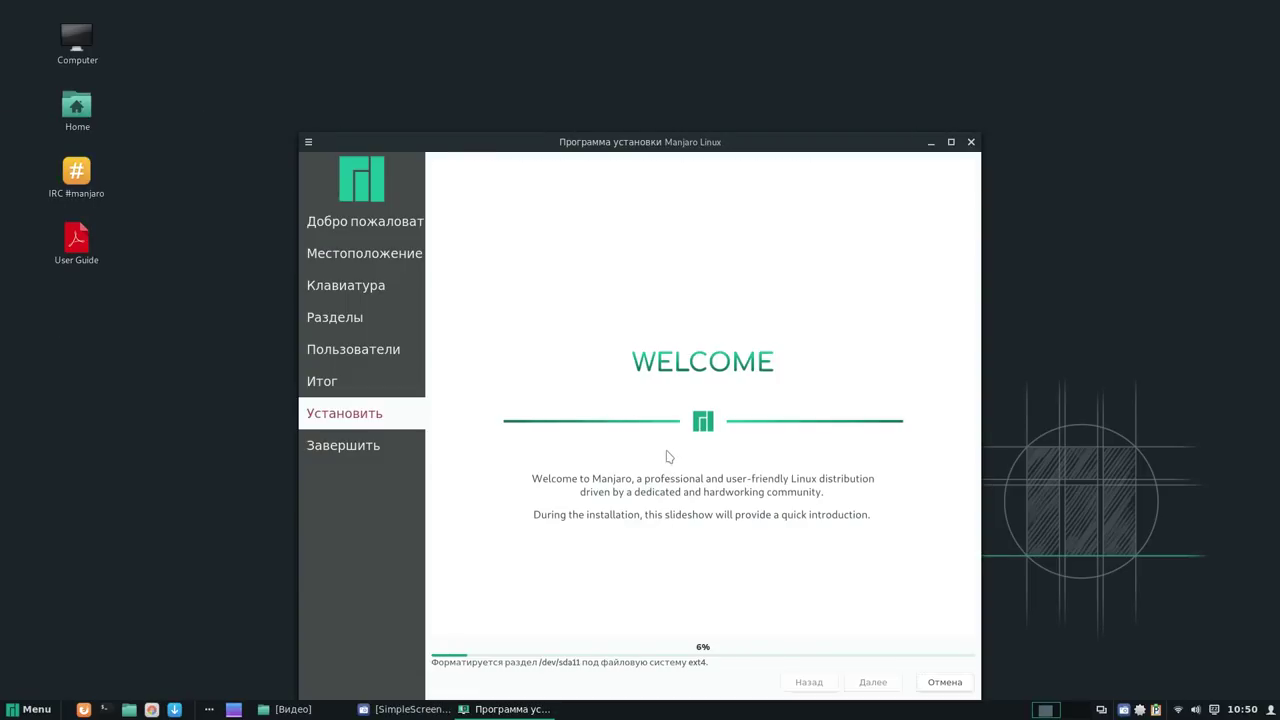
{"action": "right_click", "coordinate": [1124, 710]}
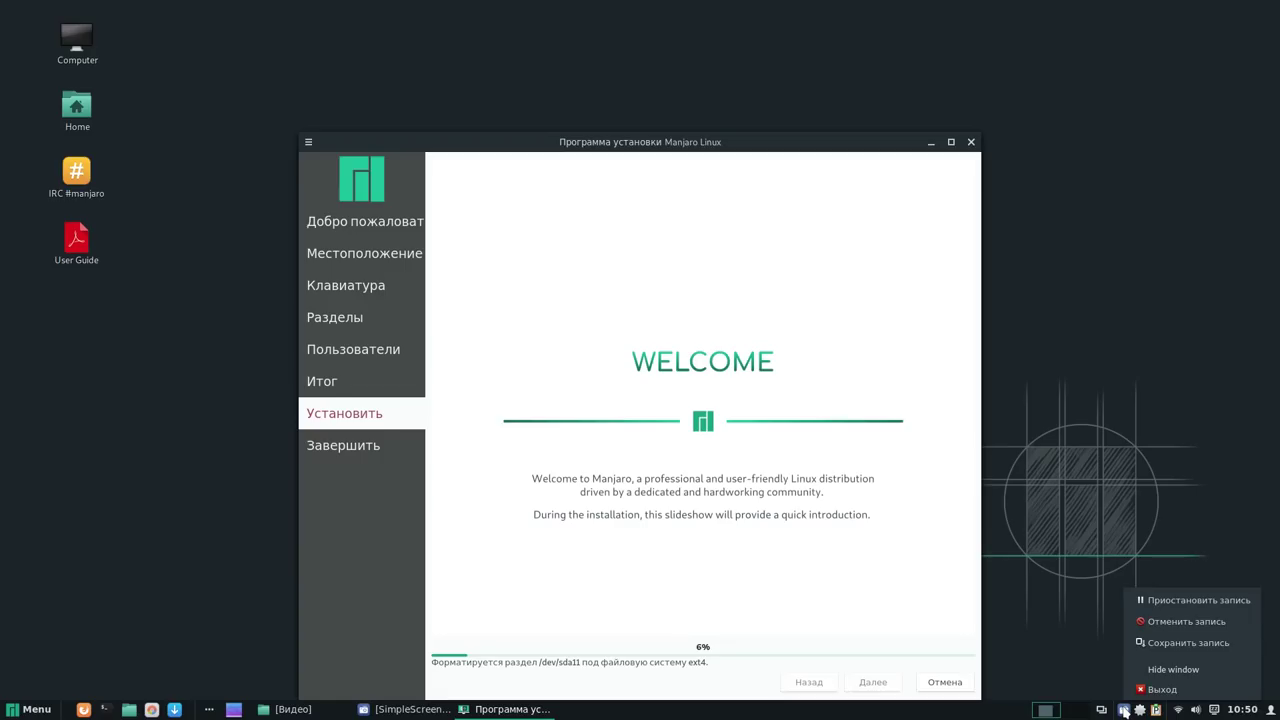
{"action": "left_click", "coordinate": [1162, 600]}
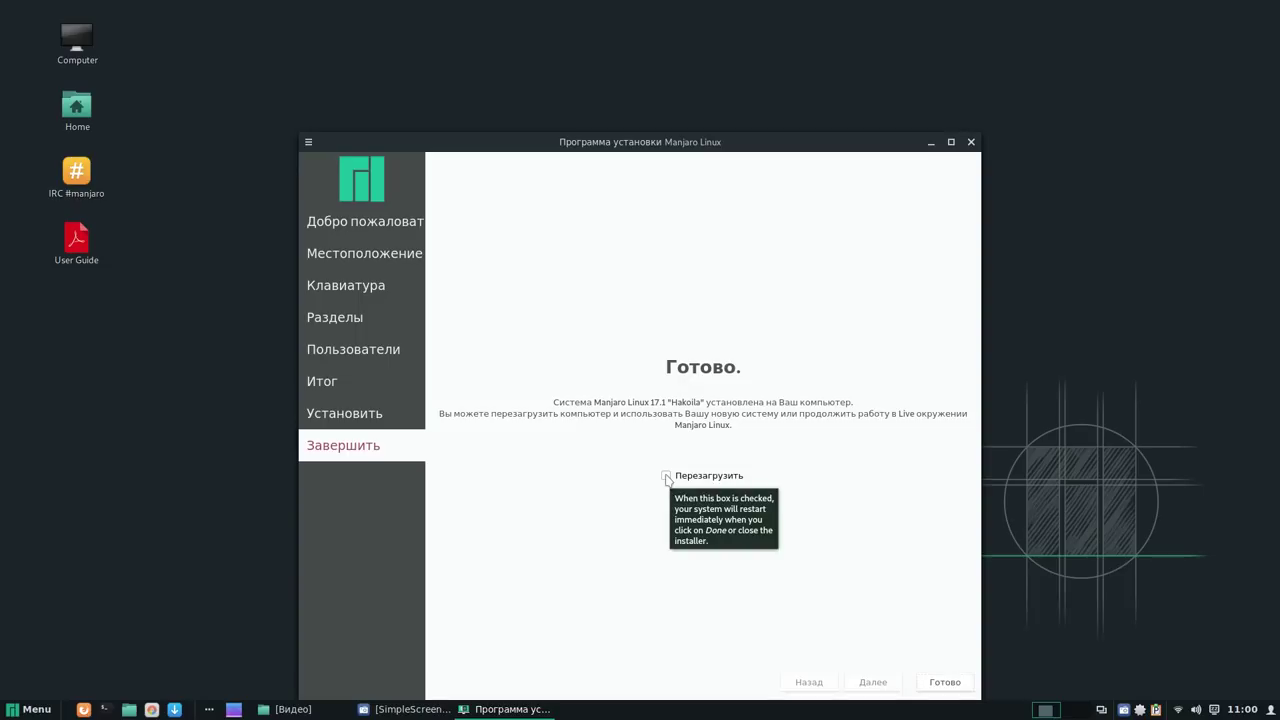
Enable the restart option (Перезагрузить) on the finished installer page and pause the screen recording.
{"action": "left_click", "coordinate": [666, 476]}
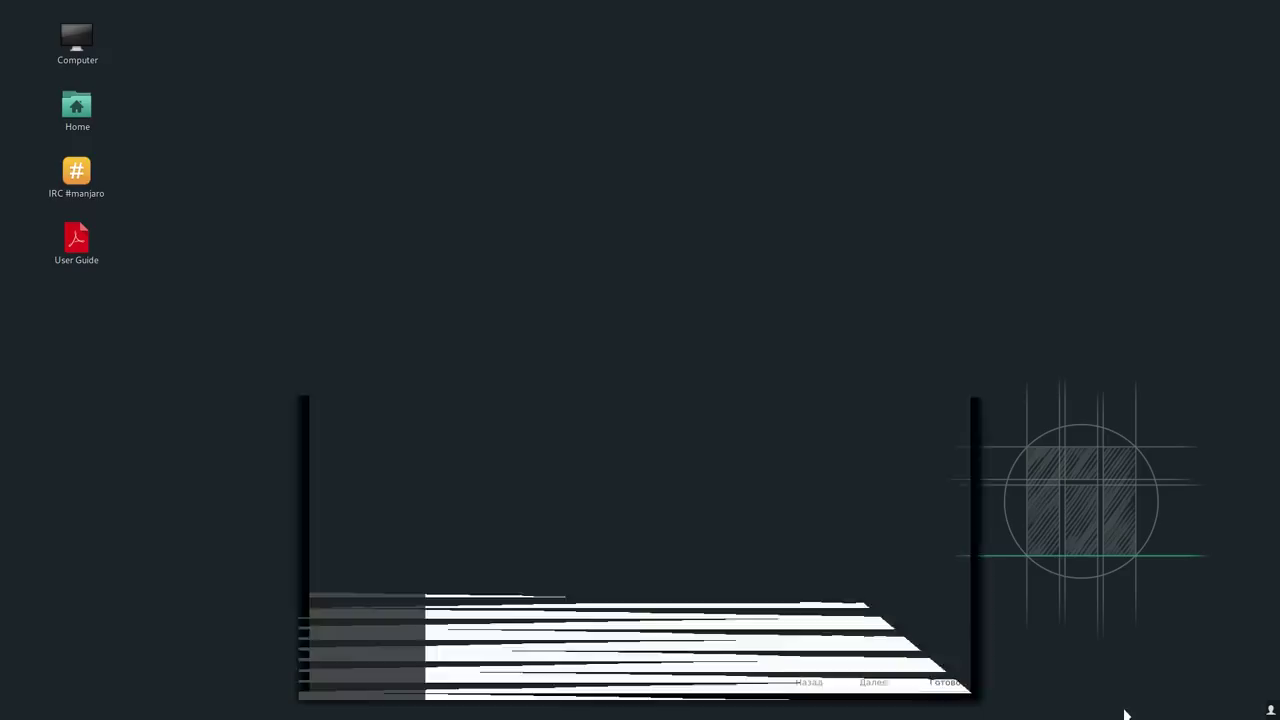
{"action": "left_click", "coordinate": [1125, 712]}
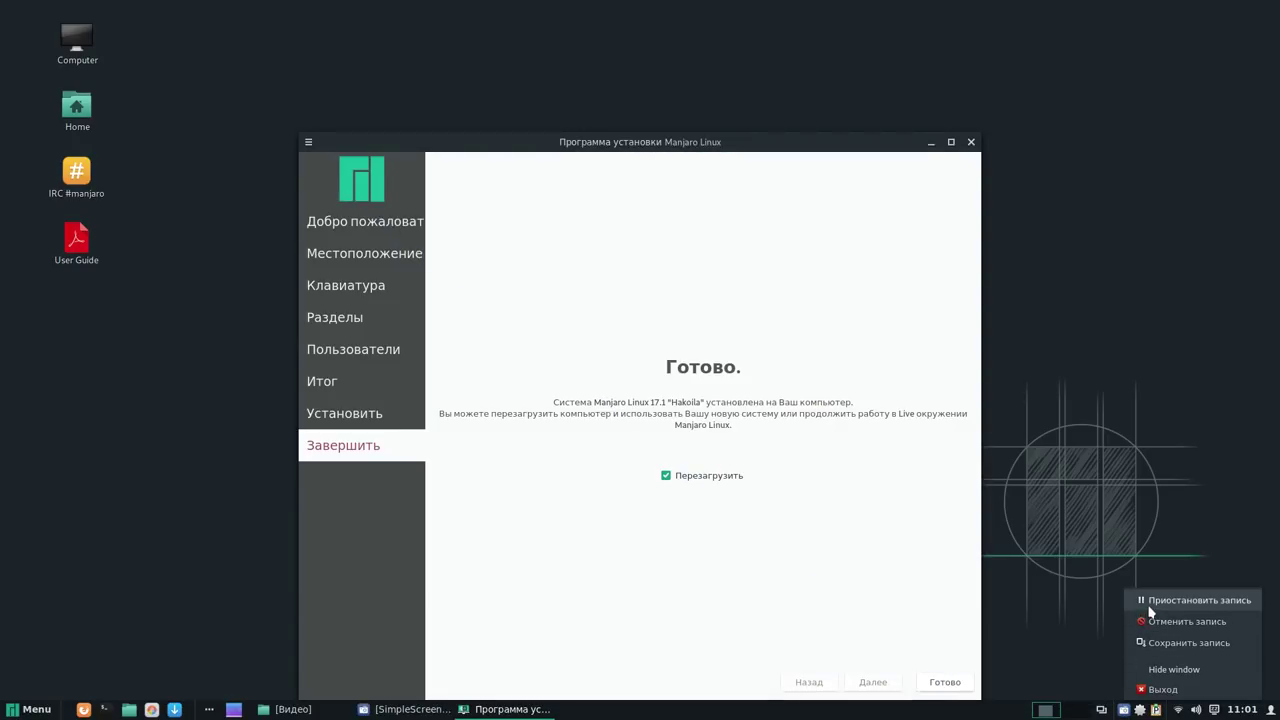
{"action": "left_click", "coordinate": [1151, 603]}
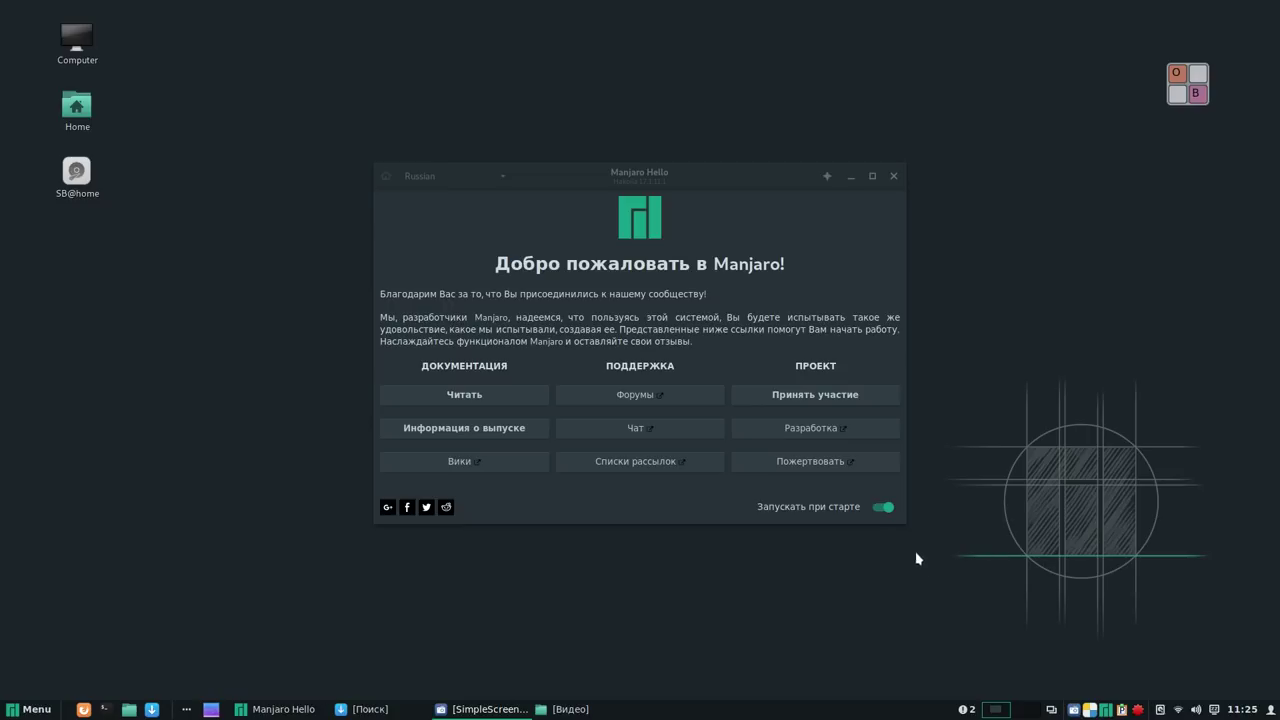
Turn off launching Manjaro Hello at startup (Запускать при старте) and close its welcome window.
{"action": "left_click", "coordinate": [880, 512]}
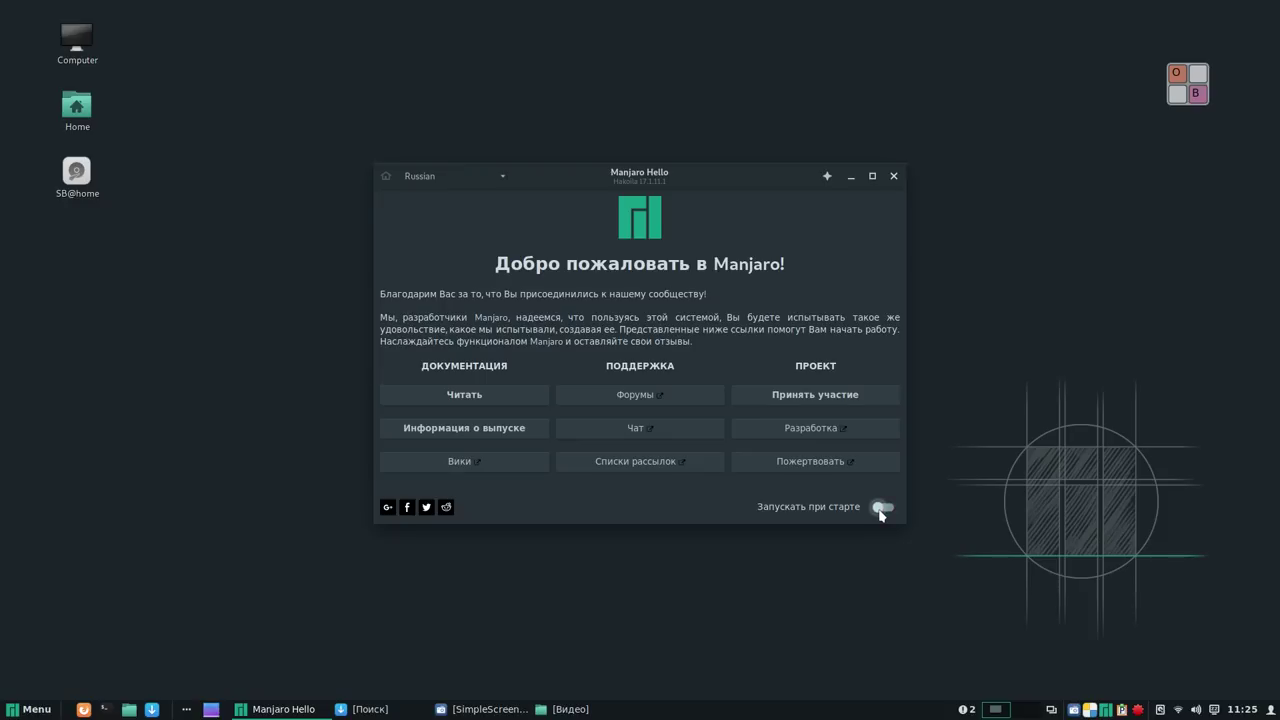
{"action": "left_click", "coordinate": [892, 177]}
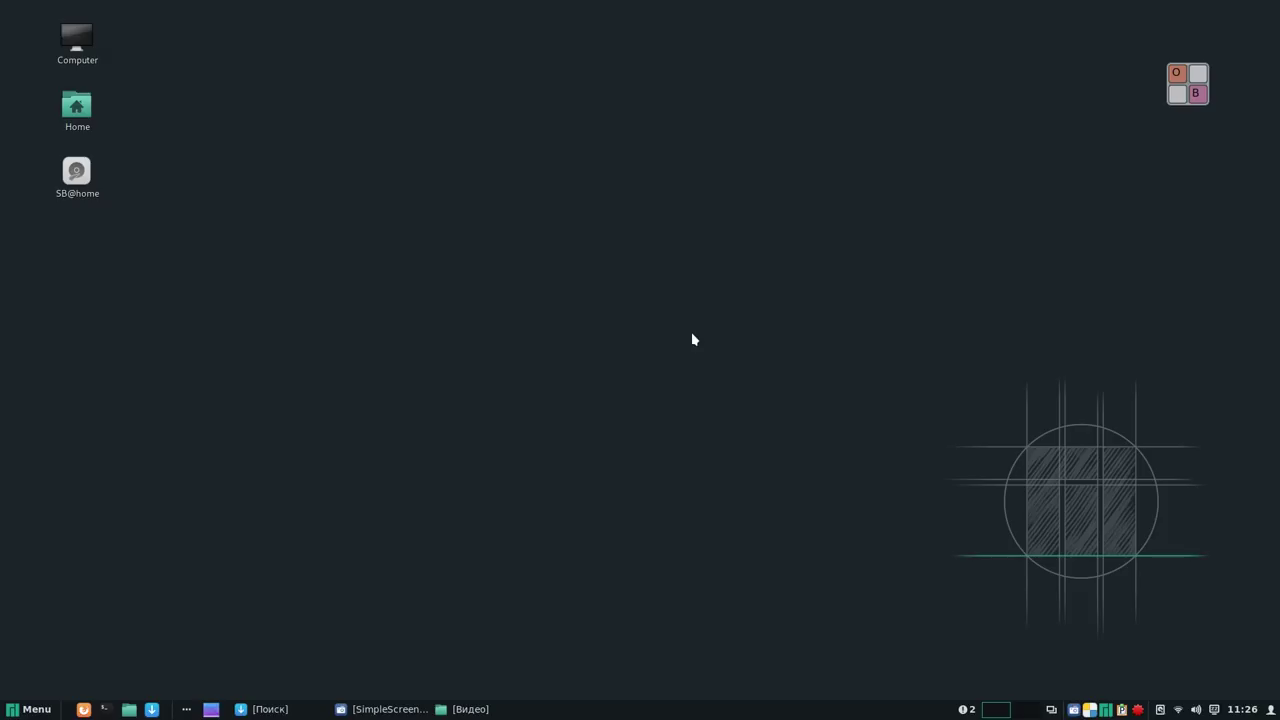
Move the Cinnamon panel to the top edge of the desktop.
{"action": "right_click", "coordinate": [670, 710]}
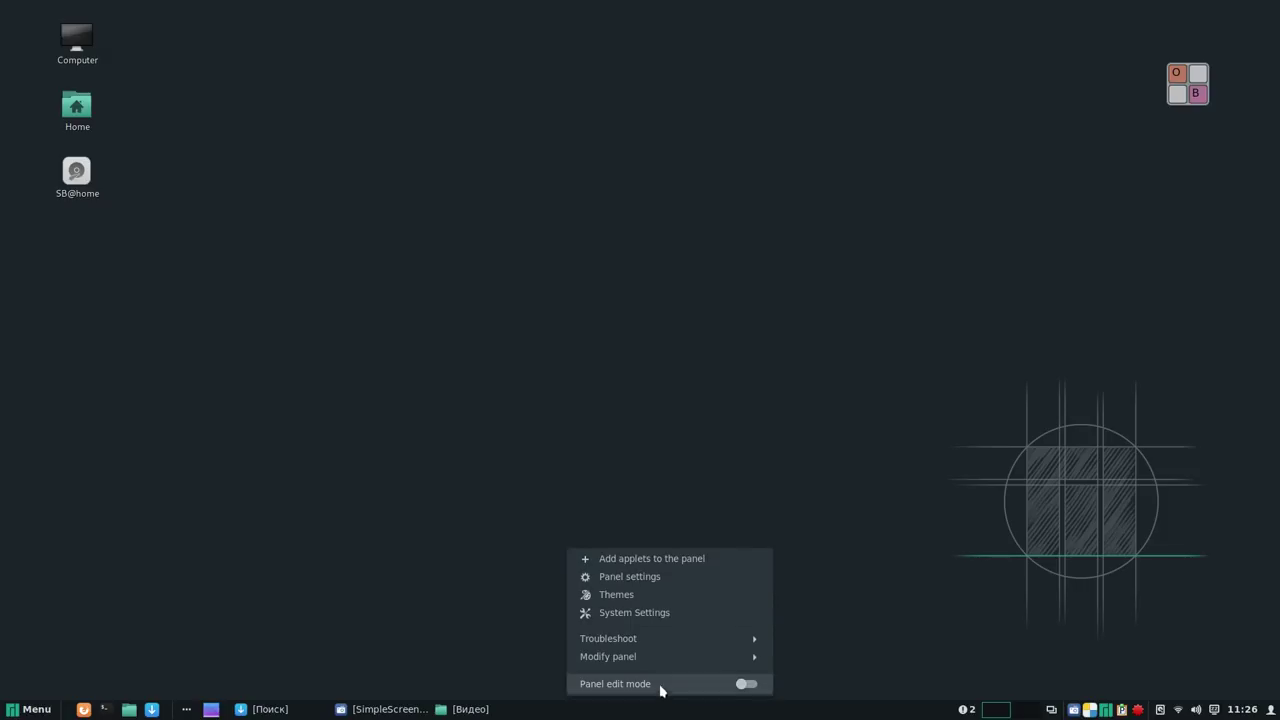
{"action": "left_click", "coordinate": [645, 659]}
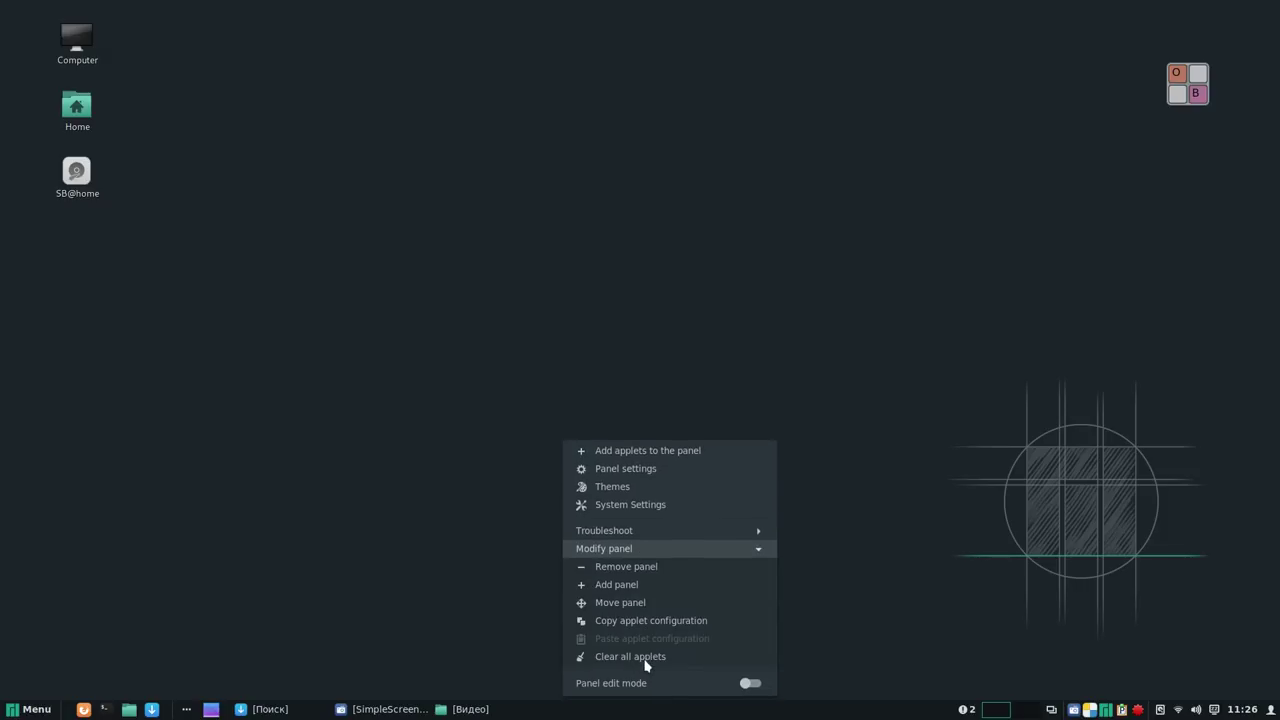
{"action": "left_click", "coordinate": [631, 604]}
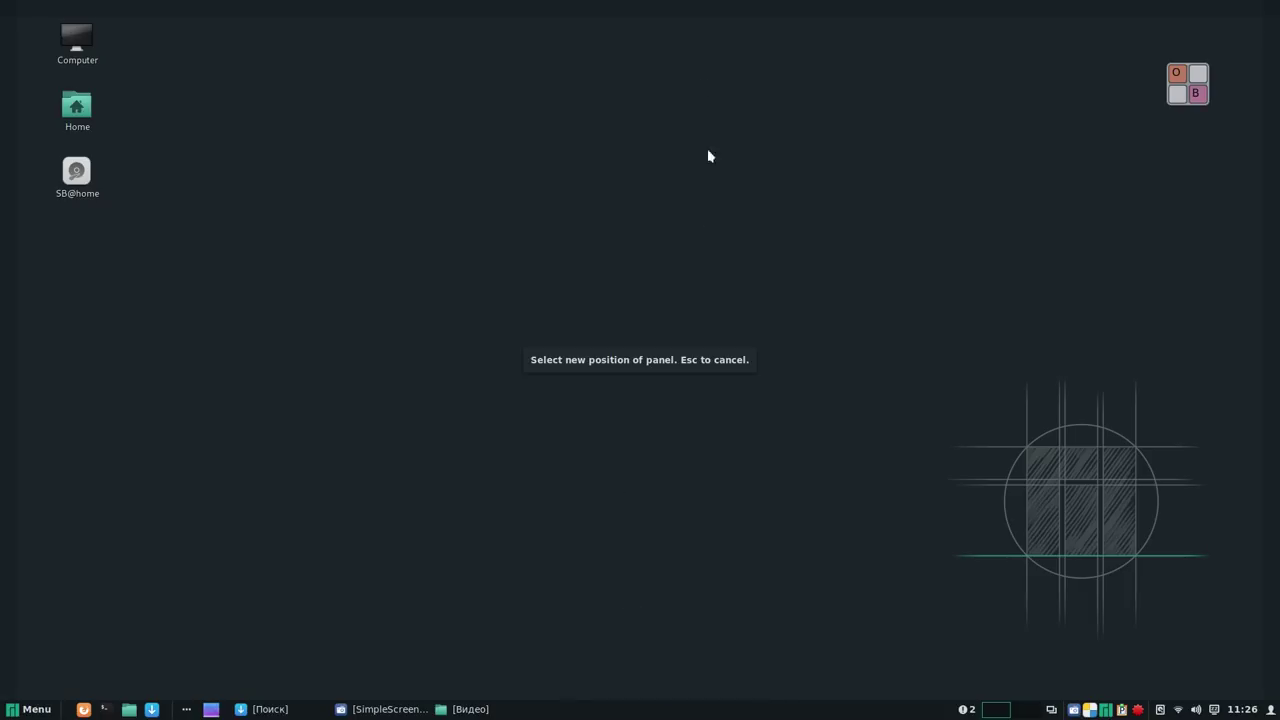
{"action": "left_click", "coordinate": [705, 12]}
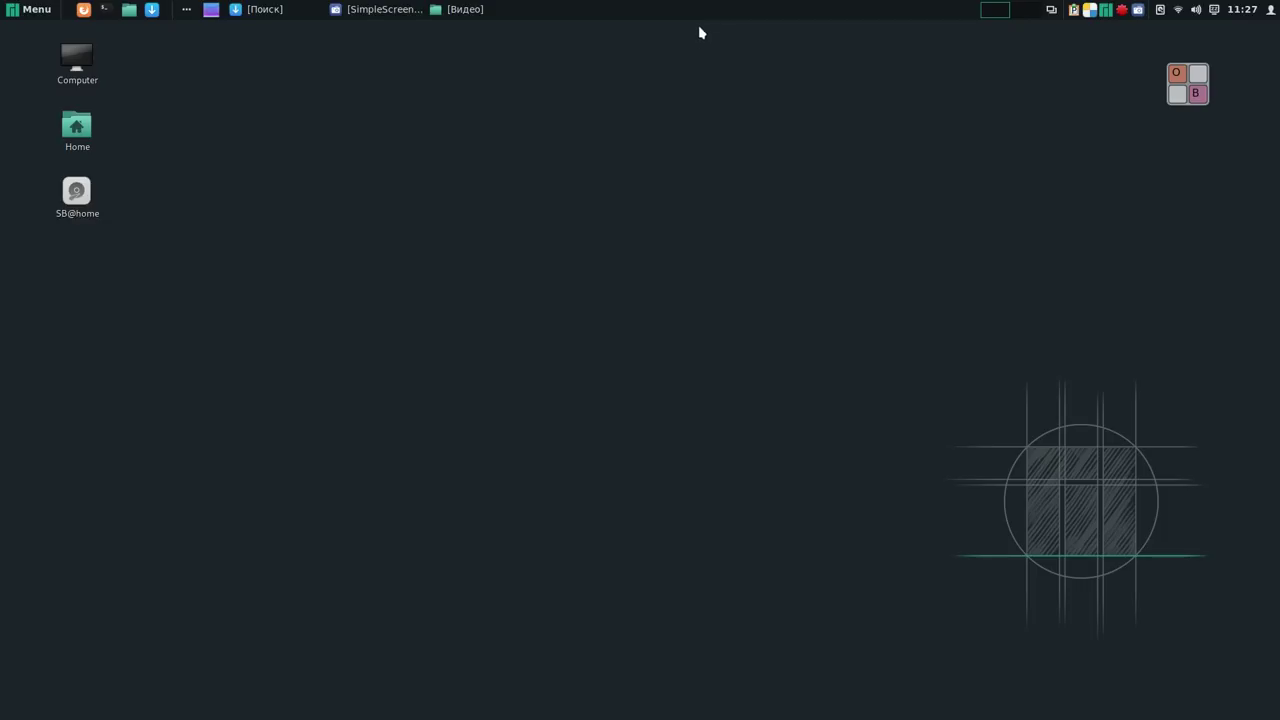
Increase the panel height to about four-fifths of its range in the panel settings, and close the settings.
{"action": "right_click", "coordinate": [662, 12]}
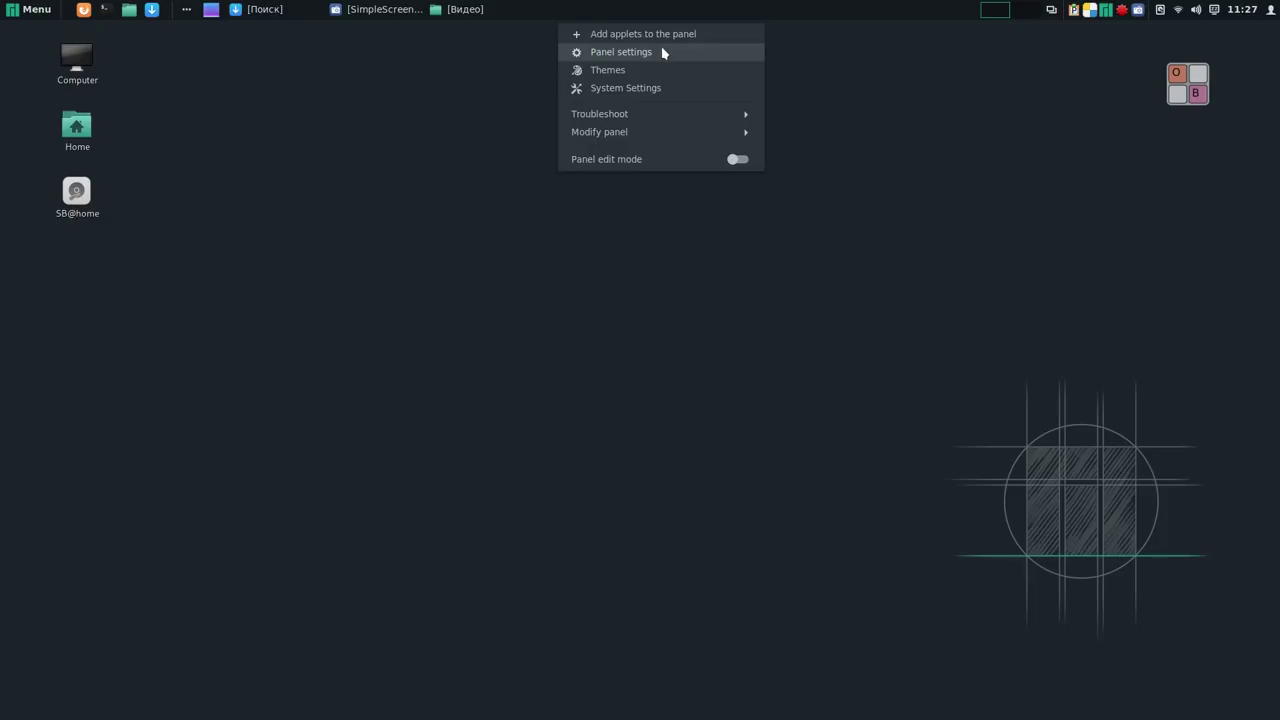
{"action": "left_click", "coordinate": [662, 54]}
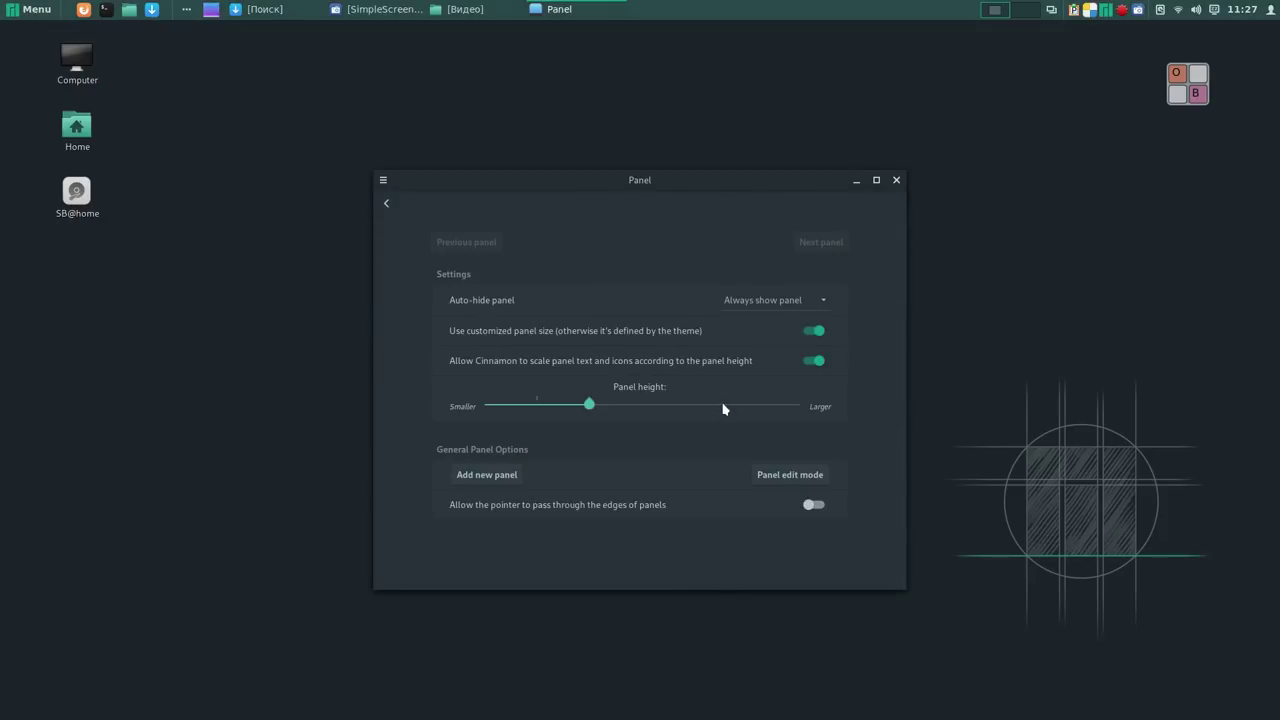
{"action": "left_click", "coordinate": [725, 406]}
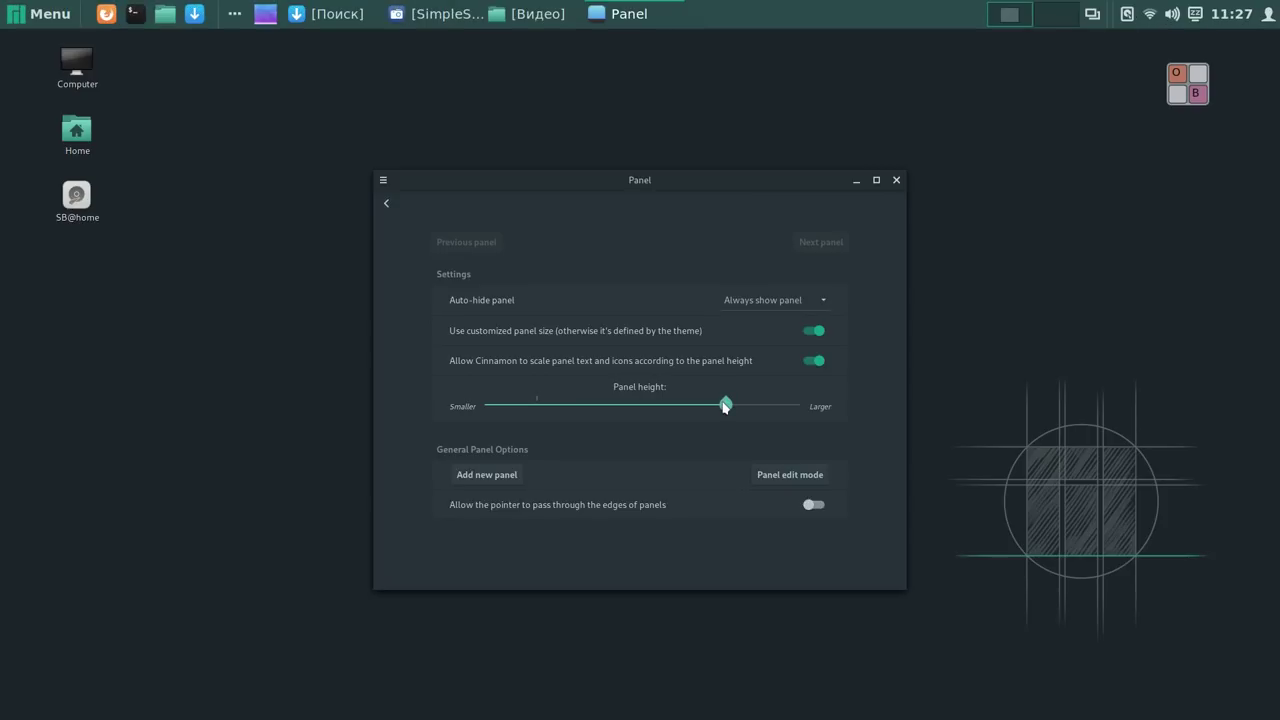
{"action": "left_click_drag", "start_coordinate": [725, 406], "coordinate": [733, 407]}
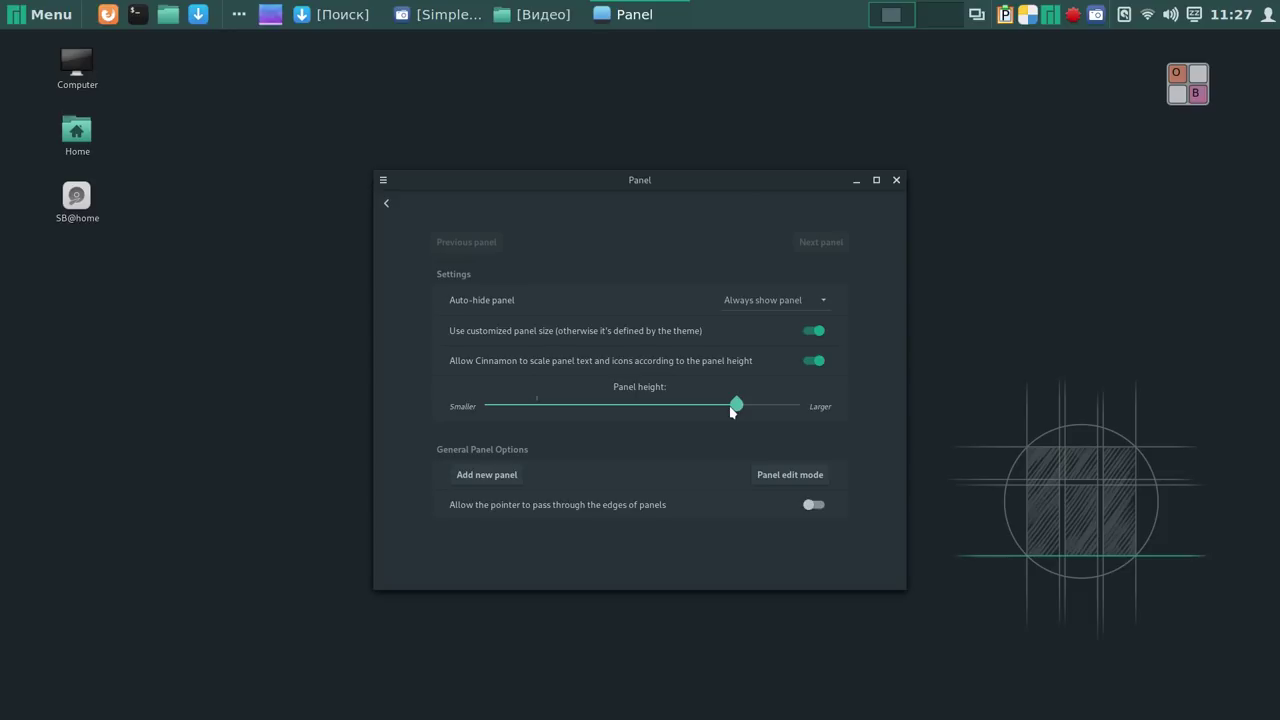
{"action": "left_click", "coordinate": [897, 181]}
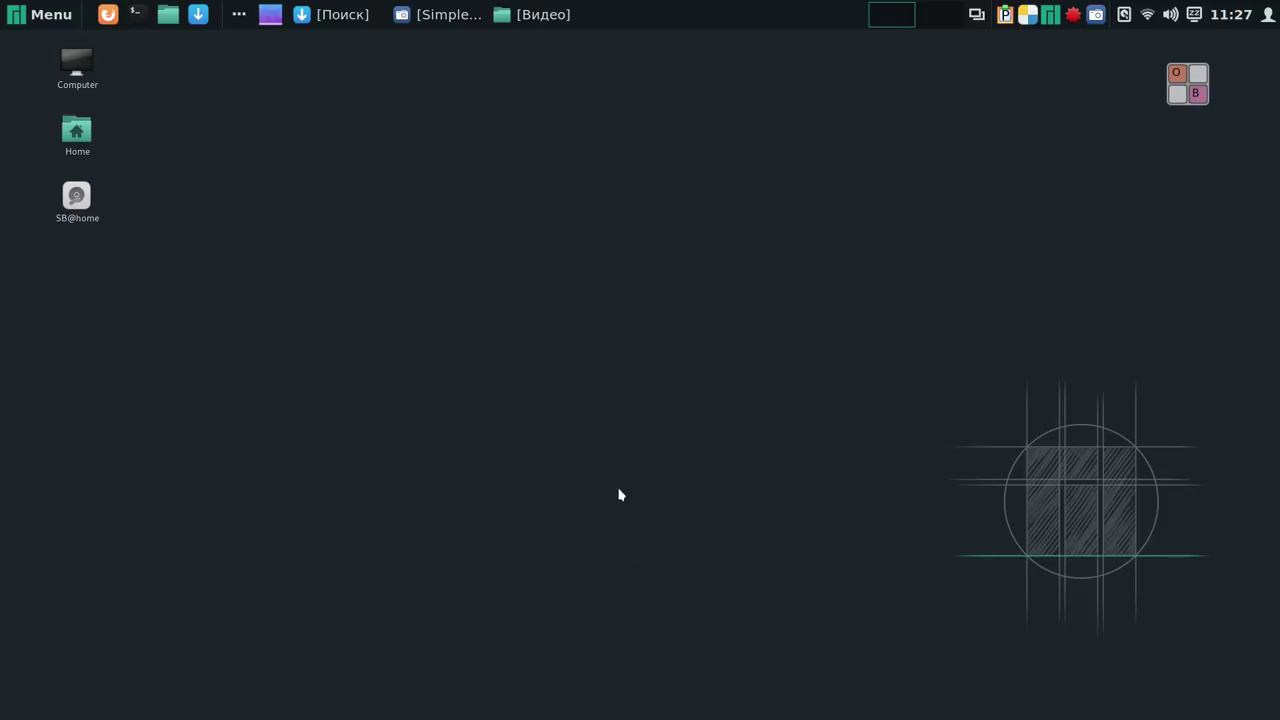
Find Установка и удаление программ among the Администрирование applications and view its options for adding a shortcut.
{"action": "left_click", "coordinate": [50, 16]}
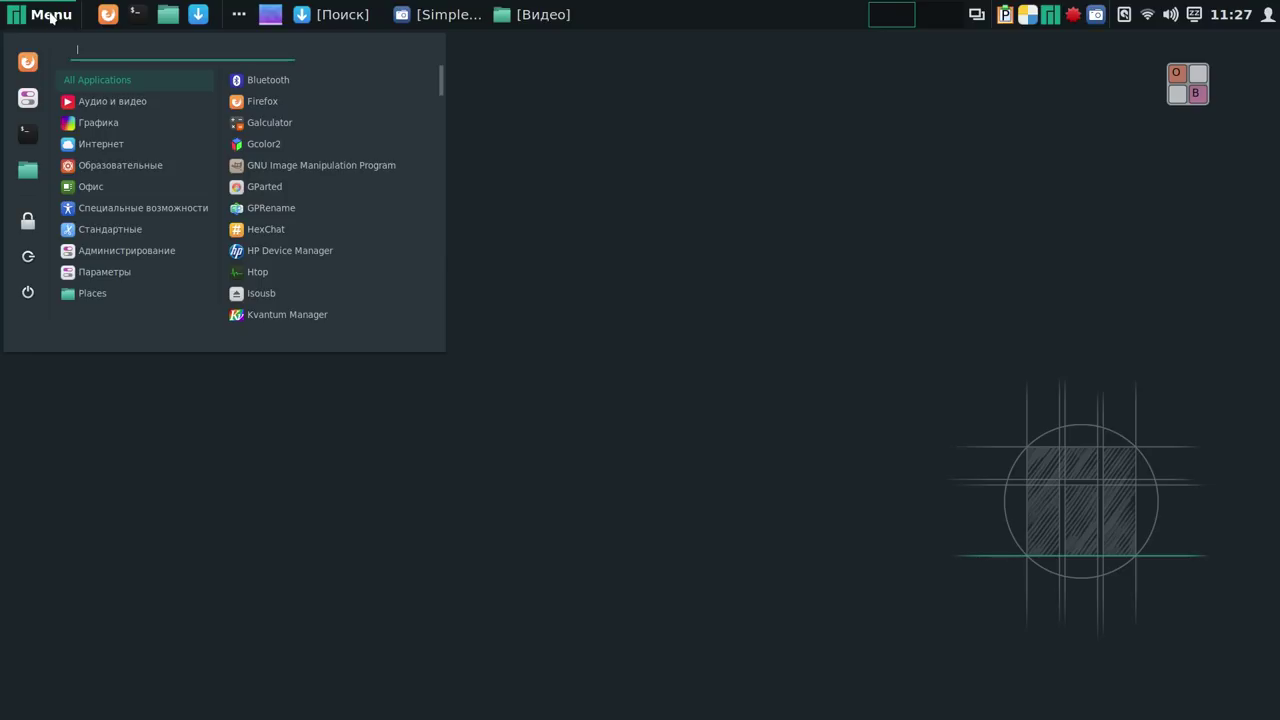
{"action": "mouse_move", "coordinate": [120, 251]}
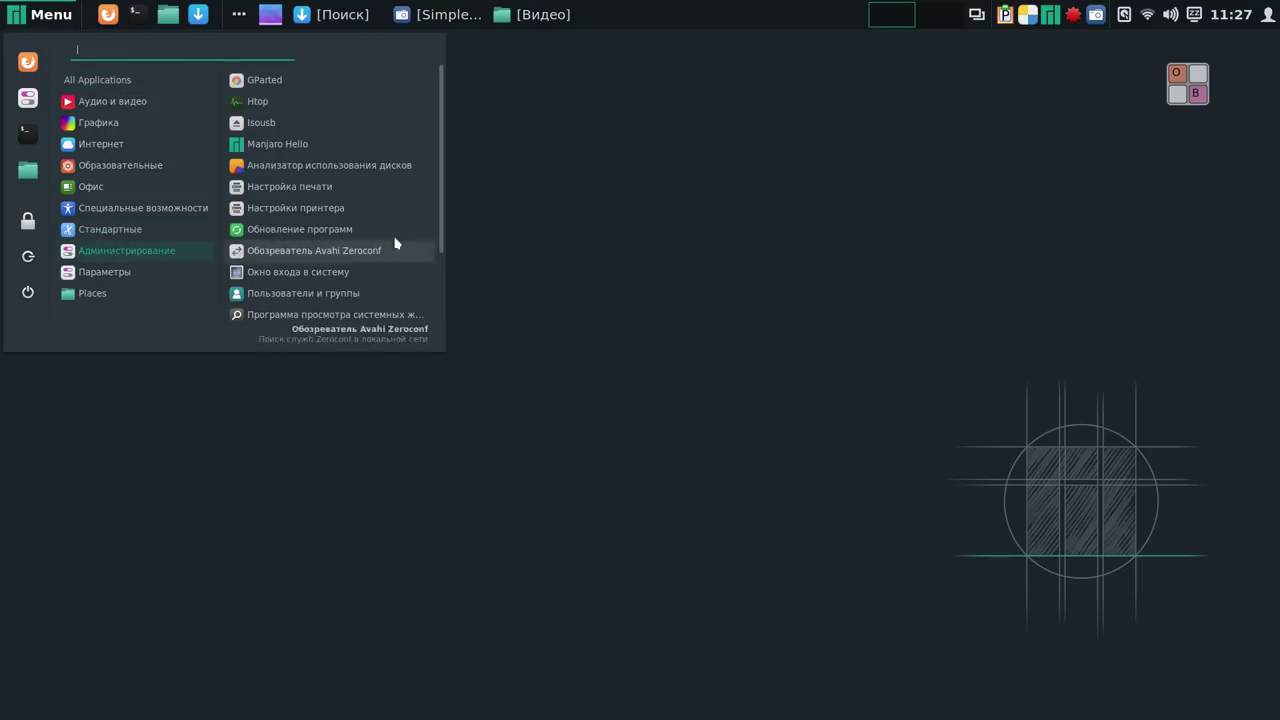
{"action": "left_click_drag", "start_coordinate": [442, 220], "coordinate": [442, 307]}
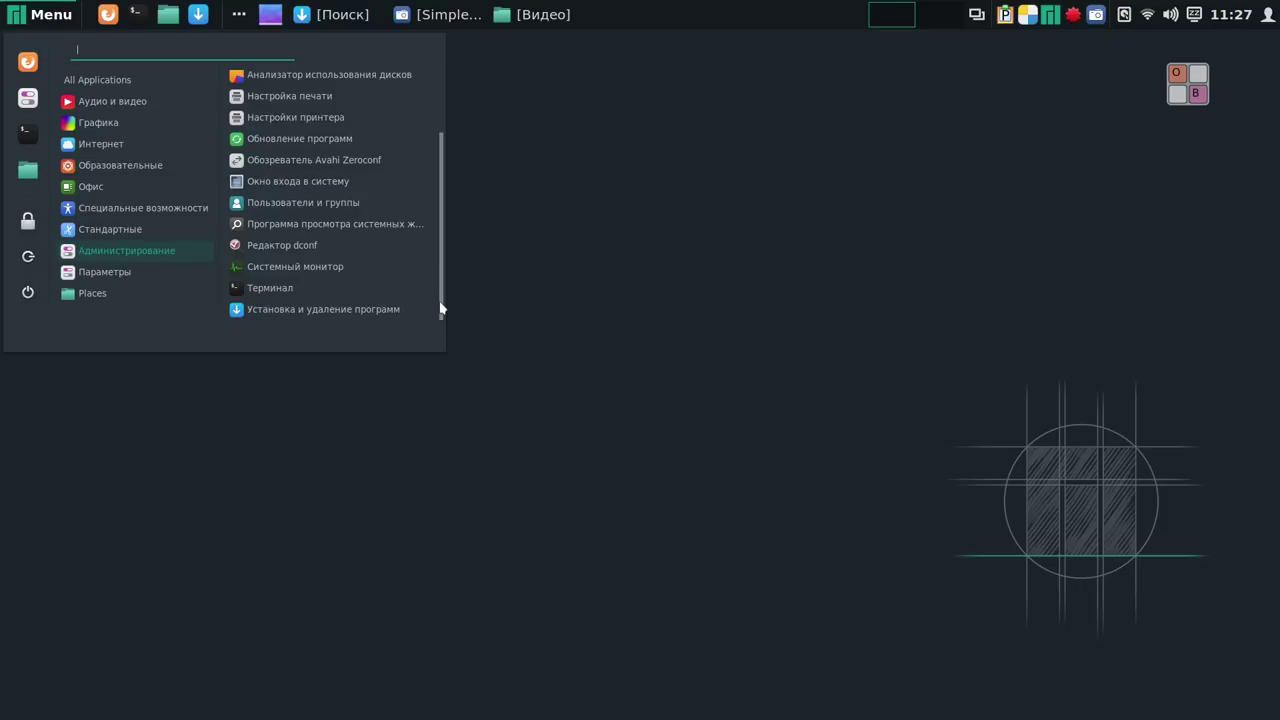
{"action": "right_click", "coordinate": [337, 311]}
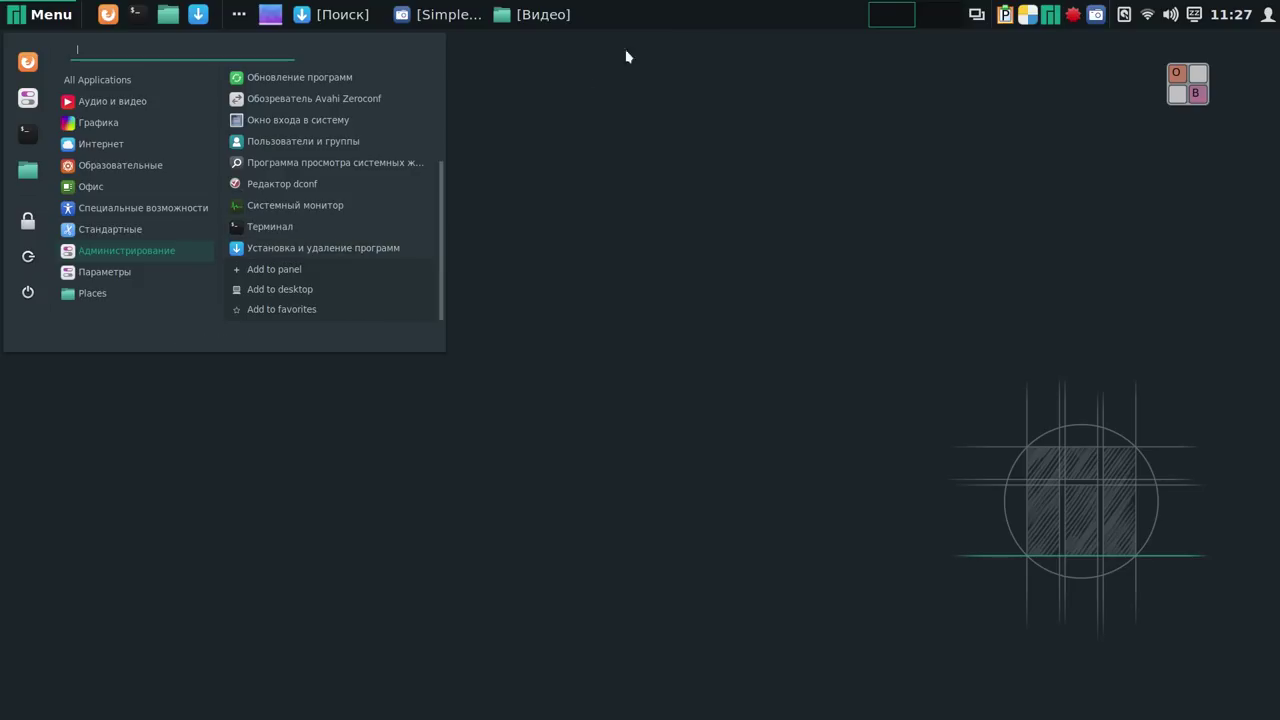
{"action": "left_click", "coordinate": [694, 17]}
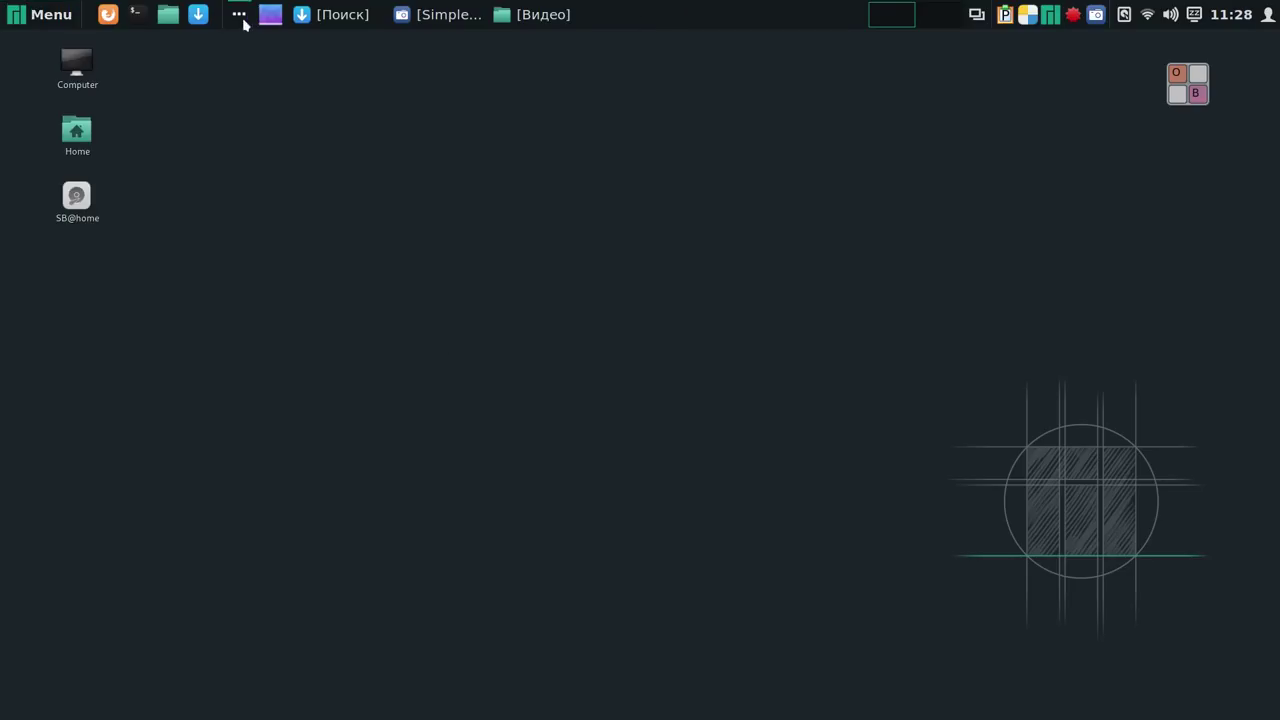
Clear the package manager's search, check its AUR preferences by switching Включить поддержку AUR off and back on, and close the settings.
{"action": "left_click", "coordinate": [198, 16]}
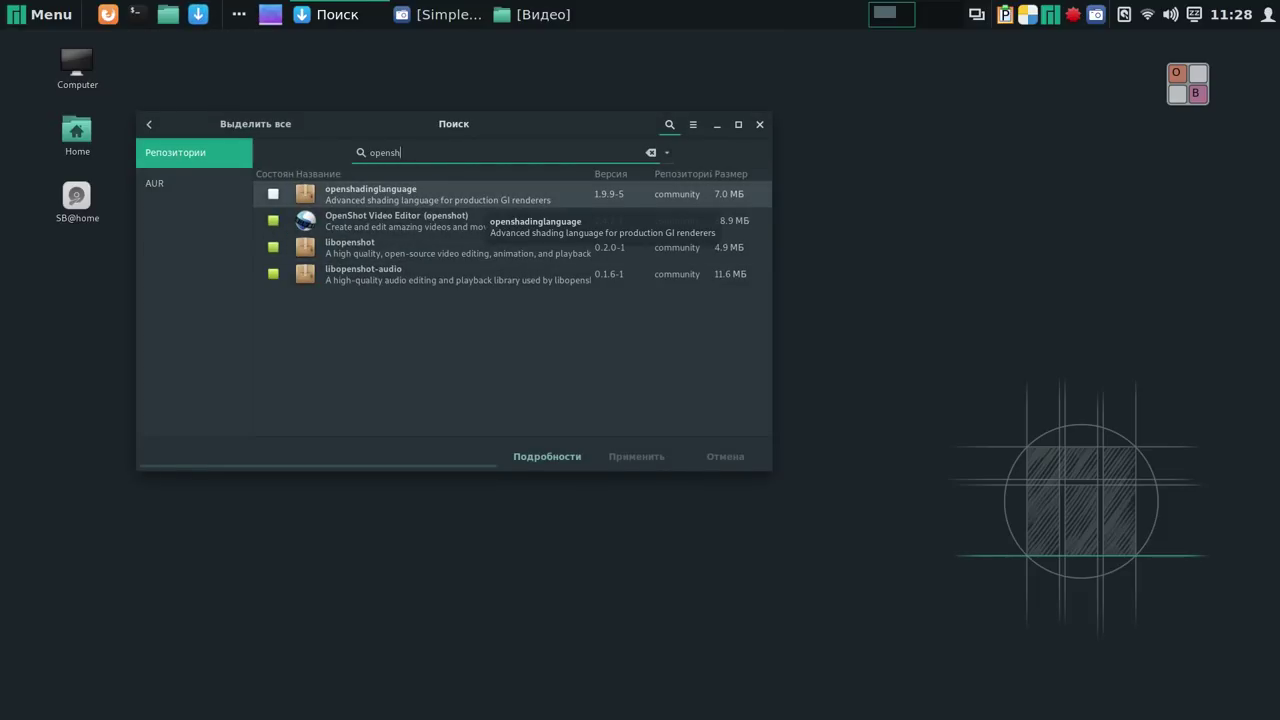
{"action": "left_click", "coordinate": [651, 152]}
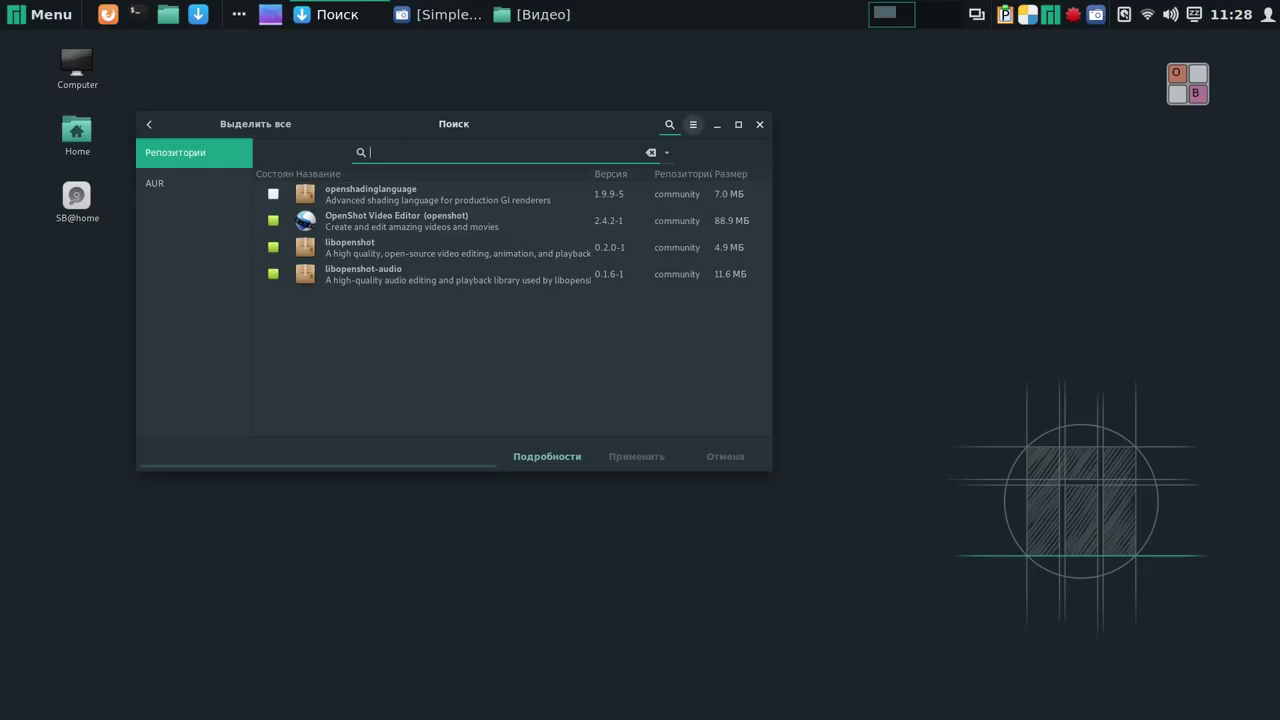
{"action": "left_click", "coordinate": [693, 124]}
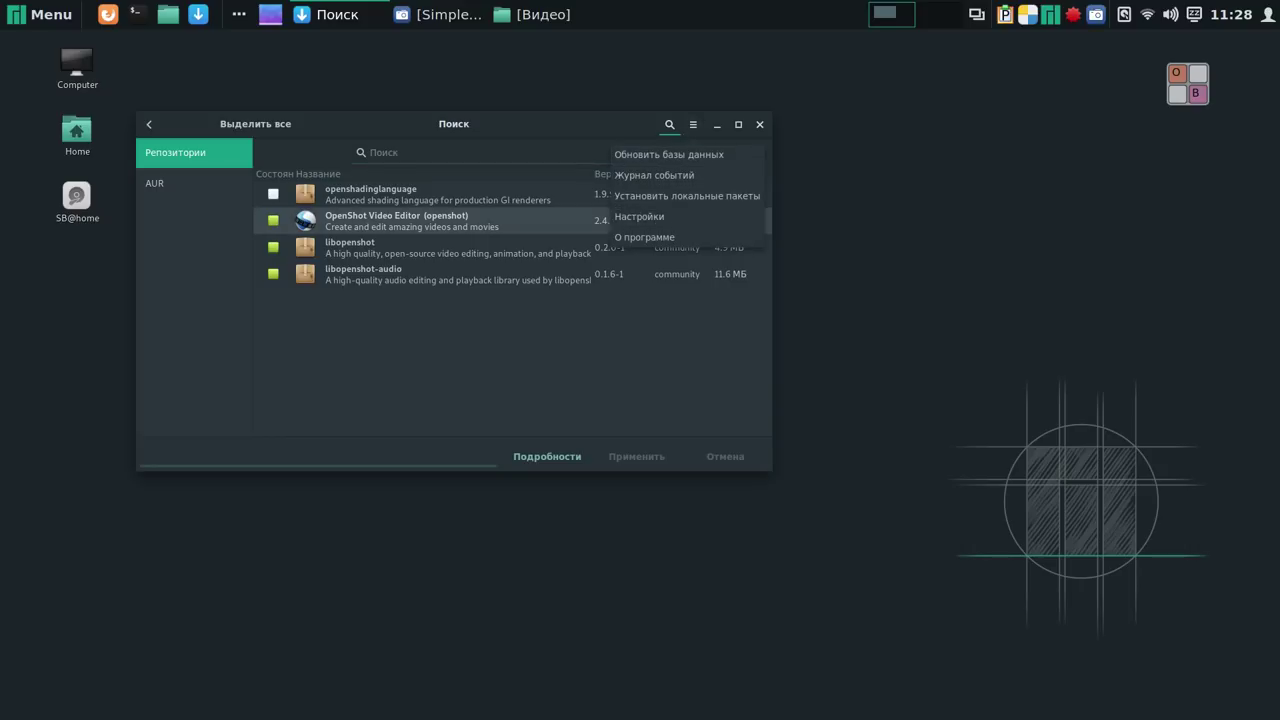
{"action": "left_click", "coordinate": [668, 218]}
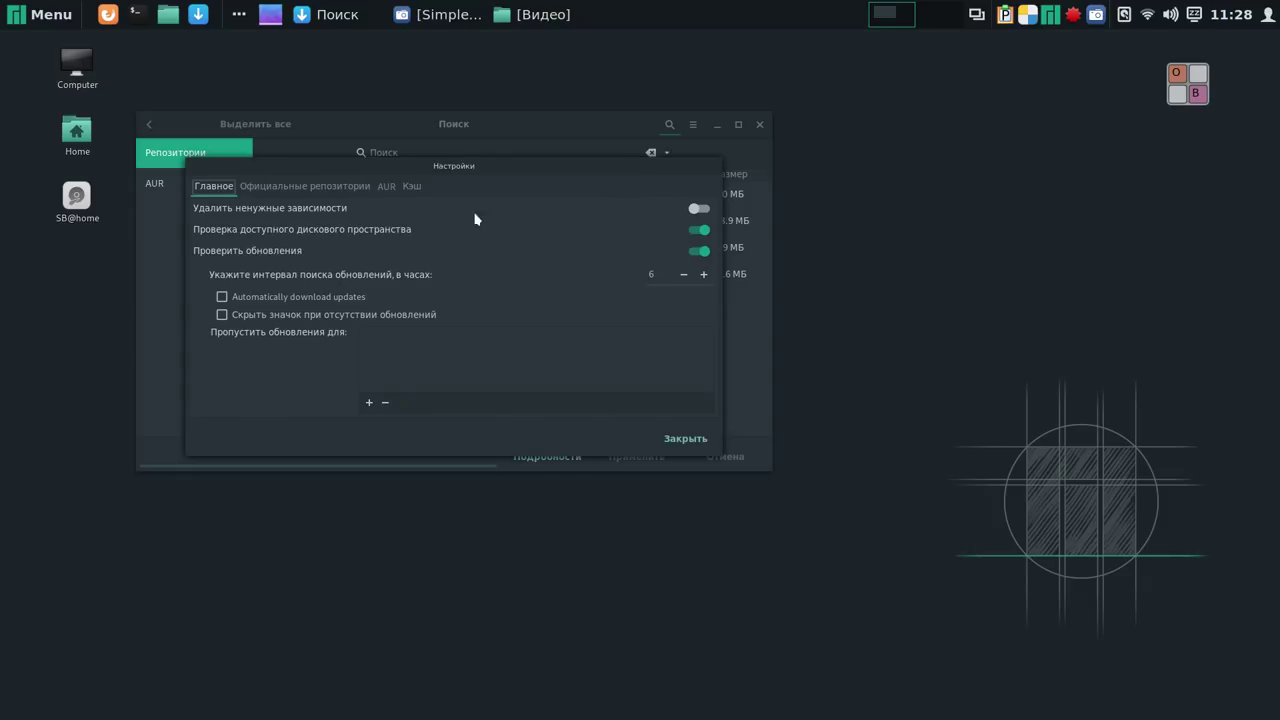
{"action": "left_click", "coordinate": [390, 187]}
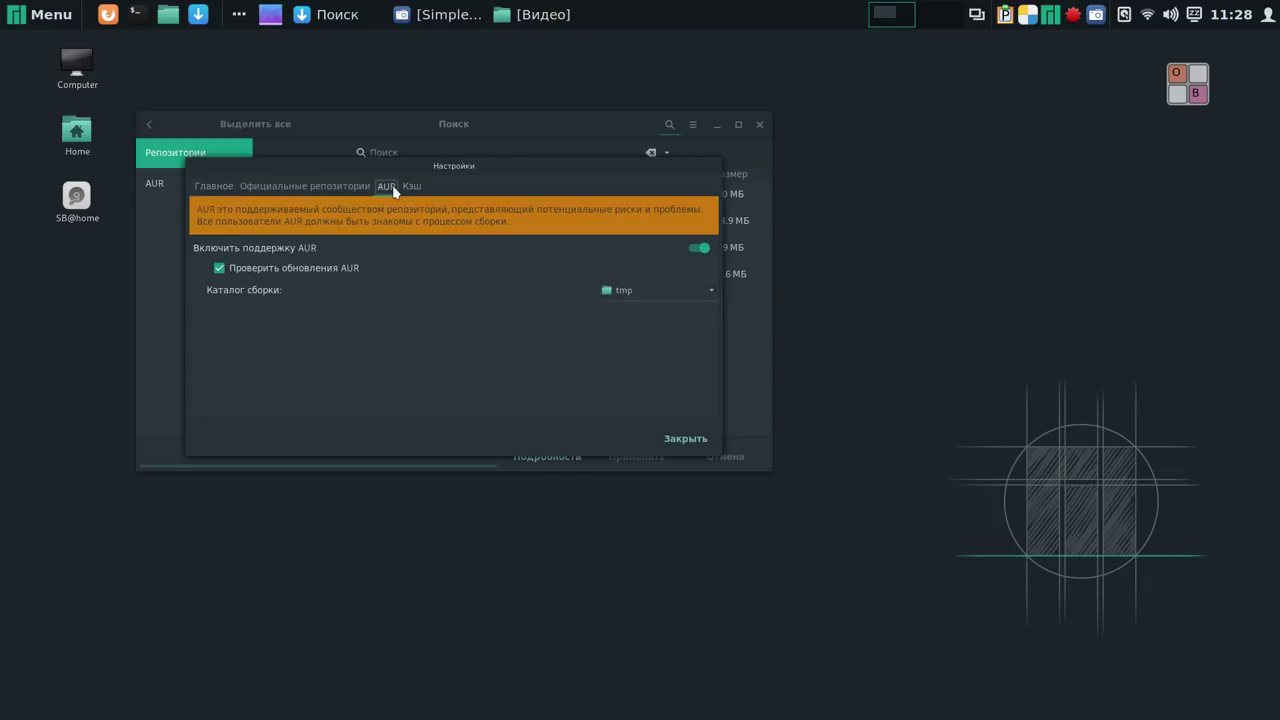
{"action": "left_click", "coordinate": [694, 249]}
{"action": "left_click", "coordinate": [703, 250]}
{"action": "left_click", "coordinate": [697, 443]}
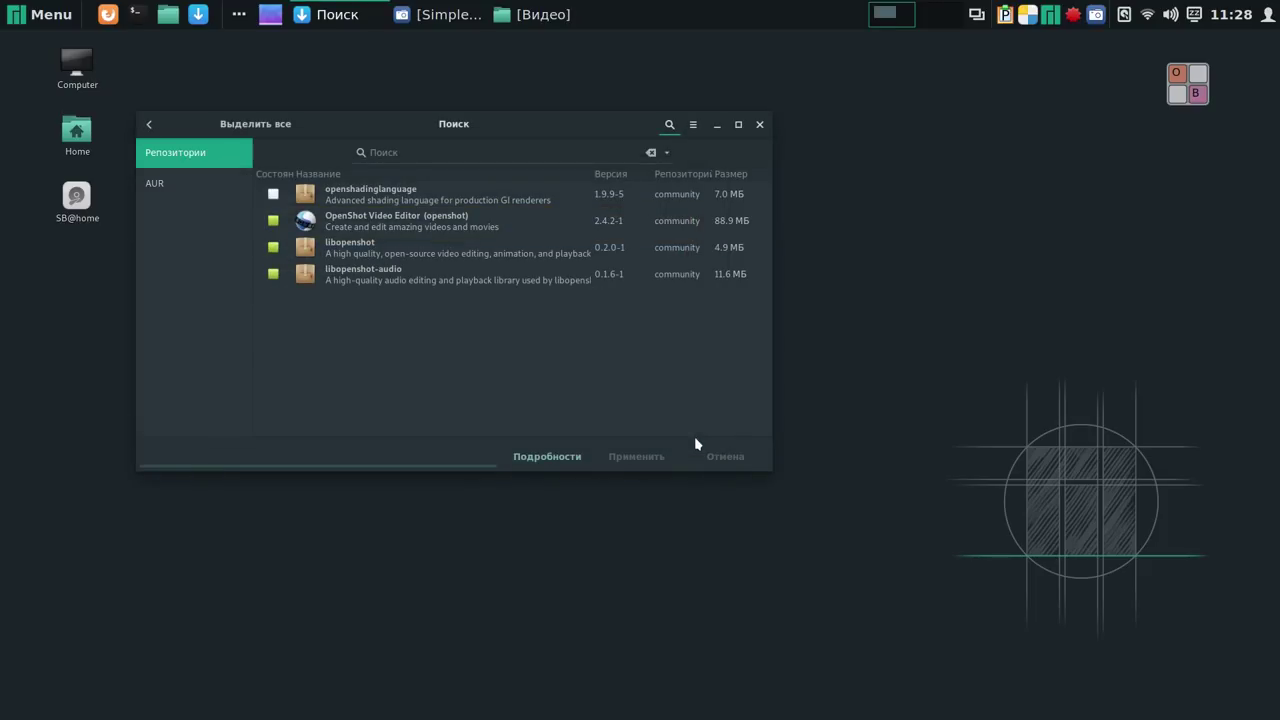
Search the repositories for plank using the on-screen keyboard and install the Plank package together with its dependencies.
{"action": "left_click", "coordinate": [540, 157]}
{"action": "left_click", "coordinate": [1189, 81]}
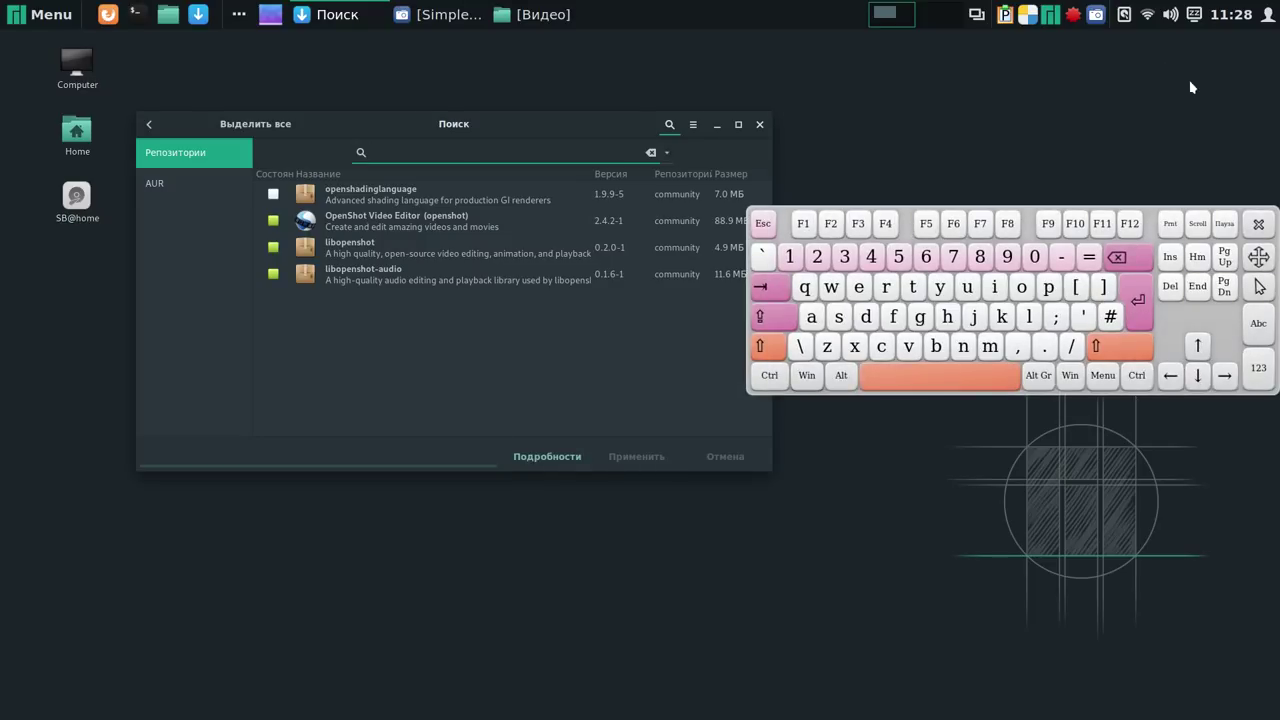
{"action": "left_click", "coordinate": [1048, 287]}
{"action": "left_click", "coordinate": [1029, 316]}
{"action": "left_click", "coordinate": [821, 318]}
{"action": "left_click", "coordinate": [963, 346]}
{"action": "left_click", "coordinate": [1003, 317]}
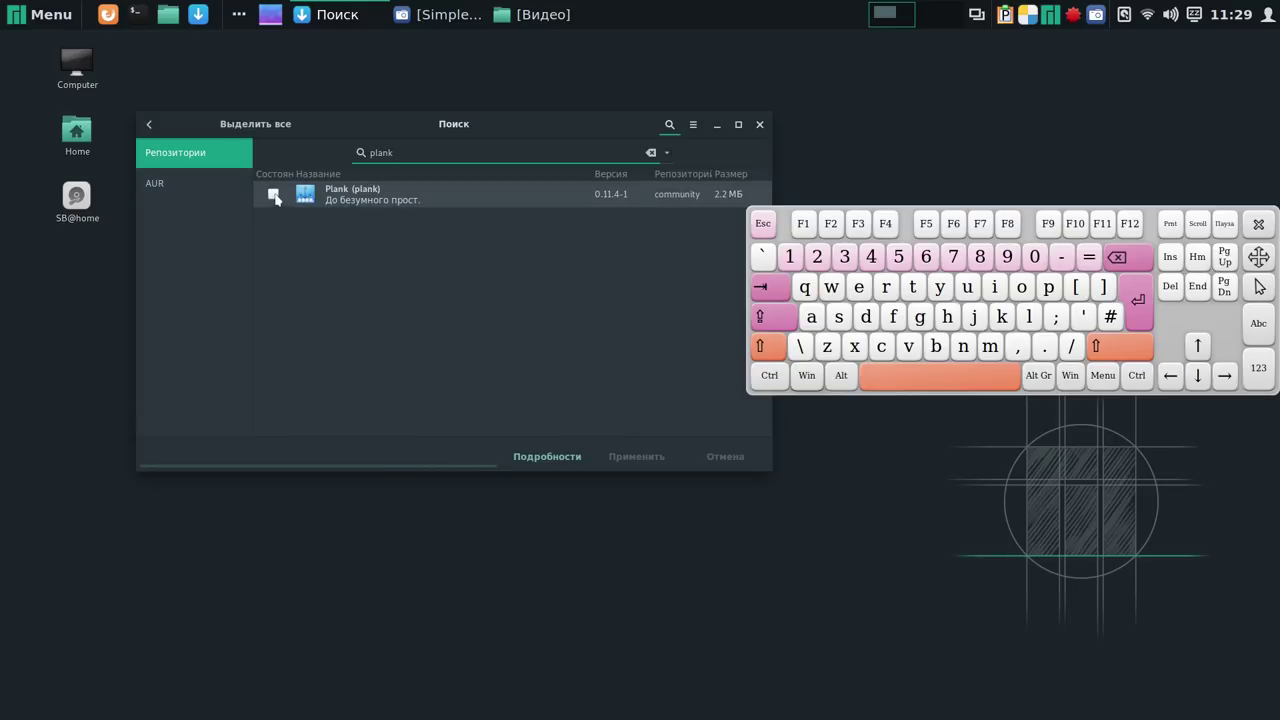
{"action": "left_click", "coordinate": [273, 194]}
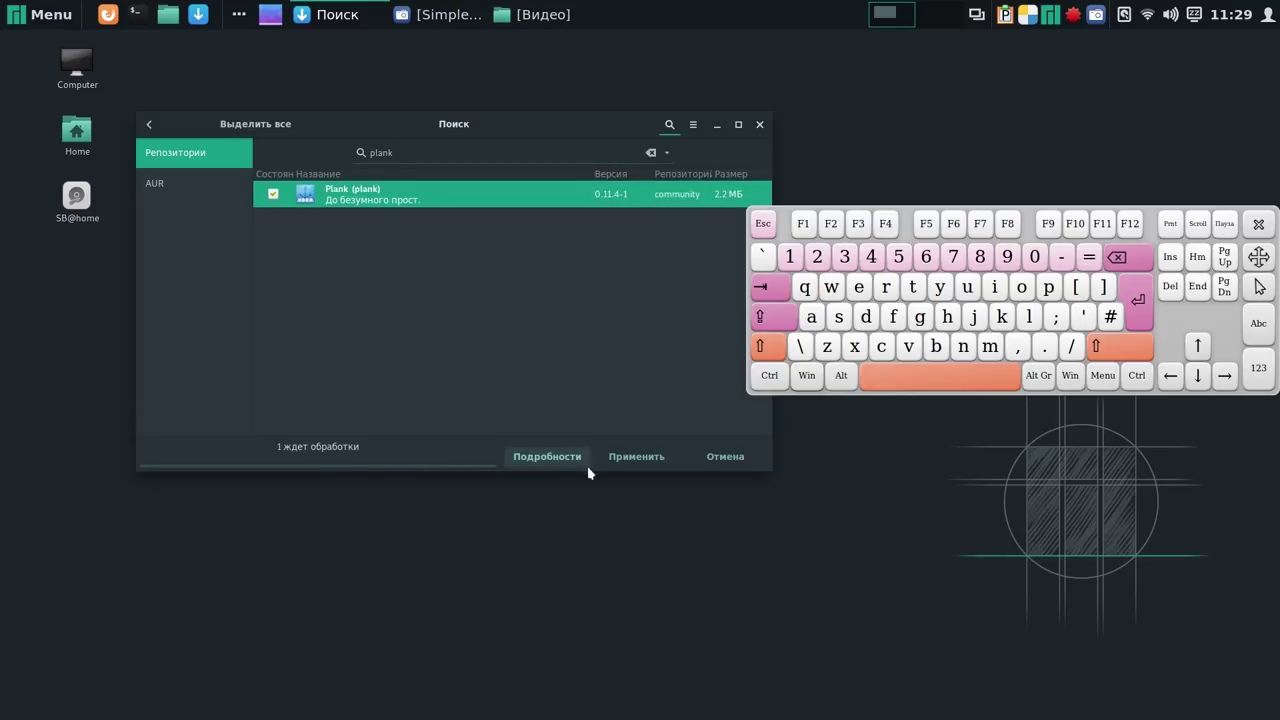
{"action": "left_click", "coordinate": [638, 458]}
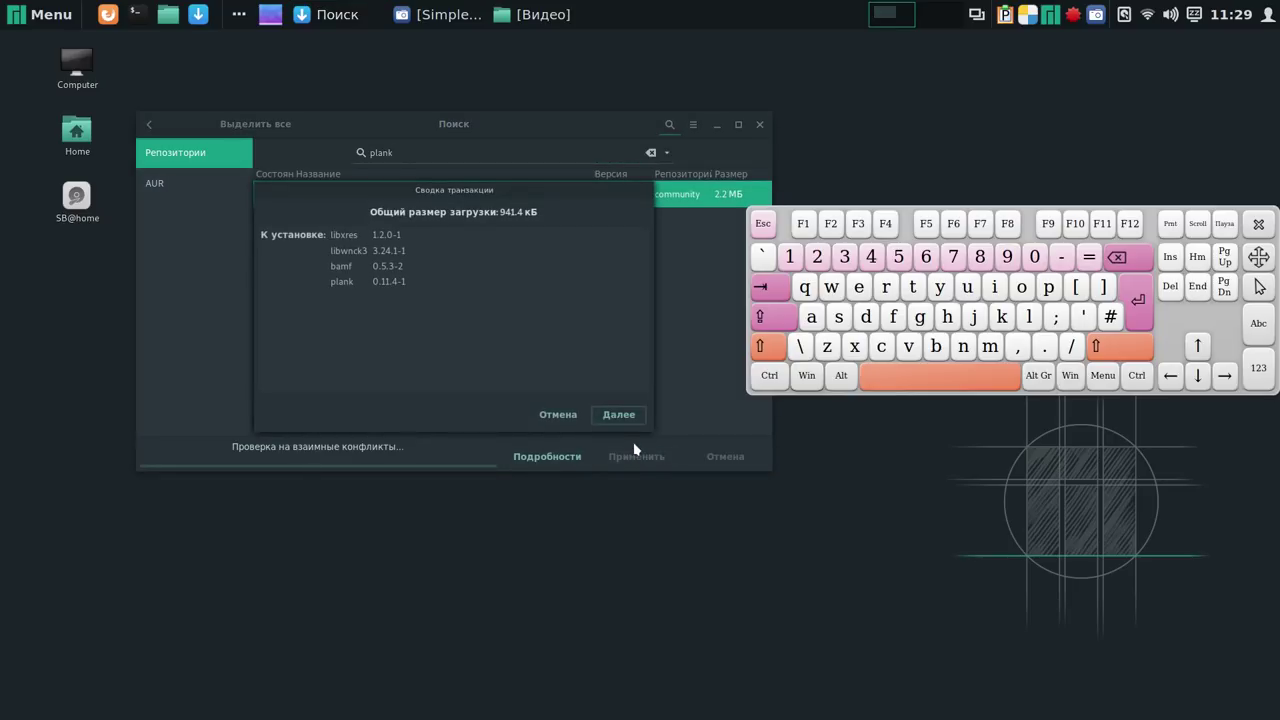
{"action": "left_click", "coordinate": [619, 414]}
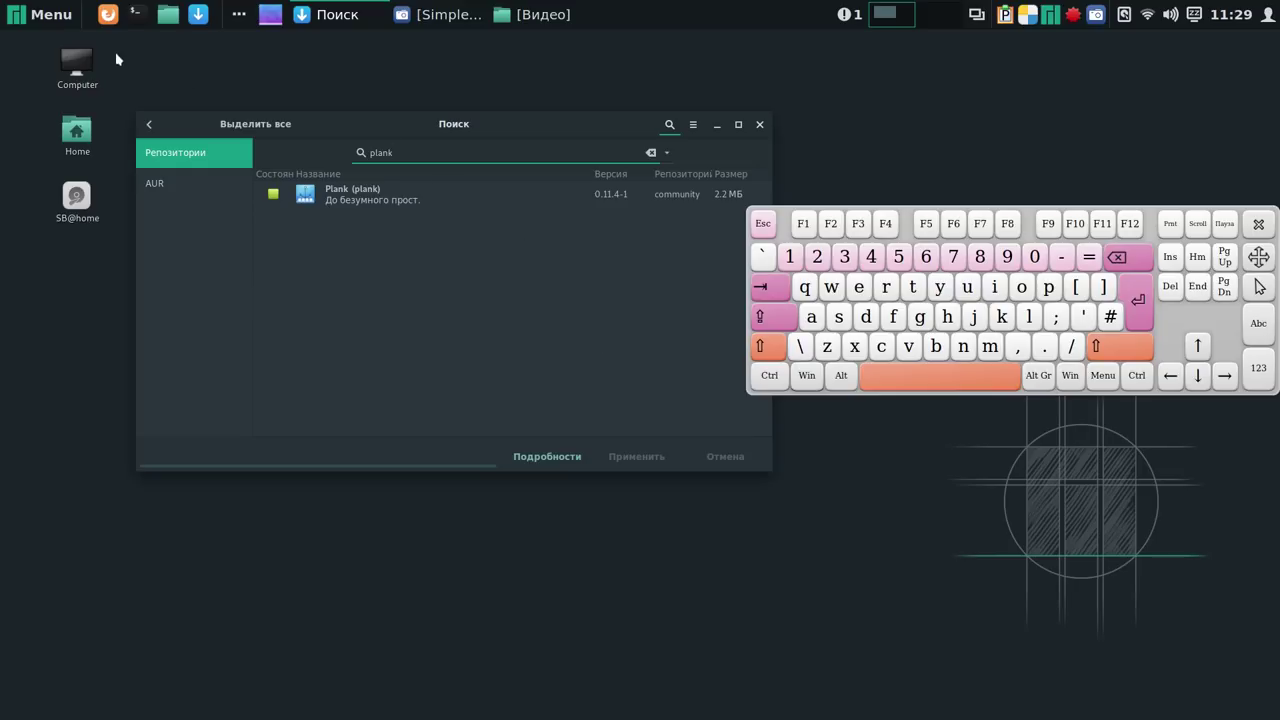
Find Plank in the full list of installed applications and launch the dock.
{"action": "left_click", "coordinate": [50, 17]}
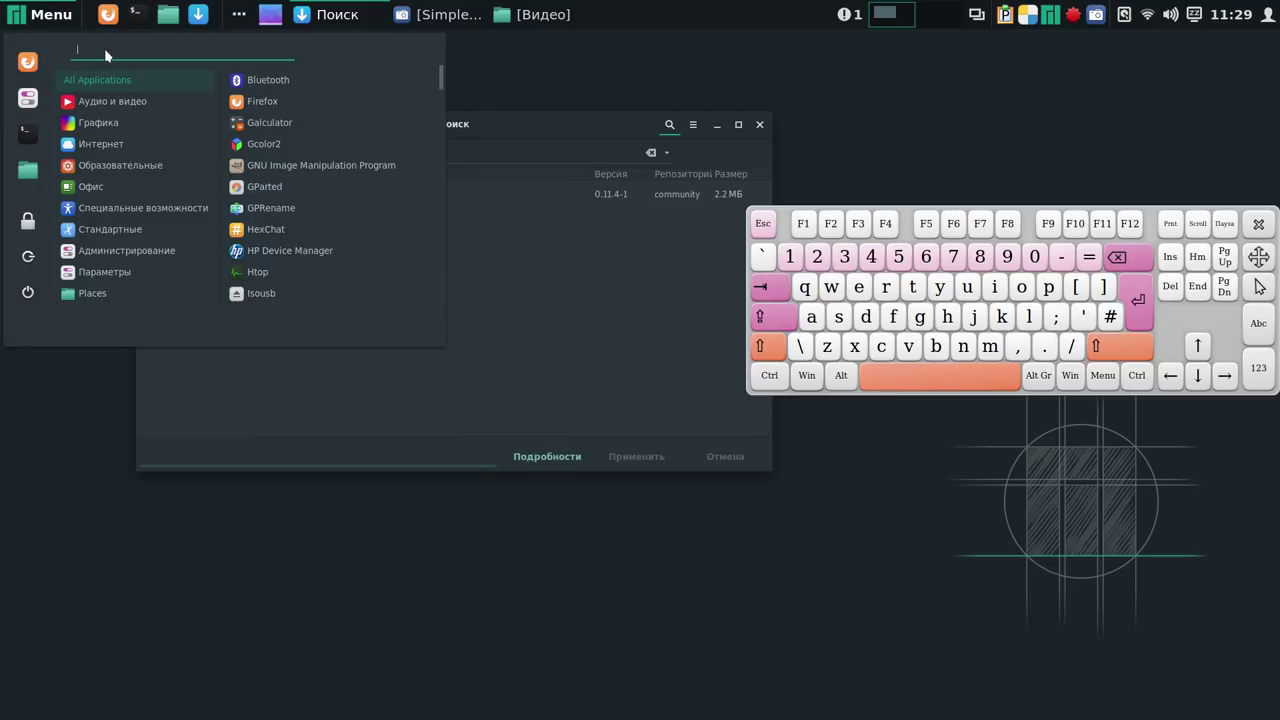
{"action": "left_click_drag", "start_coordinate": [441, 80], "coordinate": [442, 138]}
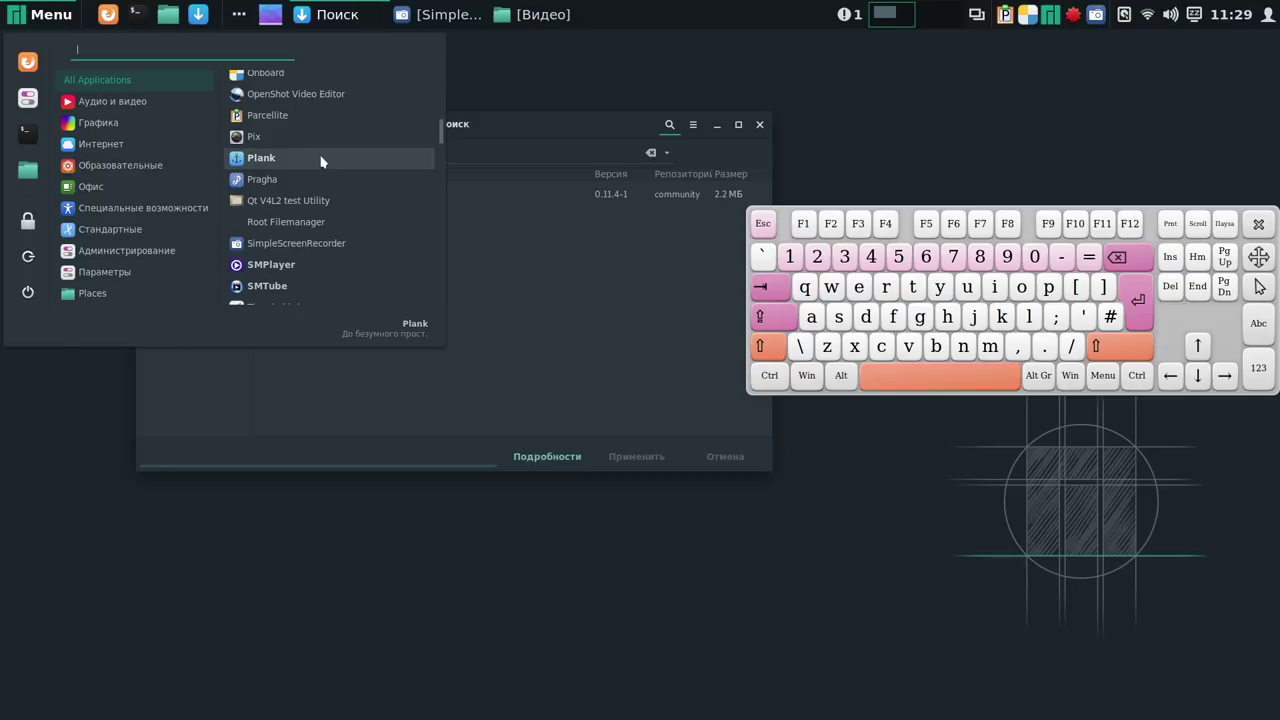
{"action": "left_click", "coordinate": [321, 161]}
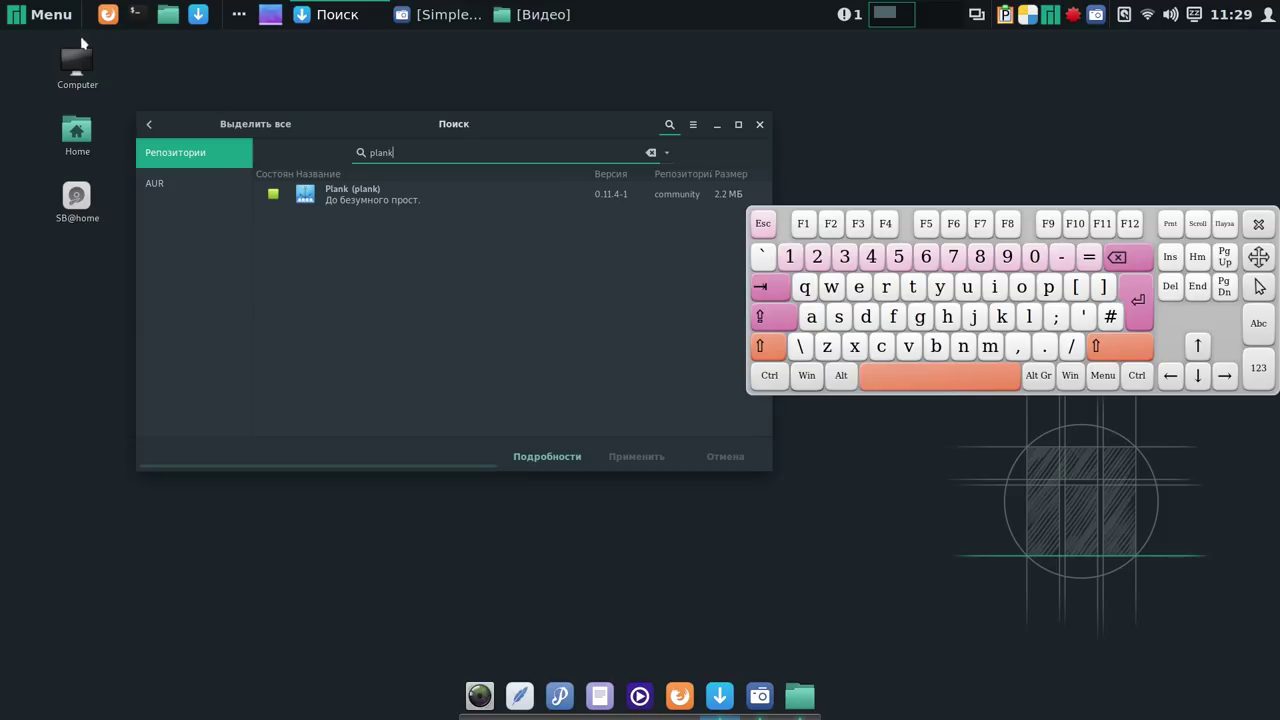
Add a Plank launcher from the application list to the Cinnamon panel and dismiss the list.
{"action": "left_click", "coordinate": [54, 17]}
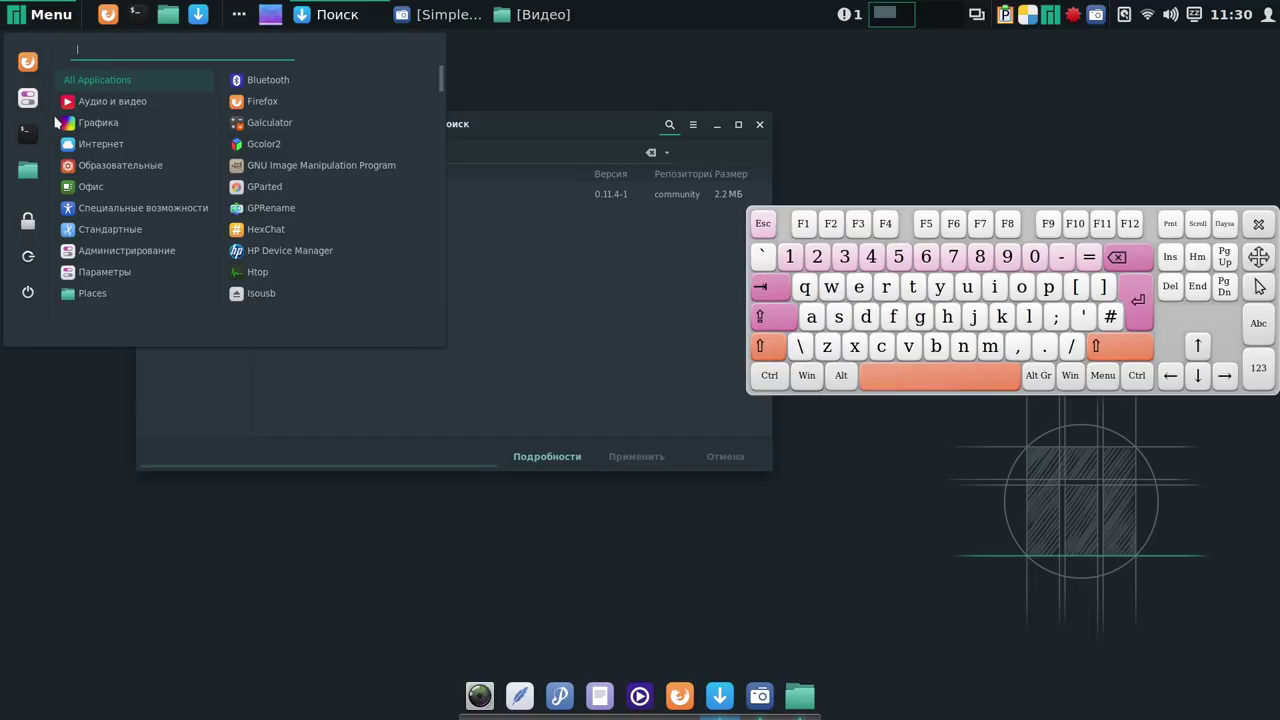
{"action": "mouse_move", "coordinate": [115, 125]}
{"action": "mouse_move", "coordinate": [62, 78]}
{"action": "scroll", "coordinate": [437, 92], "scroll_direction": "down", "scroll_amount": 2}
{"action": "left_click_drag", "start_coordinate": [437, 92], "coordinate": [437, 138]}
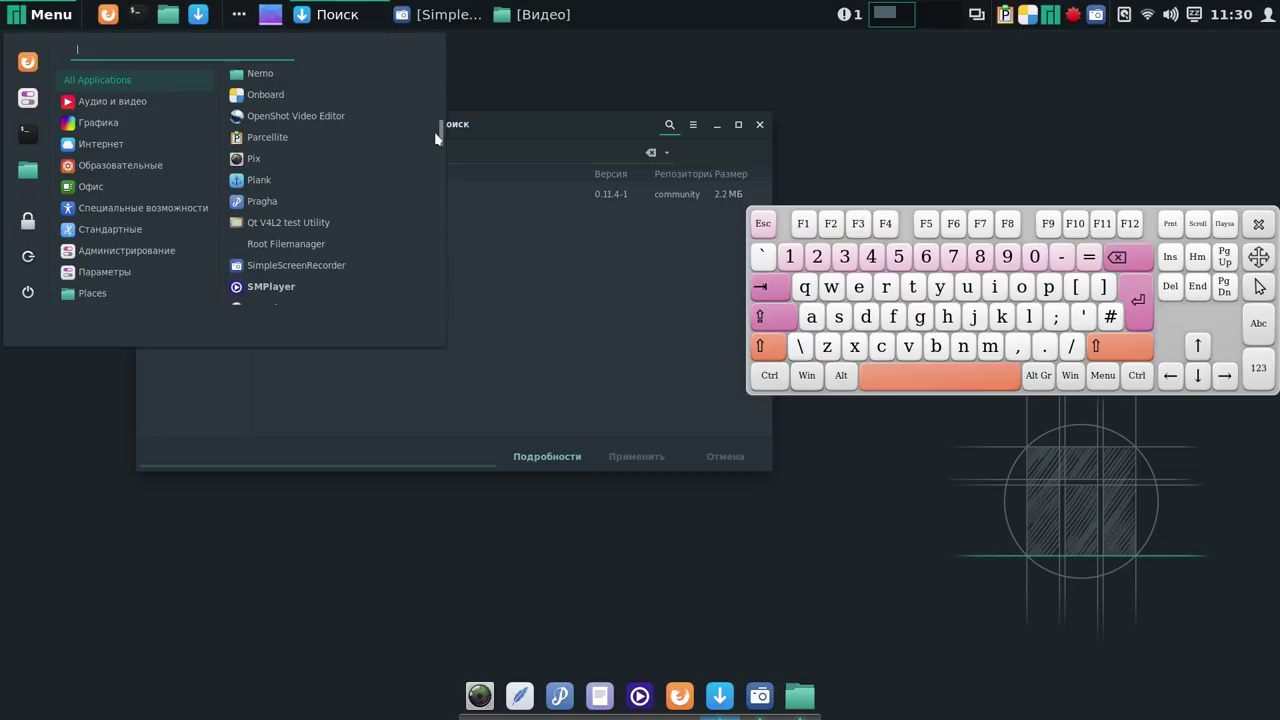
{"action": "right_click", "coordinate": [314, 178]}
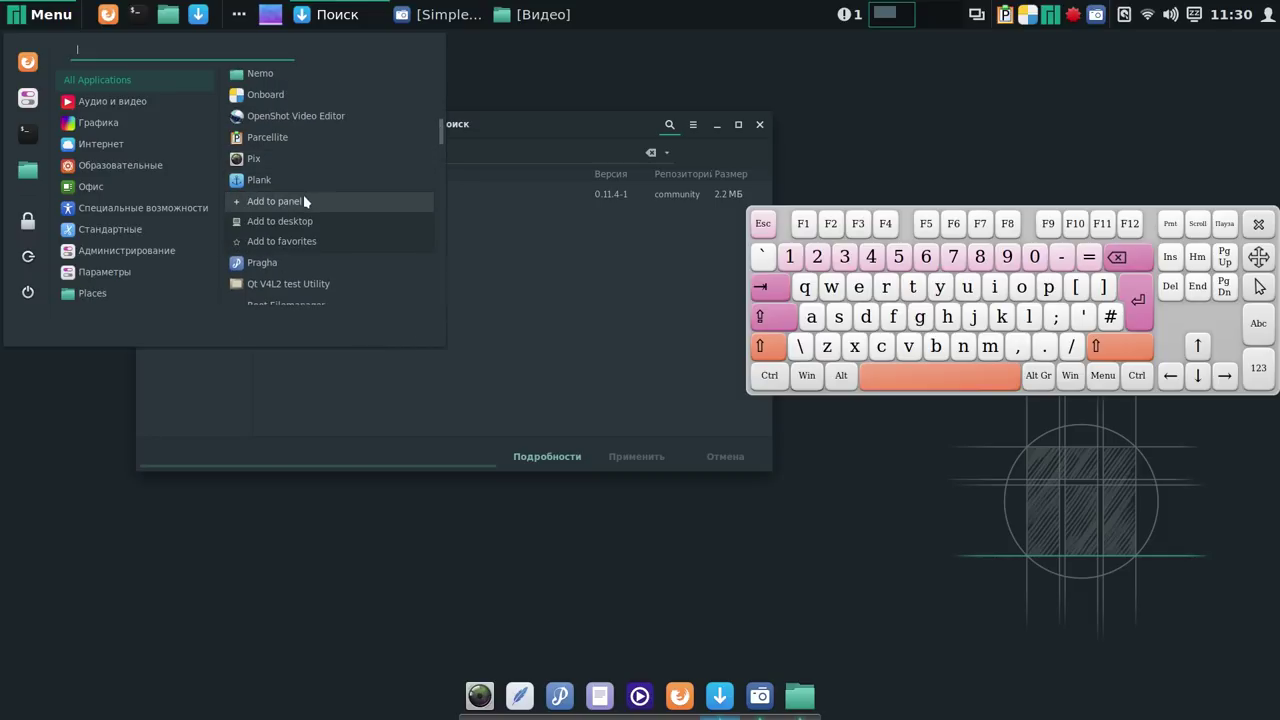
{"action": "left_click", "coordinate": [304, 200]}
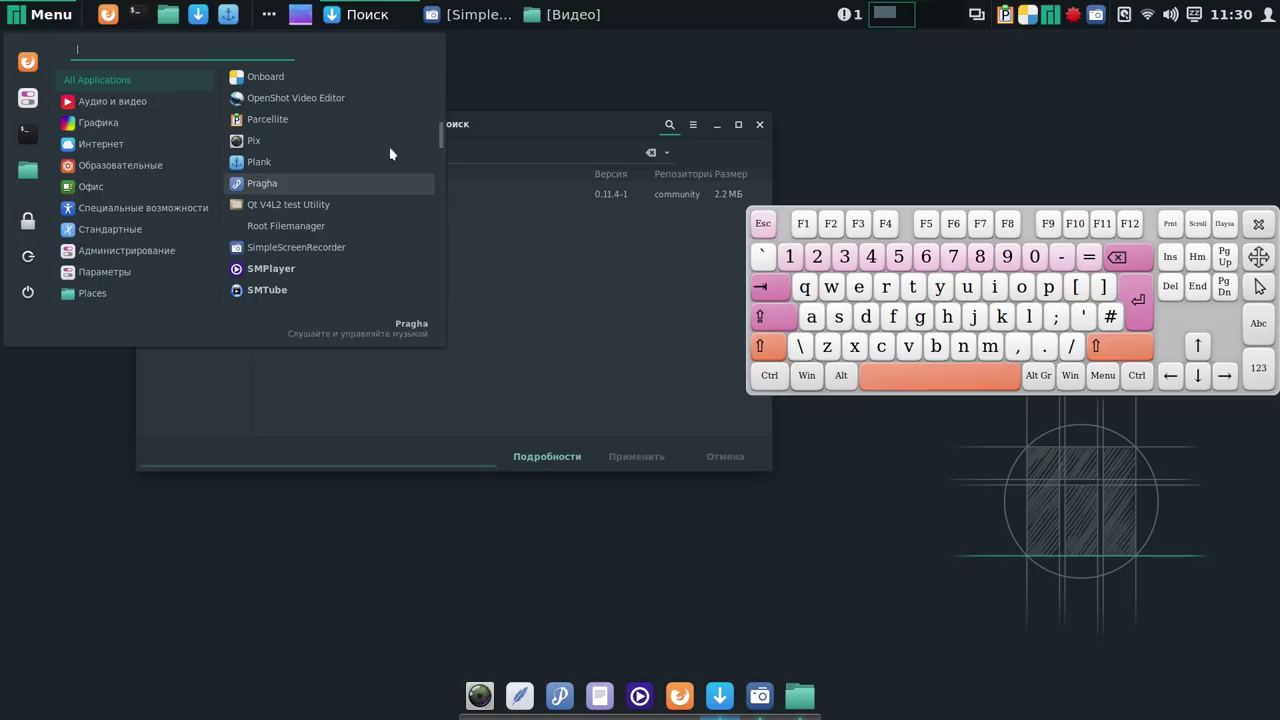
{"action": "scroll", "coordinate": [333, 61], "scroll_direction": "up", "scroll_amount": 10}
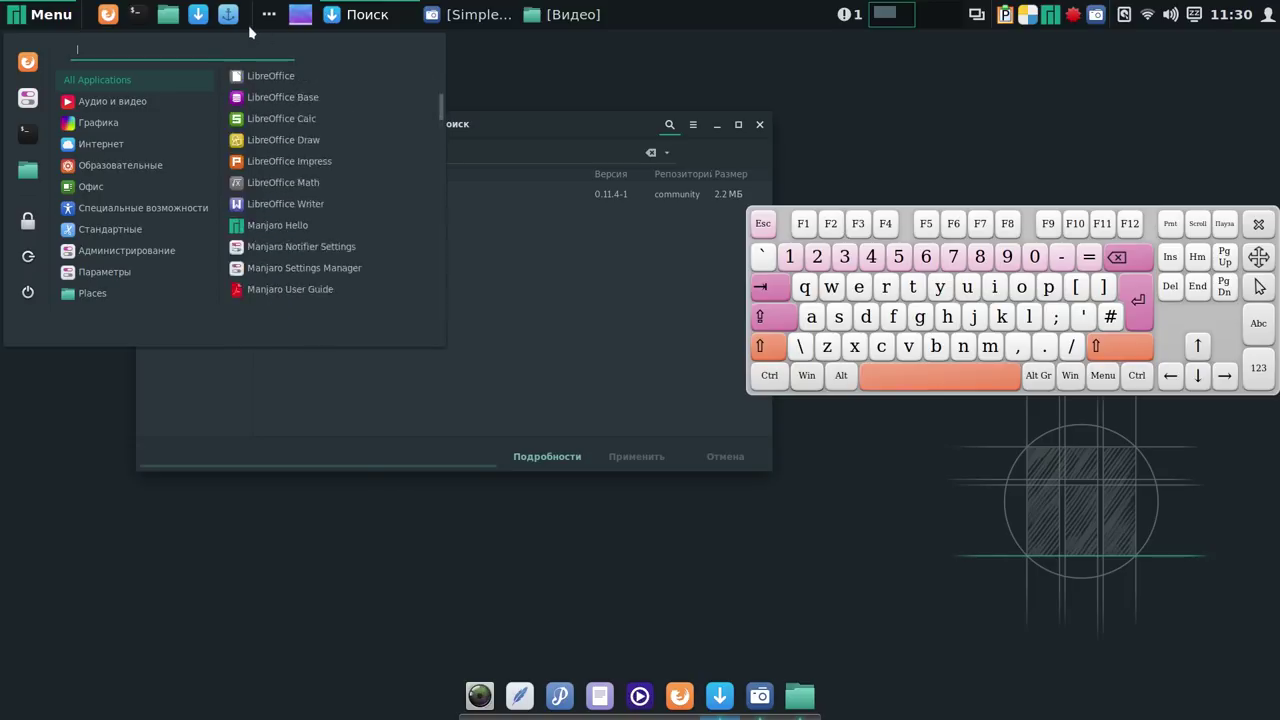
{"action": "left_click", "coordinate": [610, 95]}
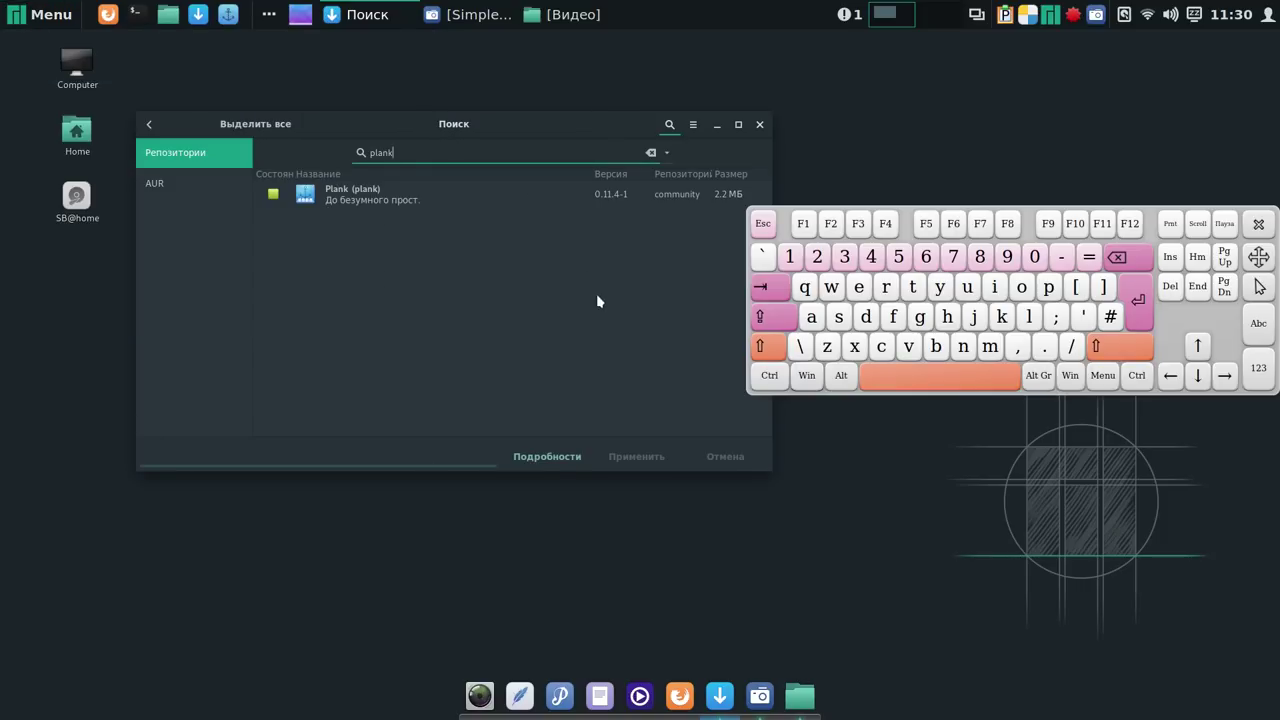
Move the package manager window clear of the on-screen keyboard, search for conky and install Conky Manager (conky-manager) with its dependencies.
{"action": "left_click_drag", "start_coordinate": [557, 114], "coordinate": [412, 64]}
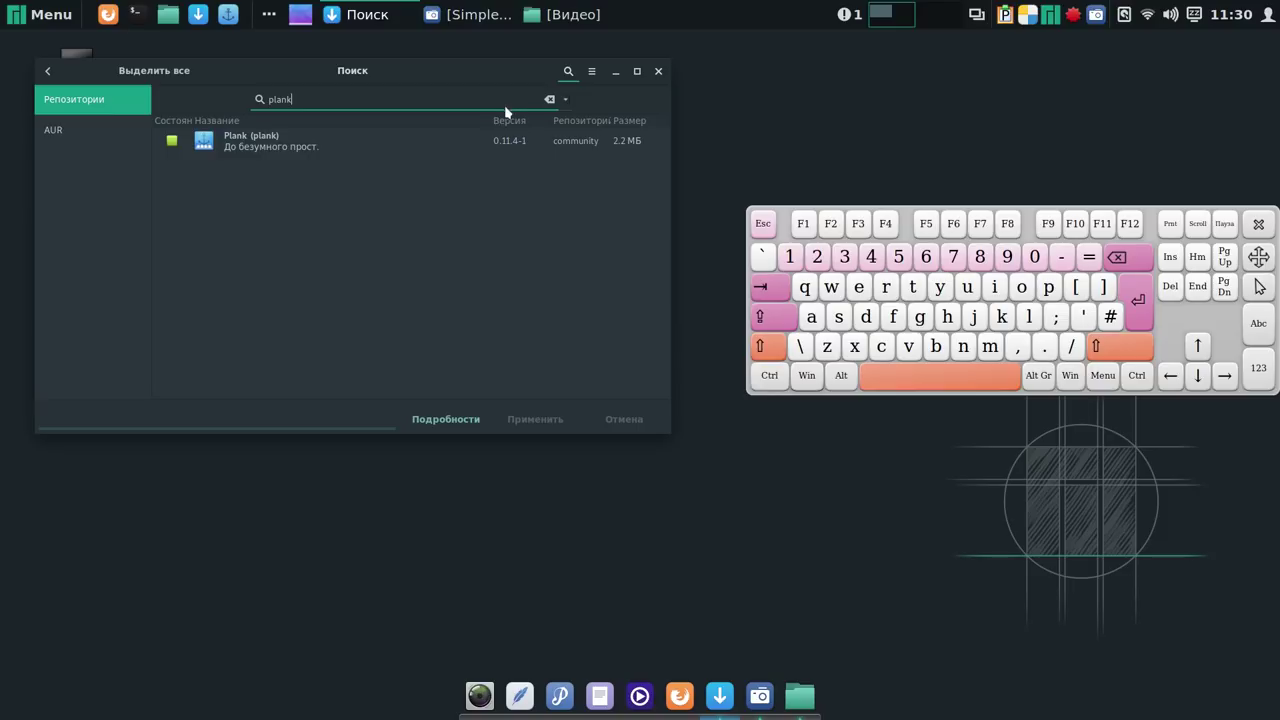
{"action": "left_click", "coordinate": [549, 99]}
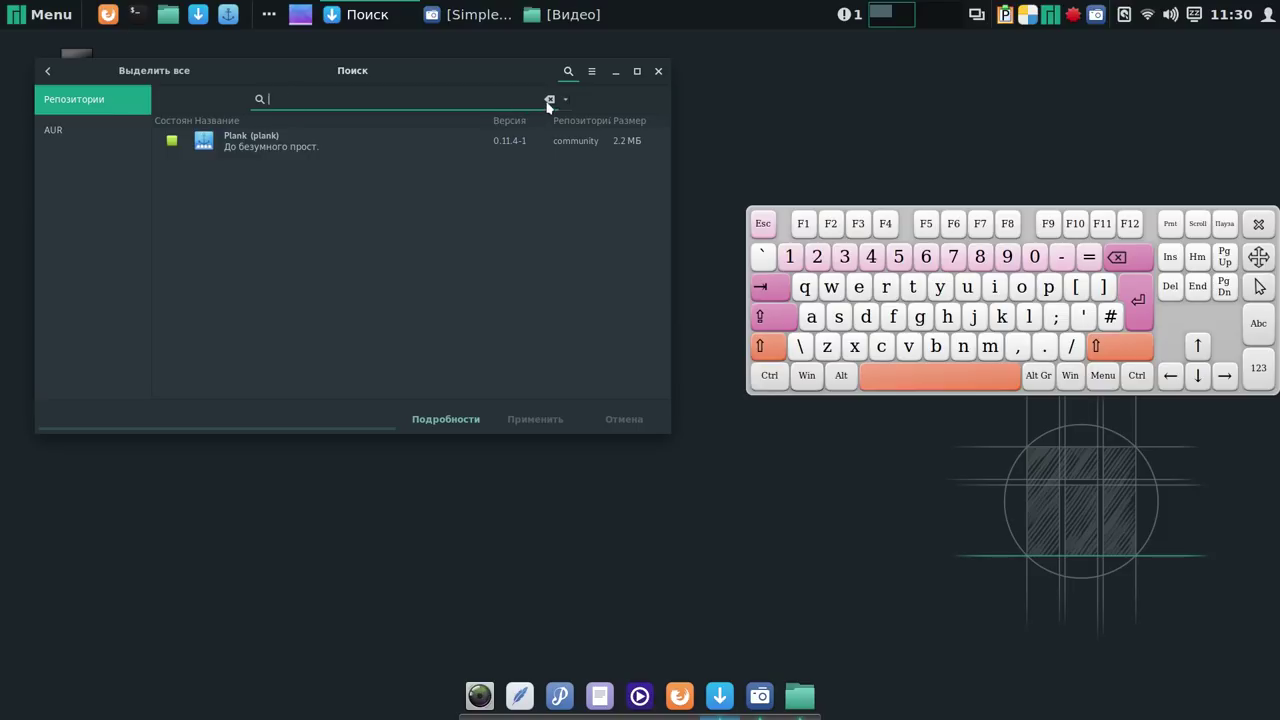
{"action": "left_click", "coordinate": [881, 346]}
{"action": "left_click", "coordinate": [1021, 289]}
{"action": "left_click", "coordinate": [963, 346]}
{"action": "left_click", "coordinate": [1002, 318]}
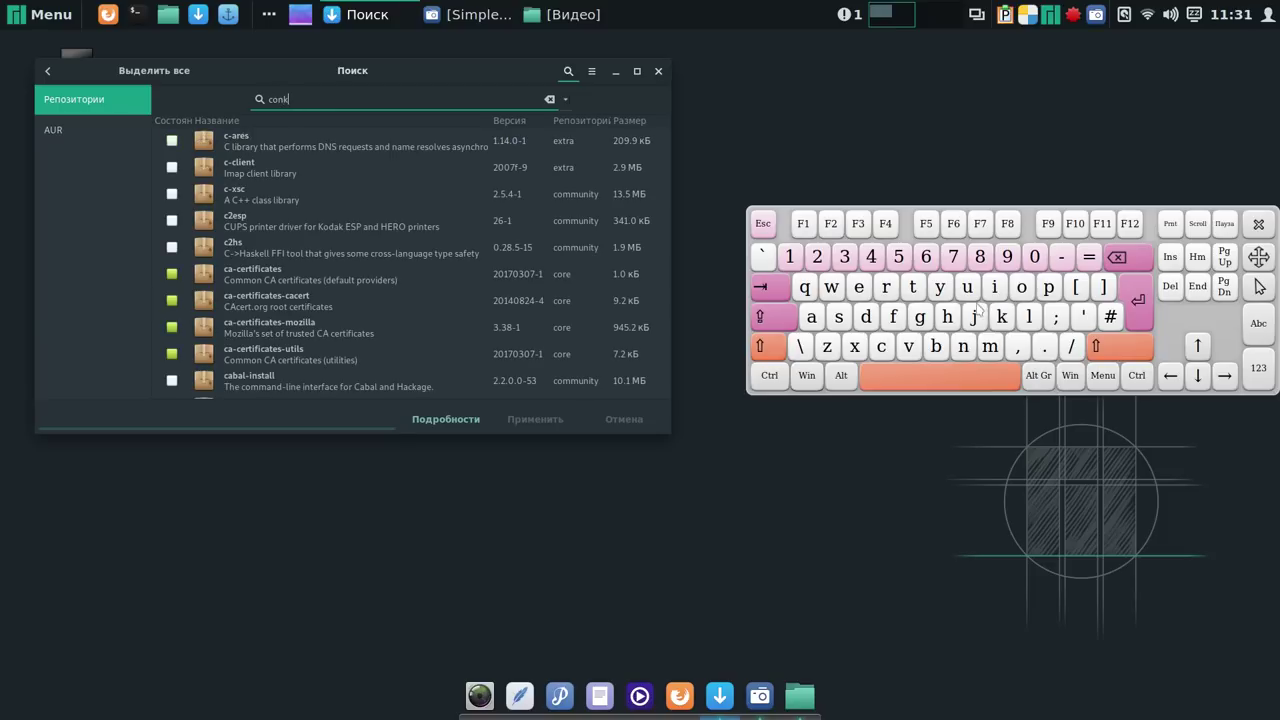
{"action": "left_click", "coordinate": [940, 289]}
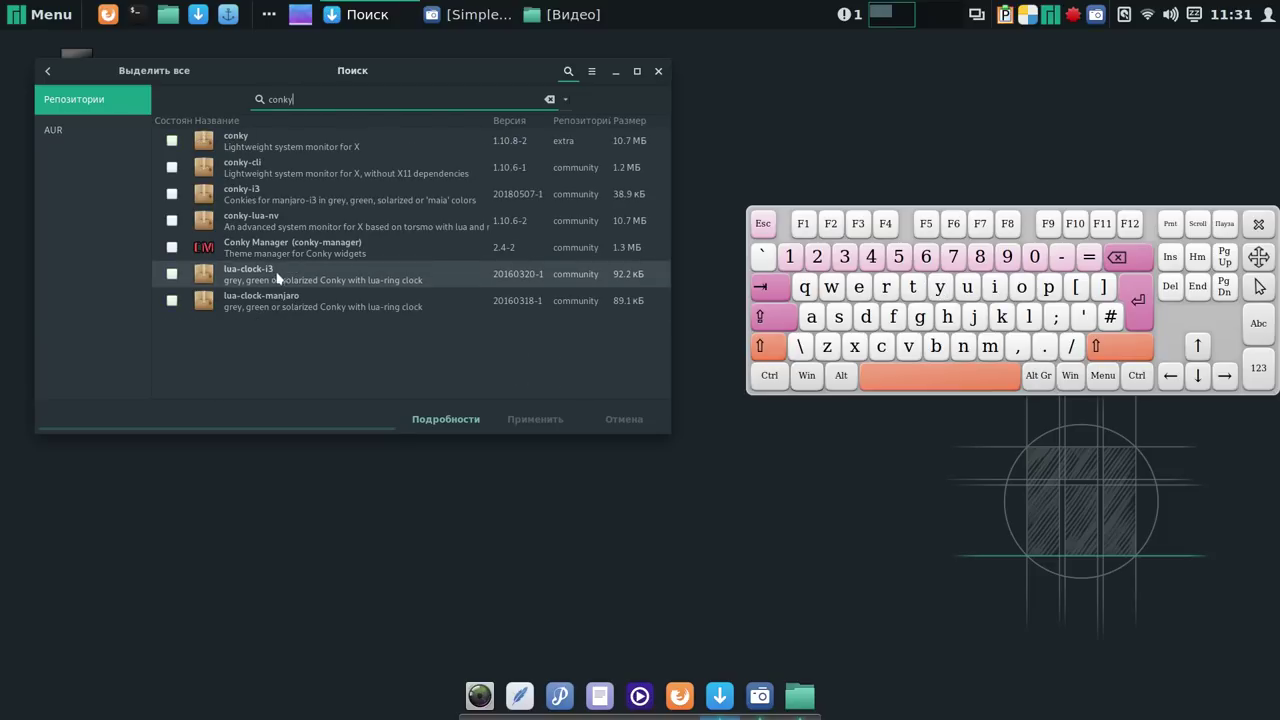
{"action": "left_click", "coordinate": [172, 248]}
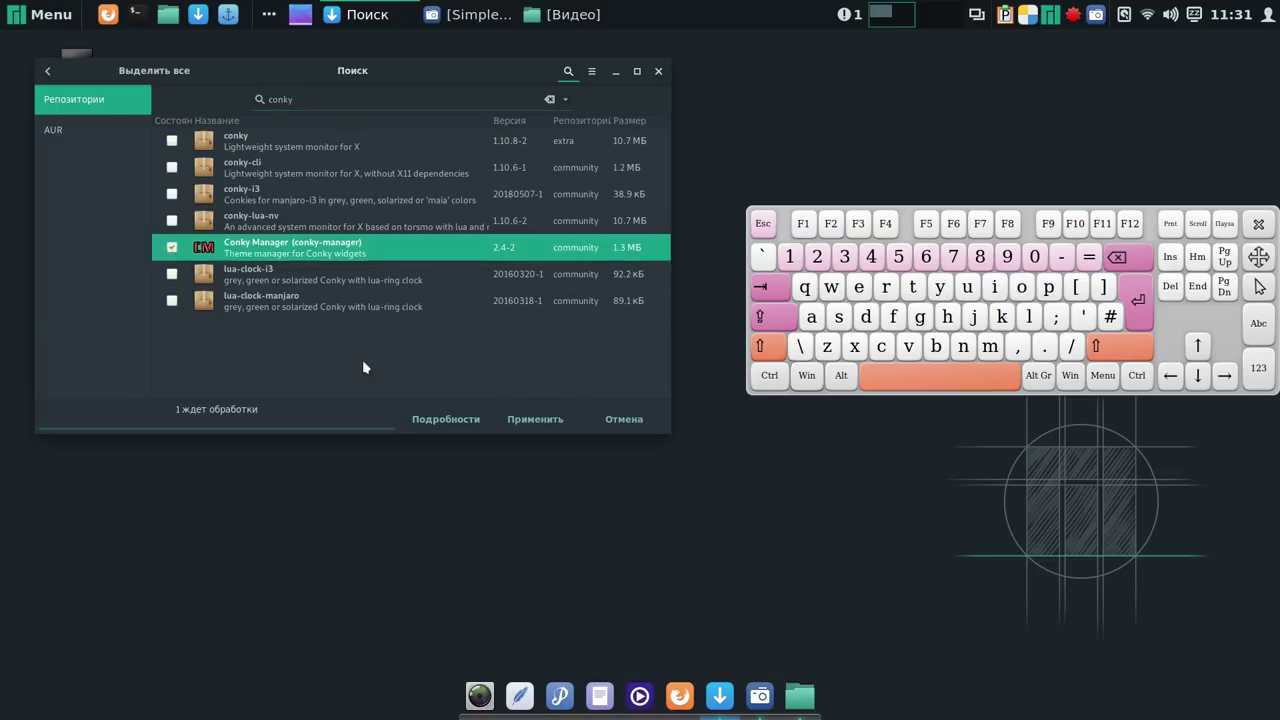
{"action": "left_click", "coordinate": [536, 420]}
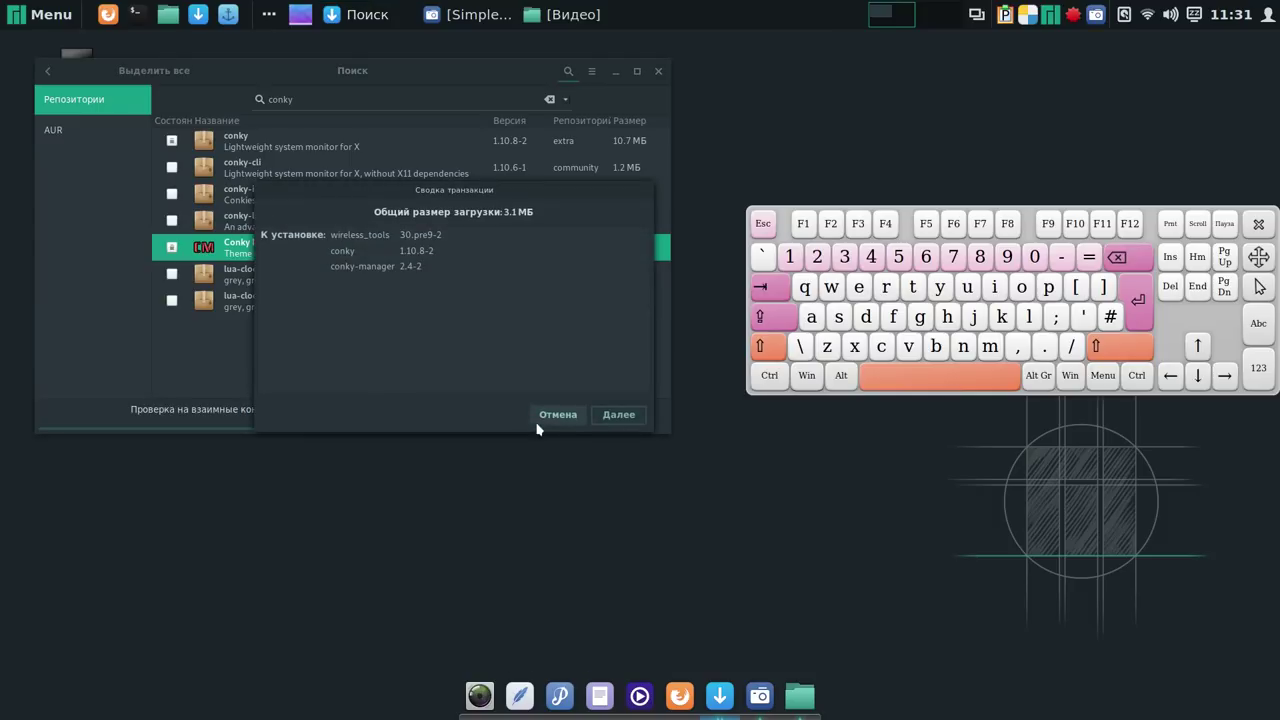
{"action": "left_click", "coordinate": [618, 415]}
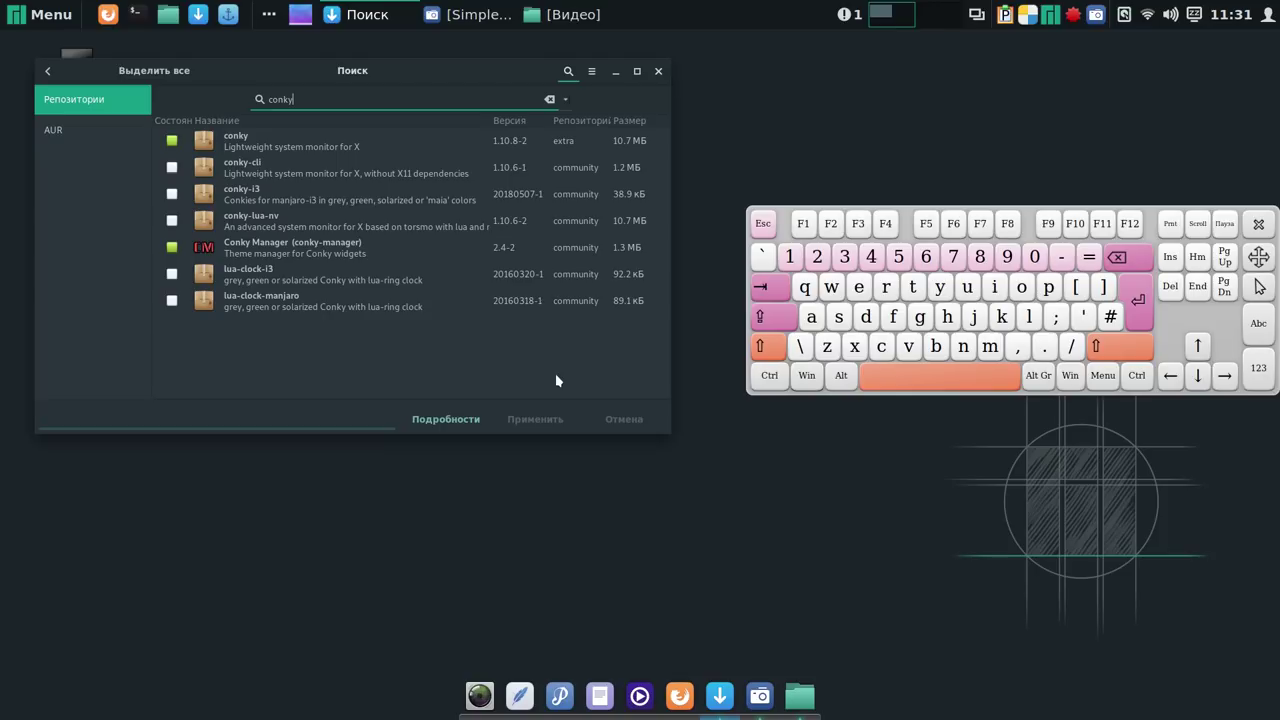
Minimize the package manager, launch Conky Manager and pin its icon to the Plank dock.
{"action": "left_click", "coordinate": [615, 72]}
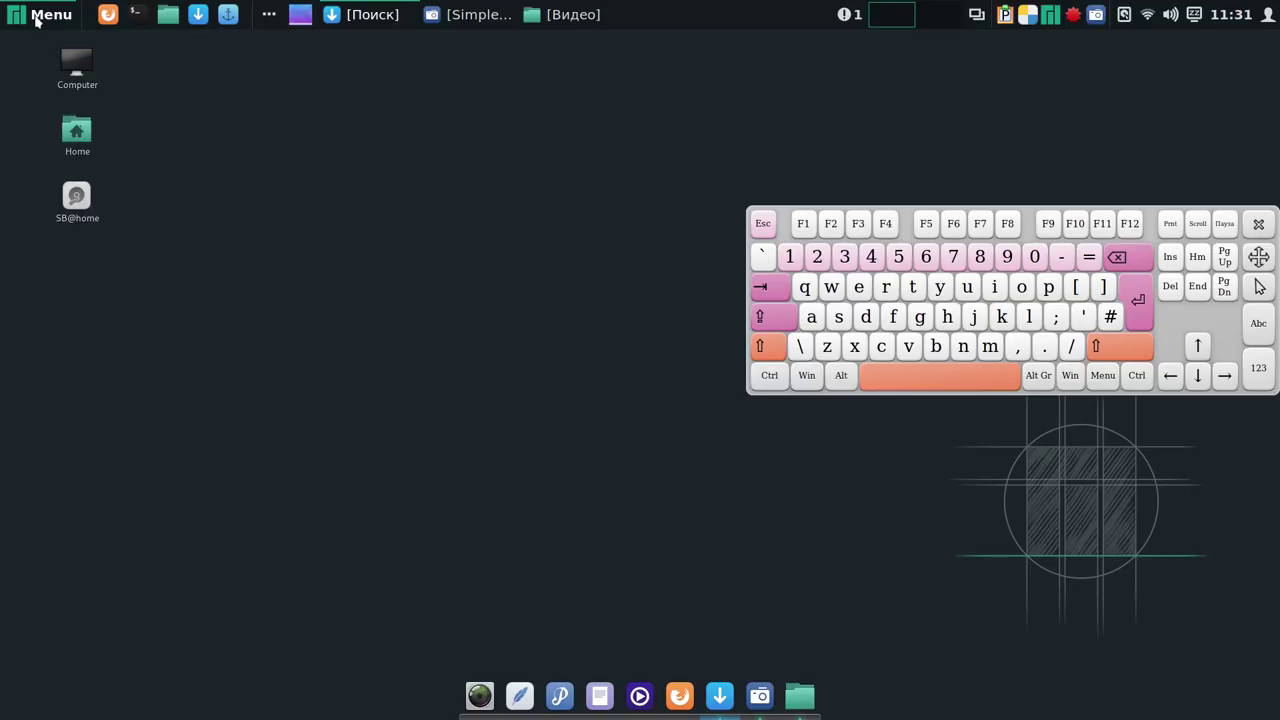
{"action": "left_click", "coordinate": [36, 16]}
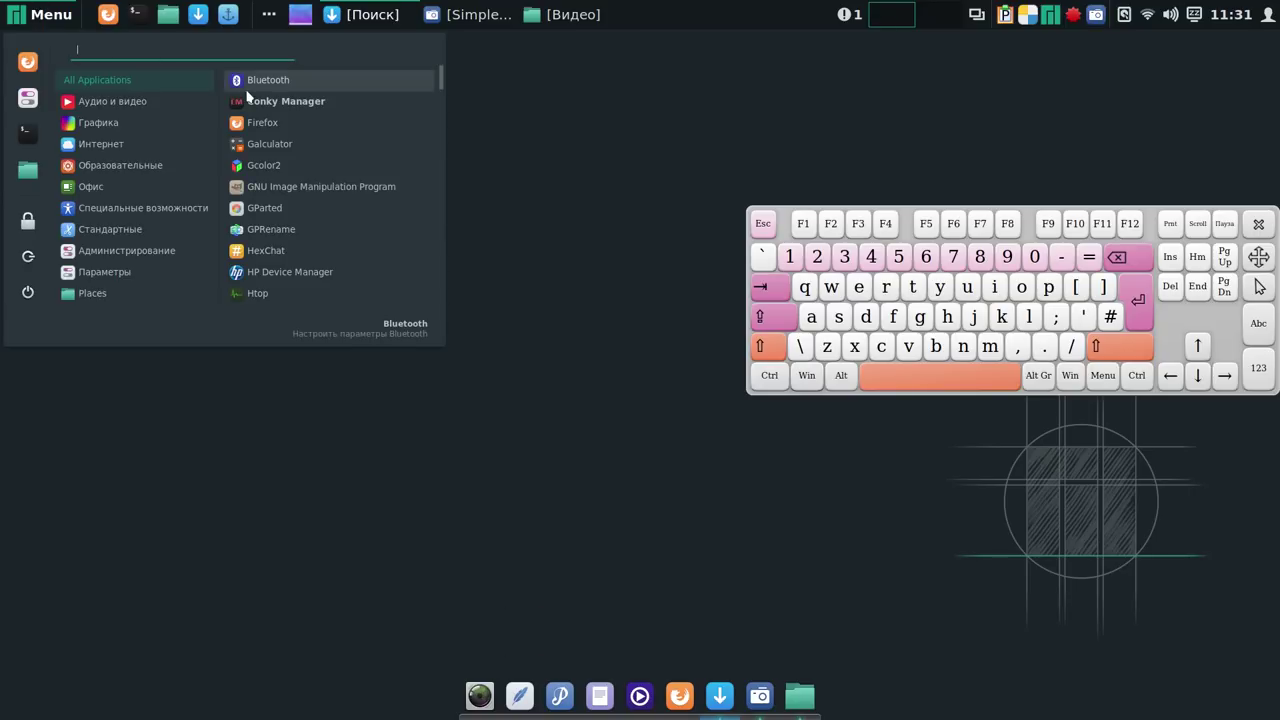
{"action": "left_click", "coordinate": [289, 102]}
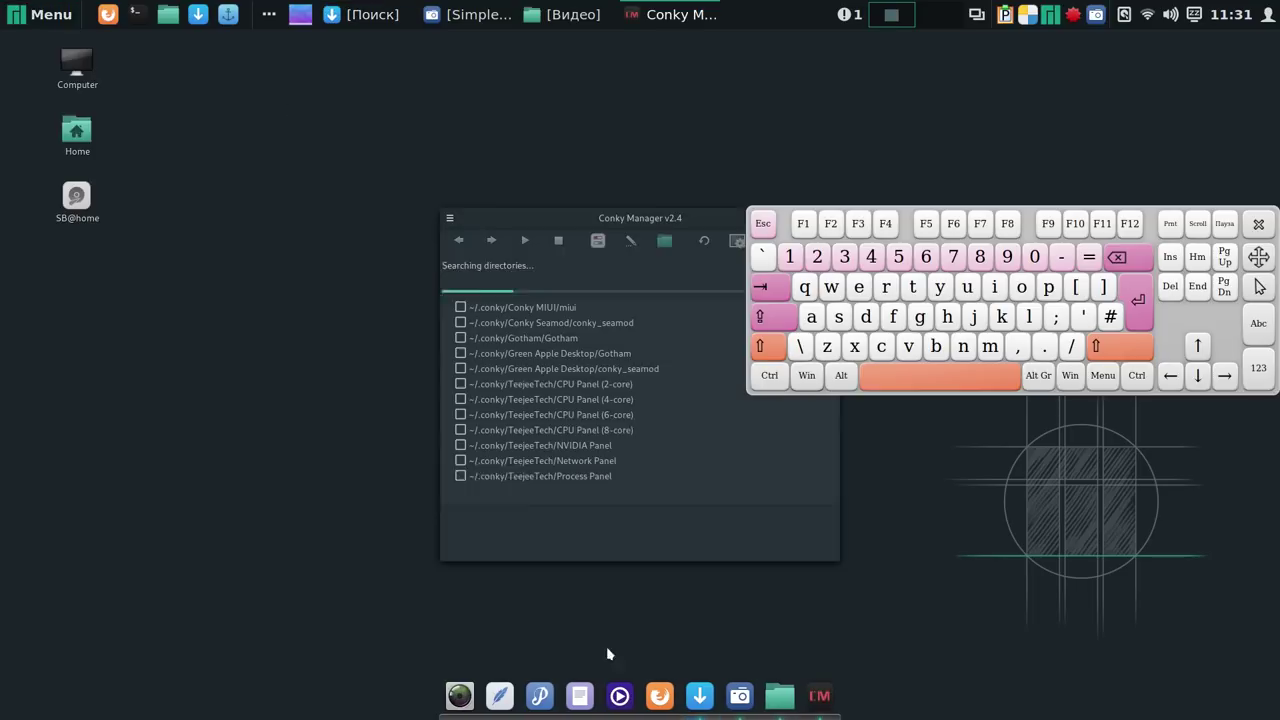
{"action": "right_click", "coordinate": [816, 700]}
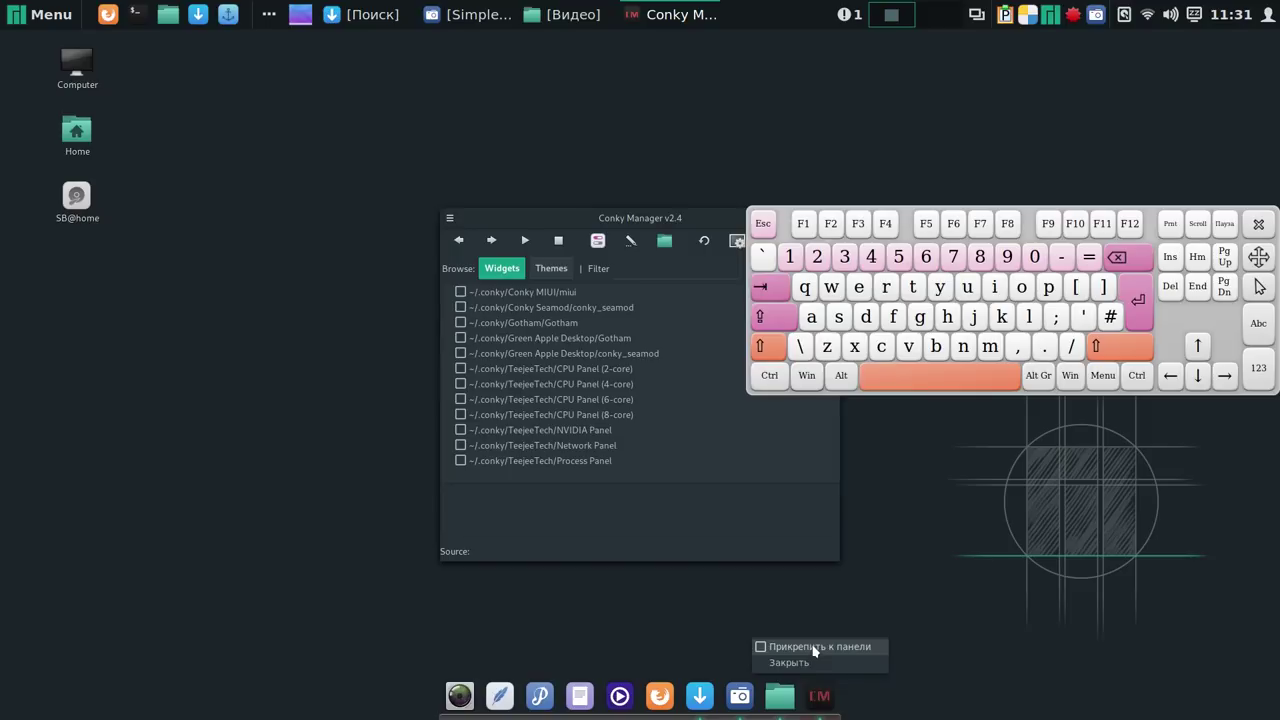
{"action": "left_click", "coordinate": [812, 649]}
Enable the ~/.conky/Gotham/Gotham widget in Conky Manager and close its window.
{"action": "left_click_drag", "start_coordinate": [562, 219], "coordinate": [399, 166]}
{"action": "left_click", "coordinate": [404, 278]}
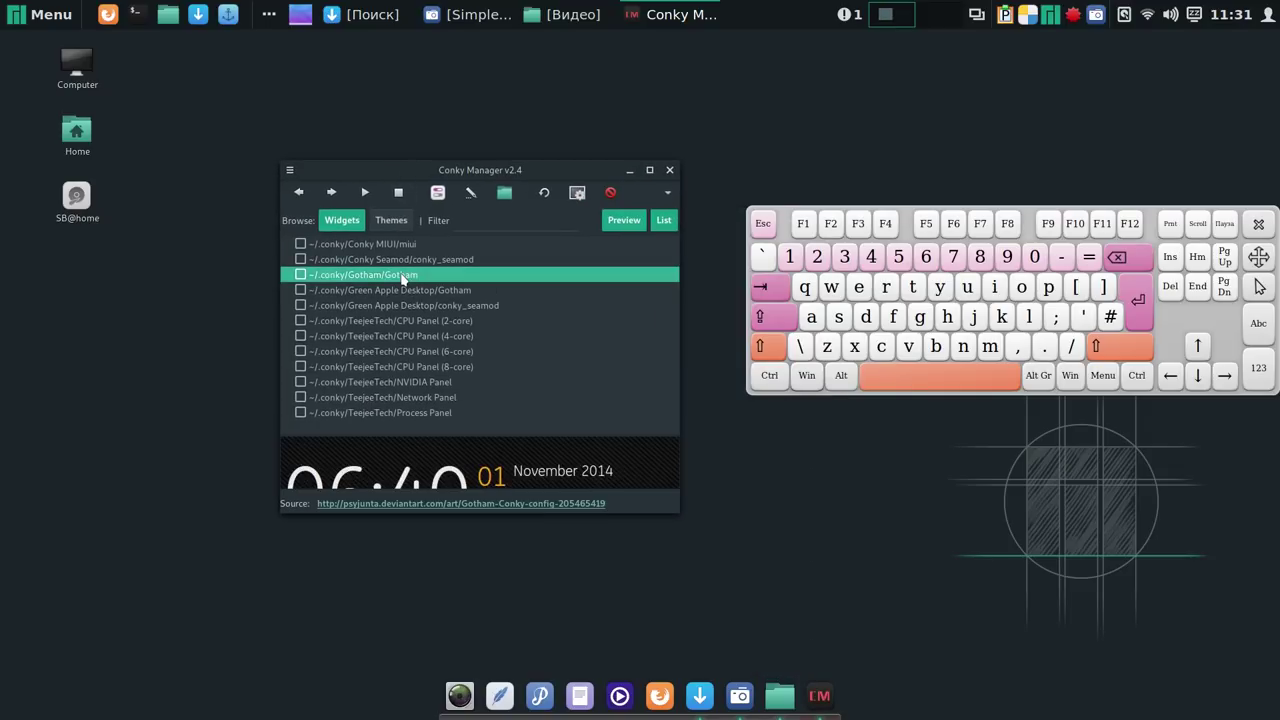
{"action": "left_click", "coordinate": [301, 274]}
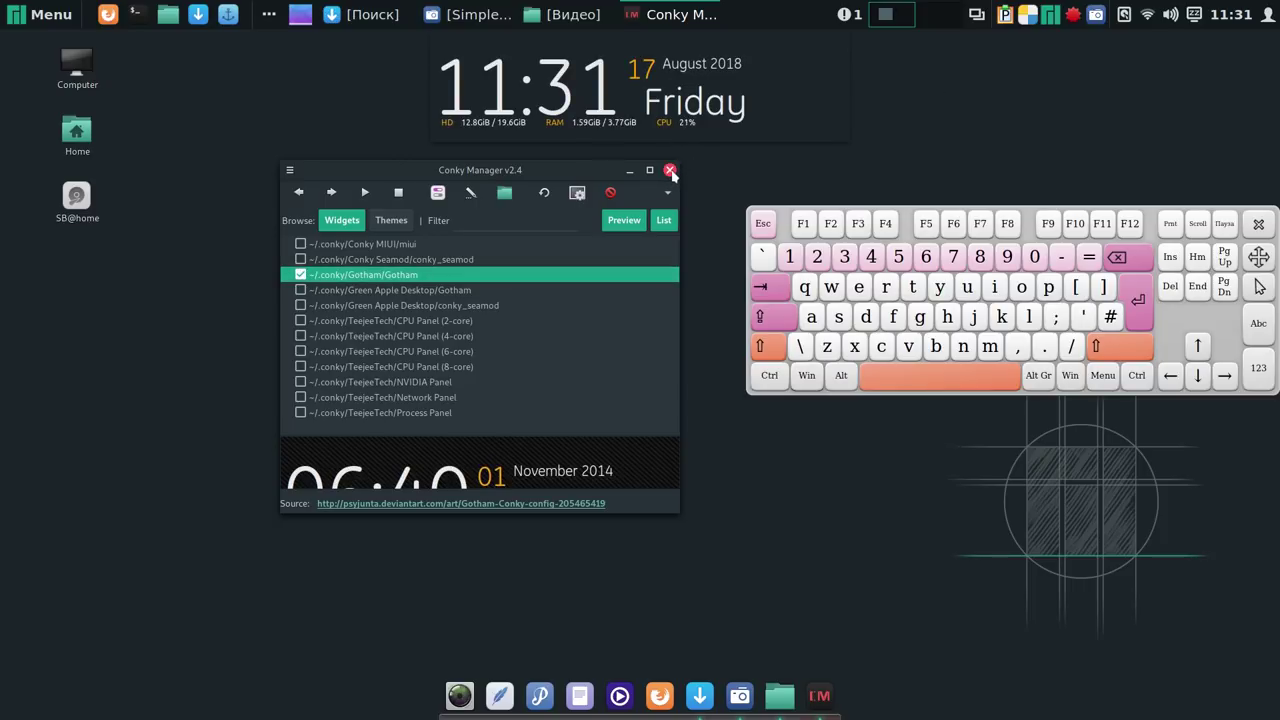
{"action": "left_click", "coordinate": [670, 171]}
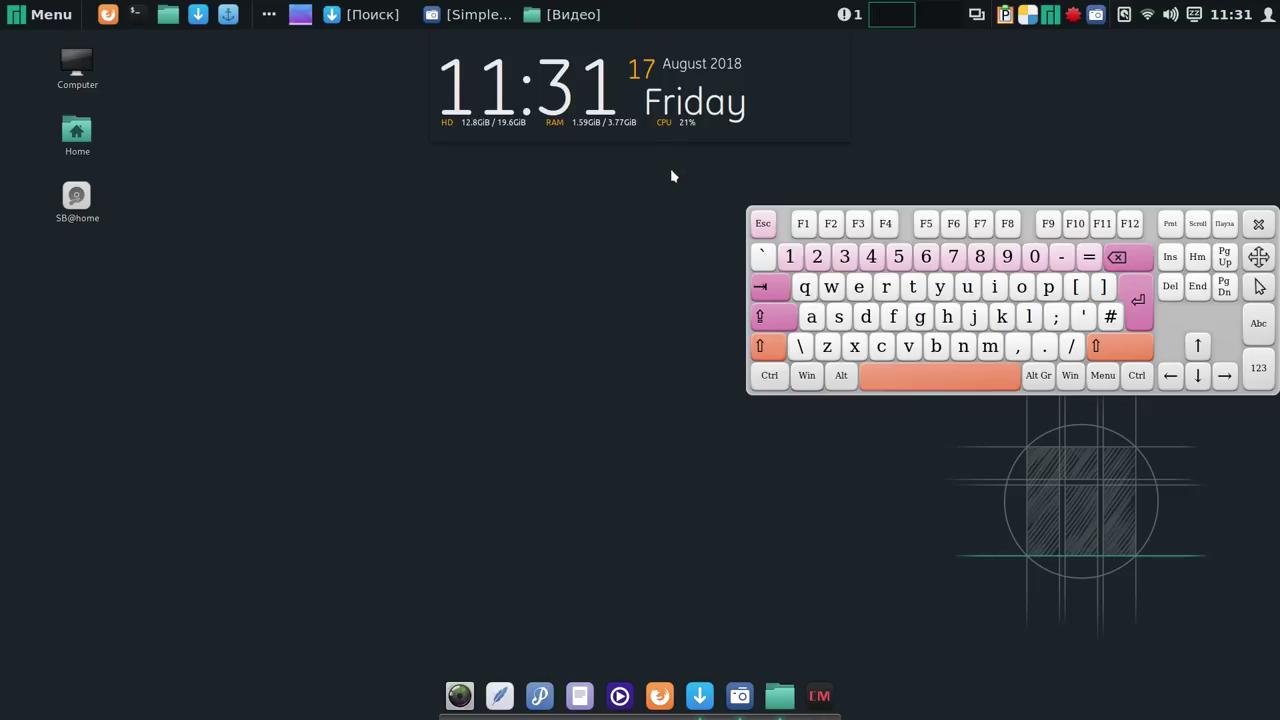
Bring back the Видео file window, go up to the home folder, move it clear of the on-screen keyboard and open the .conky folder.
{"action": "left_click", "coordinate": [553, 15]}
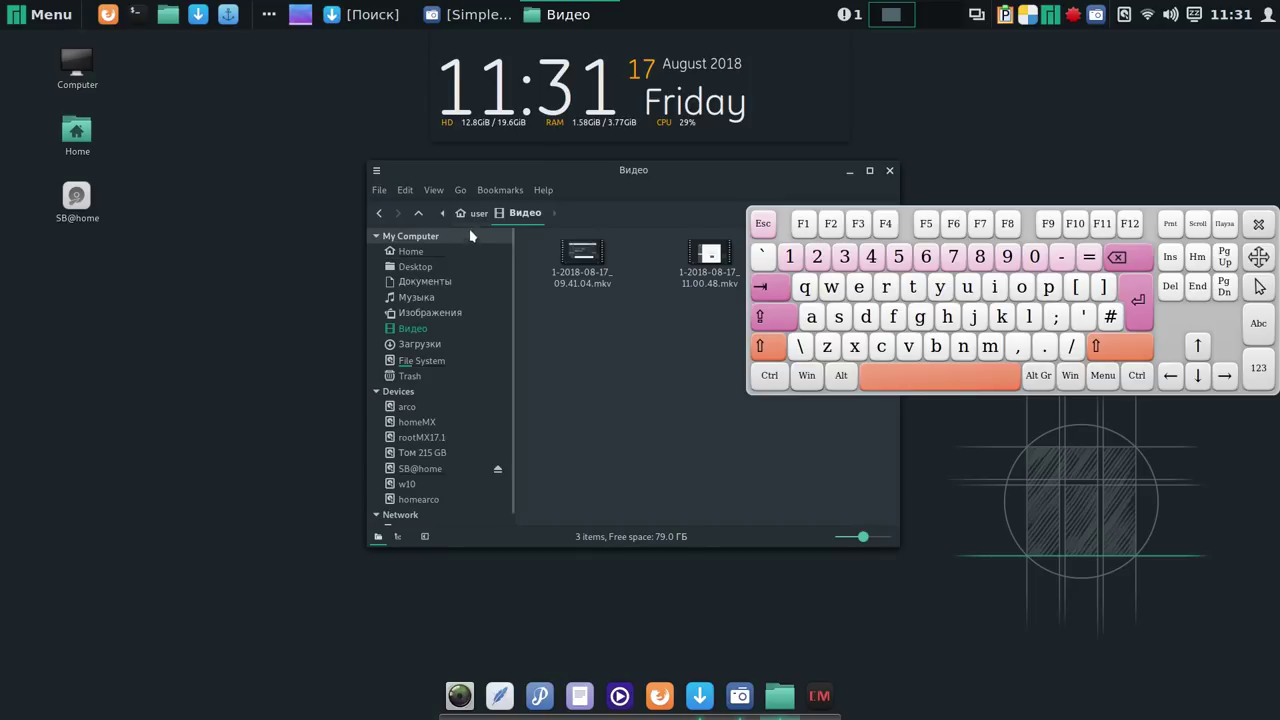
{"action": "left_click", "coordinate": [418, 213]}
{"action": "left_click_drag", "start_coordinate": [443, 171], "coordinate": [202, 152]}
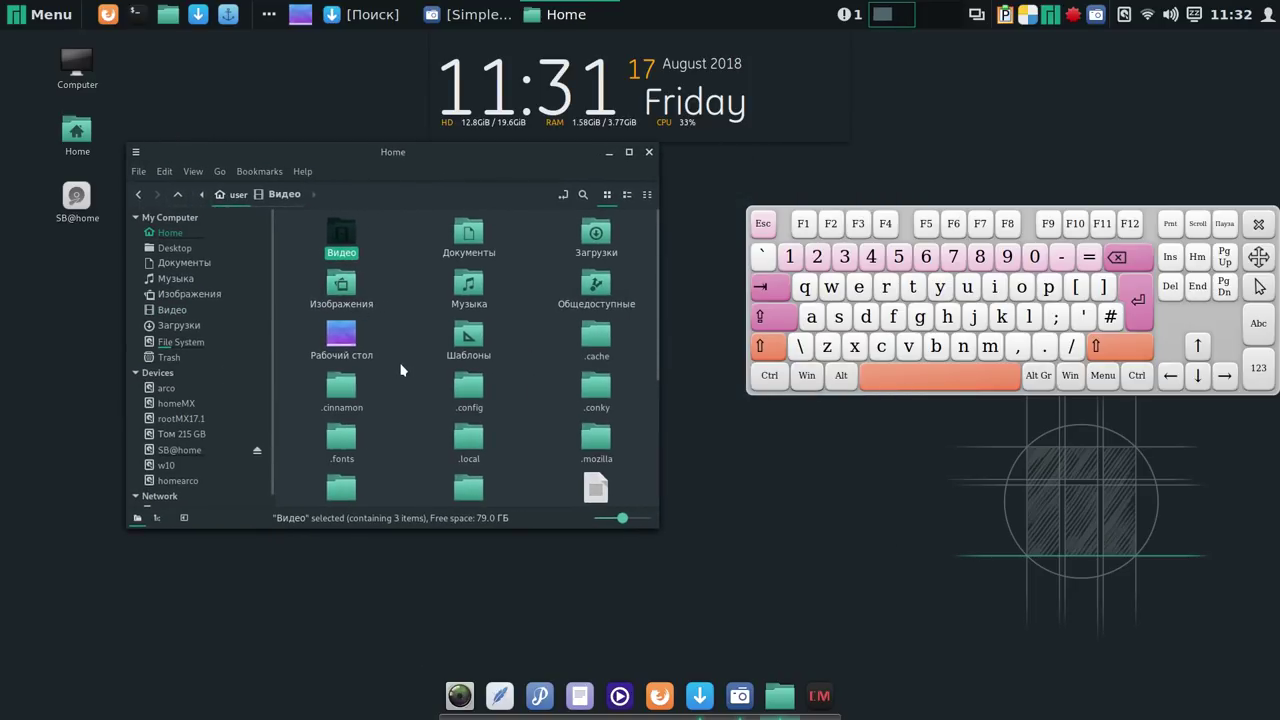
{"action": "scroll", "coordinate": [400, 365], "scroll_direction": "down", "scroll_amount": 1}
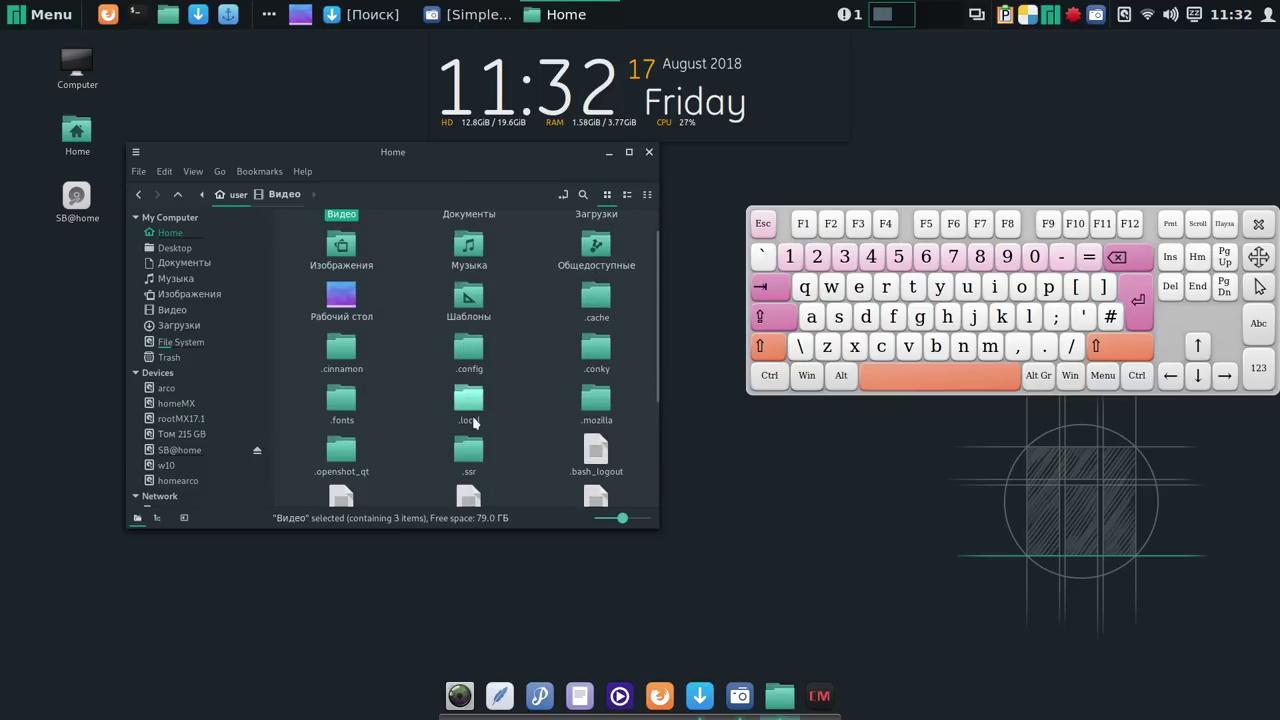
{"action": "left_click", "coordinate": [596, 348]}
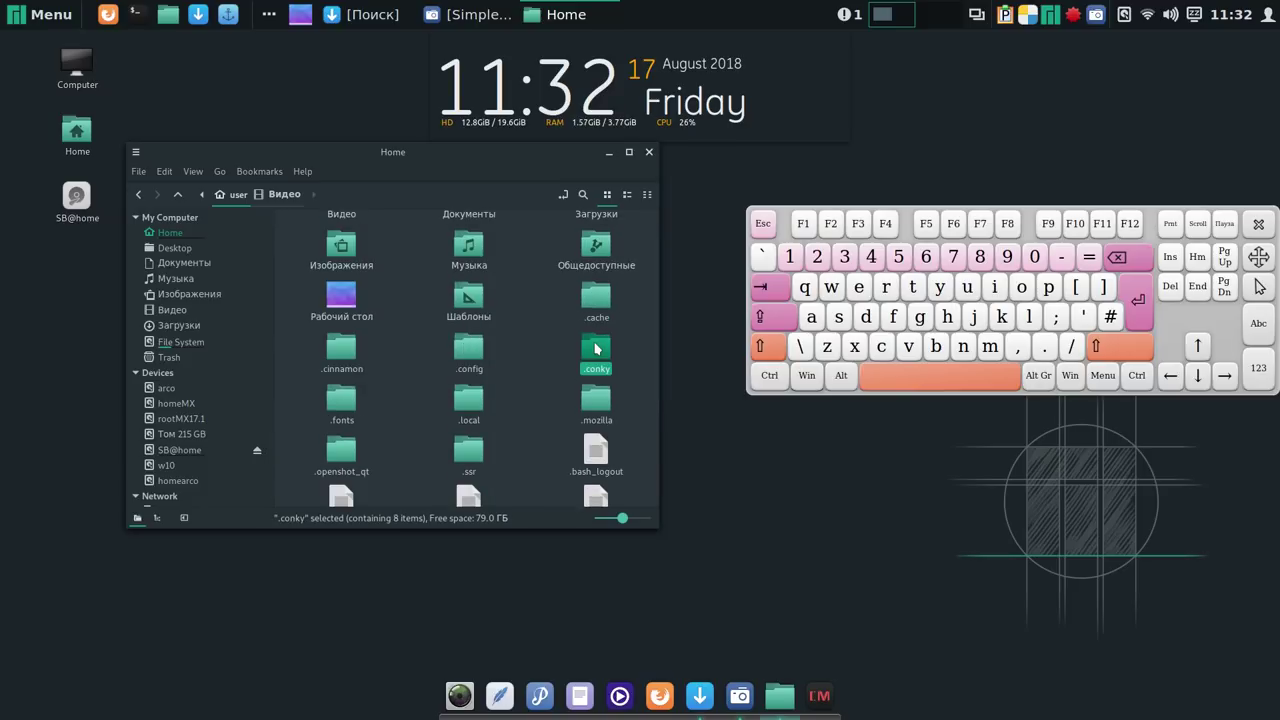
{"action": "double_click", "coordinate": [596, 349]}
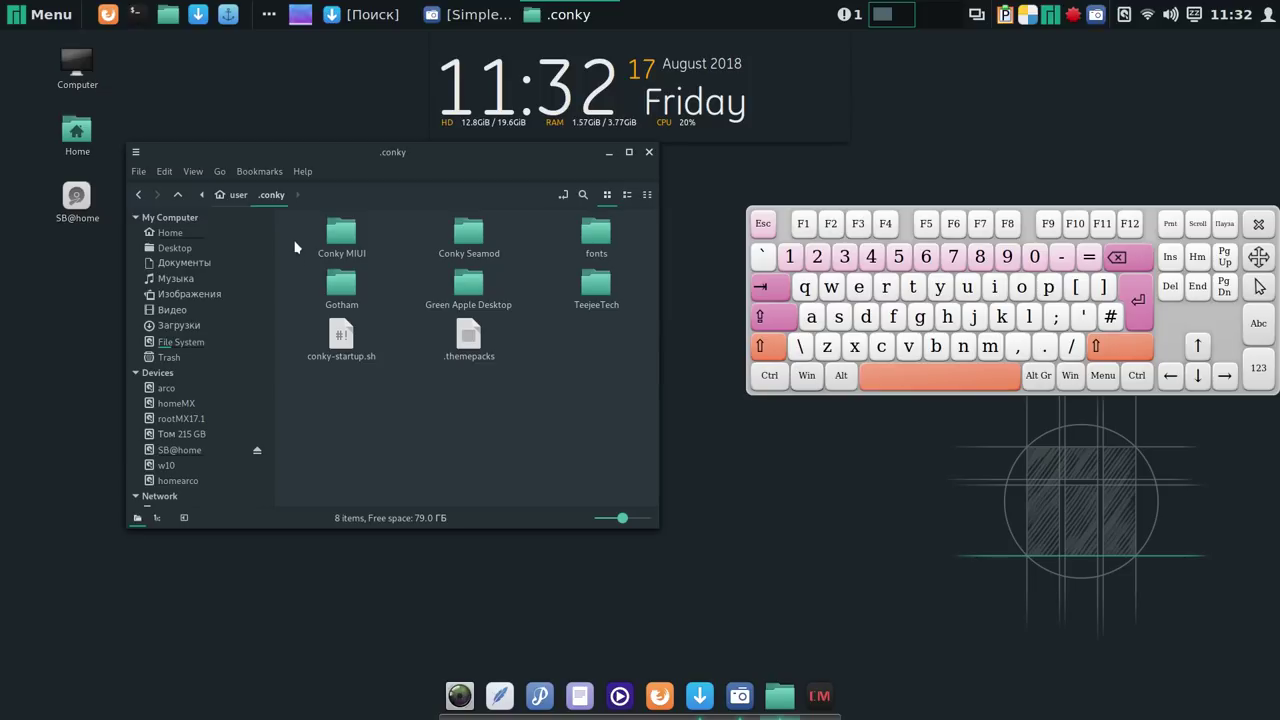
Permanently delete the Conky MIUI, Conky Seamod and fonts folders from .conky.
{"action": "left_click_drag", "start_coordinate": [302, 244], "coordinate": [595, 232]}
{"action": "right_click", "coordinate": [595, 232]}
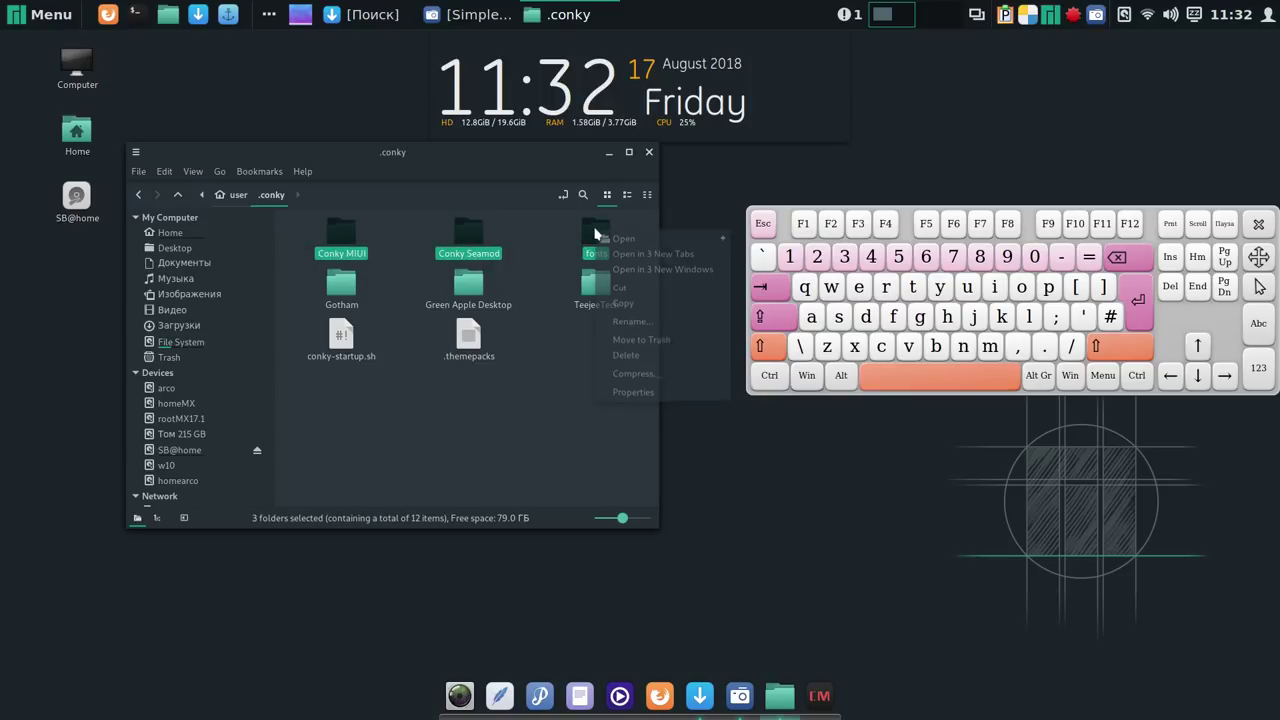
{"action": "left_click", "coordinate": [618, 358]}
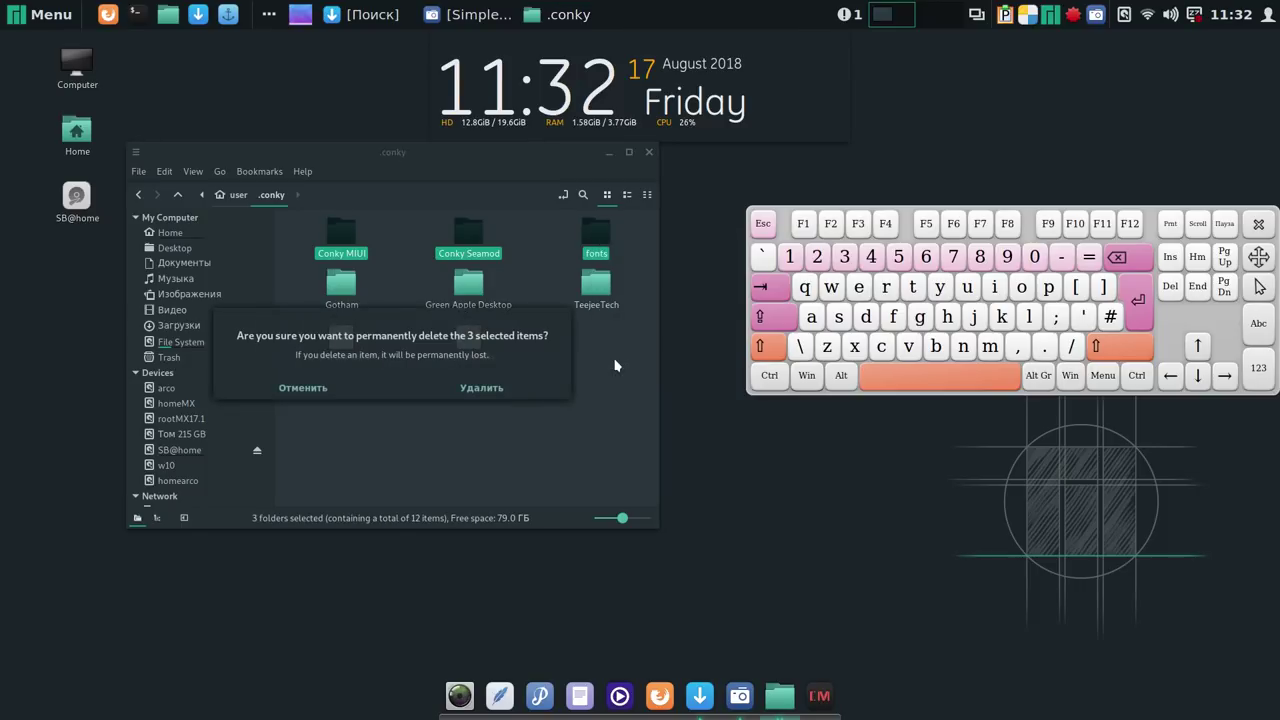
{"action": "left_click", "coordinate": [476, 388]}
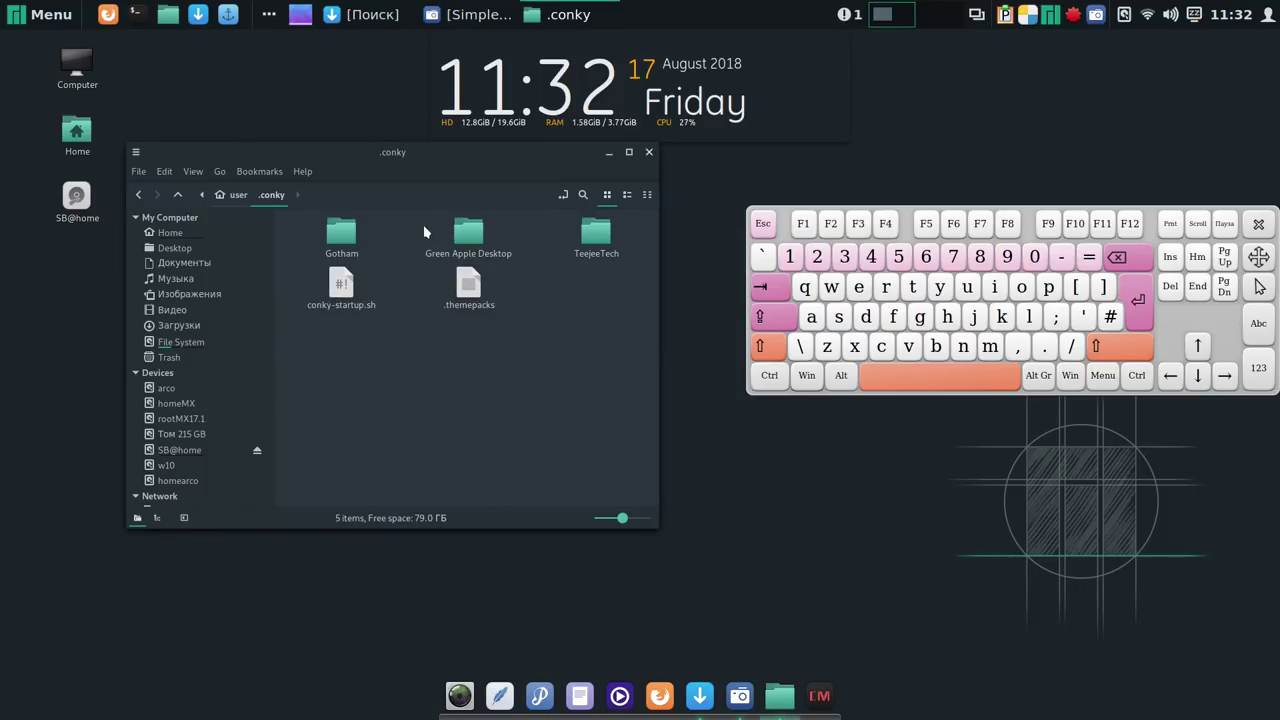
Permanently delete the Green Apple Desktop and TeejeeTech folders from .conky and minimize the file window.
{"action": "left_click_drag", "start_coordinate": [427, 234], "coordinate": [596, 238]}
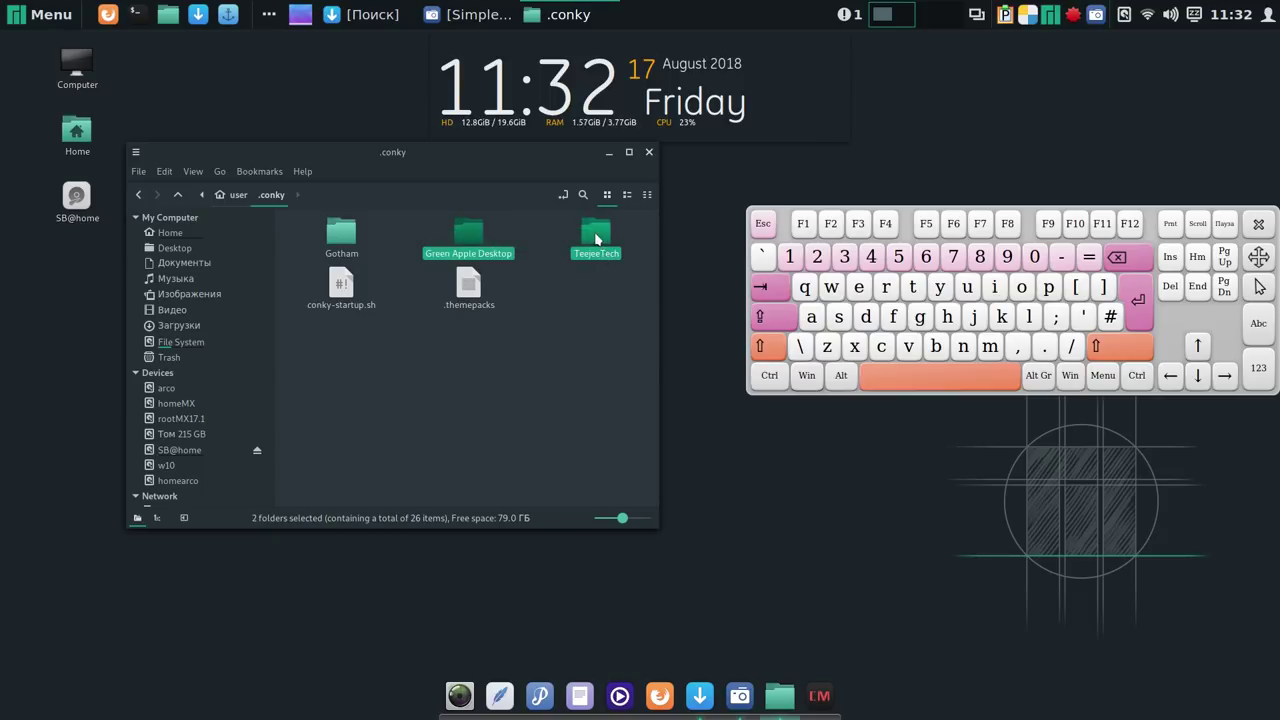
{"action": "right_click", "coordinate": [596, 238]}
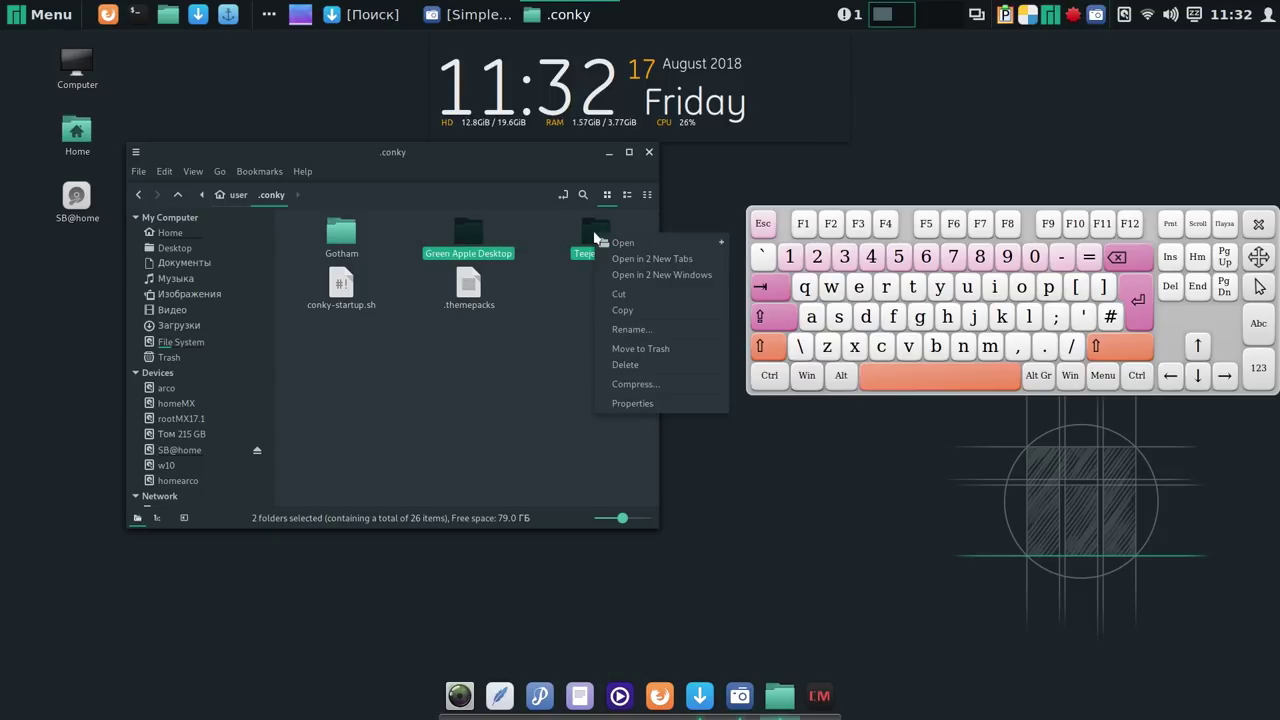
{"action": "left_click", "coordinate": [628, 365]}
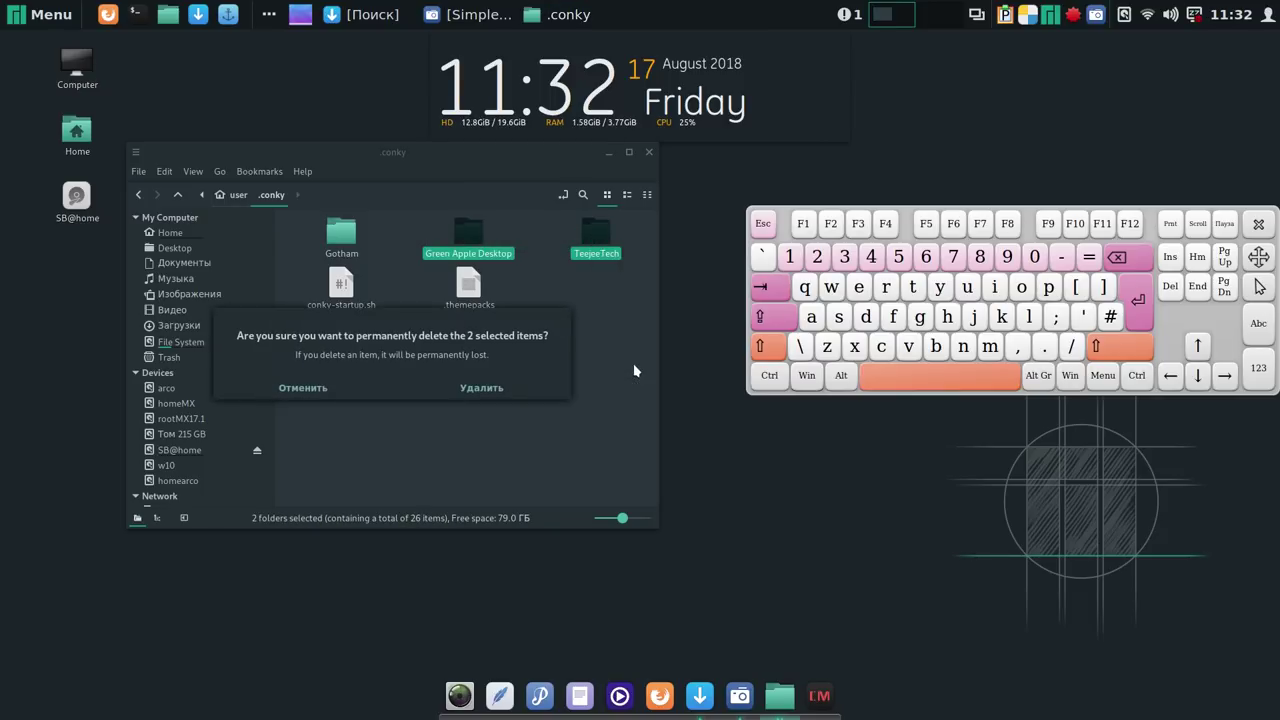
{"action": "left_click", "coordinate": [508, 393]}
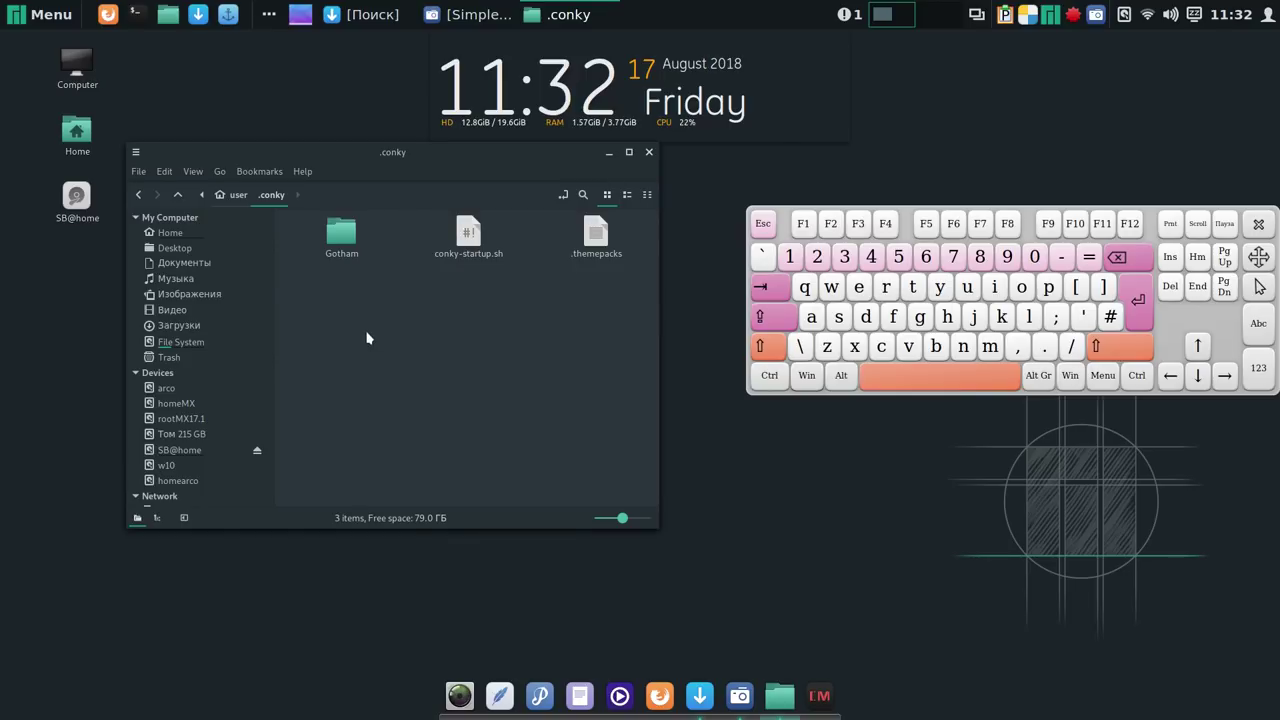
{"action": "left_click", "coordinate": [610, 154]}
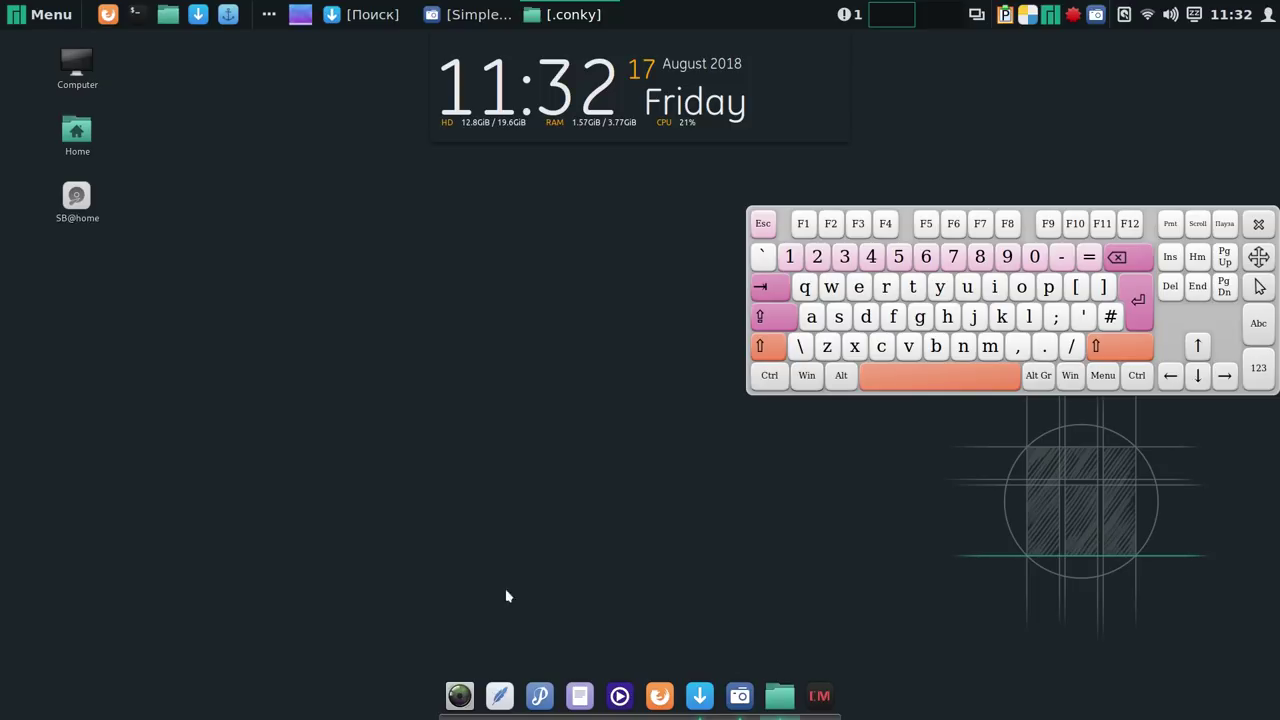
Launch Firefox, switch to the pinned linux-romanov.info site and move the browser window away from the on-screen keyboard.
{"action": "left_click", "coordinate": [108, 15]}
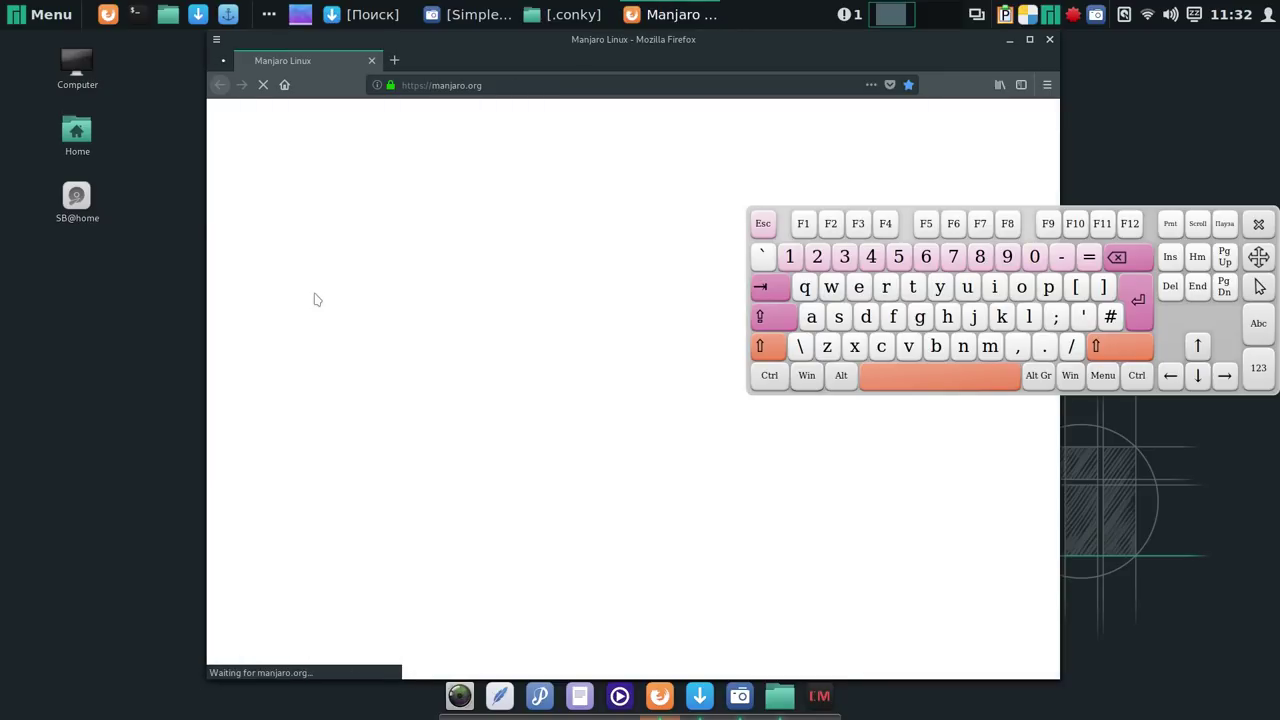
{"action": "left_click", "coordinate": [507, 92]}
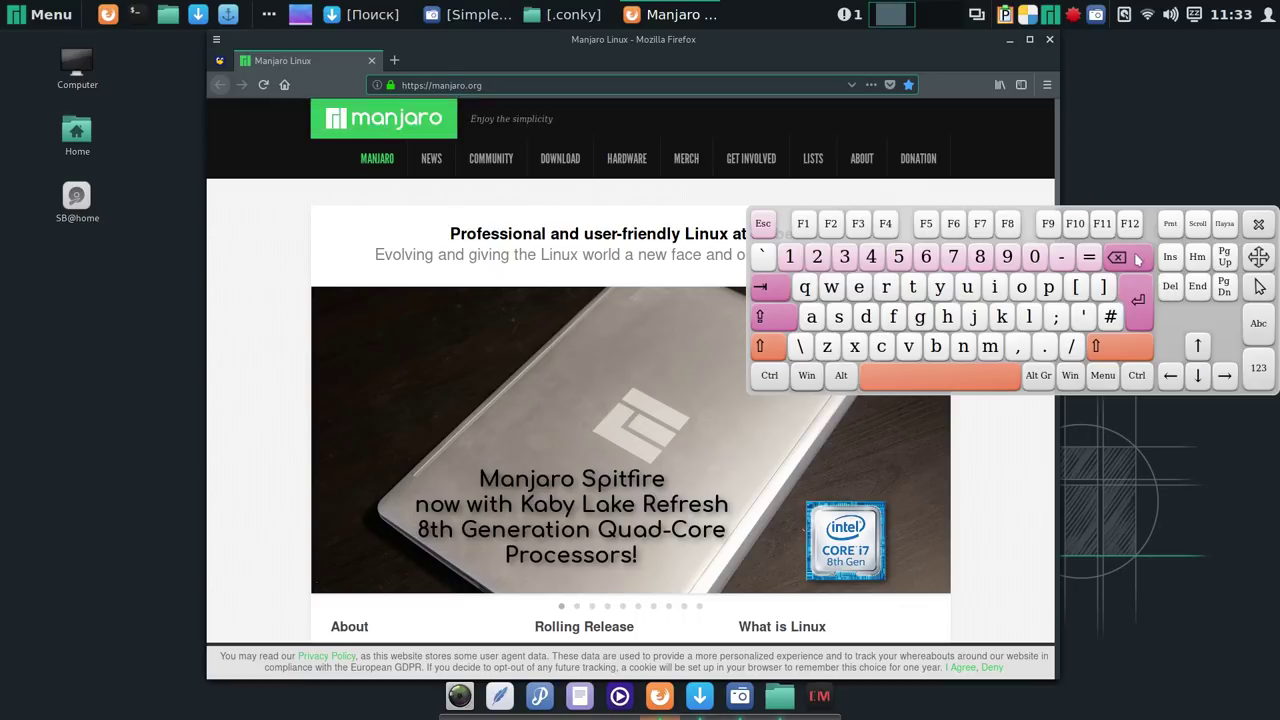
{"action": "left_click", "coordinate": [1137, 259]}
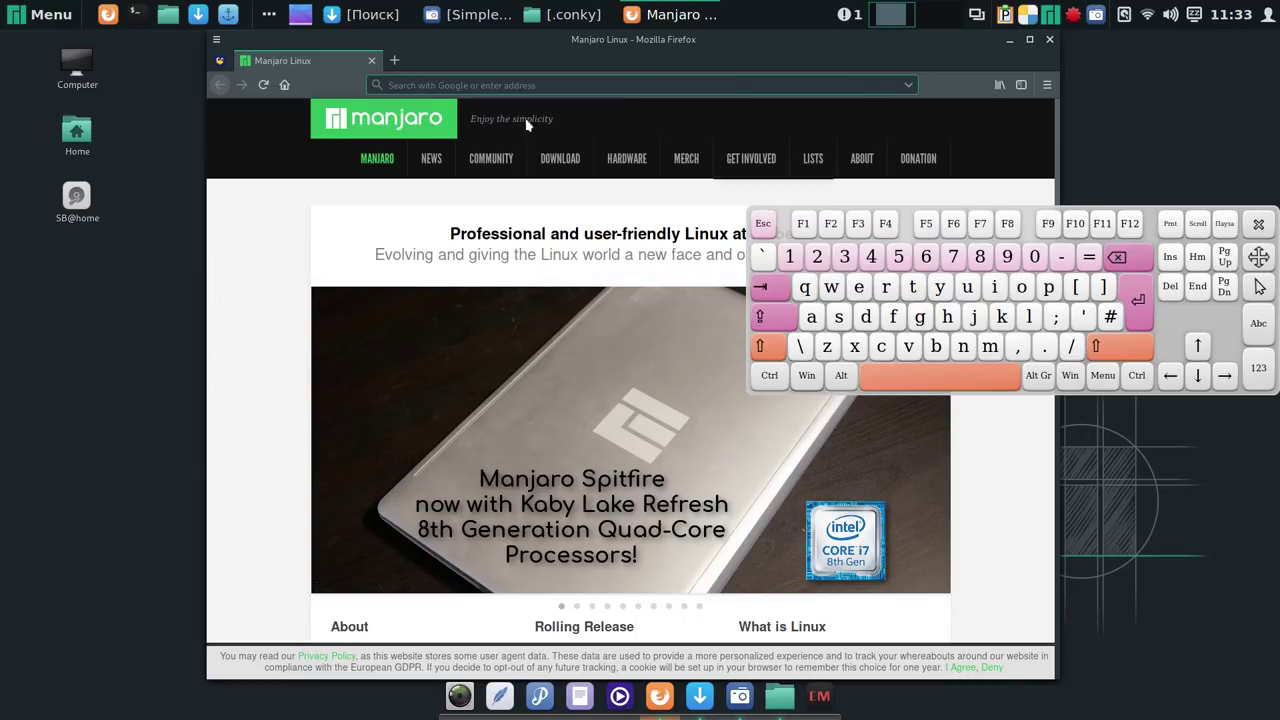
{"action": "left_click", "coordinate": [224, 63]}
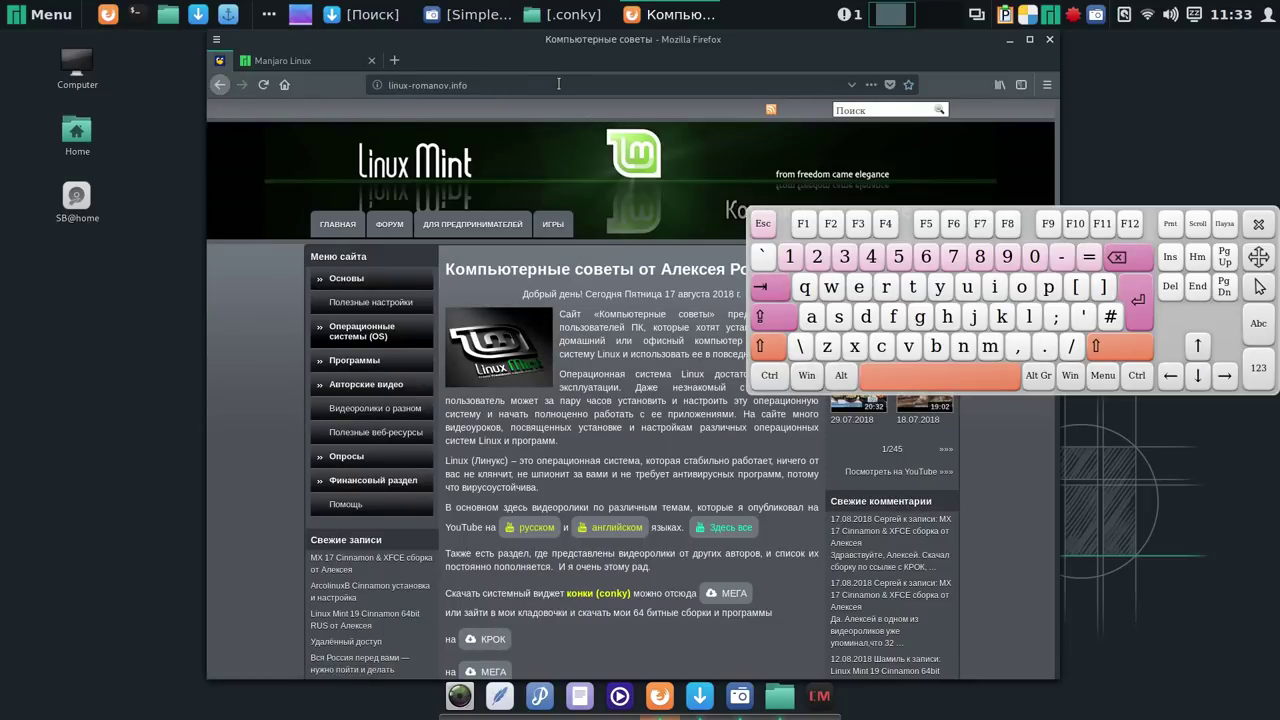
{"action": "left_click_drag", "start_coordinate": [507, 39], "coordinate": [345, 39]}
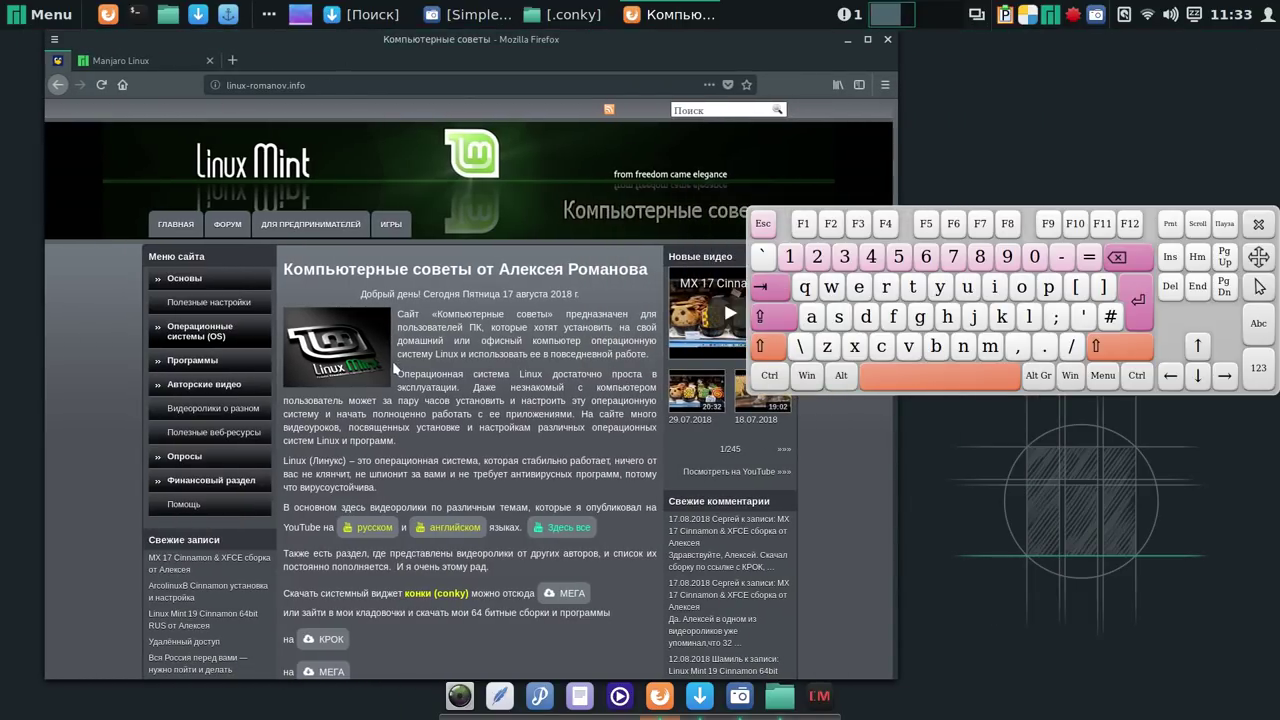
Follow the site's КРОК storage link and open the folder Конки - системный монитор inside Программы для Linux.
{"action": "left_click", "coordinate": [333, 645]}
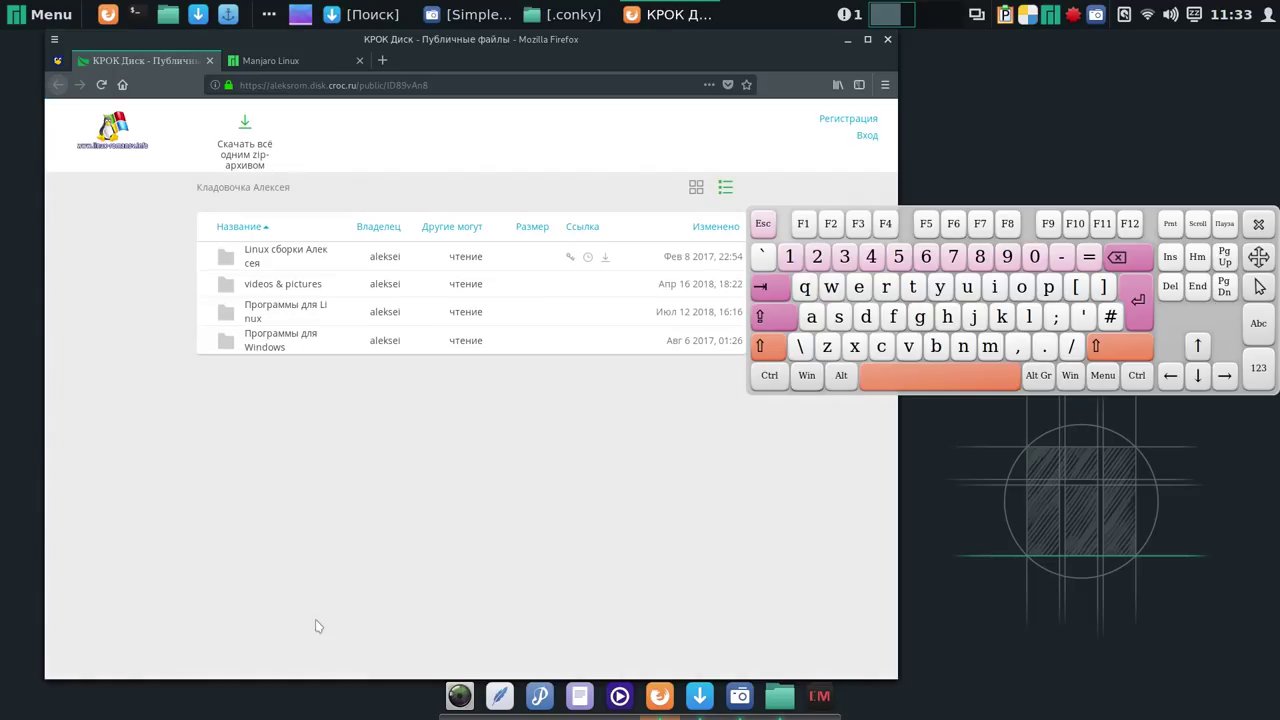
{"action": "left_click", "coordinate": [301, 305]}
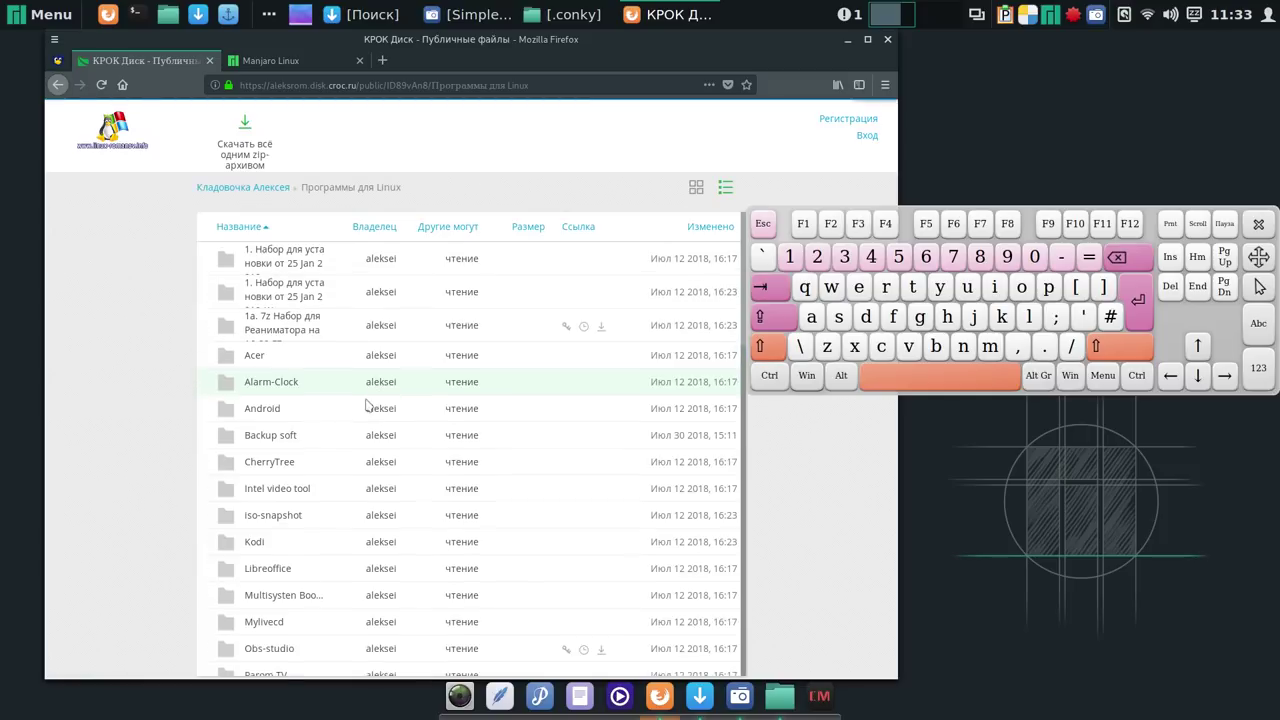
{"action": "scroll", "coordinate": [287, 460], "scroll_direction": "down", "scroll_amount": 3}
{"action": "scroll", "coordinate": [287, 460], "scroll_direction": "down", "scroll_amount": 10}
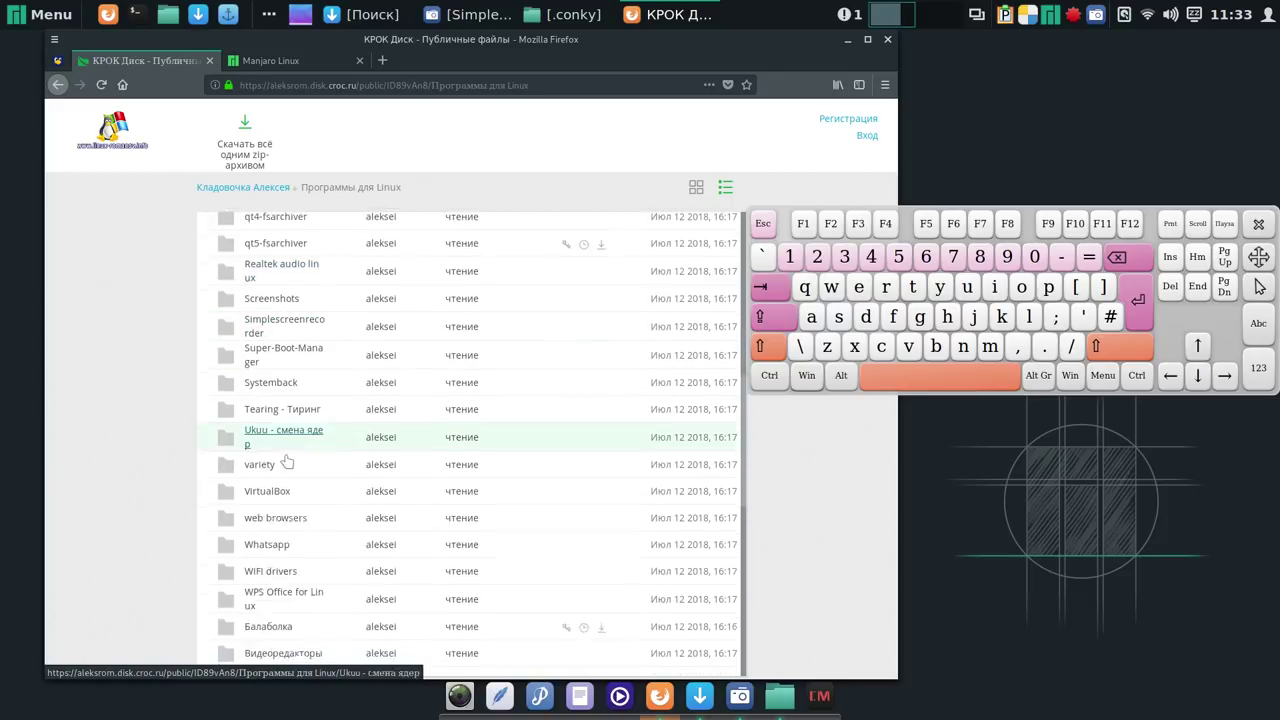
{"action": "scroll", "coordinate": [287, 460], "scroll_direction": "down", "scroll_amount": 2}
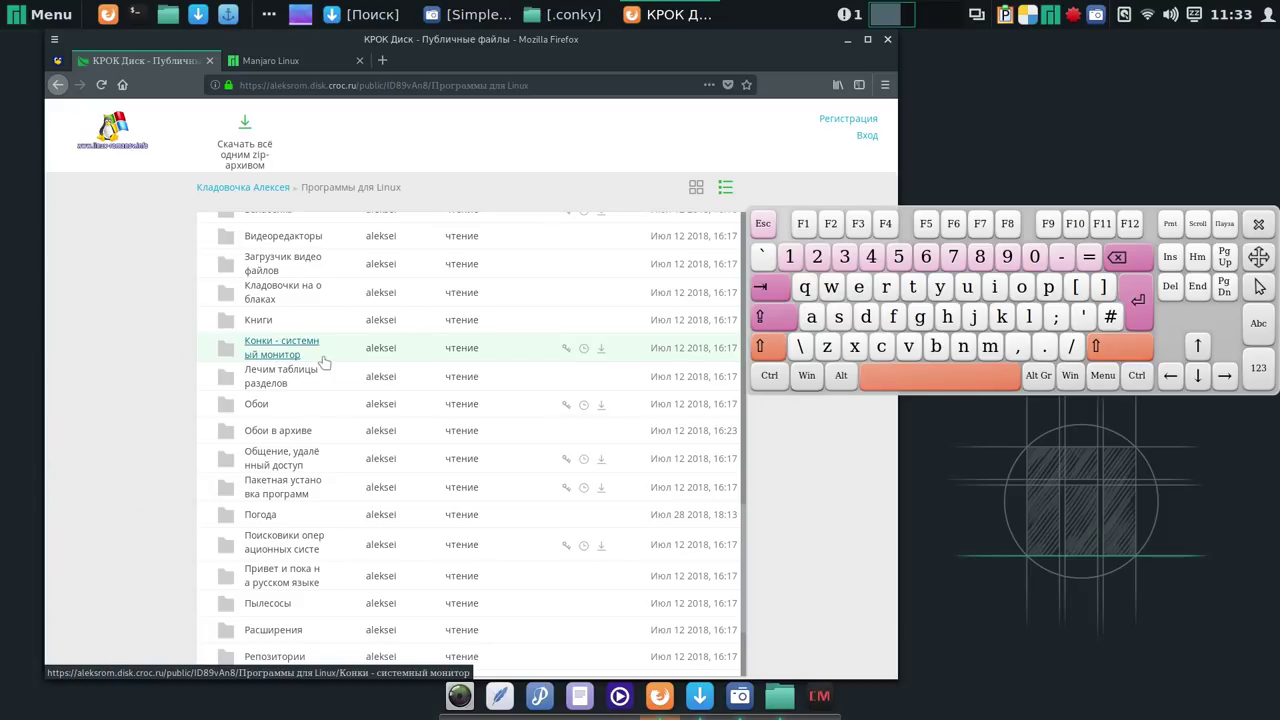
{"action": "left_click", "coordinate": [288, 350]}
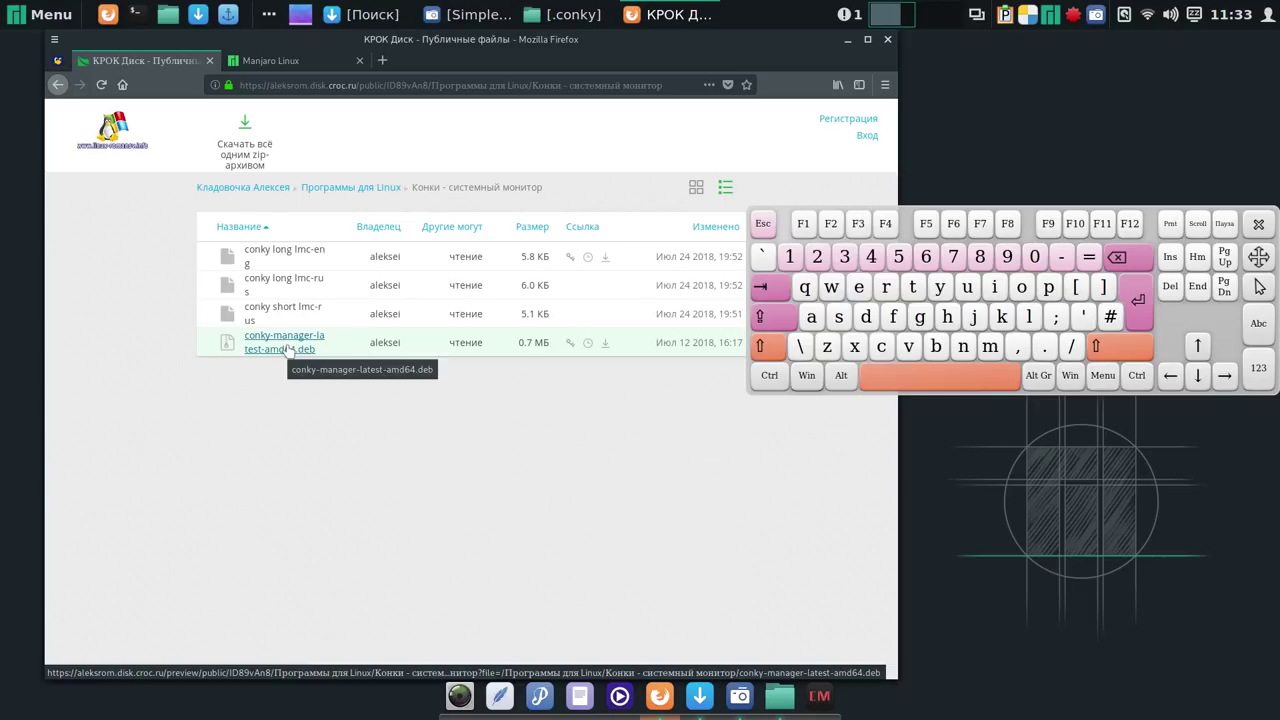
Download the conky long lmc-eng file from the shared folder and save it.
{"action": "right_click", "coordinate": [298, 260]}
{"action": "right_click", "coordinate": [298, 261]}
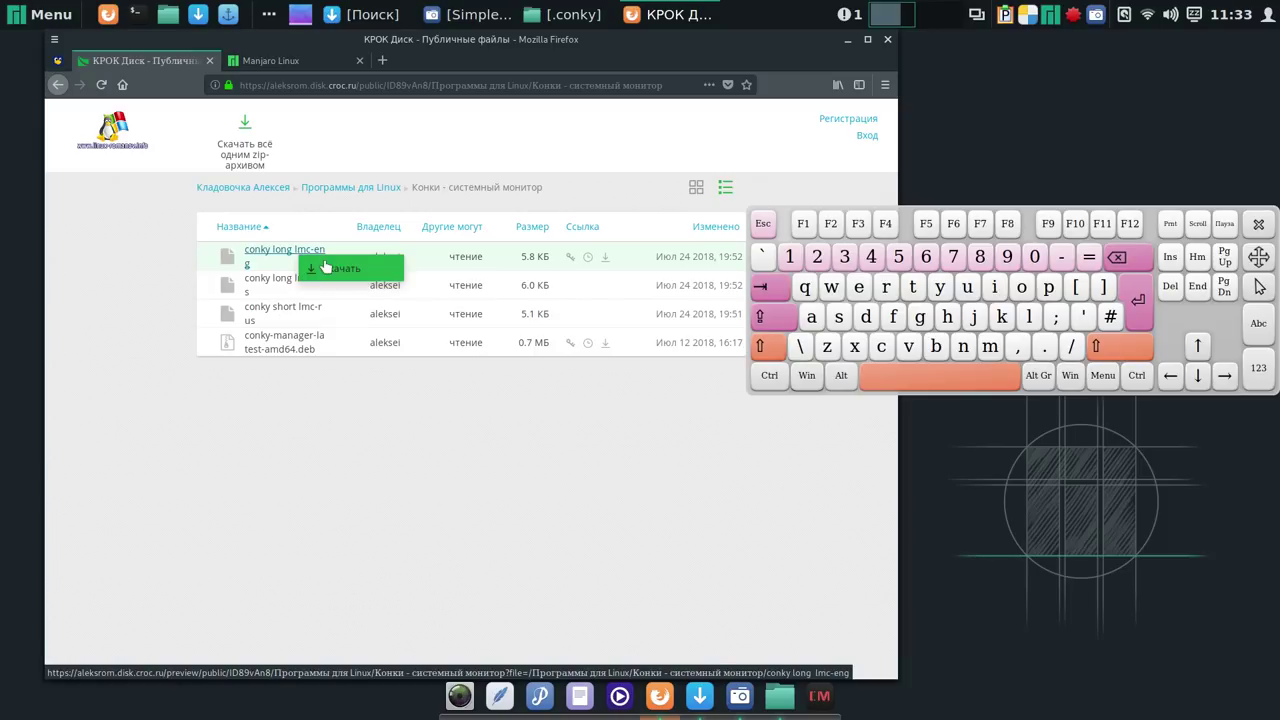
{"action": "left_click", "coordinate": [324, 266]}
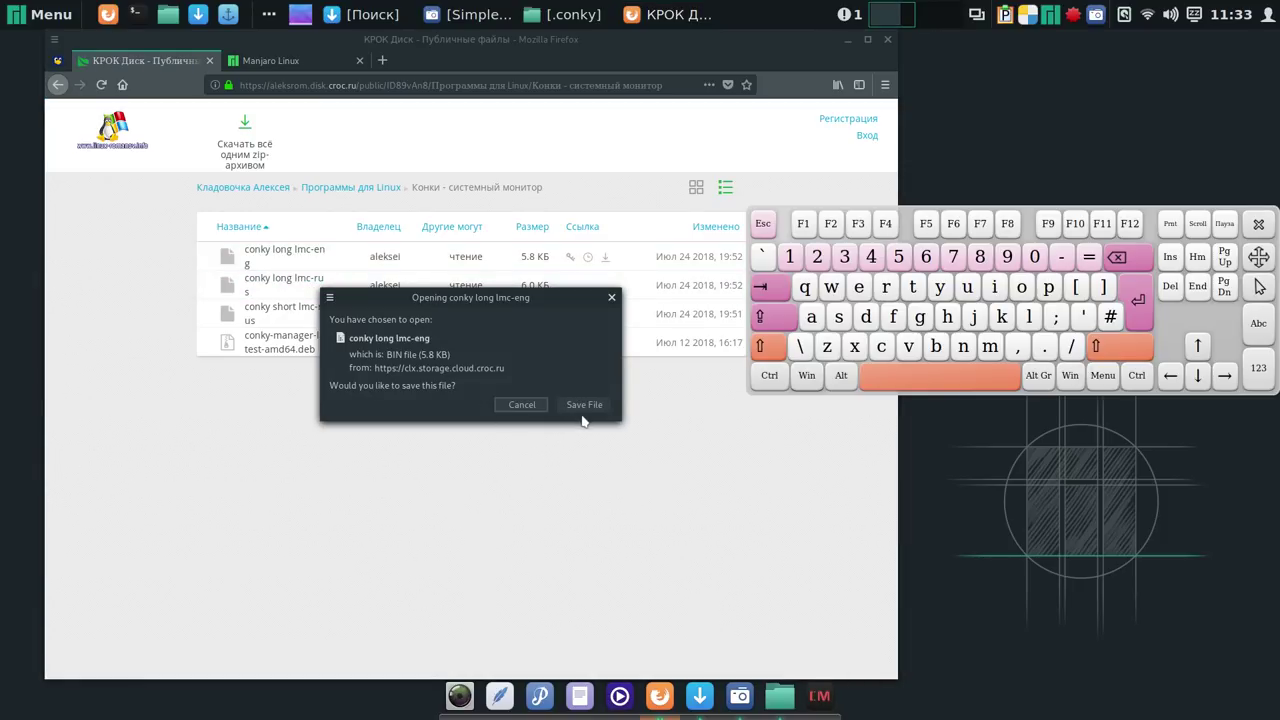
{"action": "left_click", "coordinate": [584, 405]}
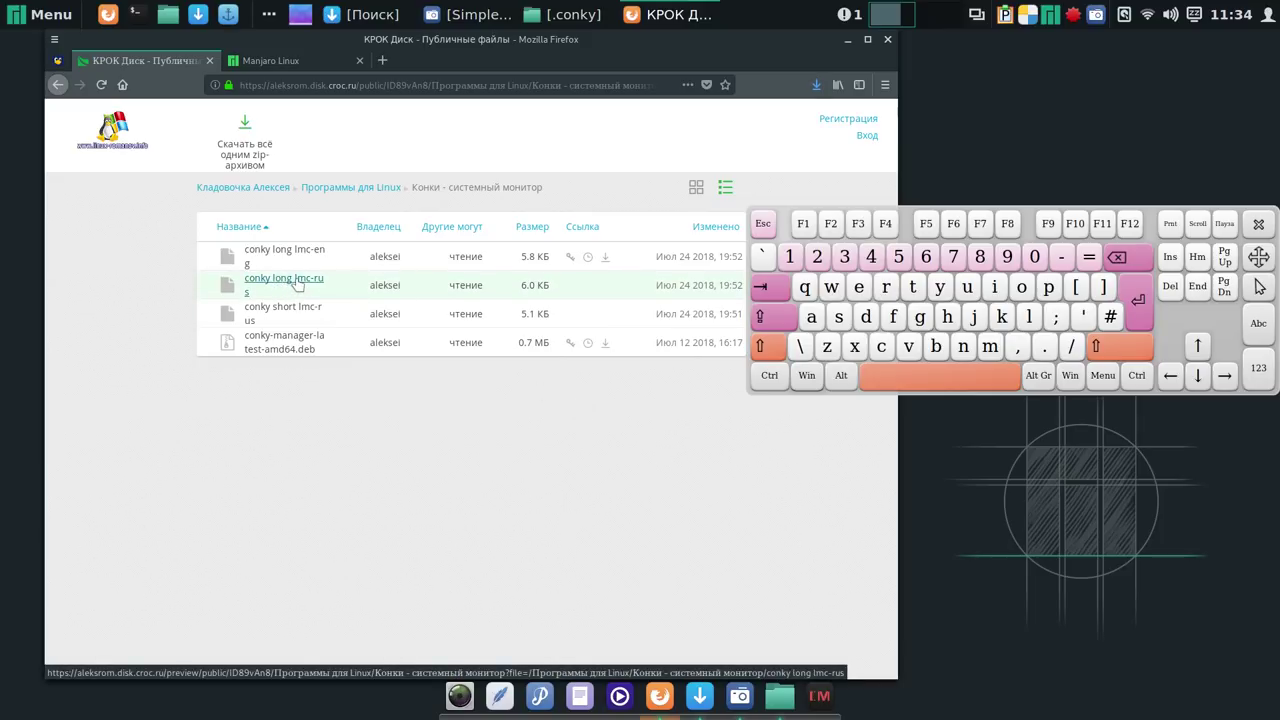
Download and save the conky long lmc-rus and conky short lmc-rus files.
{"action": "left_click_drag", "start_coordinate": [297, 285], "coordinate": [342, 296]}
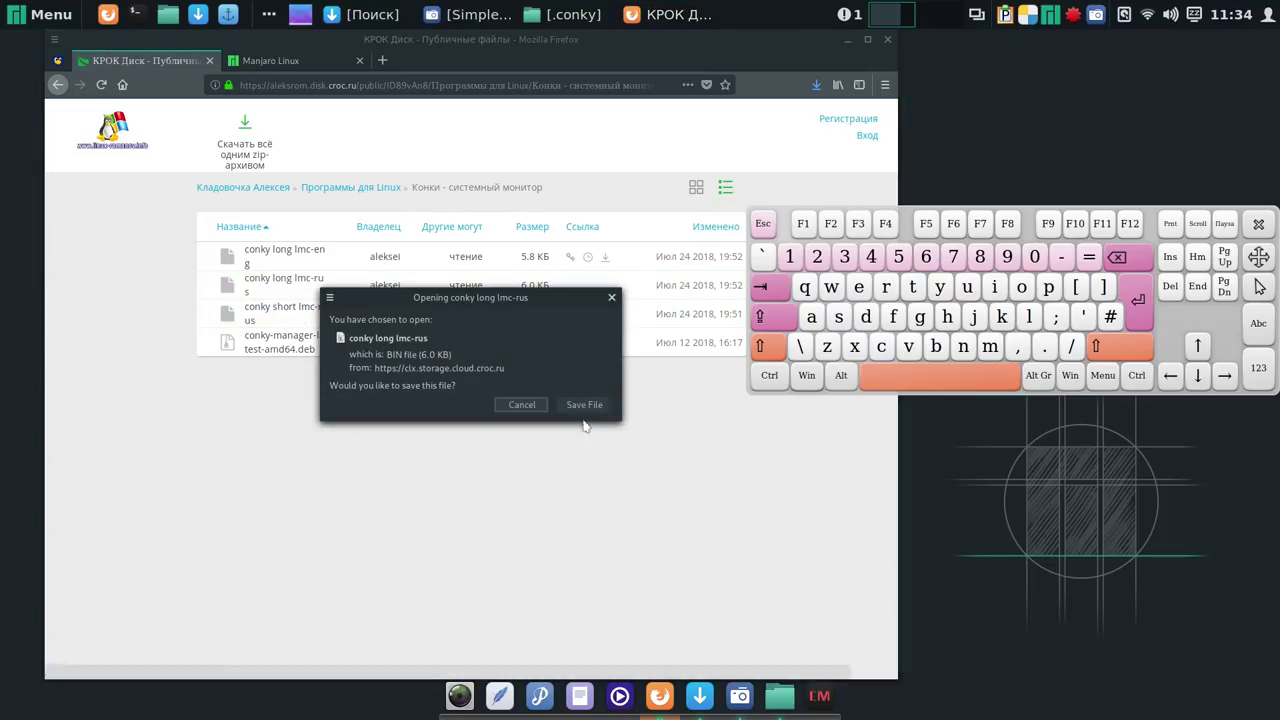
{"action": "left_click", "coordinate": [583, 405]}
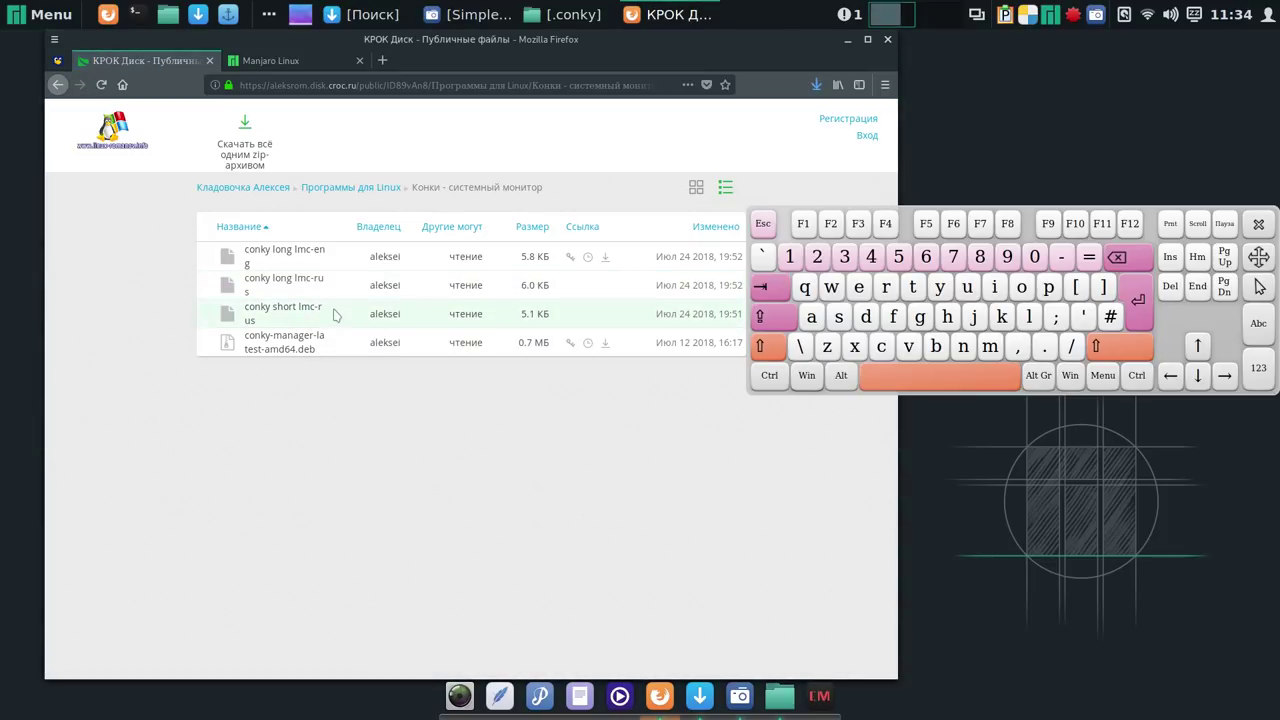
{"action": "left_click_drag", "start_coordinate": [309, 311], "coordinate": [337, 322]}
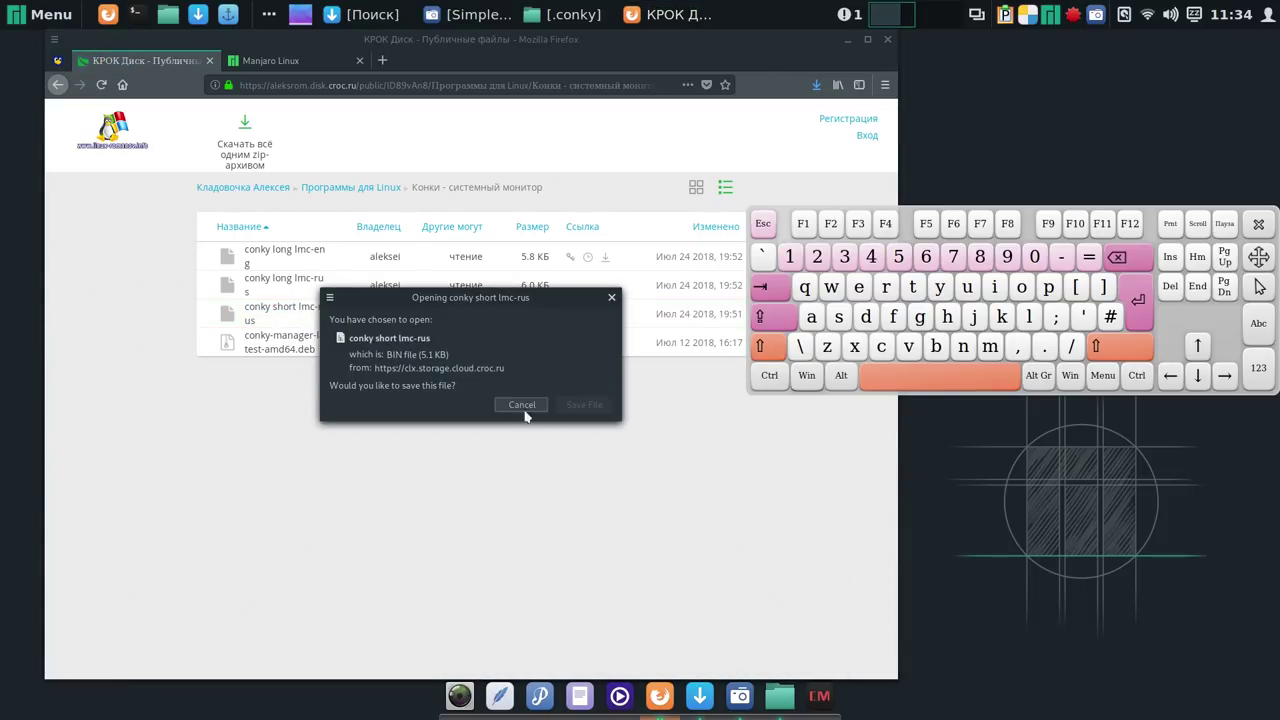
{"action": "left_click", "coordinate": [585, 410]}
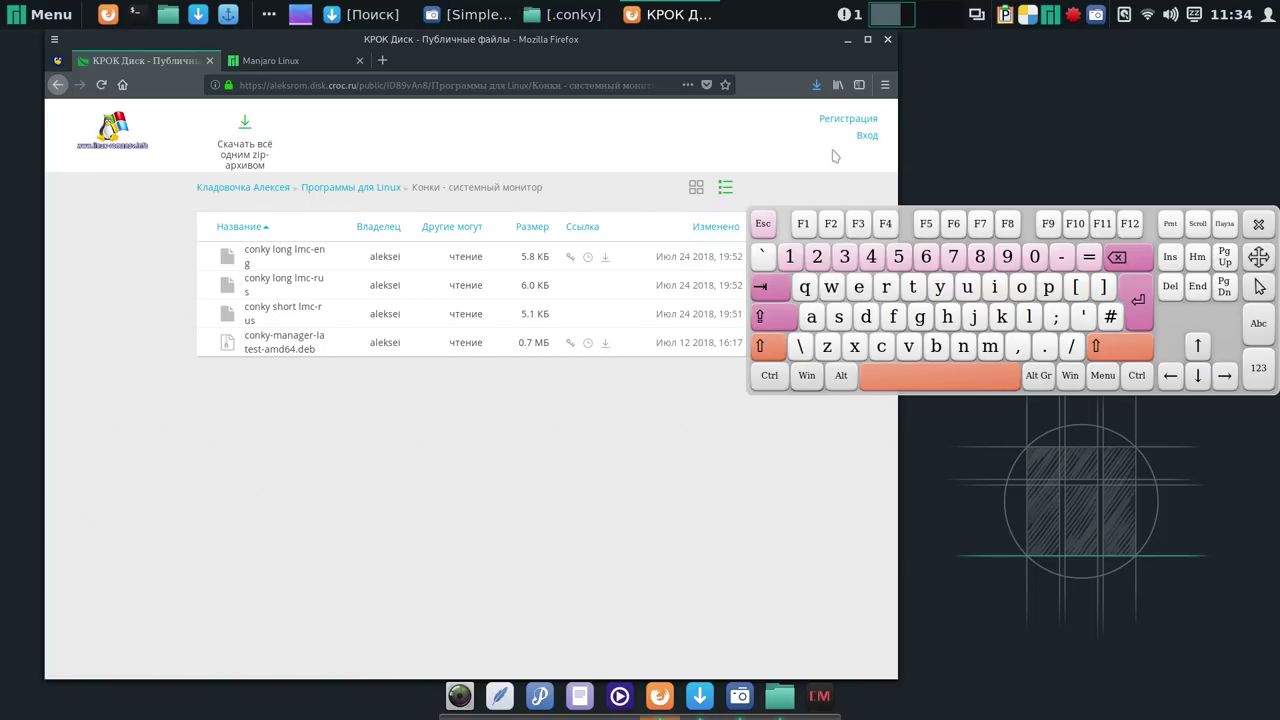
Open the folder containing the downloaded conky files, minimize Firefox and move the Загрузки window clear of the on-screen keyboard.
{"action": "left_click", "coordinate": [817, 85]}
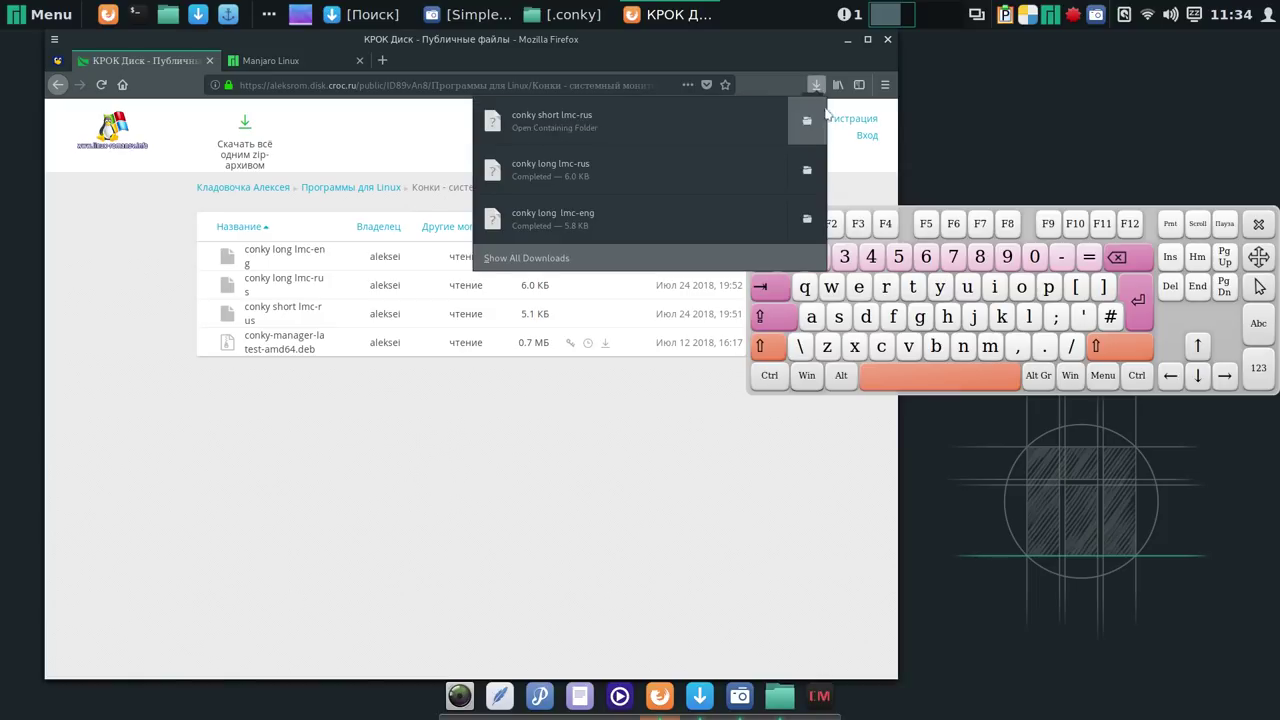
{"action": "left_click", "coordinate": [807, 124]}
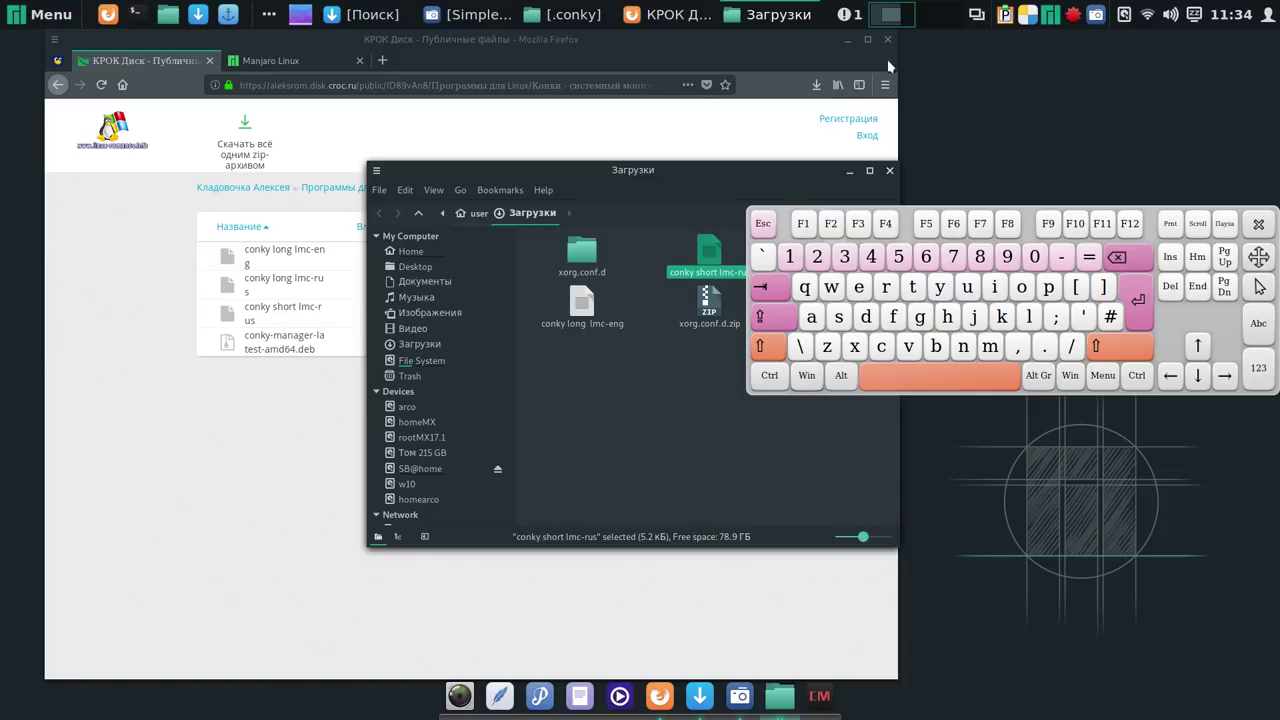
{"action": "left_click", "coordinate": [849, 40]}
{"action": "left_click_drag", "start_coordinate": [799, 176], "coordinate": [605, 124]}
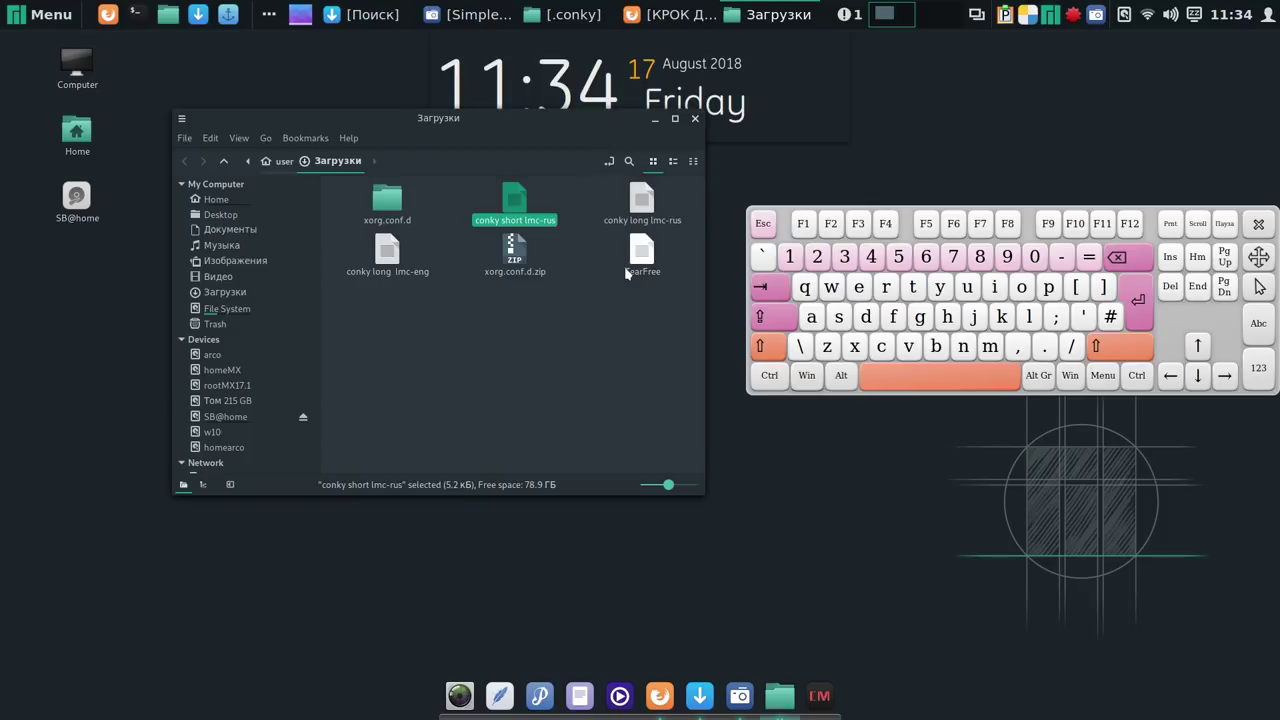
Permanently delete xorg.conf.d.zip, the TearFree file and the xorg.conf.d folder from Загрузки.
{"action": "left_click", "coordinate": [515, 252]}
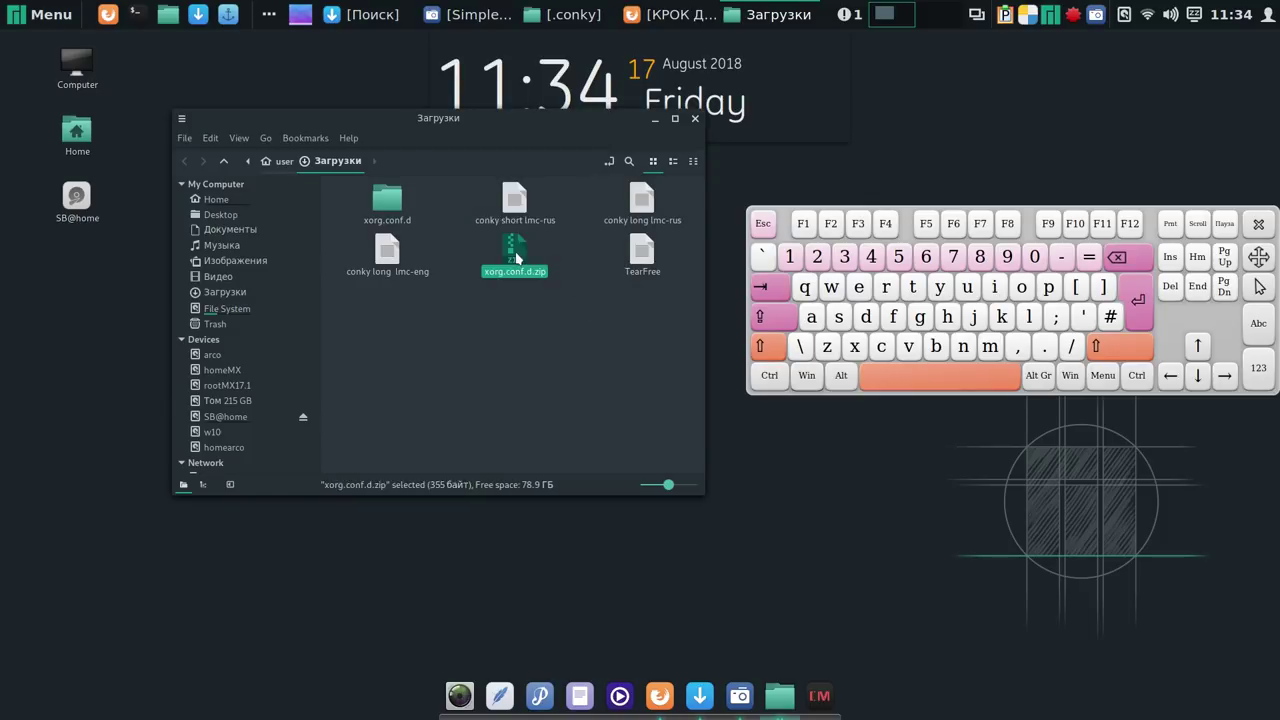
{"action": "right_click", "coordinate": [517, 258]}
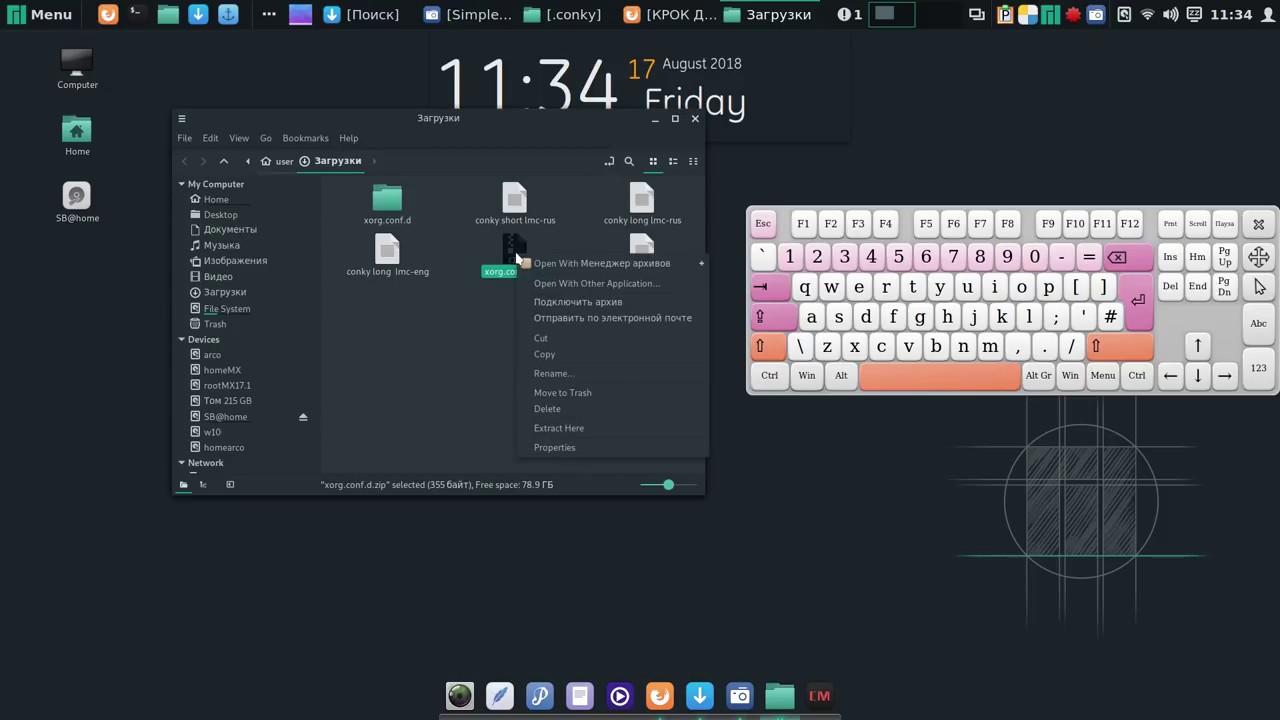
{"action": "left_click", "coordinate": [563, 413]}
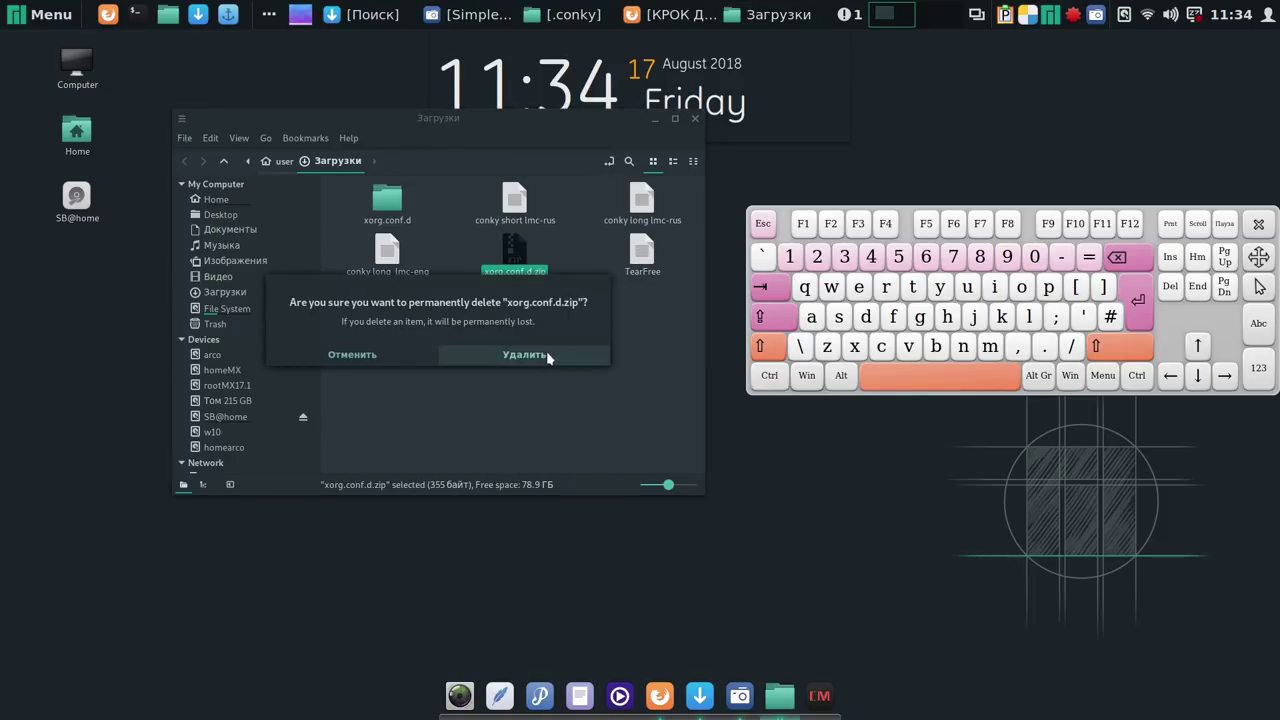
{"action": "left_click", "coordinate": [549, 359]}
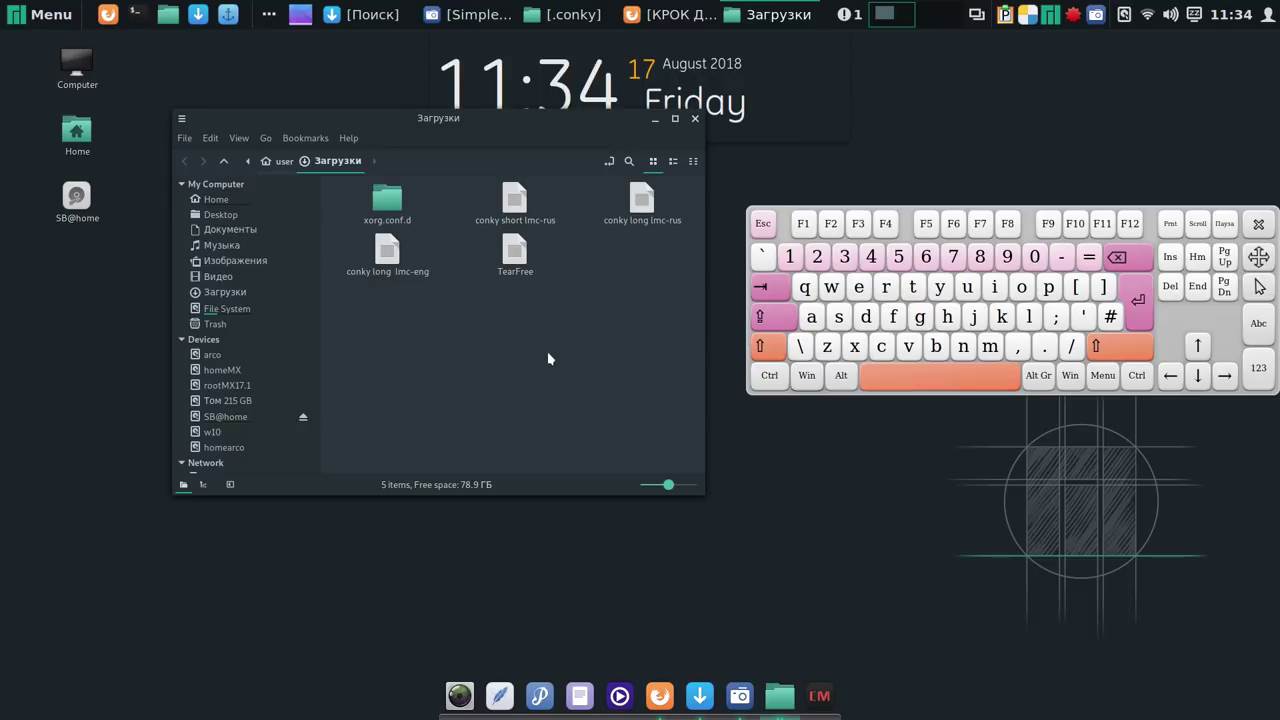
{"action": "right_click", "coordinate": [516, 258]}
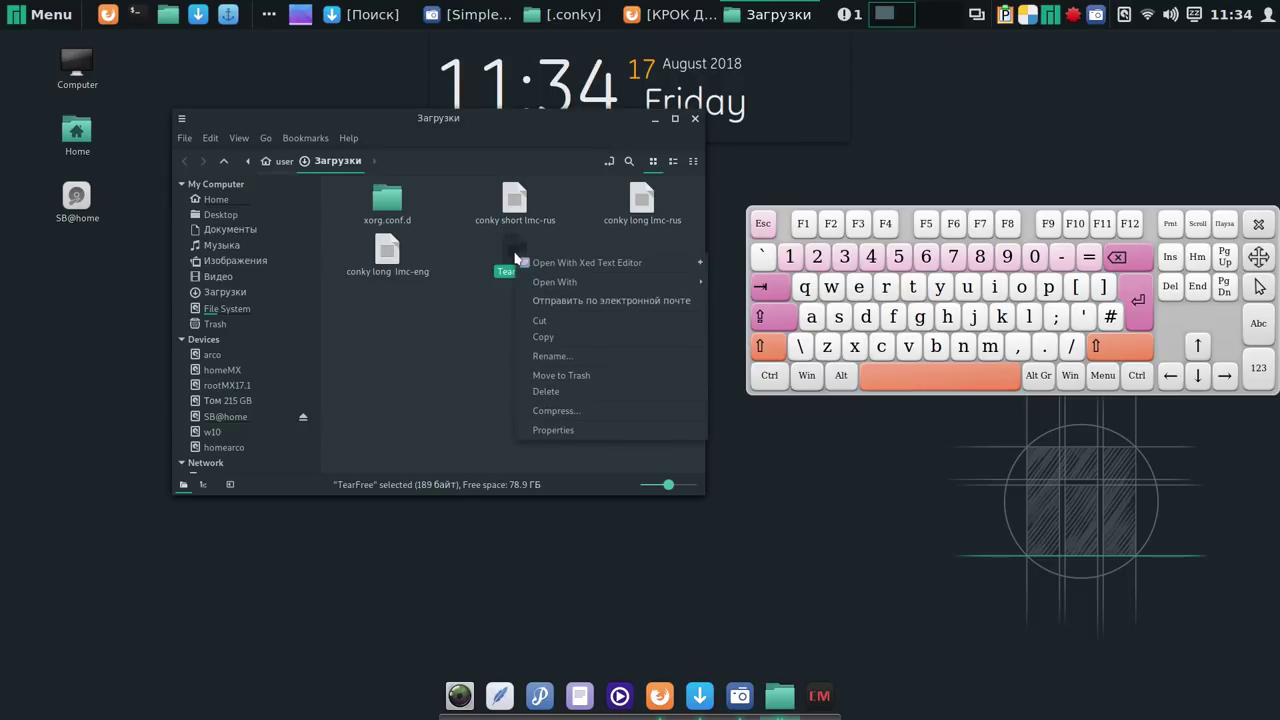
{"action": "left_click", "coordinate": [558, 391]}
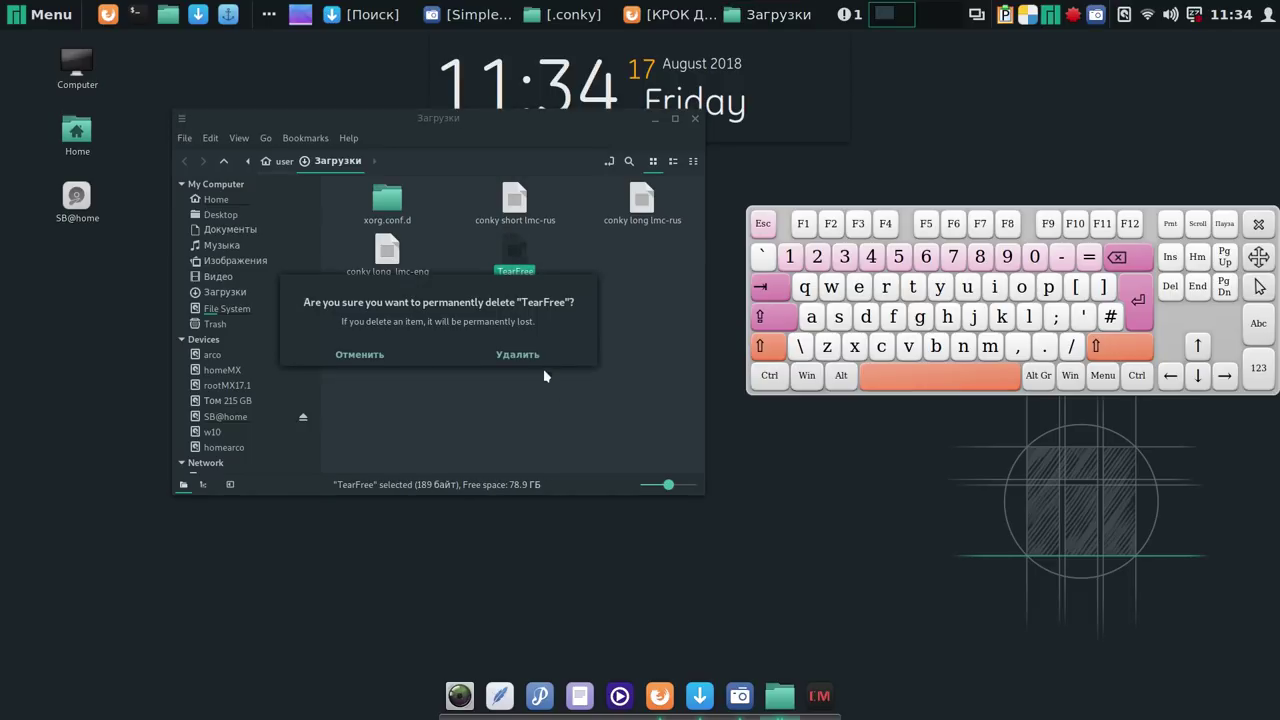
{"action": "left_click", "coordinate": [534, 357]}
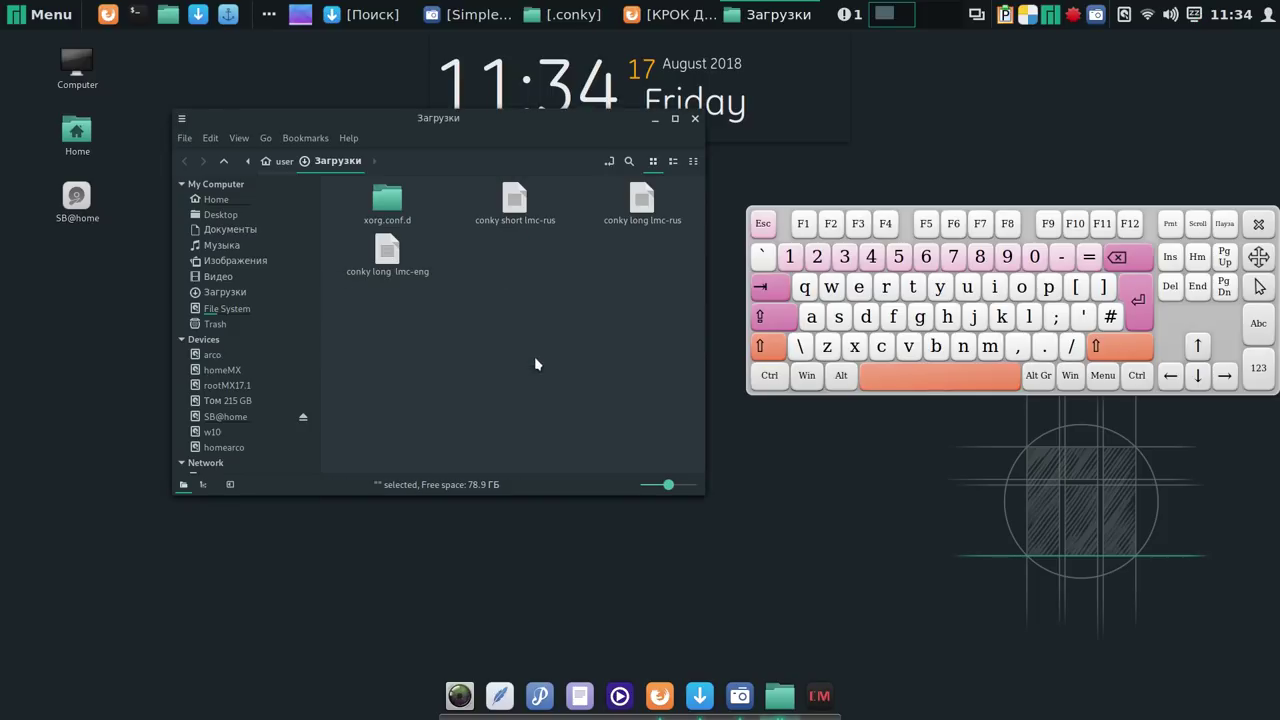
{"action": "right_click", "coordinate": [399, 207]}
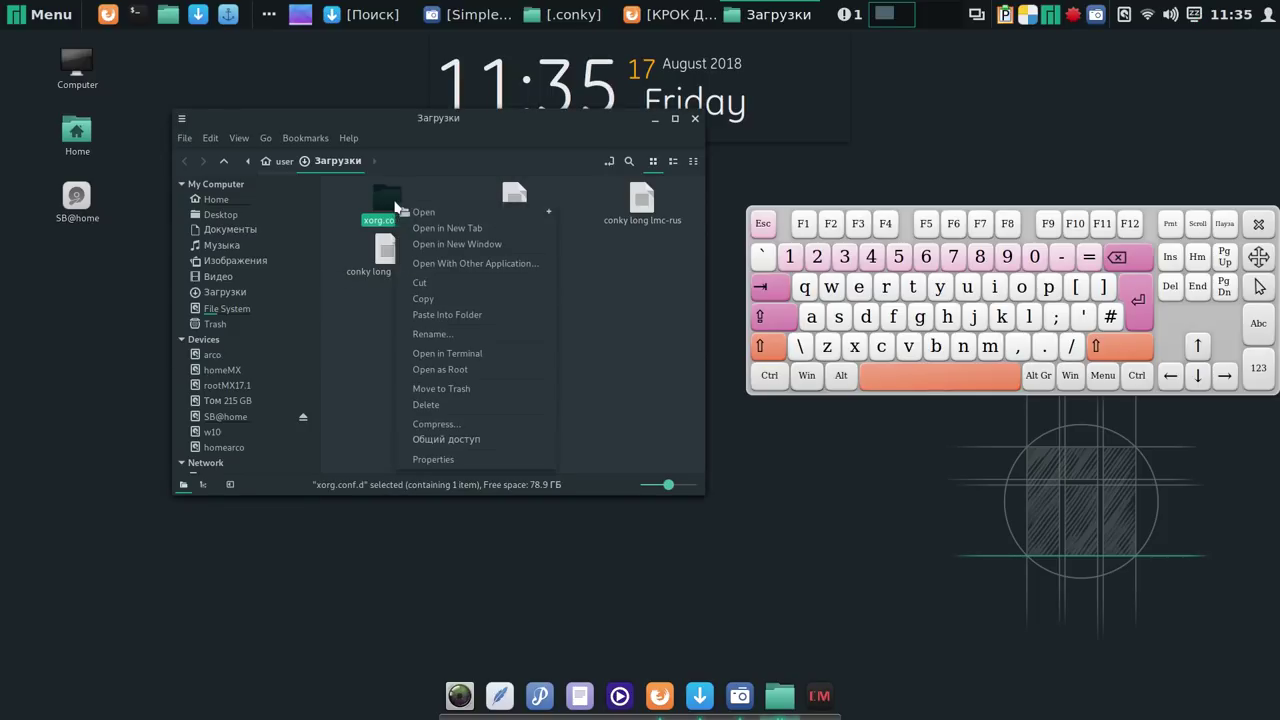
{"action": "left_click", "coordinate": [453, 404]}
{"action": "left_click", "coordinate": [526, 357]}
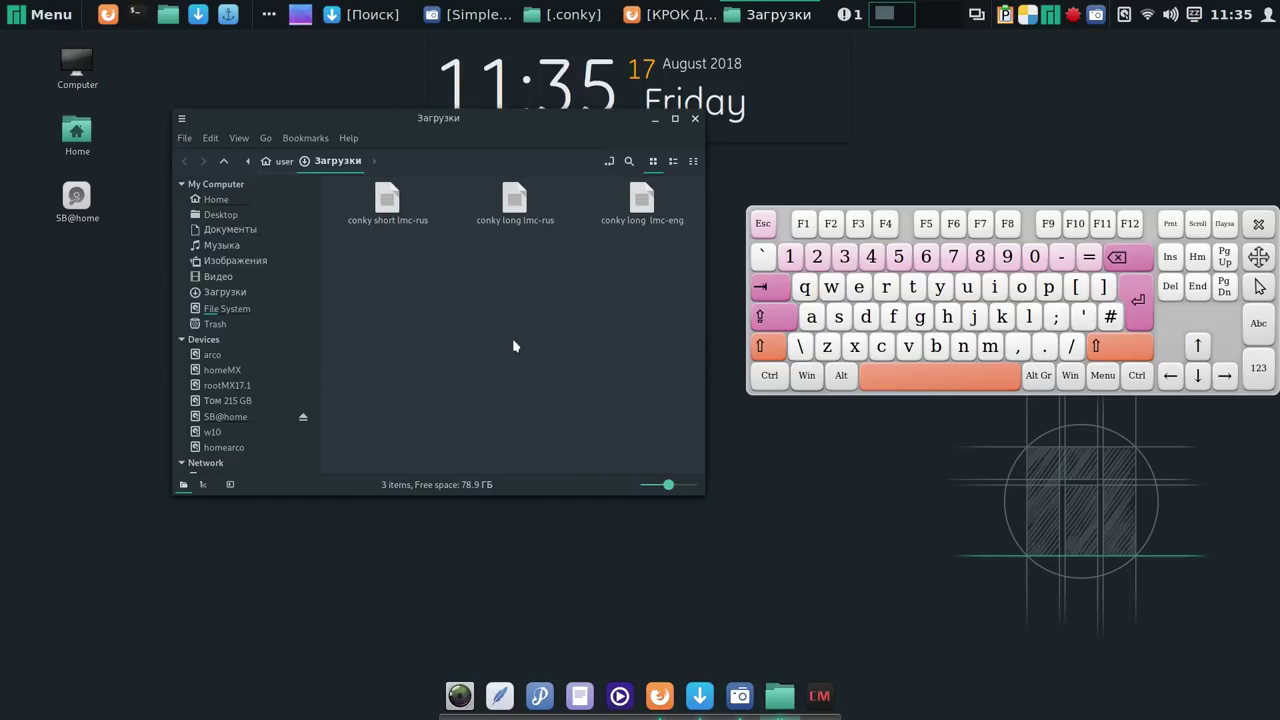
Move the three conky lmc files from Загрузки into the .conky folder, and clear both file windows off the desktop.
{"action": "left_click_drag", "start_coordinate": [336, 200], "coordinate": [634, 203]}
{"action": "right_click", "coordinate": [634, 203]}
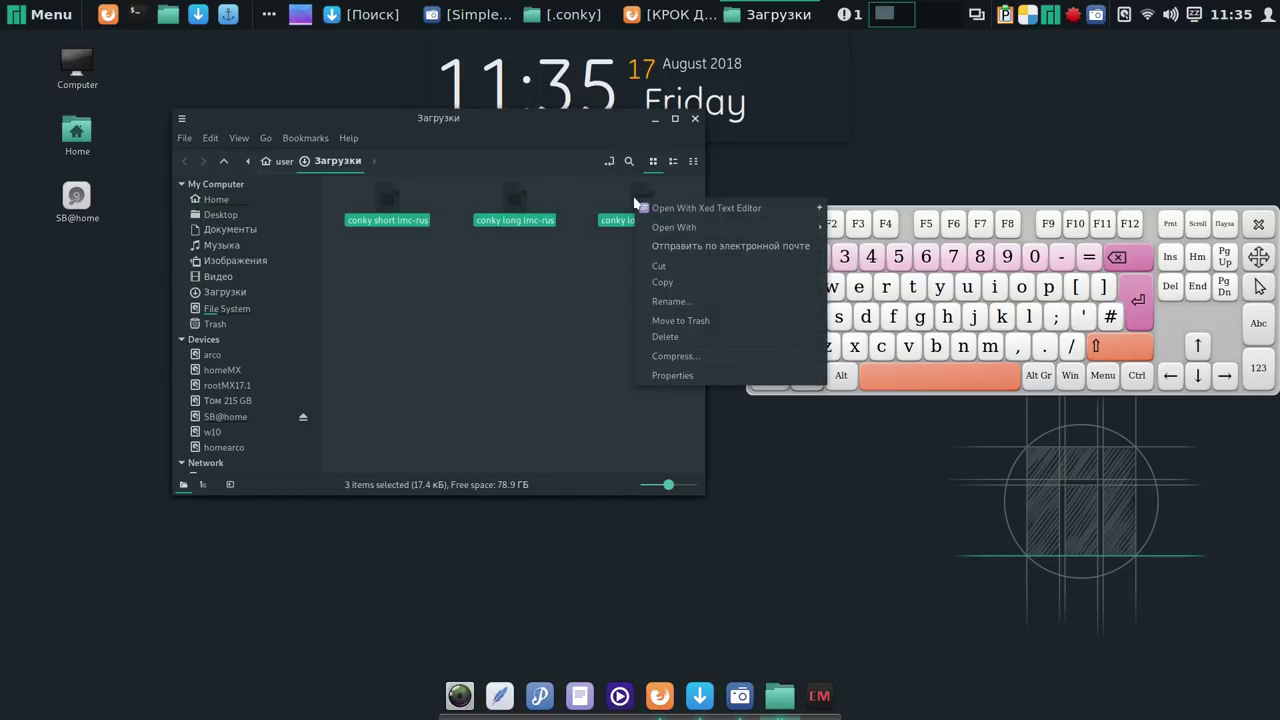
{"action": "left_click", "coordinate": [673, 267]}
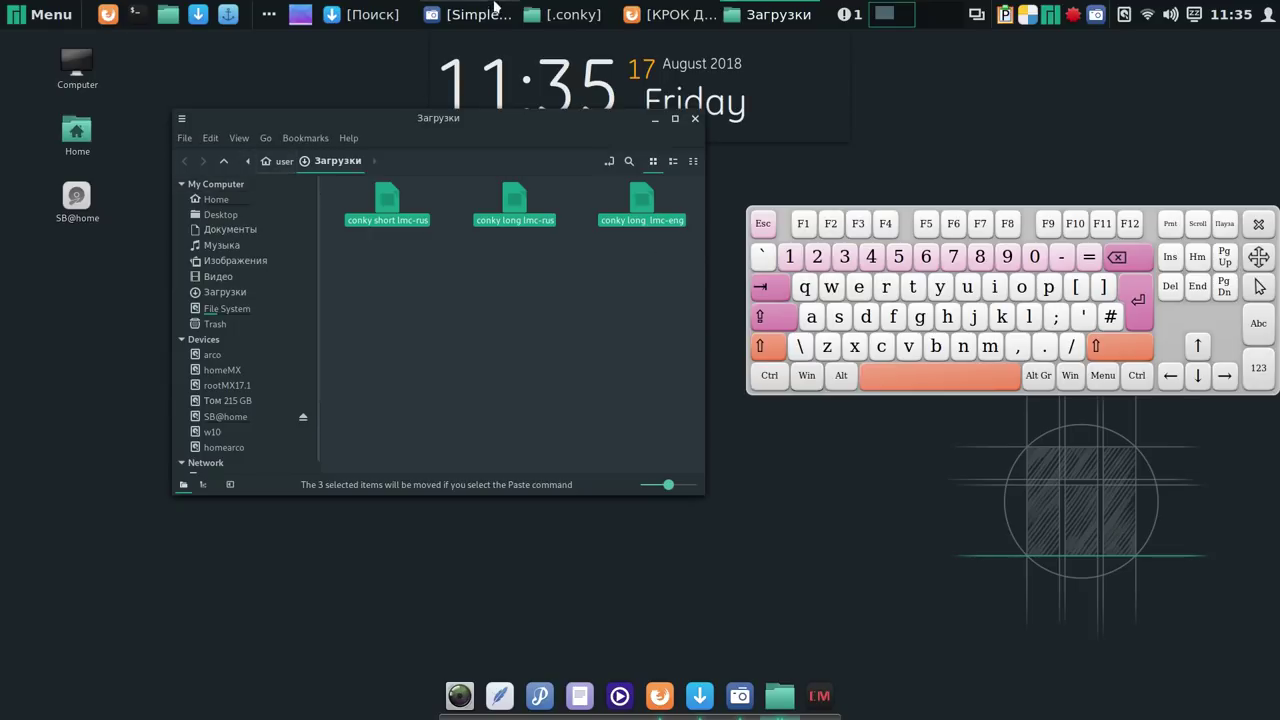
{"action": "left_click", "coordinate": [563, 15]}
{"action": "right_click", "coordinate": [426, 312]}
{"action": "left_click", "coordinate": [466, 441]}
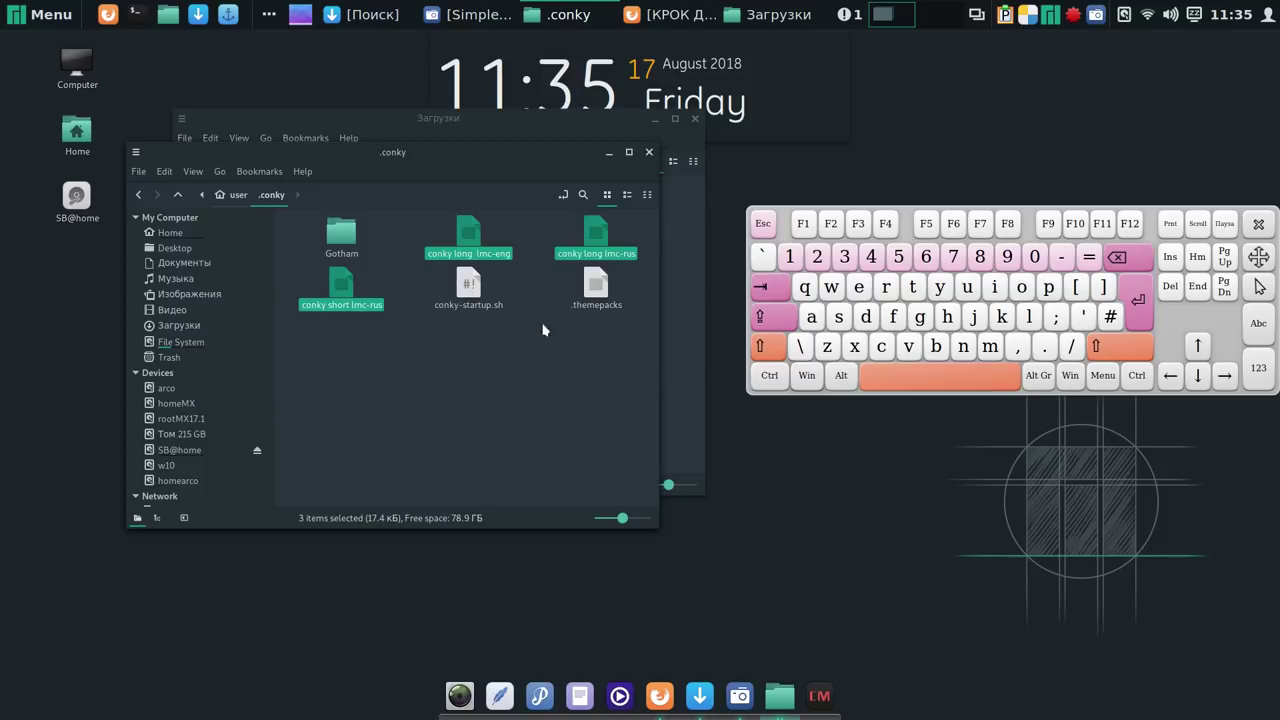
{"action": "left_click", "coordinate": [648, 153]}
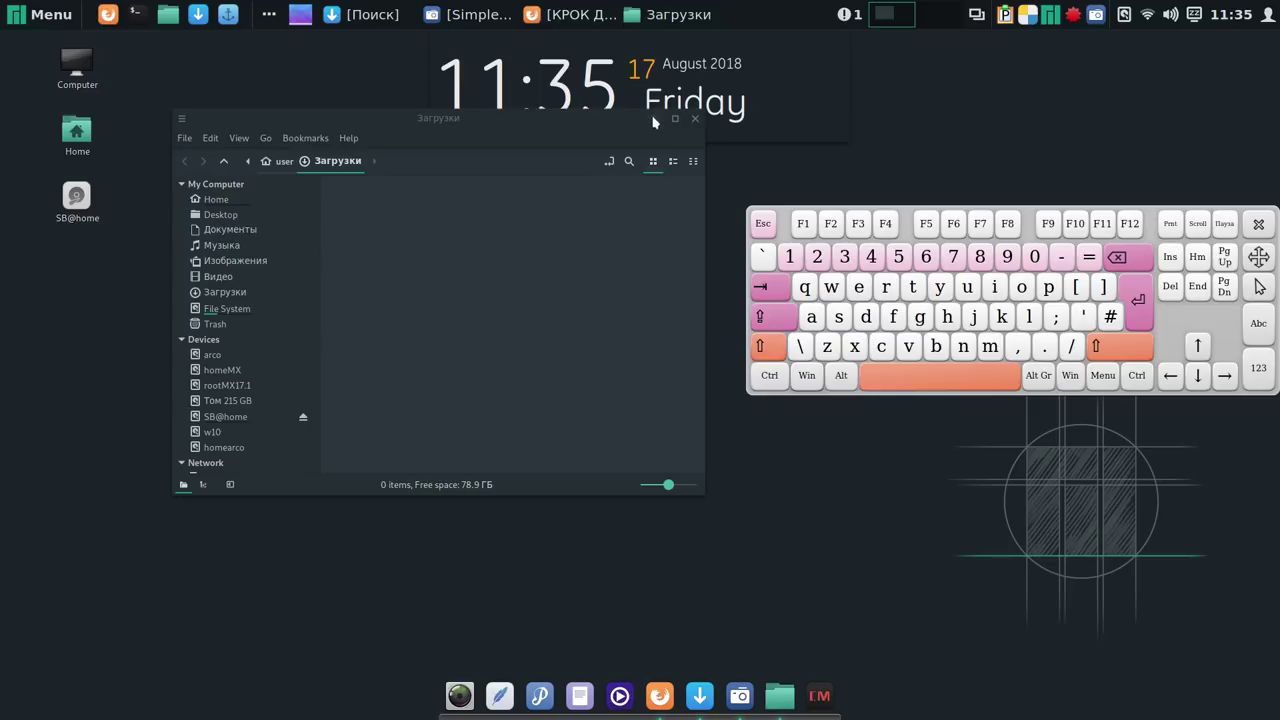
{"action": "left_click", "coordinate": [654, 121]}
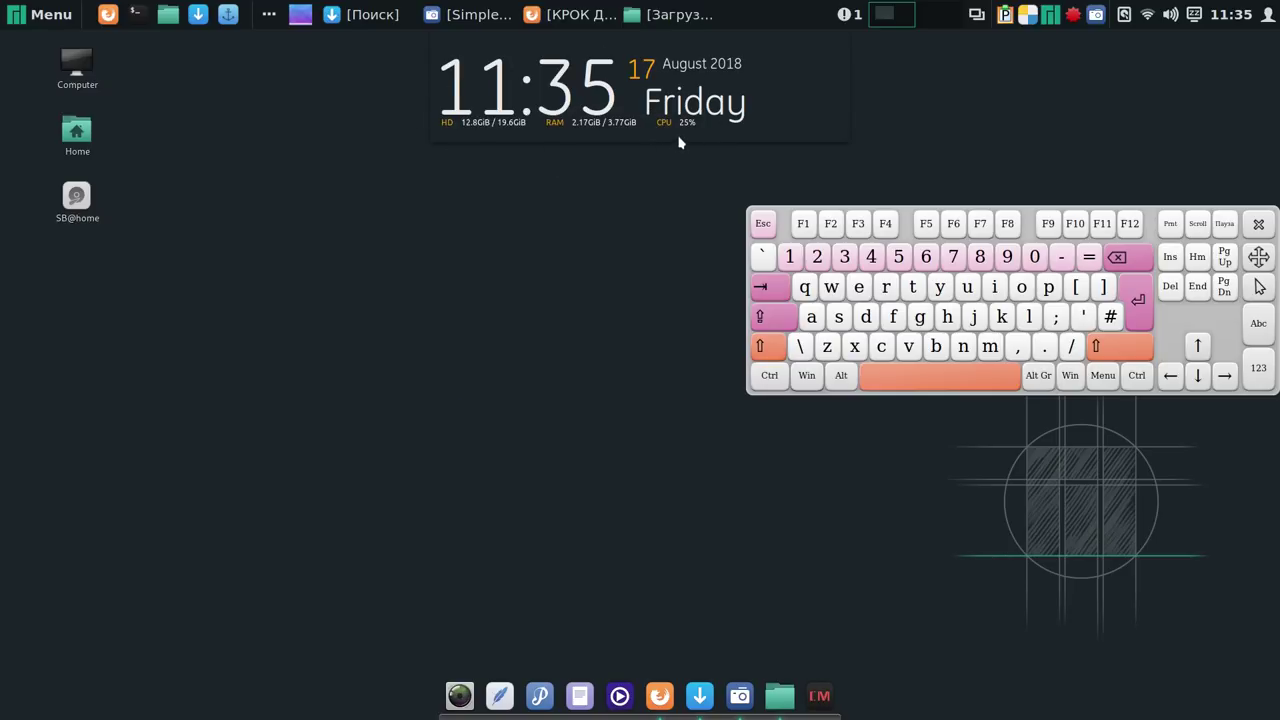
In Conky Manager, disable the Gotham widget and enable conky long lmc-rus, keeping the desktop widget uncovered by the on-screen keyboard.
{"action": "left_click", "coordinate": [819, 694]}
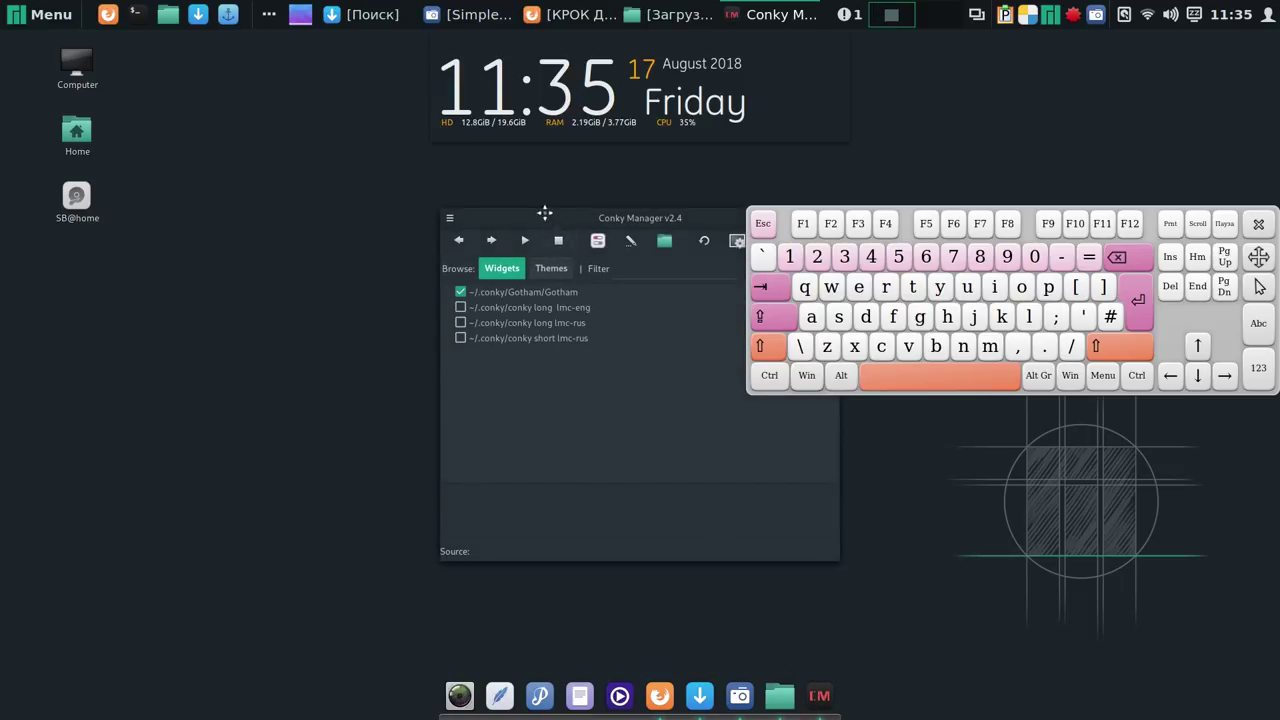
{"action": "left_click_drag", "start_coordinate": [543, 215], "coordinate": [357, 171]}
{"action": "left_click", "coordinate": [274, 248]}
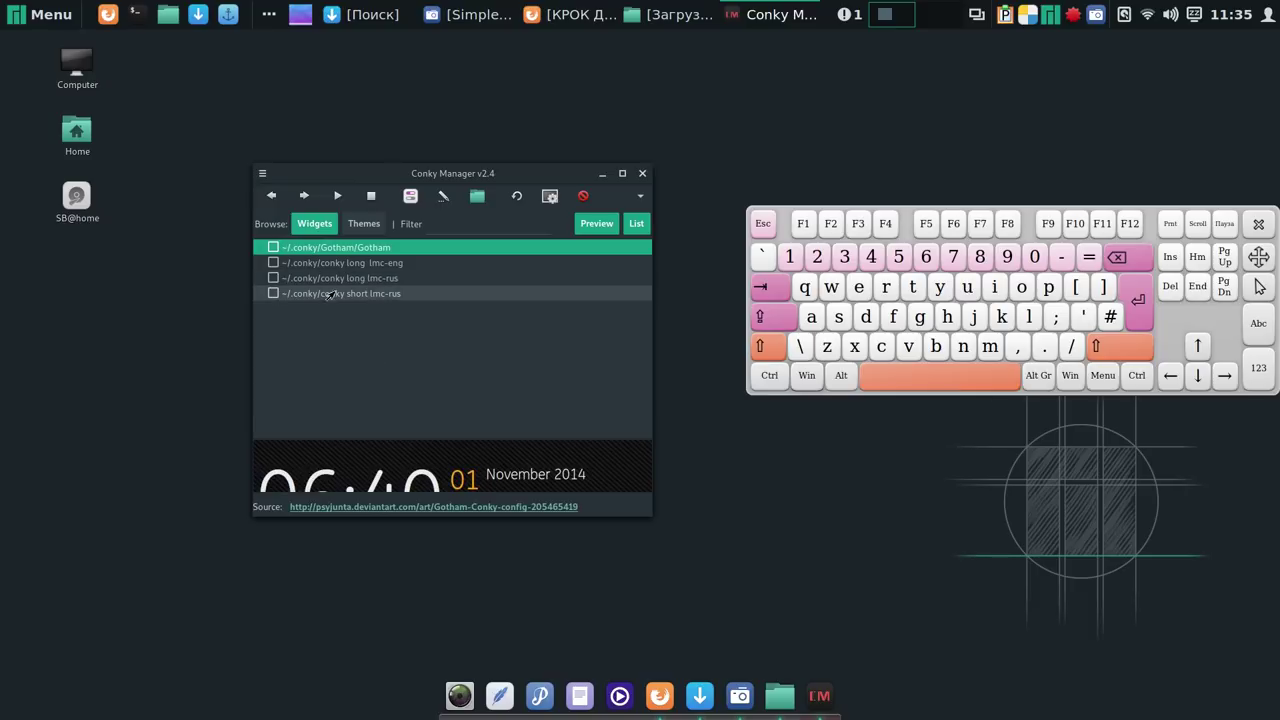
{"action": "left_click", "coordinate": [273, 278]}
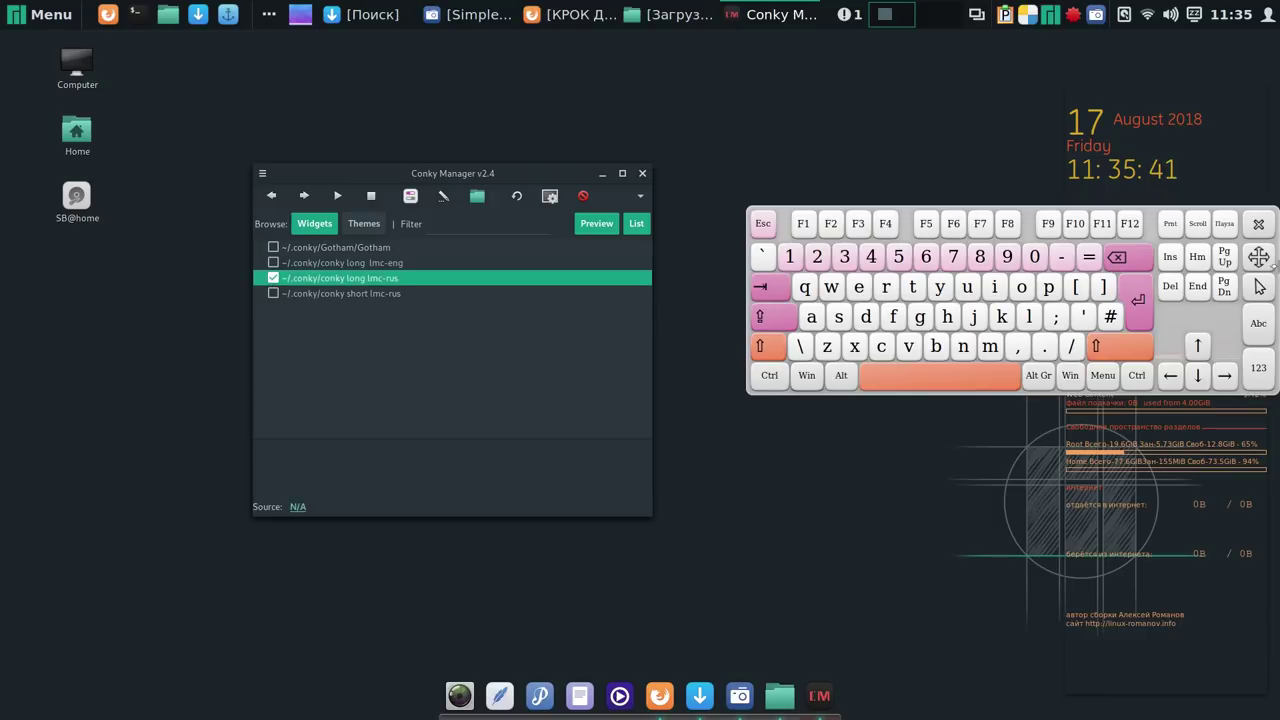
{"action": "left_click", "coordinate": [1257, 227]}
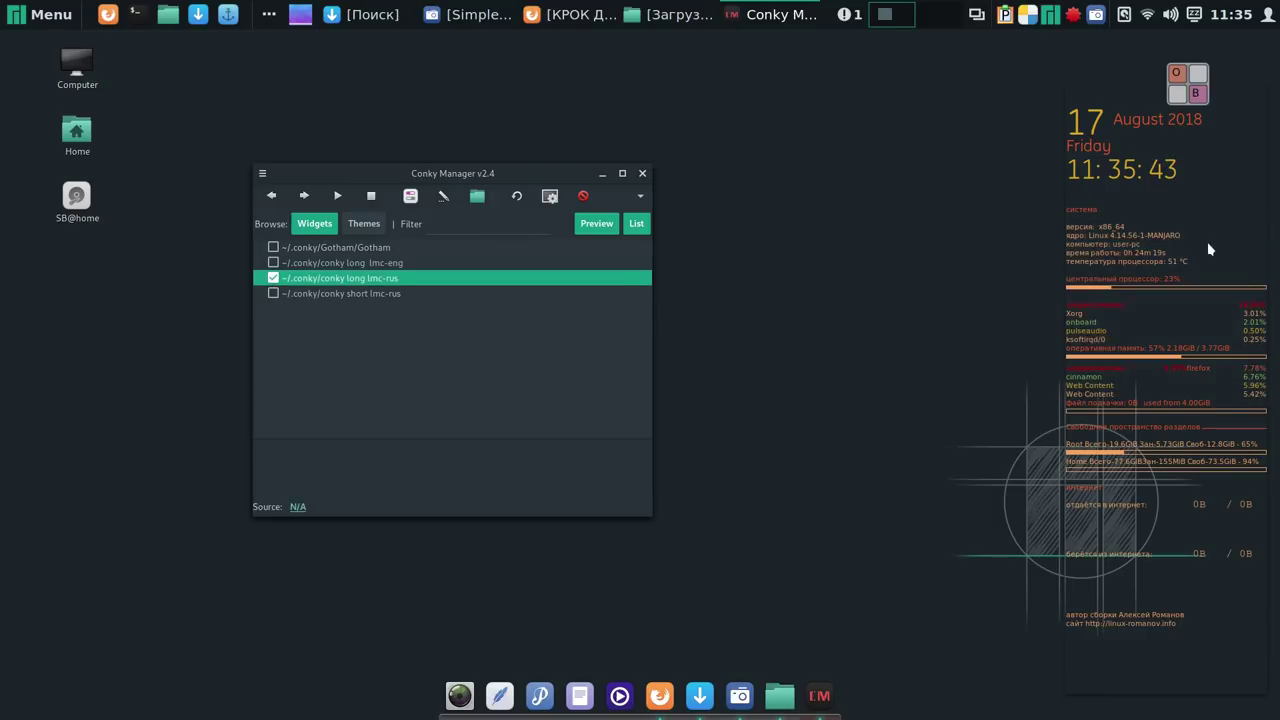
{"action": "left_click_drag", "start_coordinate": [558, 177], "coordinate": [912, 95]}
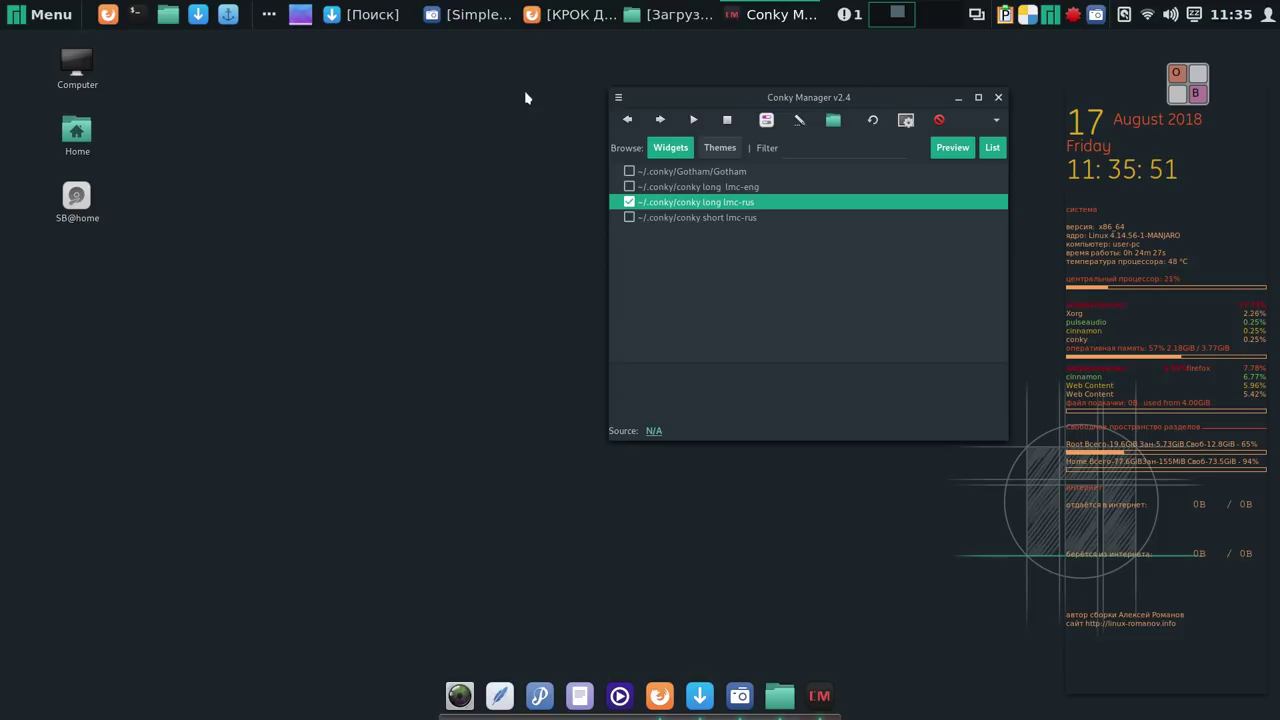
Open a terminal, place it beside the Conky Manager window and bring back the on-screen keyboard.
{"action": "left_click", "coordinate": [137, 15]}
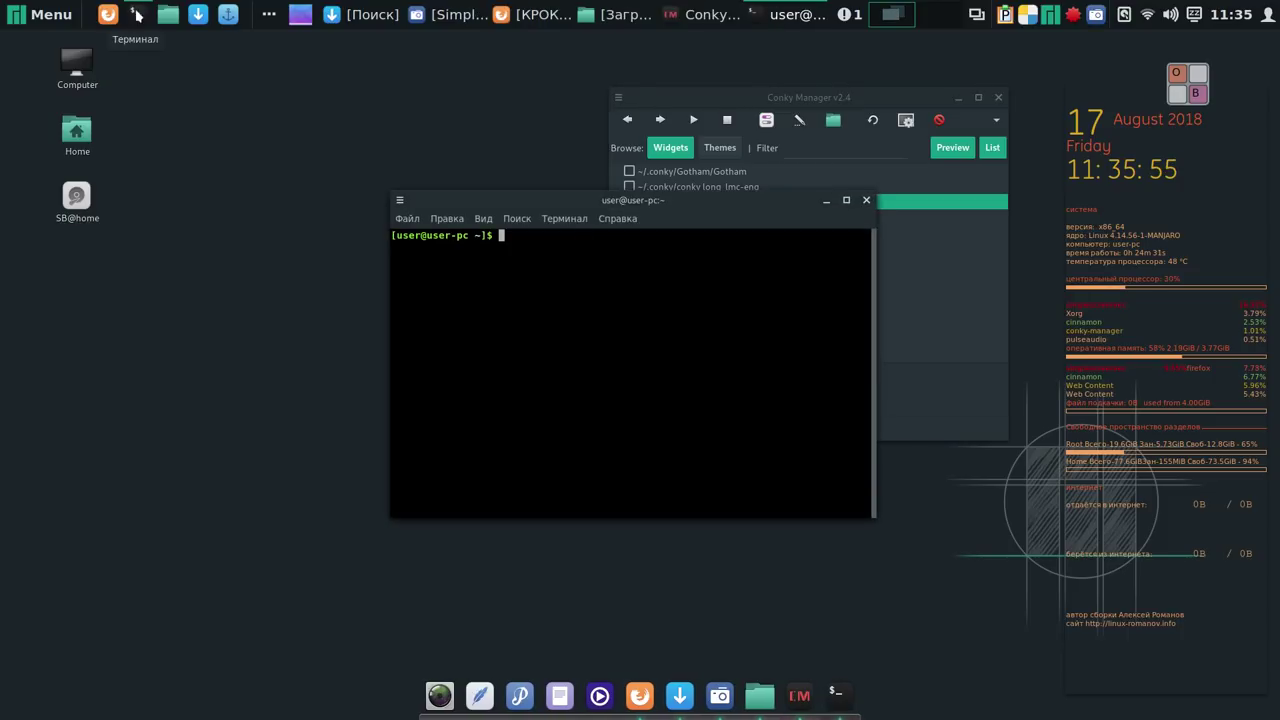
{"action": "left_click_drag", "start_coordinate": [474, 200], "coordinate": [194, 84]}
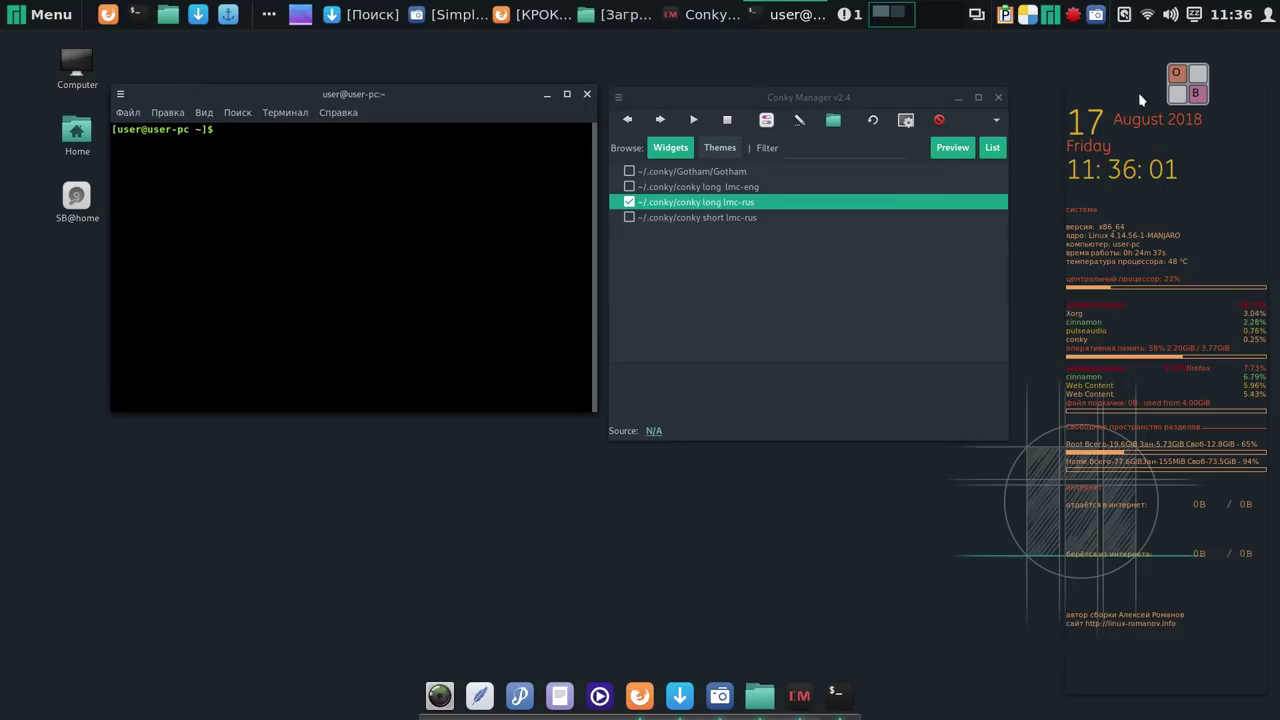
{"action": "left_click", "coordinate": [1192, 92]}
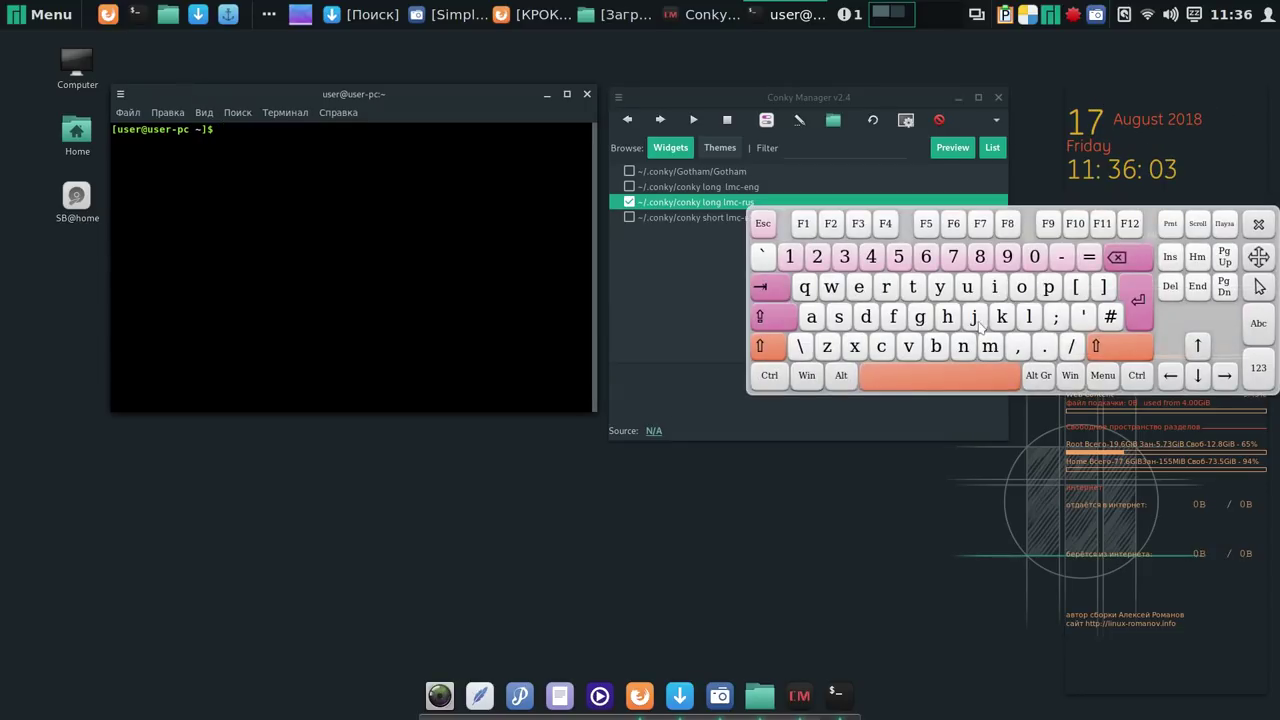
Try to list the network interfaces with the ifconfig command.
{"action": "left_click", "coordinate": [995, 287]}
{"action": "left_click", "coordinate": [893, 316]}
{"action": "left_click", "coordinate": [882, 349]}
{"action": "left_click", "coordinate": [1021, 288]}
{"action": "left_click", "coordinate": [963, 350]}
{"action": "left_click", "coordinate": [893, 316]}
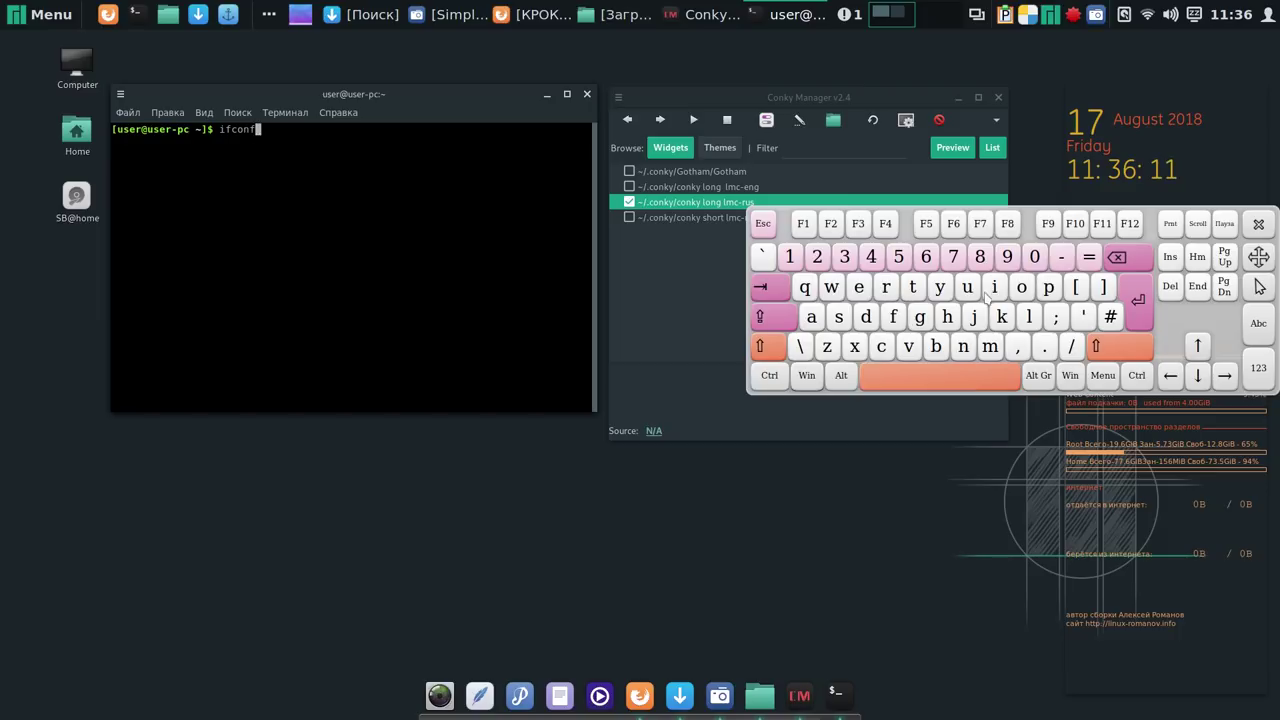
{"action": "left_click", "coordinate": [994, 288]}
{"action": "left_click", "coordinate": [920, 316]}
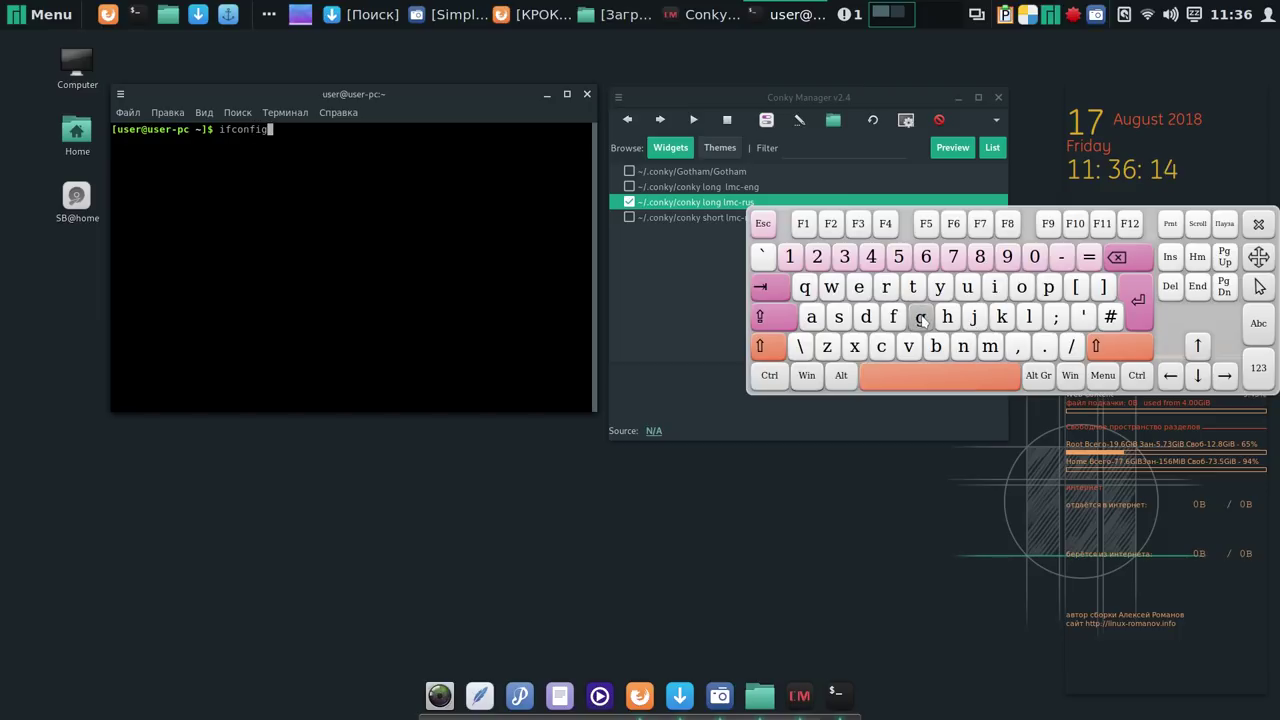
{"action": "left_click", "coordinate": [1138, 302]}
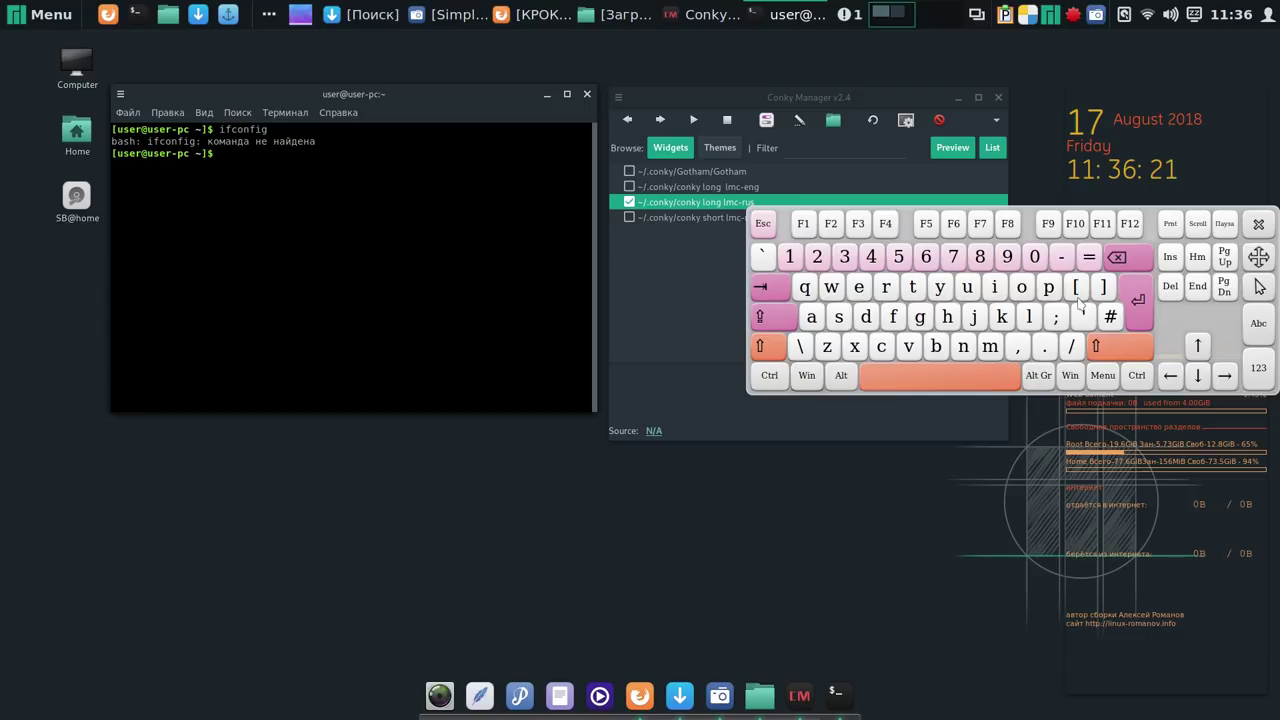
Run iwconfig in the terminal to look up the wireless interface's name.
{"action": "left_click", "coordinate": [994, 288]}
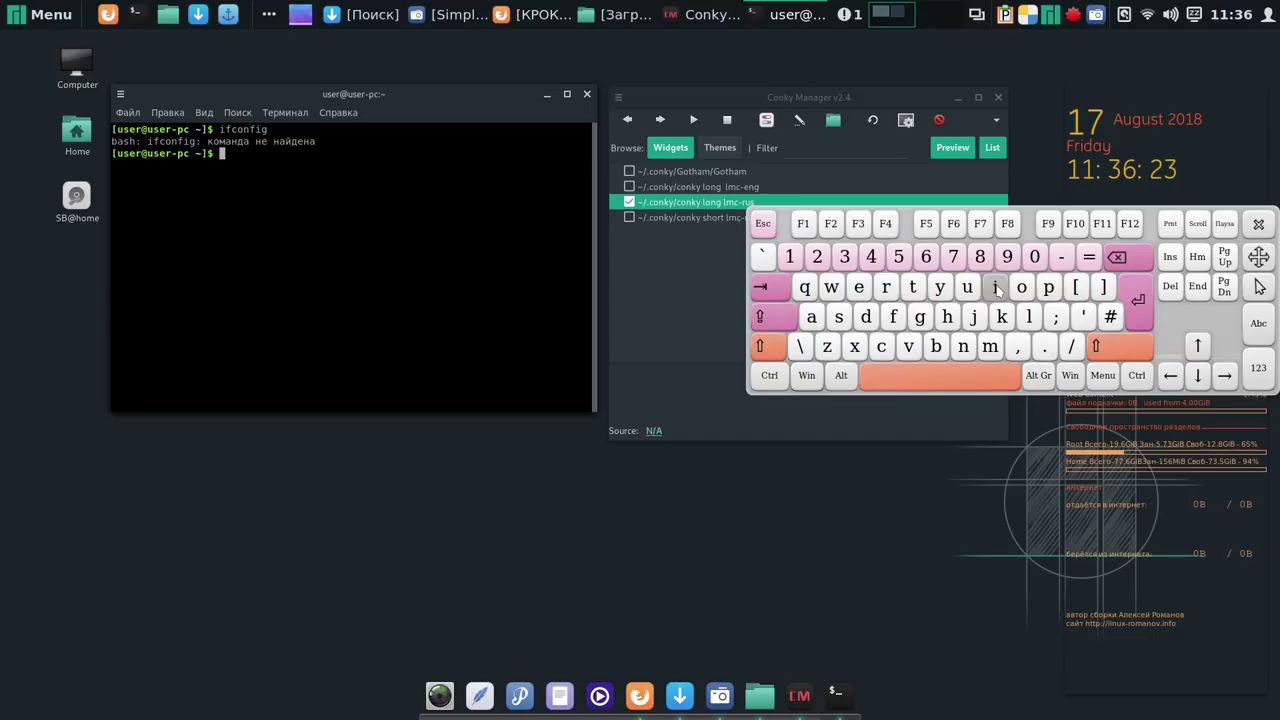
{"action": "left_click", "coordinate": [831, 288]}
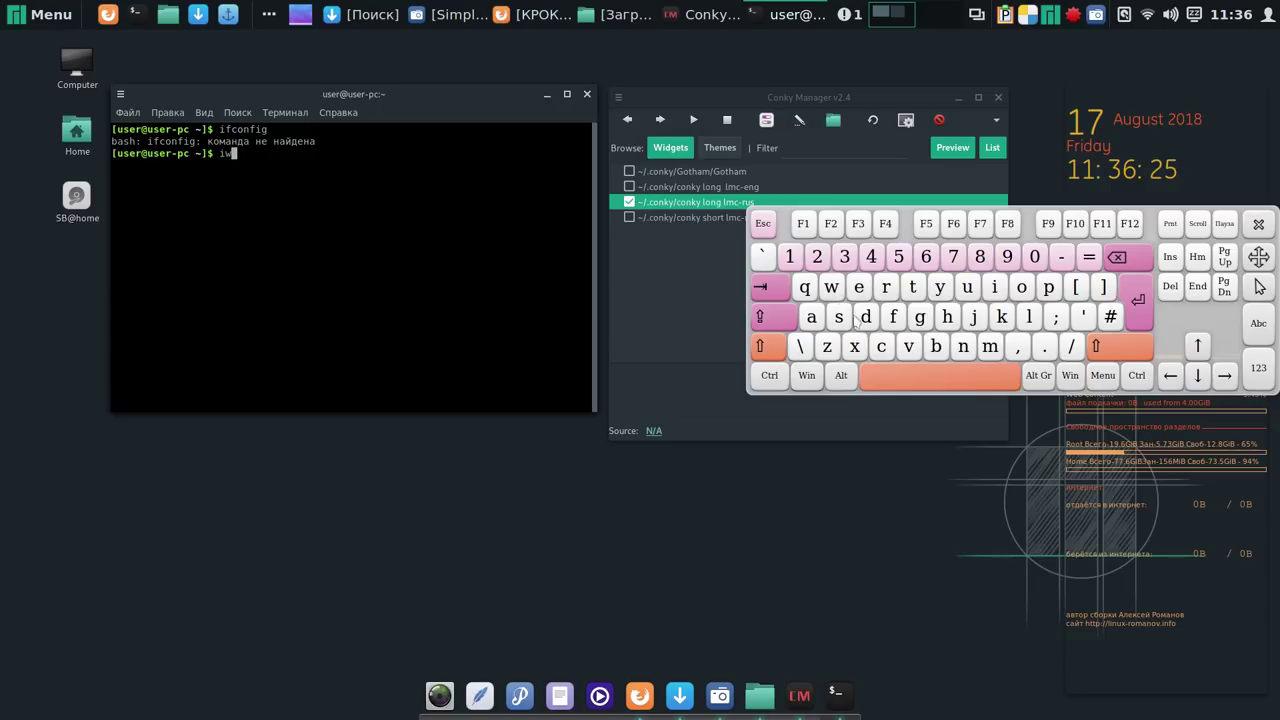
{"action": "left_click", "coordinate": [880, 349]}
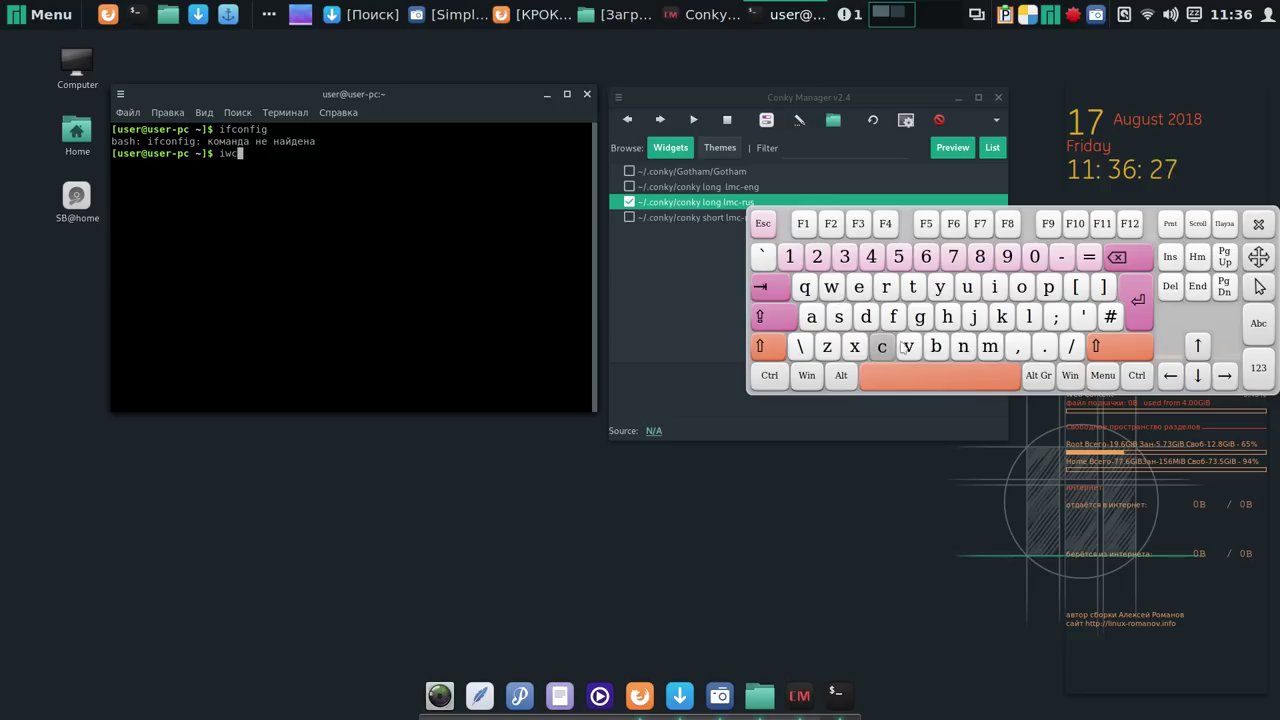
{"action": "left_click", "coordinate": [1021, 288]}
{"action": "left_click", "coordinate": [962, 346]}
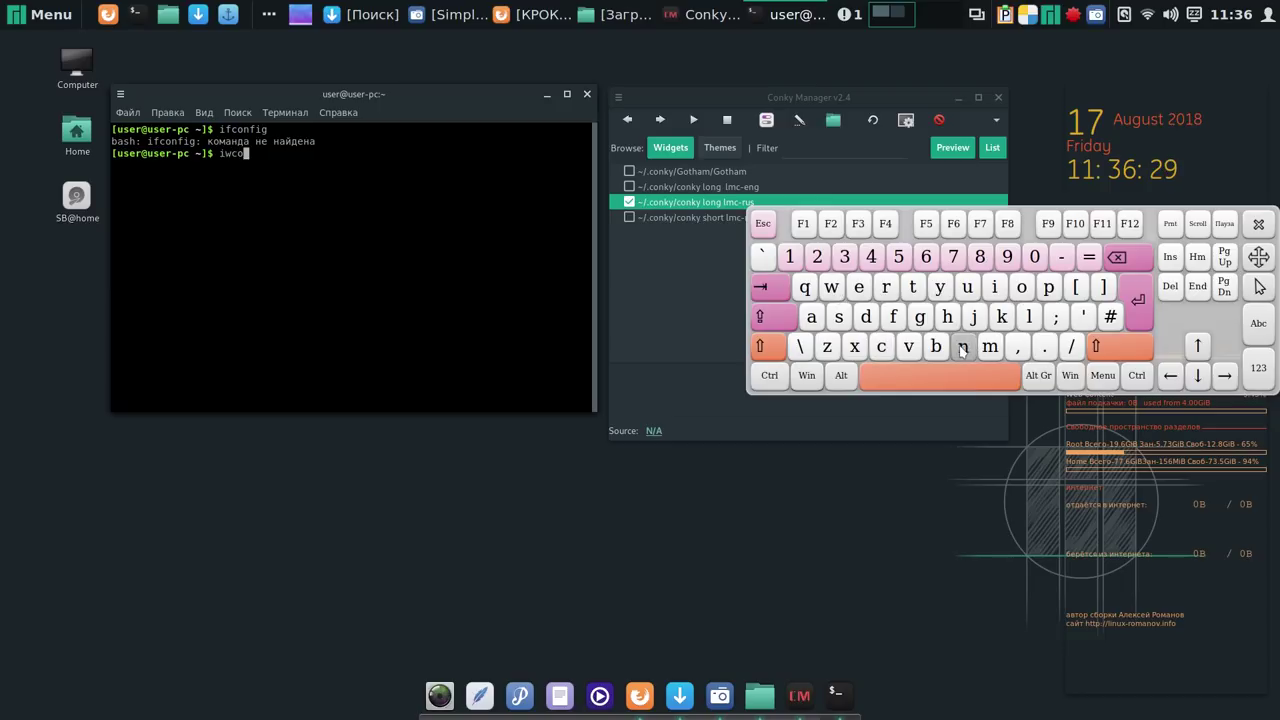
{"action": "left_click", "coordinate": [904, 318]}
{"action": "left_click", "coordinate": [995, 289]}
{"action": "left_click", "coordinate": [920, 318]}
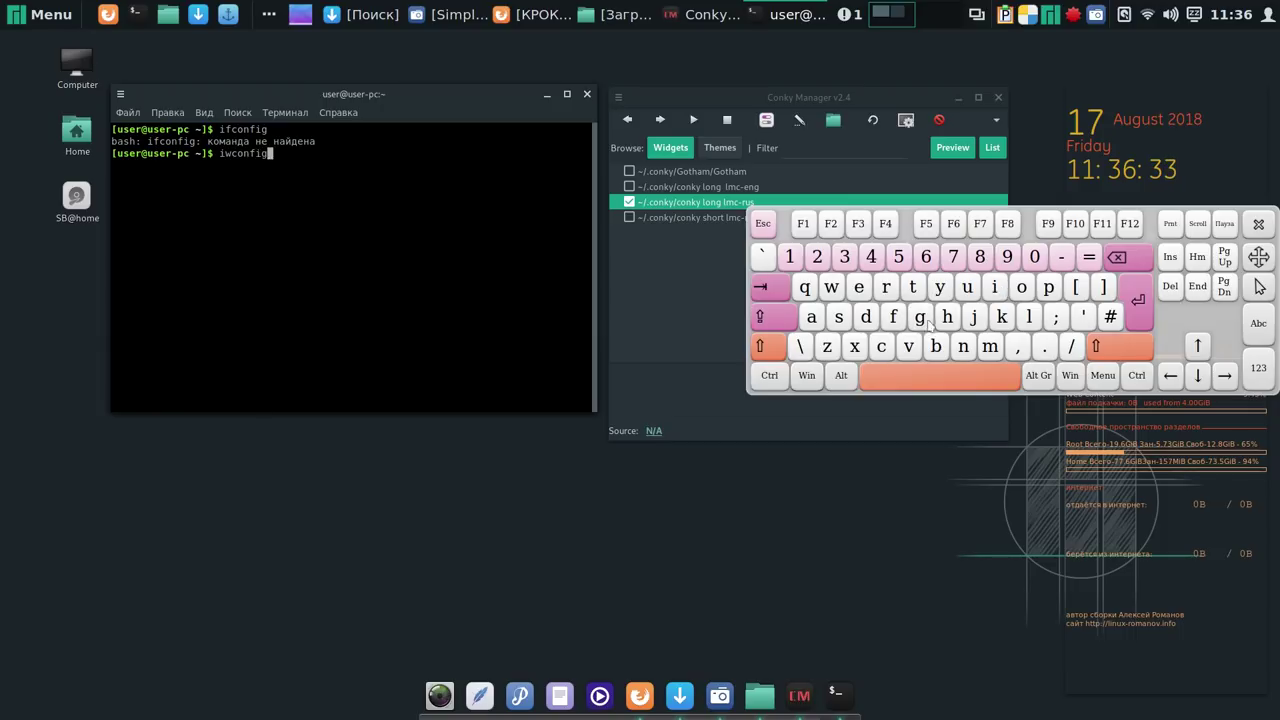
{"action": "left_click", "coordinate": [1138, 301]}
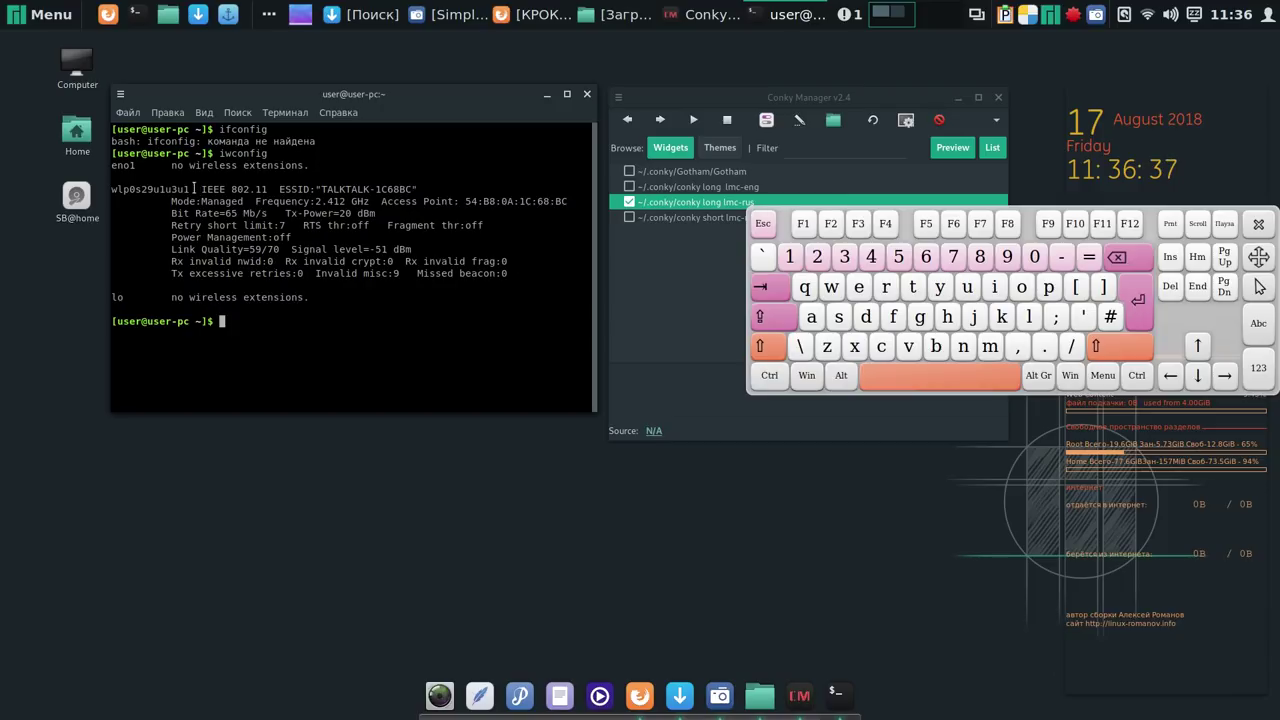
Copy the wireless interface name wlp0s29u1u3u1 from the iwconfig output and close the terminal.
{"action": "left_click_drag", "start_coordinate": [190, 188], "coordinate": [113, 188]}
{"action": "right_click", "coordinate": [139, 192]}
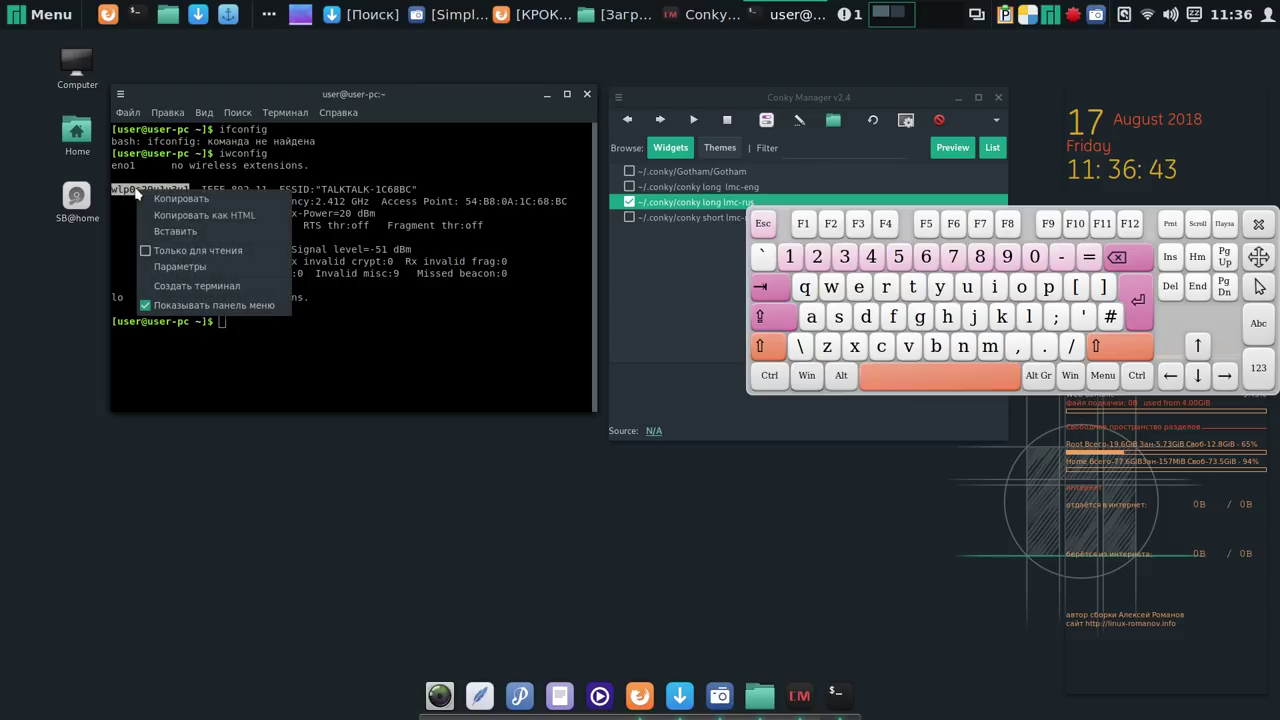
{"action": "left_click", "coordinate": [175, 201]}
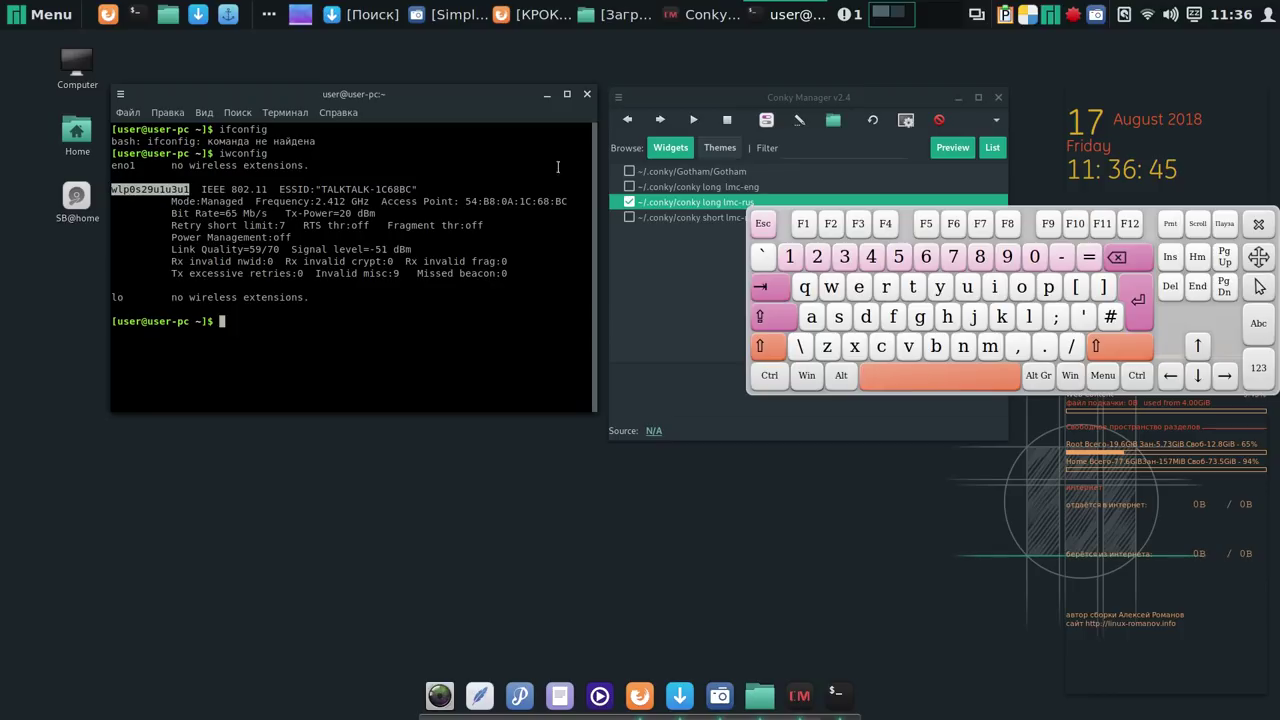
{"action": "left_click", "coordinate": [688, 318]}
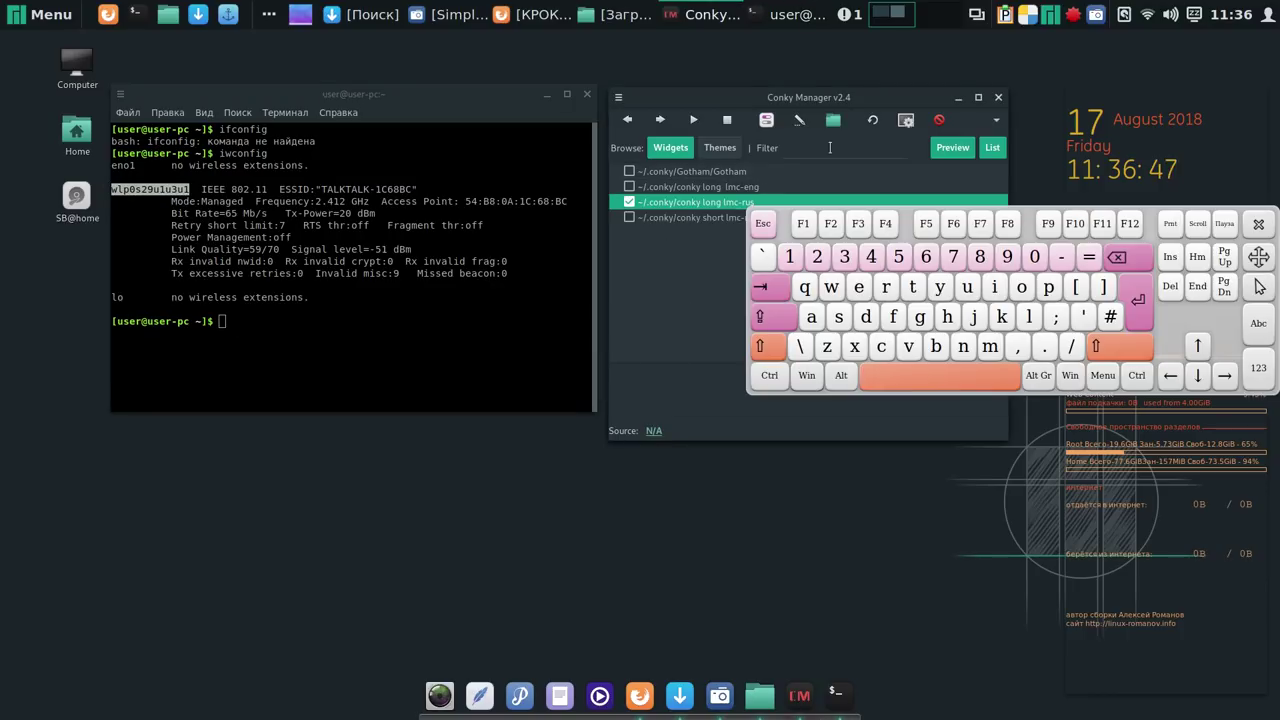
{"action": "left_click", "coordinate": [587, 94]}
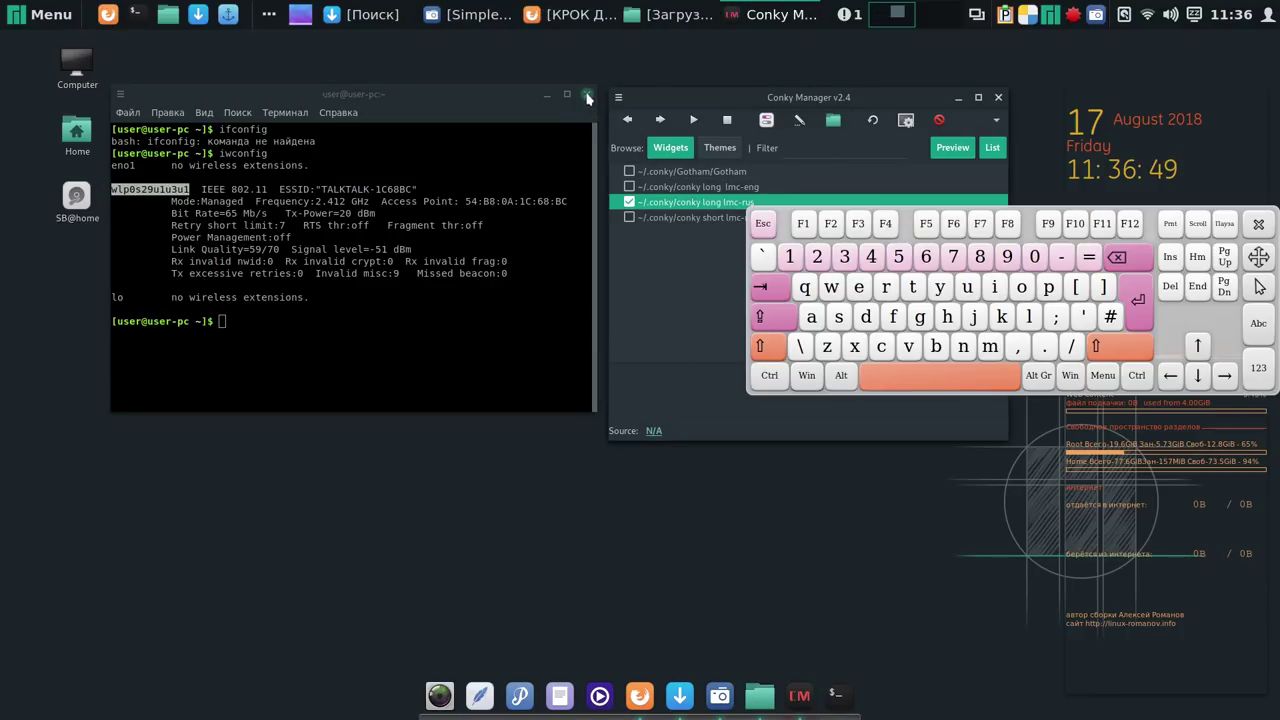
Try to replace the network interface of the conky long lmc-rus widget with the copied wireless interface name and apply it.
{"action": "left_click_drag", "start_coordinate": [868, 97], "coordinate": [509, 90]}
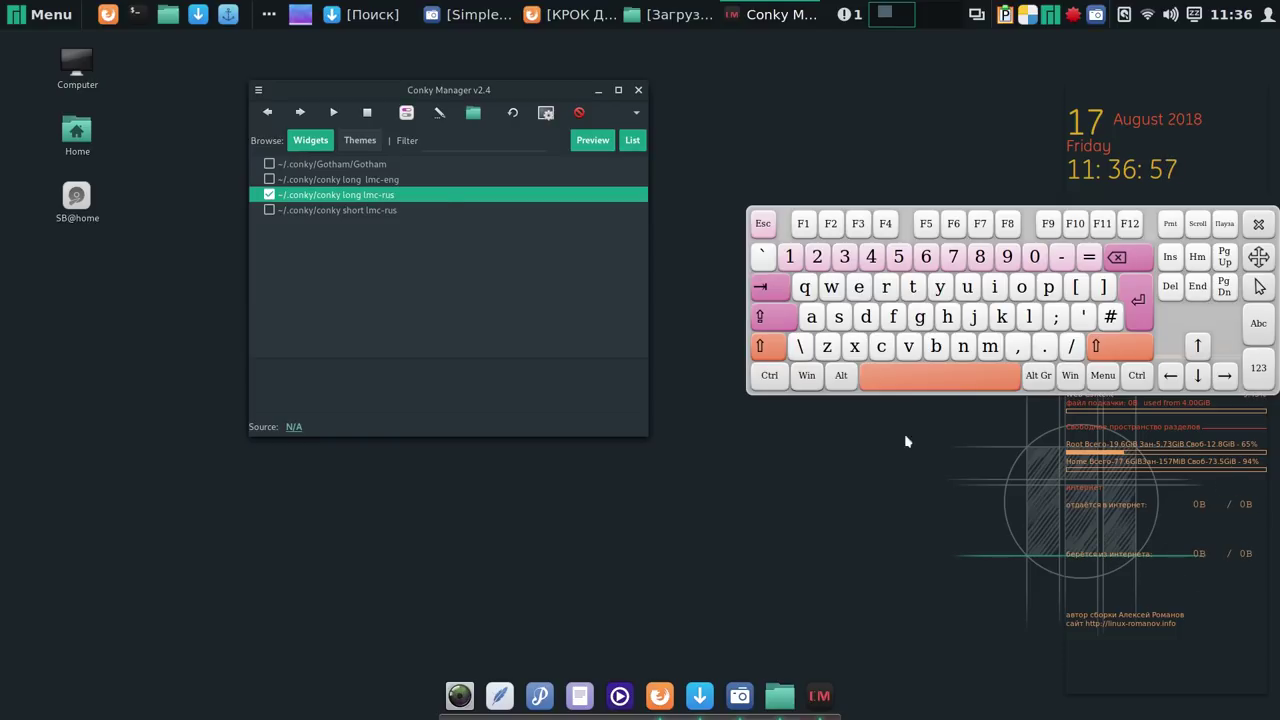
{"action": "left_click", "coordinate": [407, 113]}
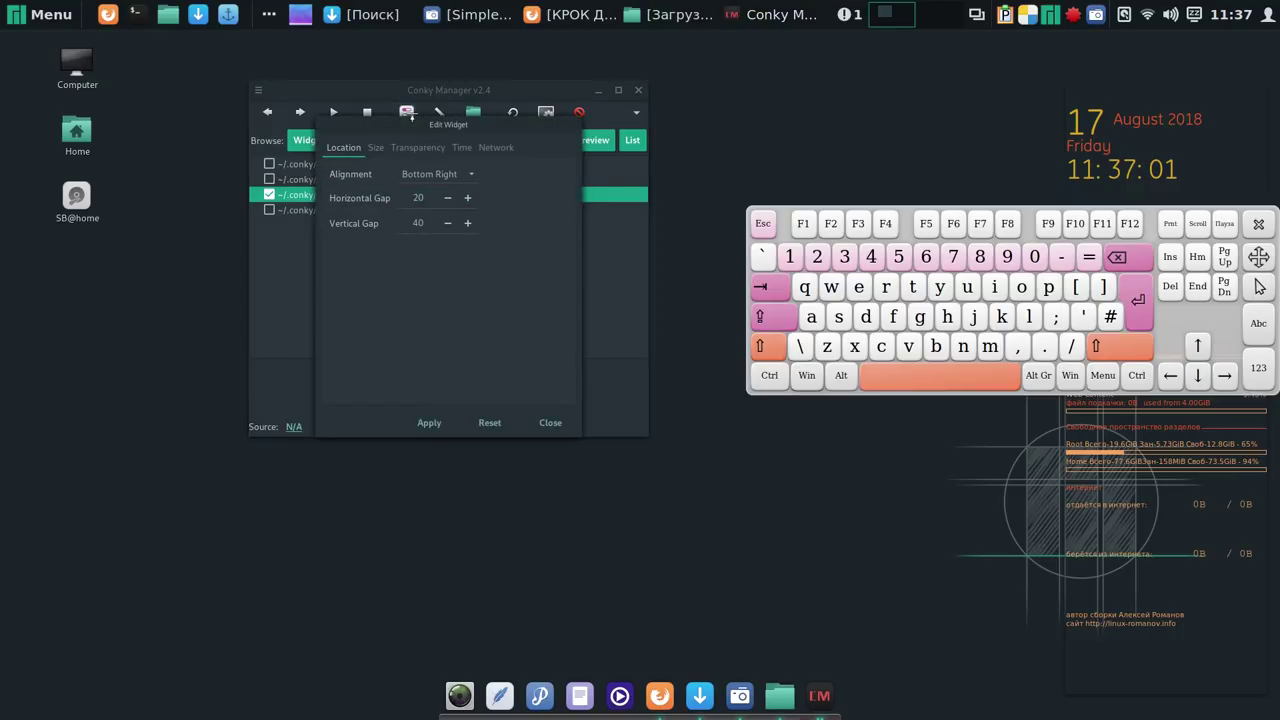
{"action": "left_click", "coordinate": [491, 152]}
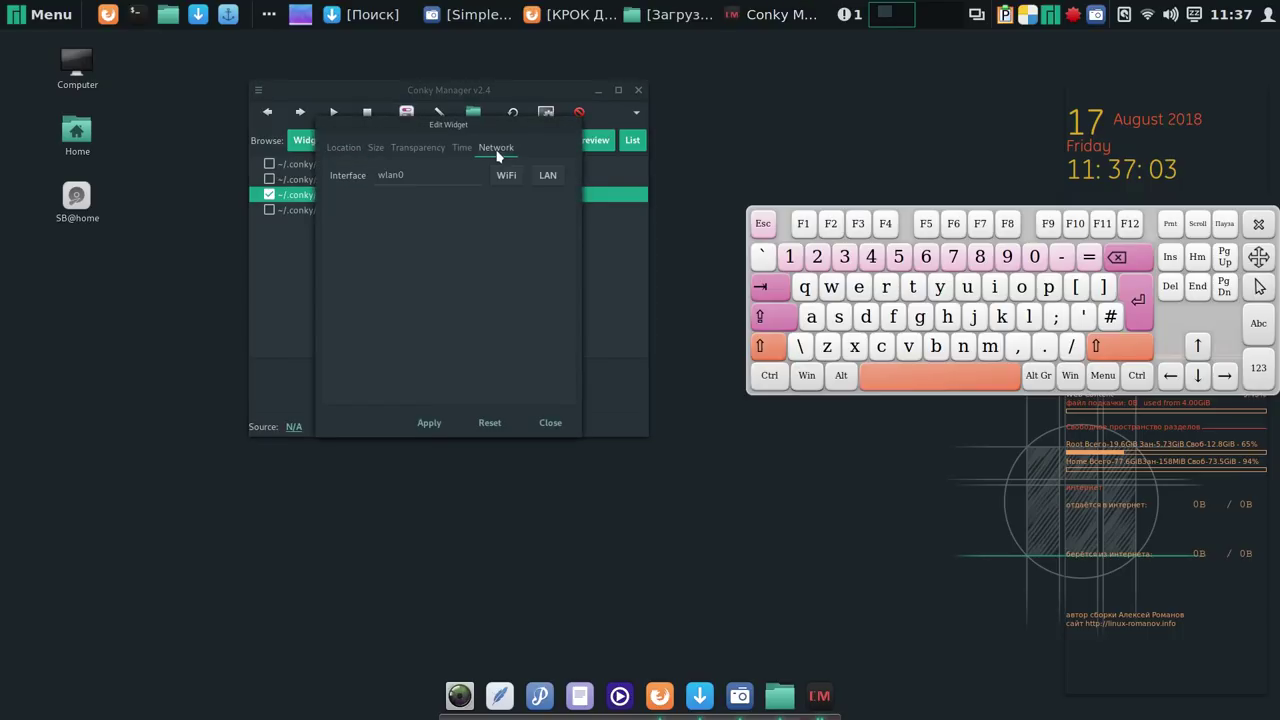
{"action": "left_click_drag", "start_coordinate": [430, 178], "coordinate": [362, 172]}
{"action": "right_click", "coordinate": [386, 181]}
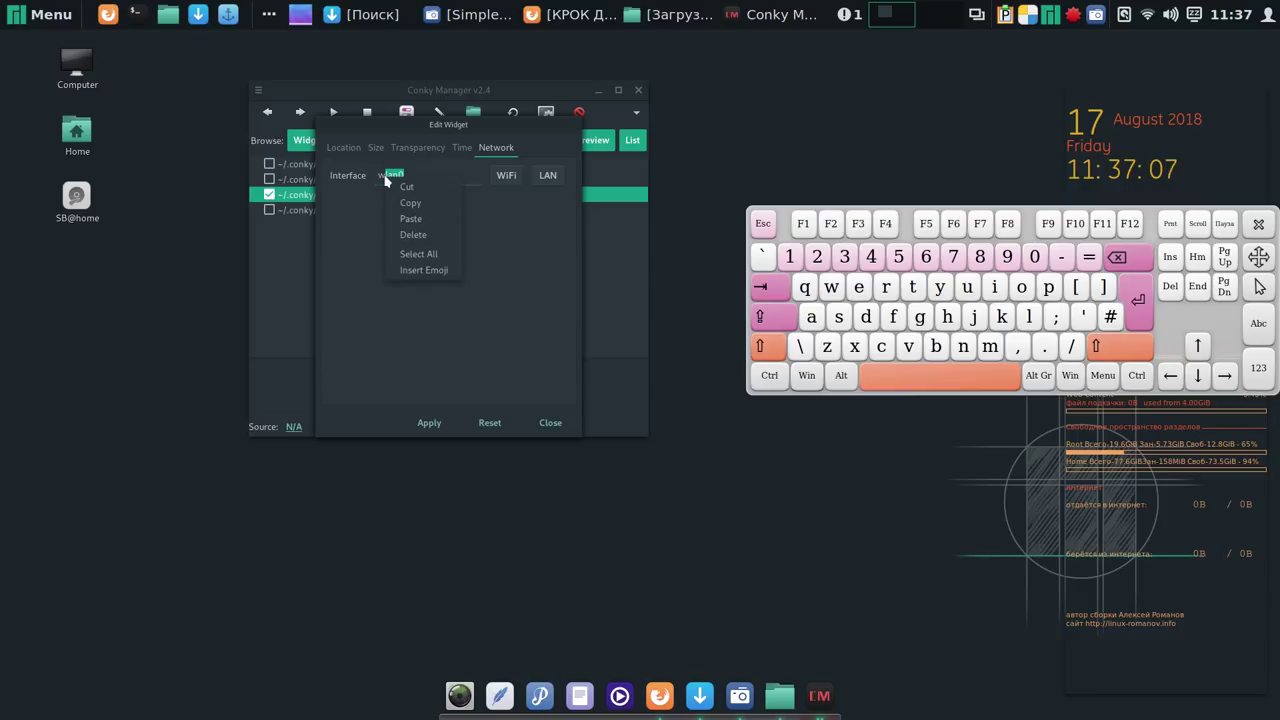
{"action": "left_click", "coordinate": [412, 219]}
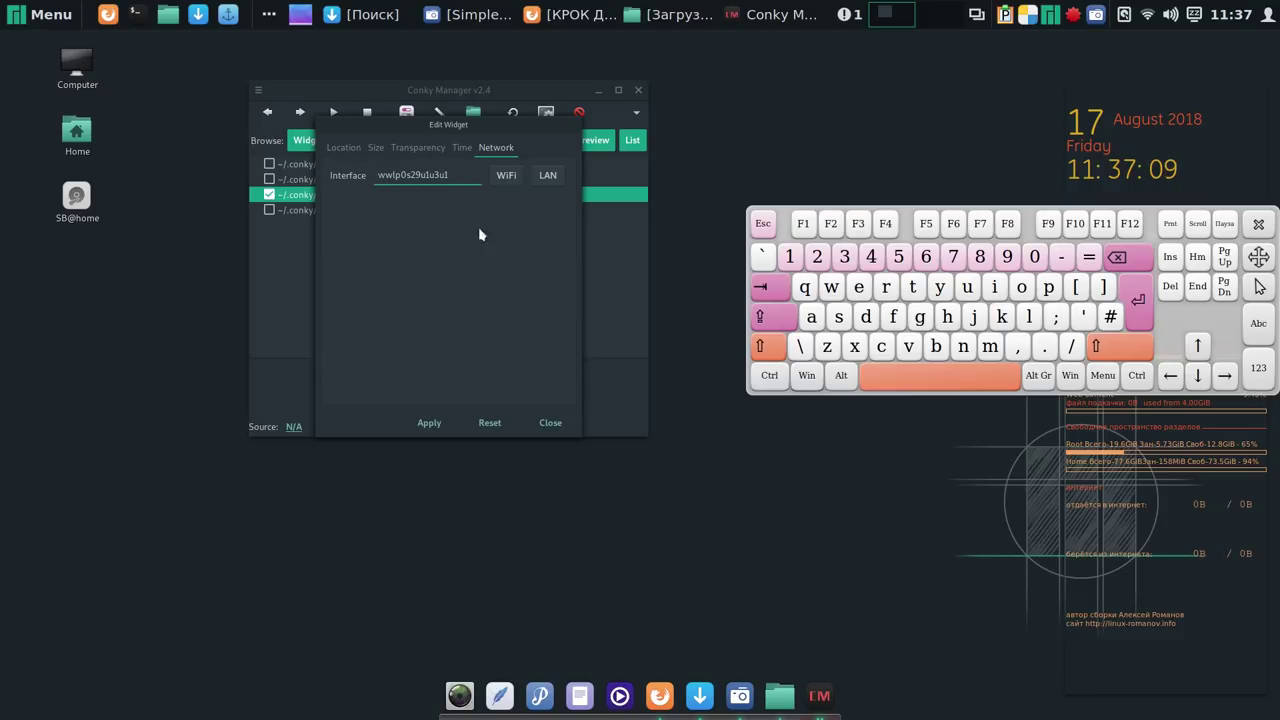
{"action": "left_click", "coordinate": [429, 423]}
Open the MX 17 Cinnamon video from the linux-romanov.info home page on YouTube, pause it and minimize the browser.
{"action": "left_click", "coordinate": [661, 703]}
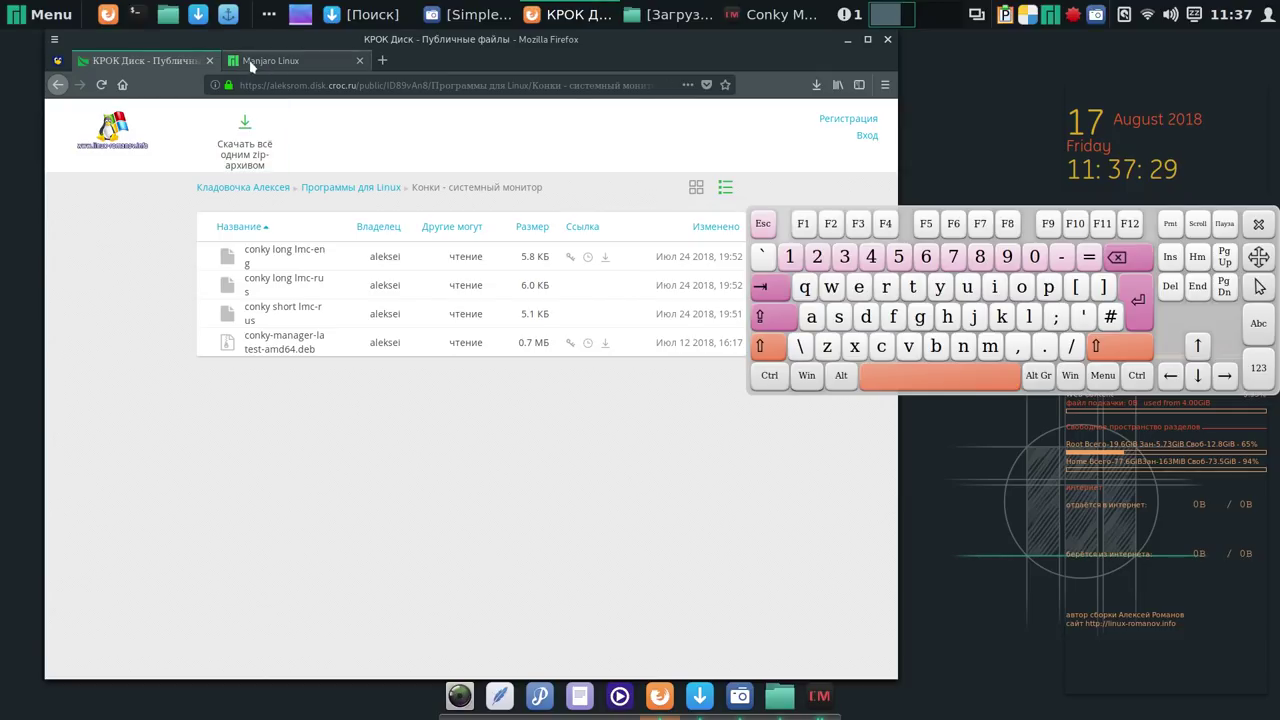
{"action": "left_click", "coordinate": [58, 63]}
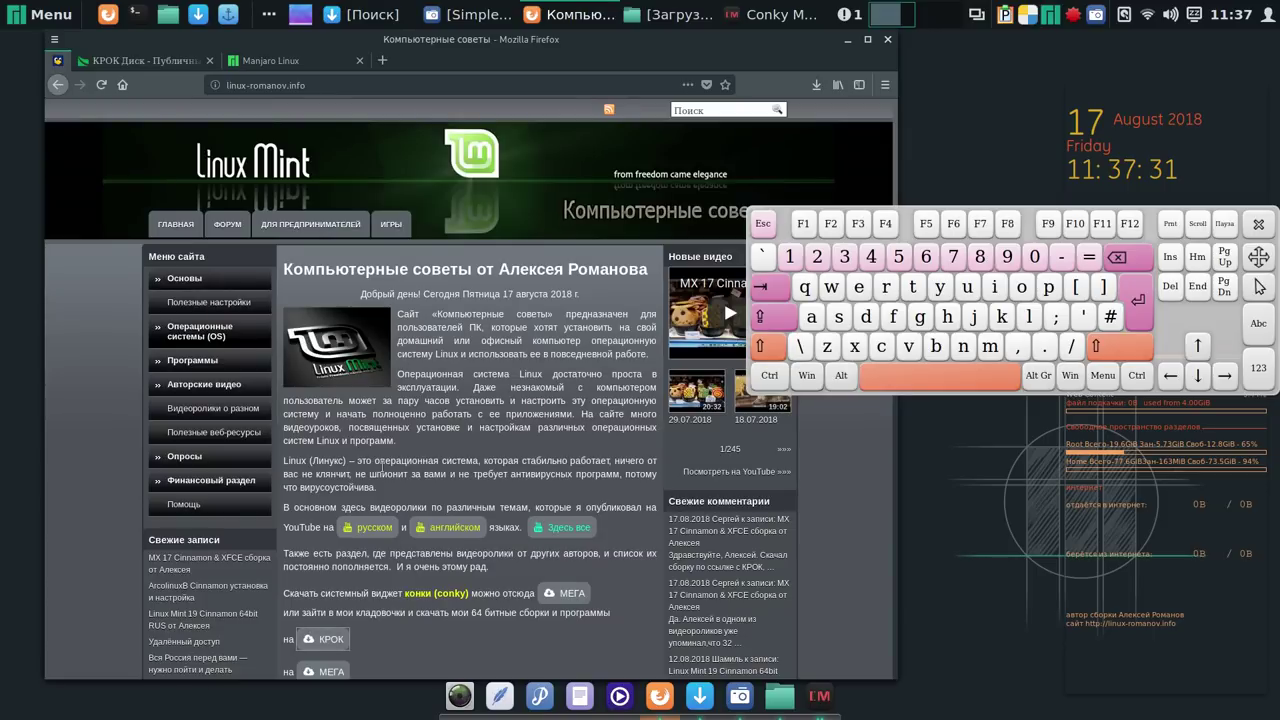
{"action": "left_click", "coordinate": [708, 311]}
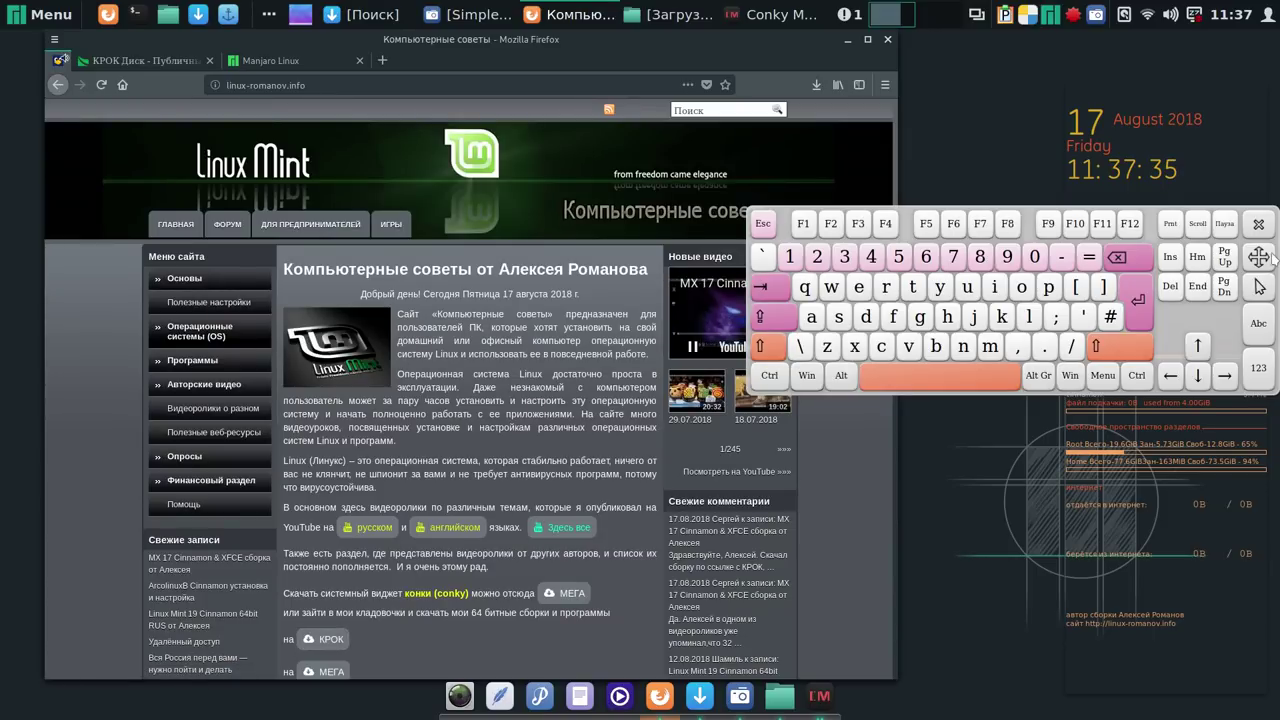
{"action": "left_click", "coordinate": [1259, 224]}
{"action": "mouse_move", "coordinate": [744, 352]}
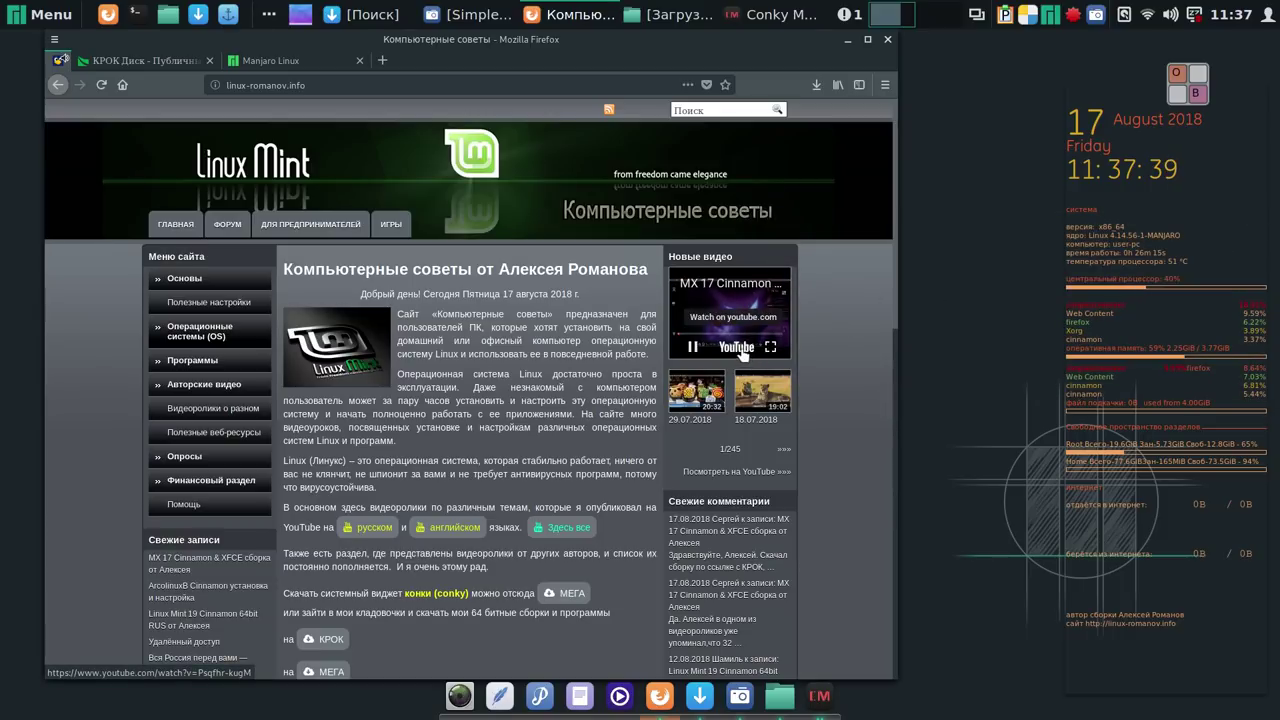
{"action": "left_click", "coordinate": [743, 352]}
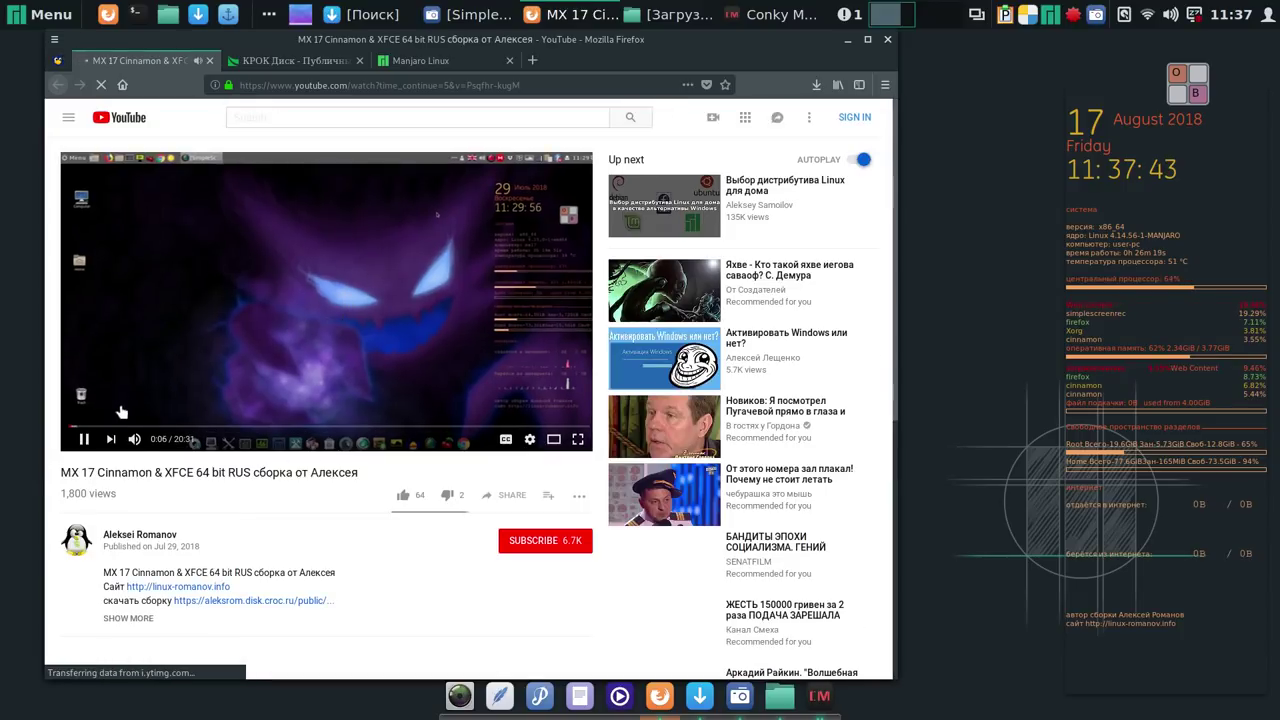
{"action": "left_click", "coordinate": [85, 441]}
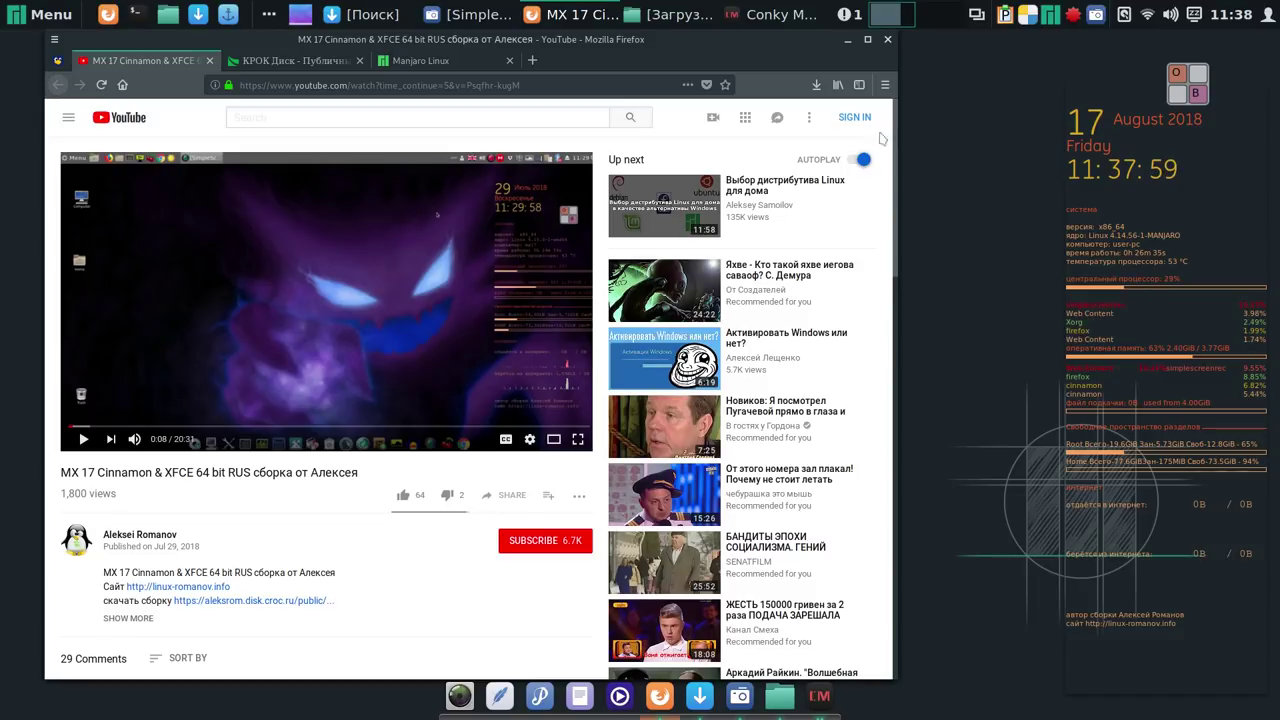
{"action": "left_click", "coordinate": [848, 42]}
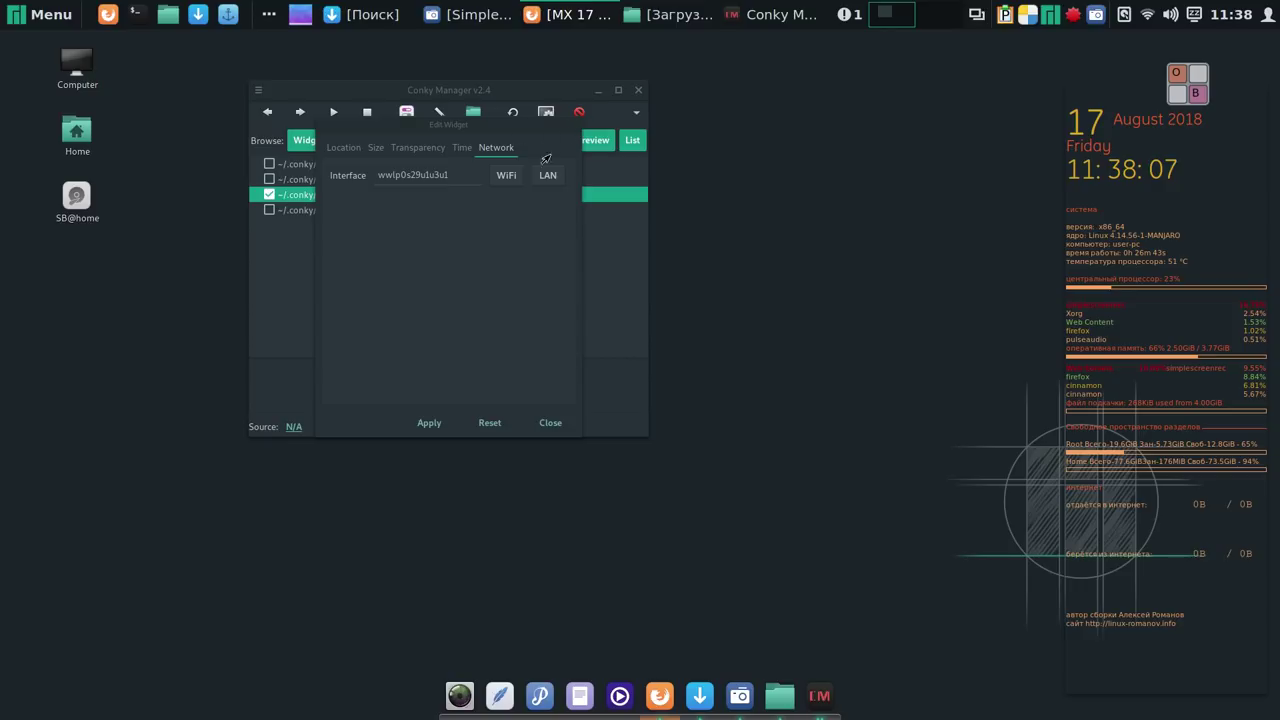
Reapply the widget's network setting, then close its editor and move the Conky Manager window aside.
{"action": "left_click", "coordinate": [429, 423]}
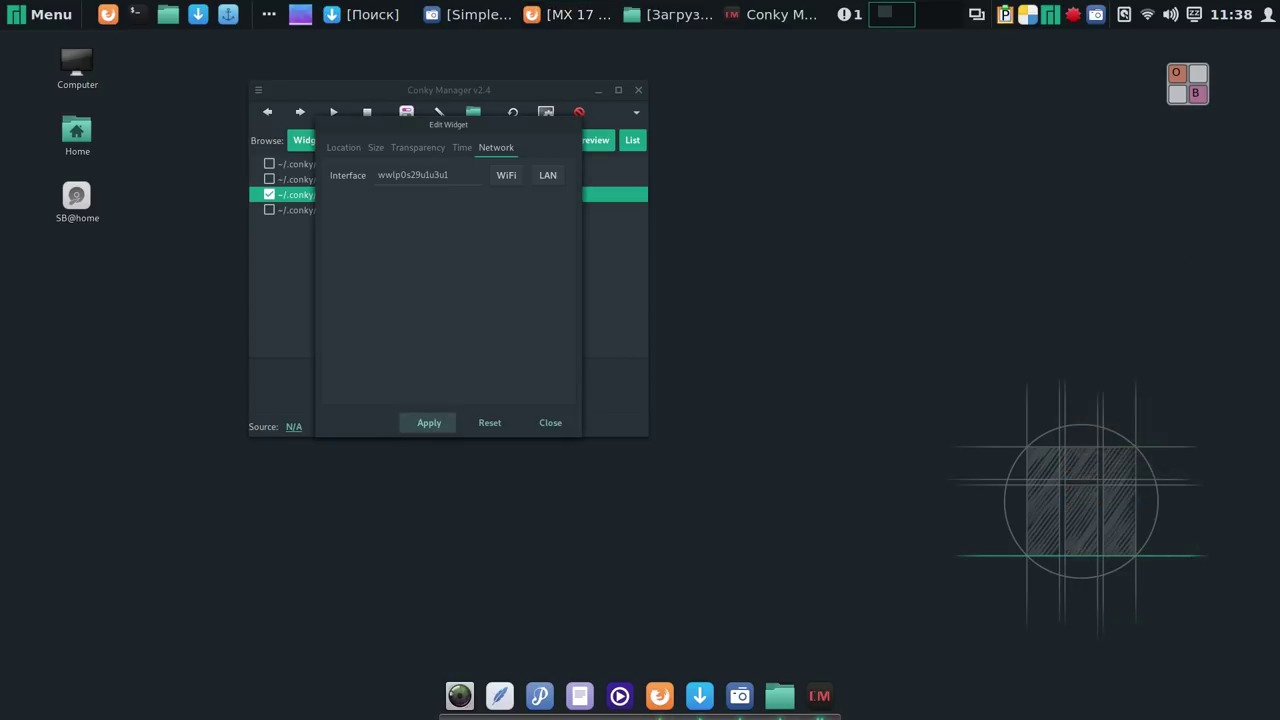
{"action": "left_click", "coordinate": [550, 423]}
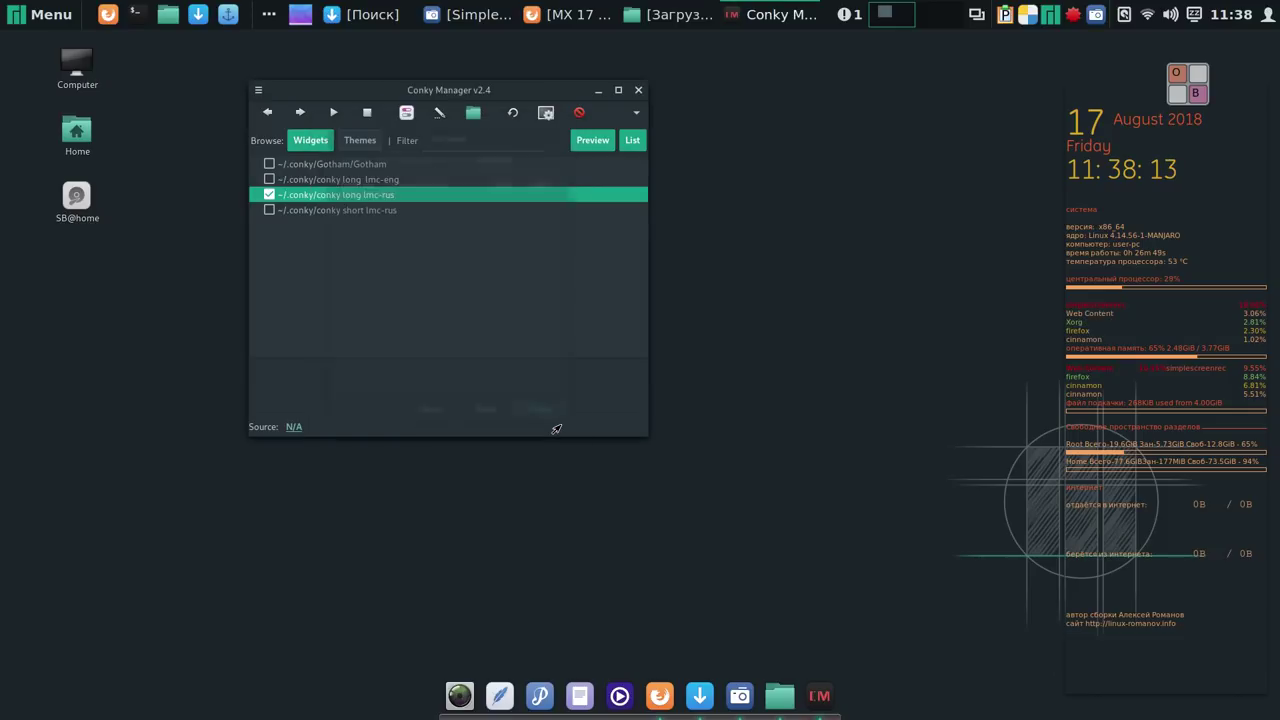
{"action": "left_click_drag", "start_coordinate": [543, 94], "coordinate": [746, 86]}
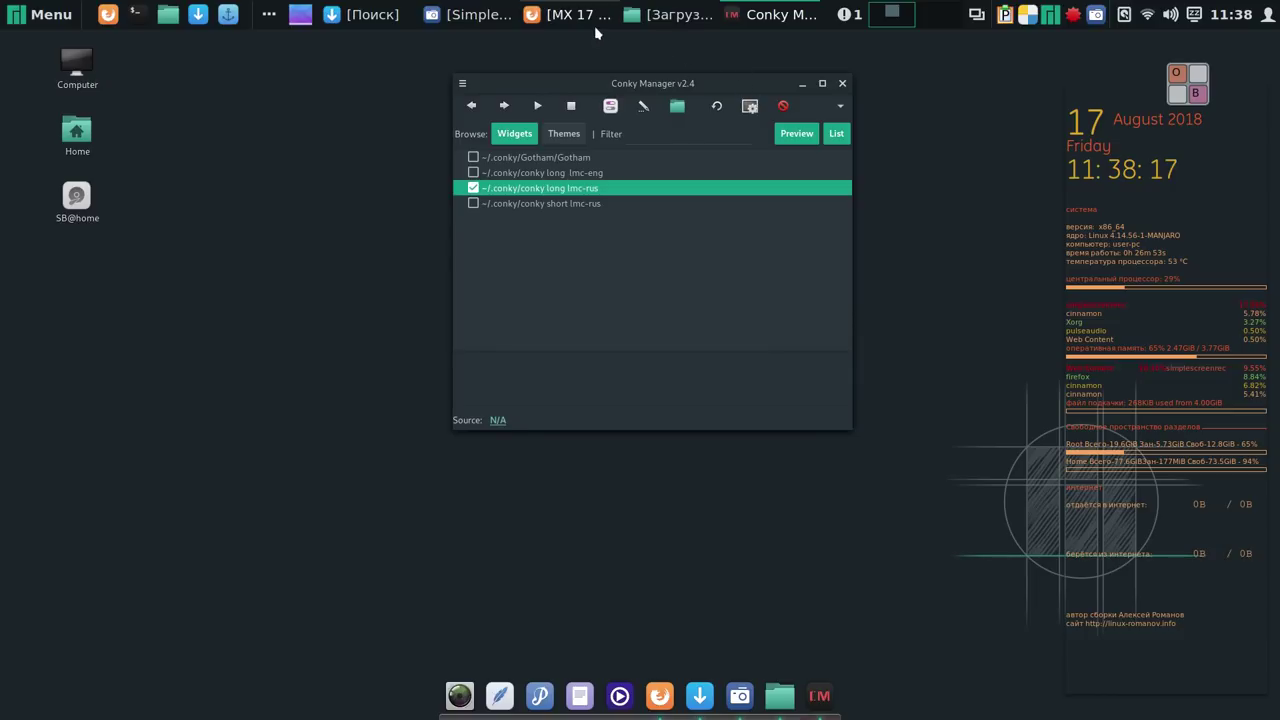
Open a terminal with the on-screen keyboard and run iwconfig to look up the wireless interface's name again.
{"action": "left_click", "coordinate": [136, 15]}
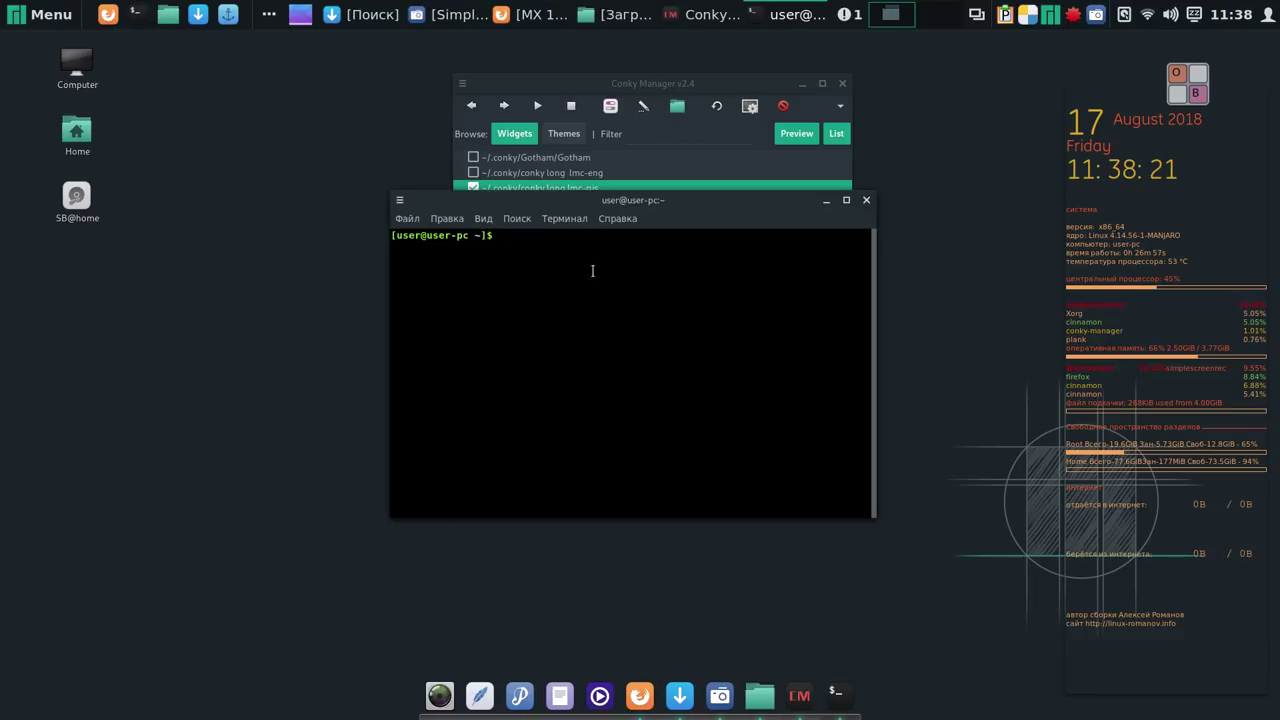
{"action": "left_click", "coordinate": [1190, 94]}
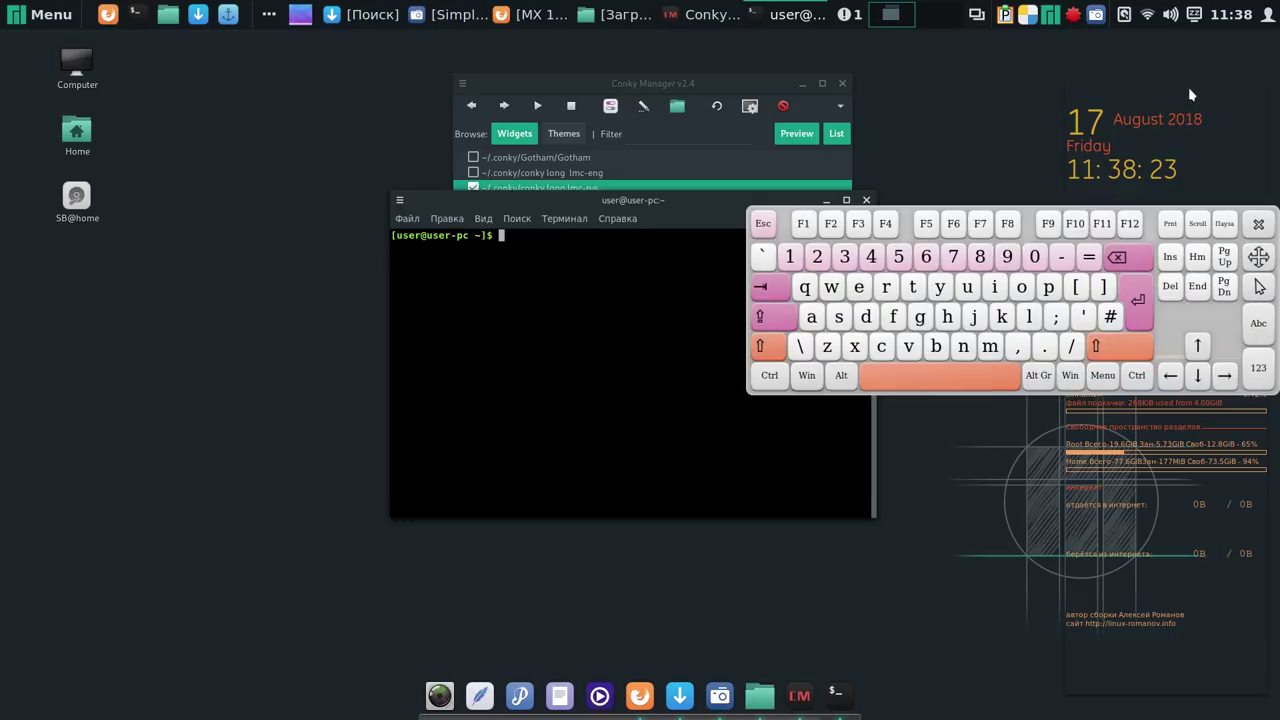
{"action": "left_click", "coordinate": [998, 289]}
{"action": "left_click", "coordinate": [838, 296]}
{"action": "left_click", "coordinate": [884, 347]}
{"action": "left_click", "coordinate": [1021, 289]}
{"action": "left_click", "coordinate": [963, 346]}
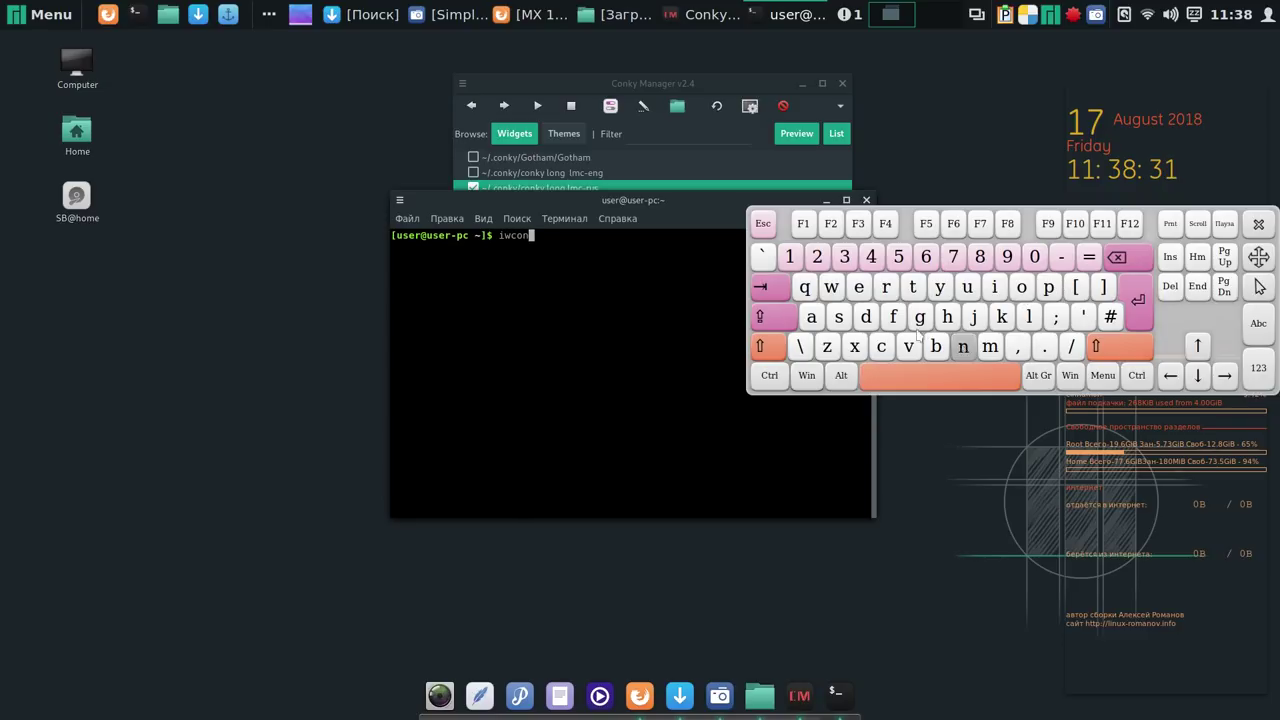
{"action": "left_click", "coordinate": [895, 317]}
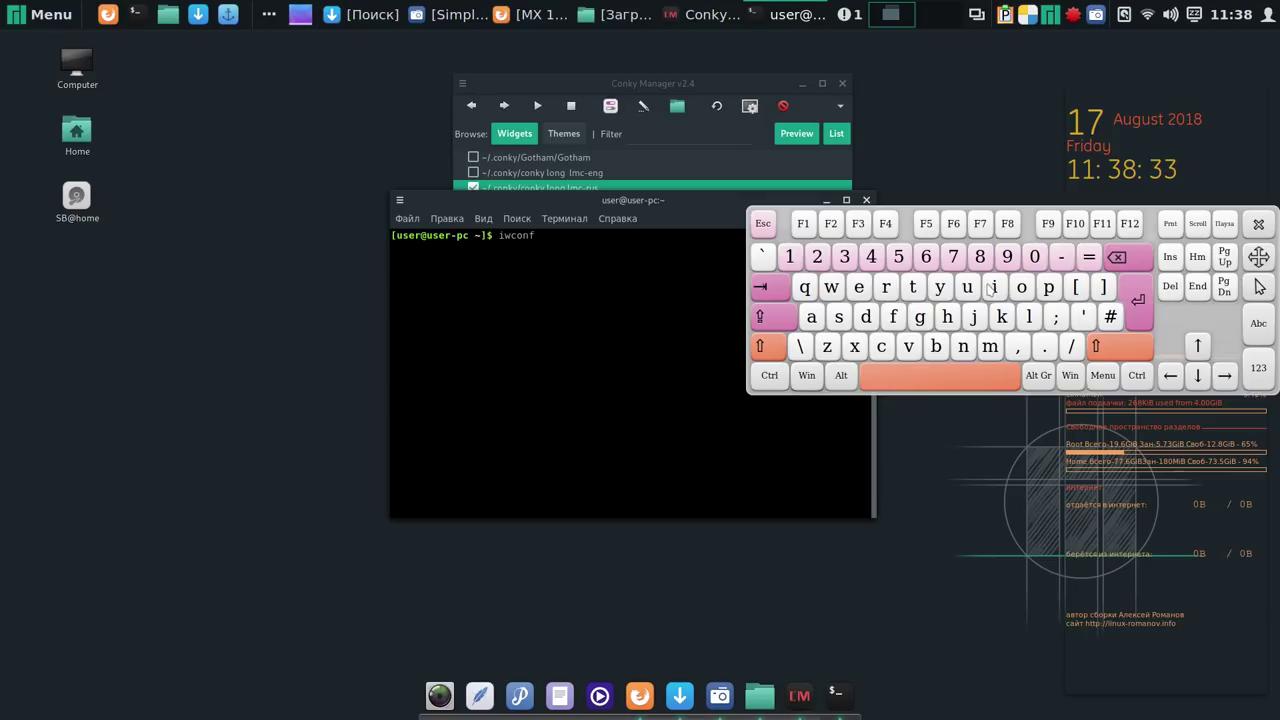
{"action": "left_click", "coordinate": [995, 288]}
{"action": "left_click", "coordinate": [920, 317]}
{"action": "left_click", "coordinate": [1137, 301]}
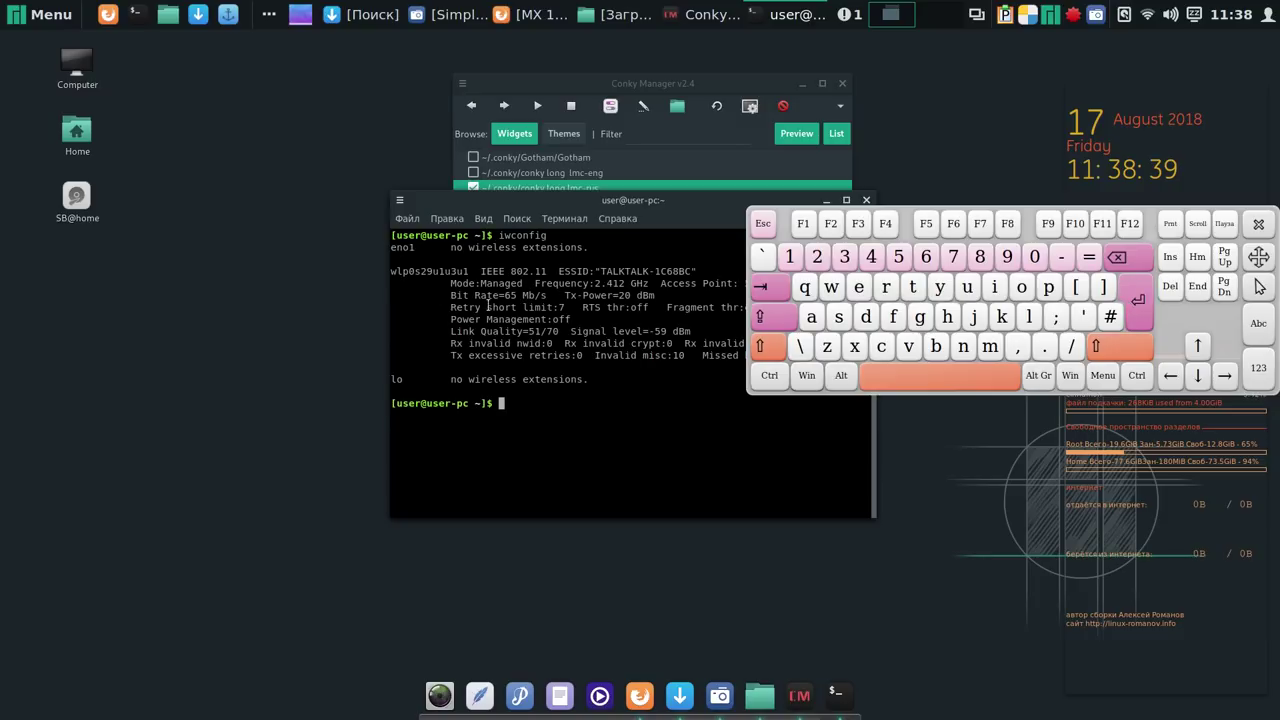
Copy the wireless interface name wlp0s29u1u3u1 from the iwconfig output.
{"action": "left_click_drag", "start_coordinate": [472, 271], "coordinate": [384, 270]}
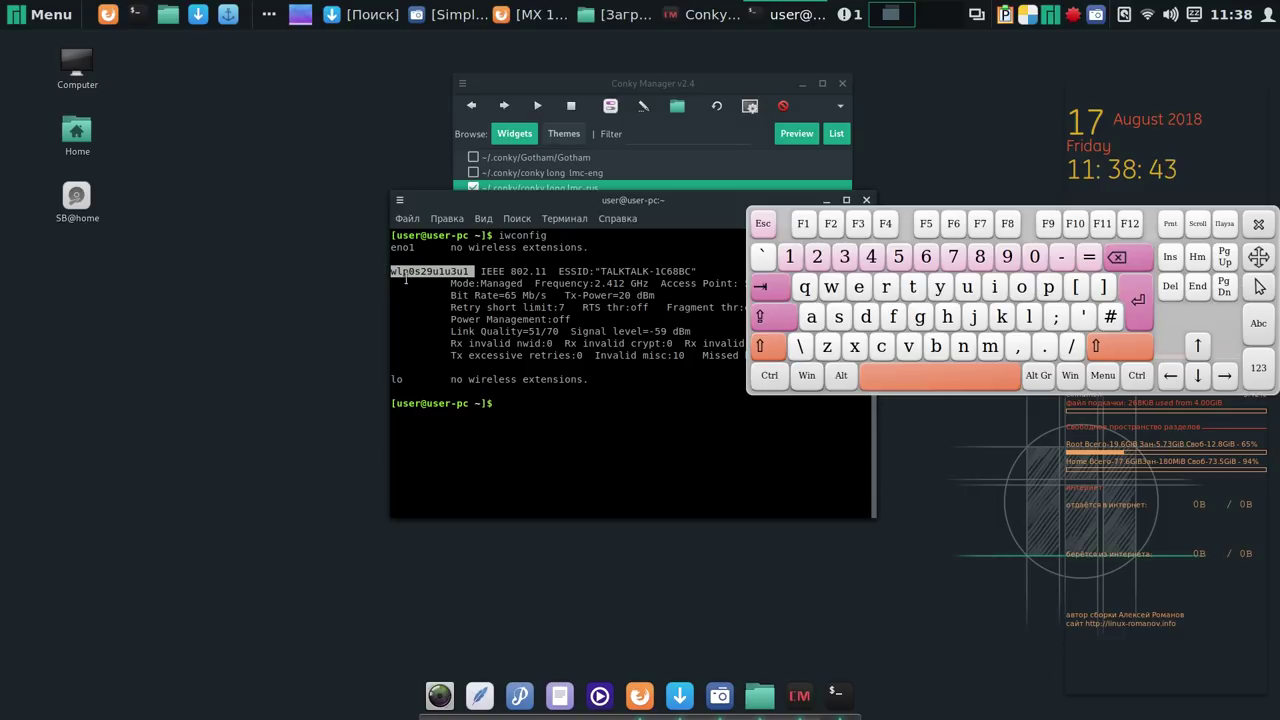
{"action": "right_click", "coordinate": [409, 277]}
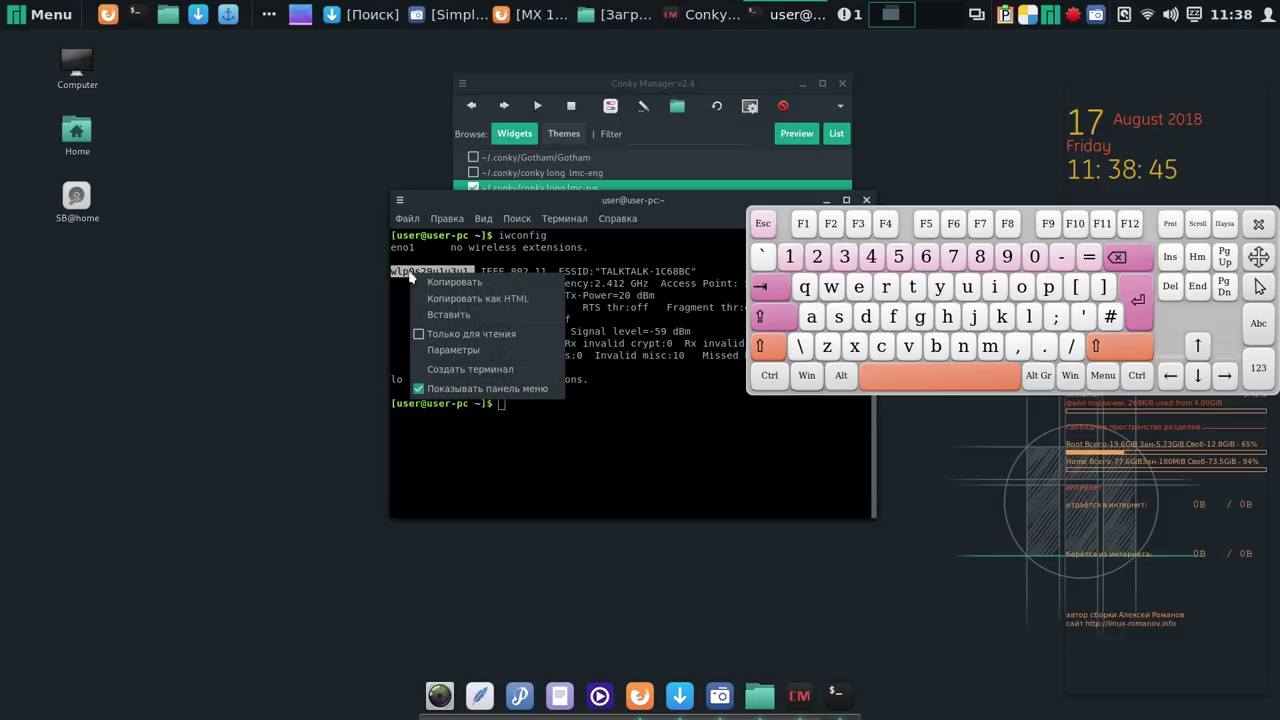
{"action": "left_click", "coordinate": [448, 282]}
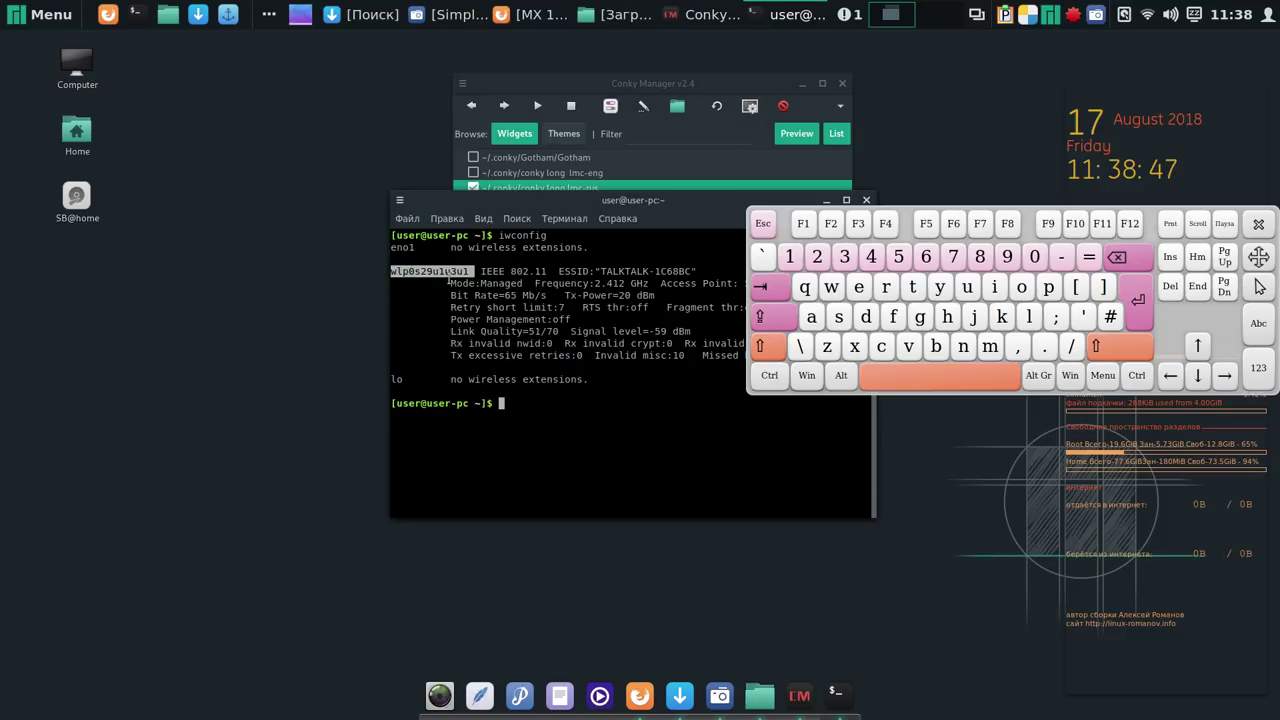
Set the conky long lmc-rus widget's network interface to the copied name wlp0s29u1u3u1 in Conky Manager and apply it.
{"action": "left_click", "coordinate": [537, 90]}
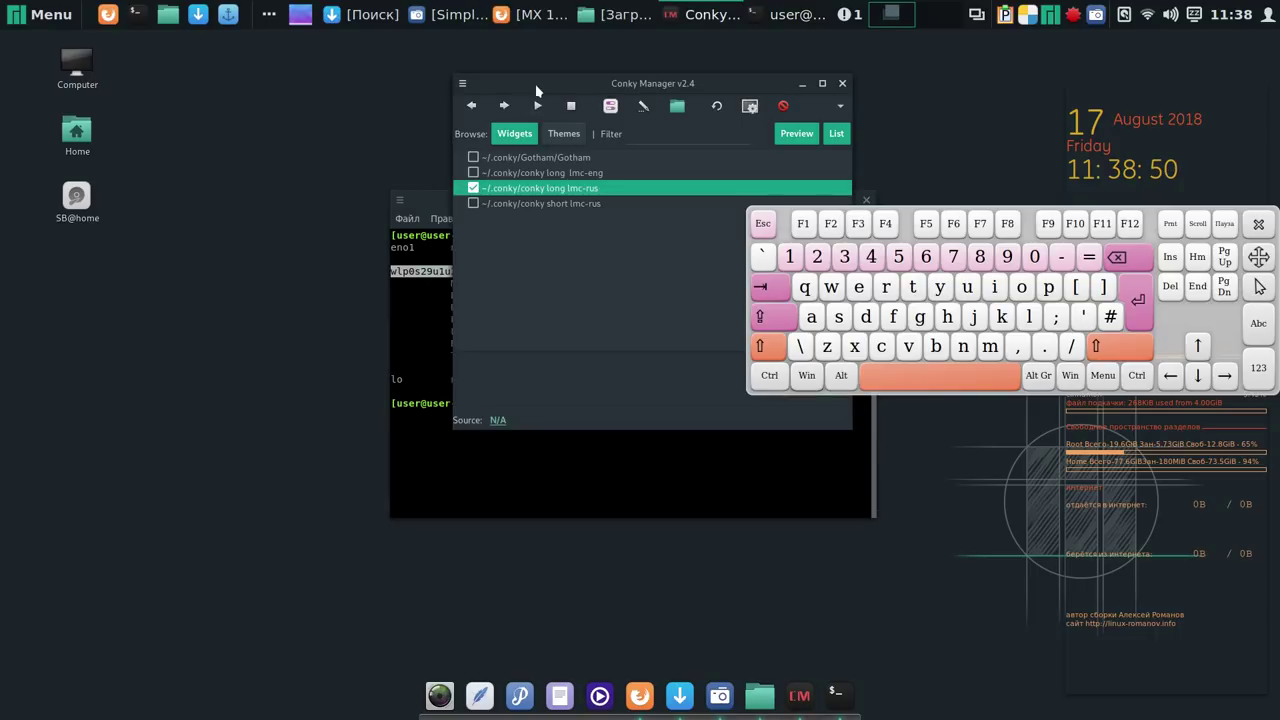
{"action": "left_click", "coordinate": [610, 106]}
{"action": "left_click", "coordinate": [700, 143]}
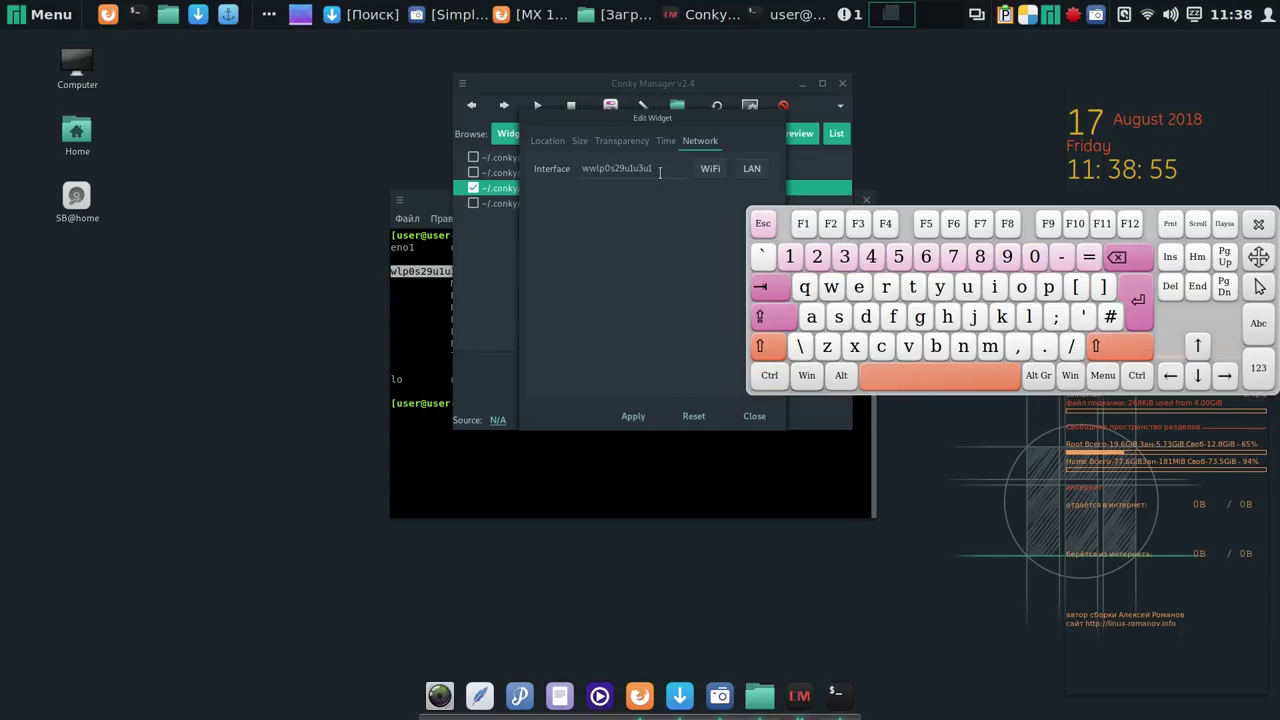
{"action": "left_click", "coordinate": [663, 171]}
{"action": "left_click", "coordinate": [709, 171]}
{"action": "left_click_drag", "start_coordinate": [635, 170], "coordinate": [584, 170]}
{"action": "right_click", "coordinate": [590, 176]}
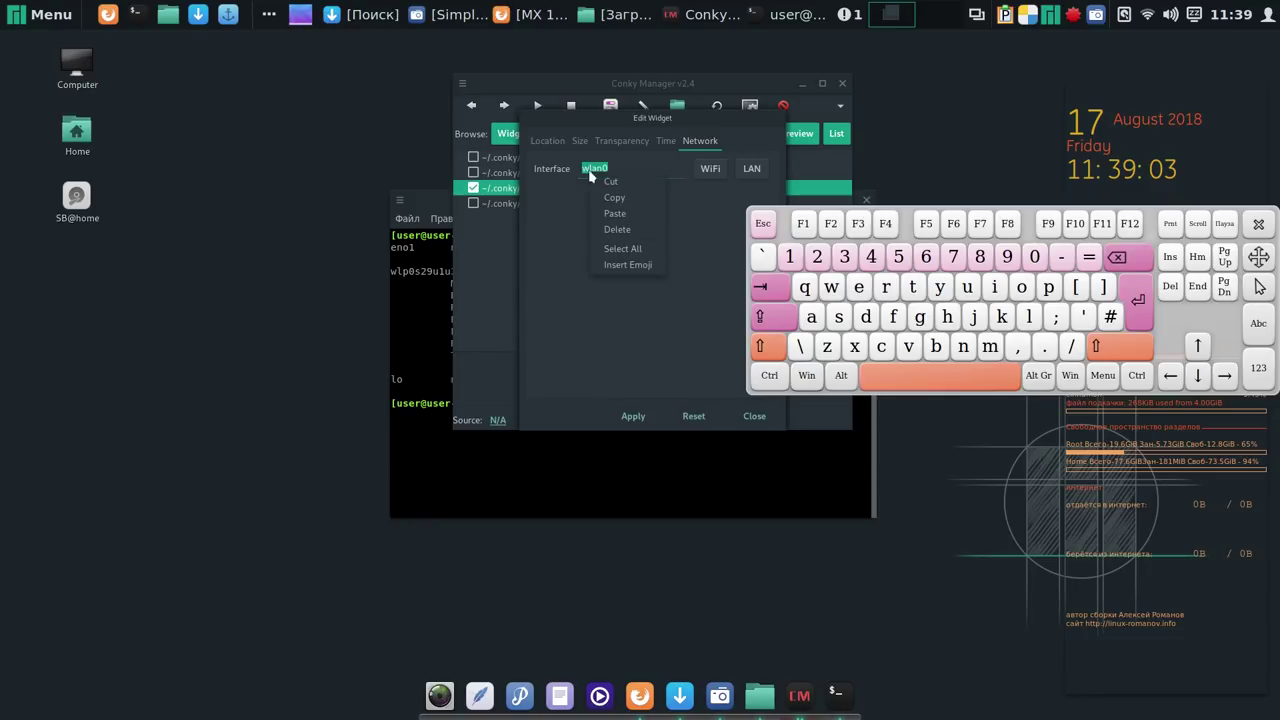
{"action": "left_click", "coordinate": [614, 214]}
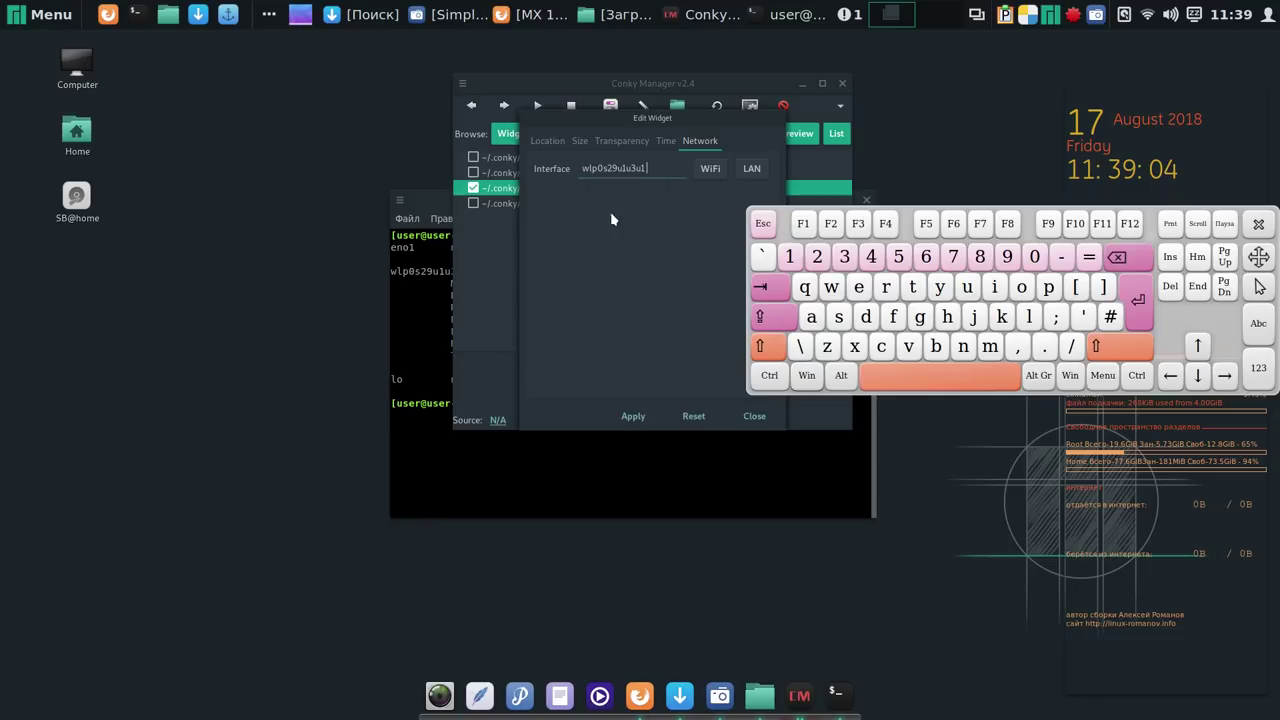
{"action": "left_click", "coordinate": [633, 422]}
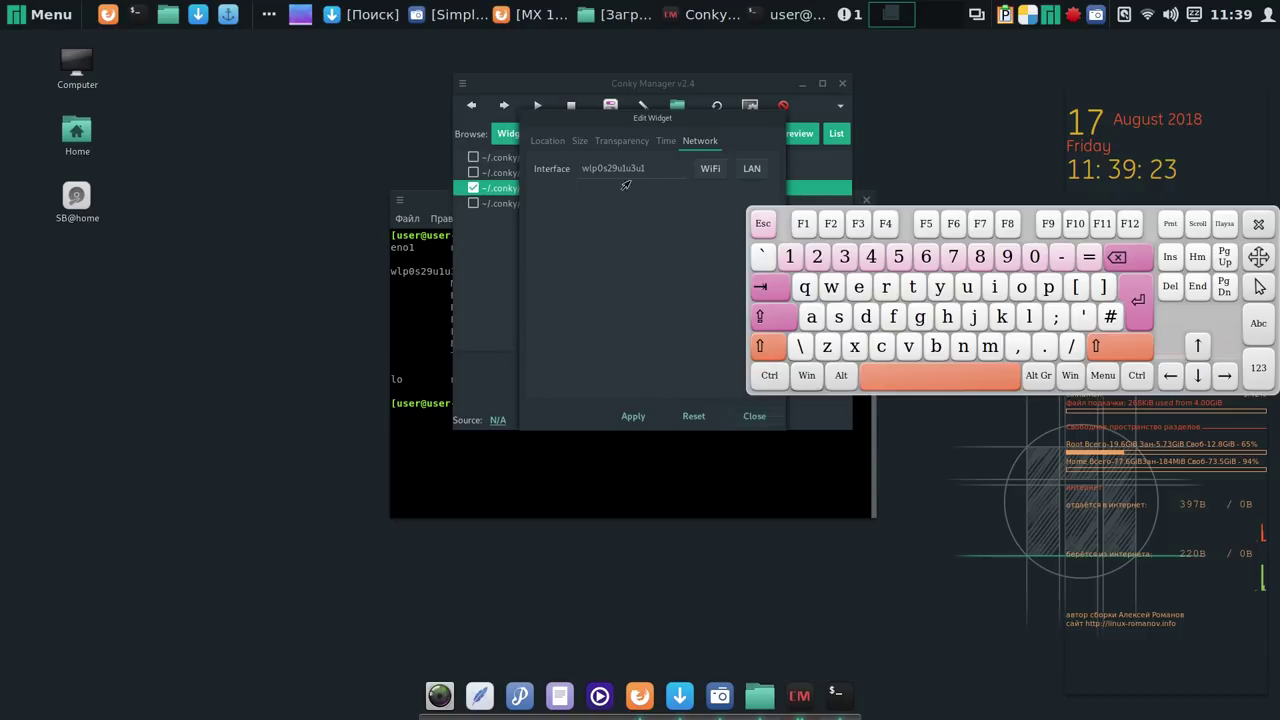
Hide the on-screen keyboard and change the desktop background to the first brown Cinnamon image with the green arc.
{"action": "left_click", "coordinate": [613, 145]}
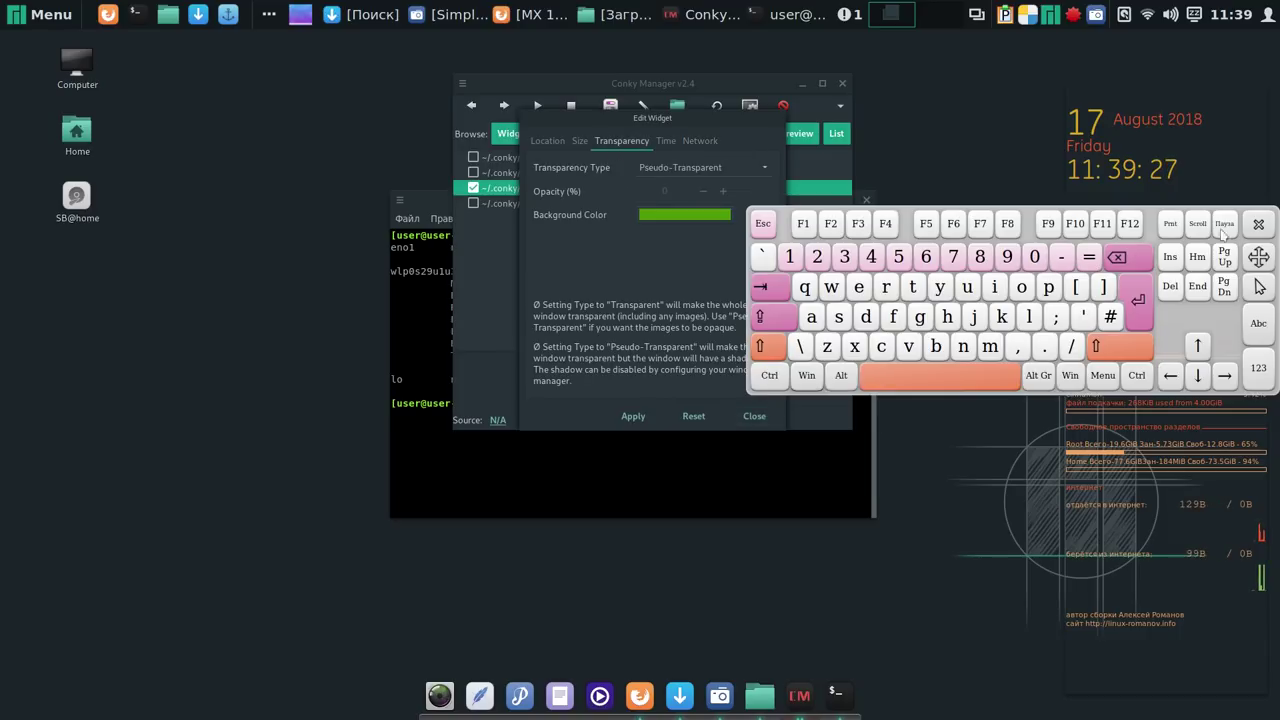
{"action": "left_click", "coordinate": [1259, 225]}
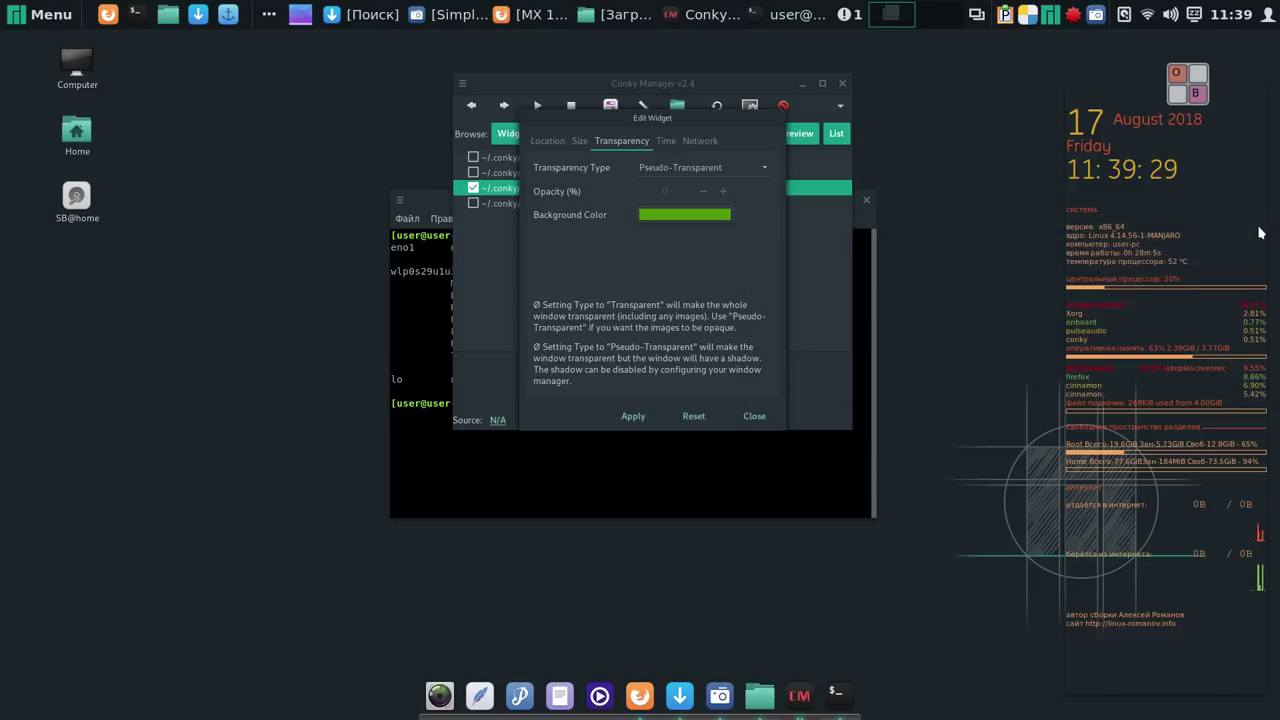
{"action": "right_click", "coordinate": [940, 99]}
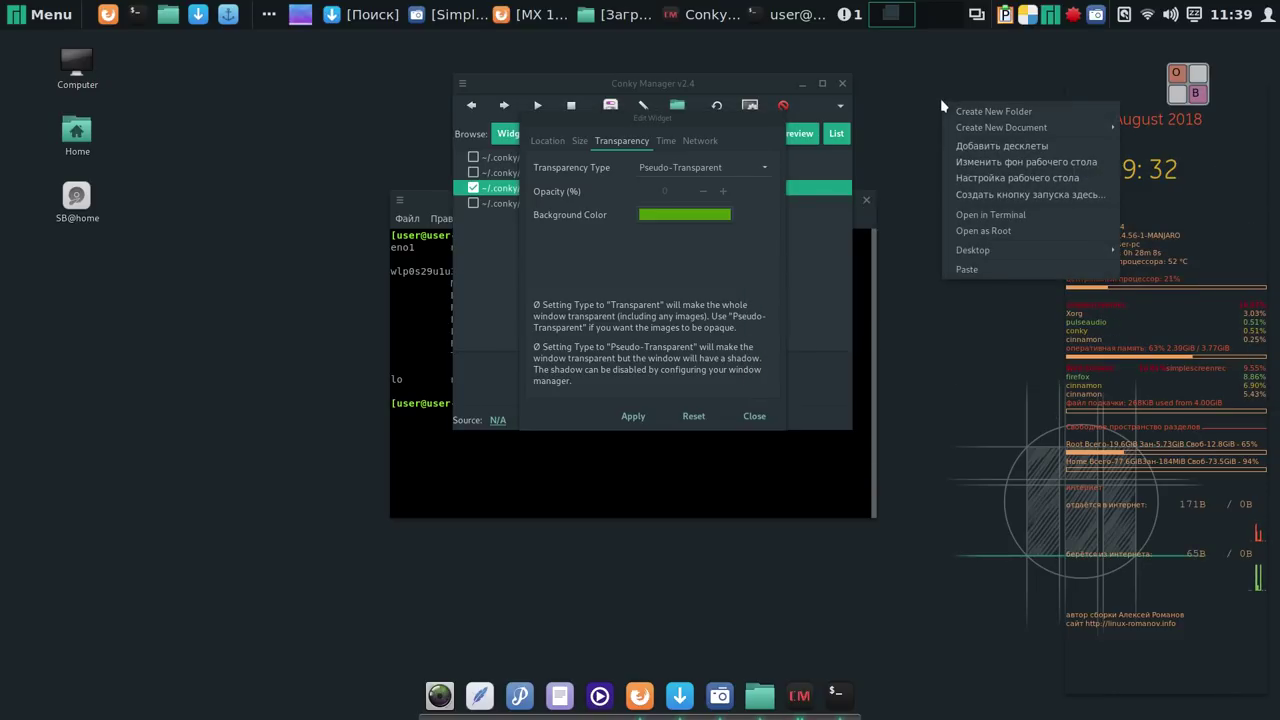
{"action": "left_click", "coordinate": [981, 172]}
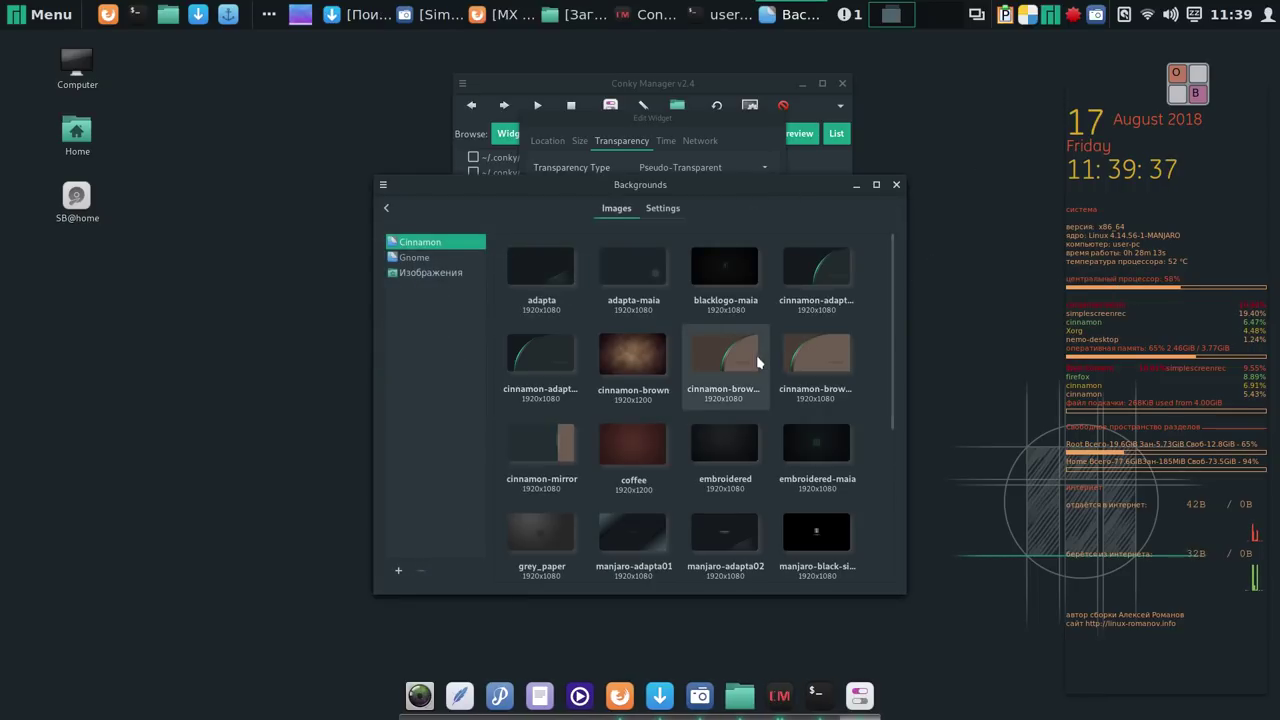
{"action": "left_click", "coordinate": [745, 362]}
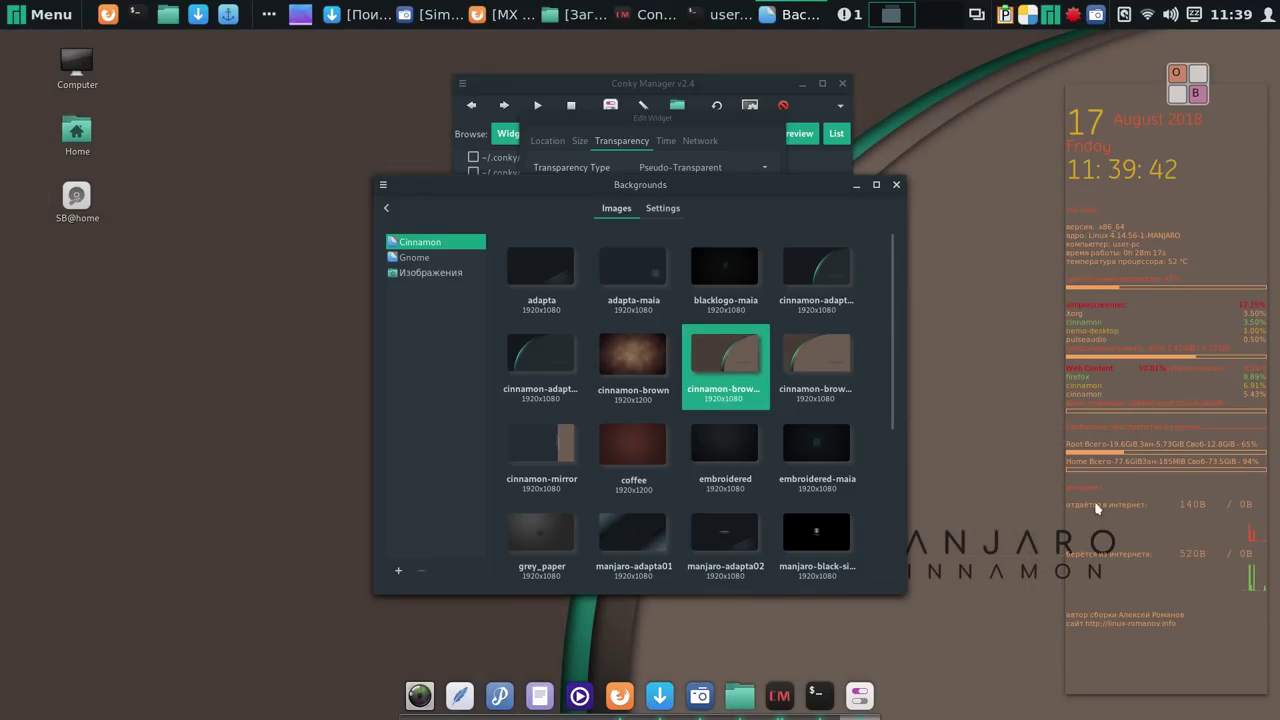
Set the conky long lmc-rus widget's transparency type to Transparent and apply it.
{"action": "left_click", "coordinate": [737, 83]}
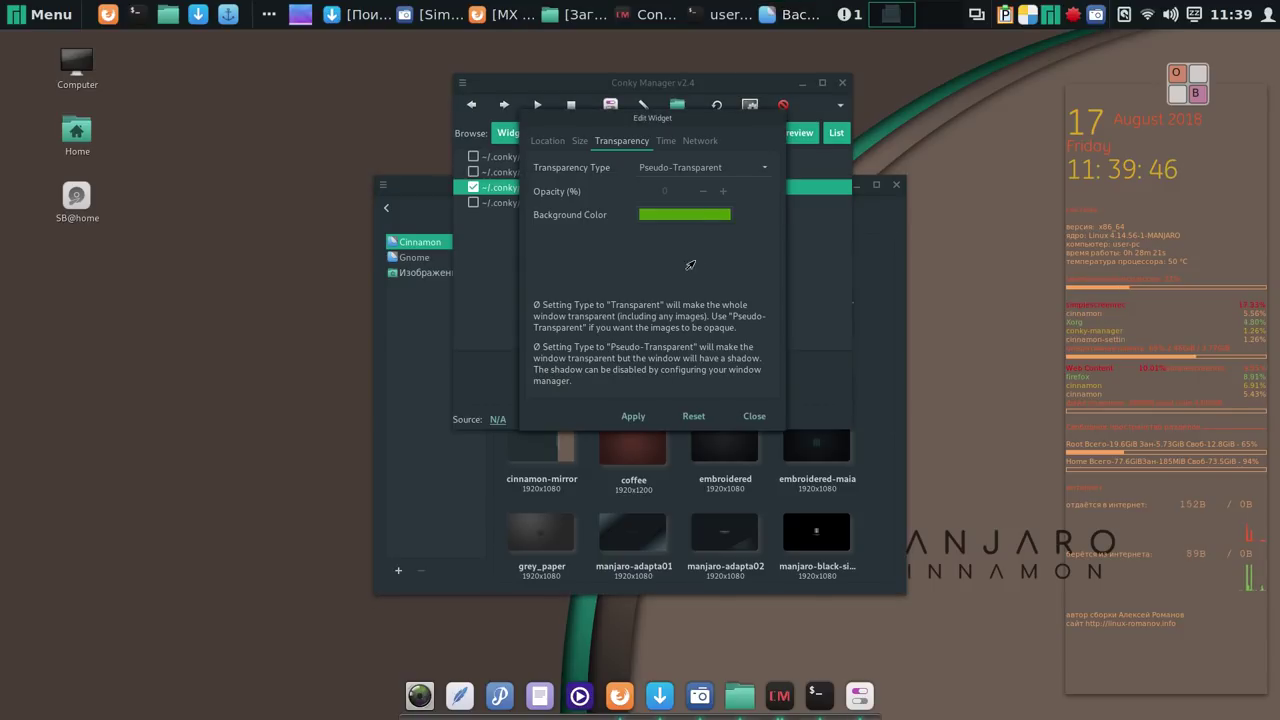
{"action": "left_click", "coordinate": [702, 169]}
{"action": "left_click", "coordinate": [709, 151]}
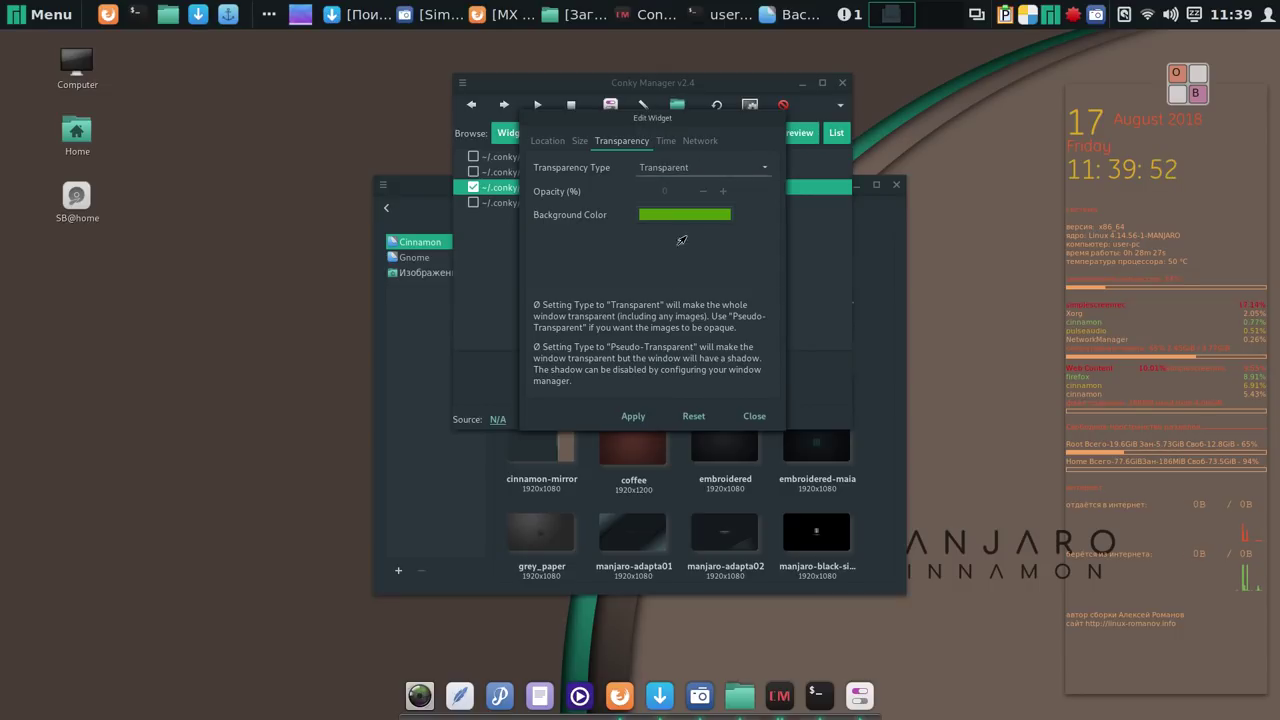
{"action": "left_click", "coordinate": [633, 416]}
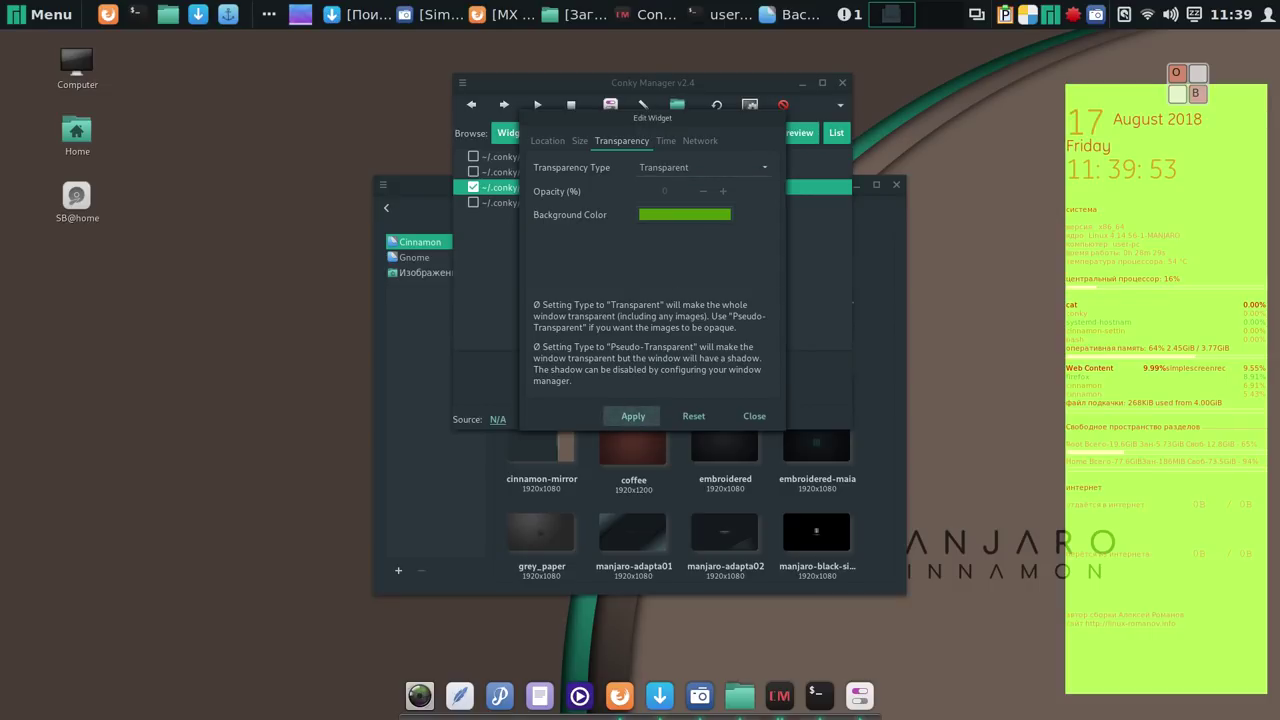
Change the conky long lmc-rus widget's background color to black, apply it and close the widget editor.
{"action": "left_click", "coordinate": [694, 218]}
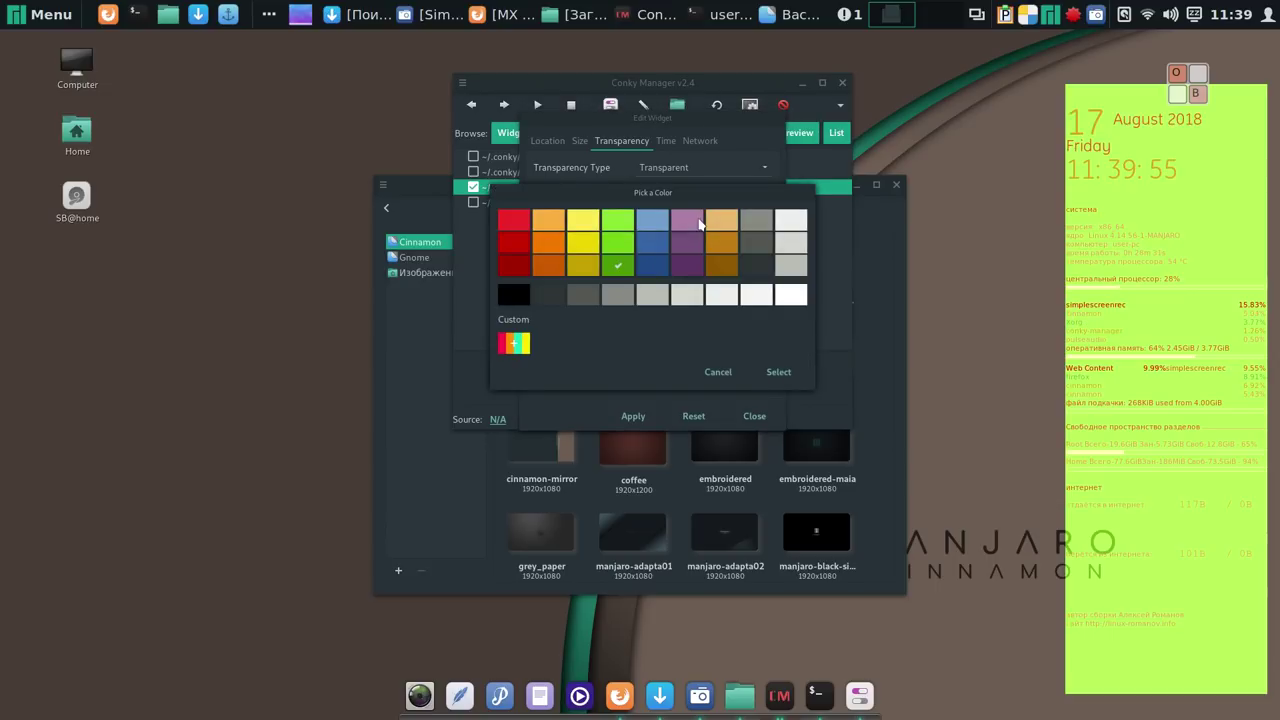
{"action": "left_click", "coordinate": [510, 294]}
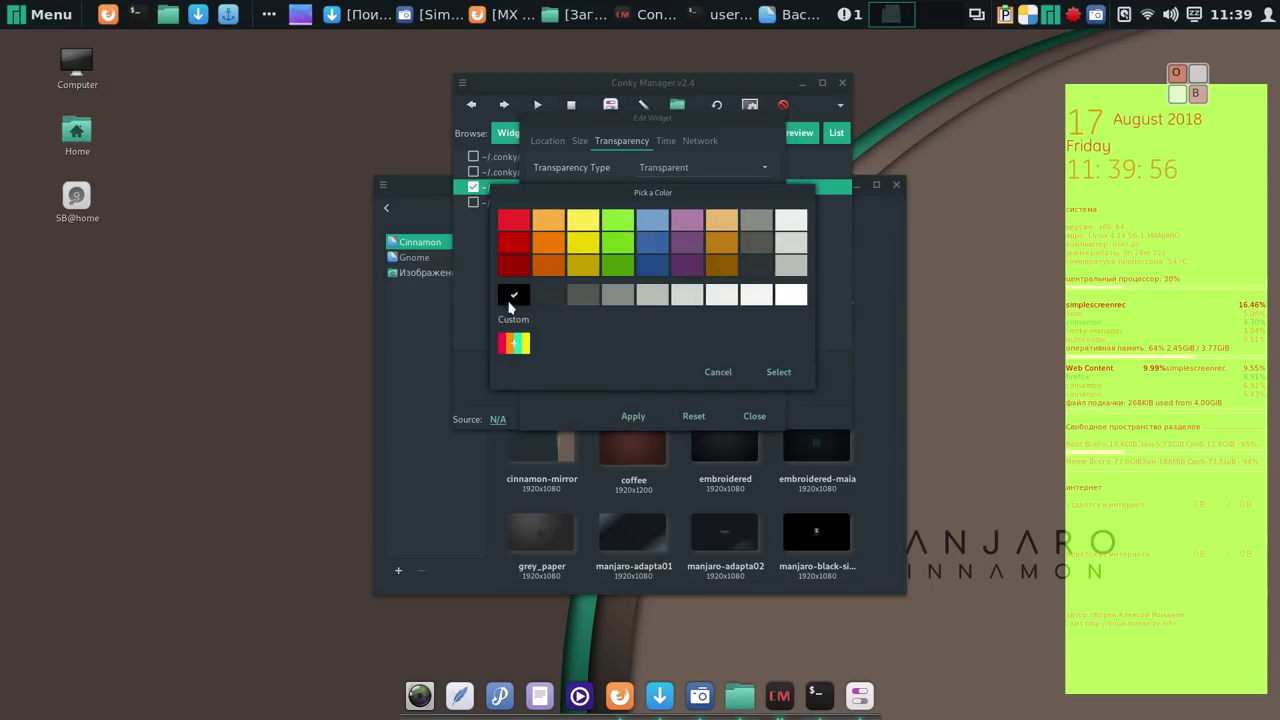
{"action": "left_click", "coordinate": [779, 373]}
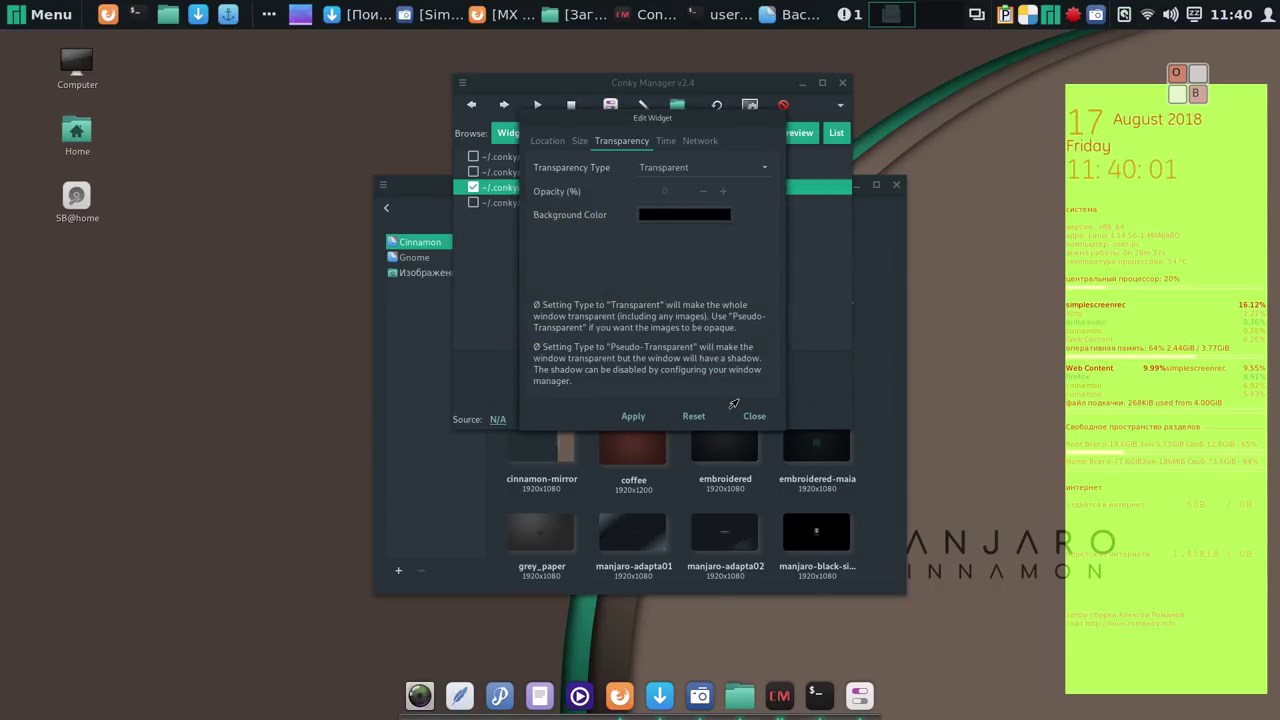
{"action": "left_click", "coordinate": [640, 420]}
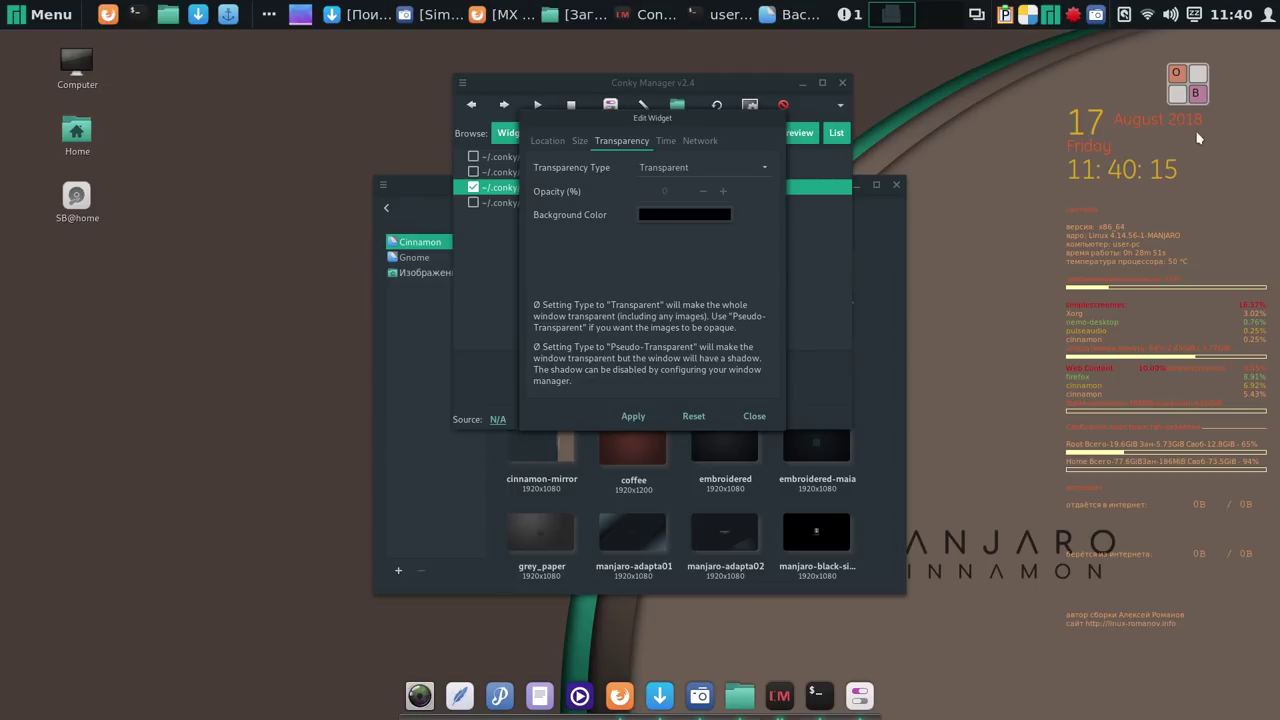
{"action": "left_click", "coordinate": [756, 417]}
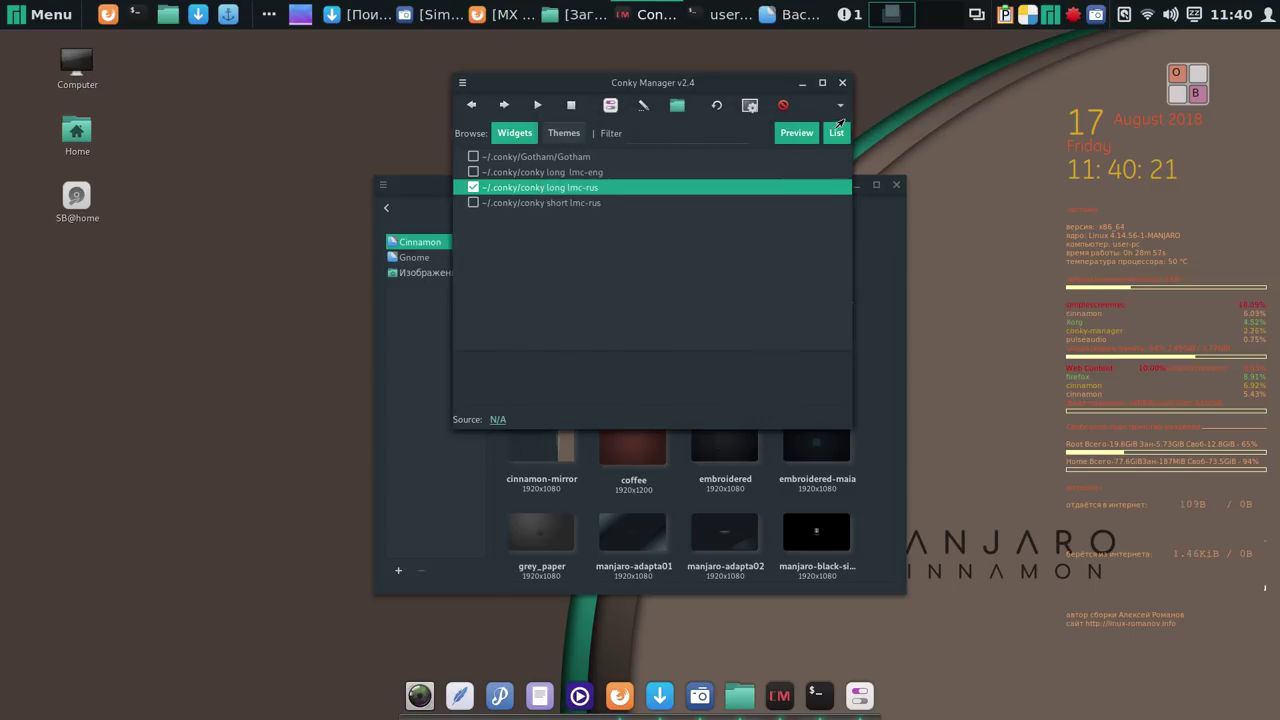
Enable running Conky at system startup in the Conky Manager settings, confirm, and close Conky Manager.
{"action": "left_click", "coordinate": [840, 106]}
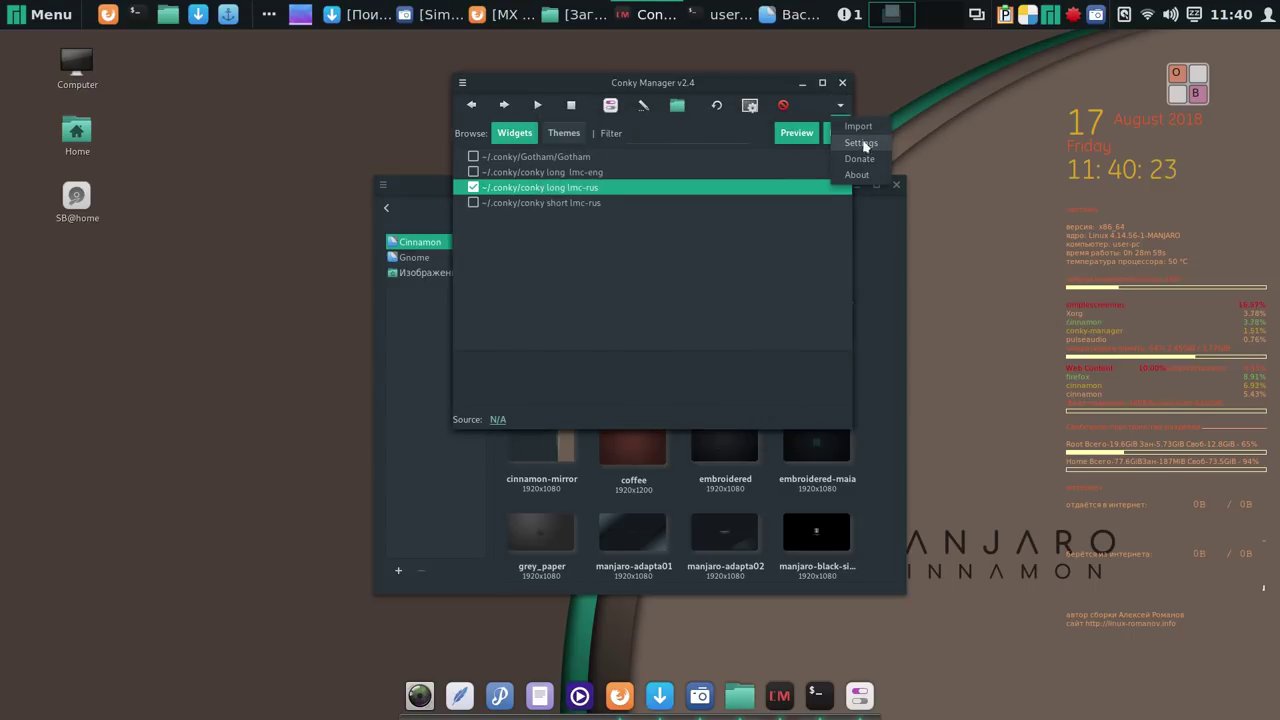
{"action": "left_click", "coordinate": [862, 143]}
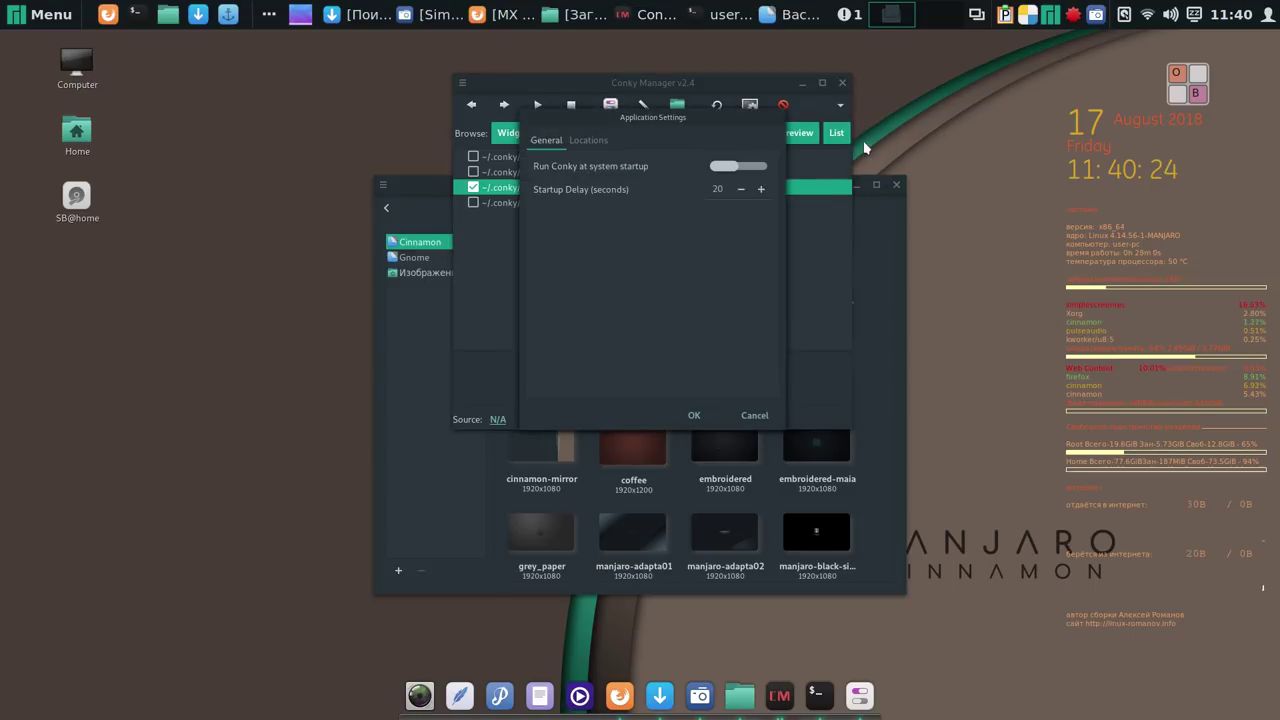
{"action": "left_click", "coordinate": [756, 168]}
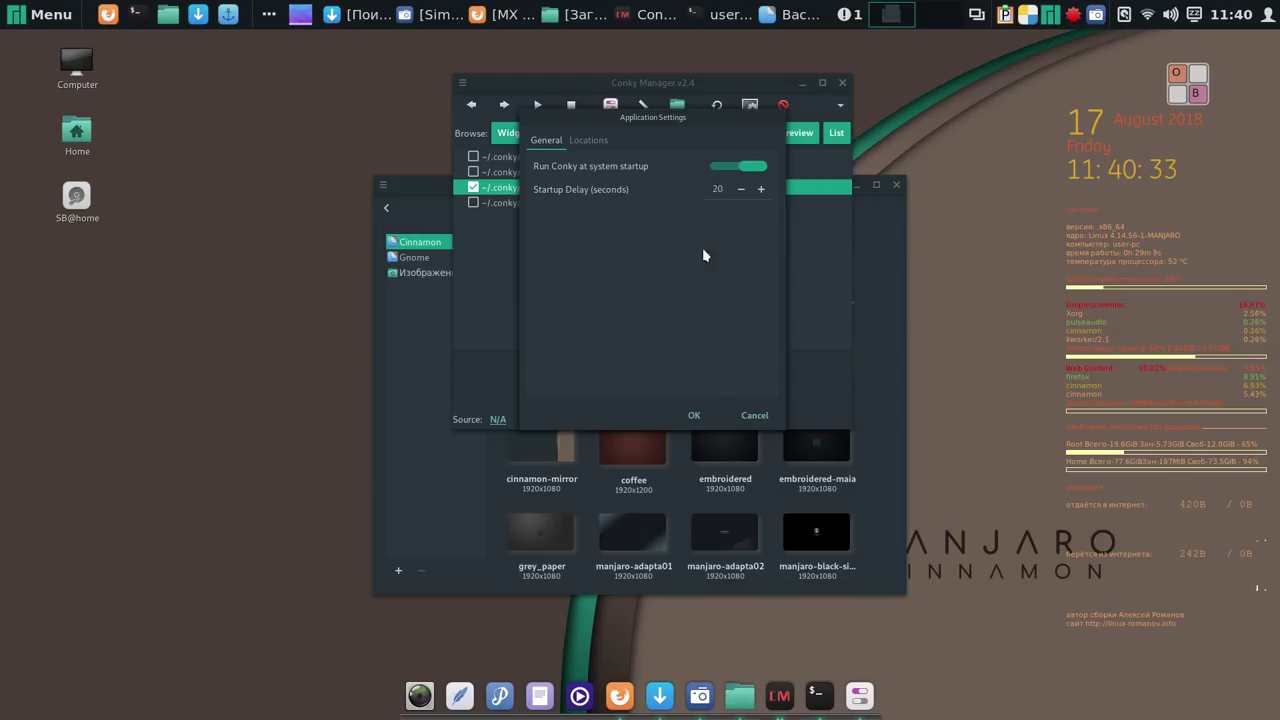
{"action": "left_click", "coordinate": [694, 416]}
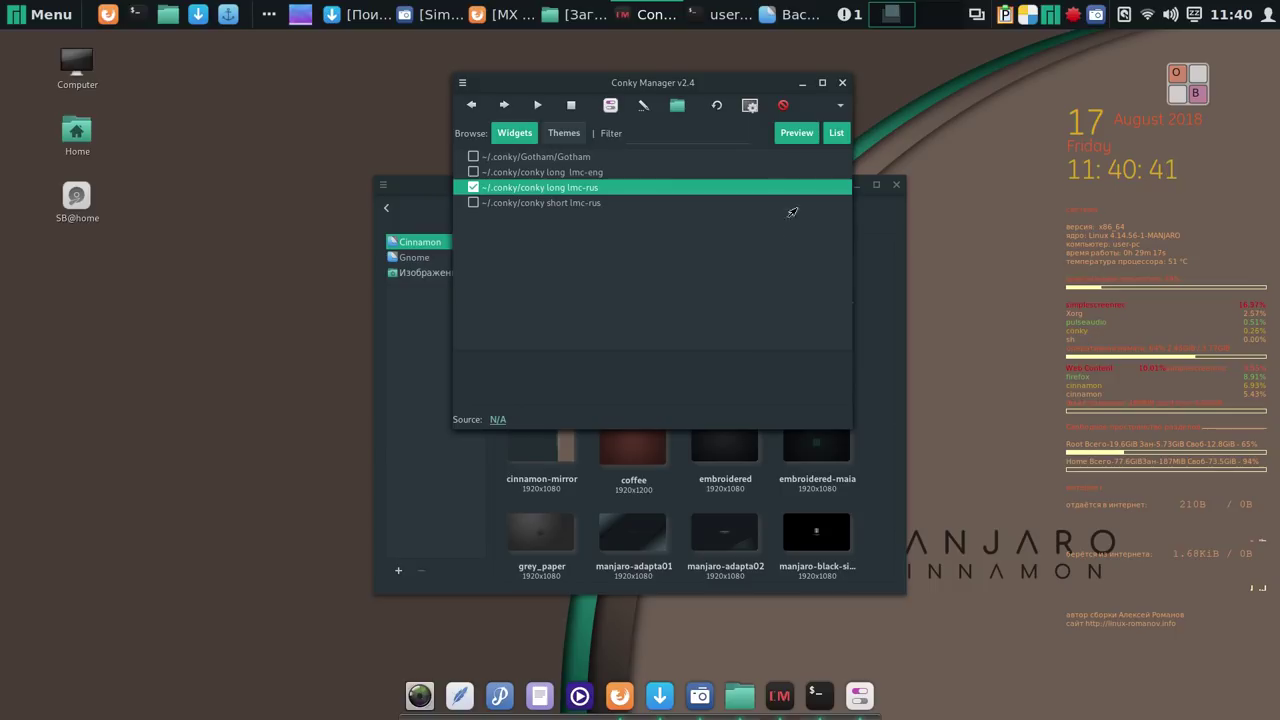
{"action": "left_click", "coordinate": [842, 83]}
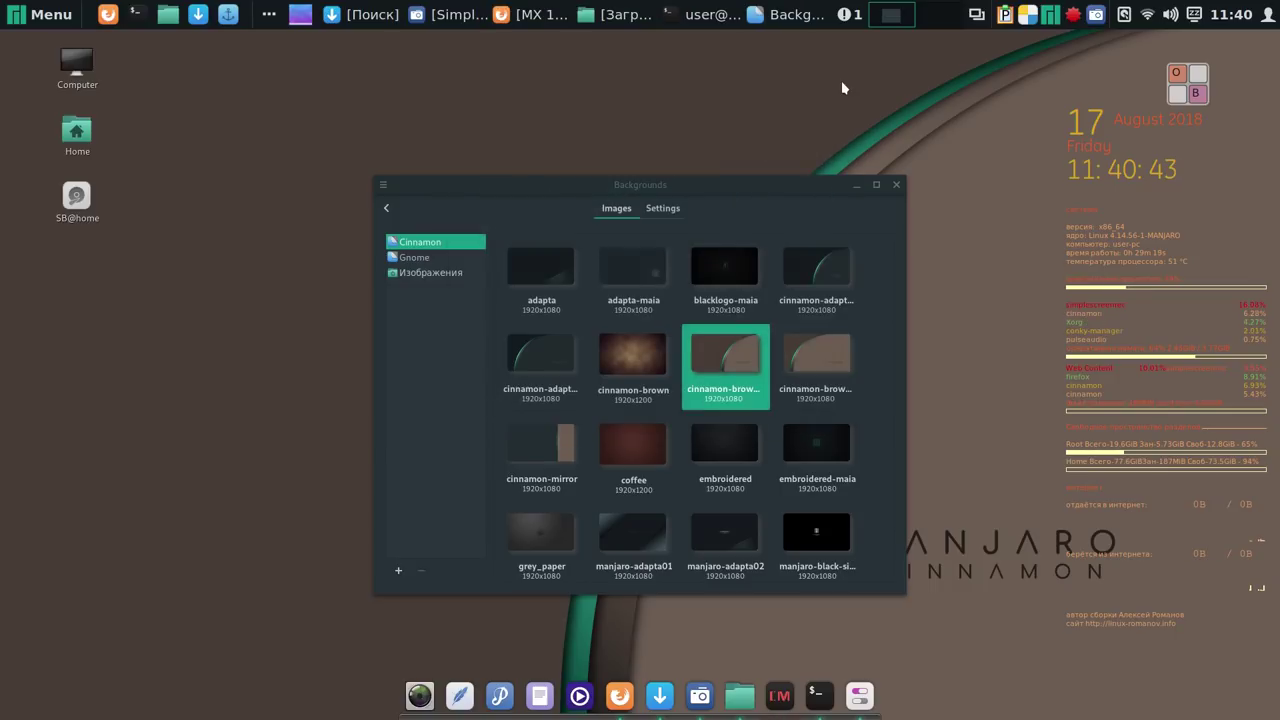
Change the desktop background to the Cinnamon image embroidered, and close the Backgrounds and terminal windows.
{"action": "left_click_drag", "start_coordinate": [757, 181], "coordinate": [657, 109]}
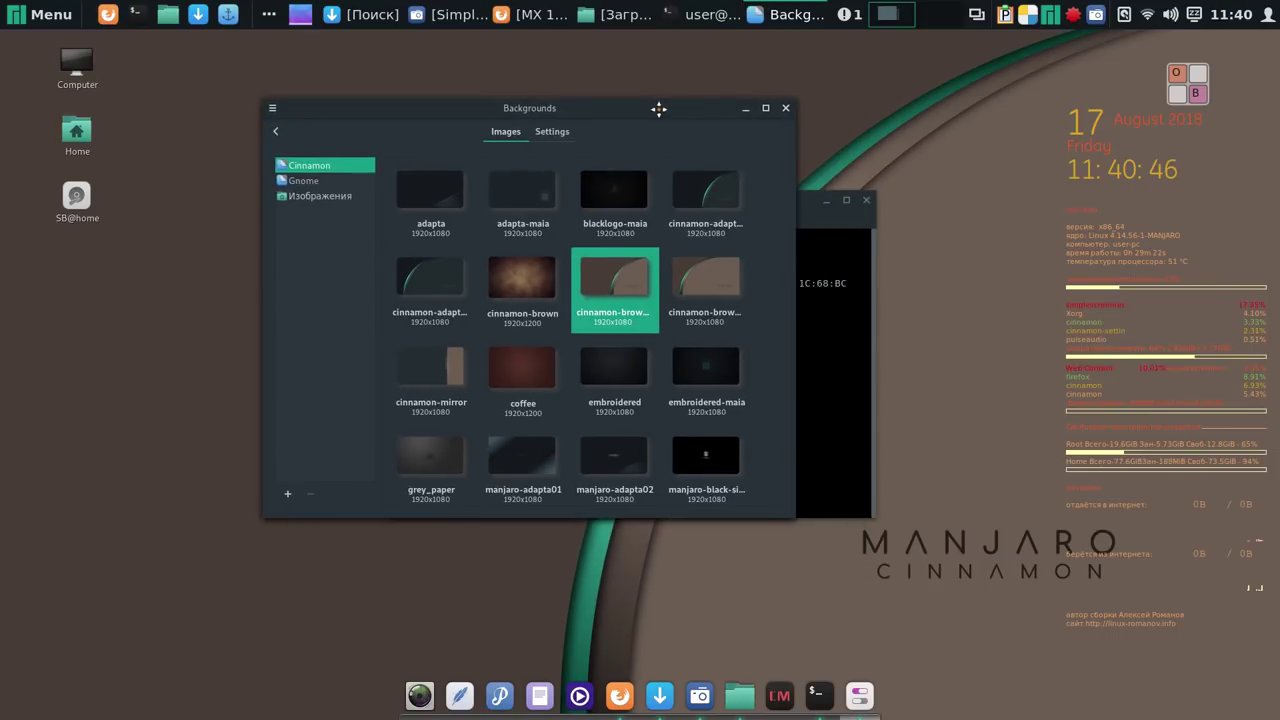
{"action": "left_click", "coordinate": [614, 373]}
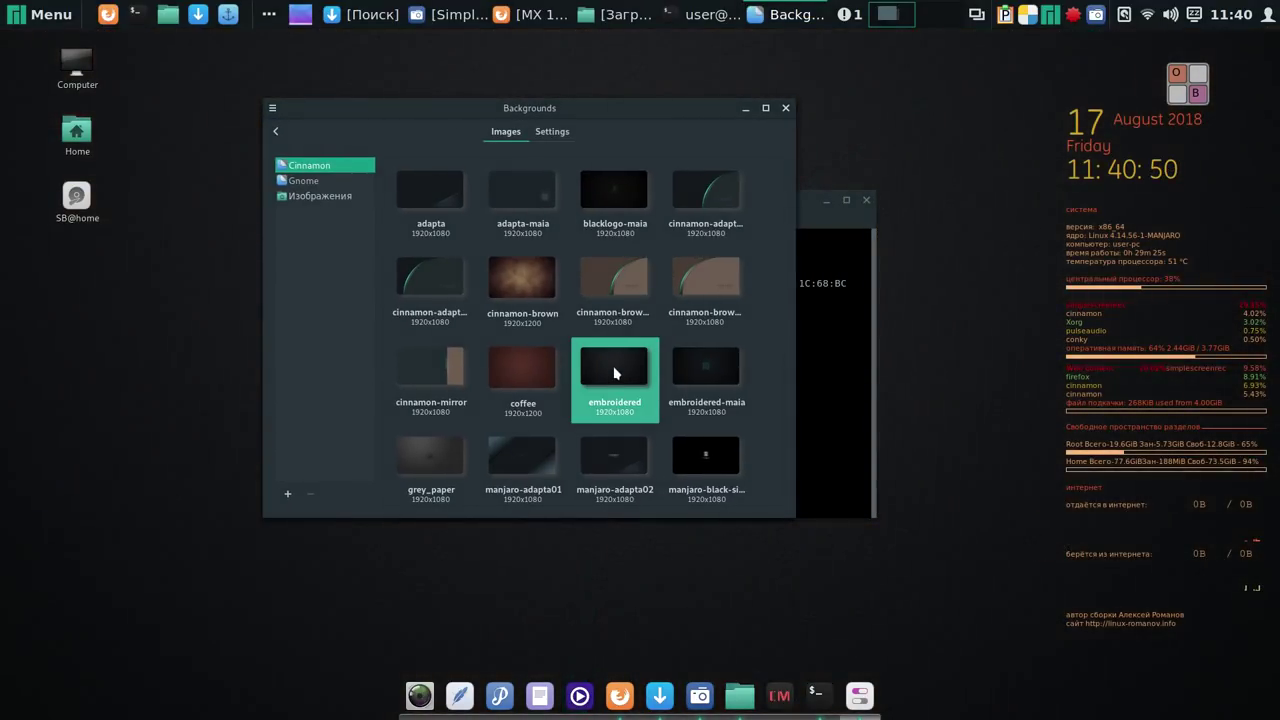
{"action": "left_click", "coordinate": [786, 109]}
{"action": "left_click", "coordinate": [865, 204]}
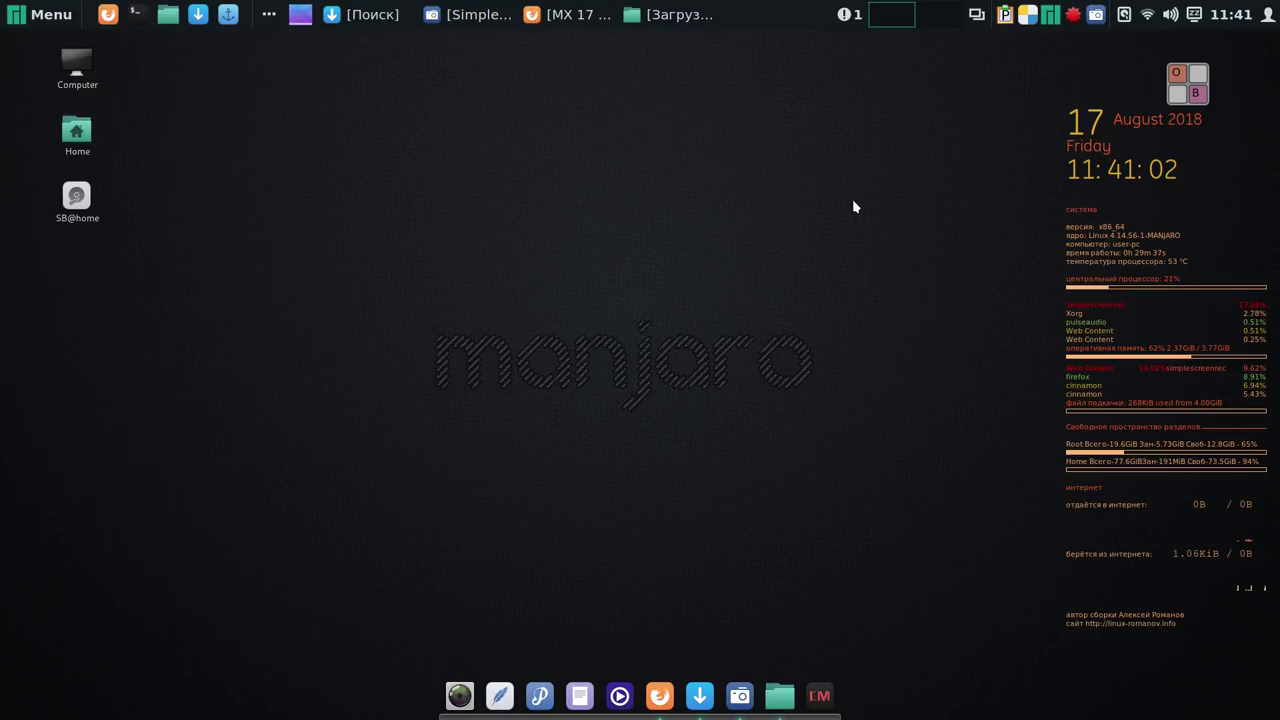
Open the list of available package updates, start installing them all and move the updates window toward the desktop's centre.
{"action": "left_click", "coordinate": [1072, 16]}
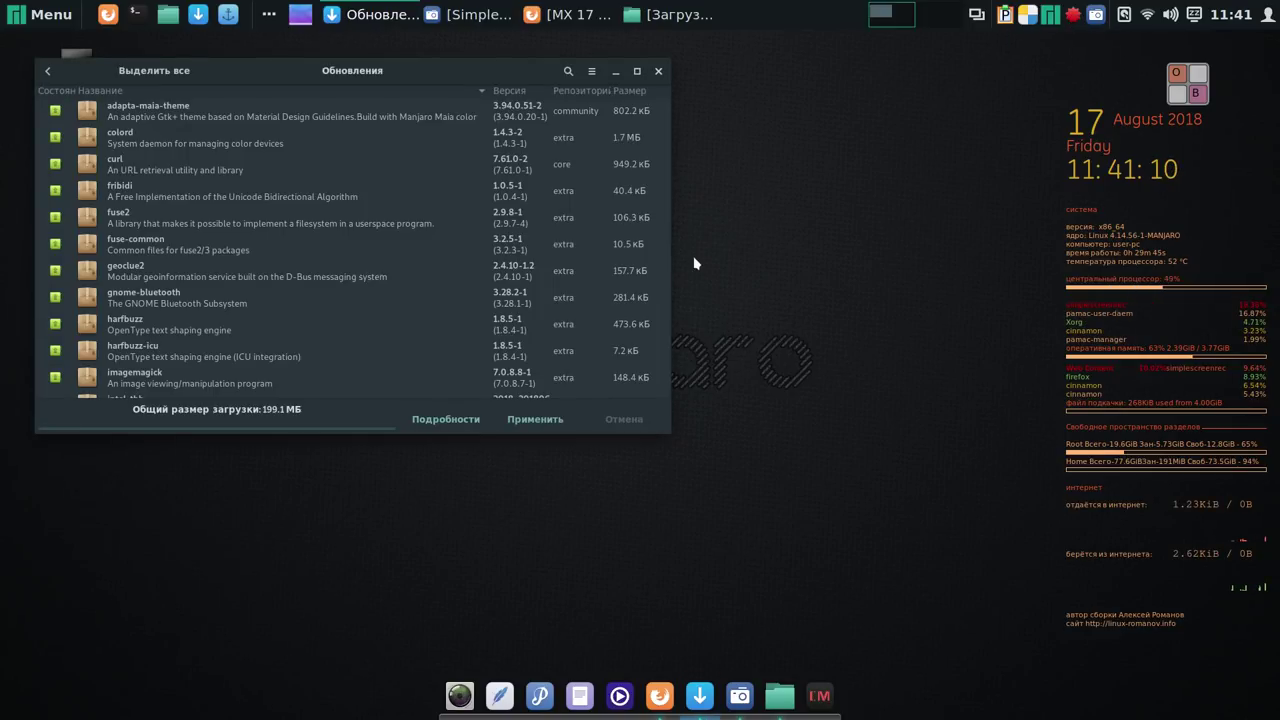
{"action": "left_click", "coordinate": [537, 421]}
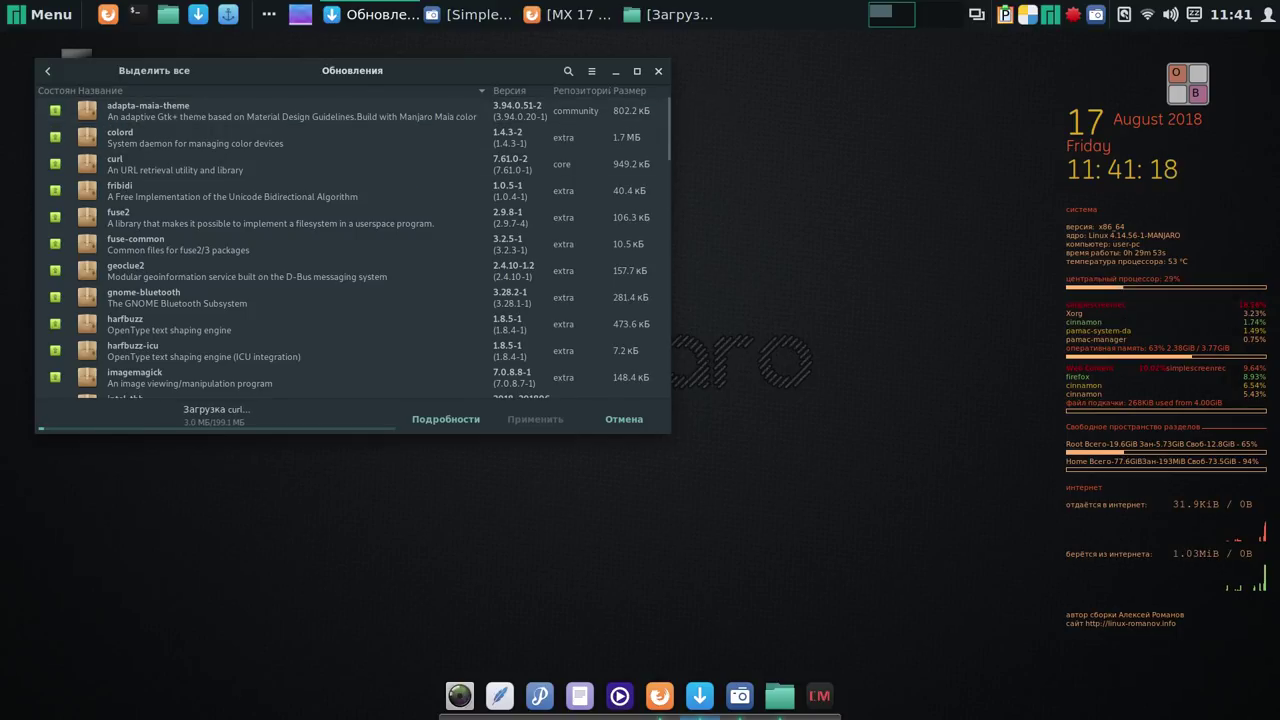
{"action": "left_click_drag", "start_coordinate": [521, 67], "coordinate": [813, 71]}
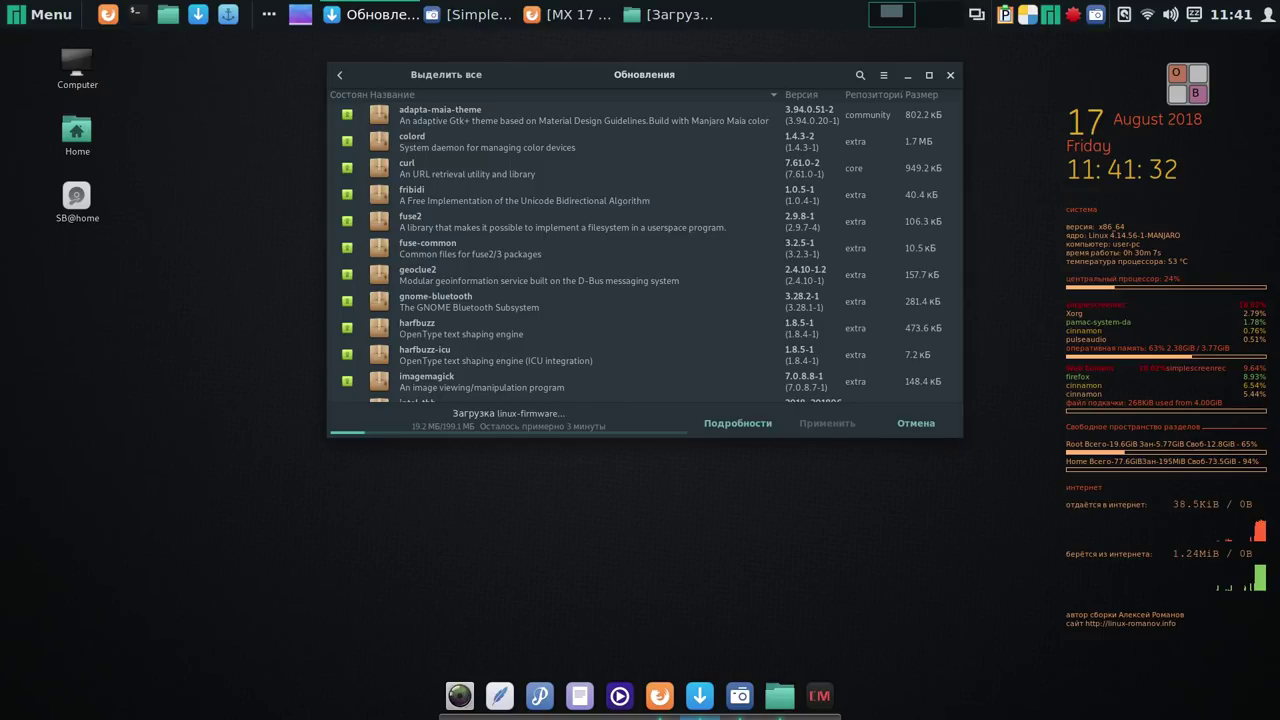
{"action": "right_click", "coordinate": [1097, 15]}
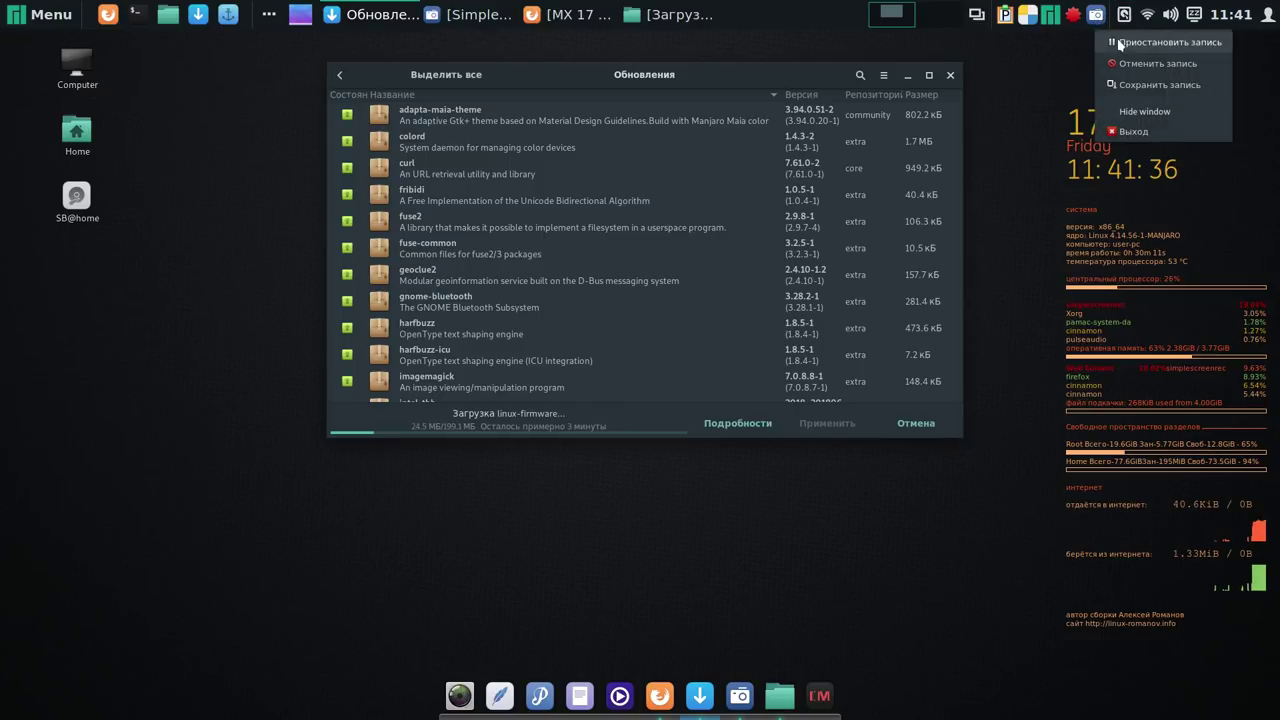
{"action": "left_click", "coordinate": [1119, 43]}
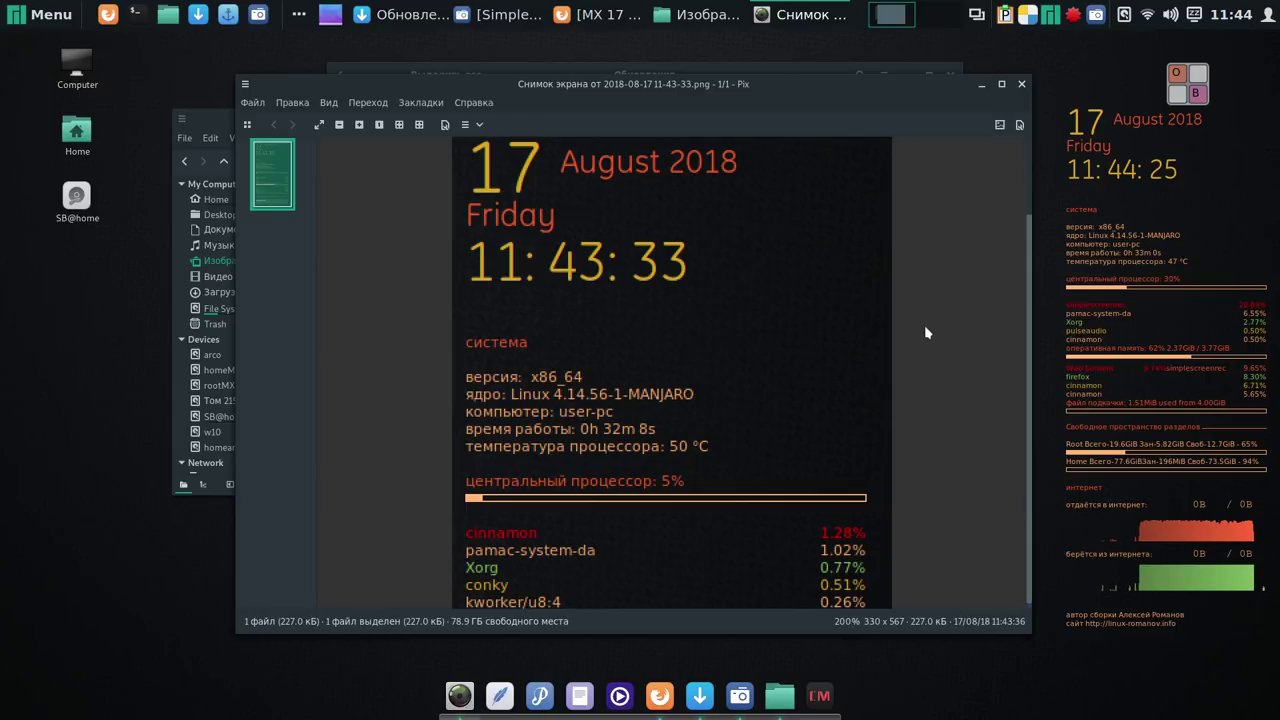
Examine the system, processor, memory, swap and partition sections in the enlarged Conky screenshot, and close the image and its folder.
{"action": "scroll", "coordinate": [924, 324], "scroll_direction": "up", "scroll_amount": 2}
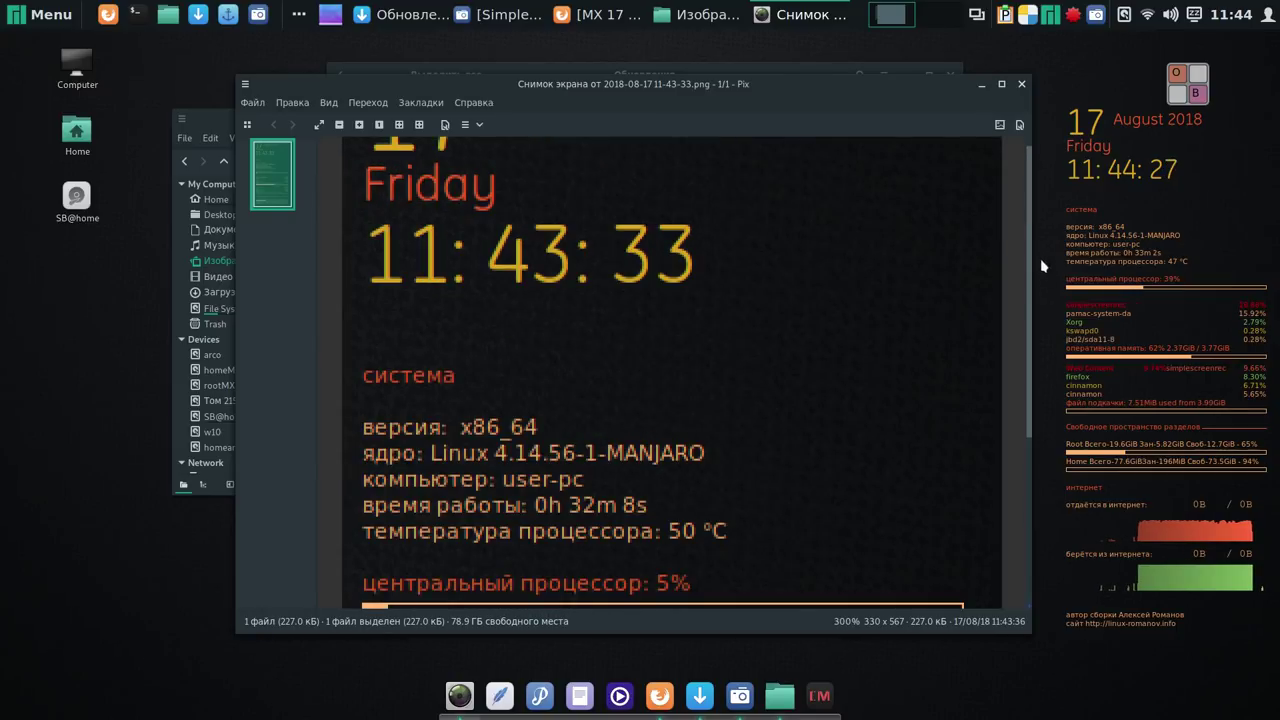
{"action": "left_click_drag", "start_coordinate": [1035, 255], "coordinate": [1035, 306]}
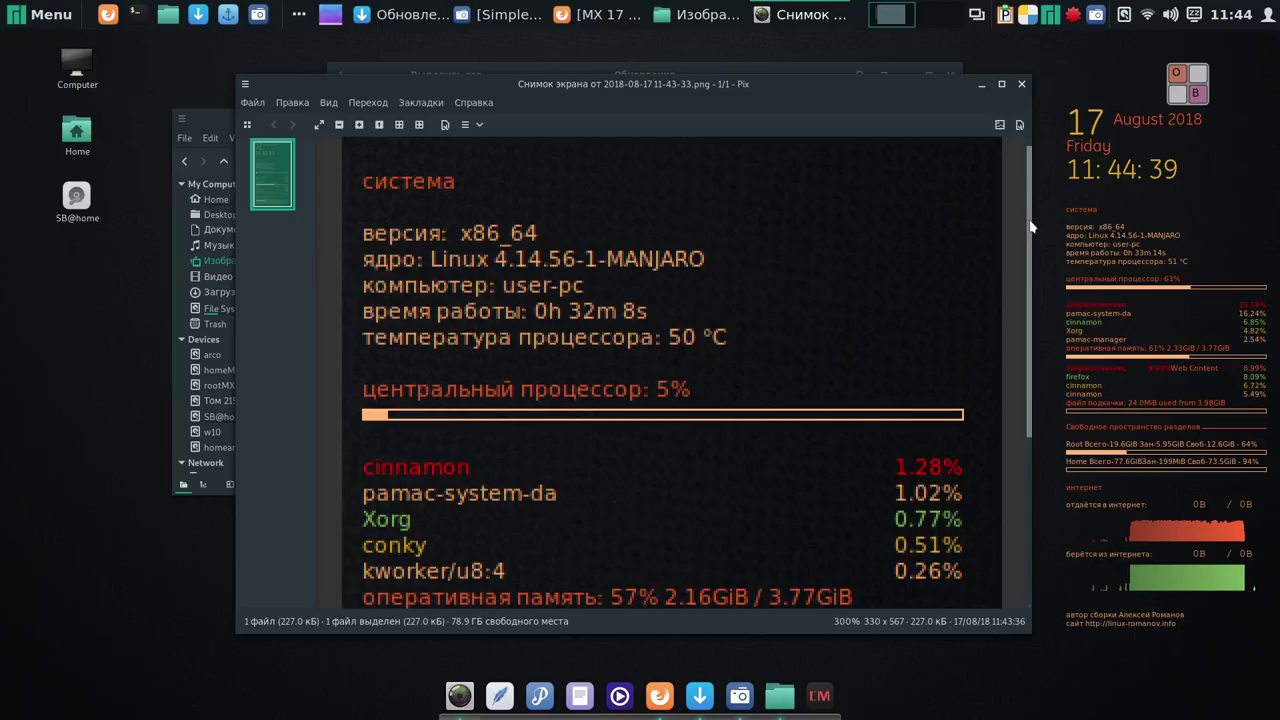
{"action": "scroll", "coordinate": [1034, 237], "scroll_direction": "up", "scroll_amount": 2}
{"action": "scroll", "coordinate": [1034, 237], "scroll_direction": "down", "scroll_amount": 4}
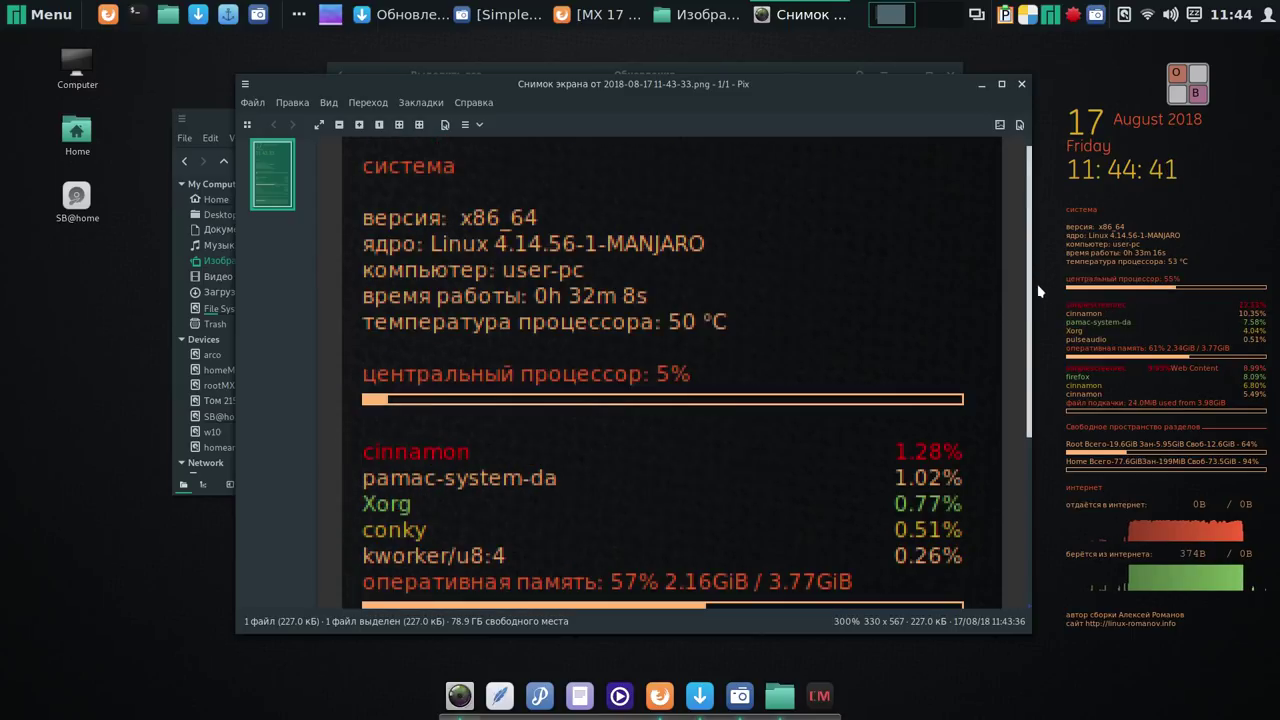
{"action": "scroll", "coordinate": [1033, 290], "scroll_direction": "up", "scroll_amount": 1}
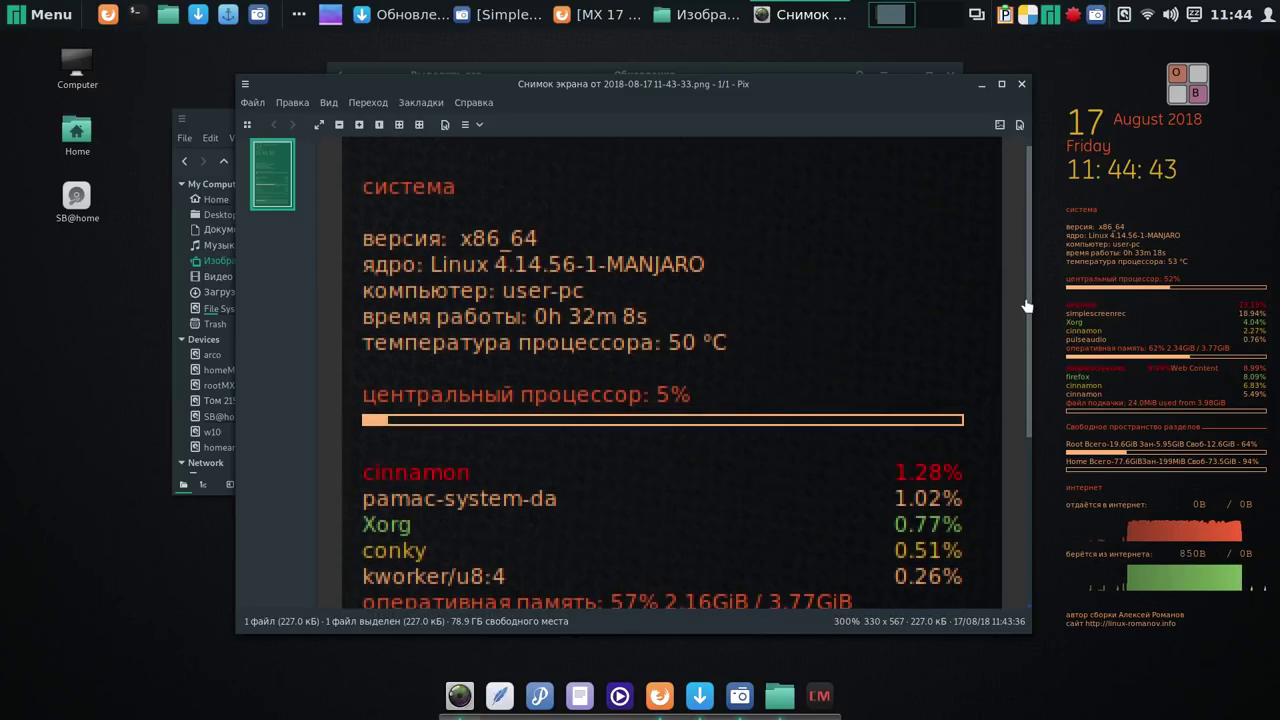
{"action": "scroll", "coordinate": [1034, 300], "scroll_direction": "up", "scroll_amount": 1}
{"action": "scroll", "coordinate": [1017, 274], "scroll_direction": "down", "scroll_amount": 3}
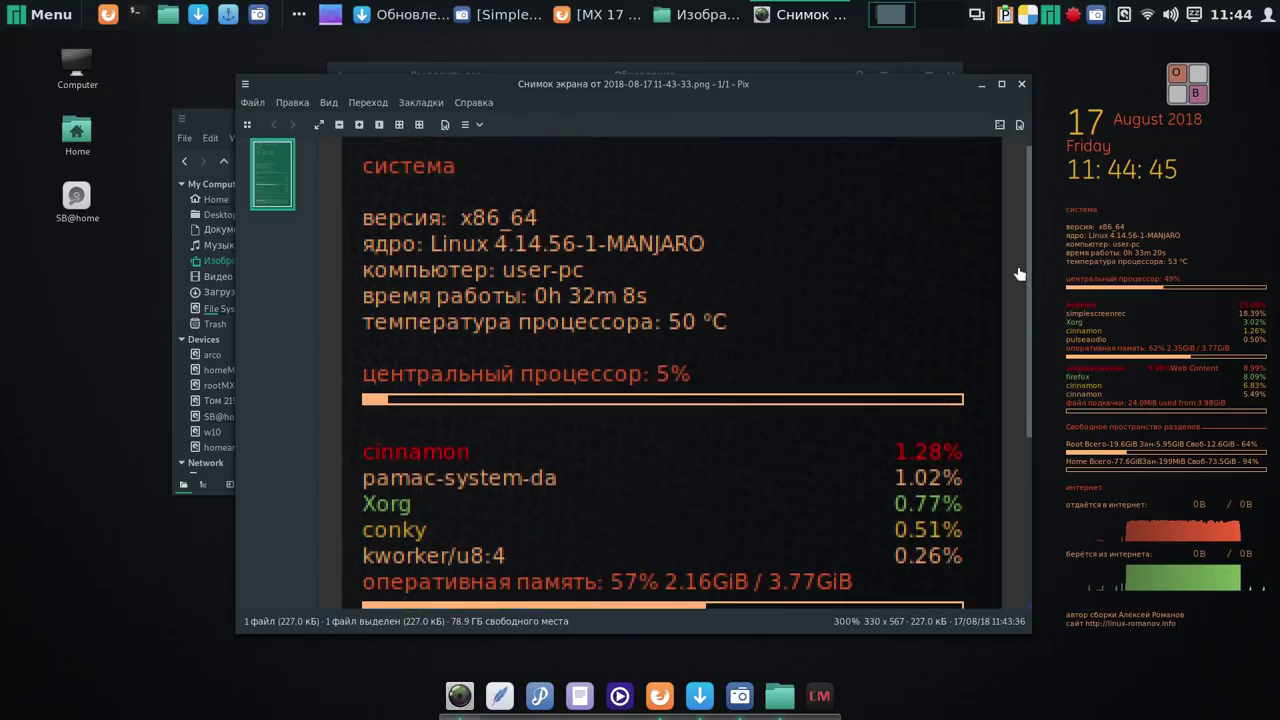
{"action": "scroll", "coordinate": [1017, 228], "scroll_direction": "down", "scroll_amount": 3}
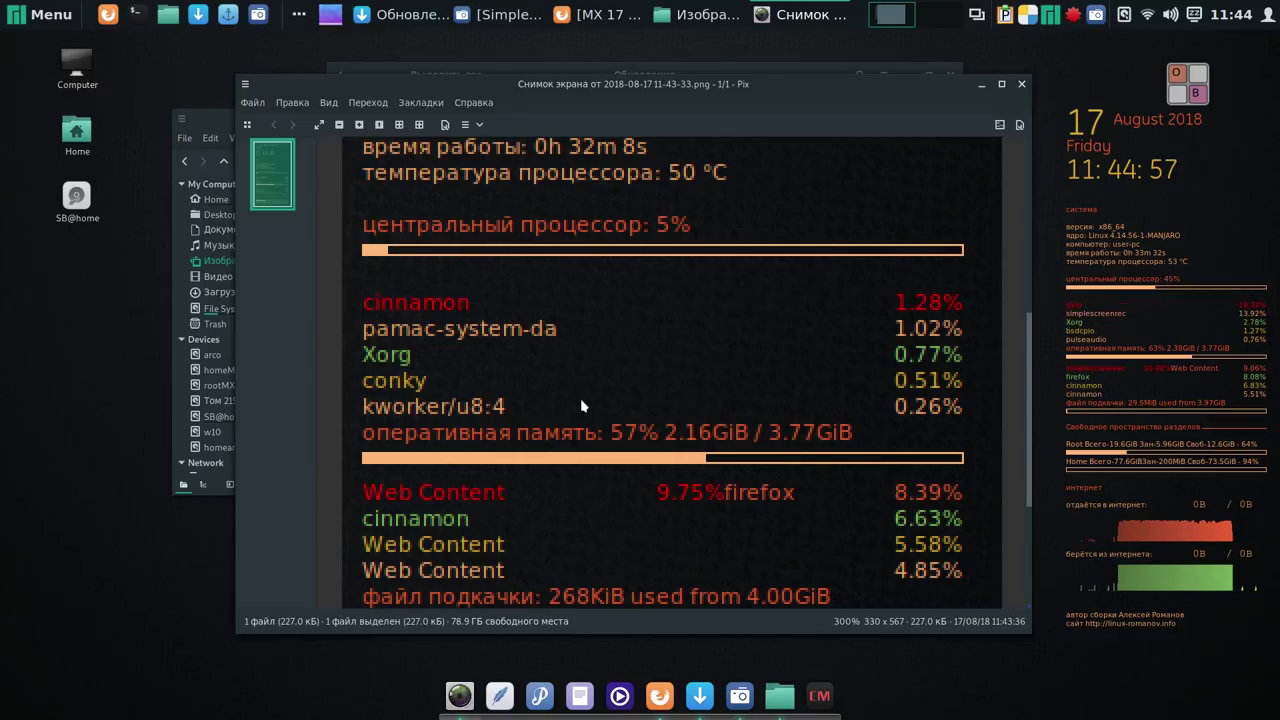
{"action": "scroll", "coordinate": [1030, 460], "scroll_direction": "down", "scroll_amount": 1}
{"action": "scroll", "coordinate": [1030, 460], "scroll_direction": "down", "scroll_amount": 5}
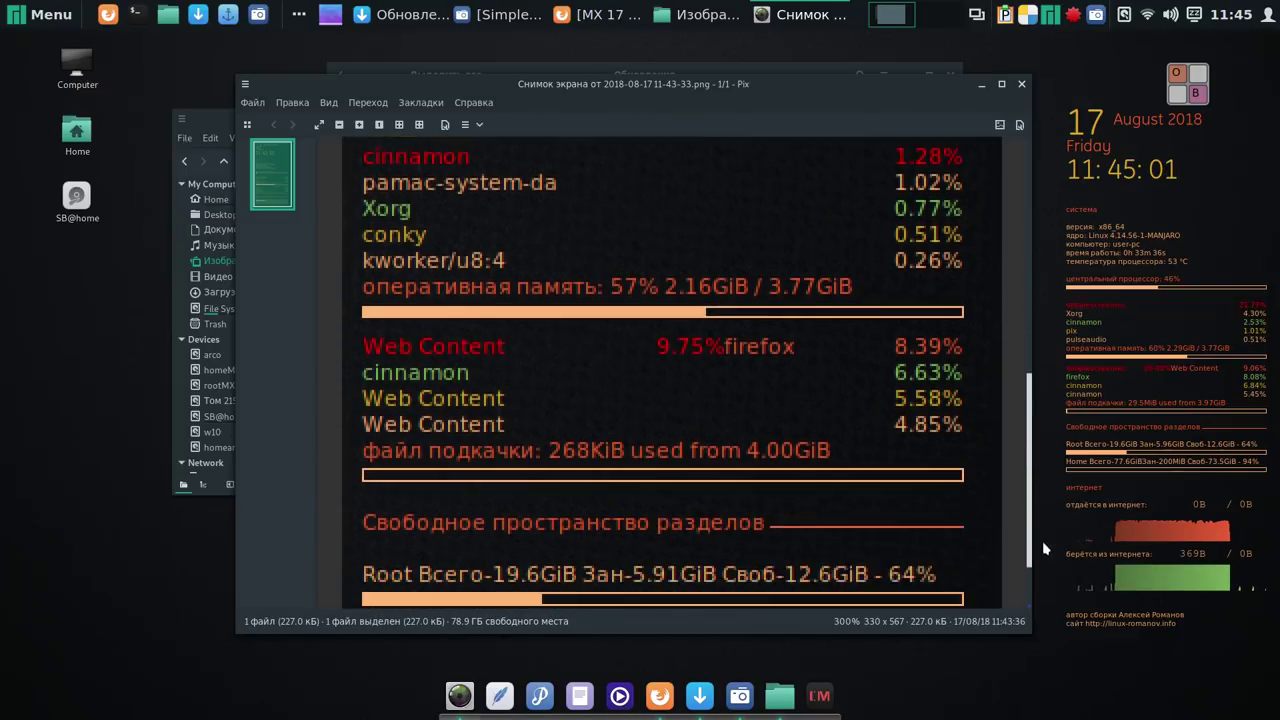
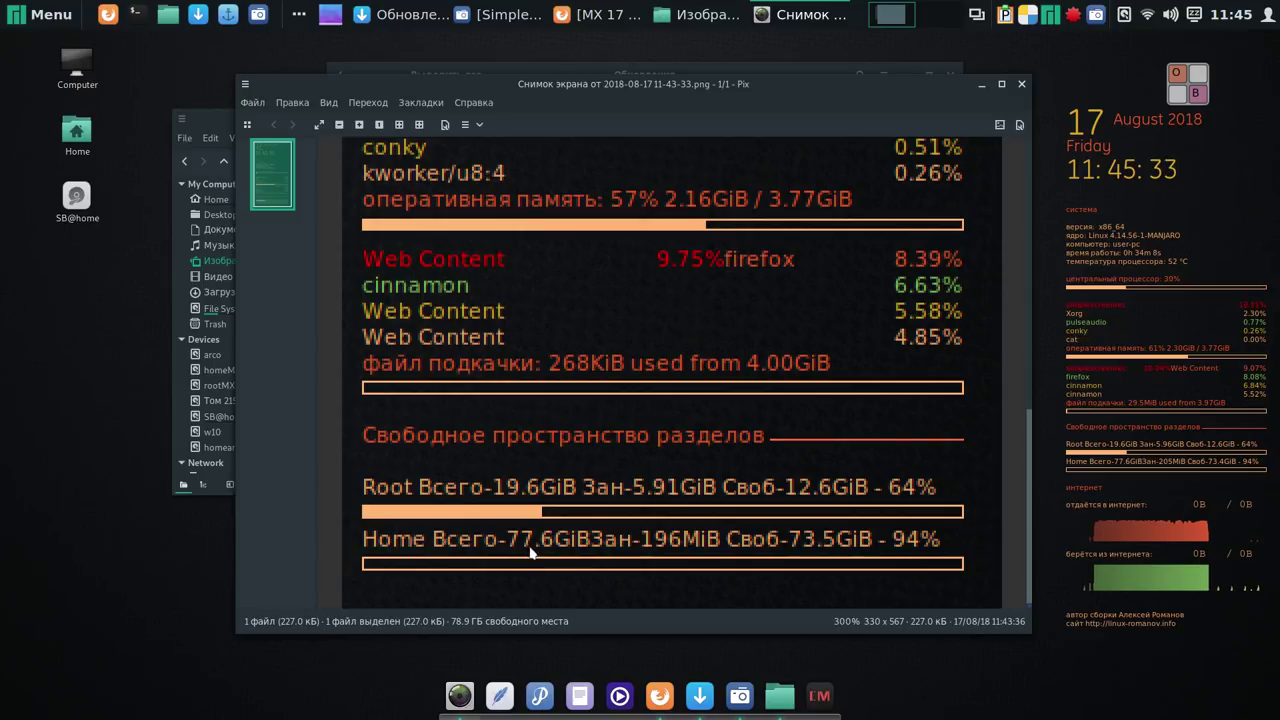
{"action": "scroll", "coordinate": [810, 550], "scroll_direction": "down", "scroll_amount": 2}
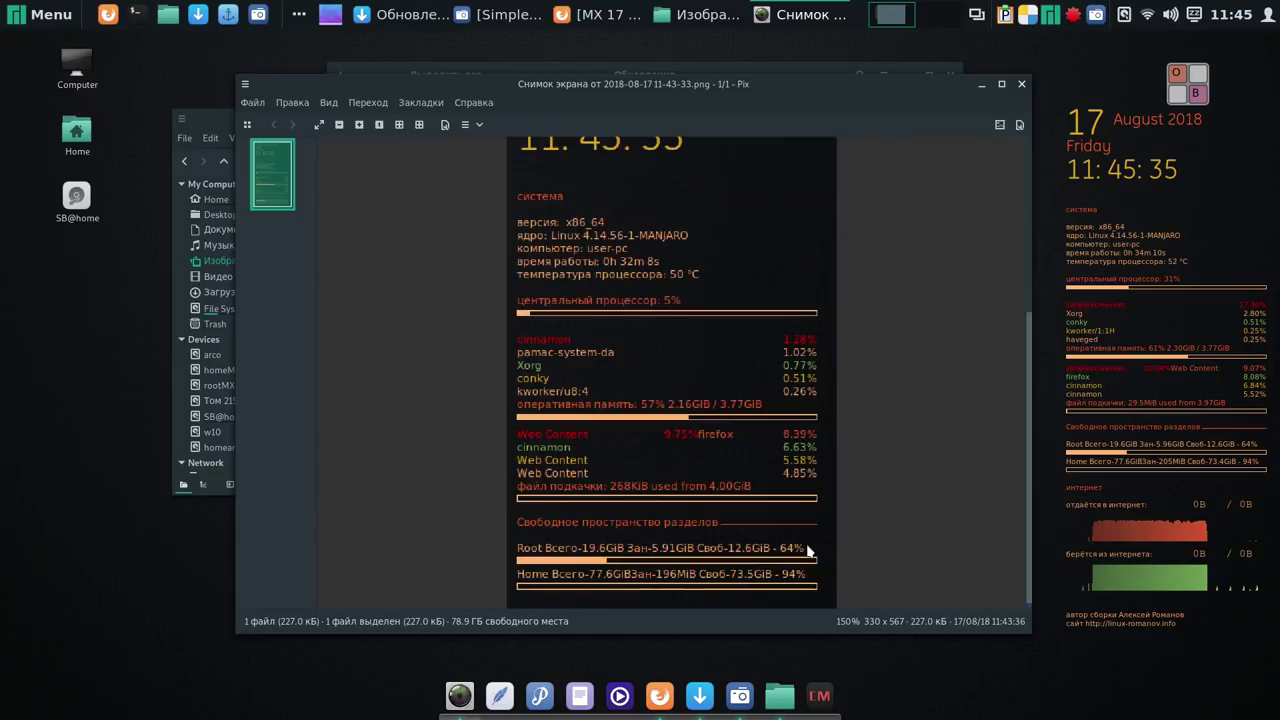
{"action": "scroll", "coordinate": [810, 550], "scroll_direction": "up", "scroll_amount": 2}
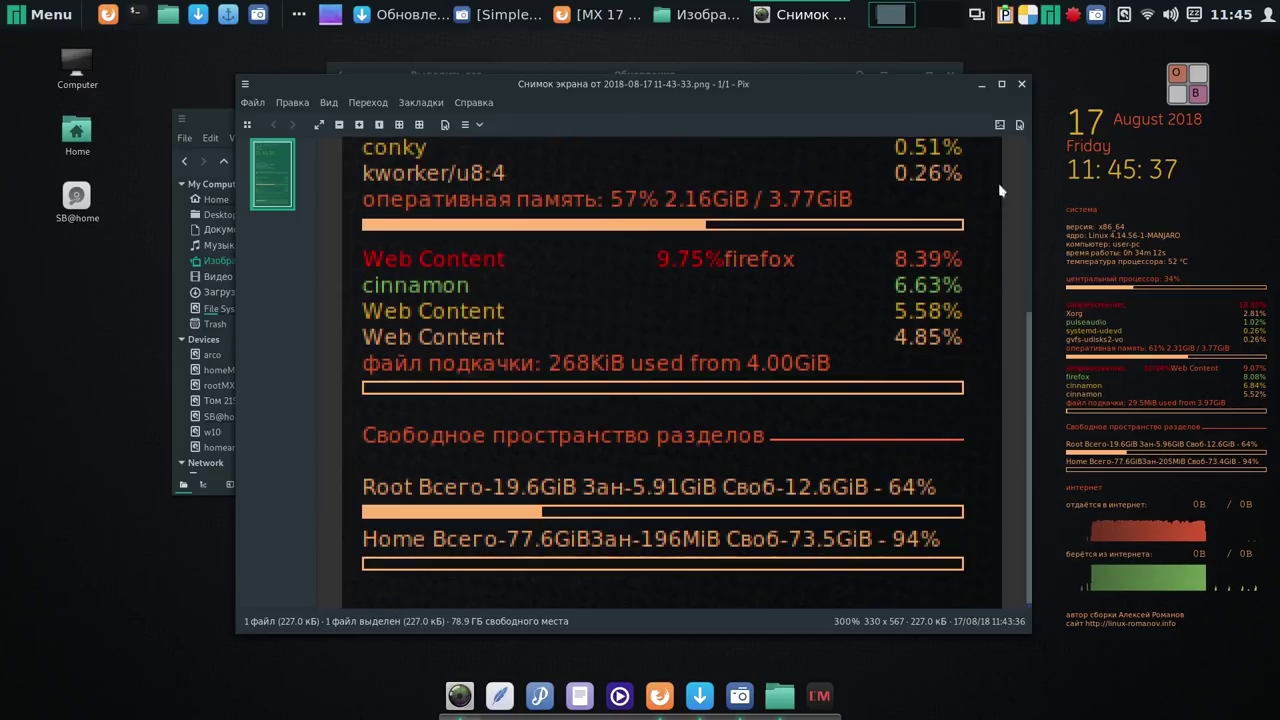
{"action": "left_click", "coordinate": [1021, 85]}
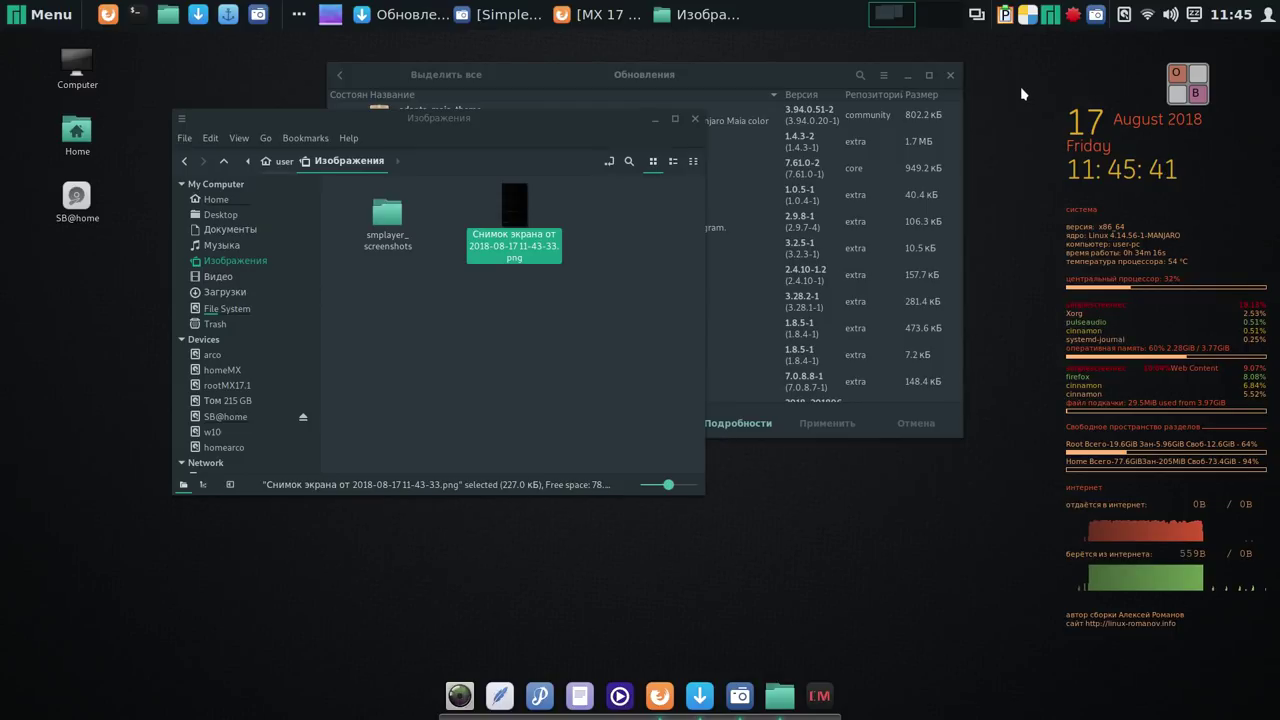
{"action": "left_click", "coordinate": [694, 120]}
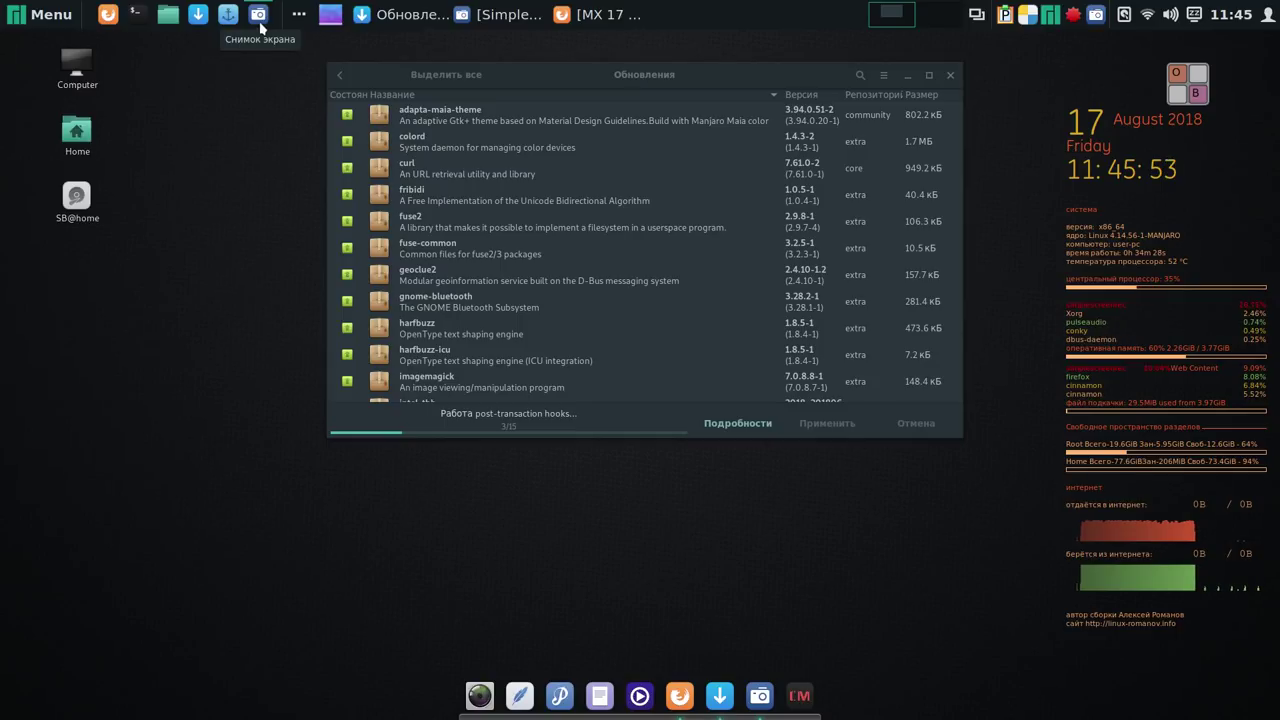
{"action": "left_click", "coordinate": [760, 697]}
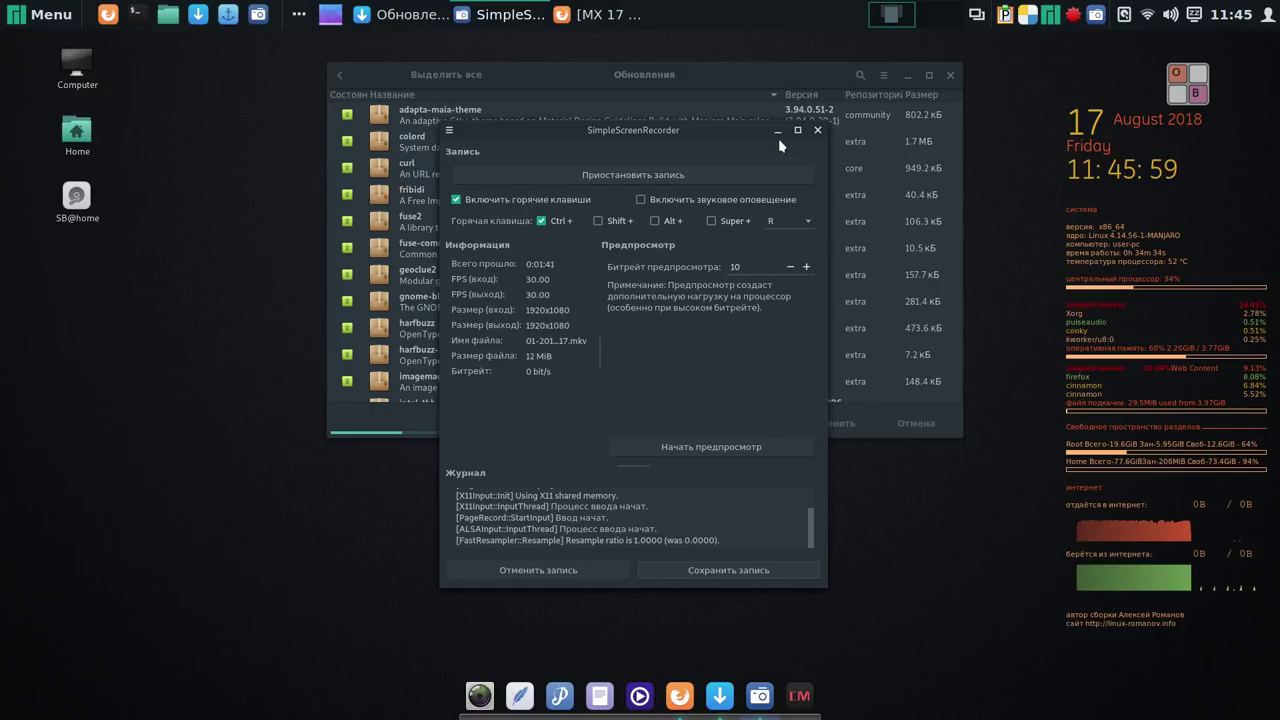
{"action": "left_click", "coordinate": [777, 131]}
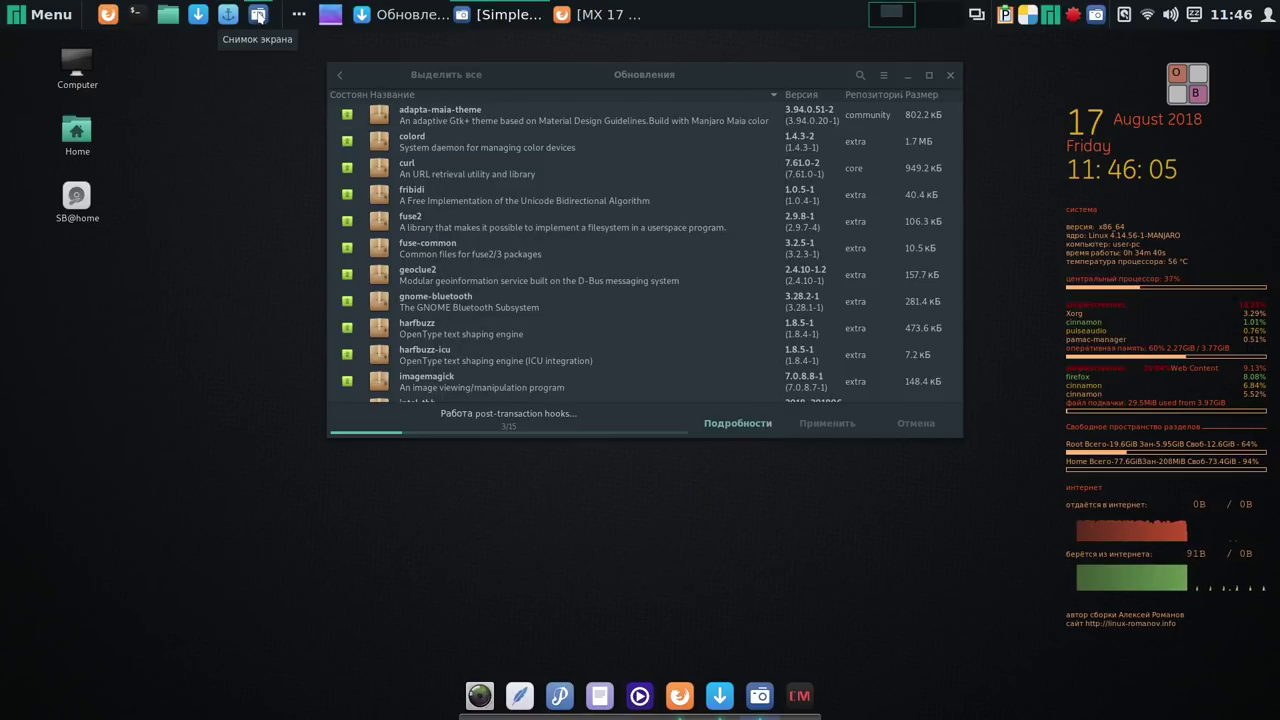
{"action": "left_click", "coordinate": [44, 20]}
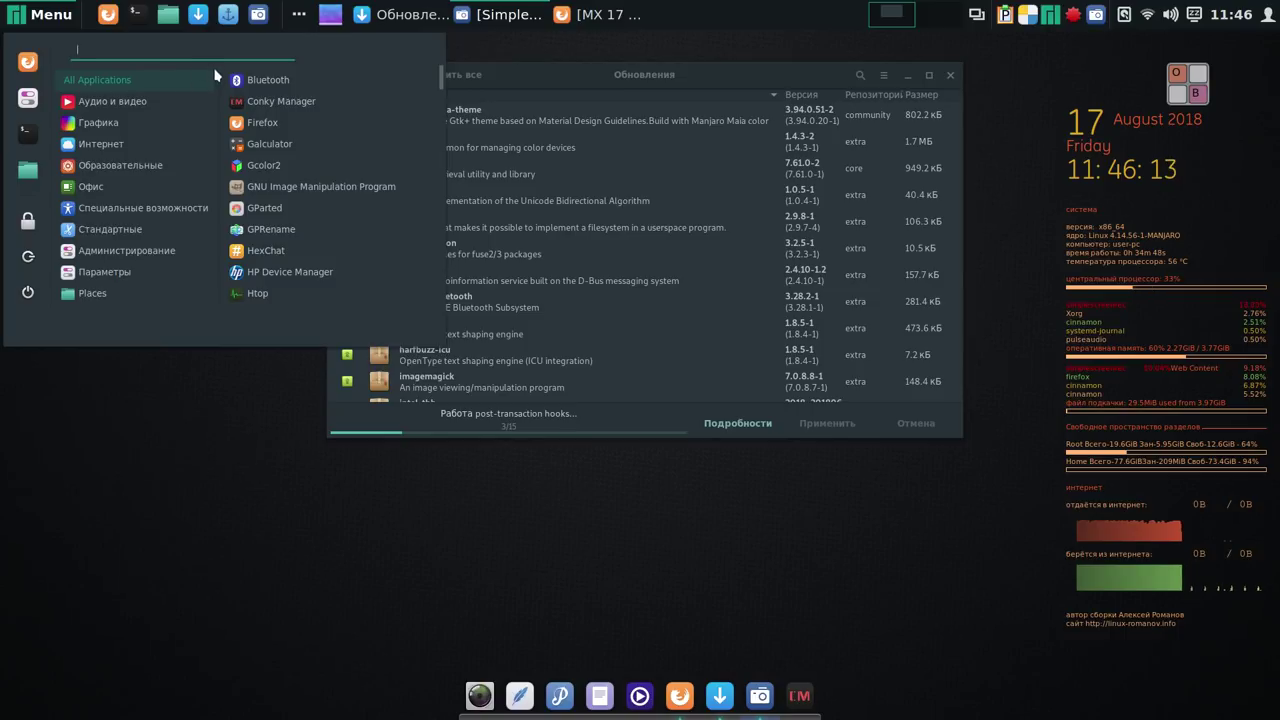
{"action": "left_click", "coordinate": [561, 612]}
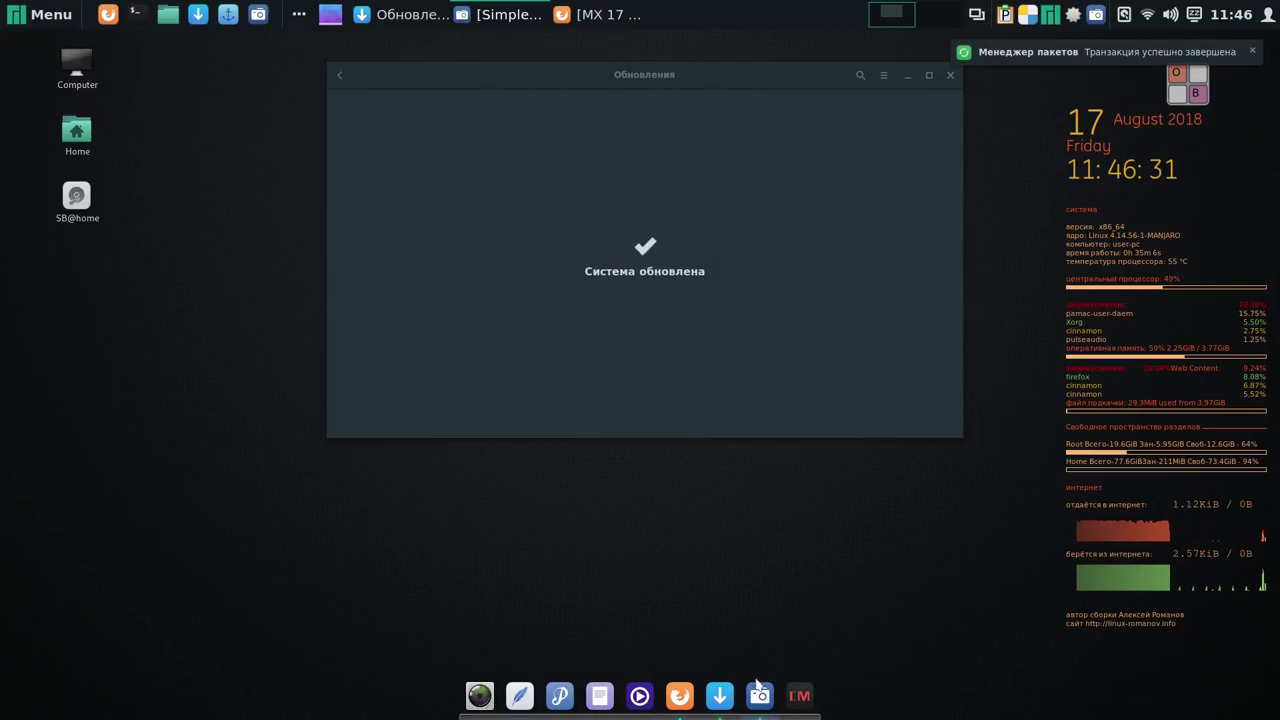
Unpin Conky Manager from the Plank dock and close the package updates window.
{"action": "right_click", "coordinate": [799, 705]}
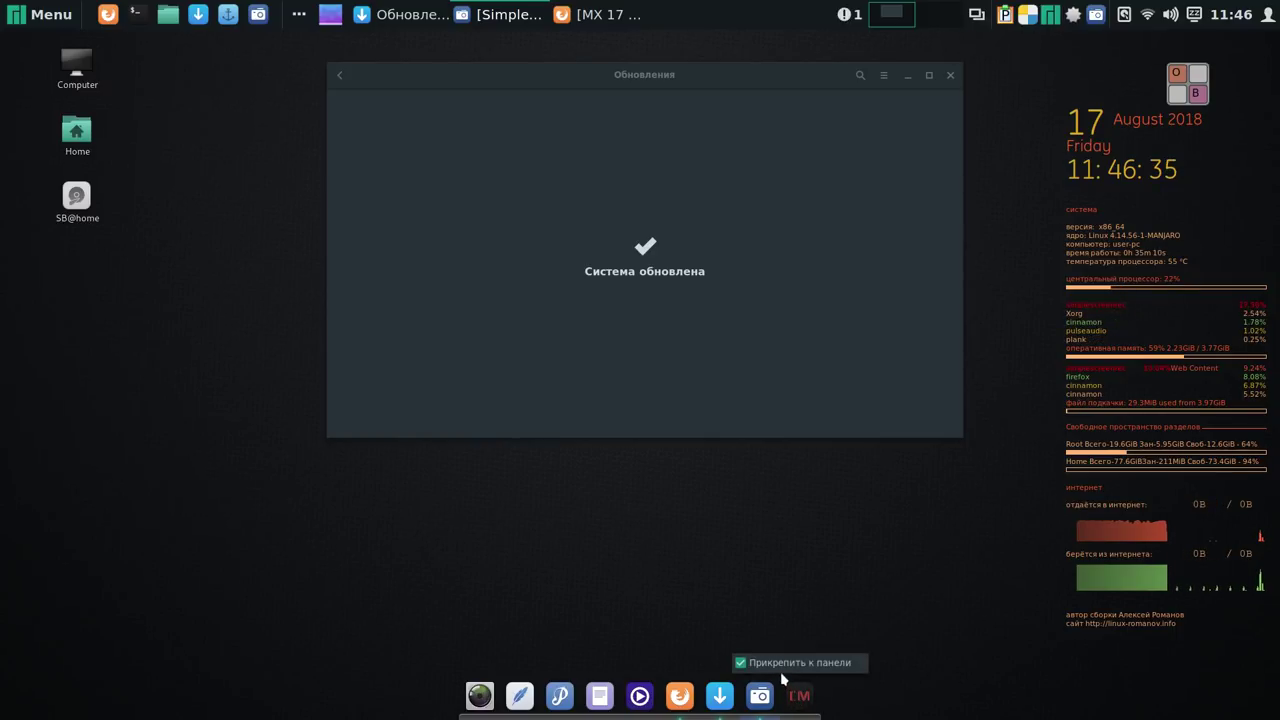
{"action": "left_click", "coordinate": [781, 664]}
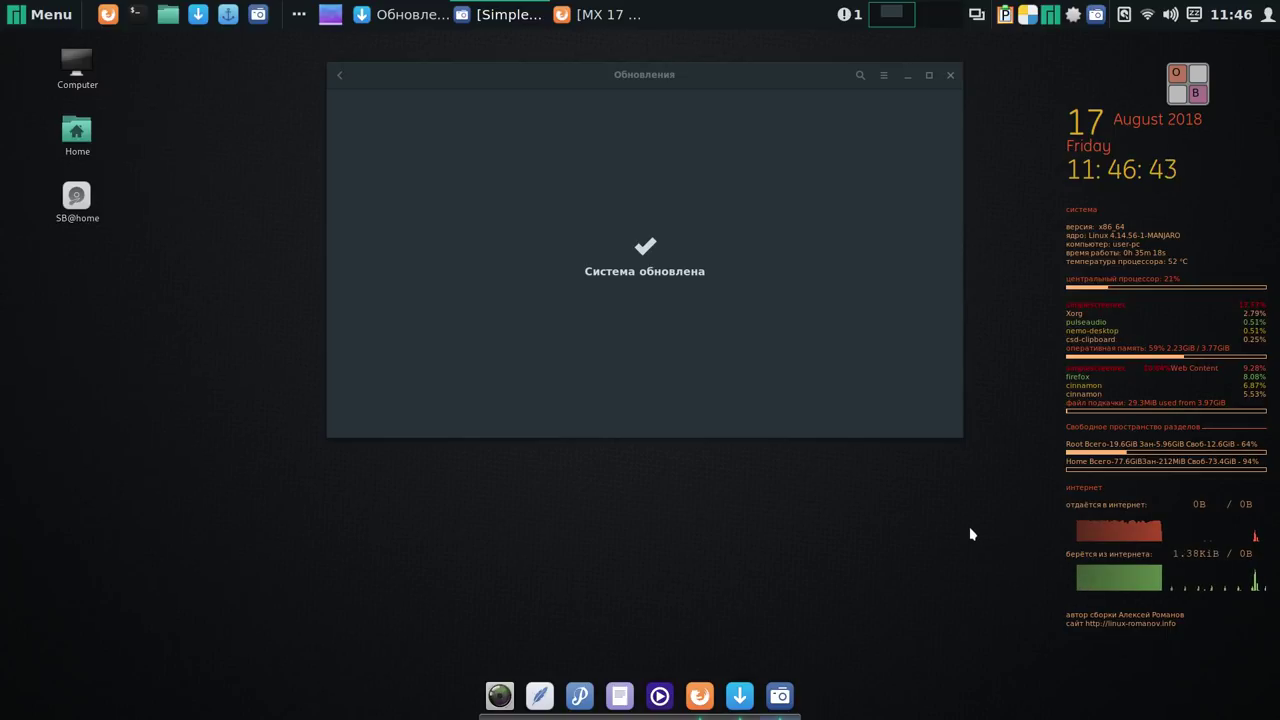
{"action": "left_click", "coordinate": [950, 77]}
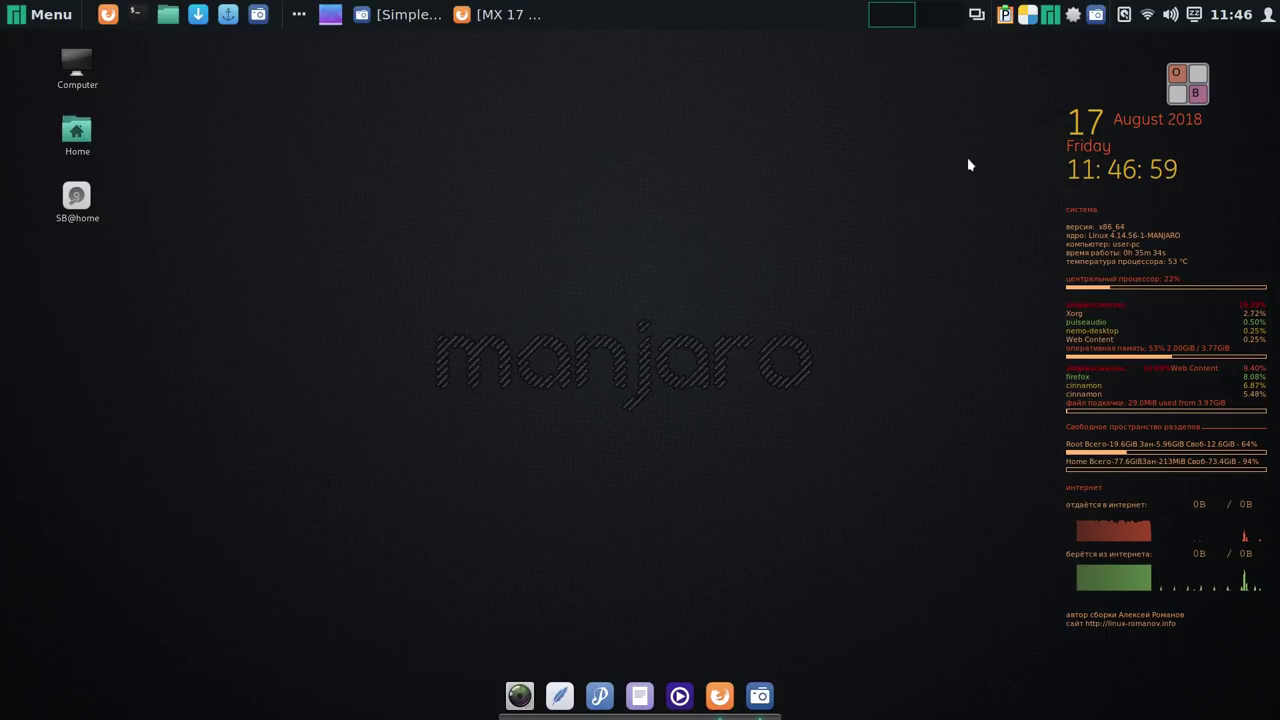
{"action": "right_click", "coordinate": [1097, 18]}
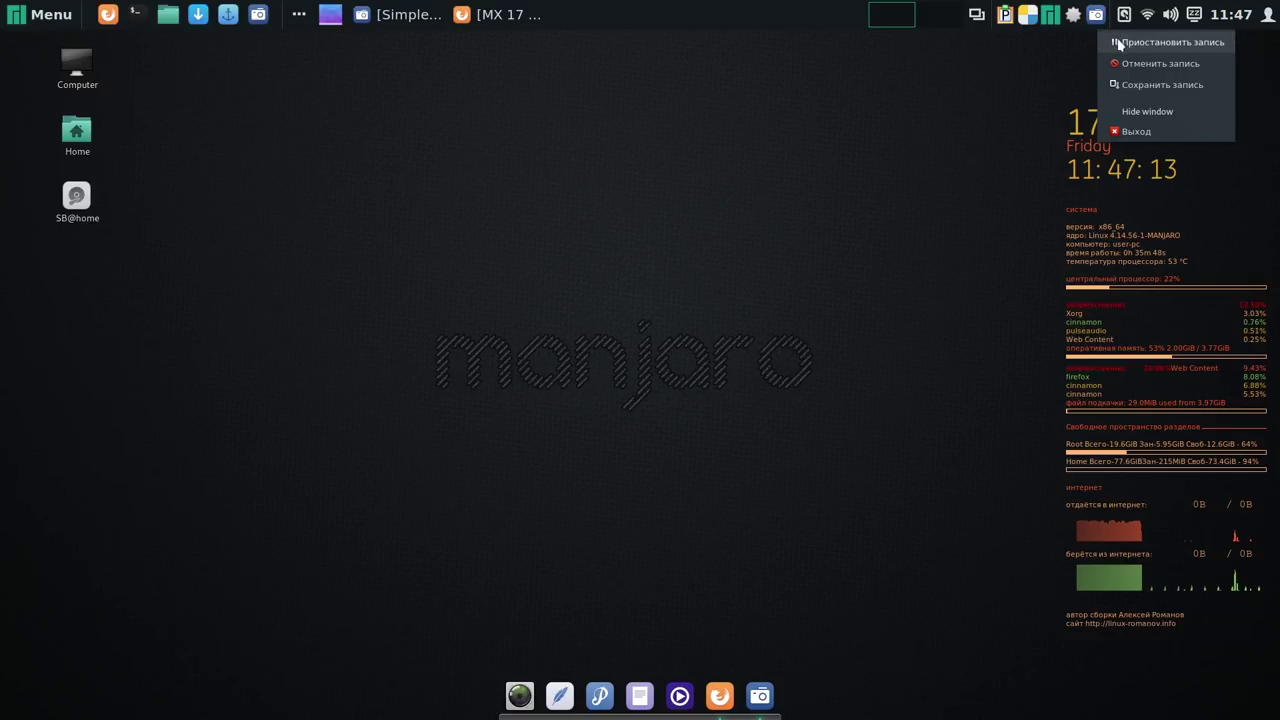
{"action": "left_click", "coordinate": [1117, 42]}
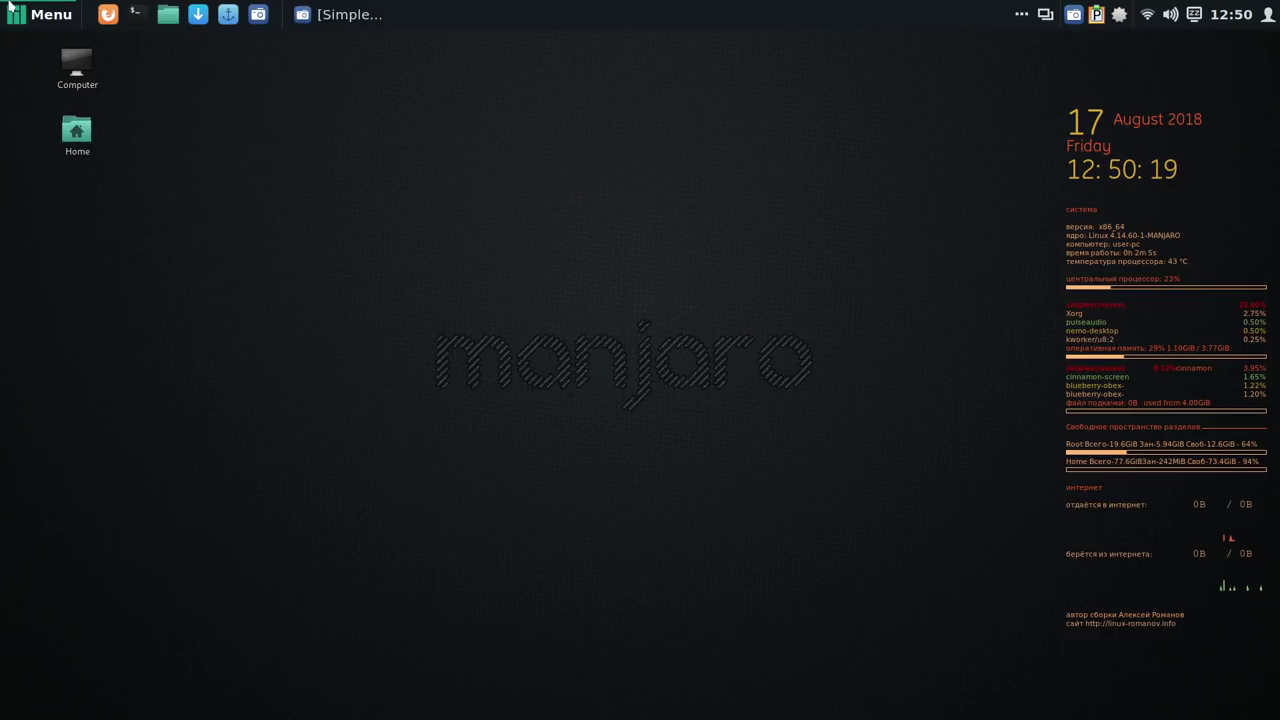
Enable the Trash desktop icon in the Desktop section of System Settings and close the settings.
{"action": "left_click", "coordinate": [41, 17]}
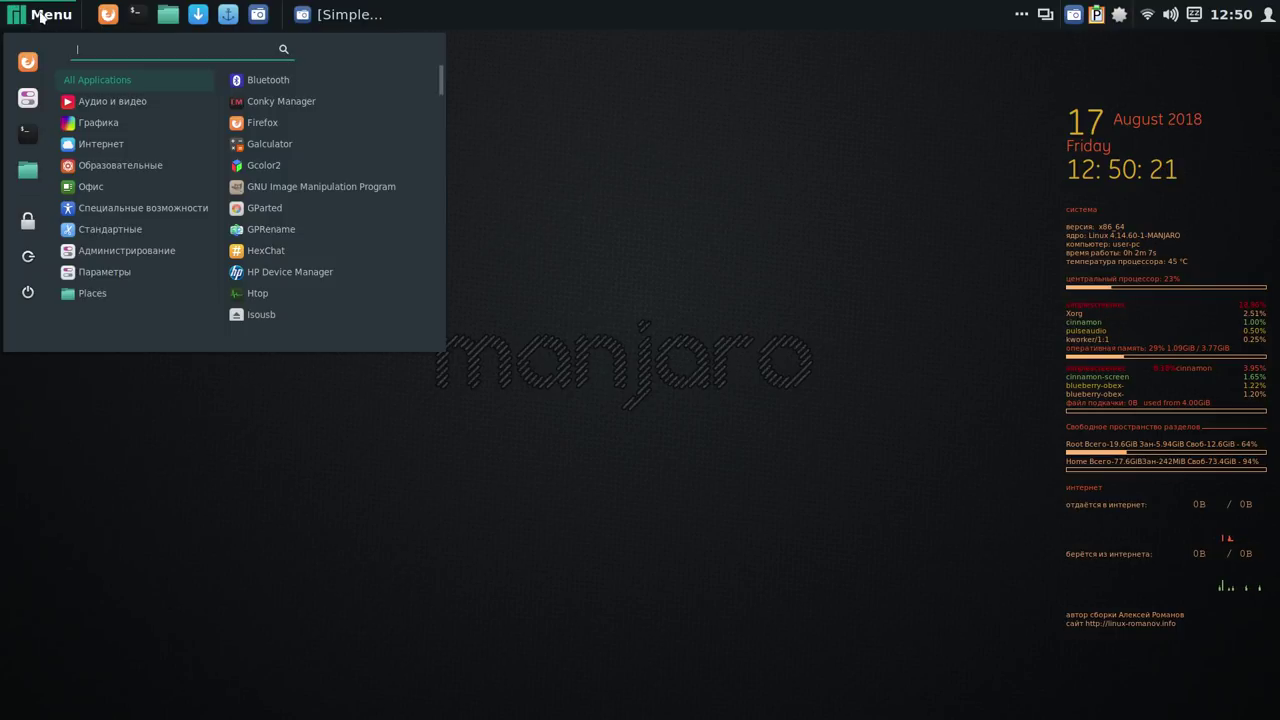
{"action": "left_click", "coordinate": [27, 100]}
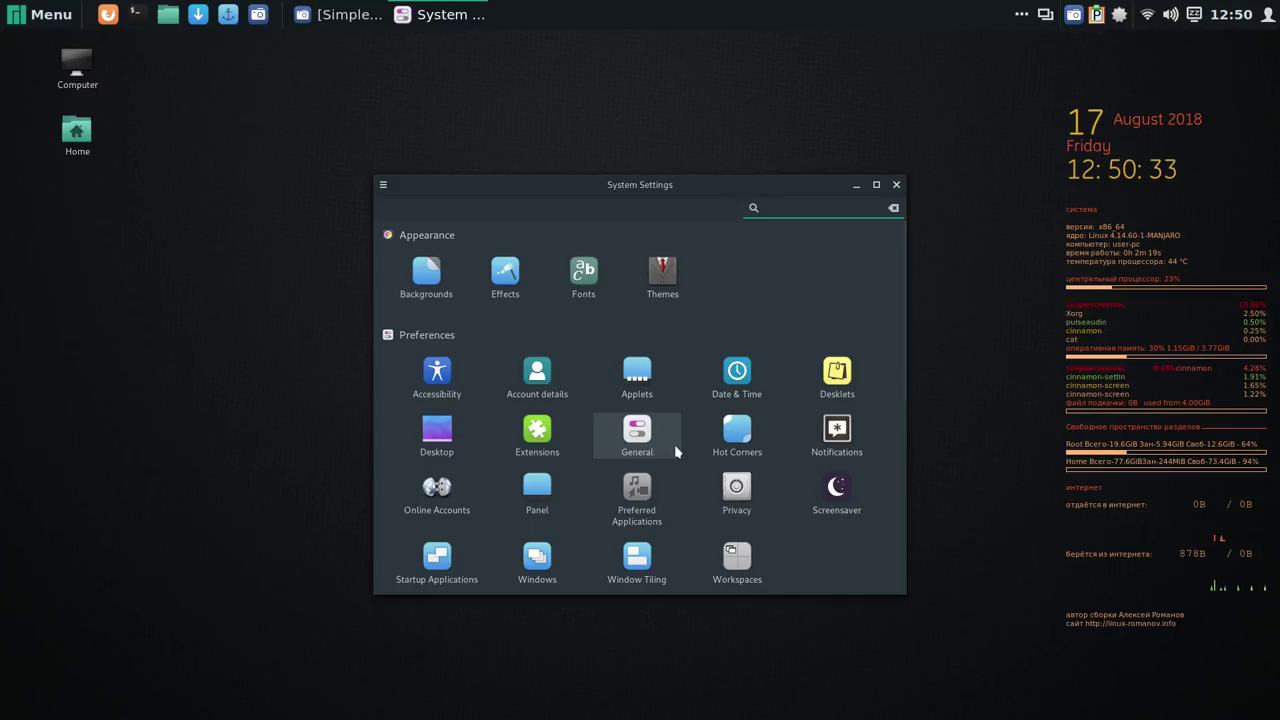
{"action": "left_click", "coordinate": [443, 428]}
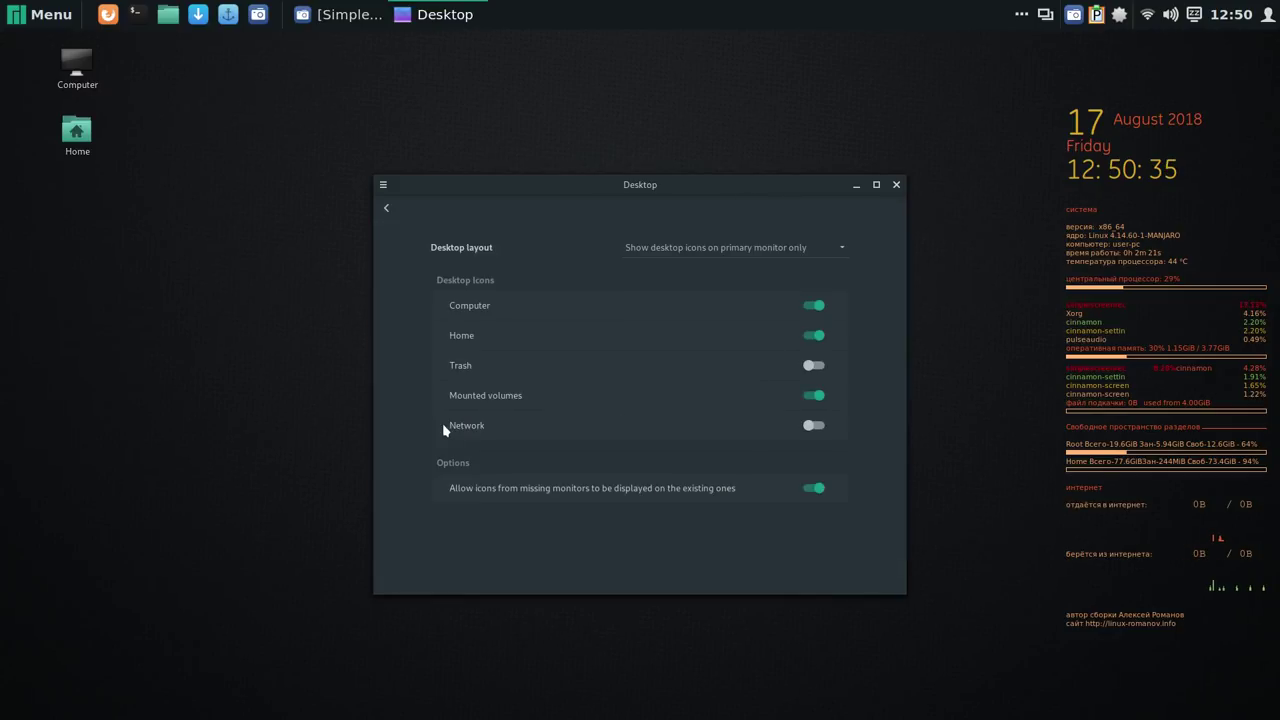
{"action": "left_click", "coordinate": [815, 366]}
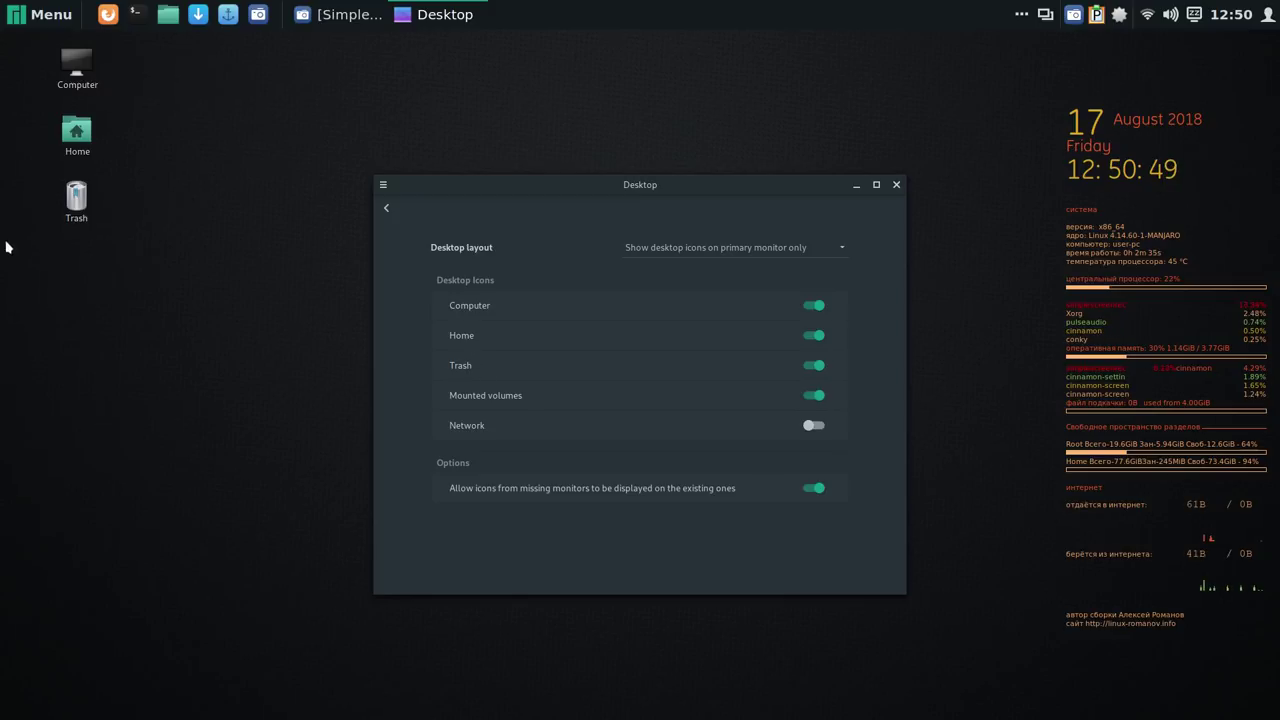
{"action": "left_click", "coordinate": [897, 188]}
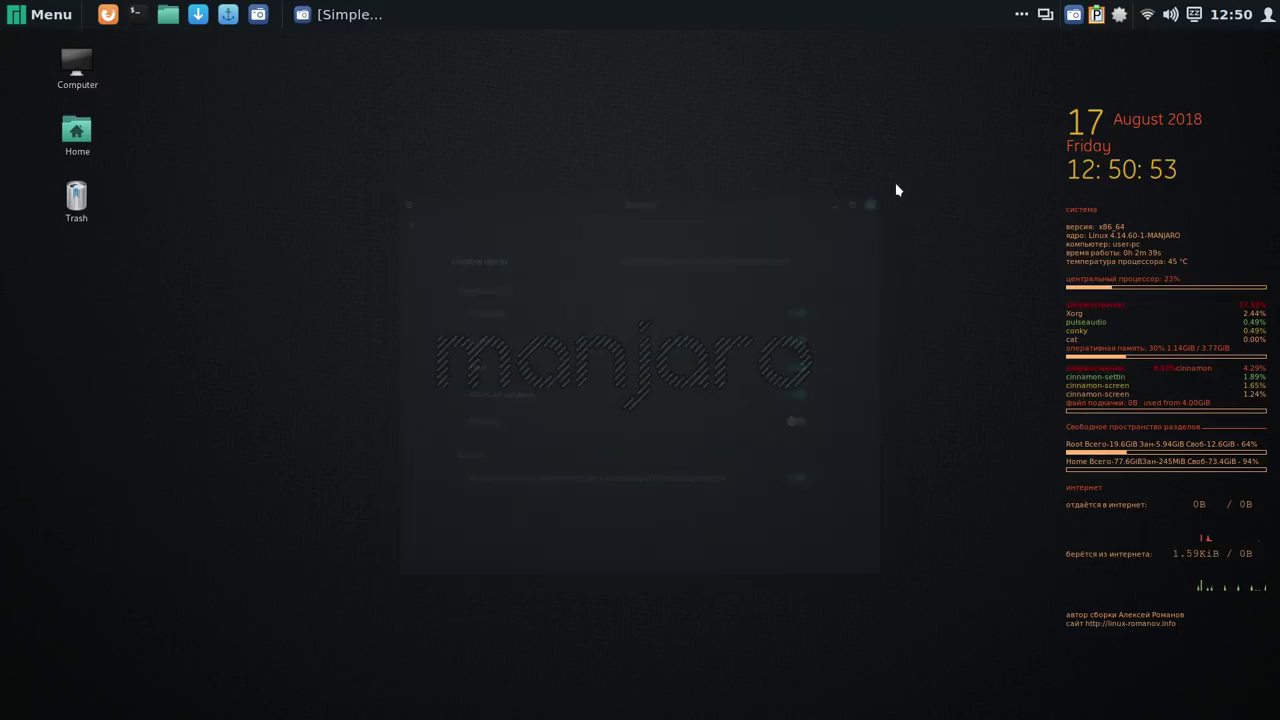
Turn off auto-arrange for the desktop icons and move the Trash, Home and Computer icons lower with gaps between them.
{"action": "left_click_drag", "start_coordinate": [80, 196], "coordinate": [72, 549]}
{"action": "right_click", "coordinate": [342, 119]}
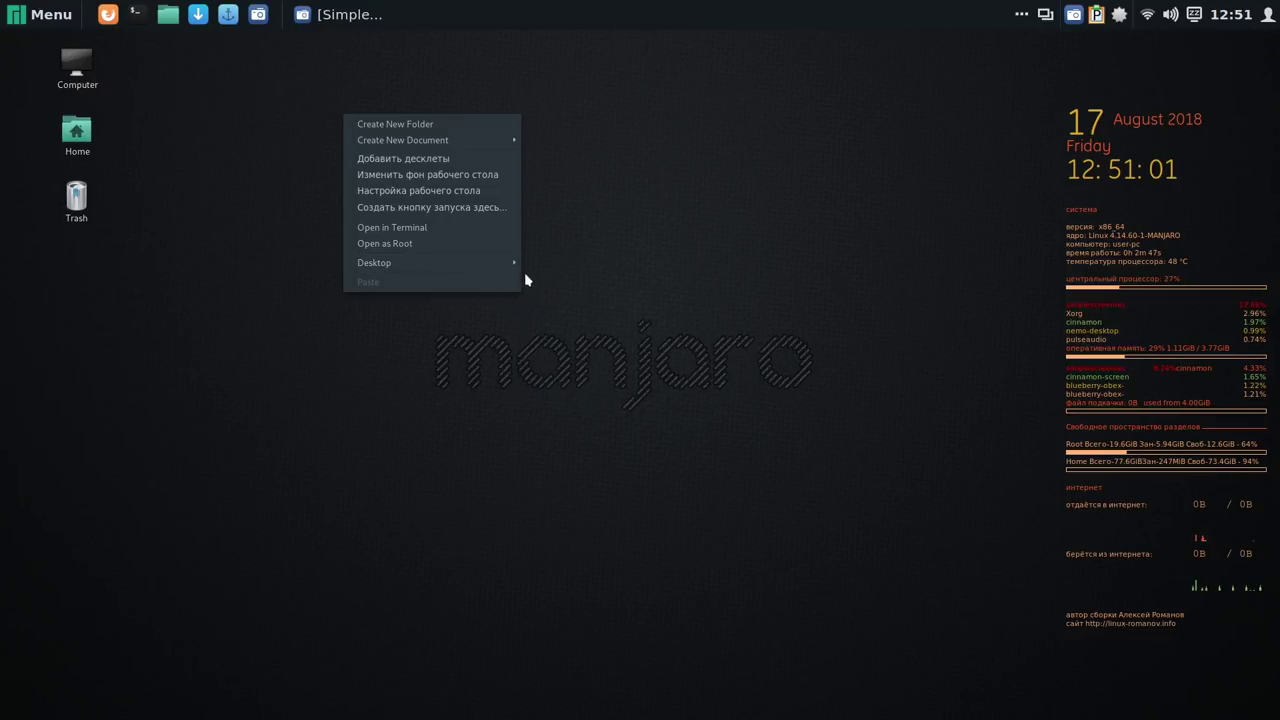
{"action": "mouse_move", "coordinate": [516, 268]}
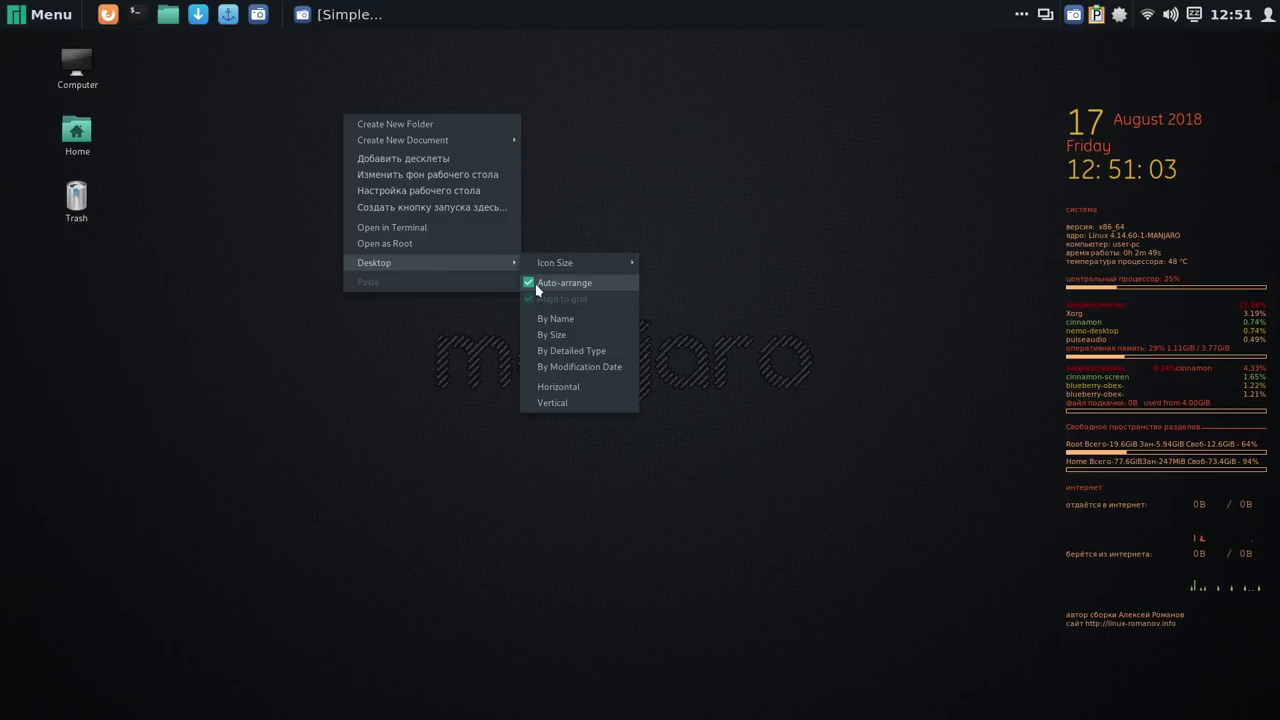
{"action": "left_click", "coordinate": [531, 285]}
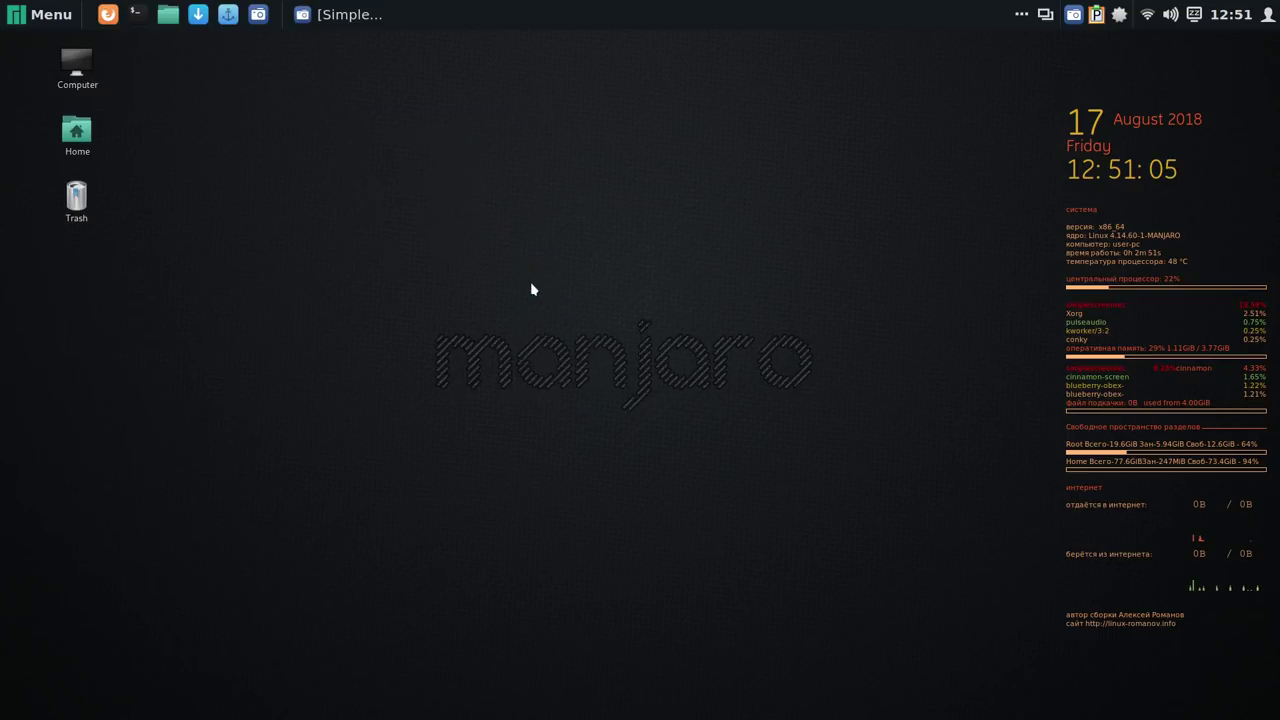
{"action": "left_click_drag", "start_coordinate": [88, 205], "coordinate": [70, 540]}
{"action": "left_click_drag", "start_coordinate": [74, 140], "coordinate": [60, 265]}
{"action": "left_click_drag", "start_coordinate": [76, 68], "coordinate": [75, 120]}
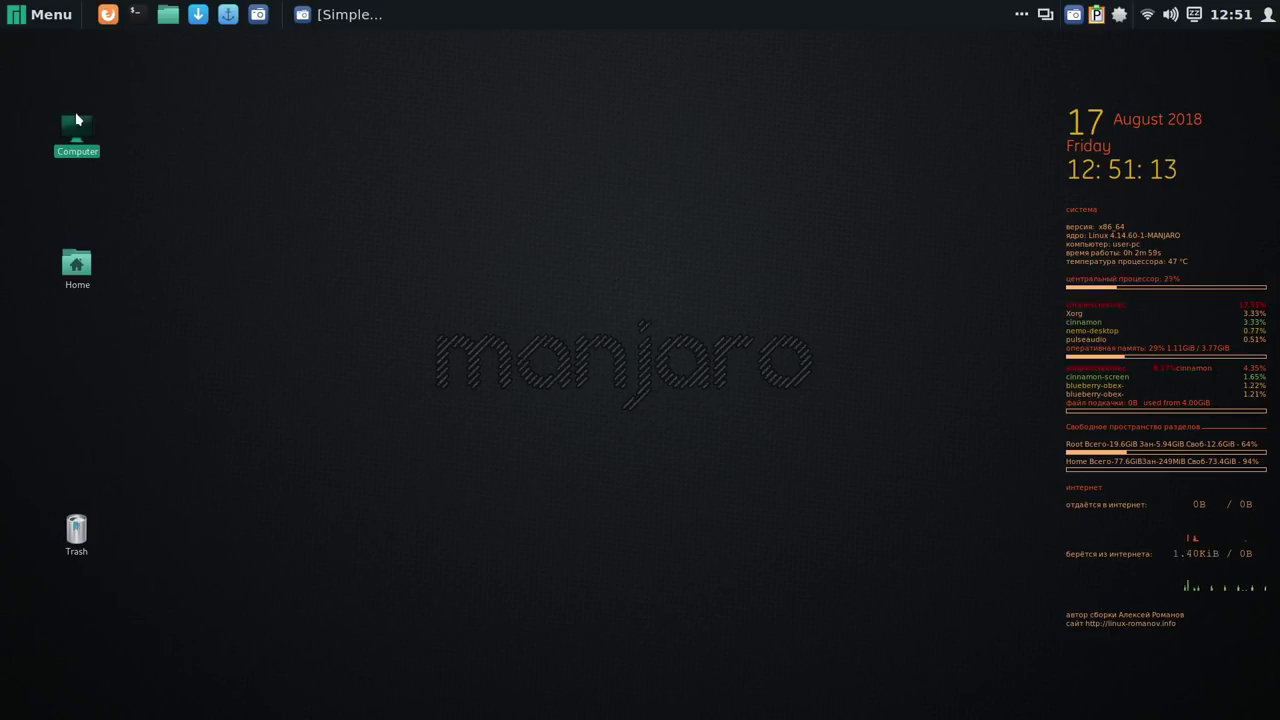
{"action": "left_click", "coordinate": [405, 202]}
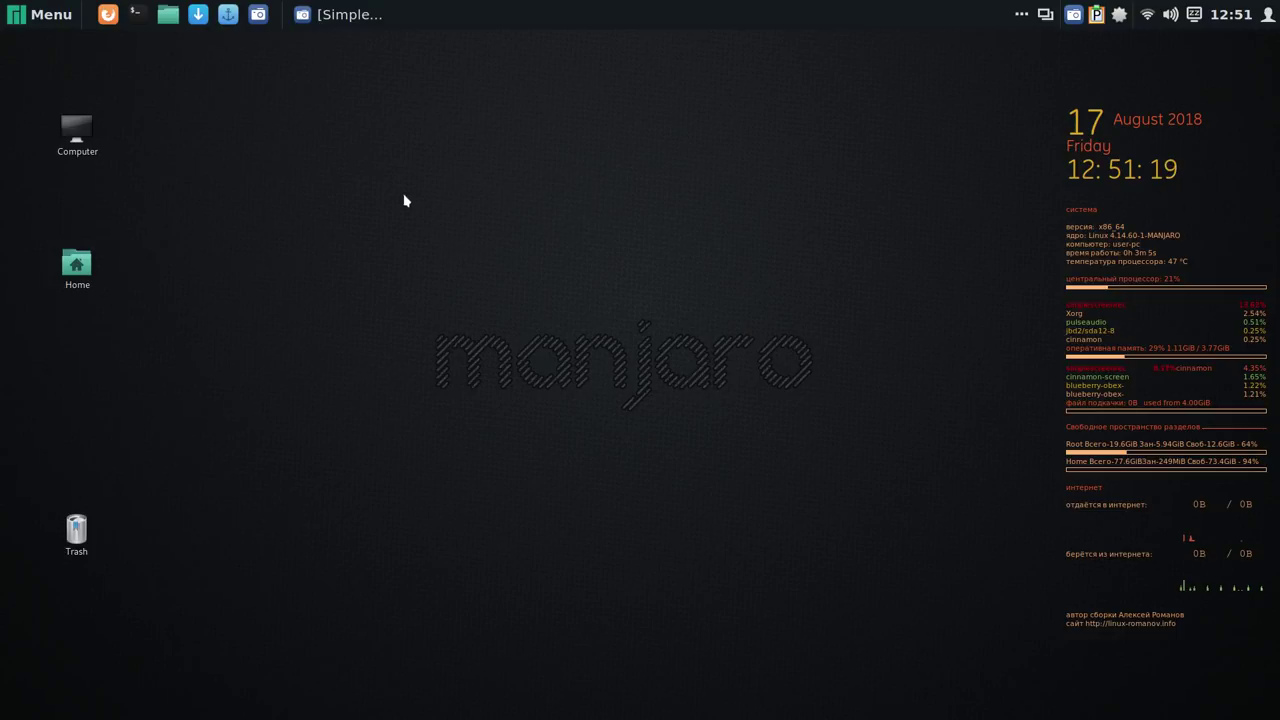
Move the Plank launcher to the front of the panel's launchers and start Plank.
{"action": "left_click", "coordinate": [229, 16]}
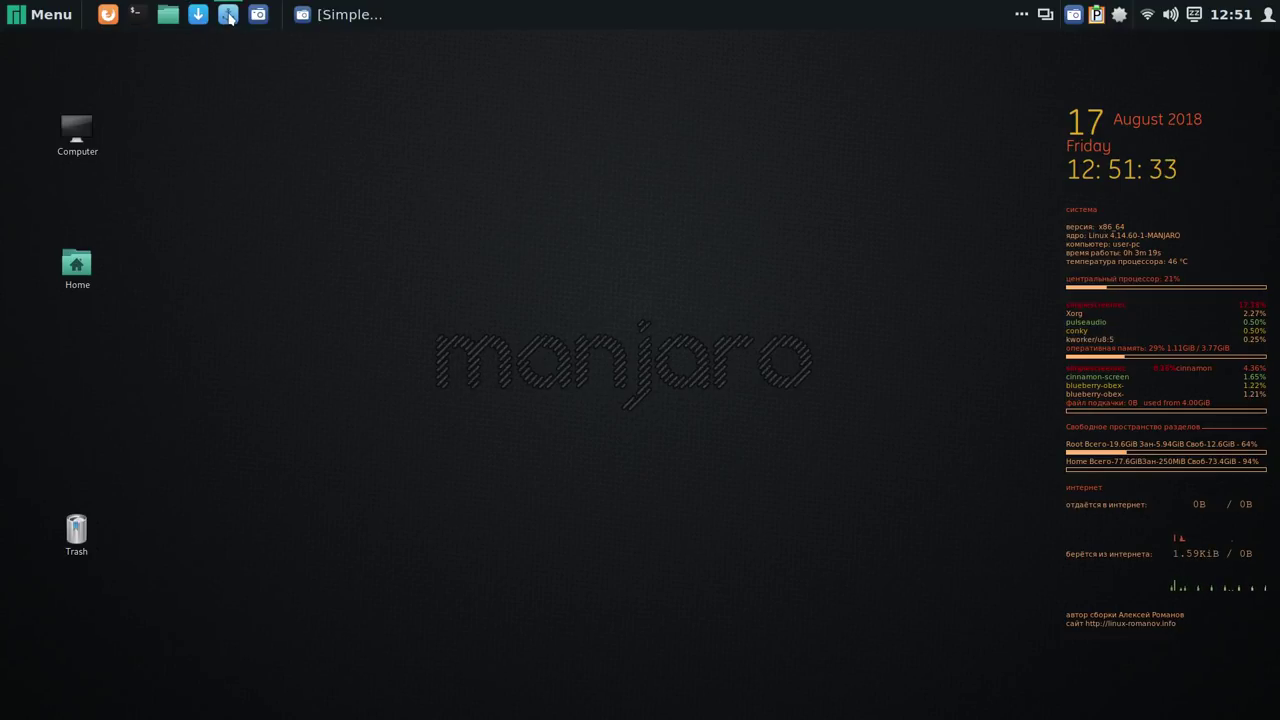
{"action": "left_click_drag", "start_coordinate": [195, 14], "coordinate": [94, 16]}
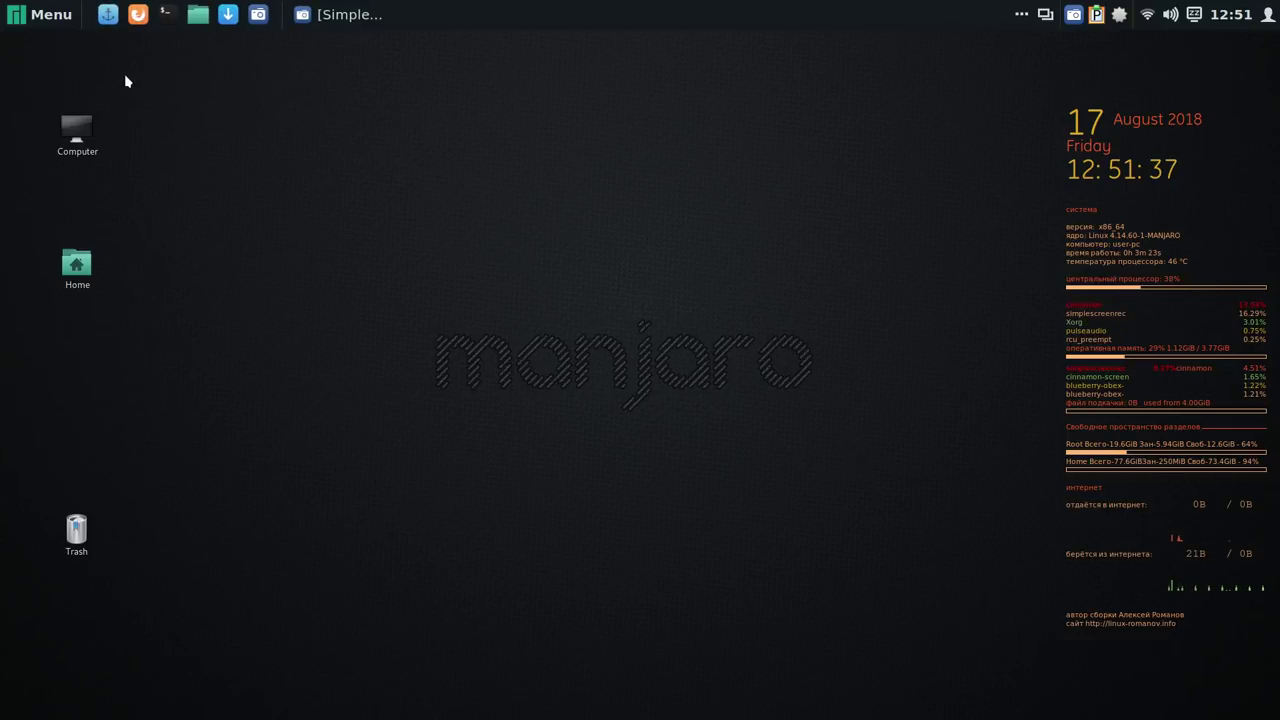
{"action": "left_click", "coordinate": [107, 18]}
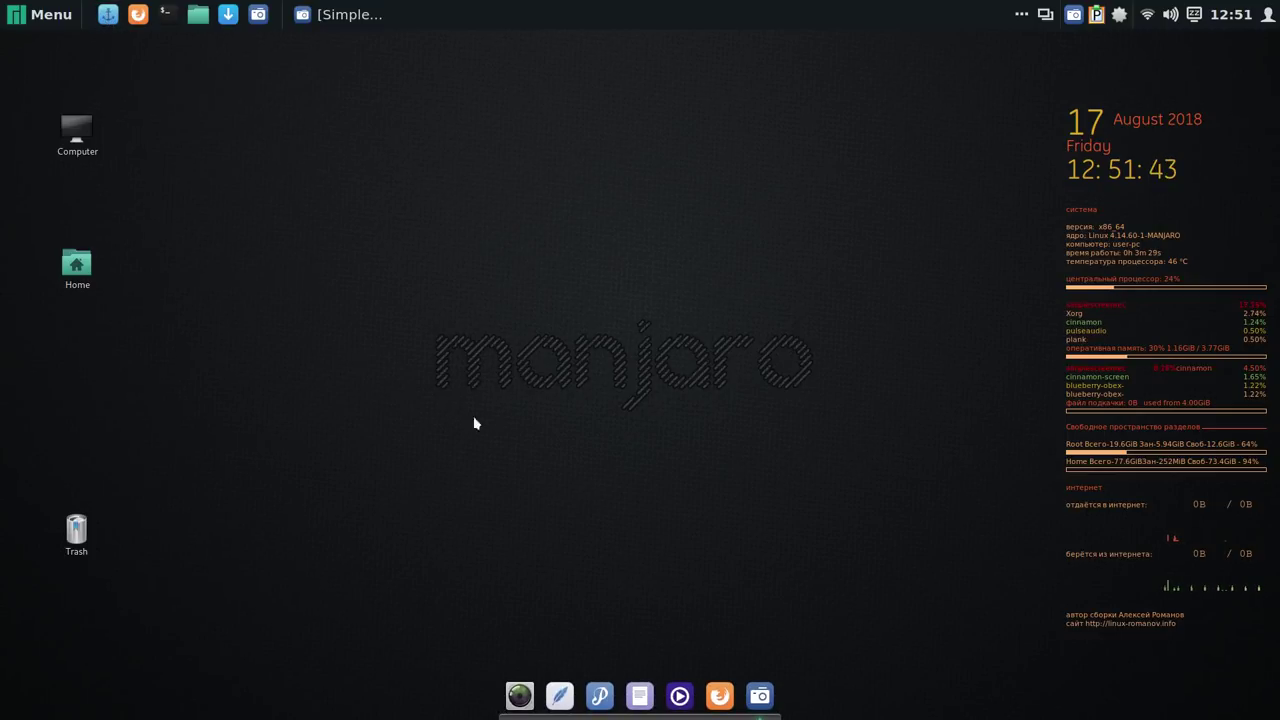
Unpin the first item, the dark round icon before Thunderbird, from the Plank dock.
{"action": "right_click", "coordinate": [525, 700]}
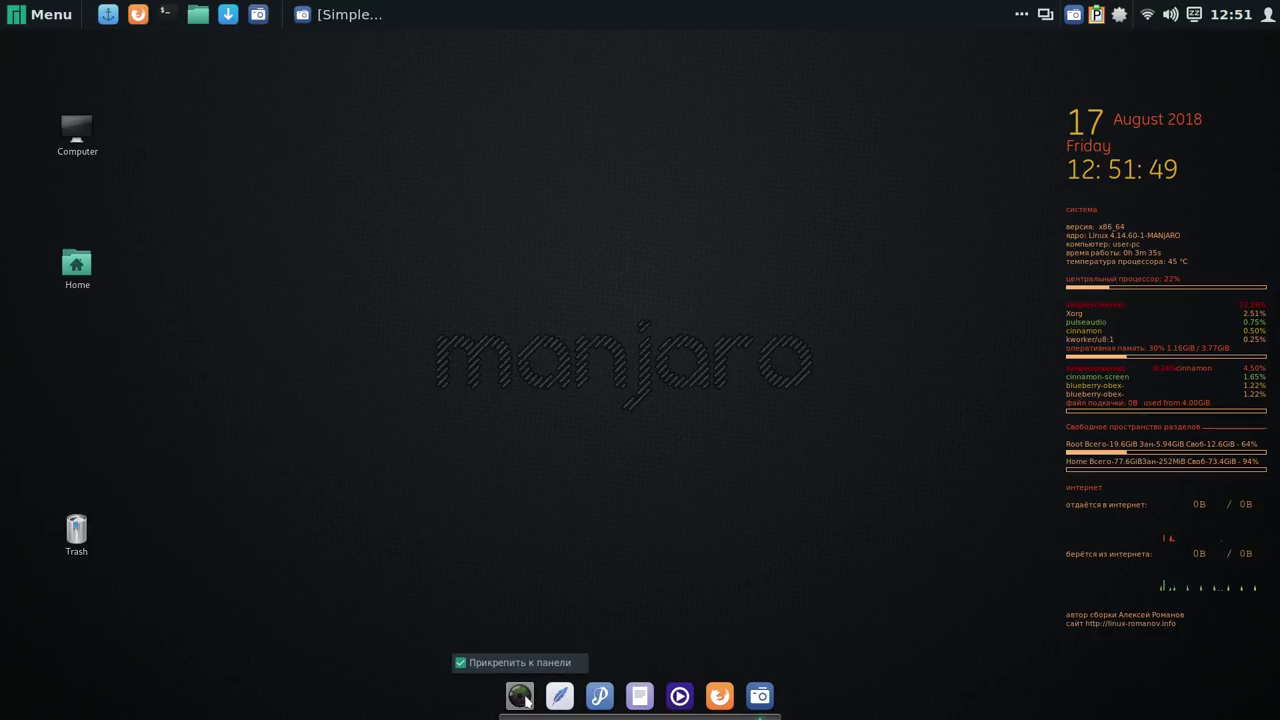
{"action": "left_click", "coordinate": [515, 664]}
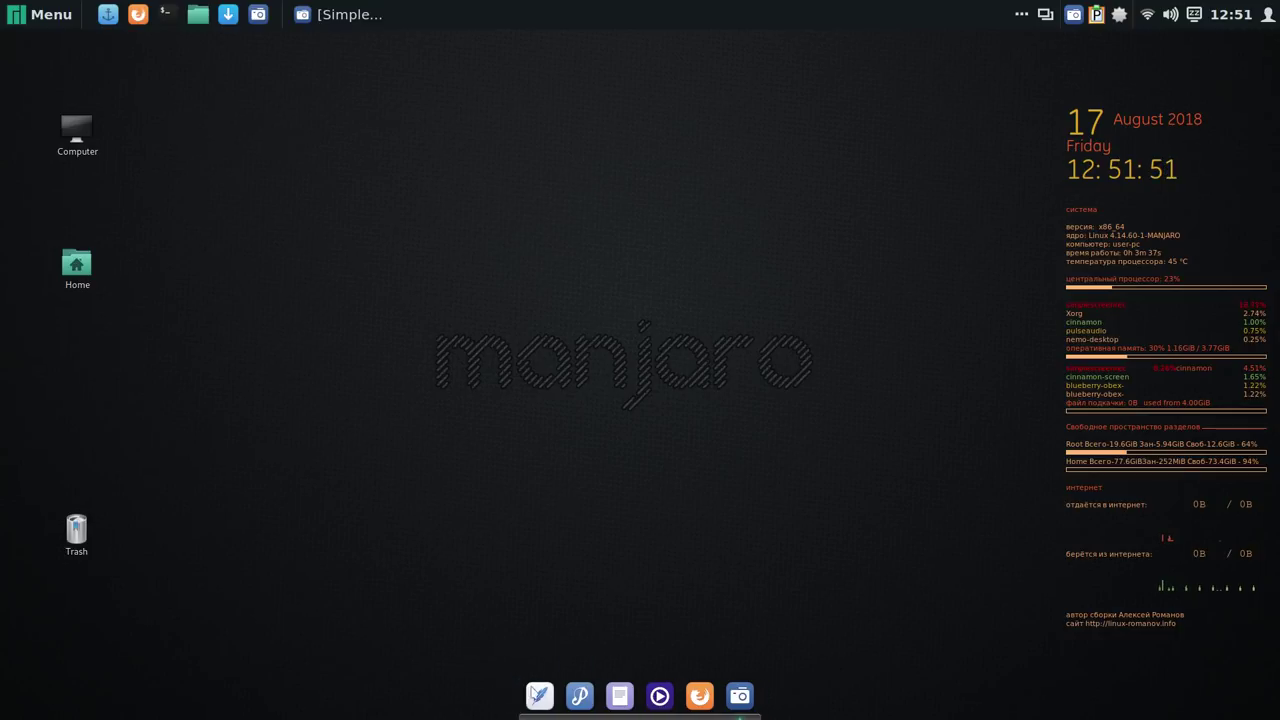
Open Thunderbird from the dock, dismiss its new e-mail address offer and mail account setup, and close it.
{"action": "left_click", "coordinate": [545, 704]}
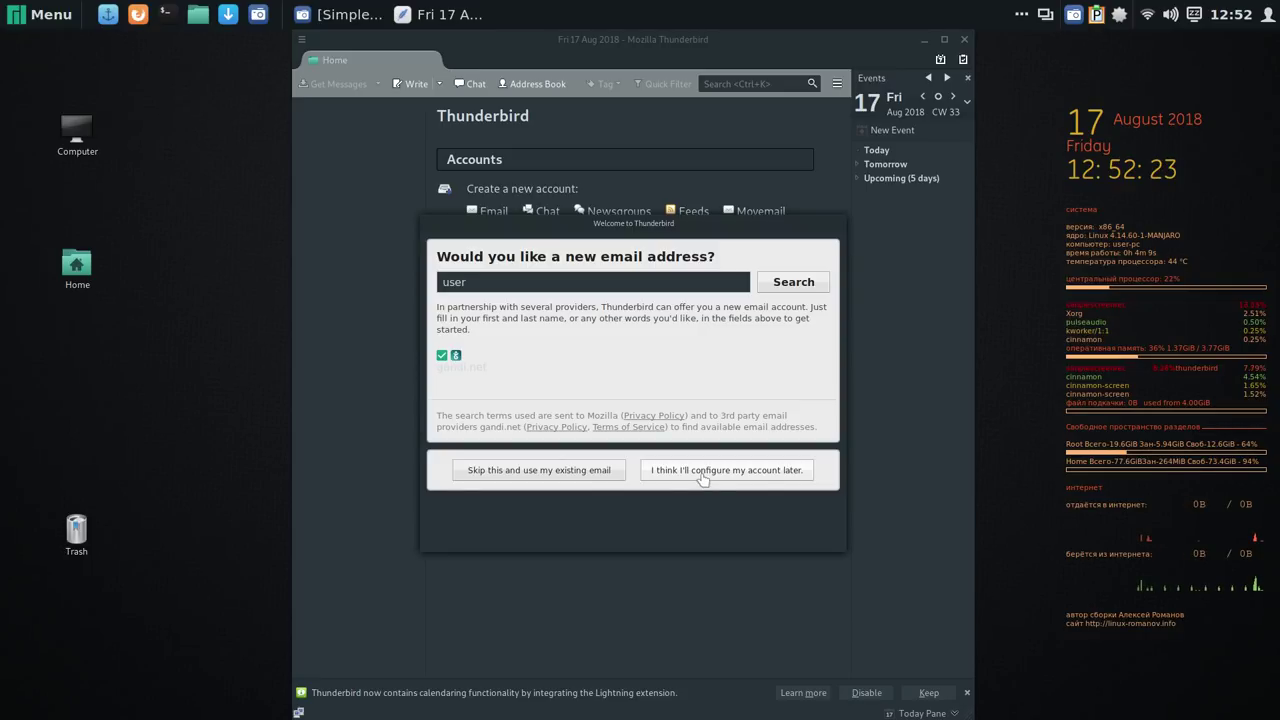
{"action": "left_click", "coordinate": [557, 471]}
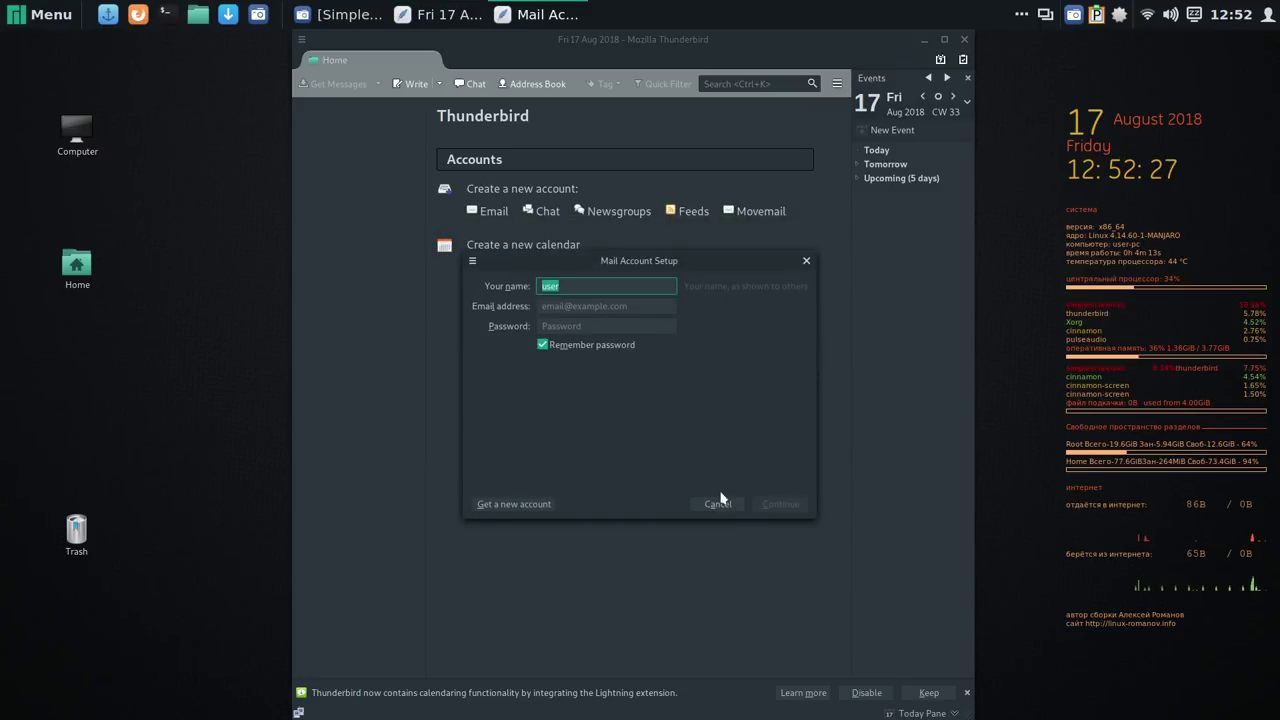
{"action": "left_click", "coordinate": [718, 508]}
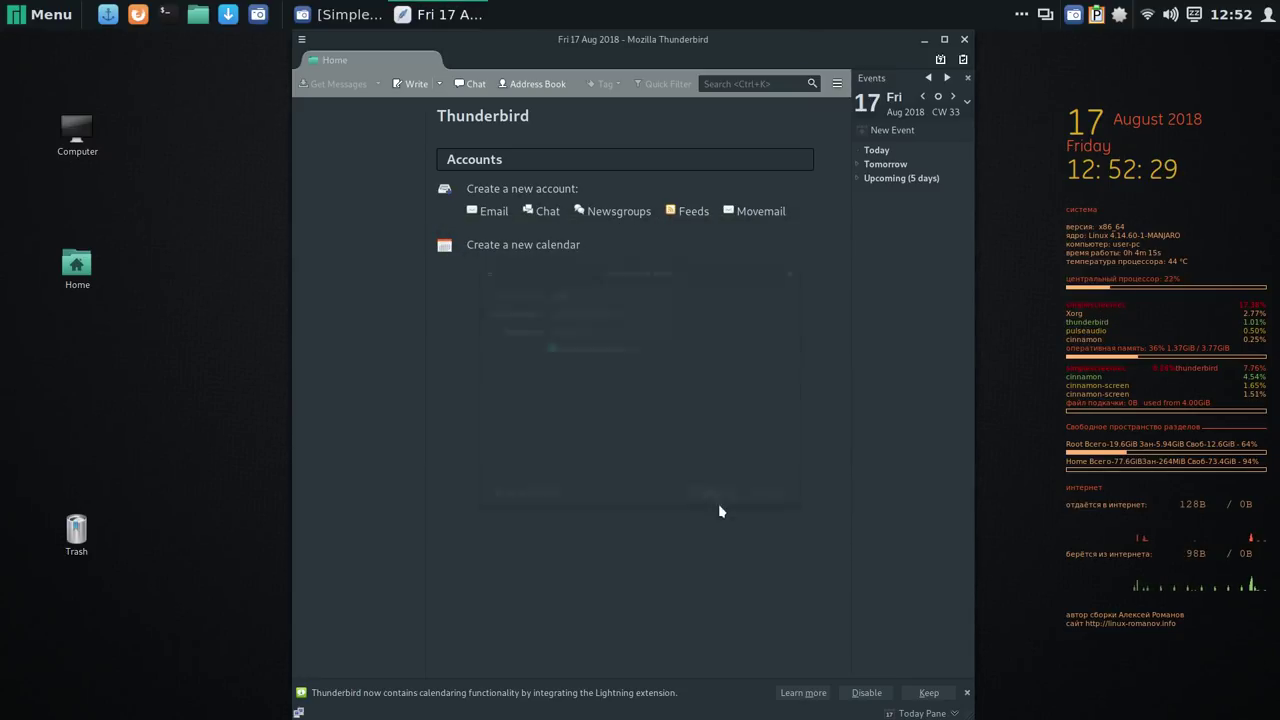
{"action": "left_click", "coordinate": [965, 41]}
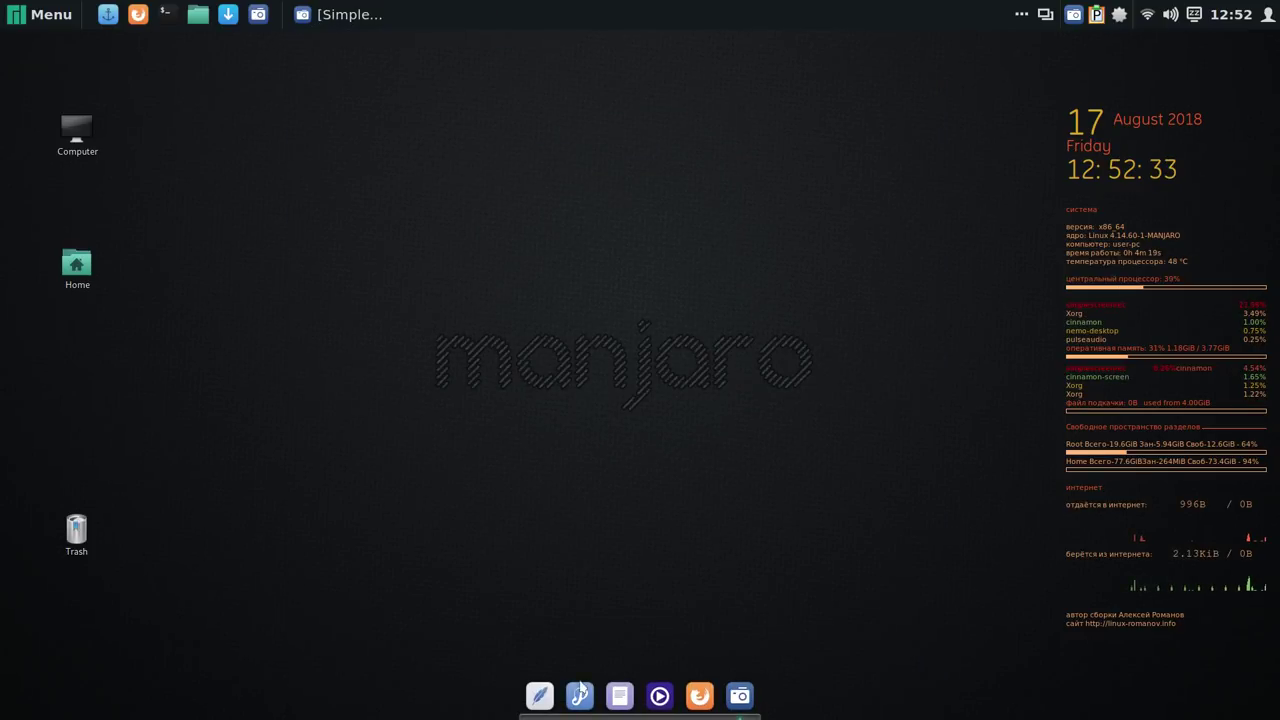
Remove Thunderbird and Pragha from the Plank dock.
{"action": "right_click", "coordinate": [540, 695]}
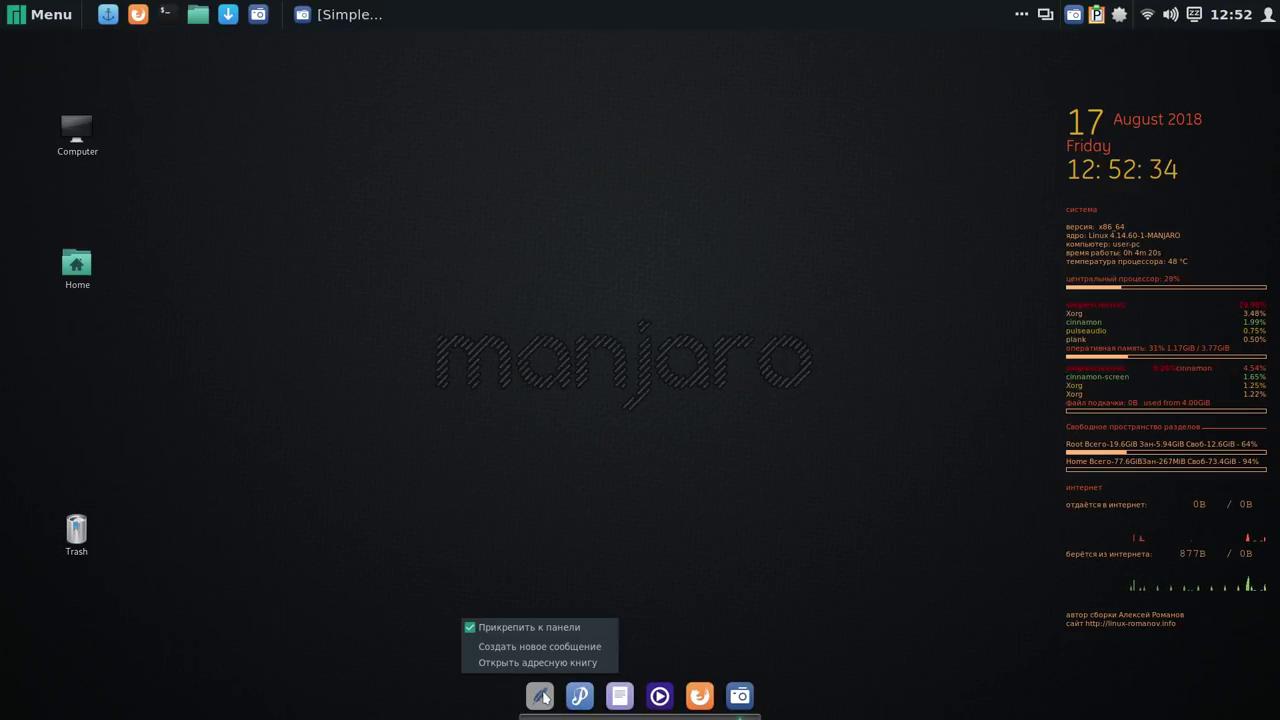
{"action": "left_click", "coordinate": [518, 630]}
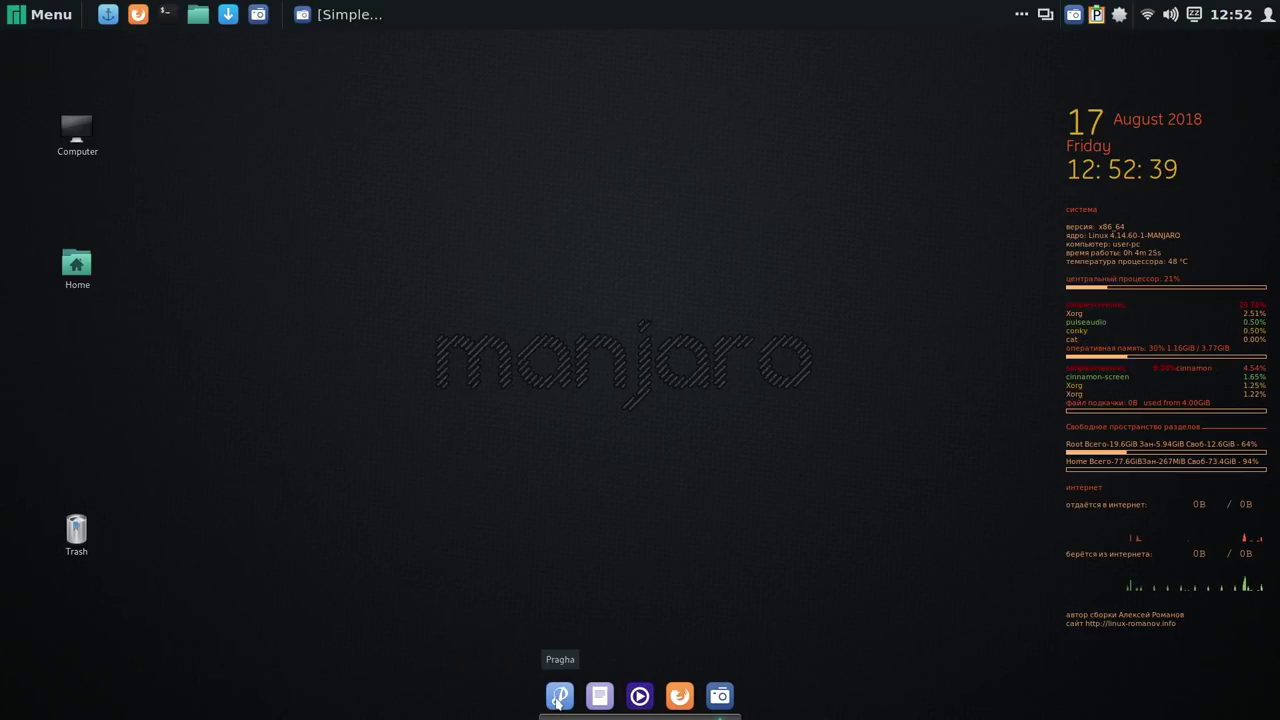
{"action": "left_click", "coordinate": [557, 703]}
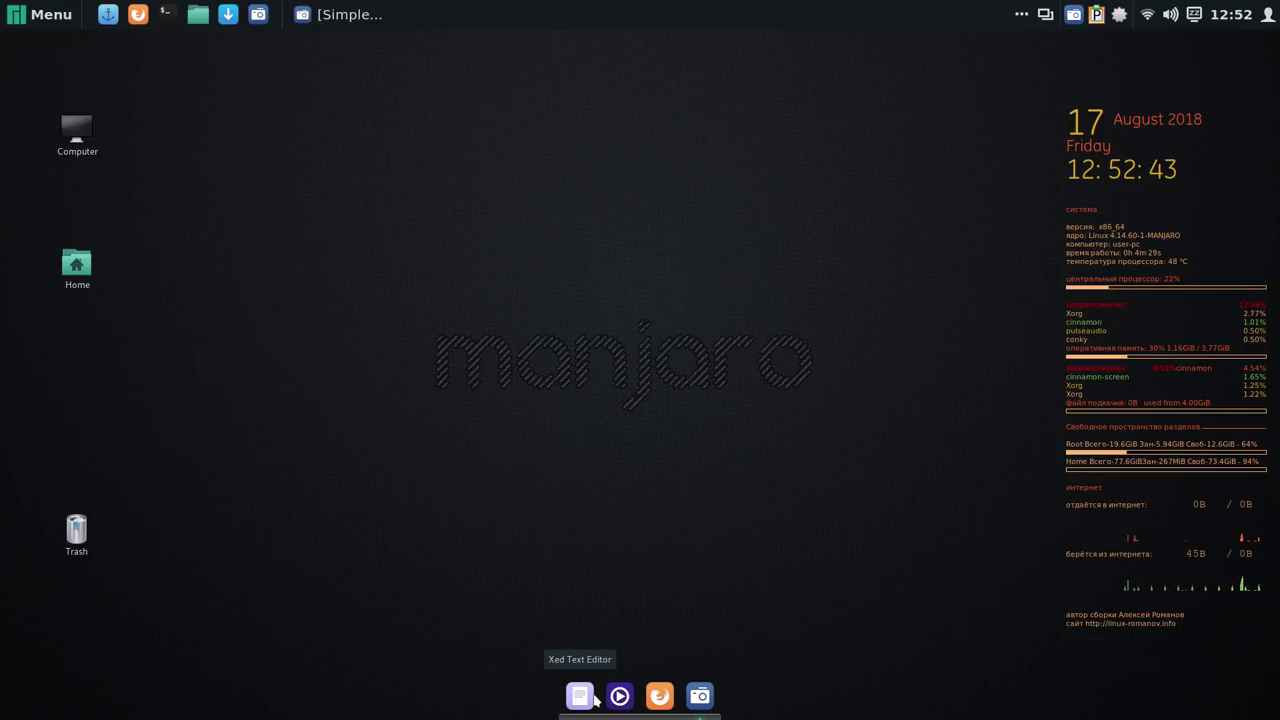
Open the Xed Text Editor briefly and close it, and pin the running SimpleScreenRecorder to the Plank dock.
{"action": "left_click", "coordinate": [593, 699]}
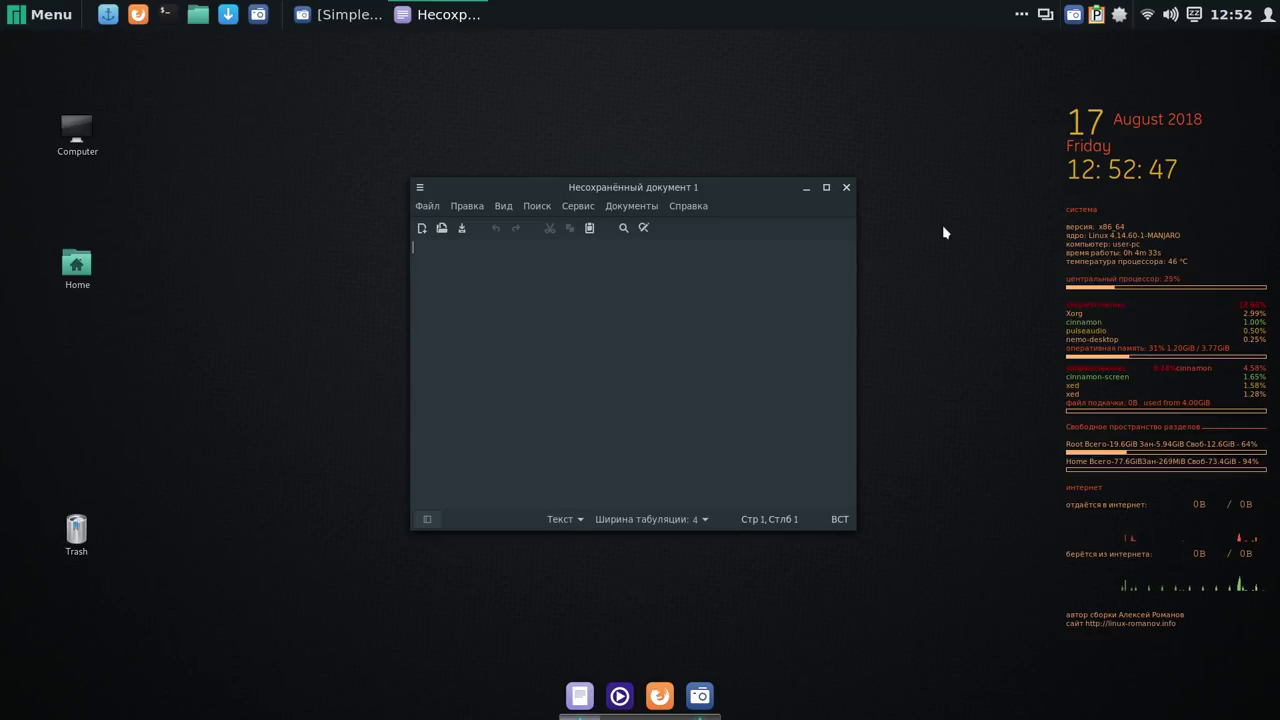
{"action": "left_click", "coordinate": [846, 188]}
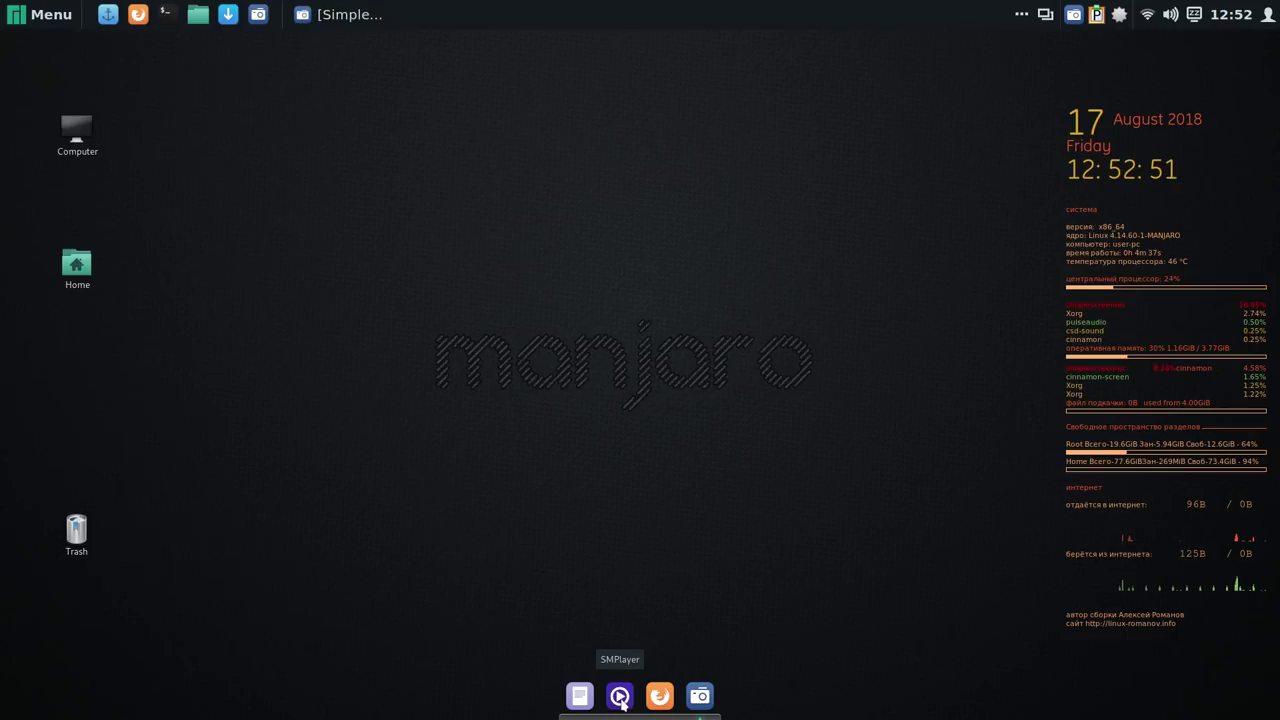
{"action": "right_click", "coordinate": [700, 700]}
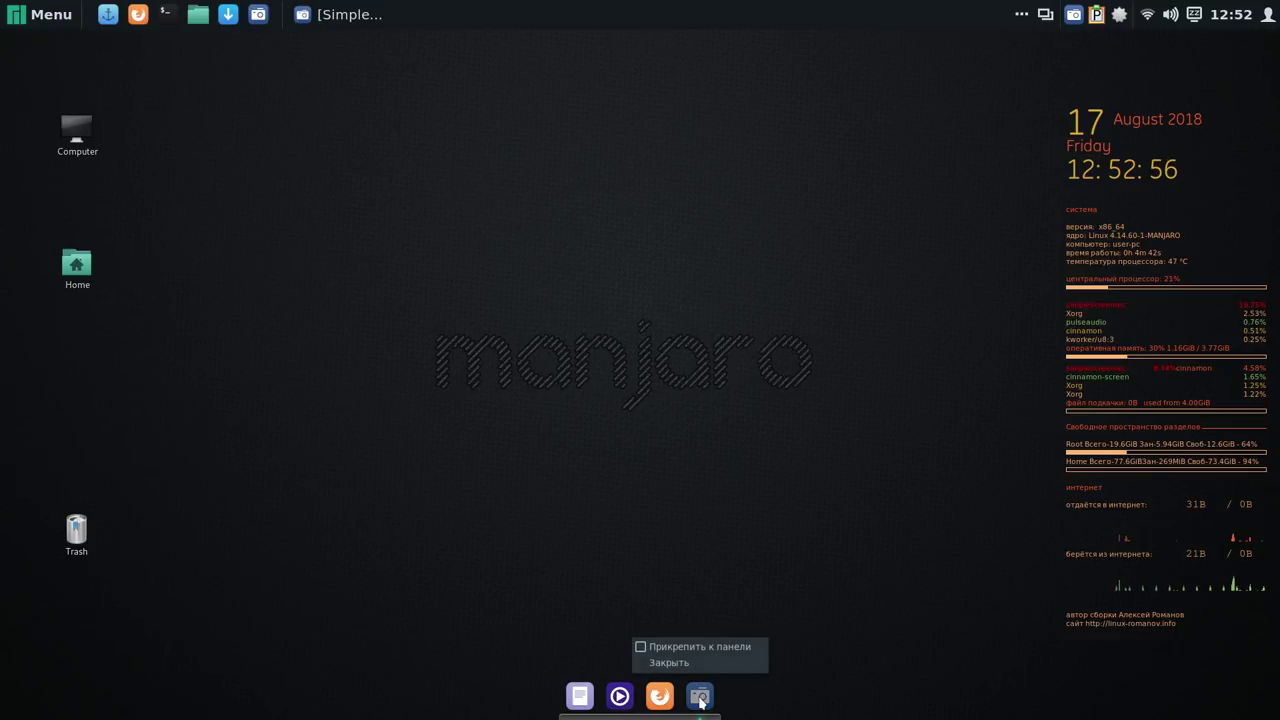
{"action": "left_click", "coordinate": [680, 648]}
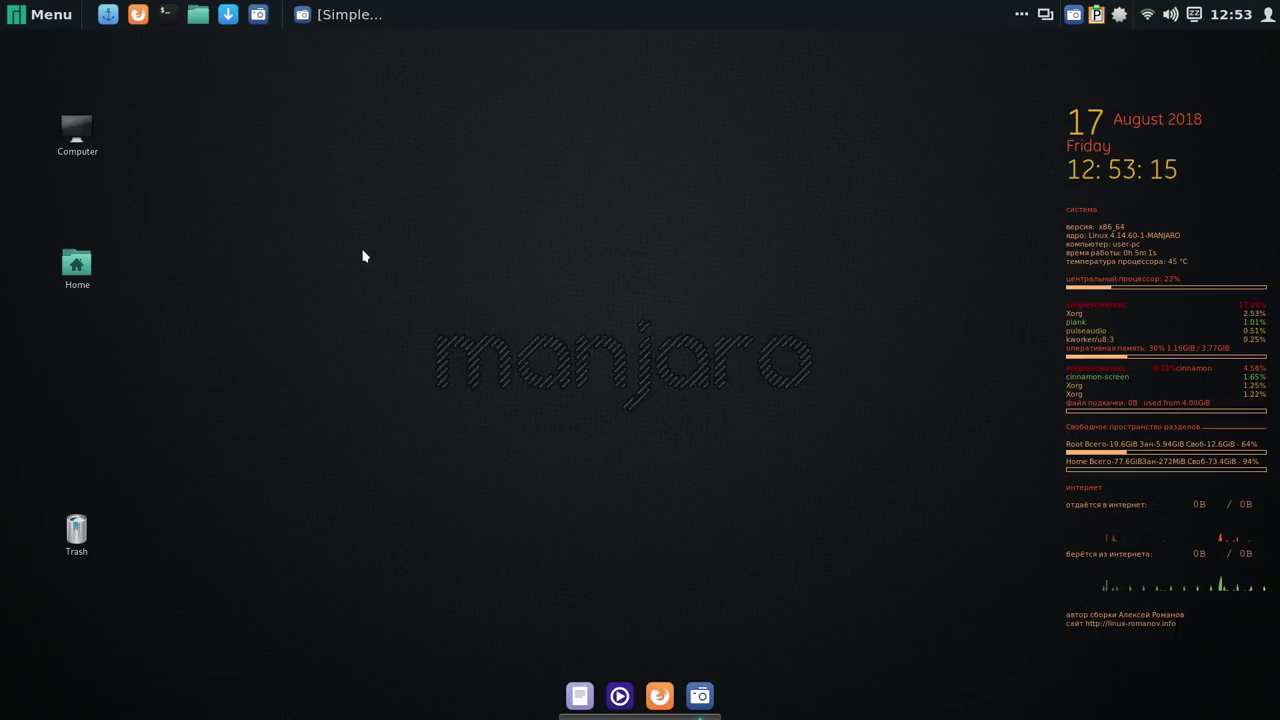
Look through the audio and video and the Internet application categories, including the launcher options for Thunderbird.
{"action": "left_click", "coordinate": [55, 20]}
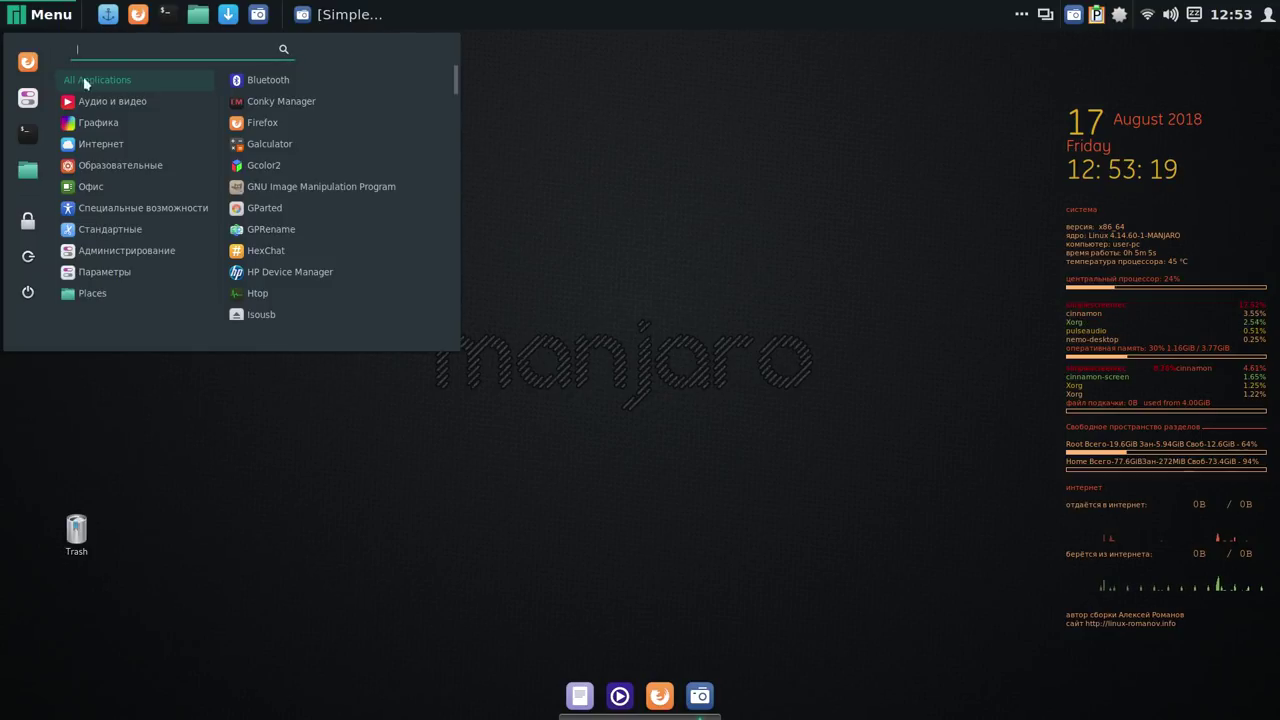
{"action": "mouse_move", "coordinate": [97, 108]}
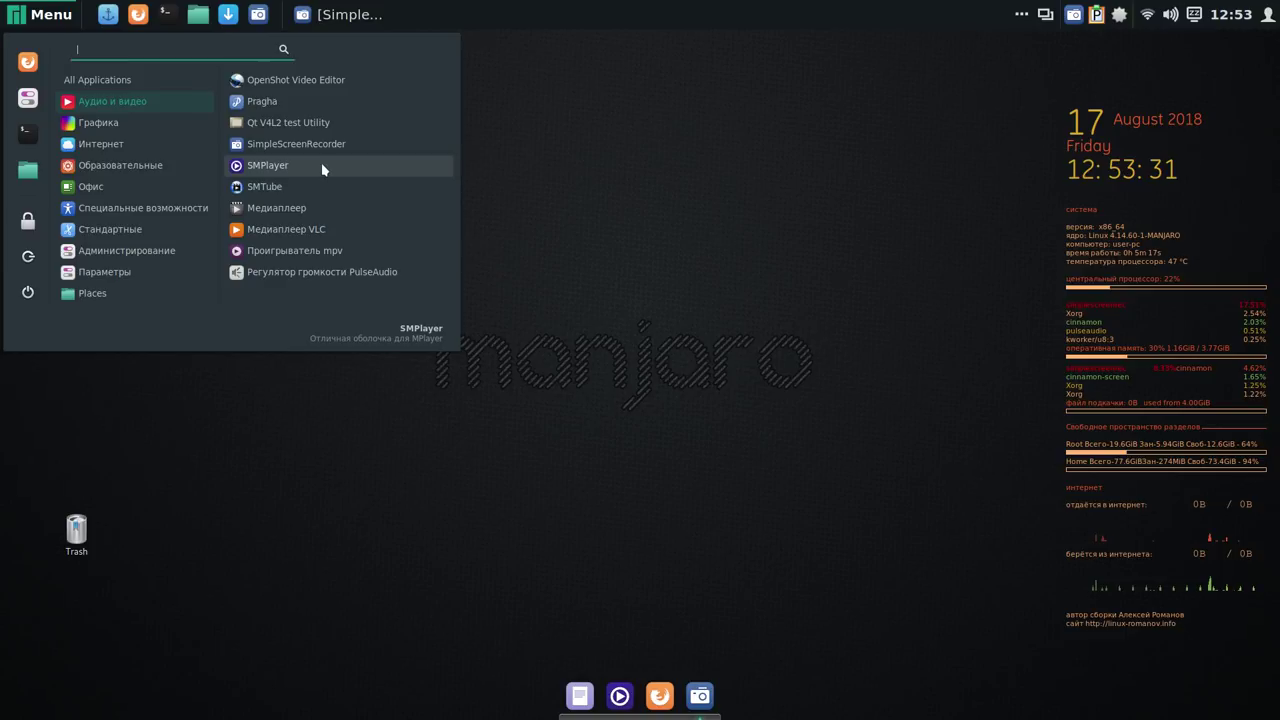
{"action": "mouse_move", "coordinate": [154, 149]}
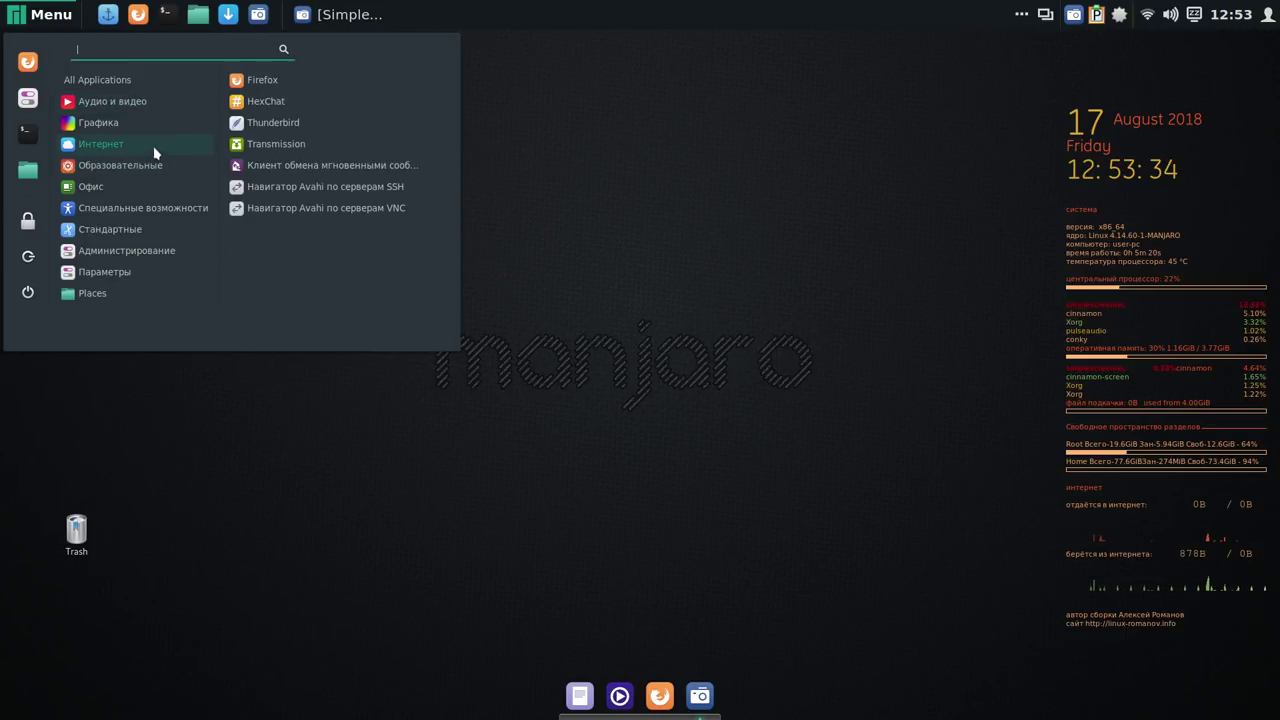
{"action": "right_click", "coordinate": [313, 127]}
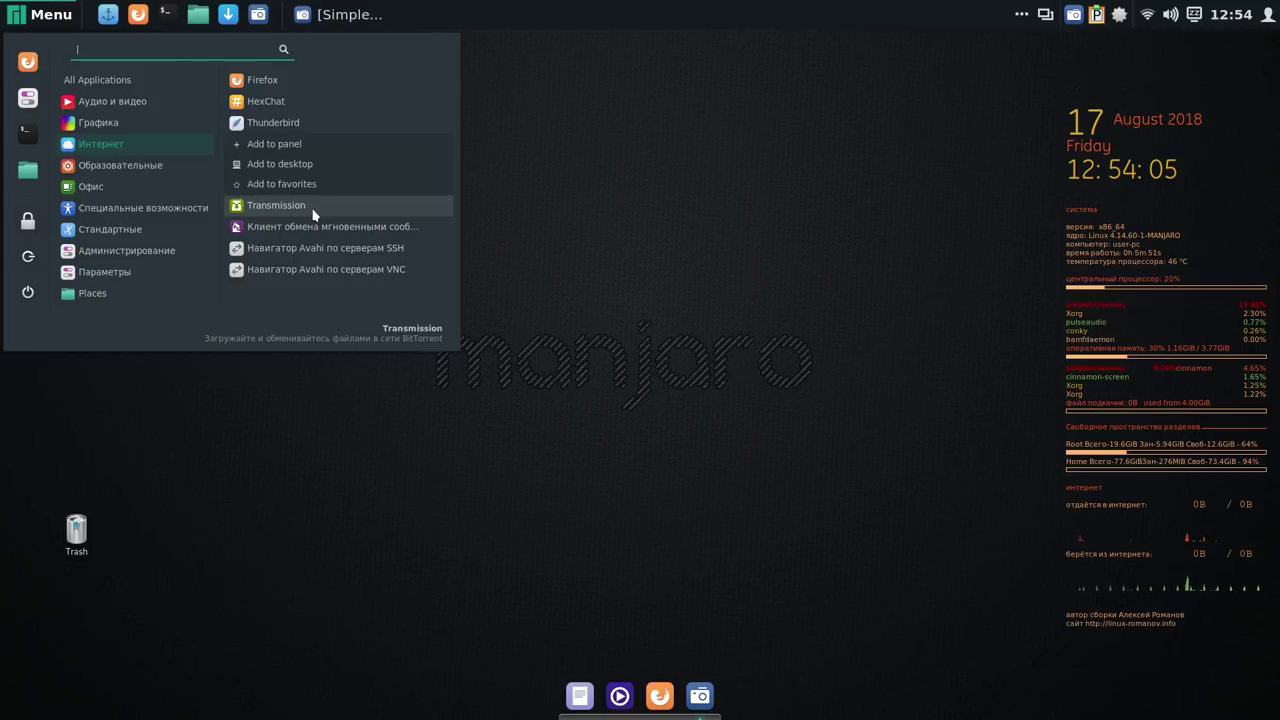
{"action": "left_click", "coordinate": [577, 163]}
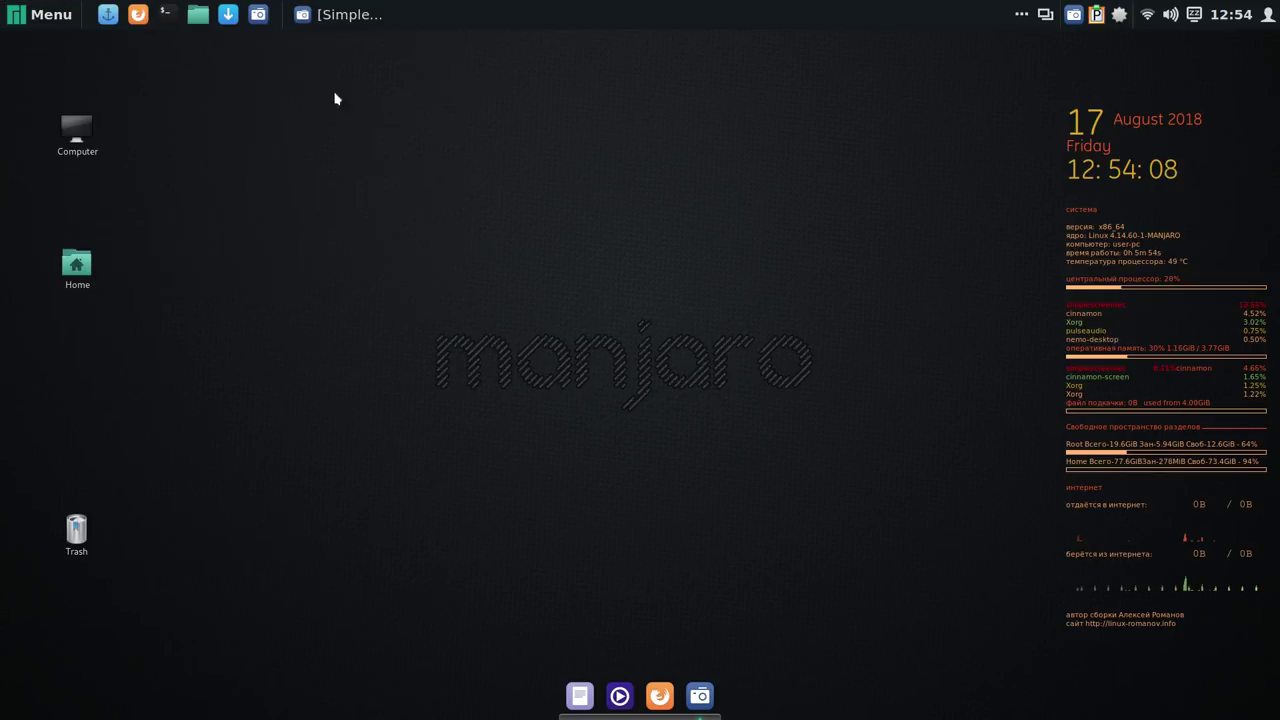
Open the package manager, pin it to the Plank dock, and move its window away from the centre of the desktop.
{"action": "left_click", "coordinate": [228, 14]}
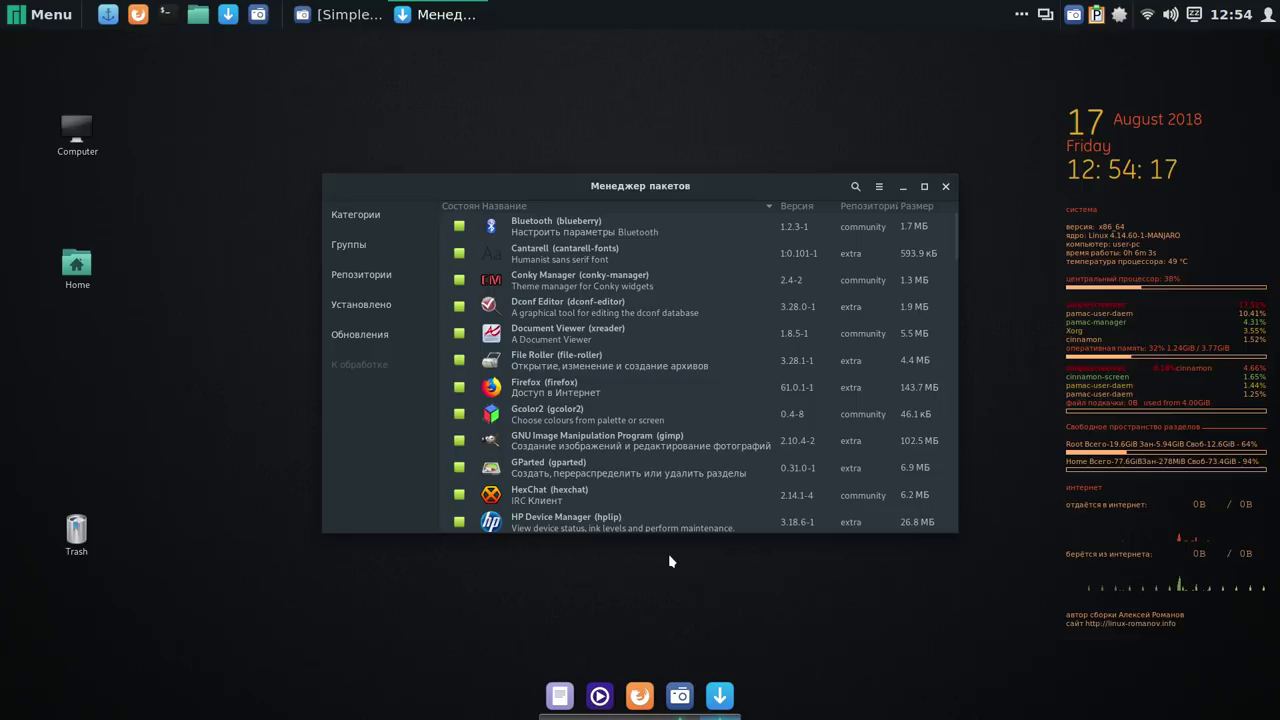
{"action": "right_click", "coordinate": [720, 697]}
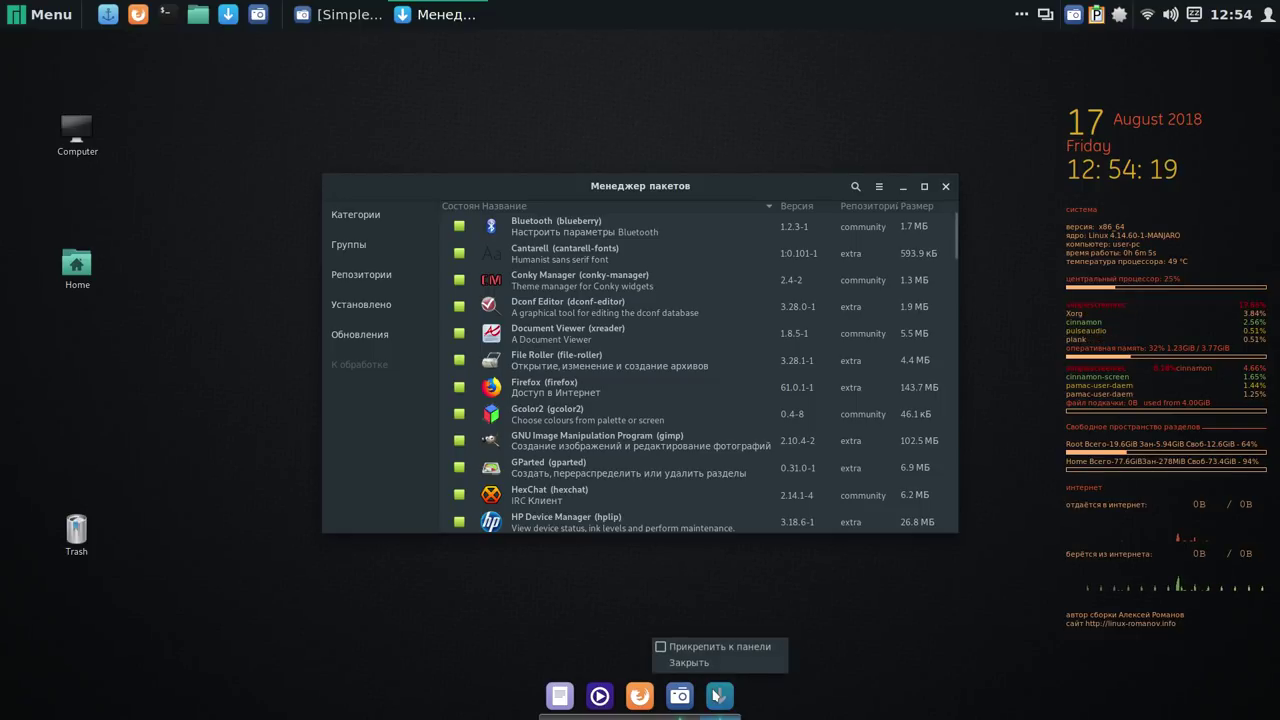
{"action": "left_click", "coordinate": [671, 651]}
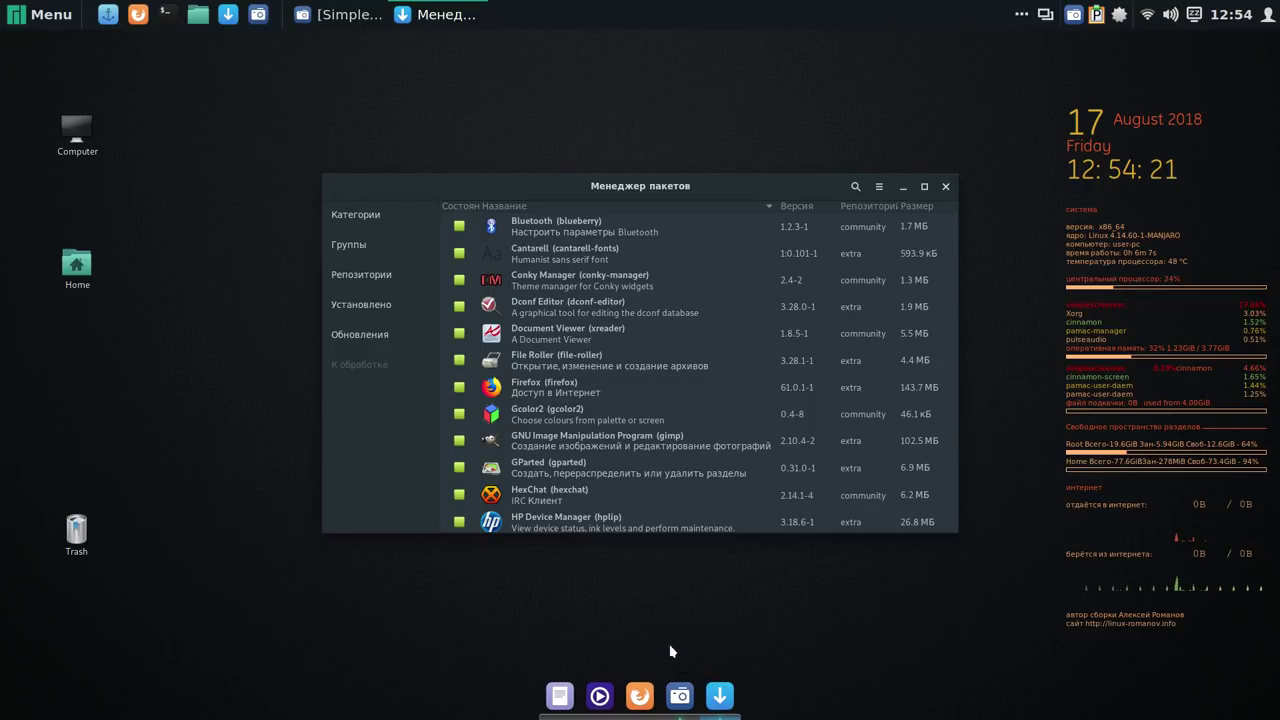
{"action": "left_click_drag", "start_coordinate": [676, 186], "coordinate": [589, 101]}
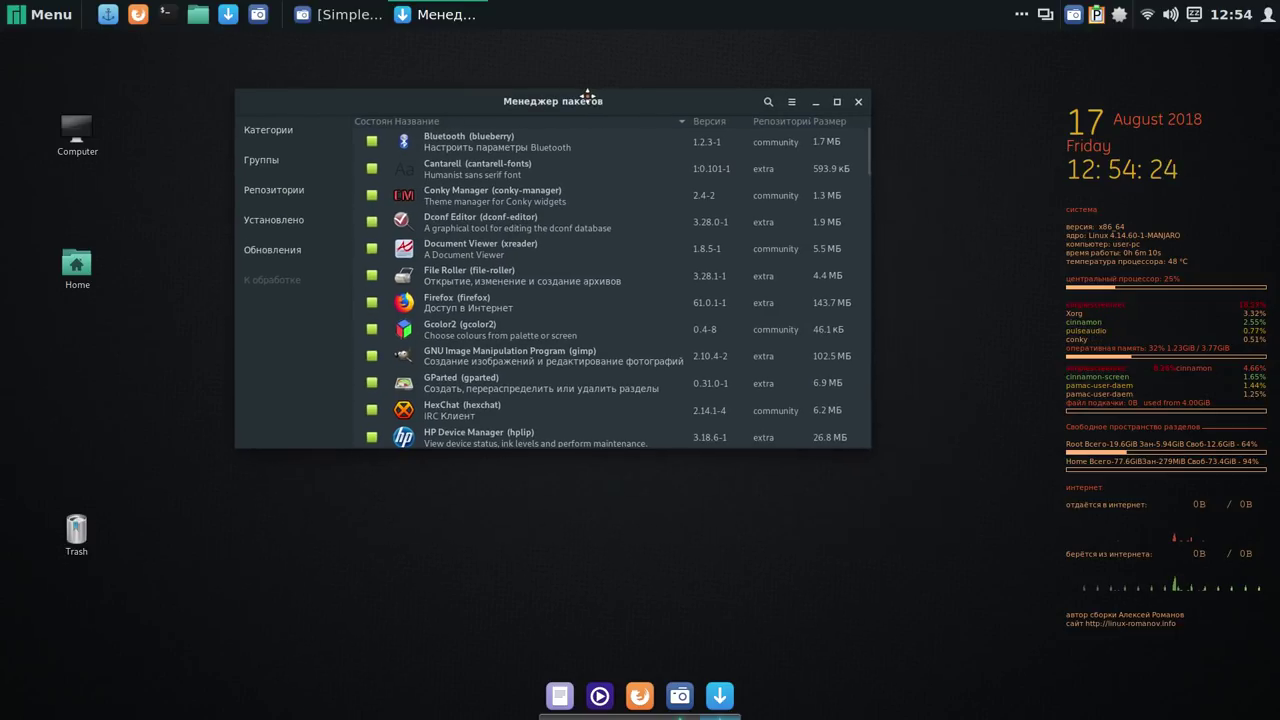
Search the package manager for "uget" and mark the uGet package for installation.
{"action": "left_click", "coordinate": [768, 102]}
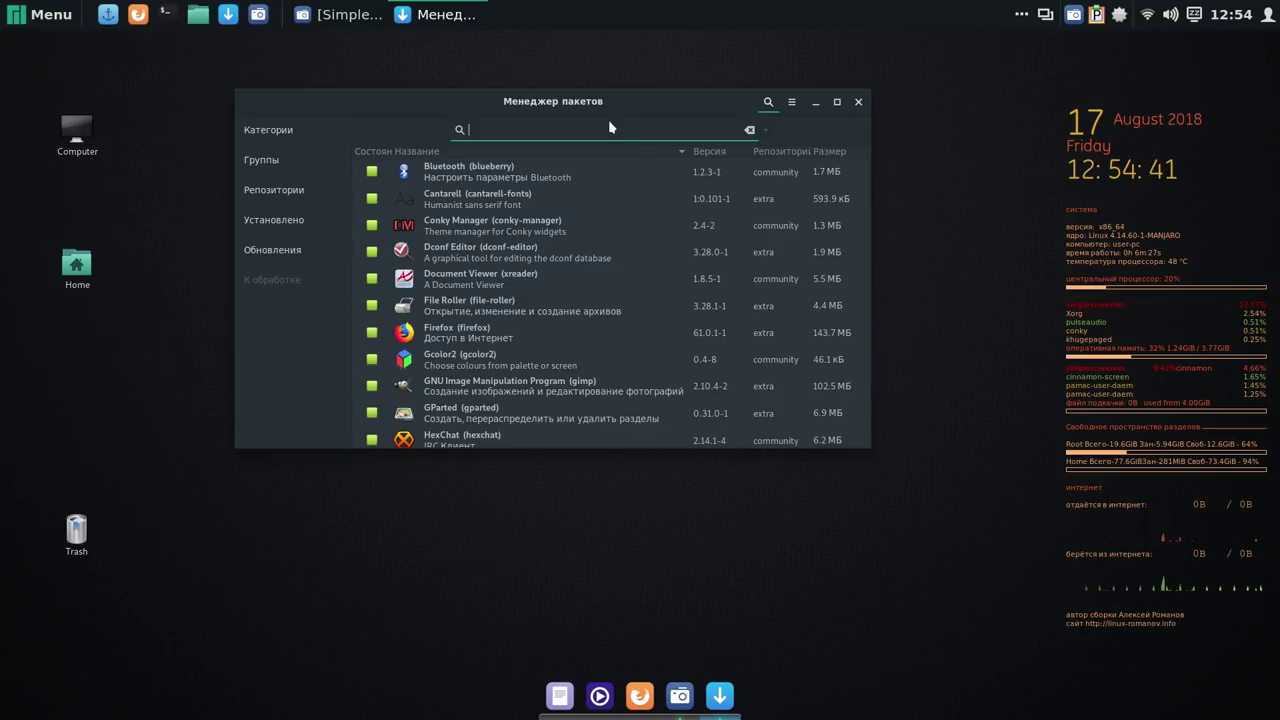
{"action": "type", "text": "ц"}
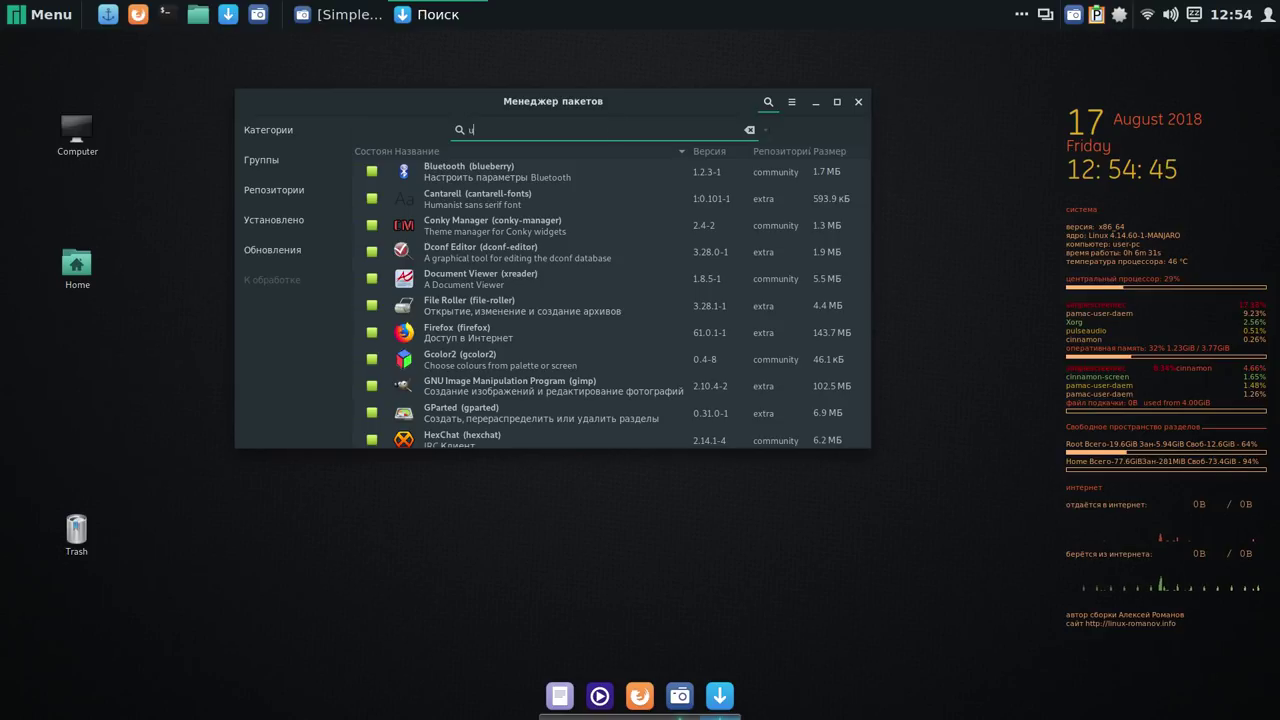
{"action": "key", "text": "BackSpace"}
{"action": "type", "text": "uget"}
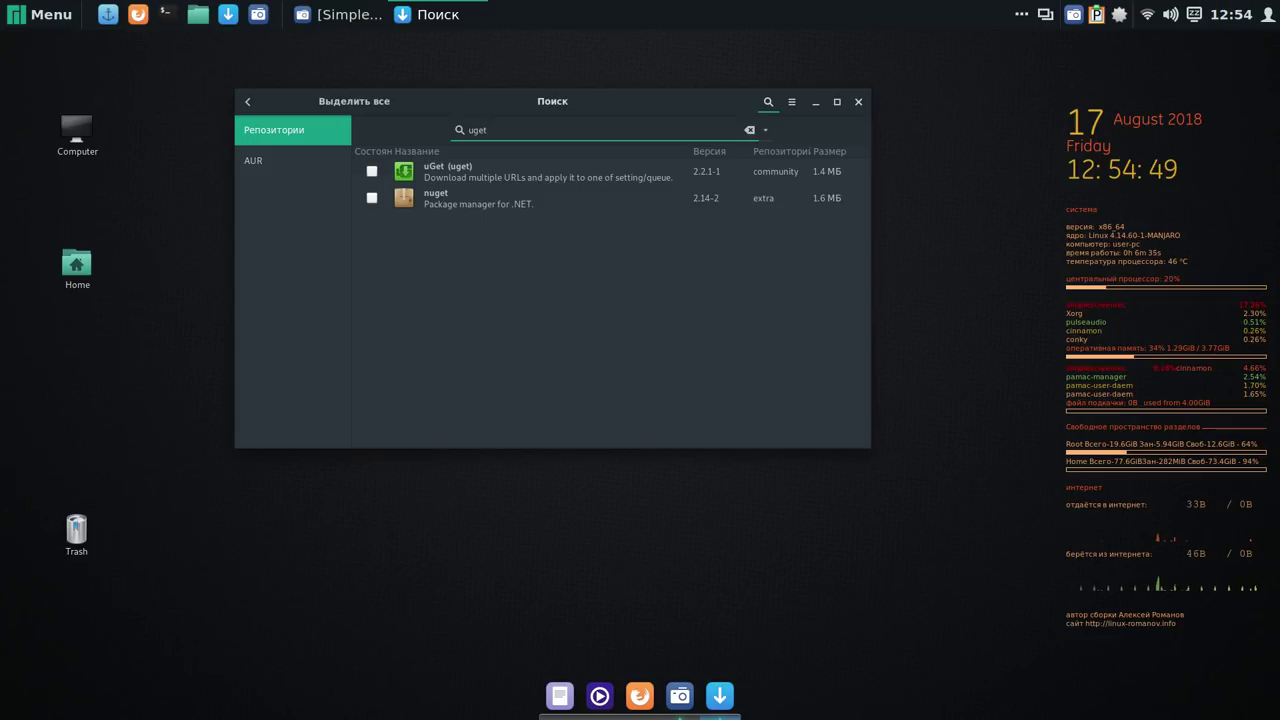
{"action": "left_click", "coordinate": [374, 172]}
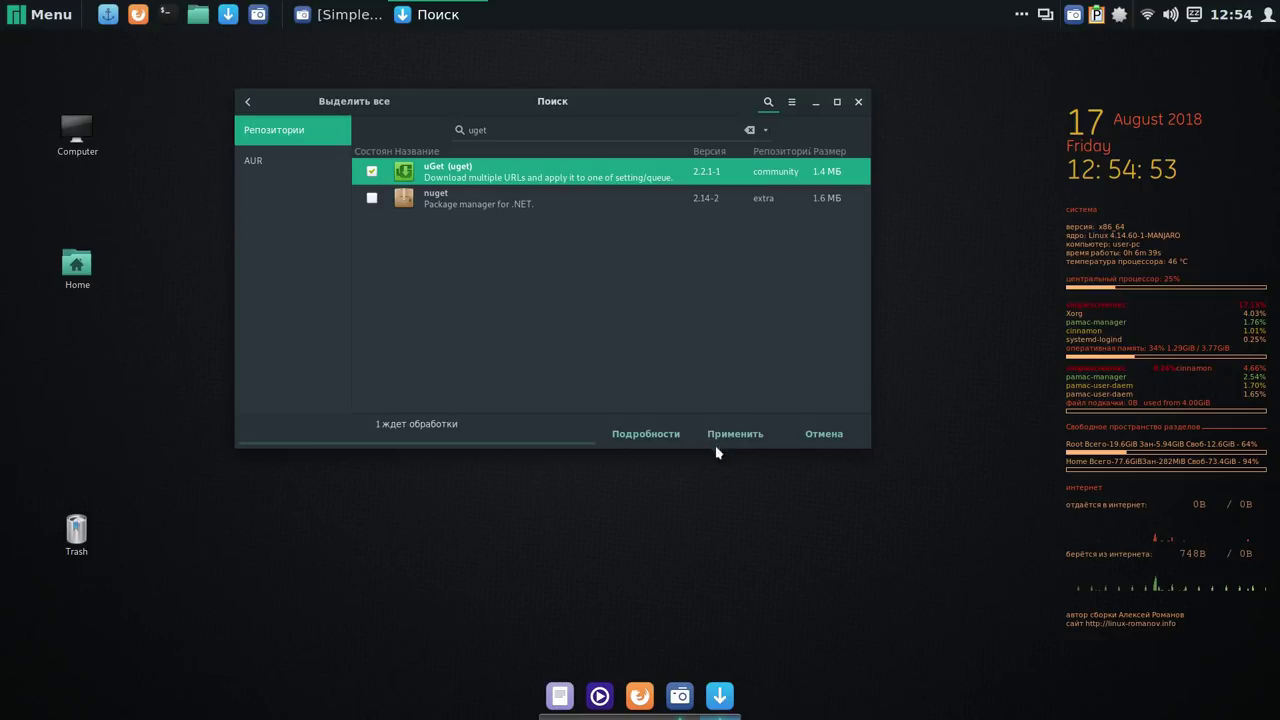
Apply the uGet installation, authorise it with the account password, and clear the package search.
{"action": "left_click", "coordinate": [745, 434]}
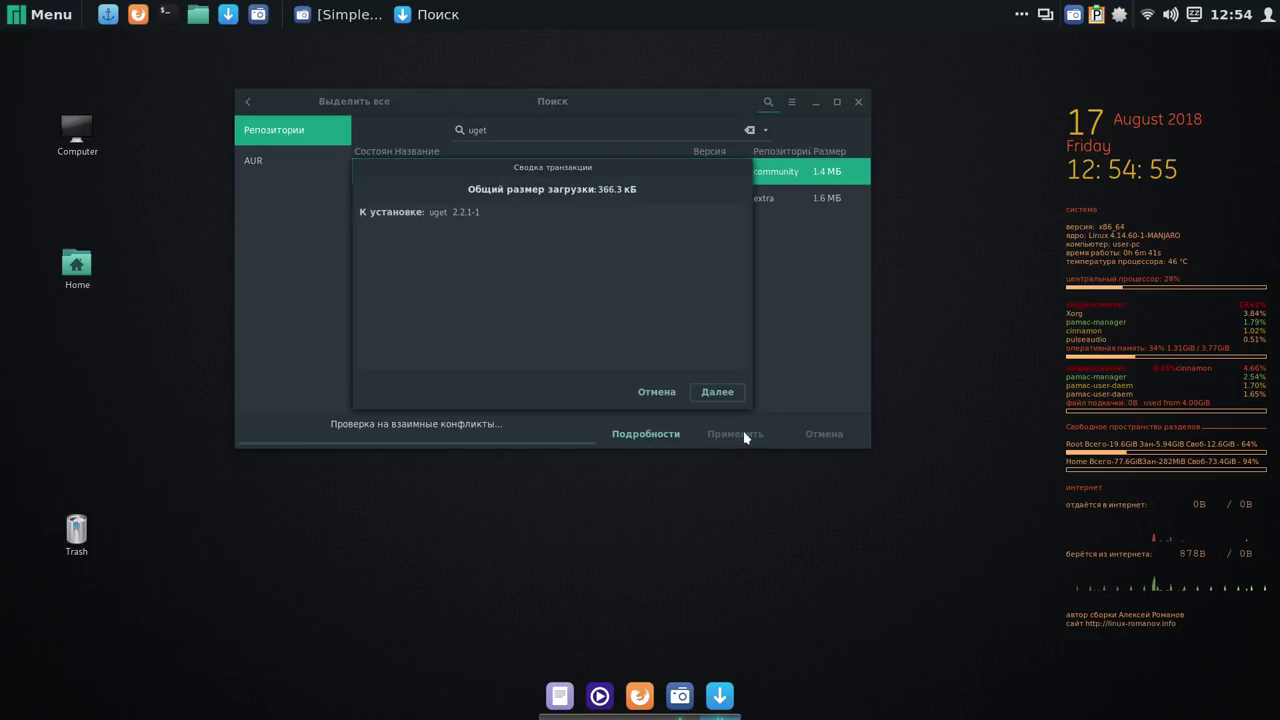
{"action": "left_click", "coordinate": [726, 394]}
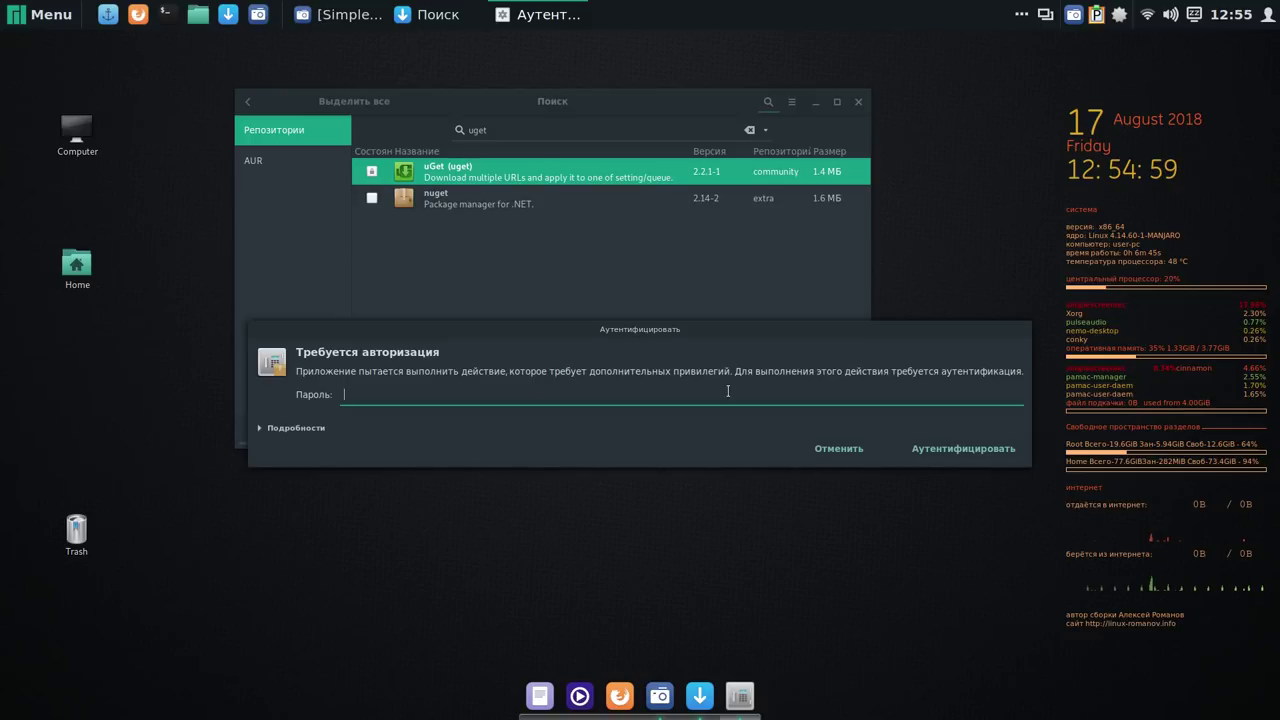
{"action": "type", "text": "*"}
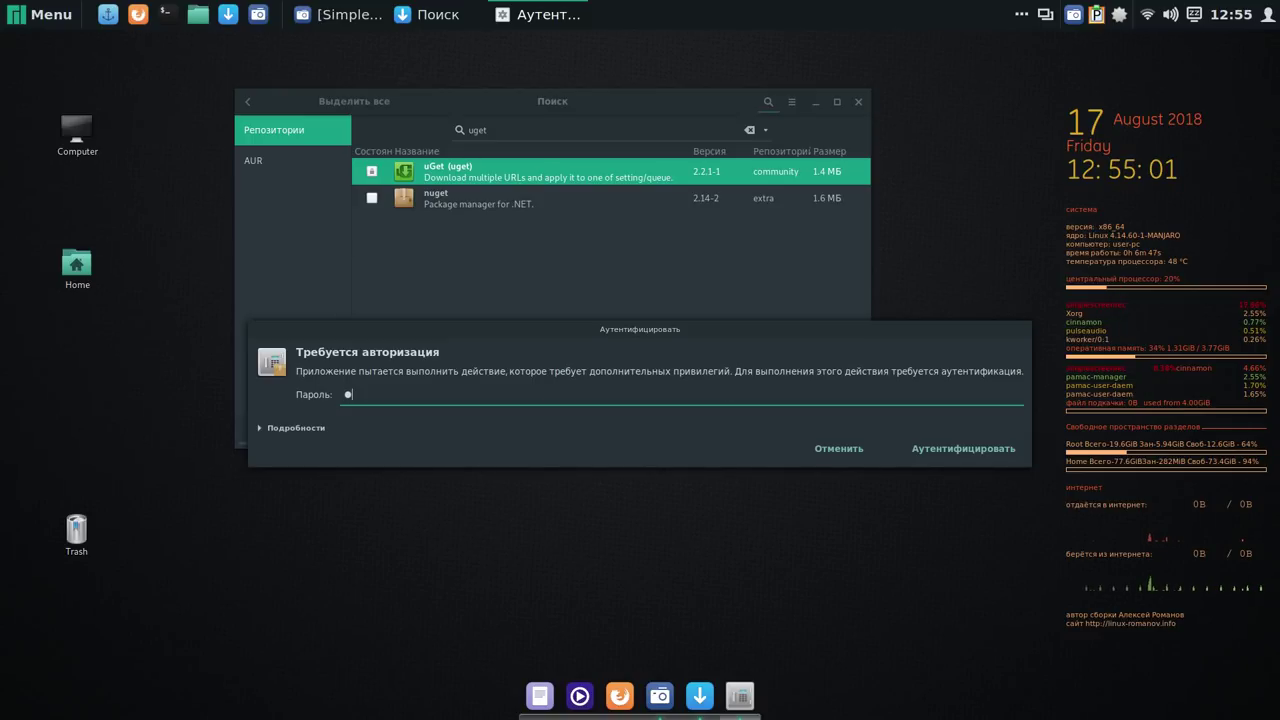
{"action": "key", "text": "Return"}
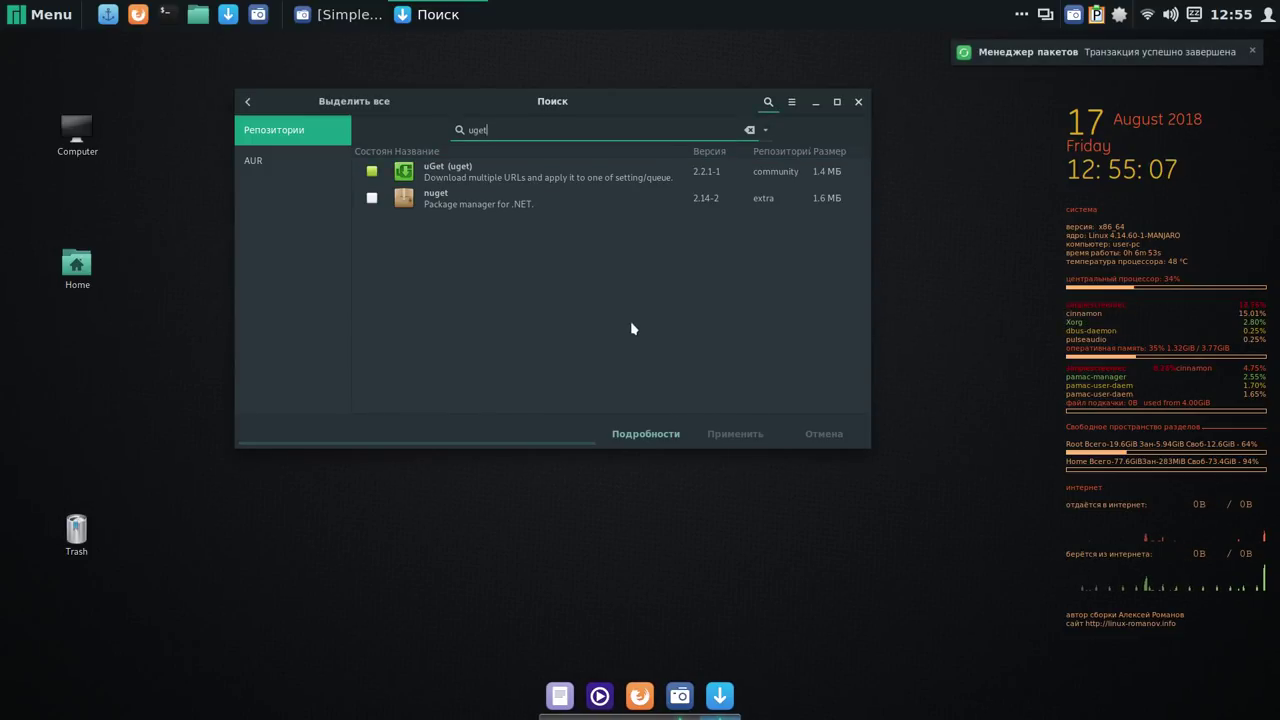
{"action": "left_click", "coordinate": [749, 130]}
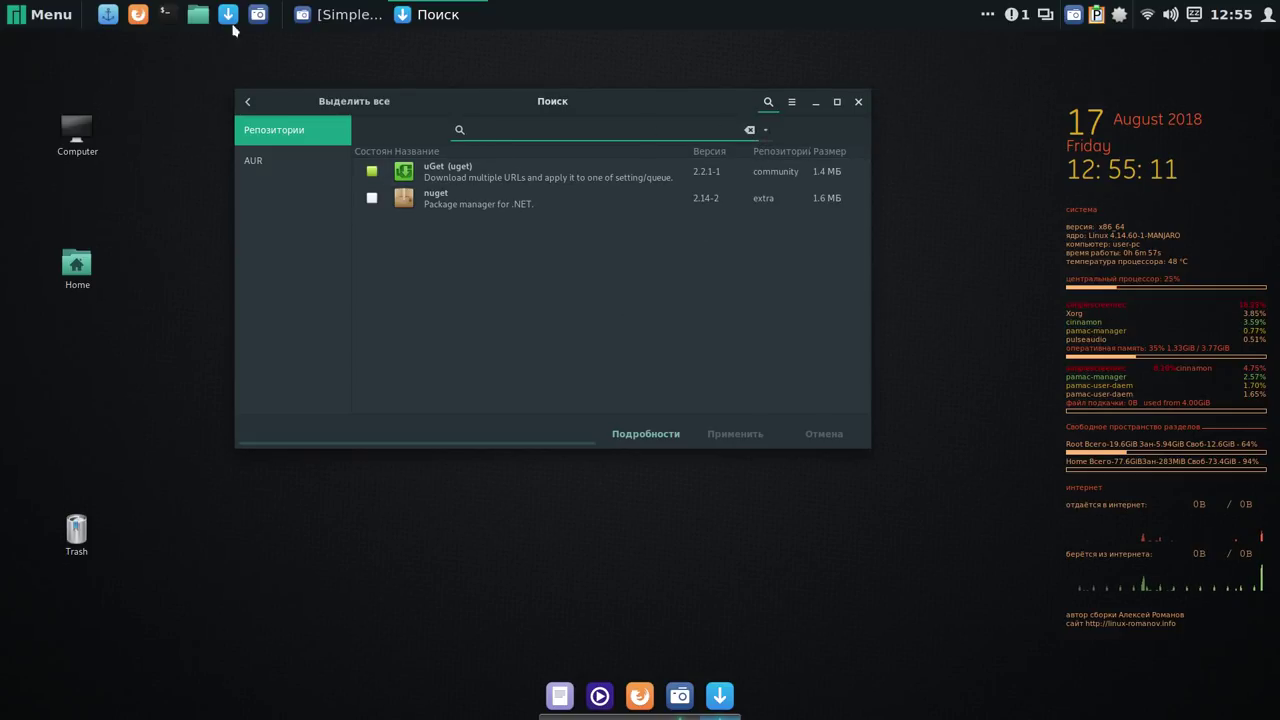
Check the Internet application category for uGet, search the installed applications for "on" and launch Onboard.
{"action": "left_click", "coordinate": [53, 17]}
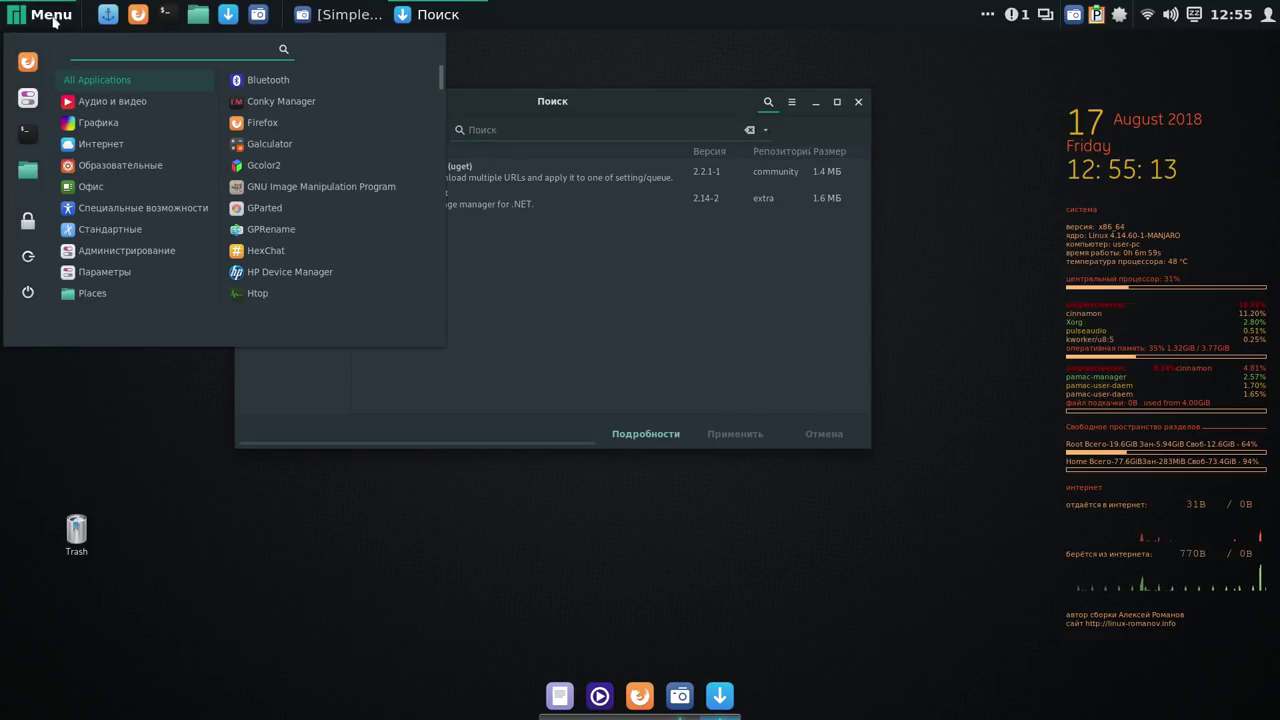
{"action": "mouse_move", "coordinate": [90, 147]}
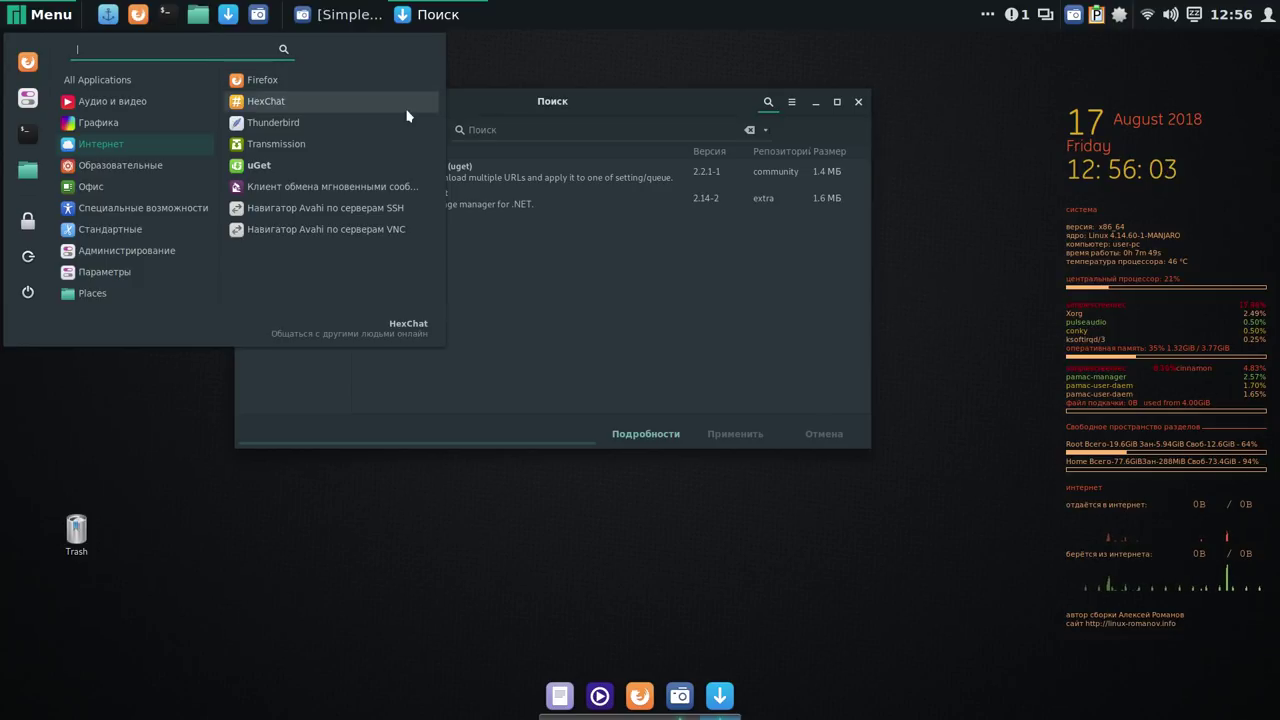
{"action": "type", "text": "on"}
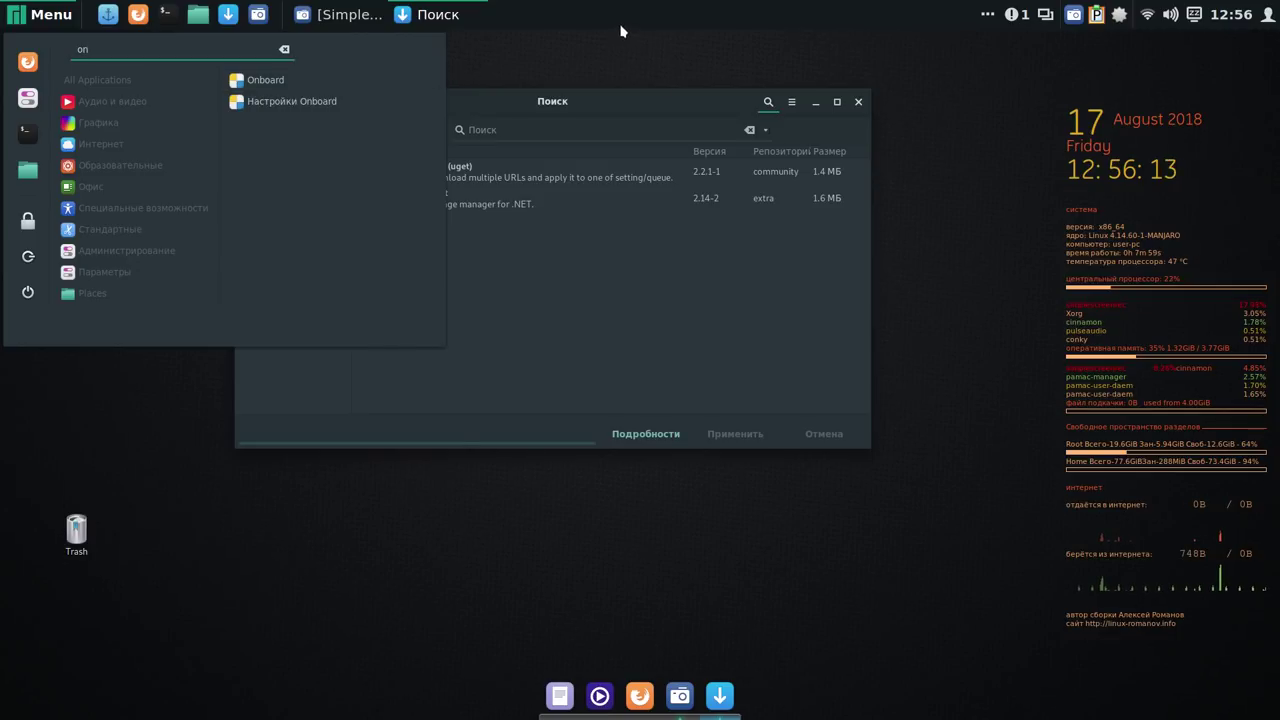
{"action": "left_click", "coordinate": [305, 85]}
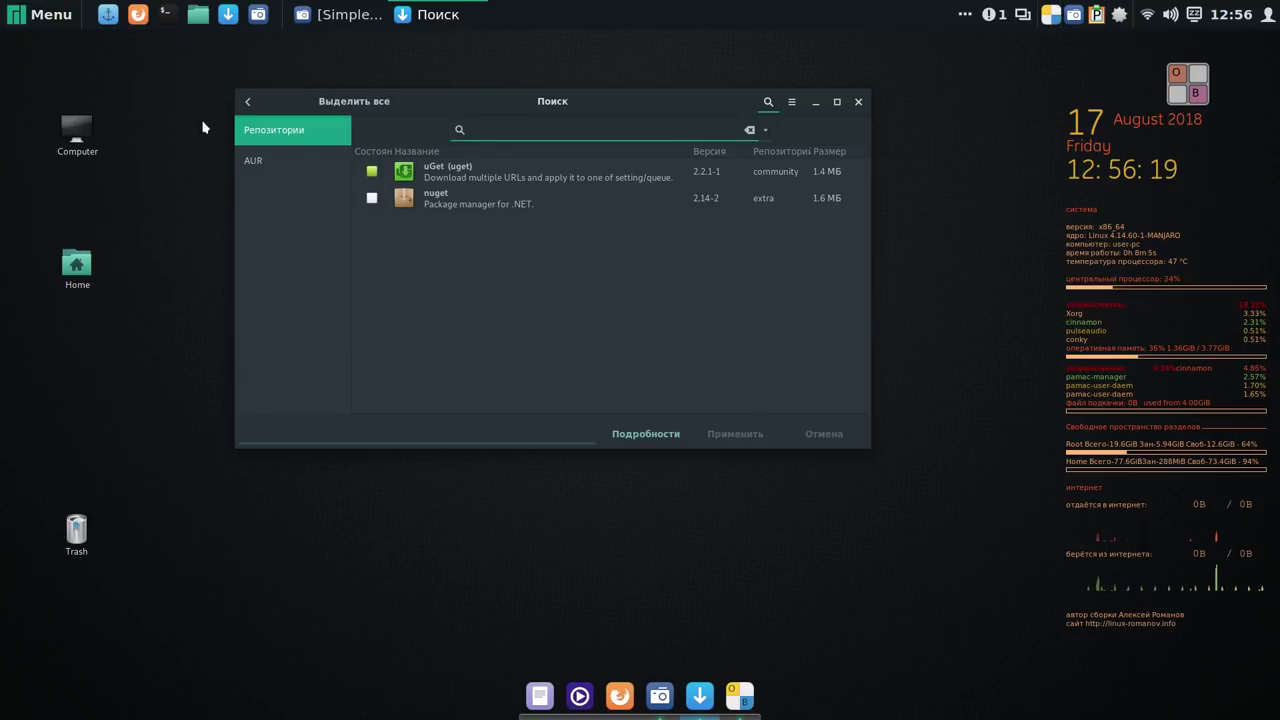
Open Startup Applications in System Settings and look through the existing autostart entries.
{"action": "left_click", "coordinate": [47, 17]}
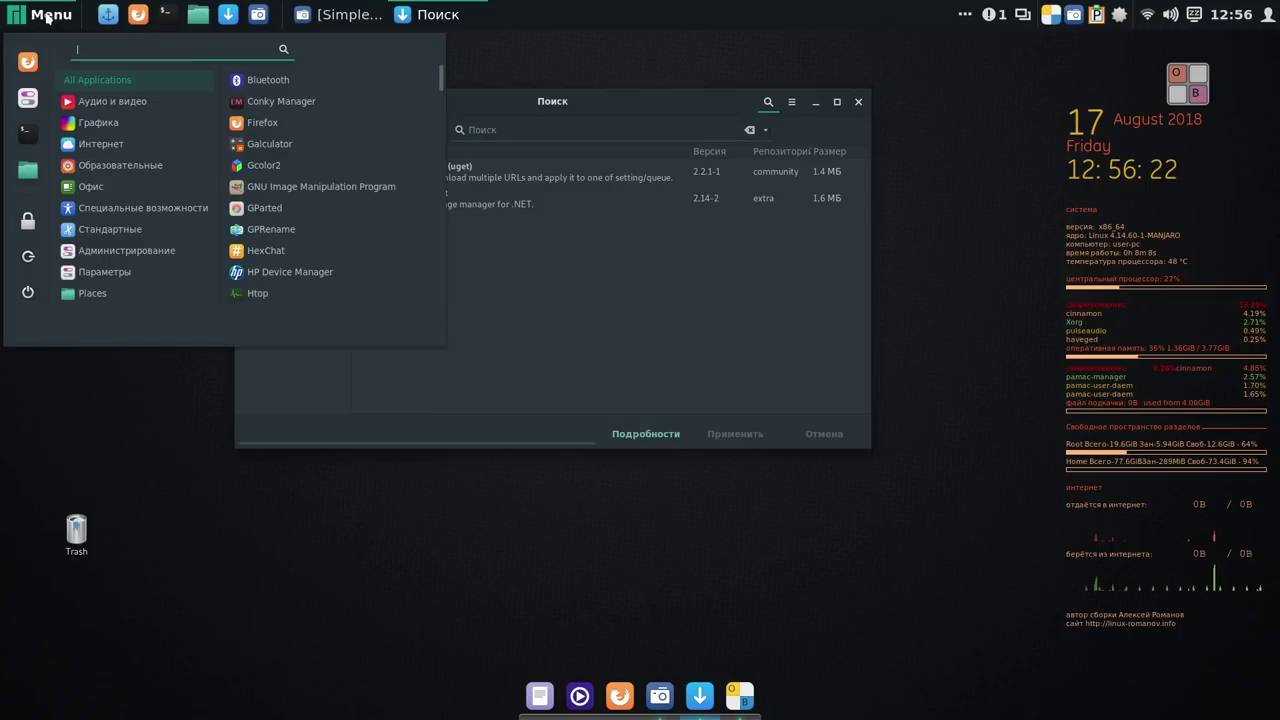
{"action": "left_click", "coordinate": [28, 97]}
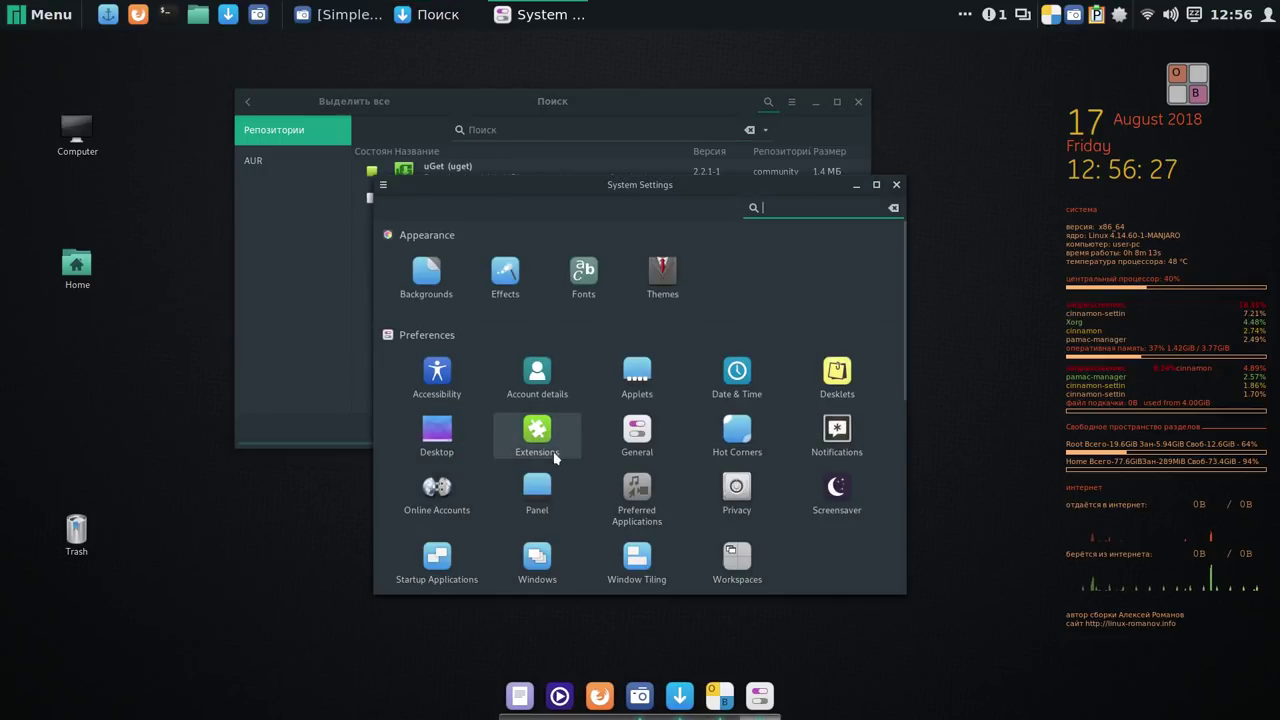
{"action": "scroll", "coordinate": [522, 510], "scroll_direction": "down", "scroll_amount": 2}
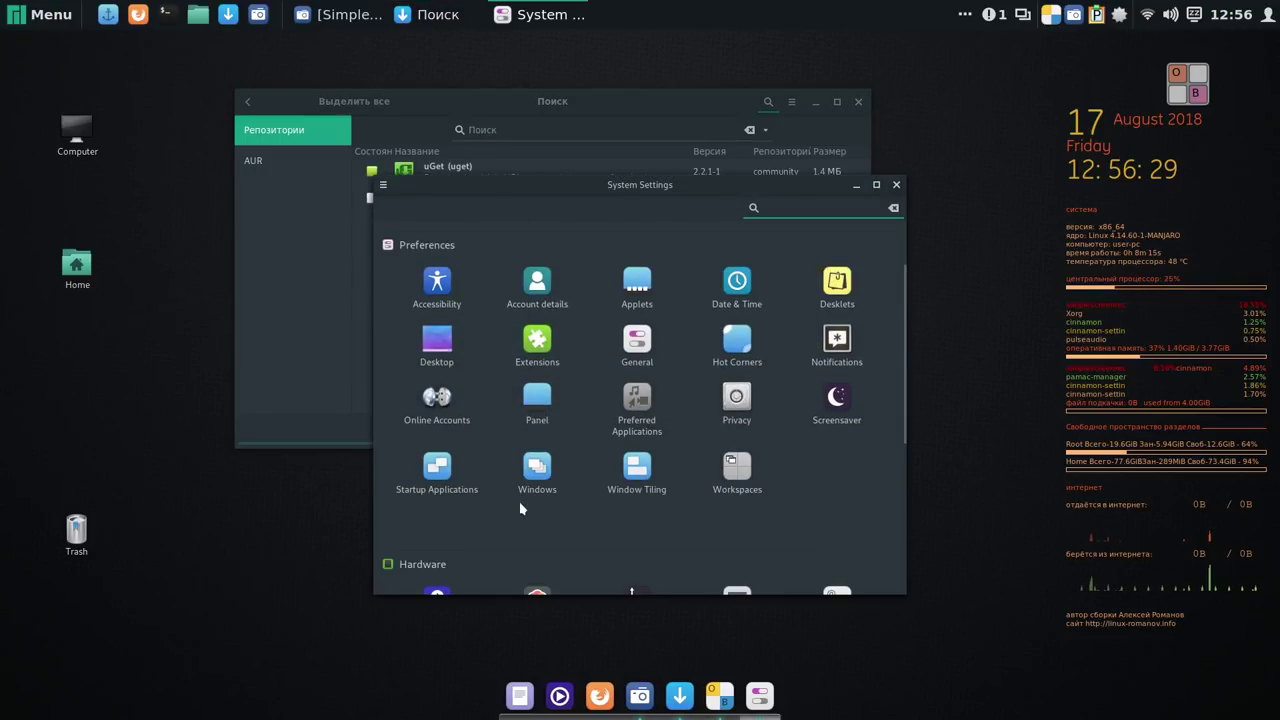
{"action": "left_click", "coordinate": [447, 476]}
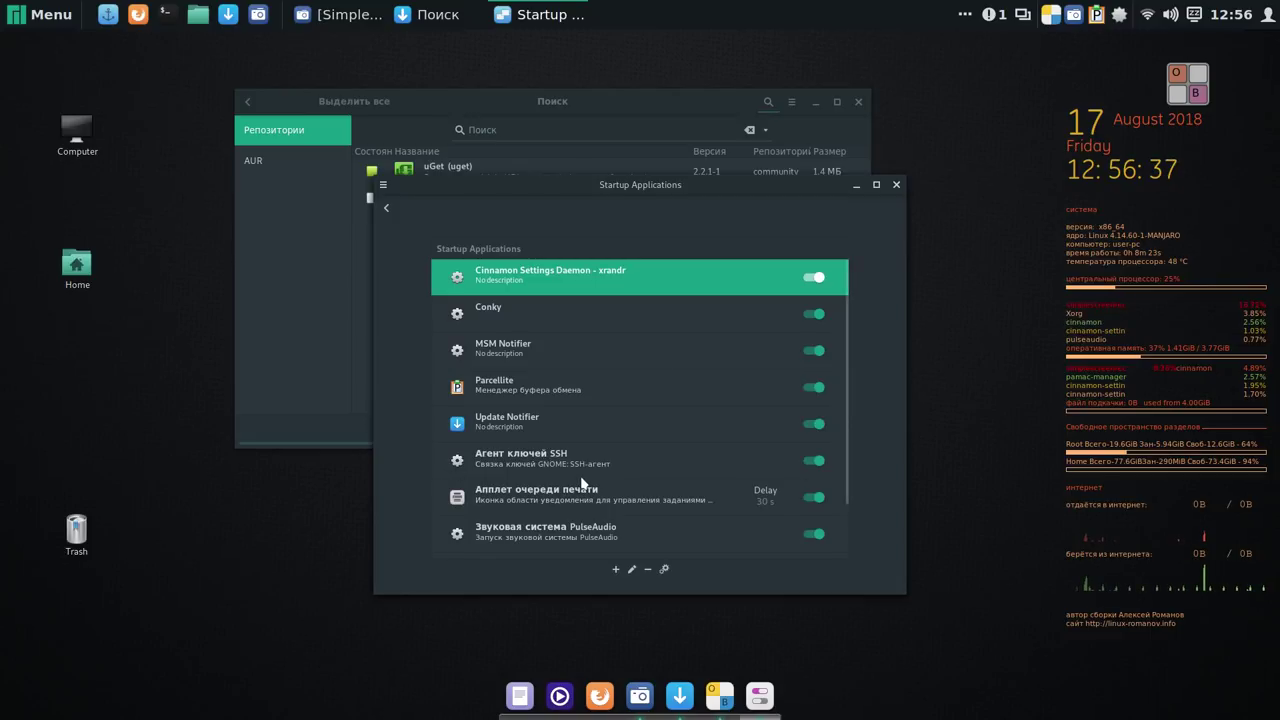
{"action": "scroll", "coordinate": [583, 483], "scroll_direction": "down", "scroll_amount": 2}
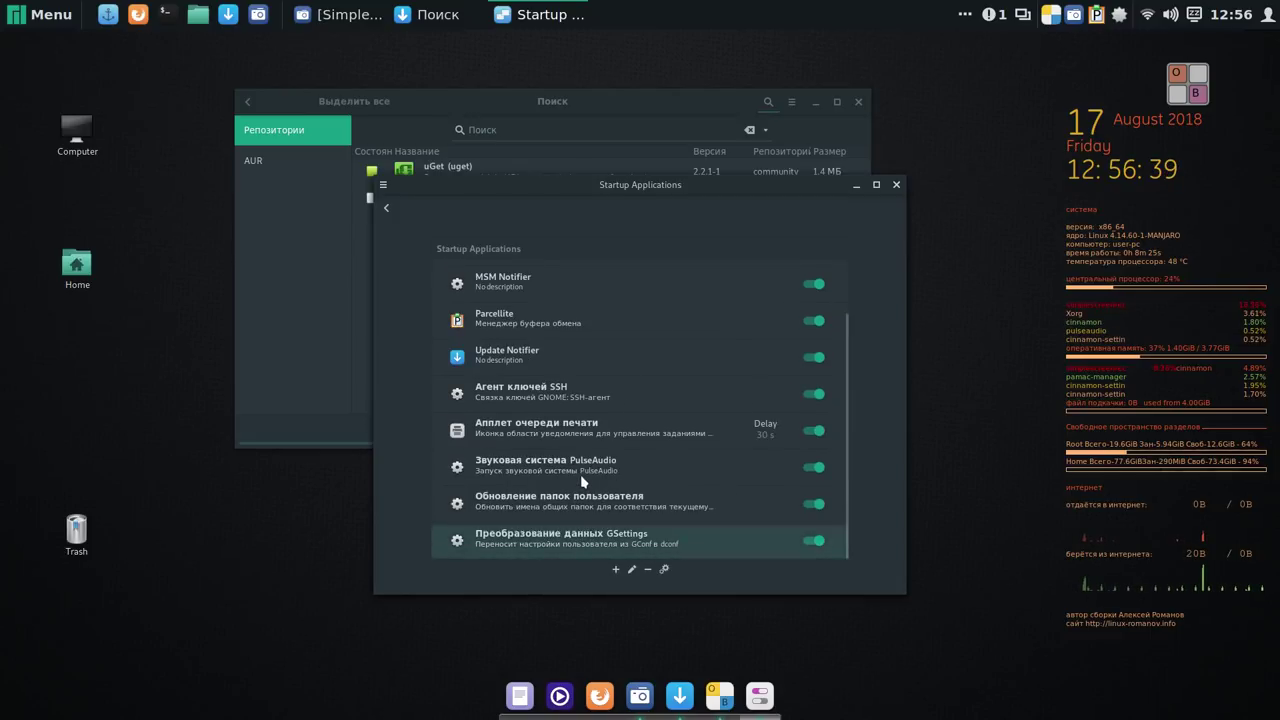
Add Onboard from the installed applications to the startup applications.
{"action": "left_click", "coordinate": [616, 569]}
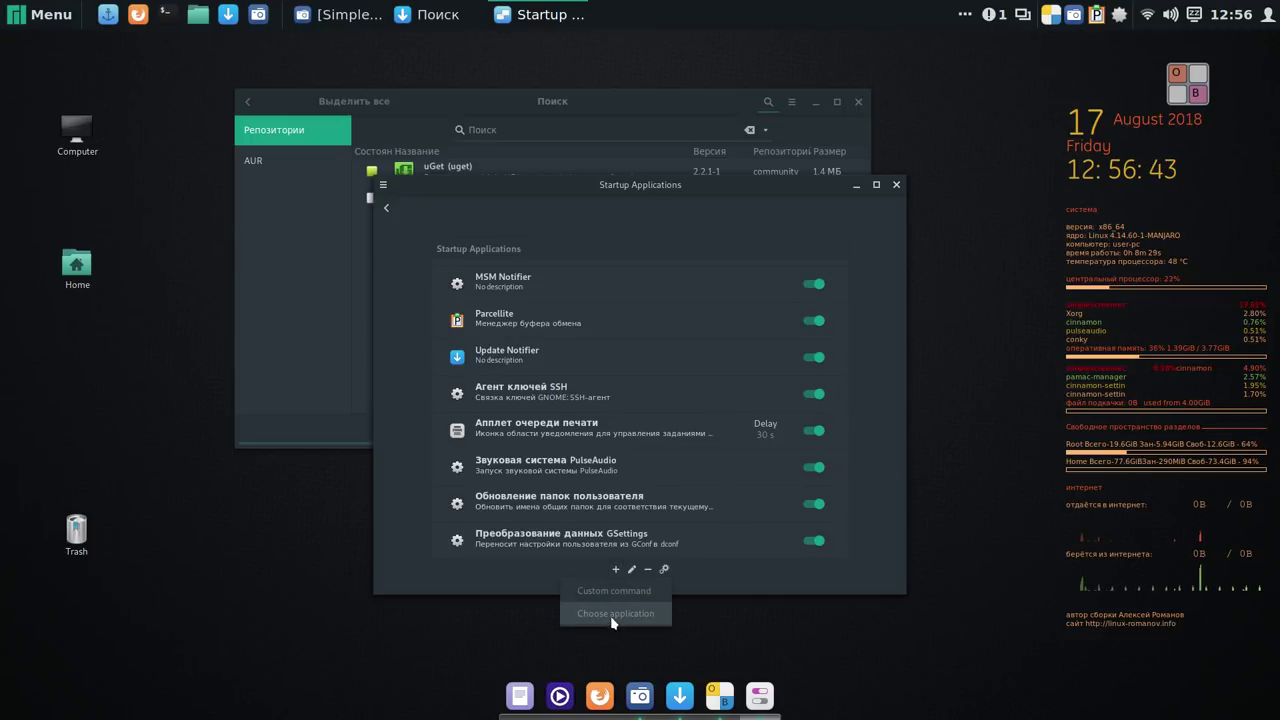
{"action": "left_click", "coordinate": [612, 616]}
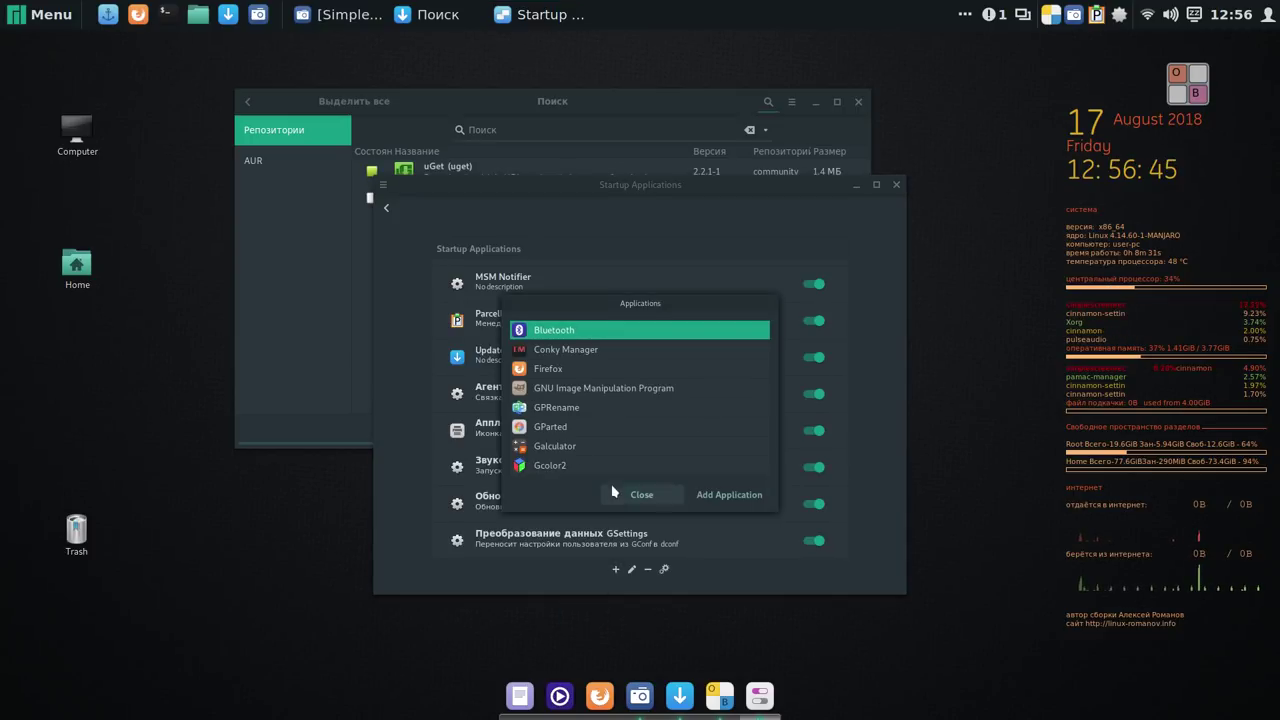
{"action": "scroll", "coordinate": [601, 465], "scroll_direction": "down", "scroll_amount": 6}
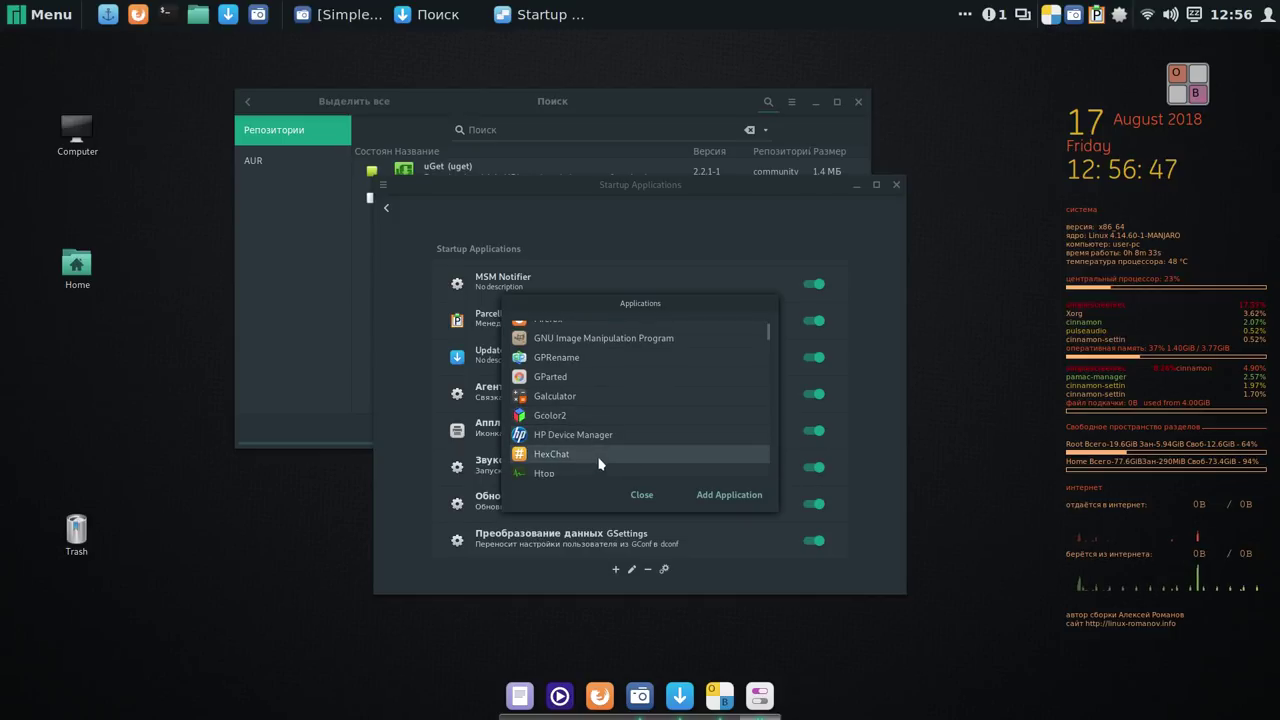
{"action": "scroll", "coordinate": [598, 460], "scroll_direction": "down", "scroll_amount": 5}
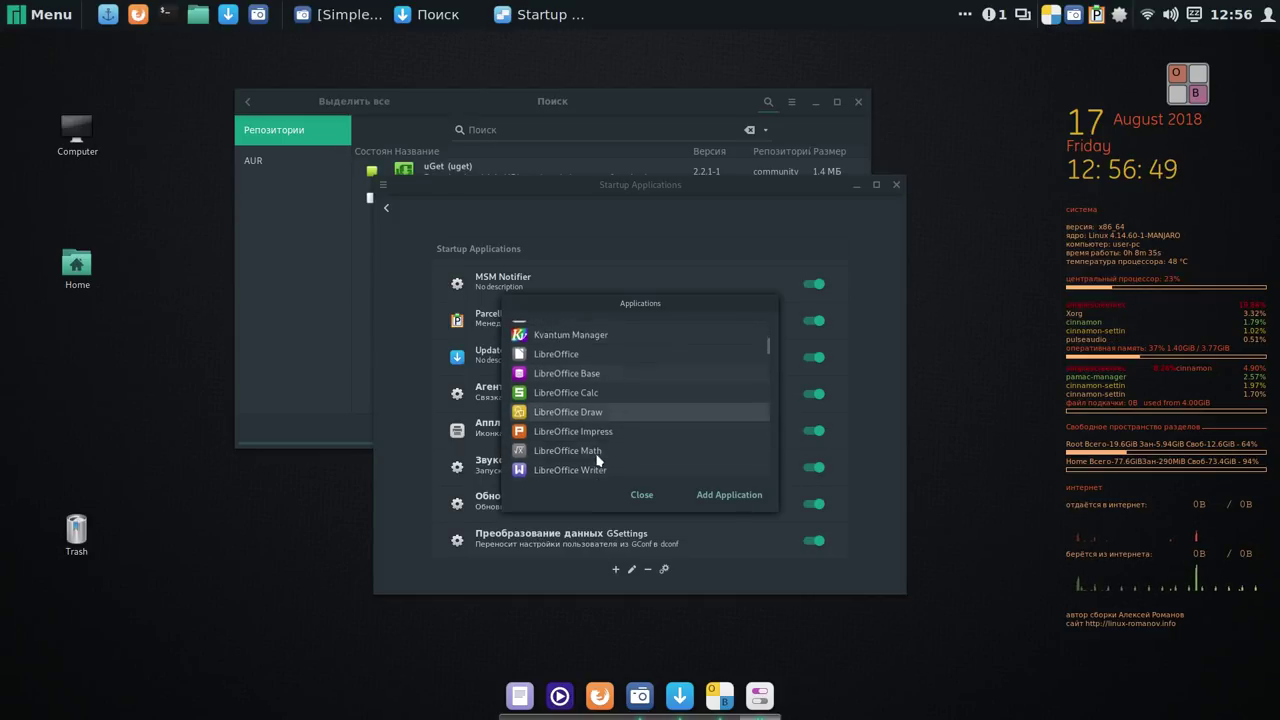
{"action": "scroll", "coordinate": [594, 451], "scroll_direction": "down", "scroll_amount": 2}
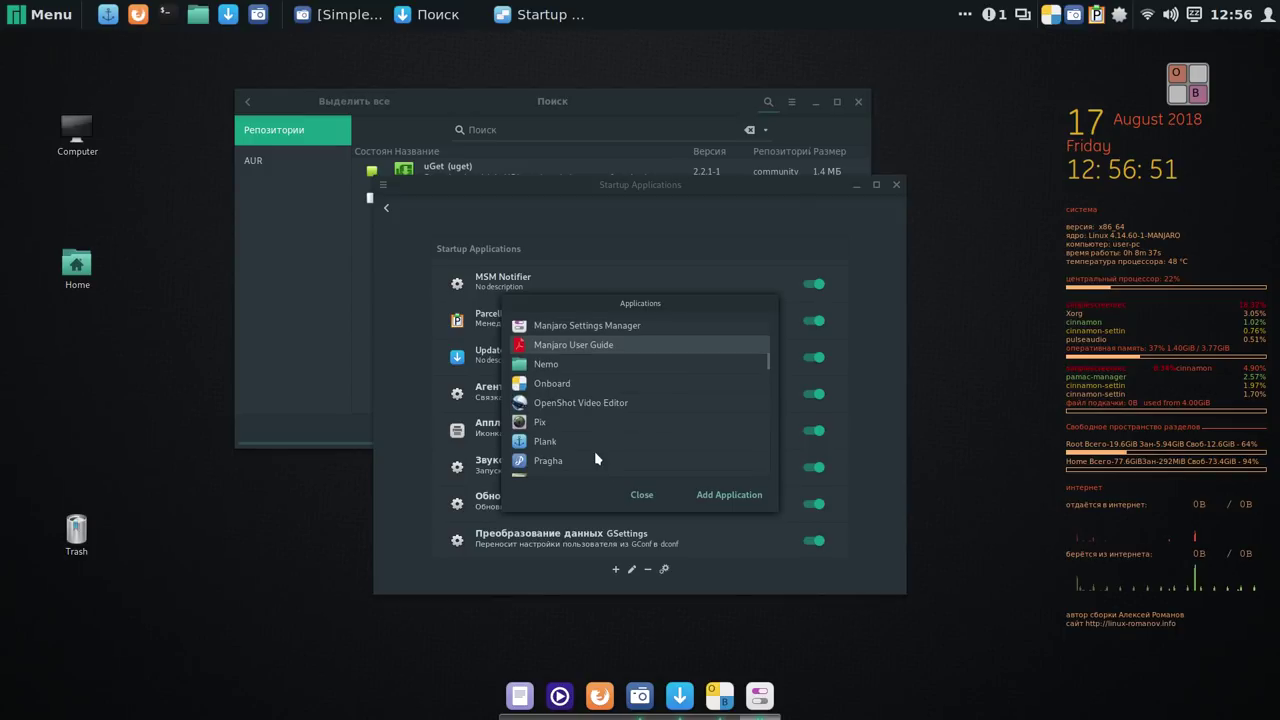
{"action": "scroll", "coordinate": [596, 457], "scroll_direction": "up", "scroll_amount": 1}
{"action": "scroll", "coordinate": [595, 455], "scroll_direction": "down", "scroll_amount": 1}
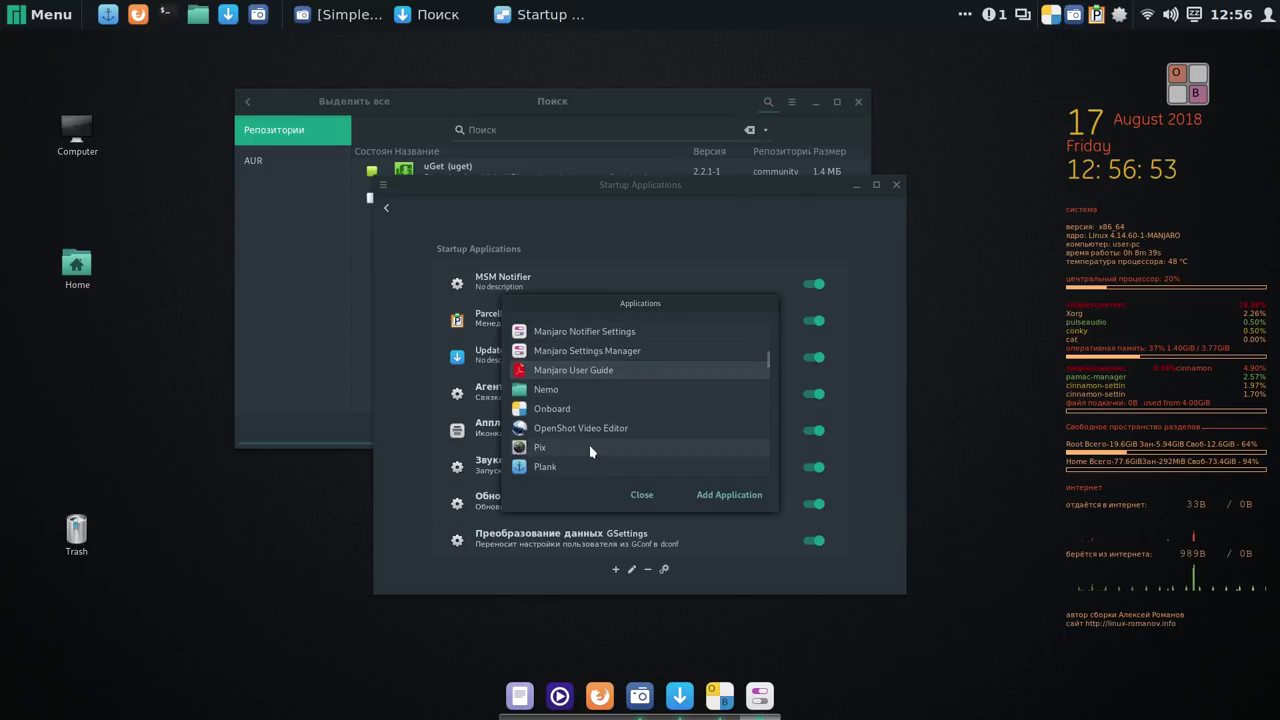
{"action": "left_click", "coordinate": [565, 412]}
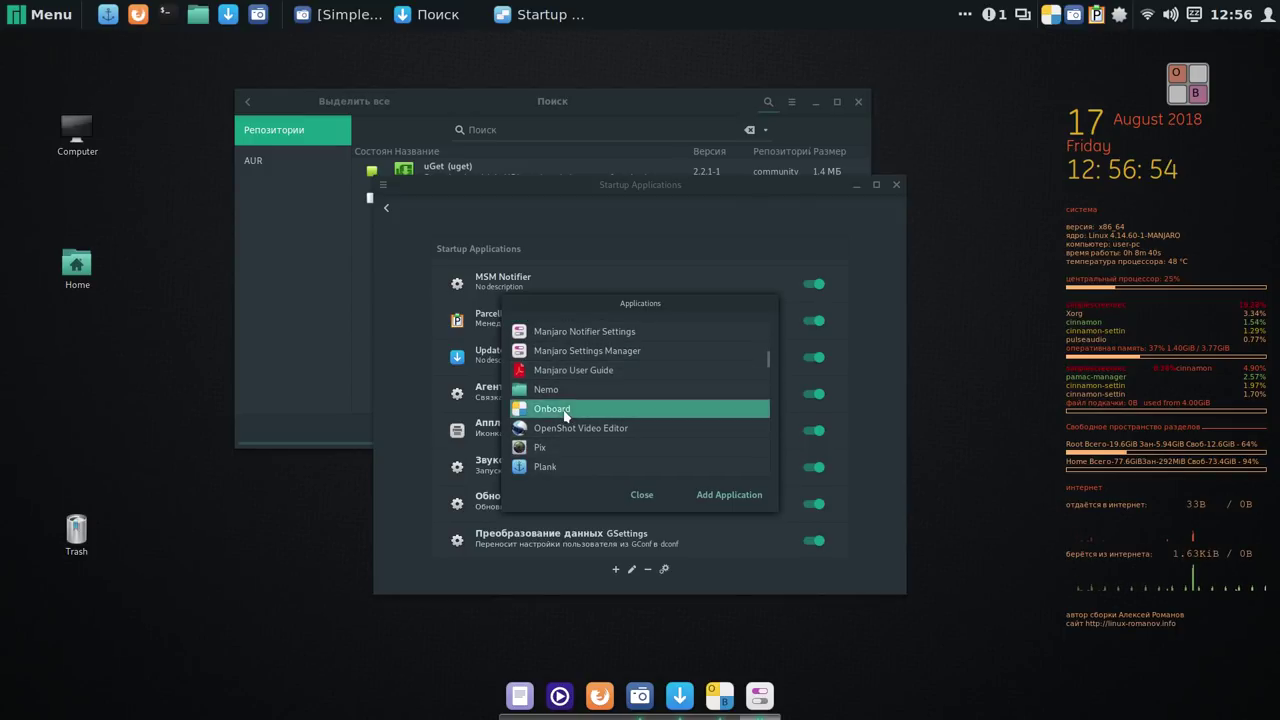
{"action": "left_click", "coordinate": [746, 500]}
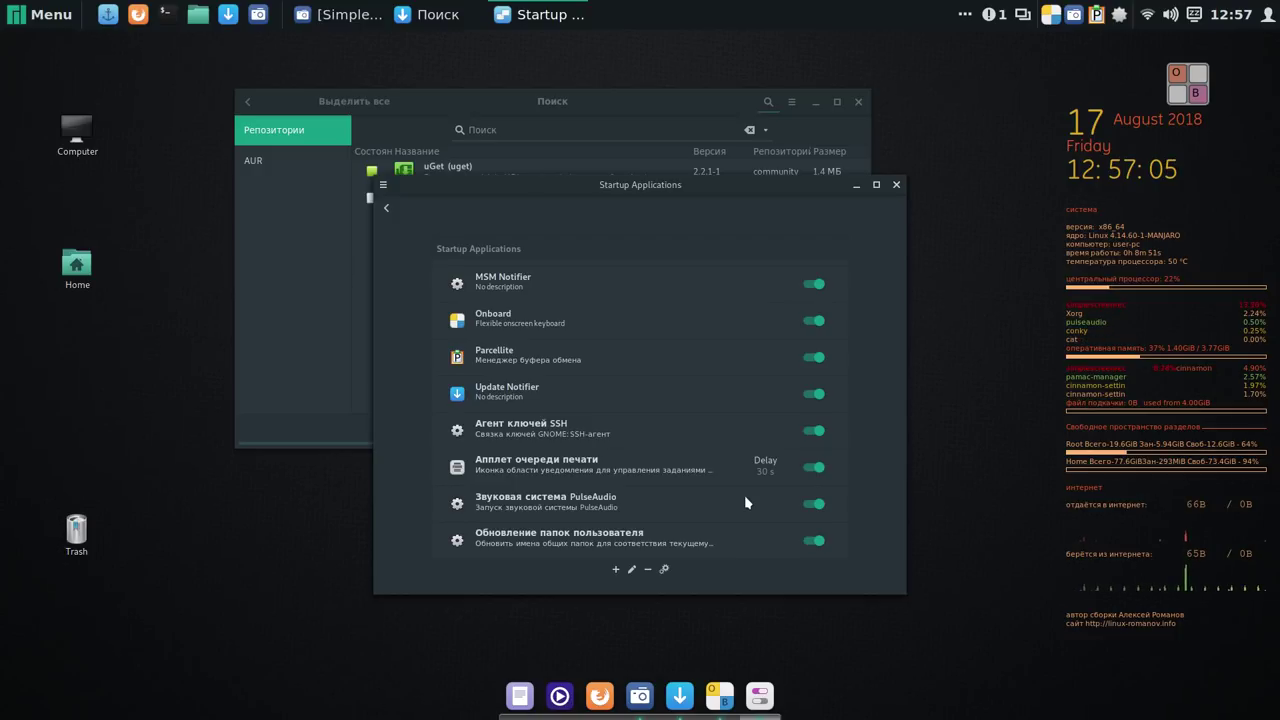
Close Startup Applications and test showing and hiding the Onboard keyboard.
{"action": "left_click", "coordinate": [897, 186]}
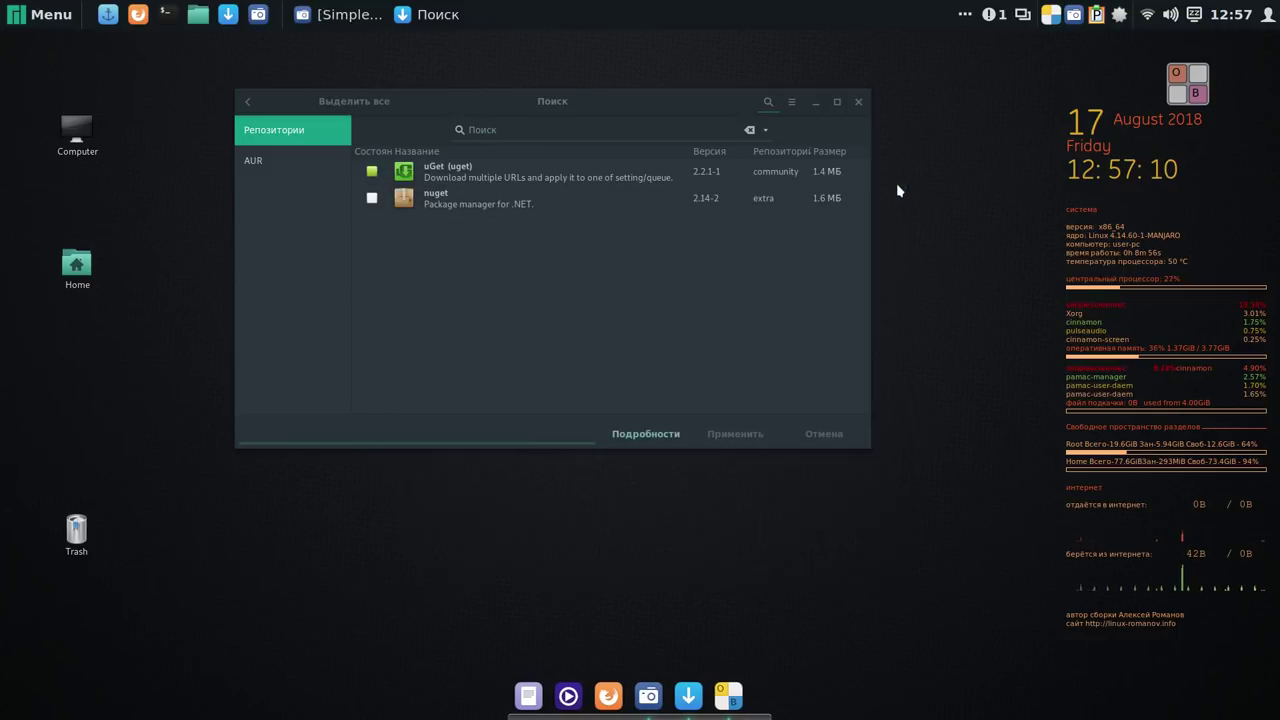
{"action": "left_click", "coordinate": [1188, 88]}
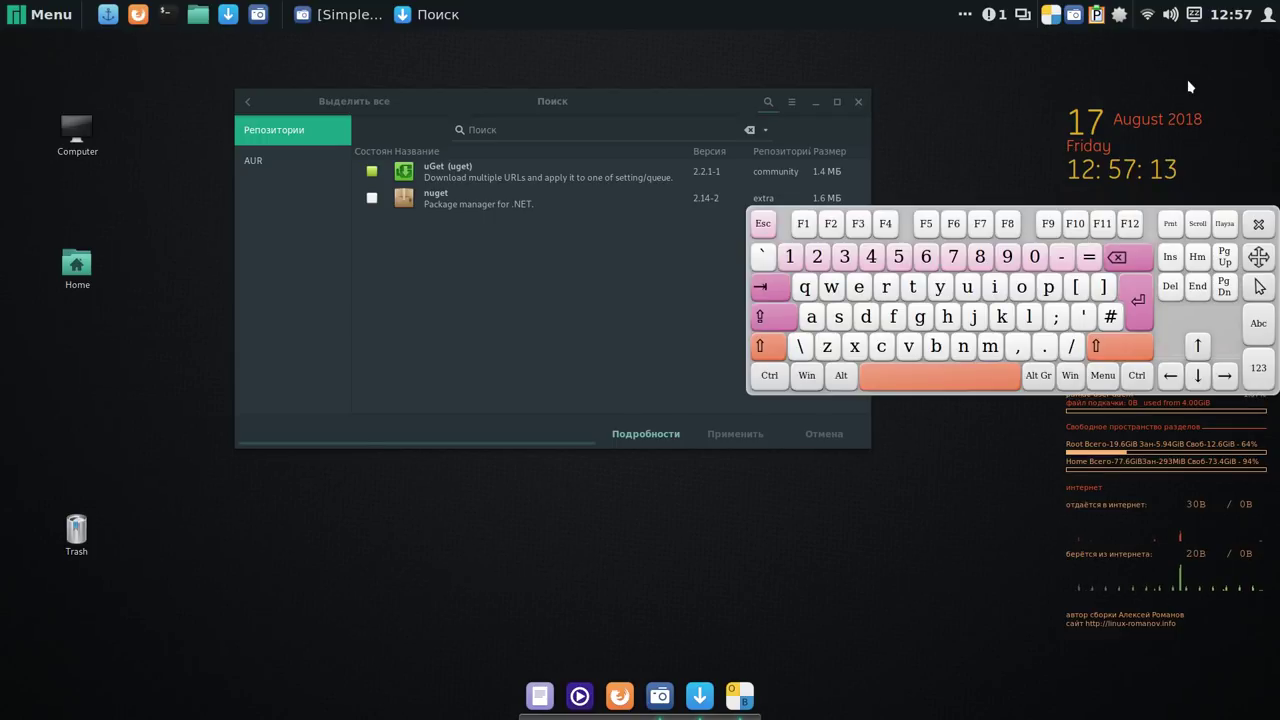
{"action": "left_click", "coordinate": [1259, 223]}
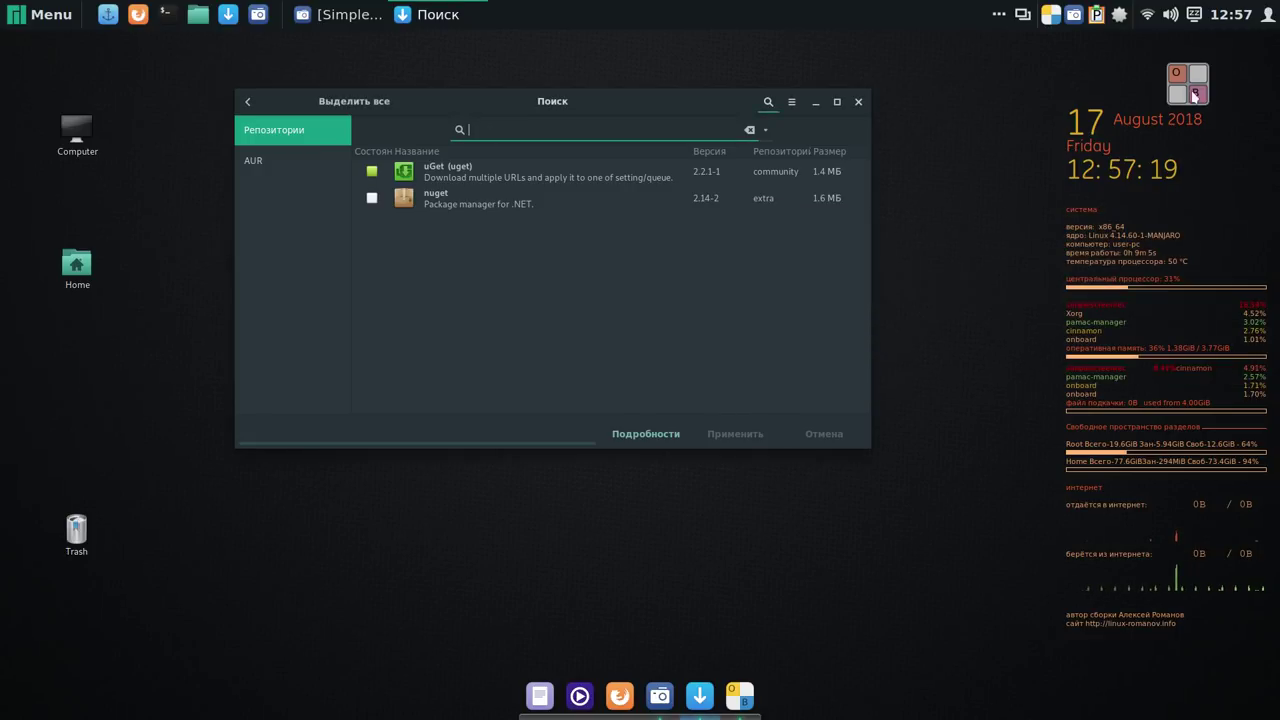
Open the Onboard preferences and look through the general, window and layout settings.
{"action": "right_click", "coordinate": [1191, 90]}
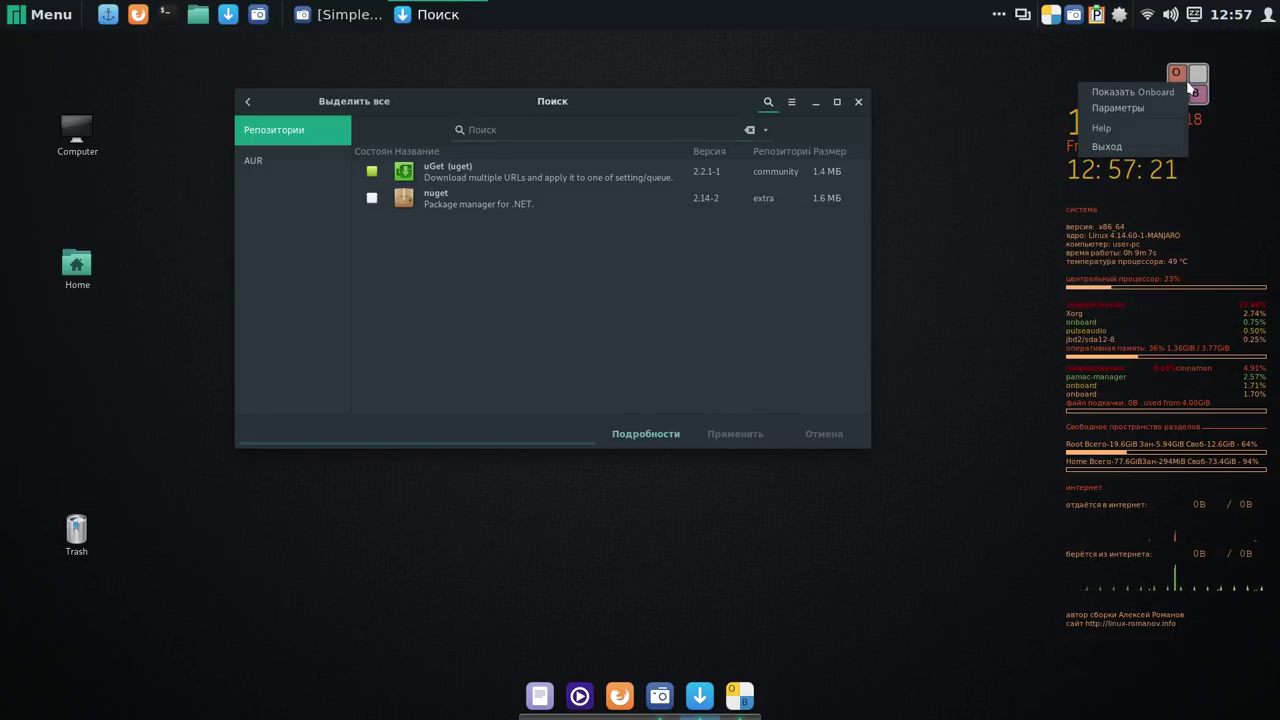
{"action": "left_click", "coordinate": [1148, 110]}
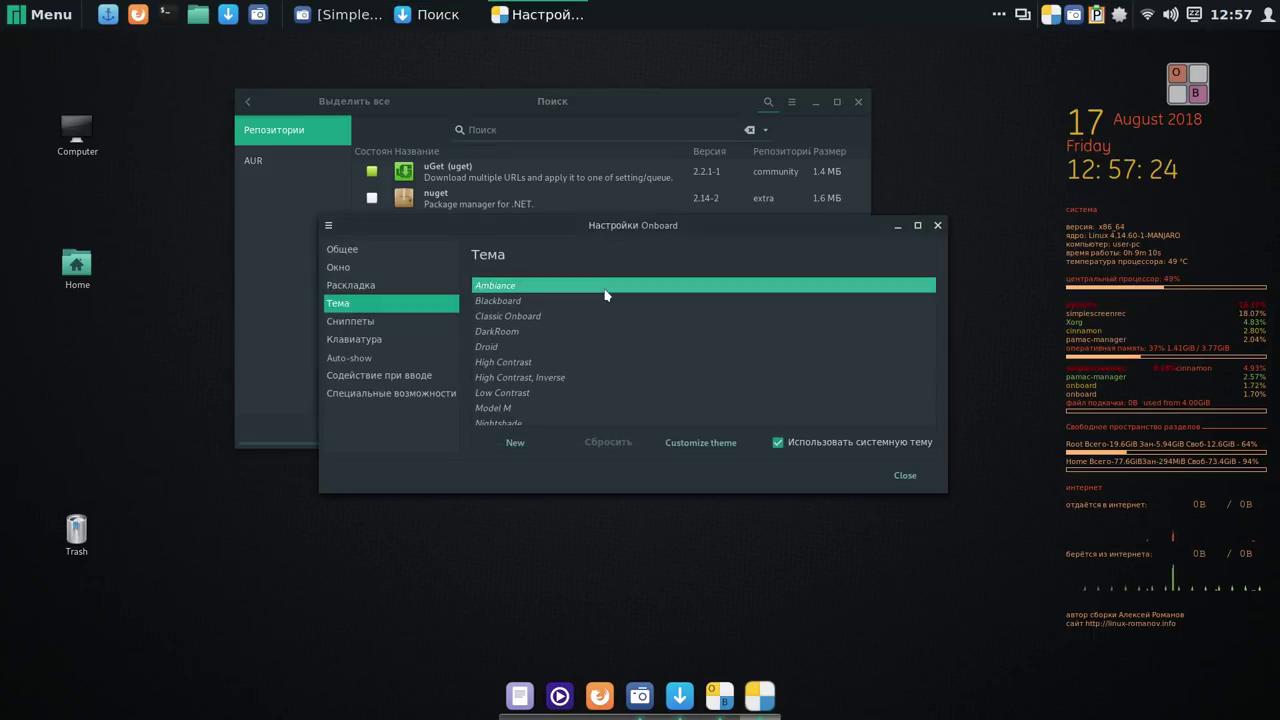
{"action": "left_click", "coordinate": [364, 258]}
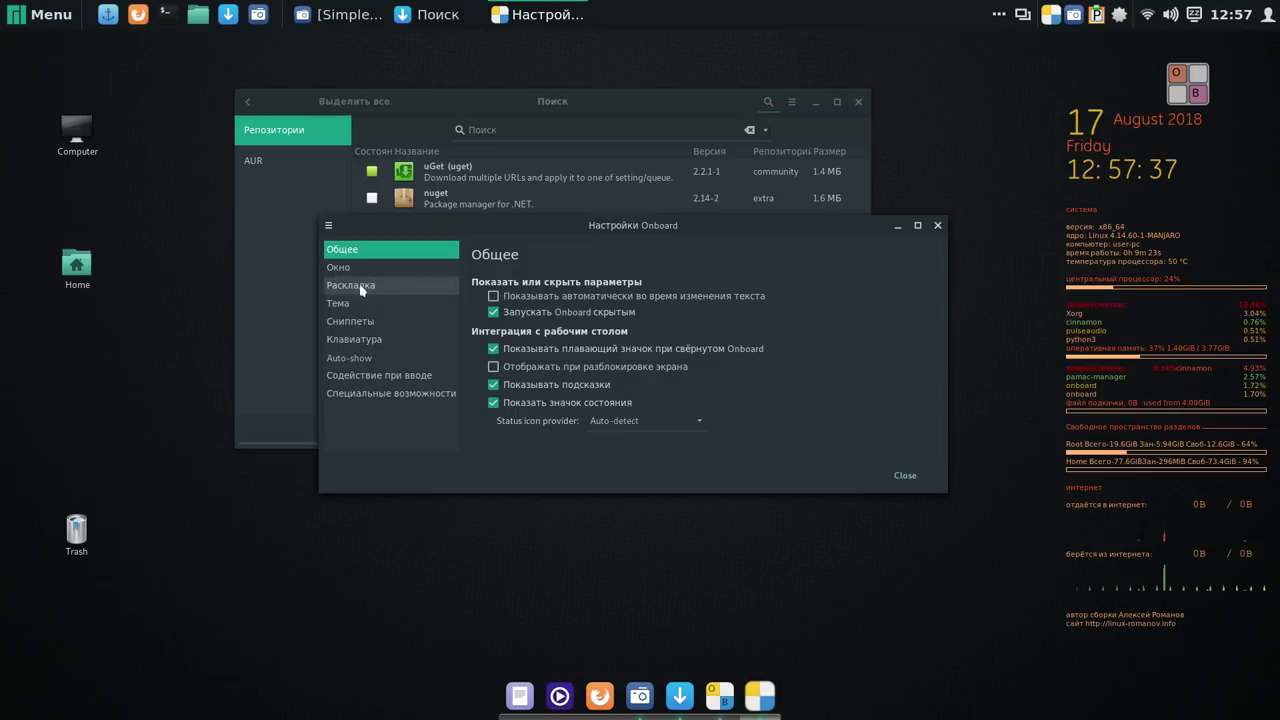
{"action": "left_click", "coordinate": [344, 266]}
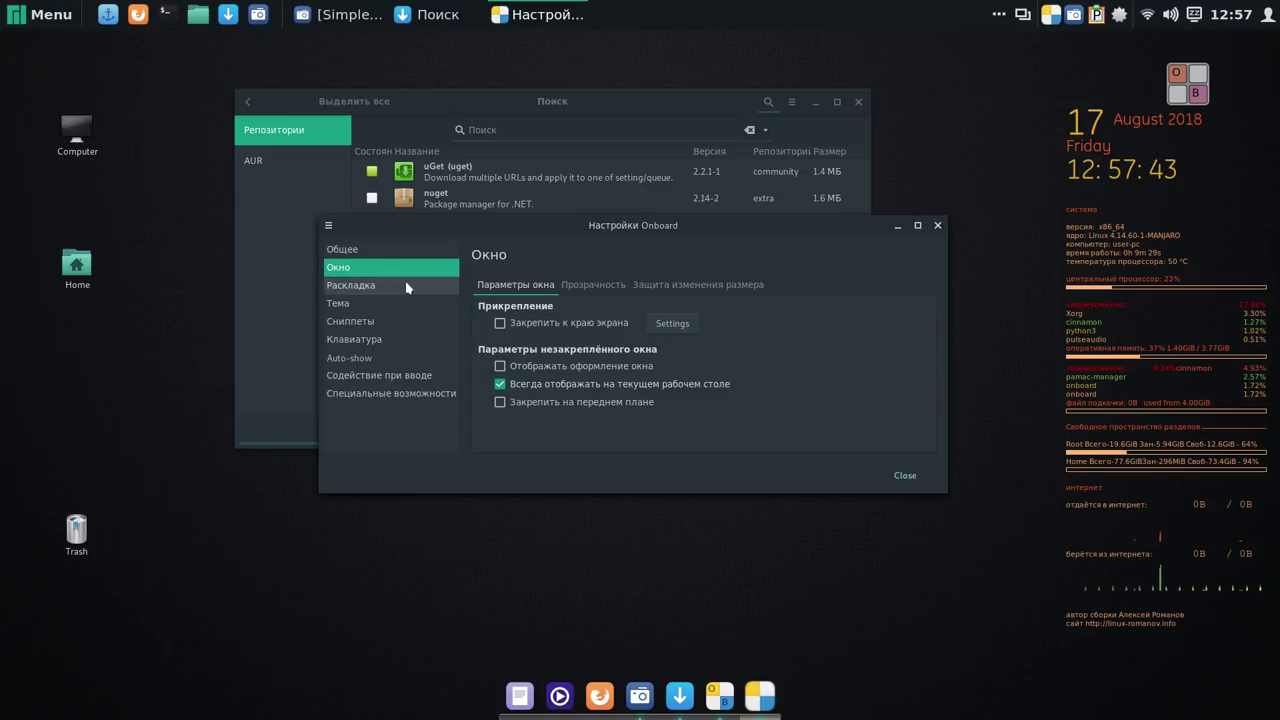
{"action": "left_click", "coordinate": [346, 287]}
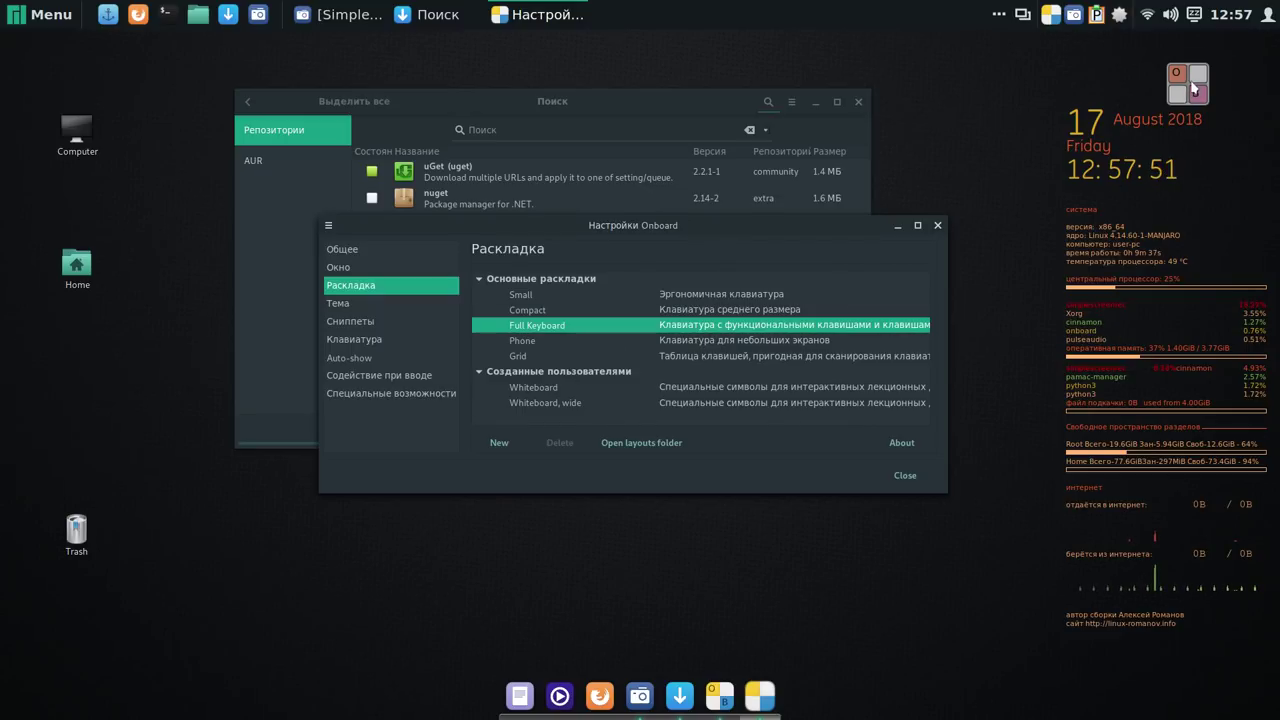
Show the Onboard keyboard, preview its Phone, Grid, Compact and Small layouts, and restore the Full Keyboard layout.
{"action": "left_click", "coordinate": [1191, 91]}
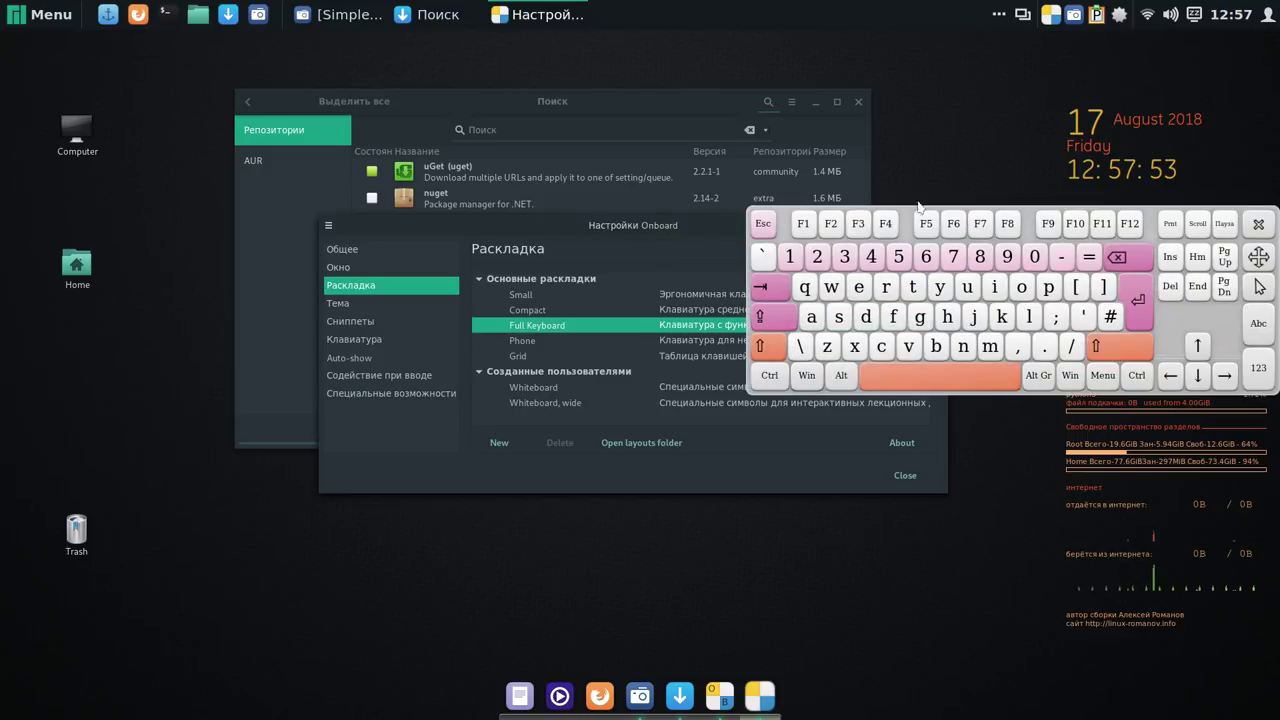
{"action": "left_click_drag", "start_coordinate": [540, 233], "coordinate": [348, 255]}
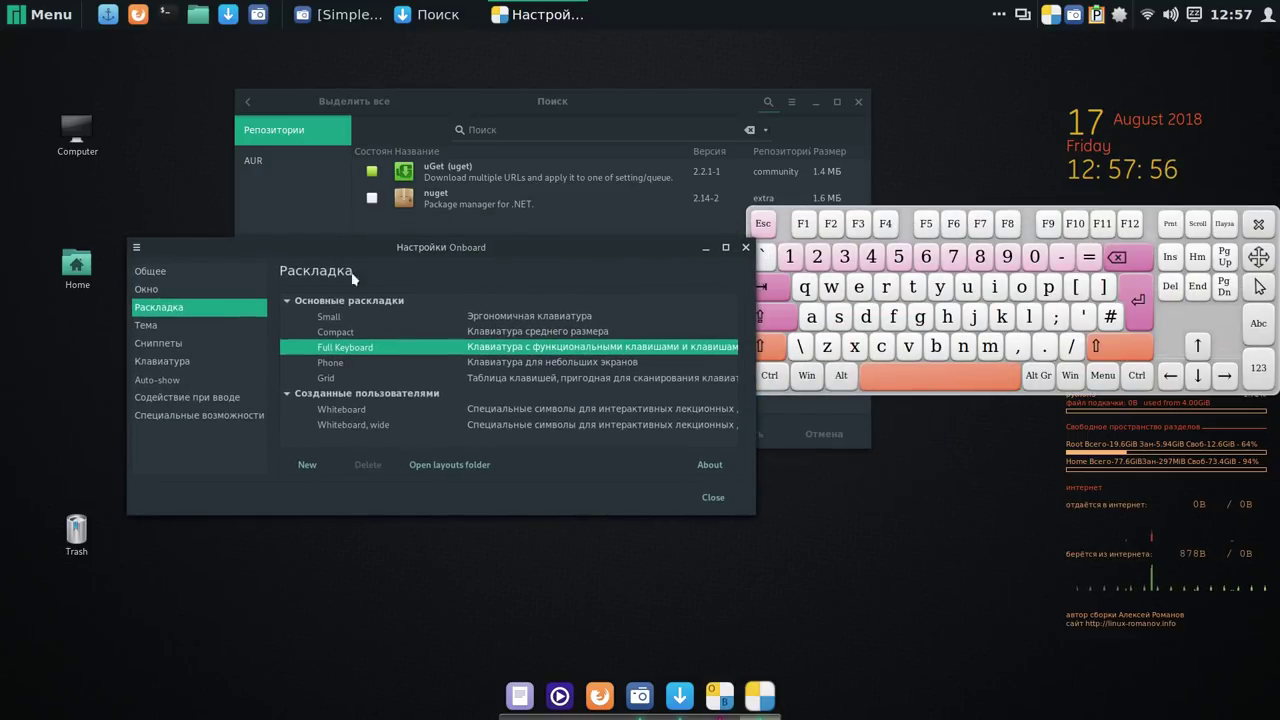
{"action": "left_click", "coordinate": [348, 364]}
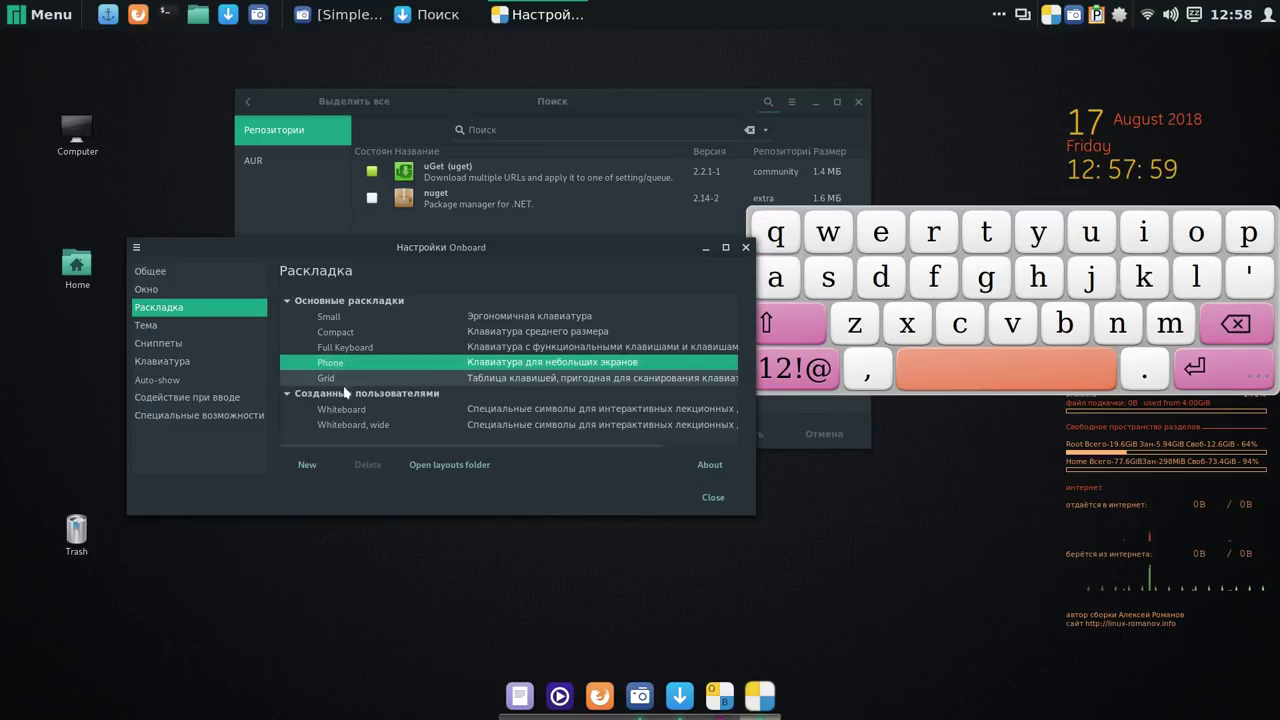
{"action": "left_click", "coordinate": [339, 380]}
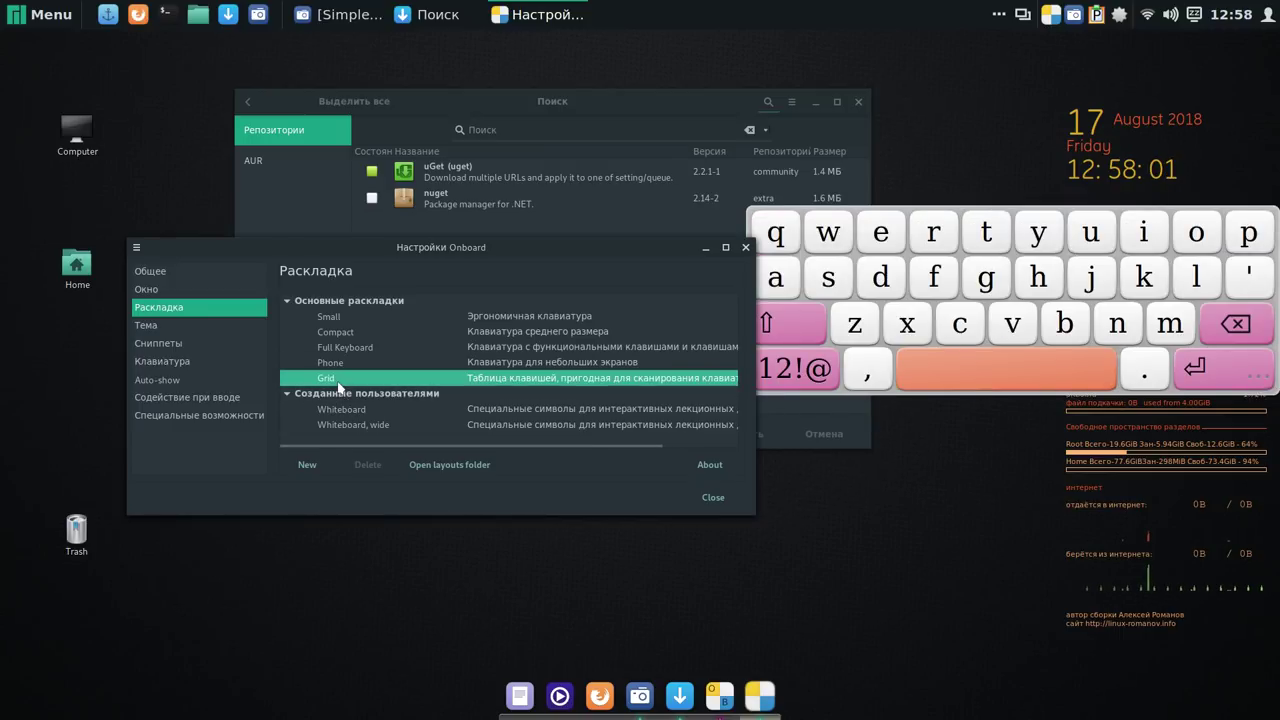
{"action": "left_click", "coordinate": [348, 333]}
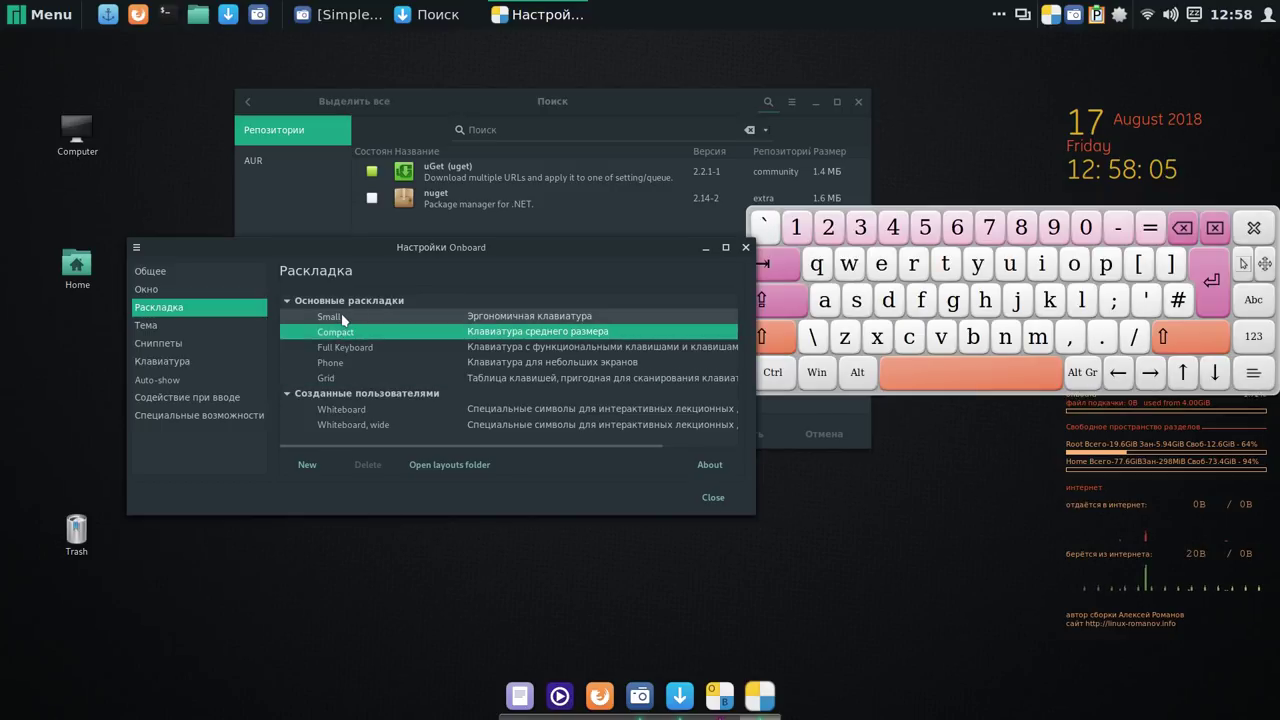
{"action": "left_click", "coordinate": [343, 318]}
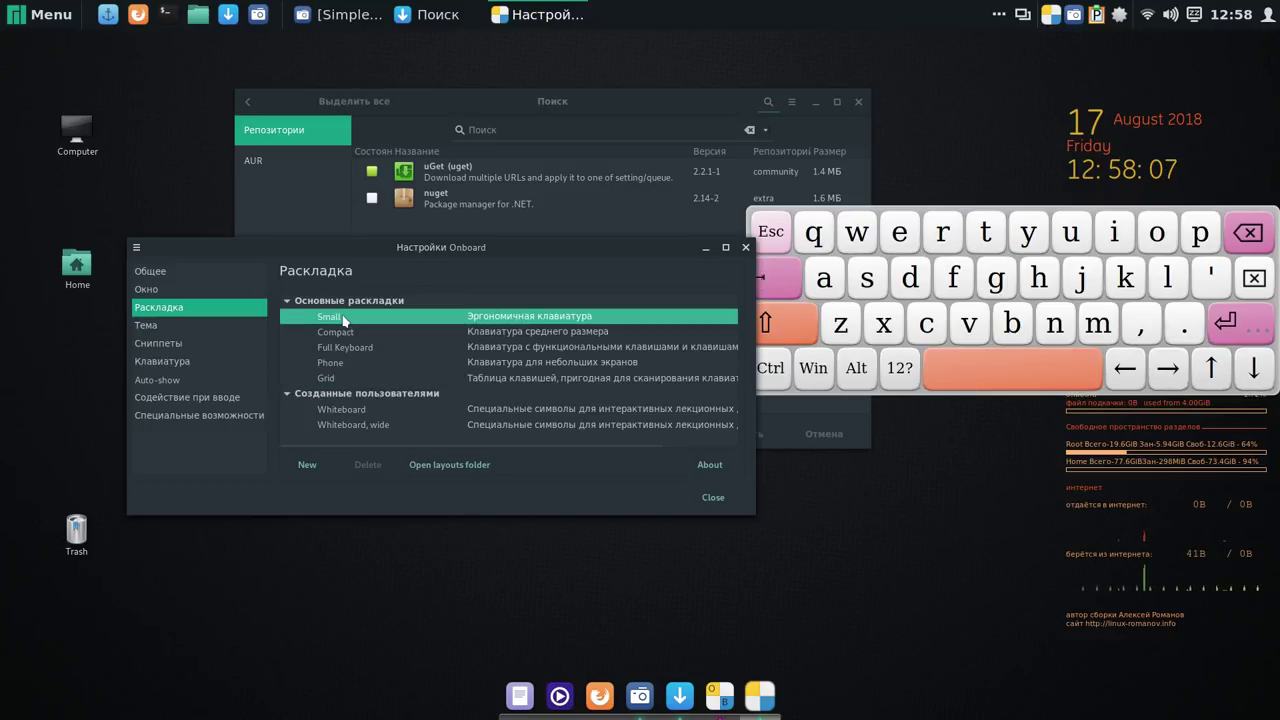
{"action": "left_click", "coordinate": [359, 349]}
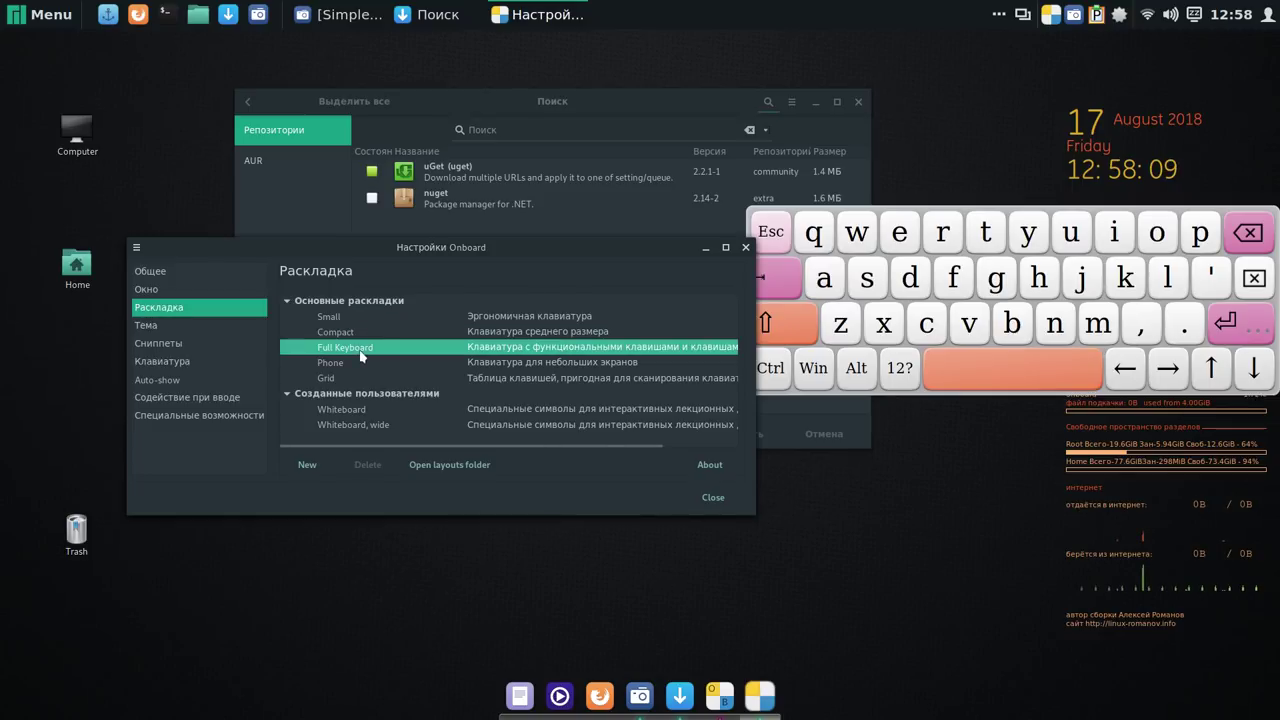
Preview the Blackboard, Classic Onboard and DarkRoom keyboard themes, return to Ambiance and close the Onboard preferences.
{"action": "left_click", "coordinate": [176, 328]}
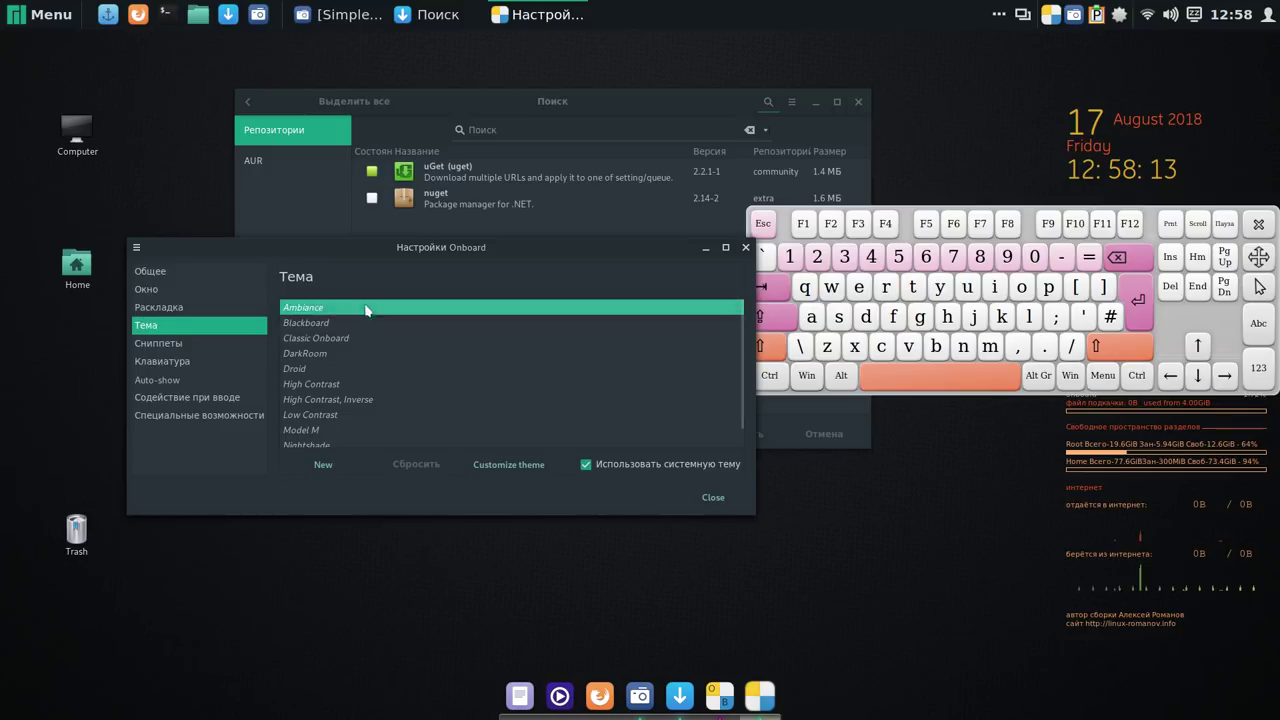
{"action": "left_click", "coordinate": [326, 326]}
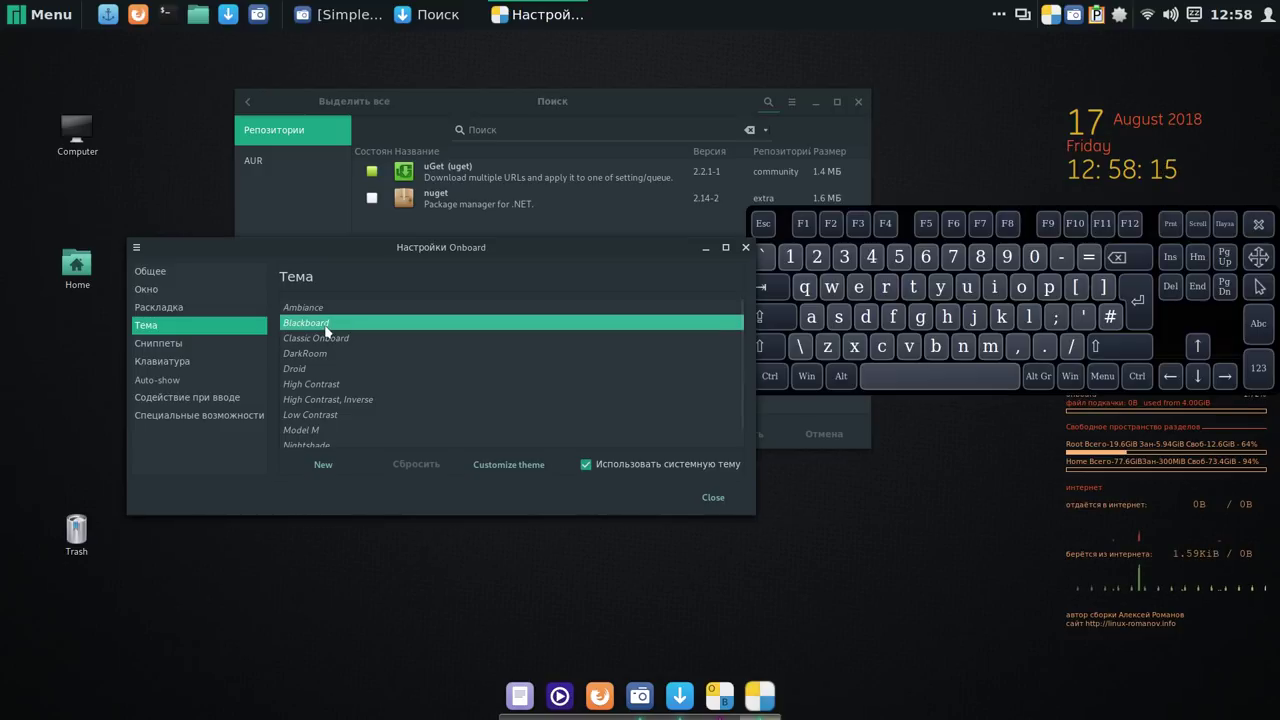
{"action": "left_click", "coordinate": [328, 340]}
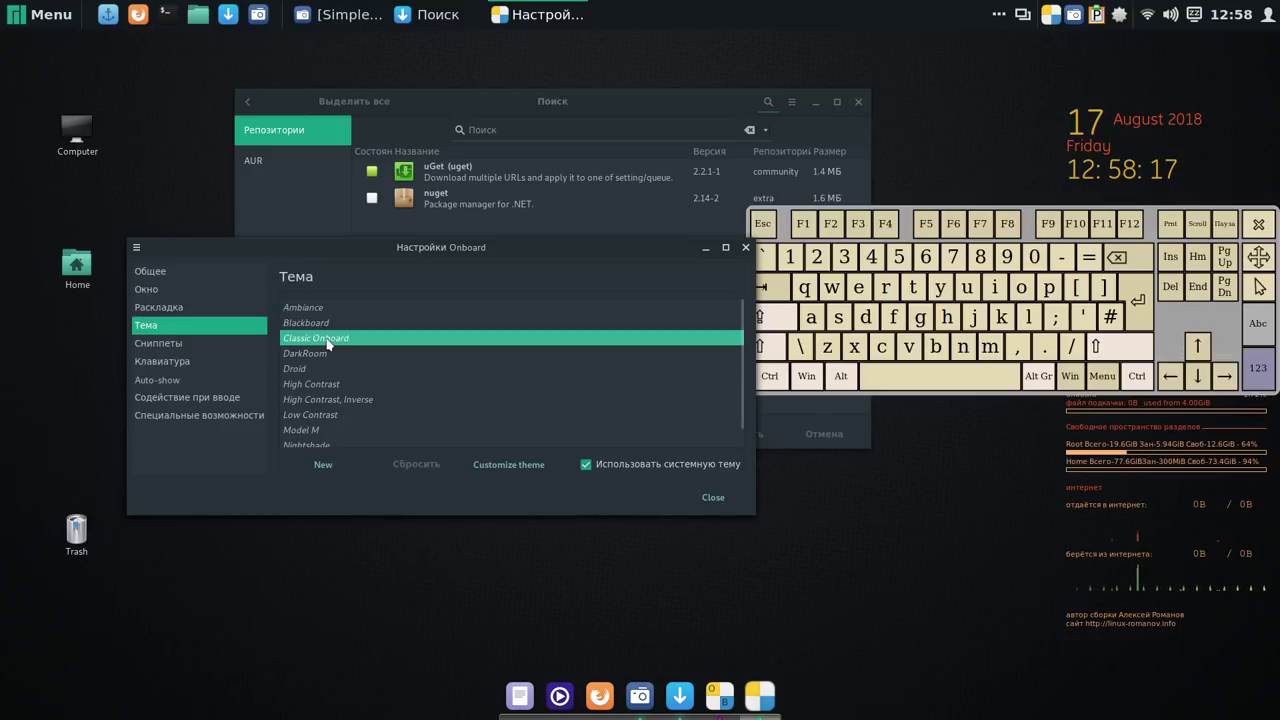
{"action": "left_click", "coordinate": [307, 355]}
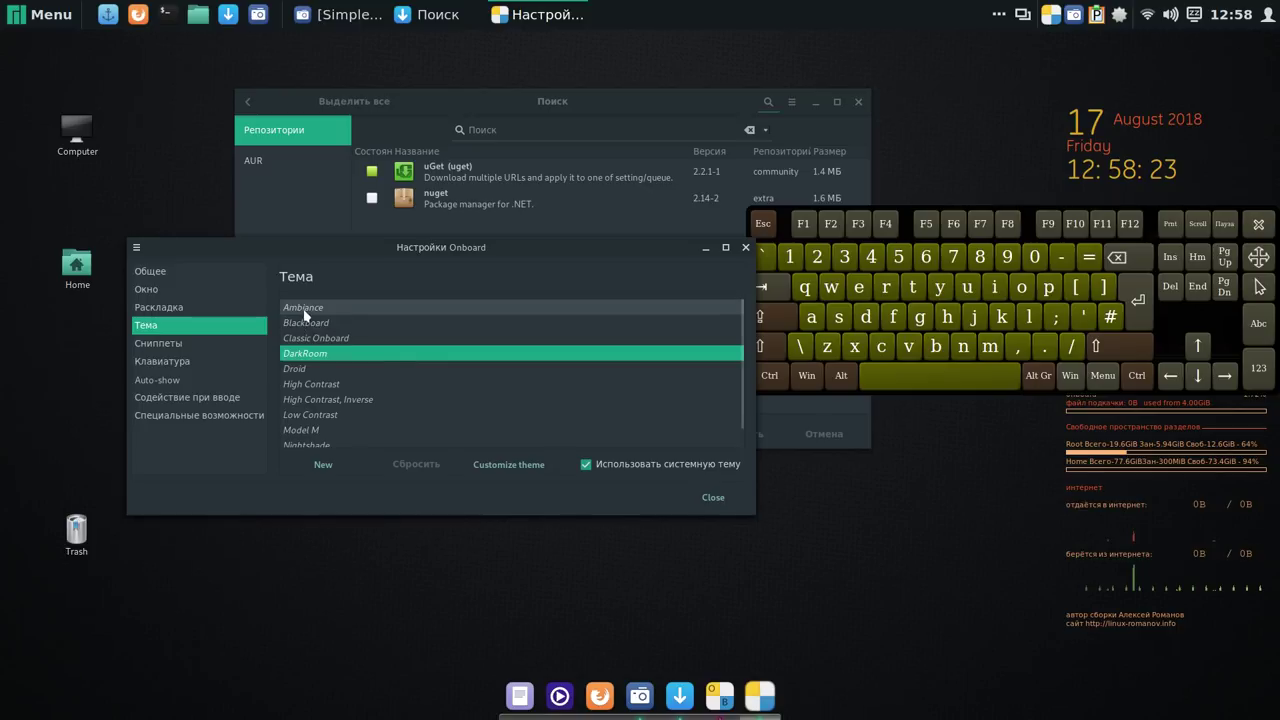
{"action": "left_click", "coordinate": [306, 313]}
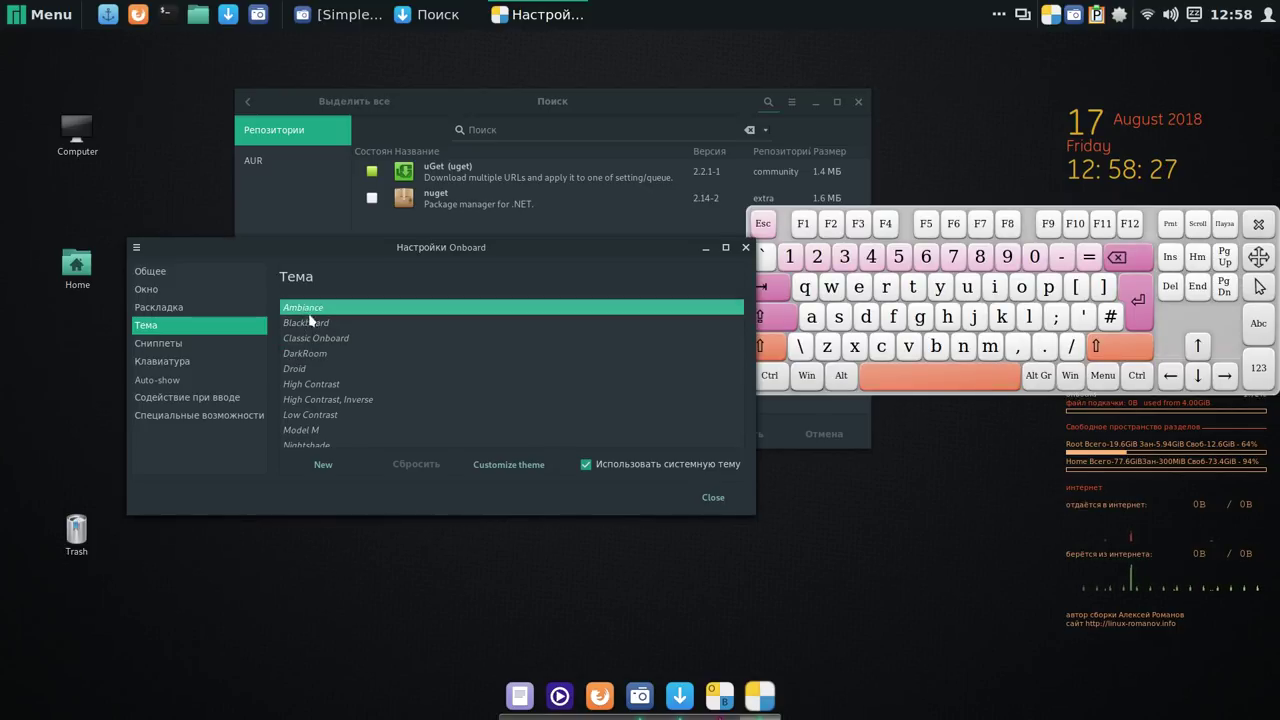
{"action": "left_click", "coordinate": [713, 498]}
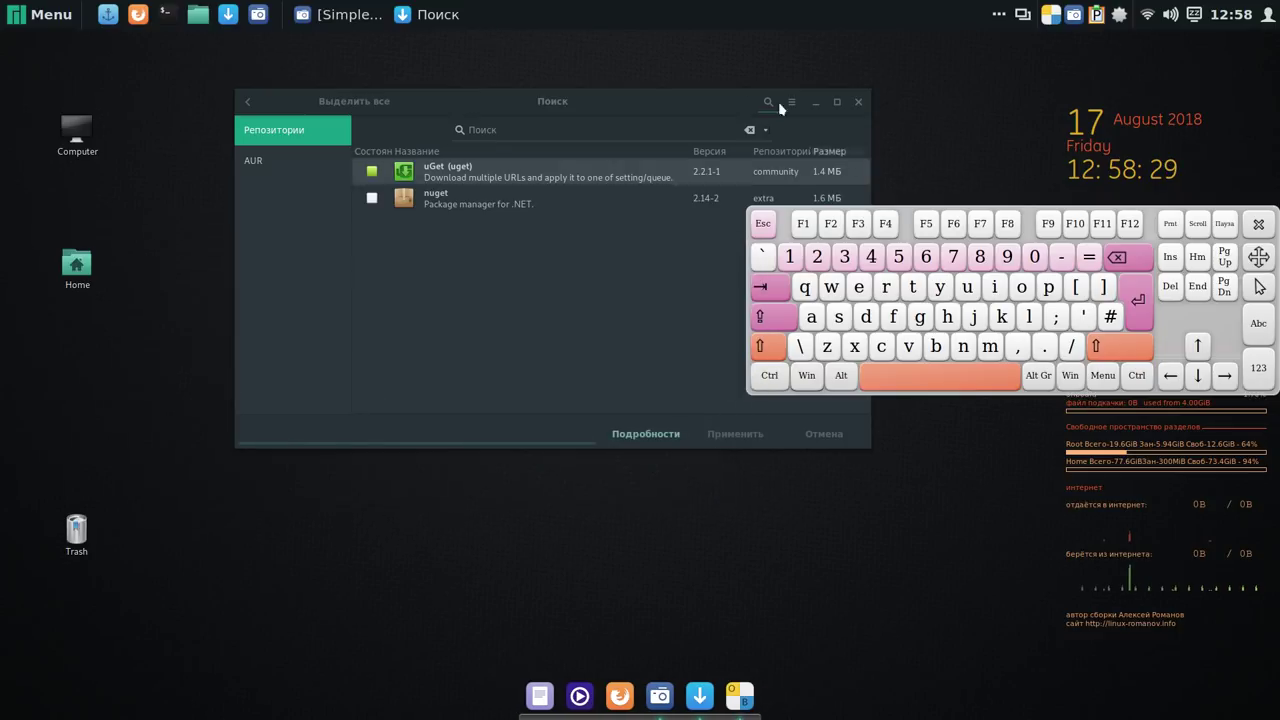
Hide the on-screen keyboard and place its floating icon beside the date in the Conky display.
{"action": "left_click_drag", "start_coordinate": [686, 96], "coordinate": [543, 76]}
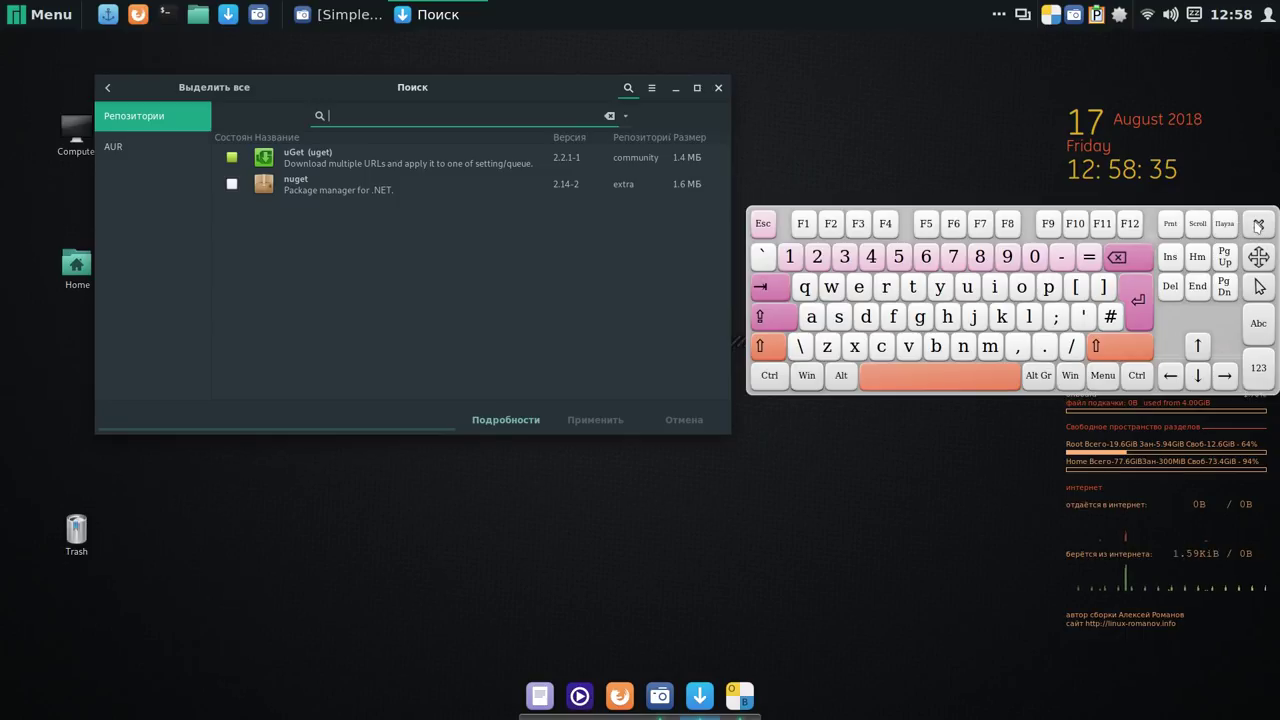
{"action": "left_click", "coordinate": [1258, 225]}
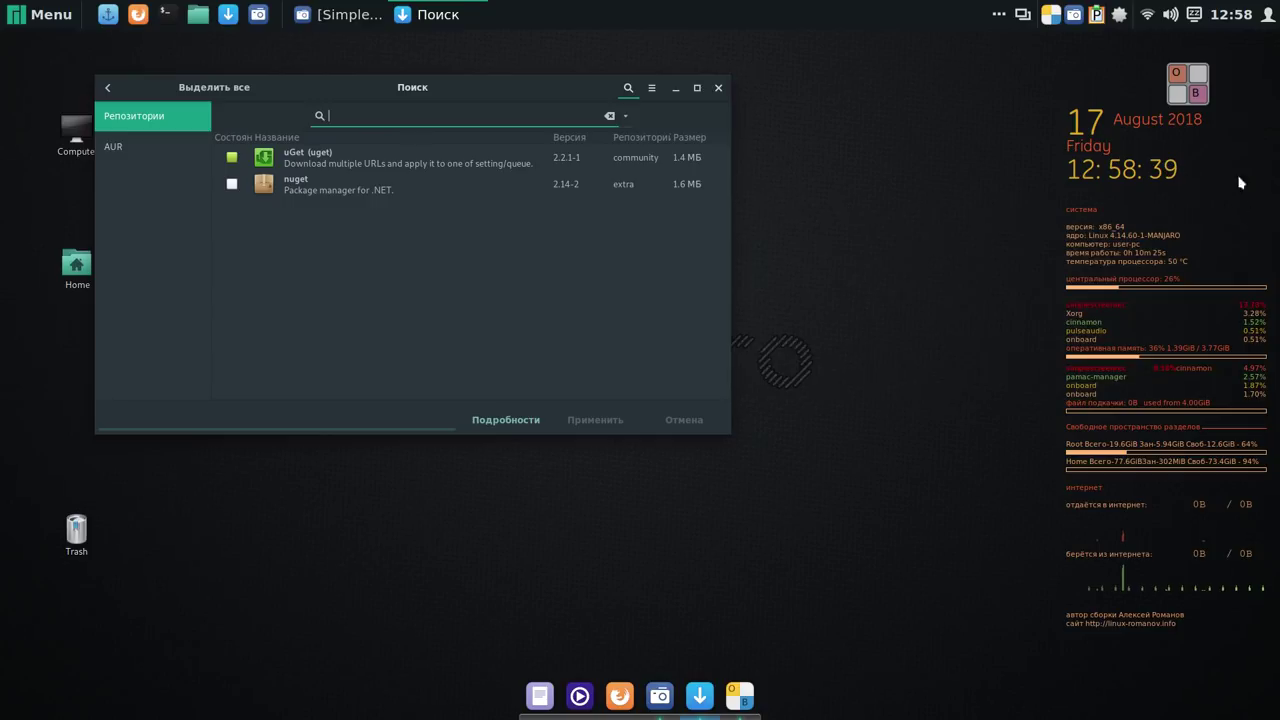
{"action": "left_click_drag", "start_coordinate": [1188, 82], "coordinate": [1240, 130]}
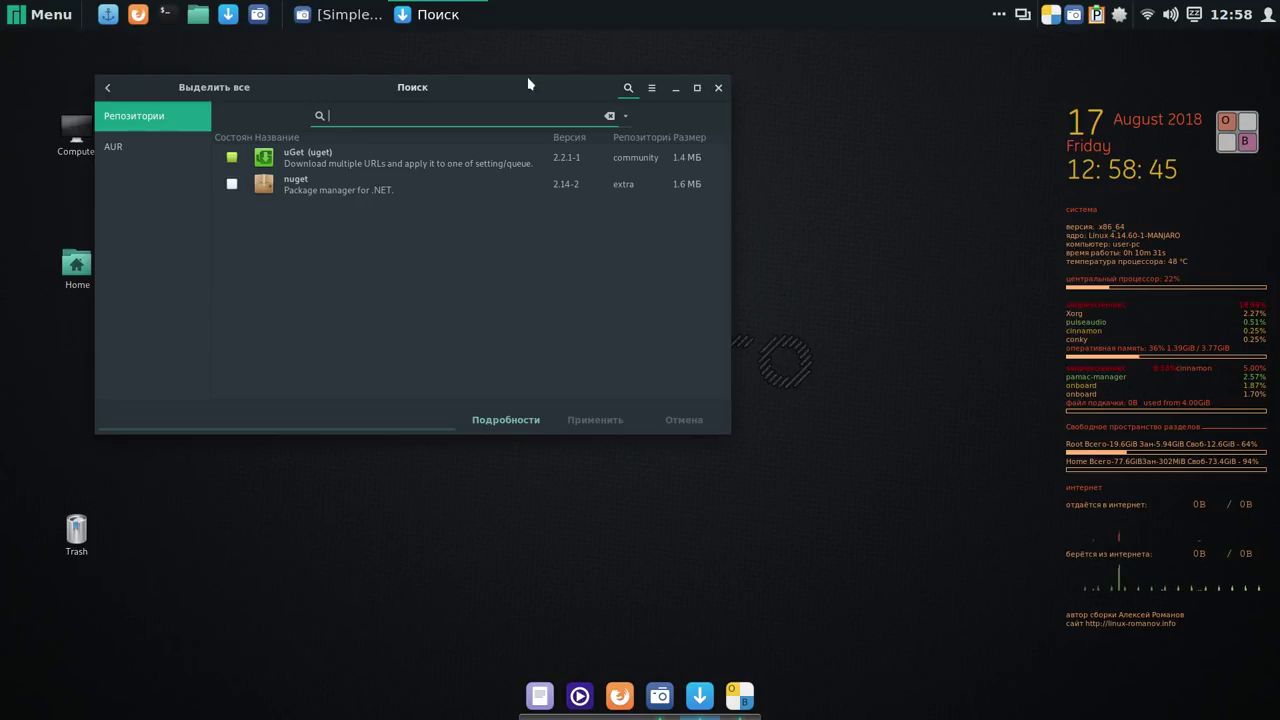
{"action": "left_click_drag", "start_coordinate": [528, 91], "coordinate": [621, 115]}
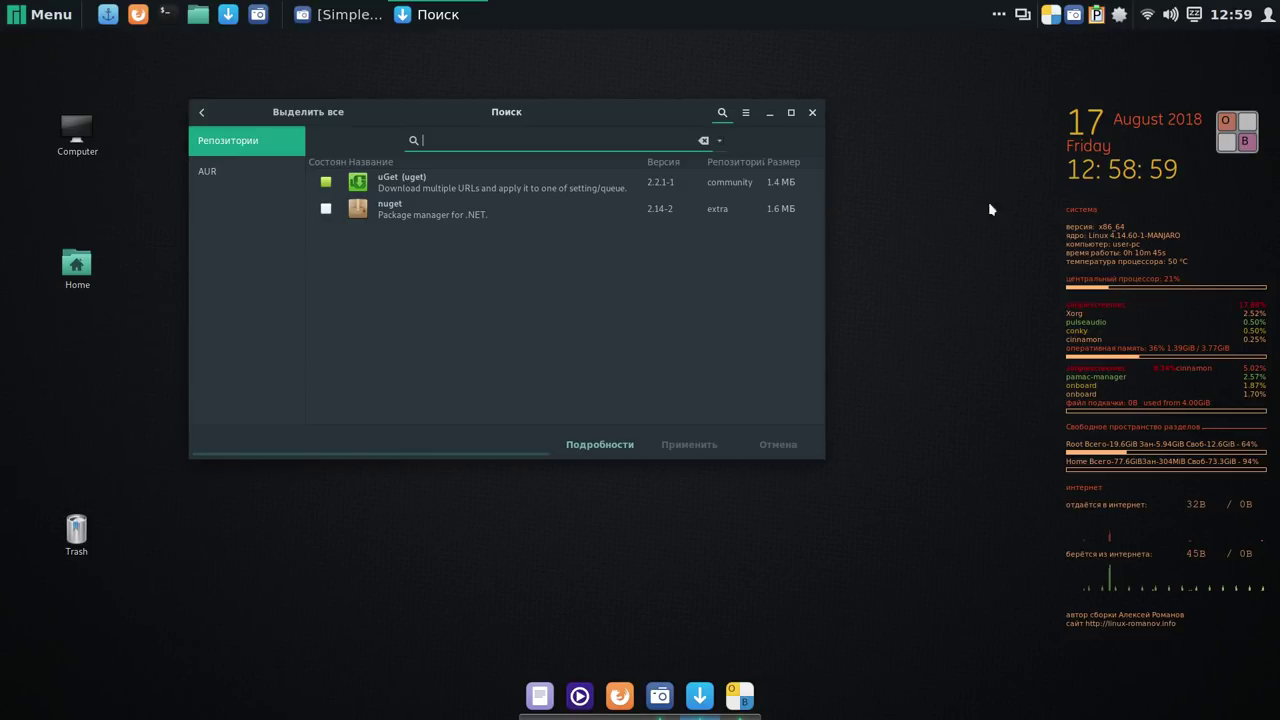
Using the on-screen keyboard, search the packages for "googlechrome" in both the repositories and AUR.
{"action": "left_click", "coordinate": [1238, 138]}
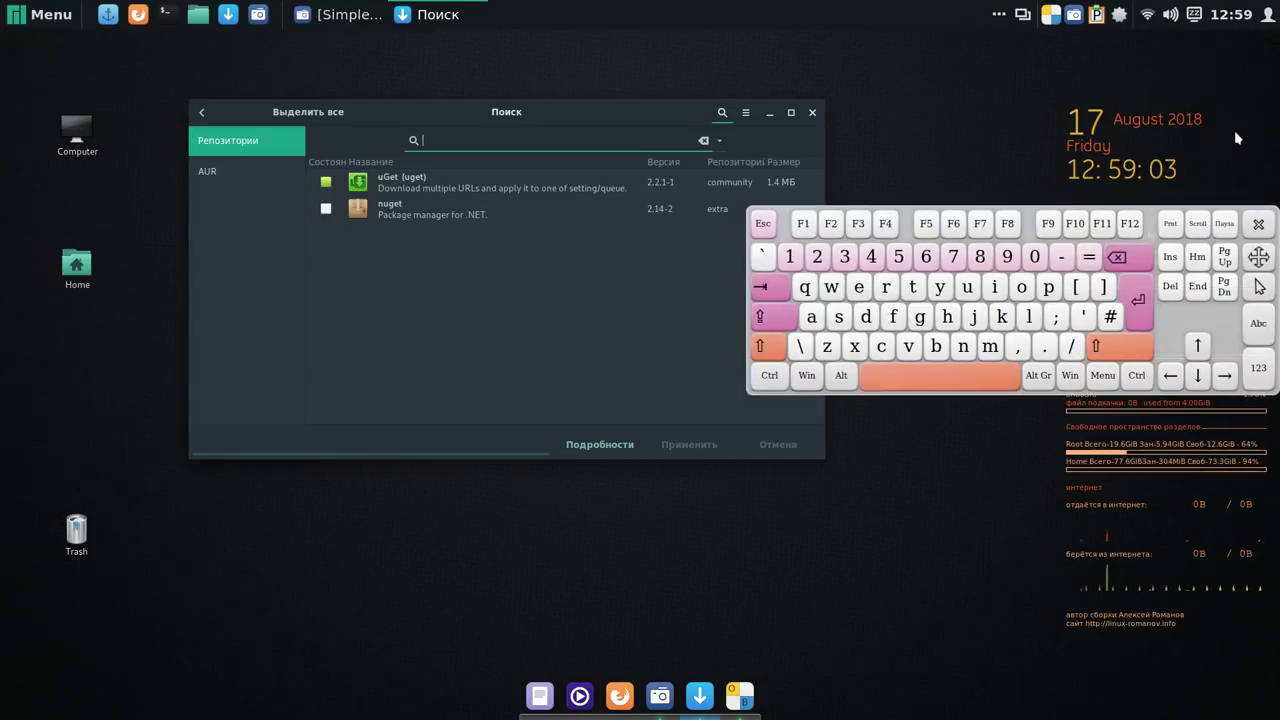
{"action": "left_click", "coordinate": [920, 318]}
{"action": "left_click", "coordinate": [920, 318]}
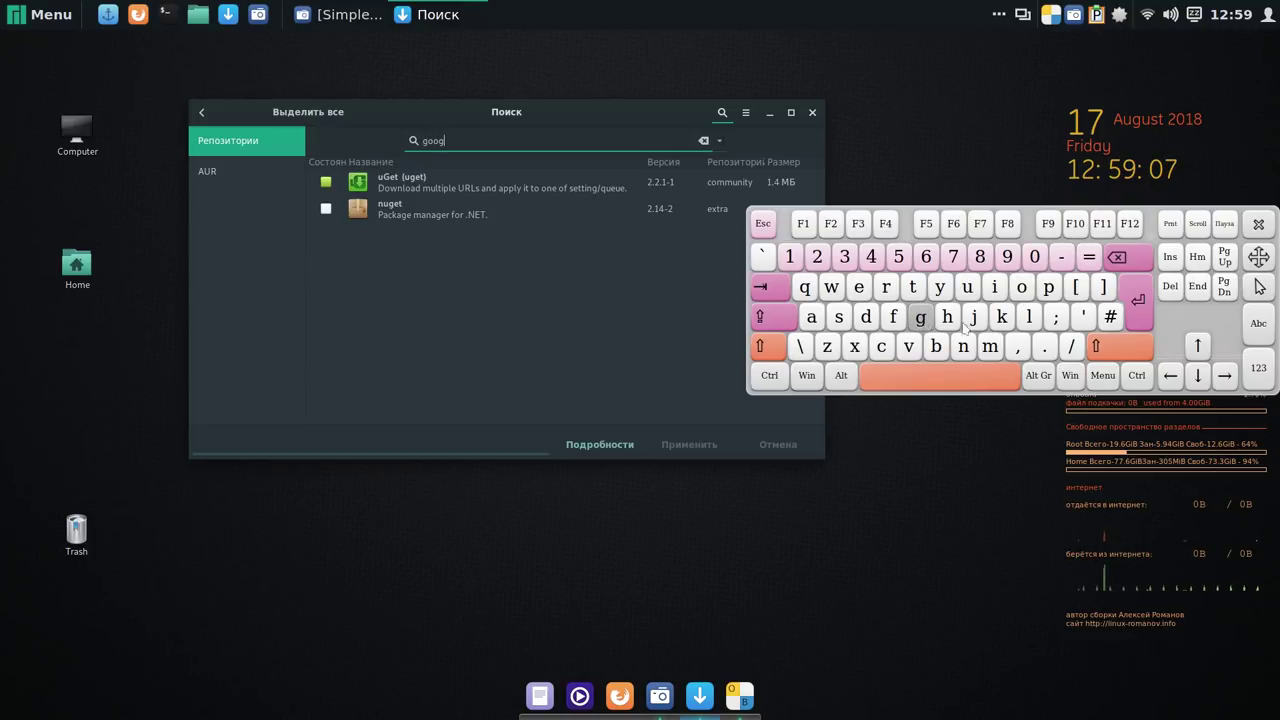
{"action": "left_click", "coordinate": [1028, 318]}
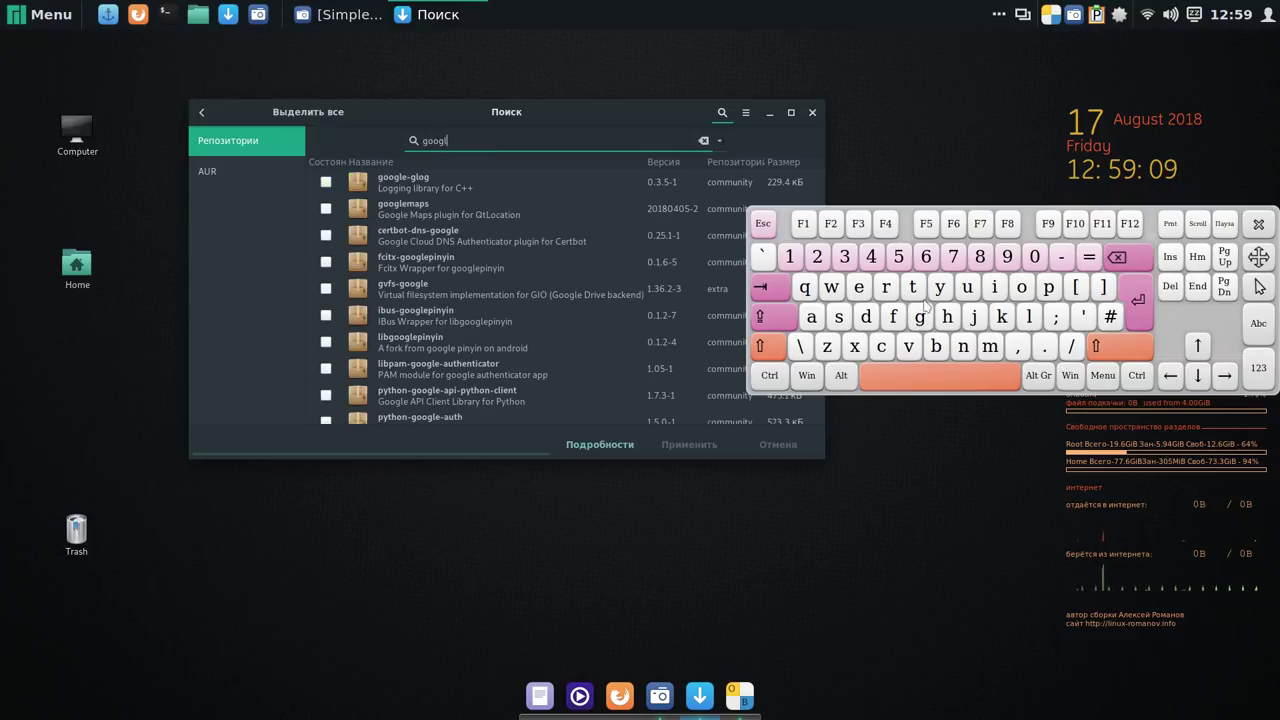
{"action": "left_click", "coordinate": [860, 288]}
{"action": "left_click", "coordinate": [899, 375]}
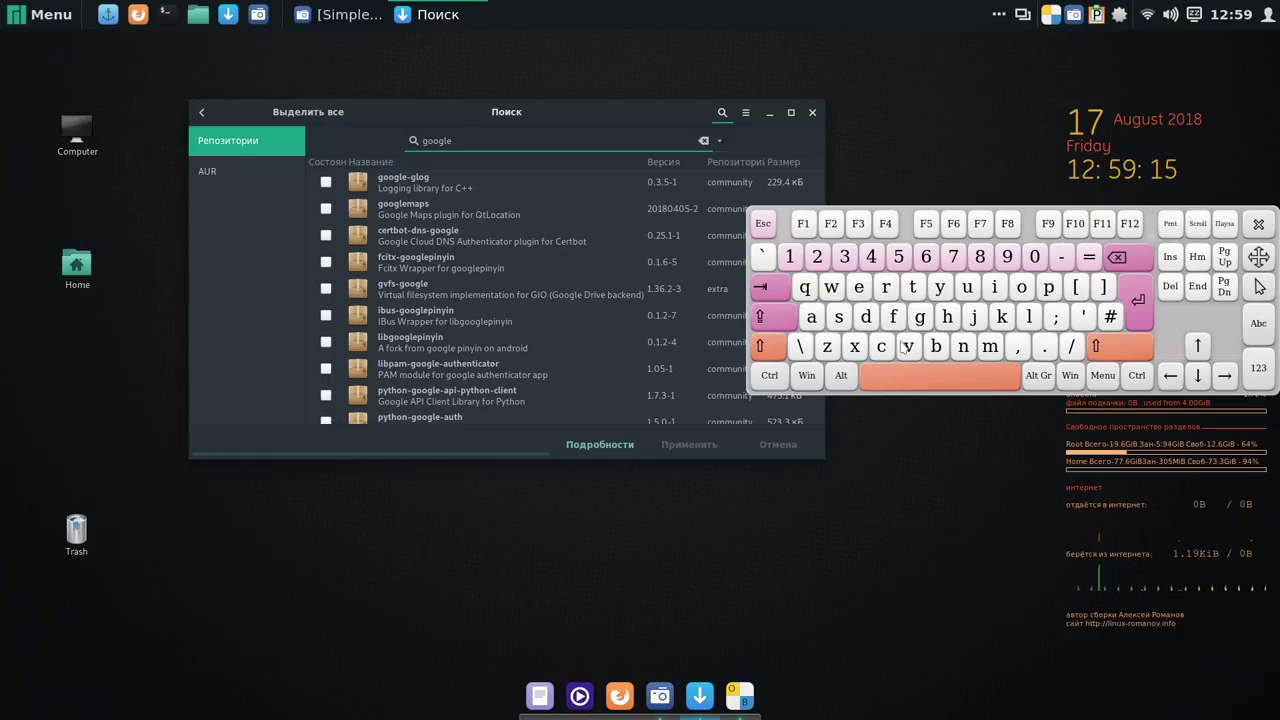
{"action": "left_click", "coordinate": [881, 346]}
{"action": "left_click", "coordinate": [948, 316]}
{"action": "left_click", "coordinate": [896, 288]}
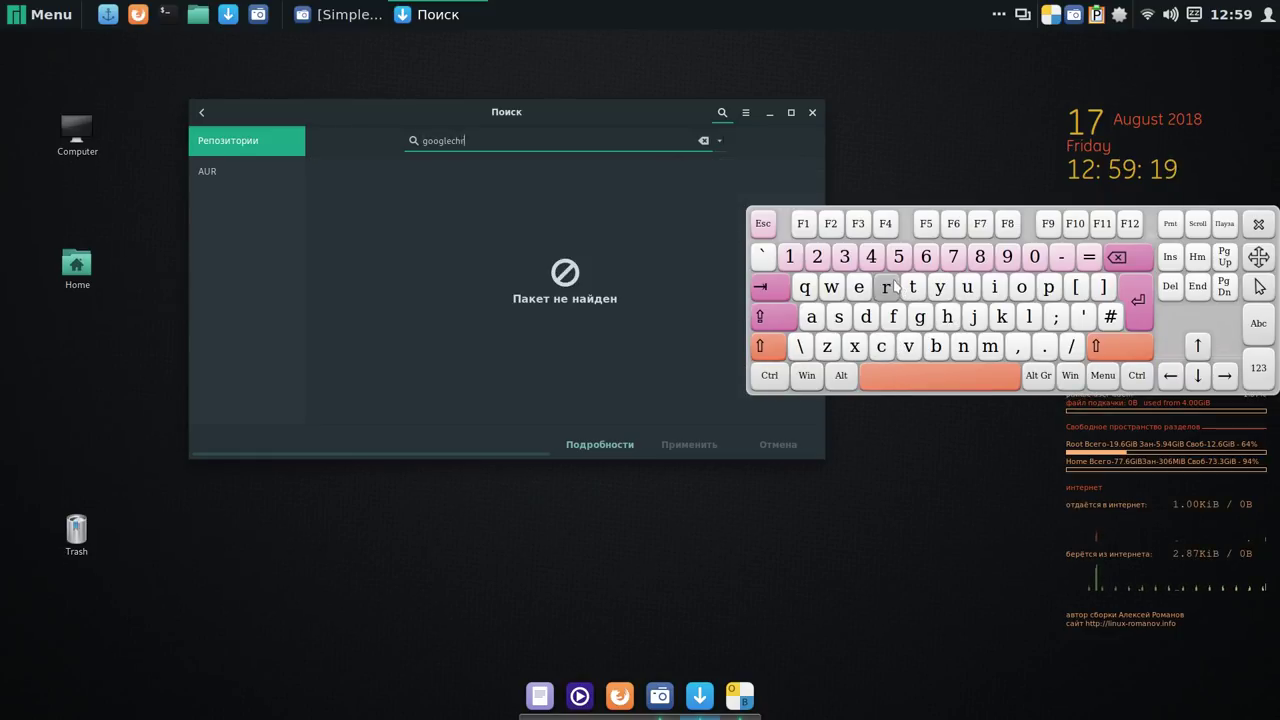
{"action": "left_click", "coordinate": [1028, 287]}
{"action": "left_click", "coordinate": [990, 346]}
{"action": "left_click", "coordinate": [859, 288]}
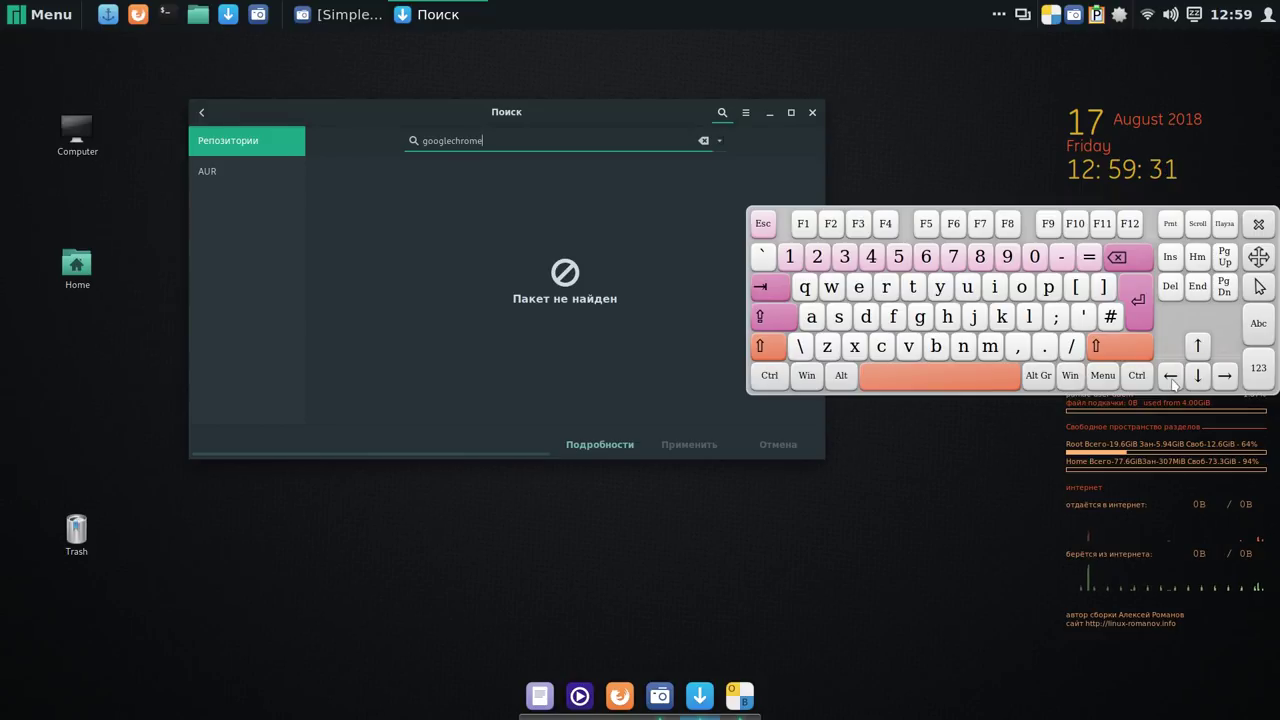
{"action": "left_click", "coordinate": [264, 168]}
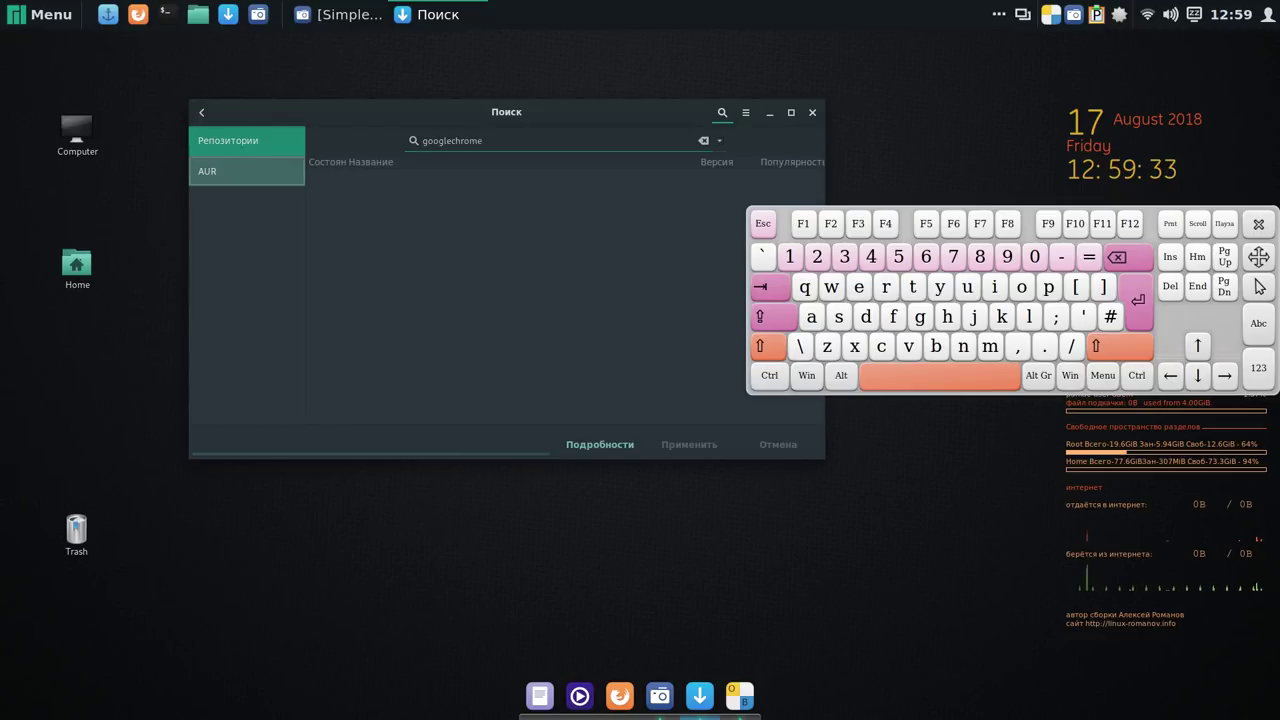
{"action": "left_click", "coordinate": [244, 142]}
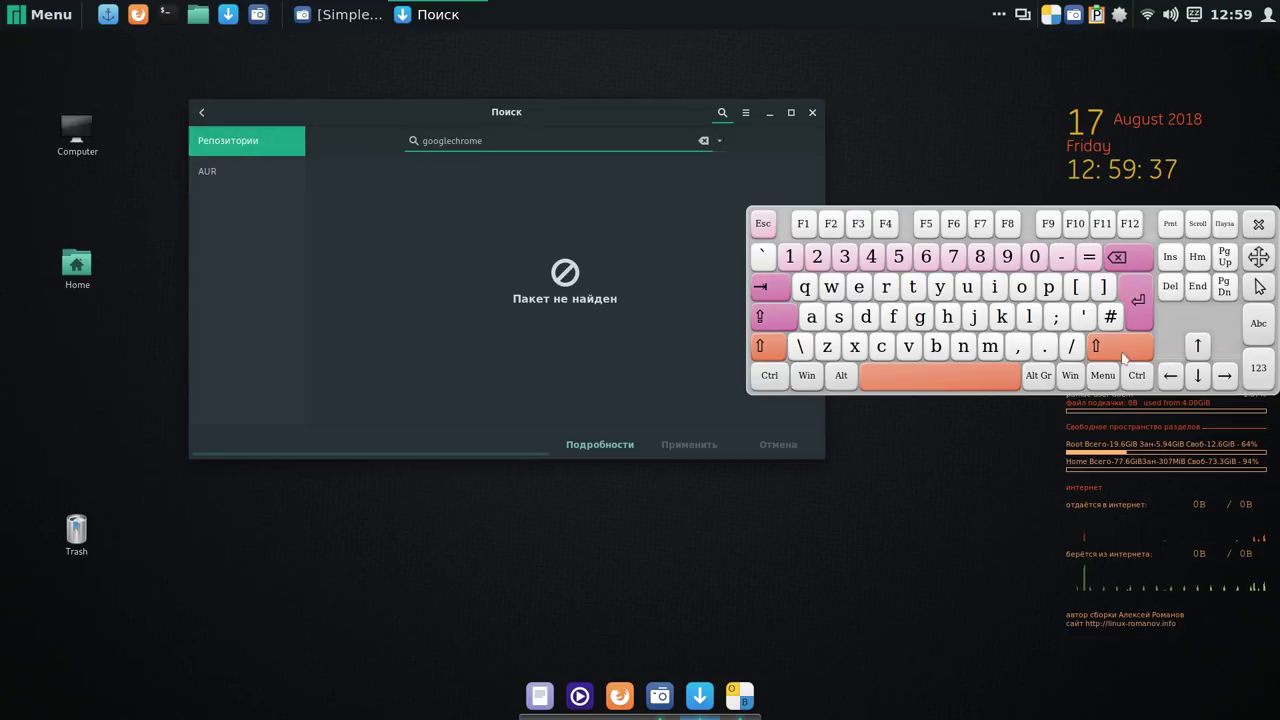
Split the package search term with a space so it reads "googl echrome" and show its results from AUR.
{"action": "left_click", "coordinate": [1171, 376]}
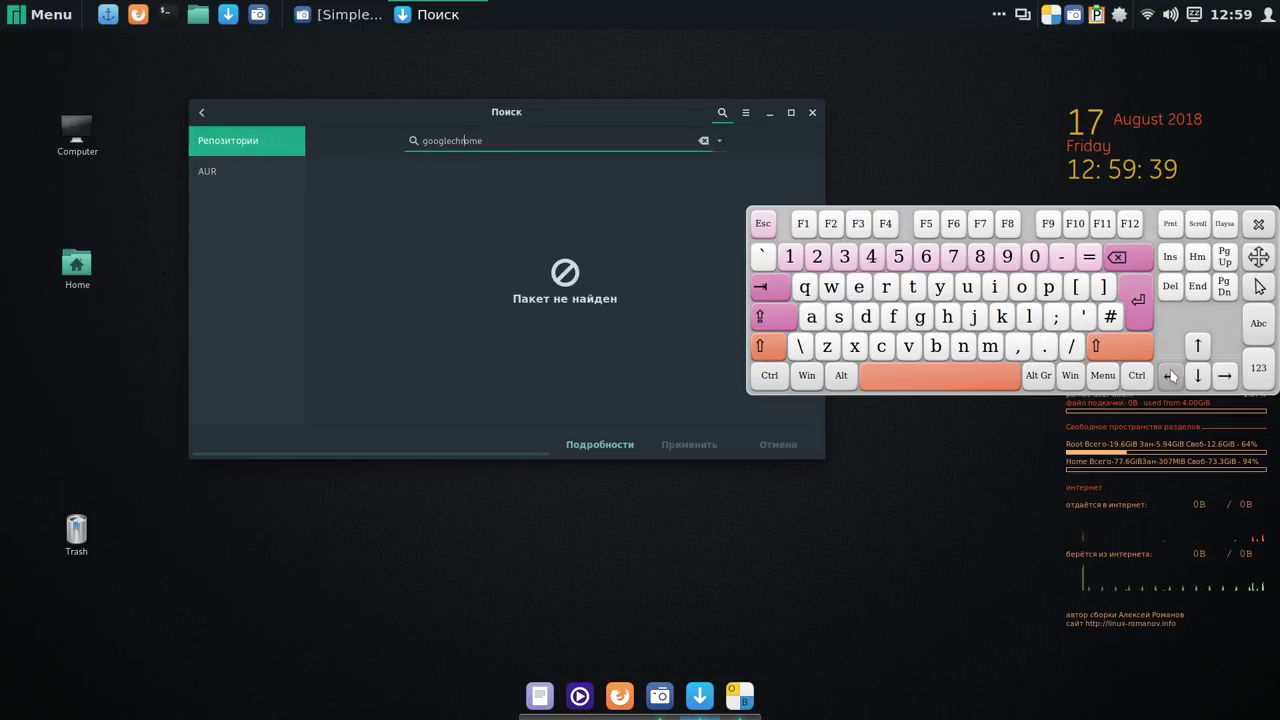
{"action": "left_click", "coordinate": [1171, 376]}
{"action": "left_click", "coordinate": [1171, 376]}
{"action": "left_click", "coordinate": [1170, 374]}
{"action": "left_click", "coordinate": [997, 376]}
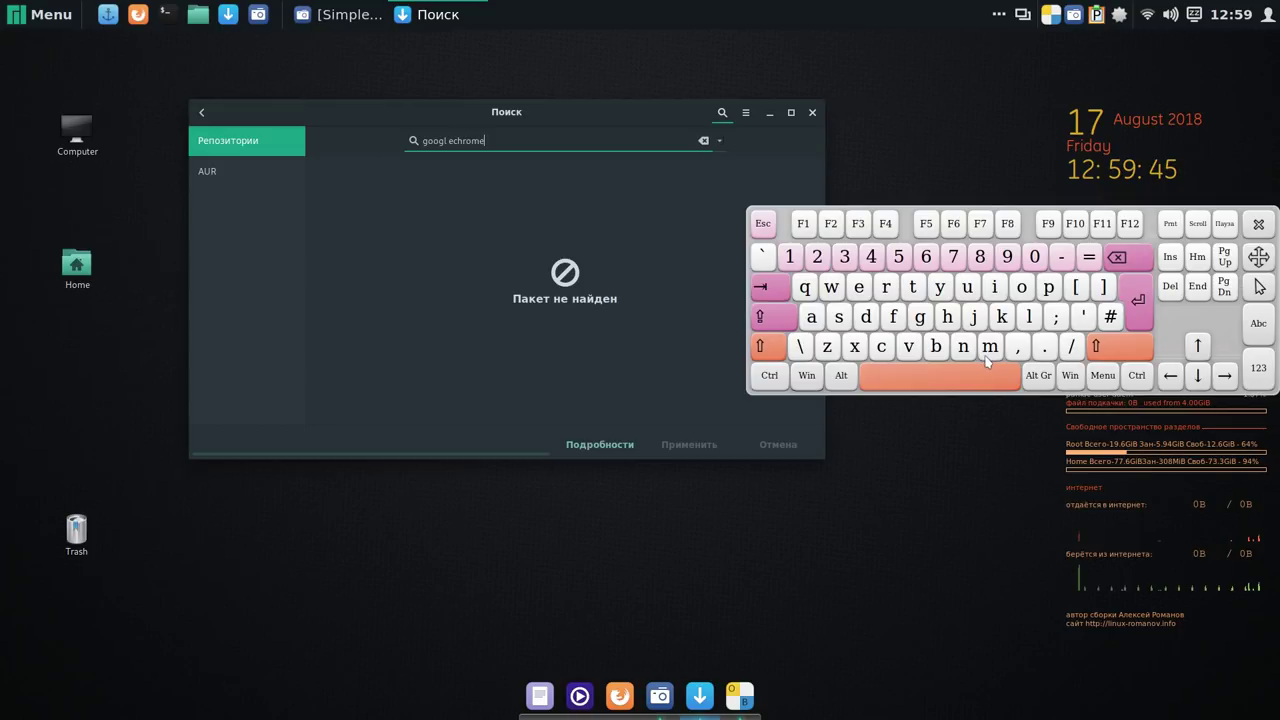
{"action": "left_click", "coordinate": [223, 174]}
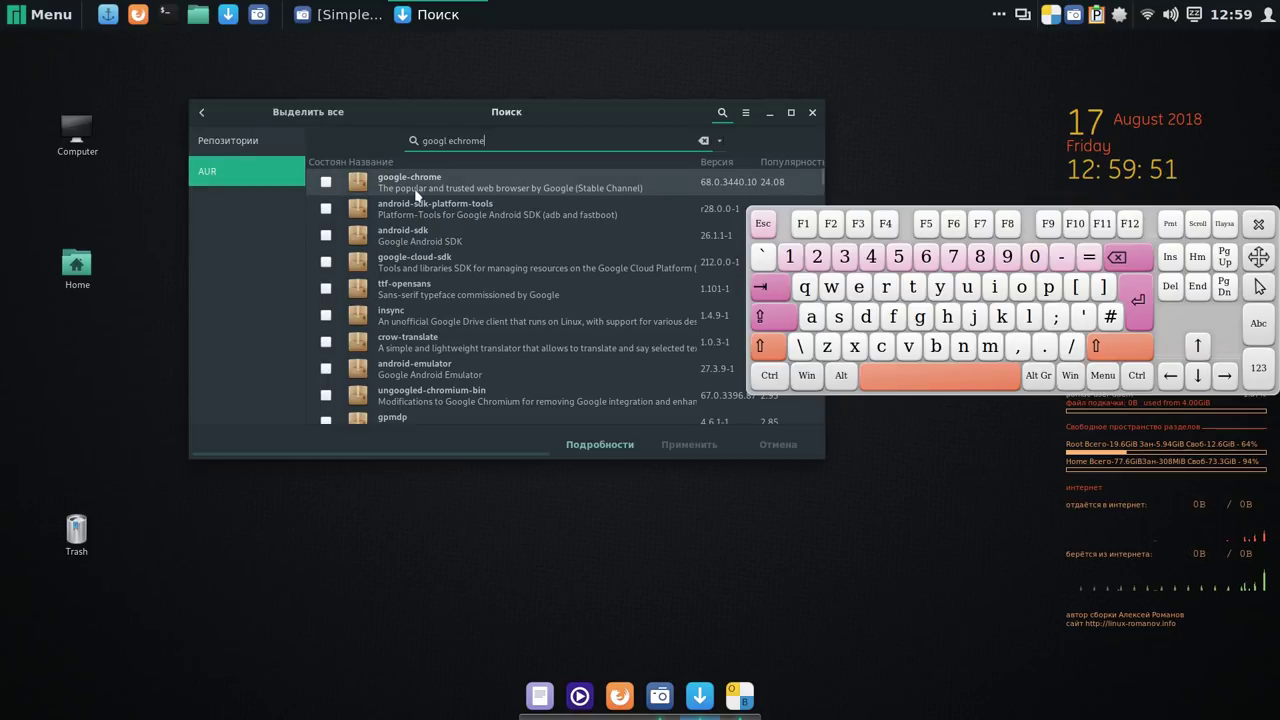
Mark the google-chrome AUR package and confirm its build, then hide the on-screen keyboard and move the package window clear of the Conky display.
{"action": "left_click", "coordinate": [327, 183]}
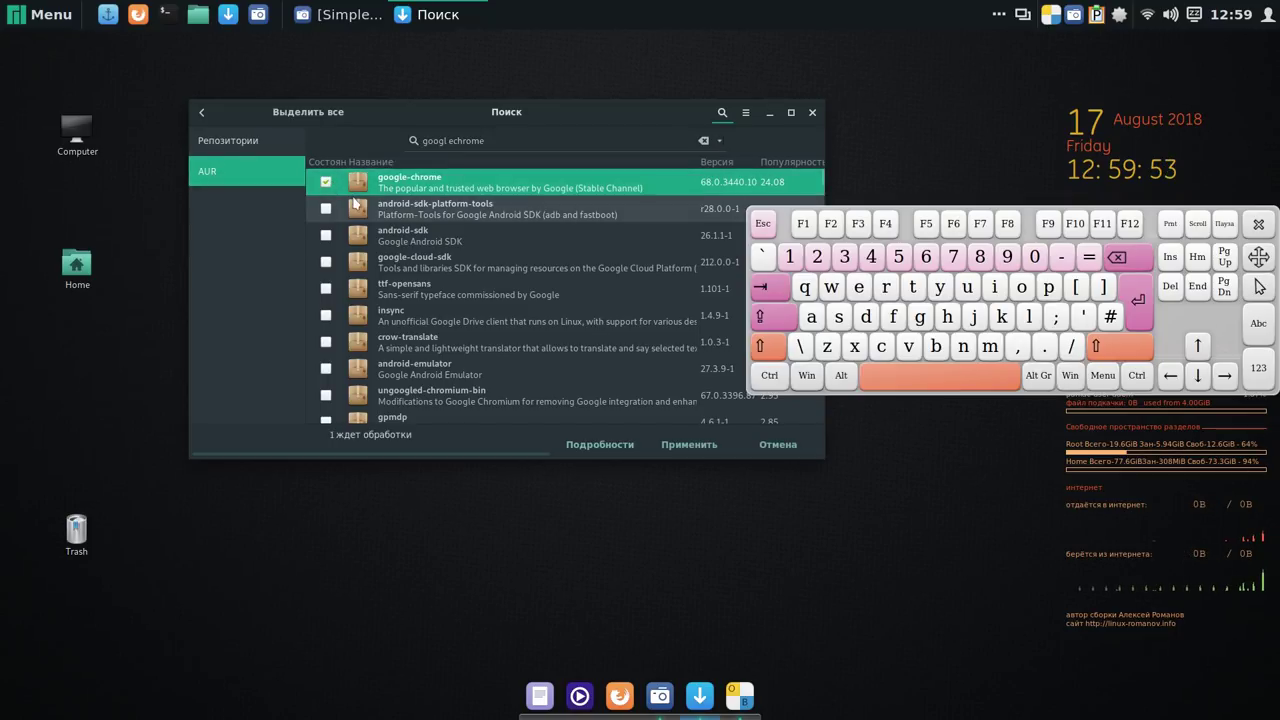
{"action": "left_click", "coordinate": [695, 450]}
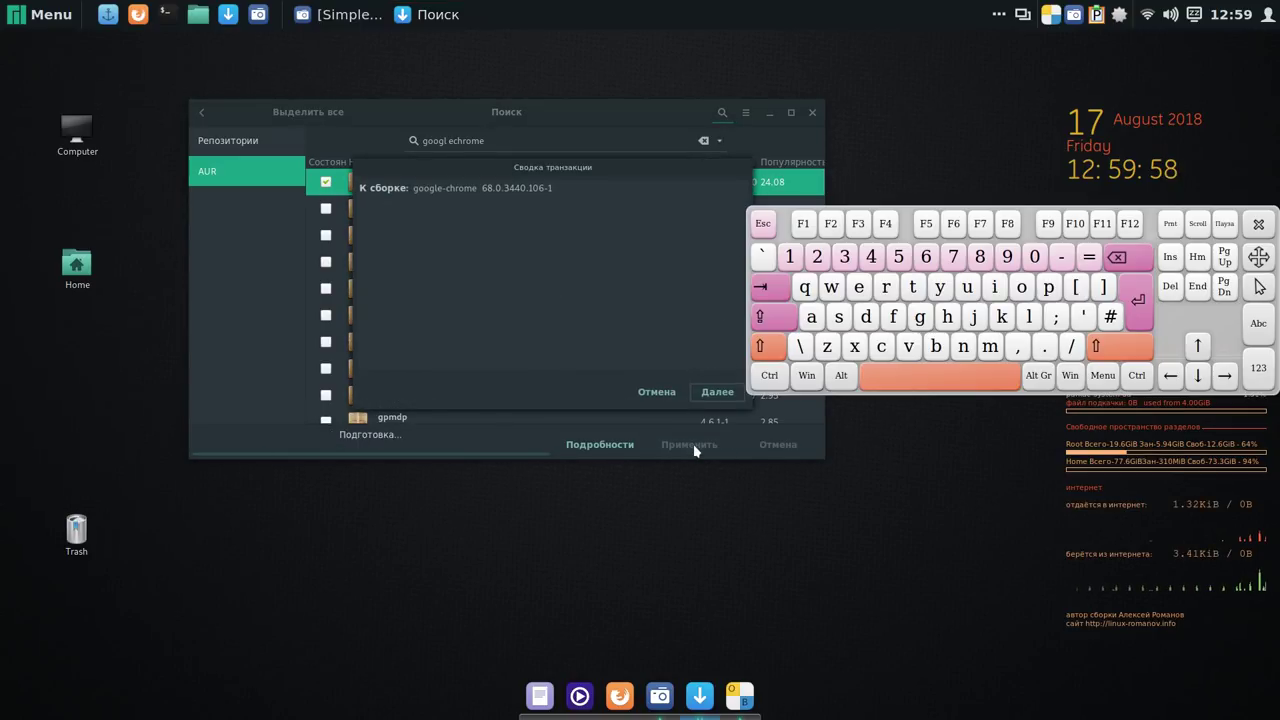
{"action": "left_click", "coordinate": [720, 395]}
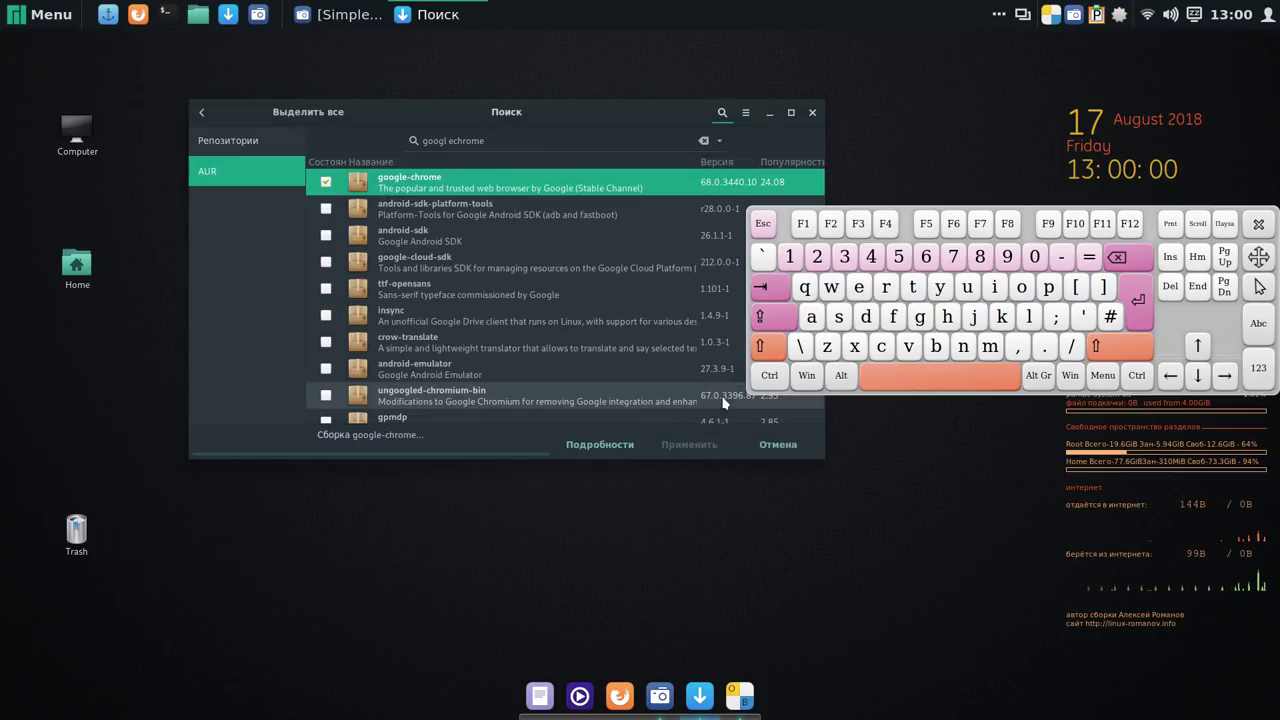
{"action": "left_click", "coordinate": [1262, 227]}
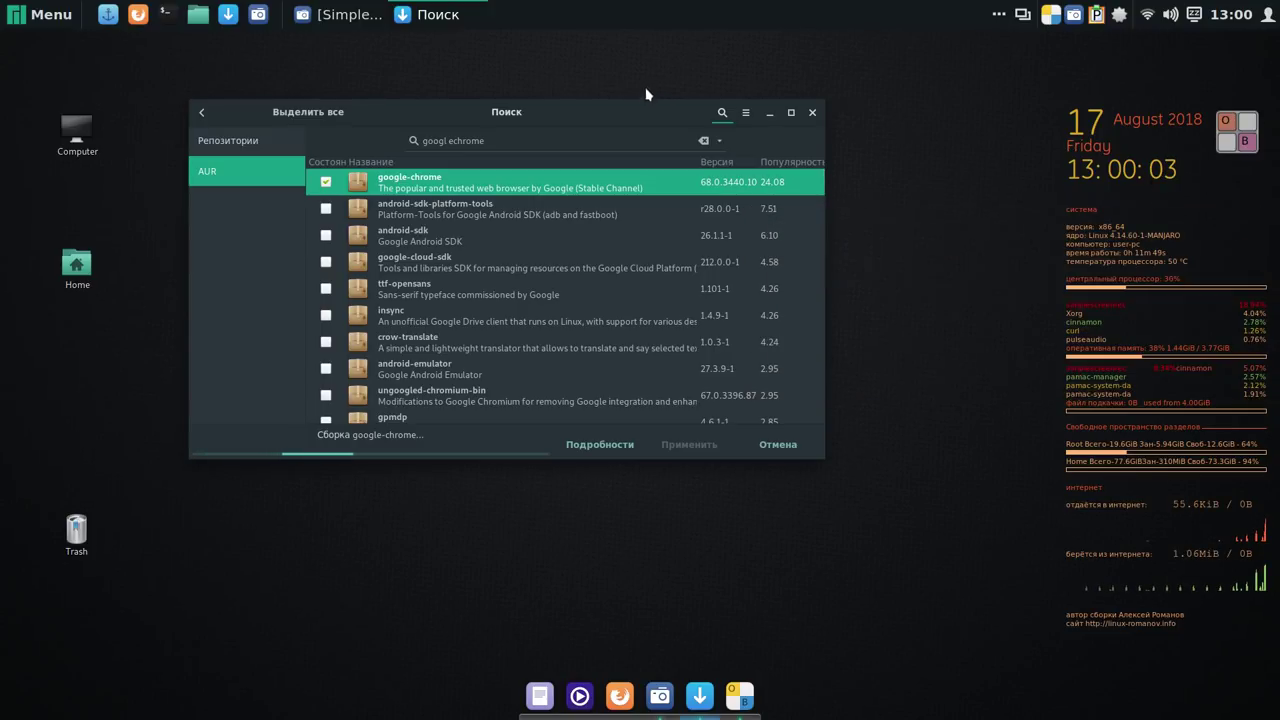
{"action": "left_click_drag", "start_coordinate": [643, 109], "coordinate": [700, 66]}
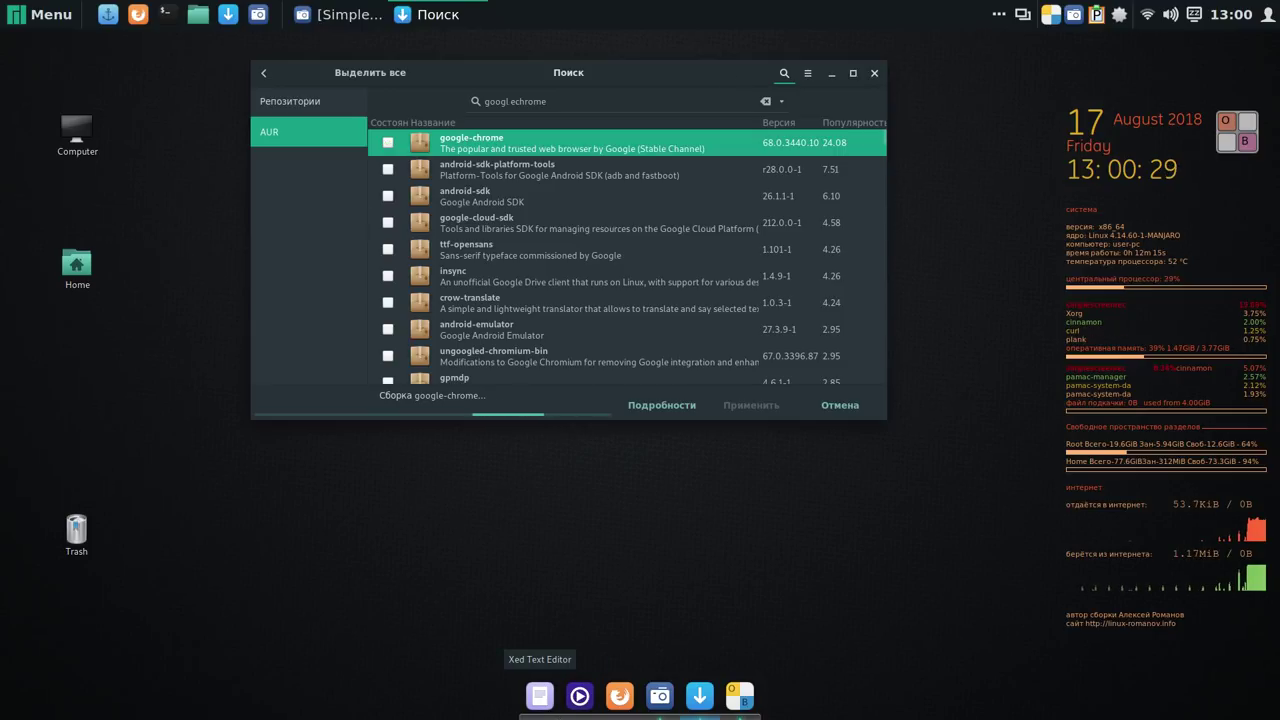
In the Plank dock preferences, try the Слева position, restore Снизу, and review the behaviour settings before closing.
{"action": "right_click", "coordinate": [557, 717]}
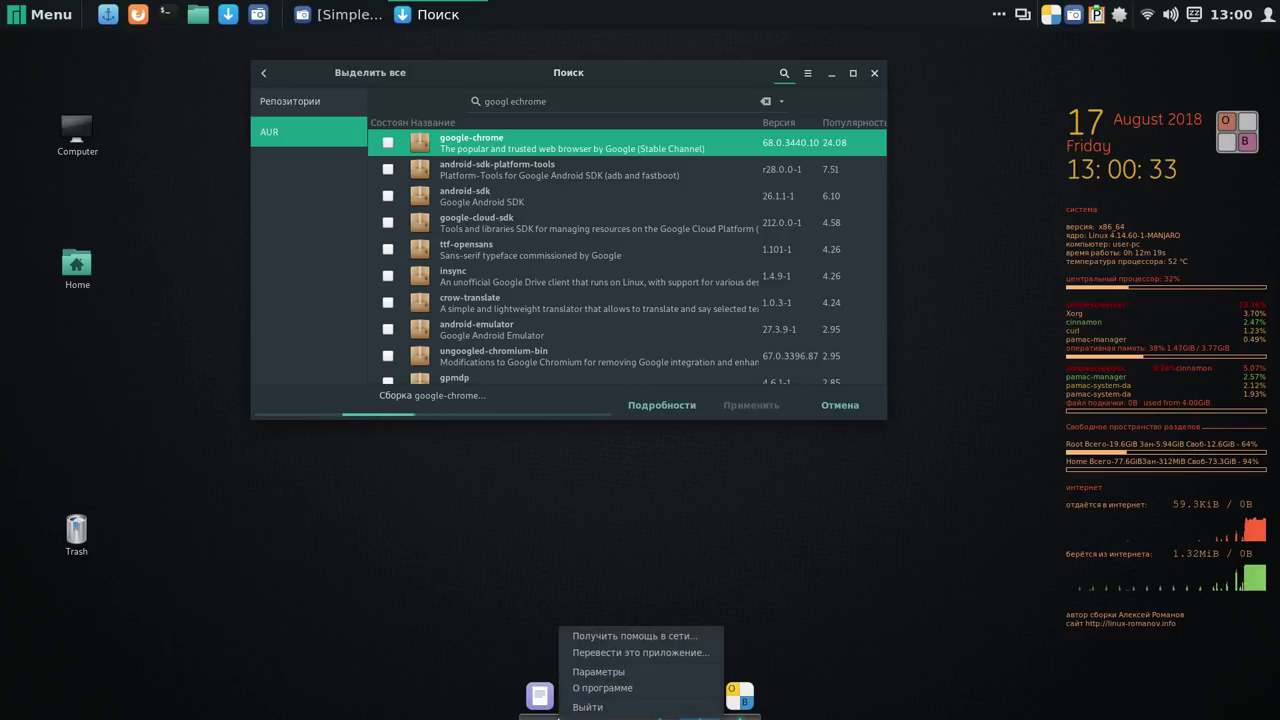
{"action": "left_click", "coordinate": [624, 674]}
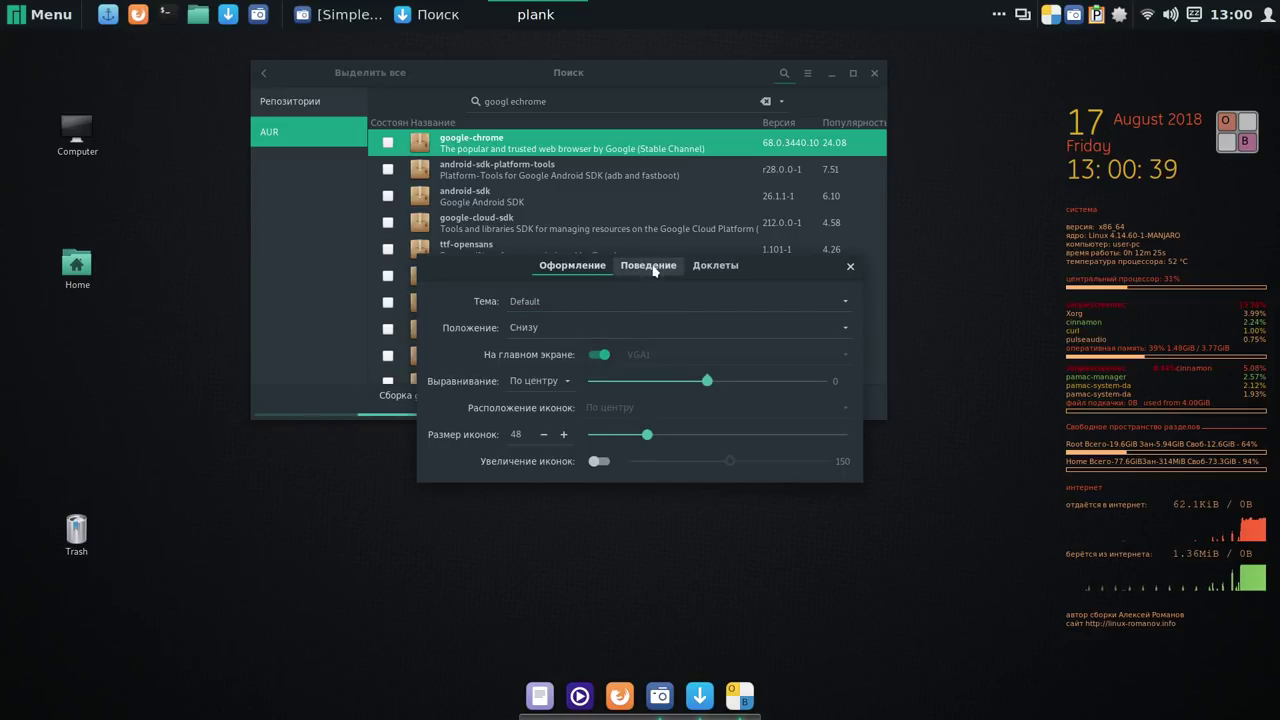
{"action": "left_click", "coordinate": [846, 340]}
{"action": "left_click", "coordinate": [846, 332]}
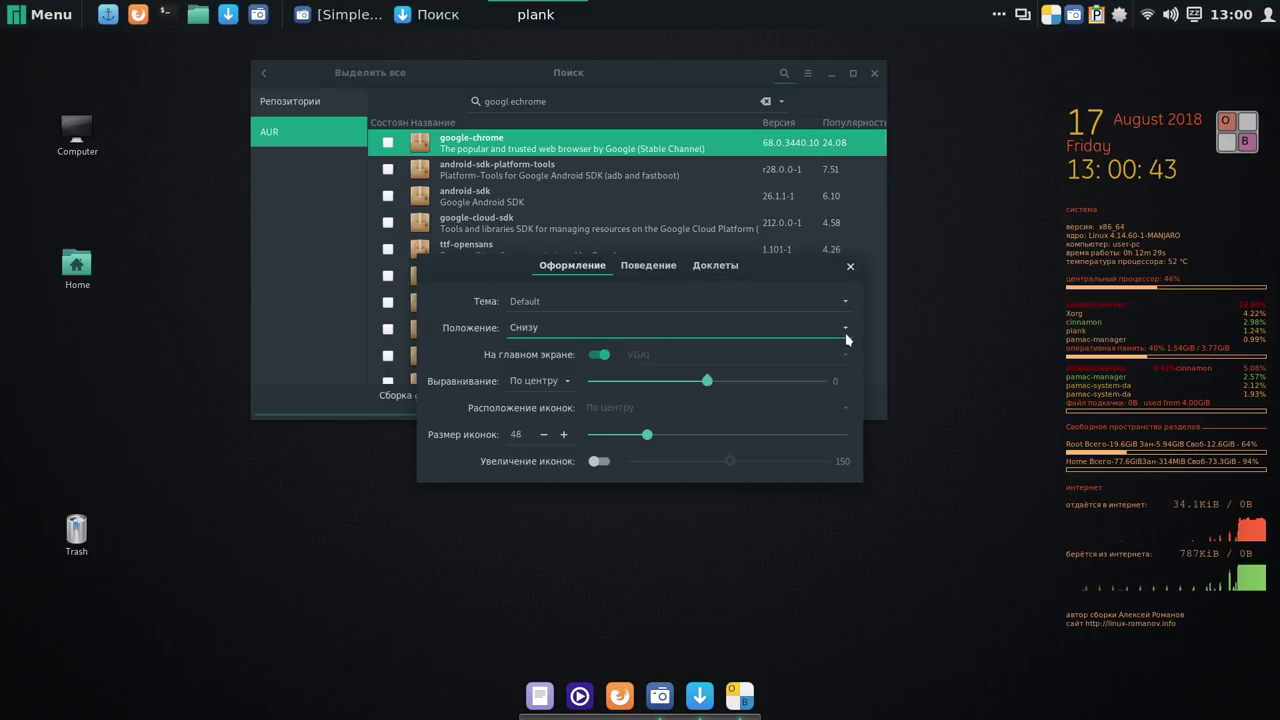
{"action": "left_click", "coordinate": [845, 333]}
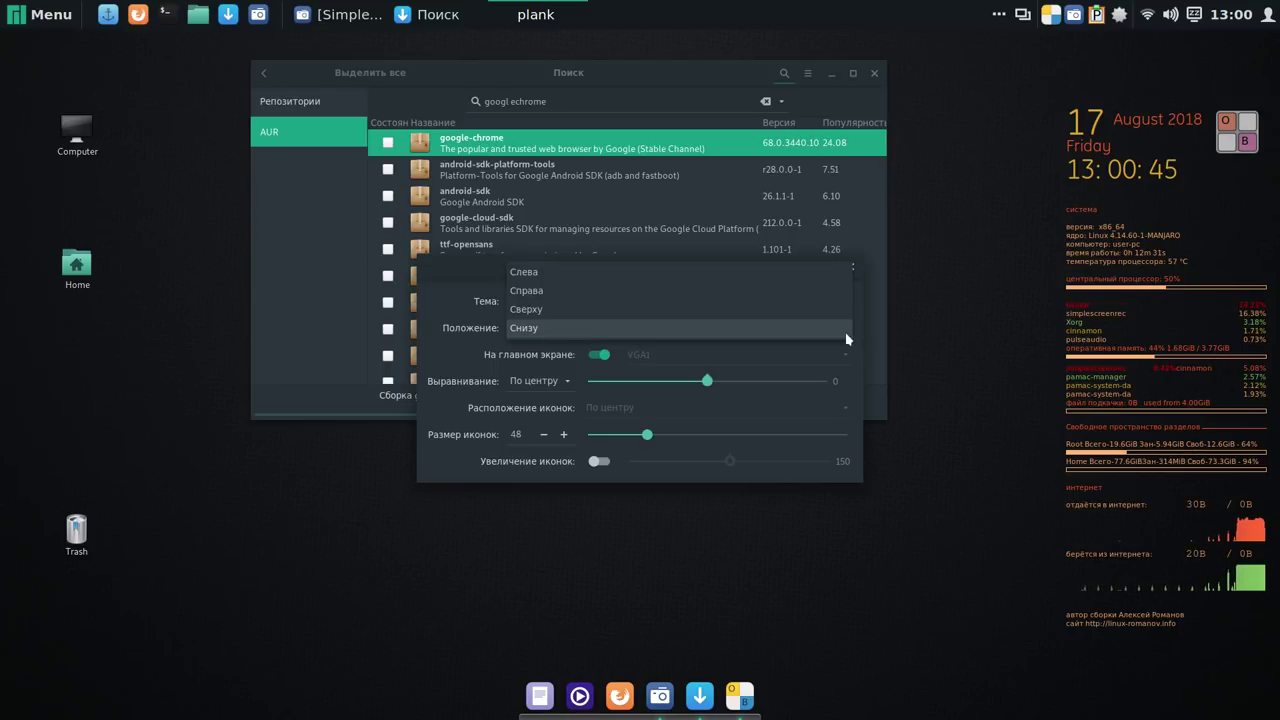
{"action": "left_click", "coordinate": [813, 274]}
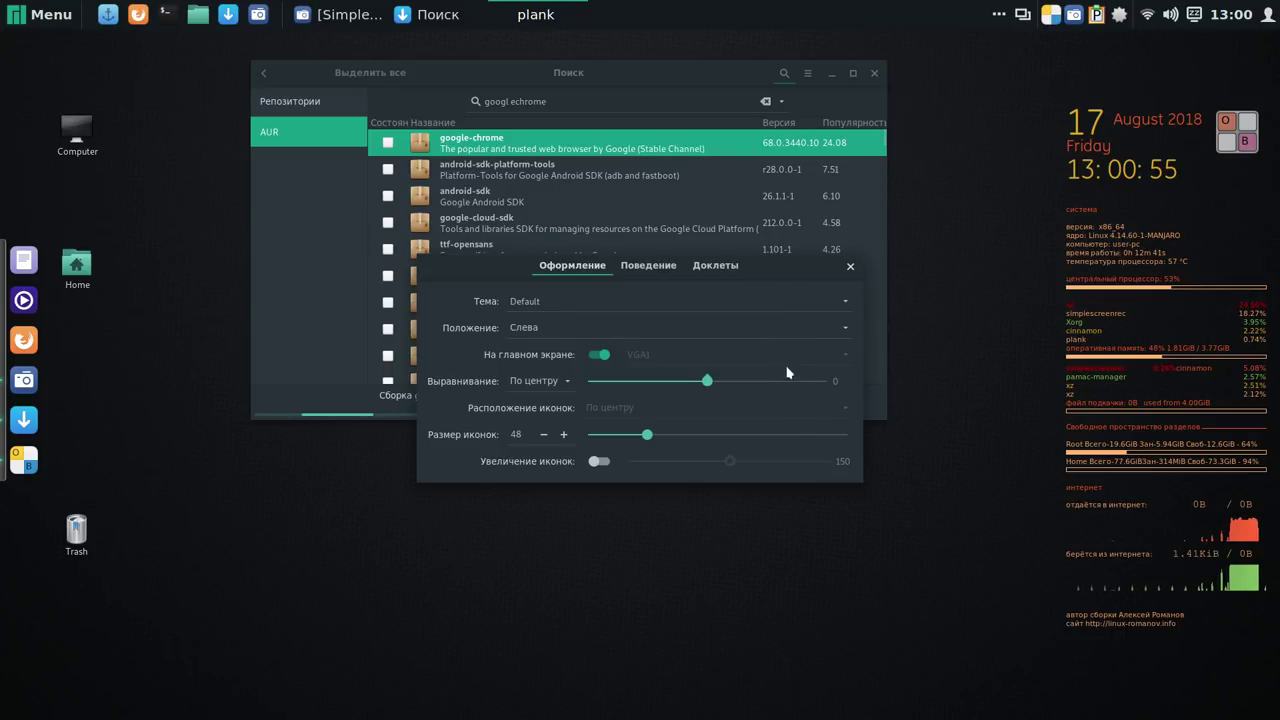
{"action": "left_click", "coordinate": [845, 330]}
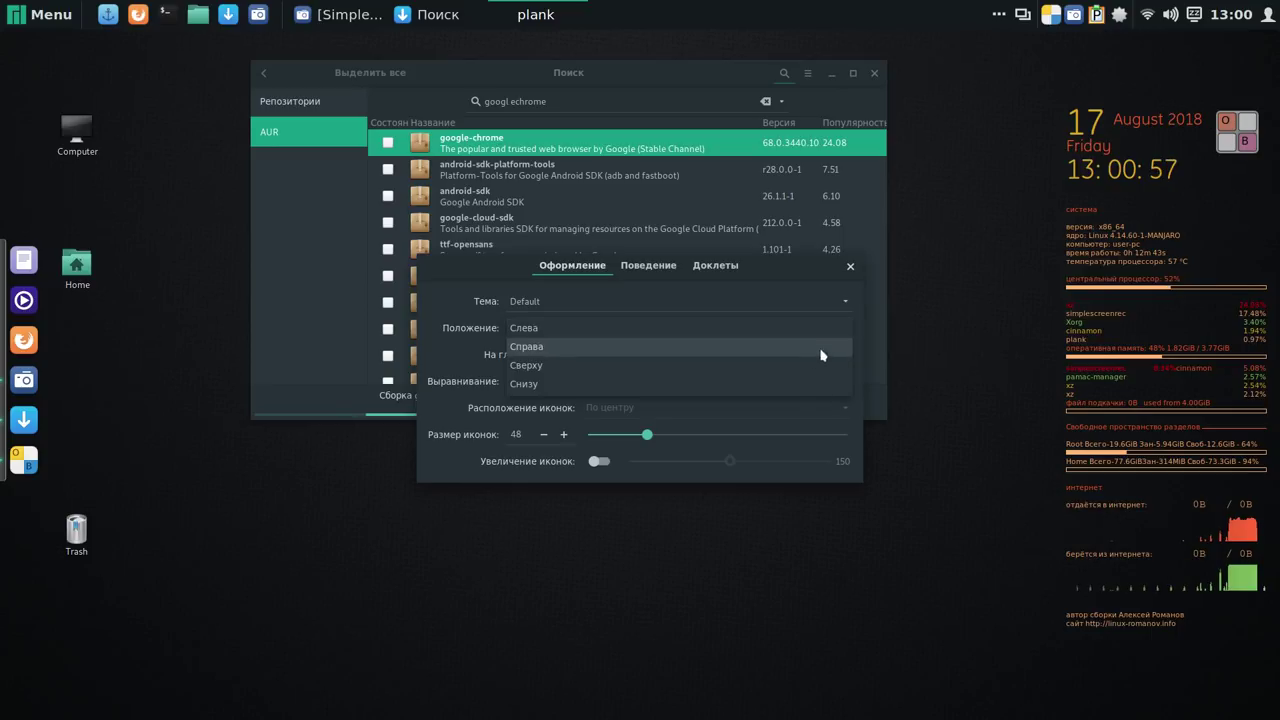
{"action": "left_click", "coordinate": [803, 383]}
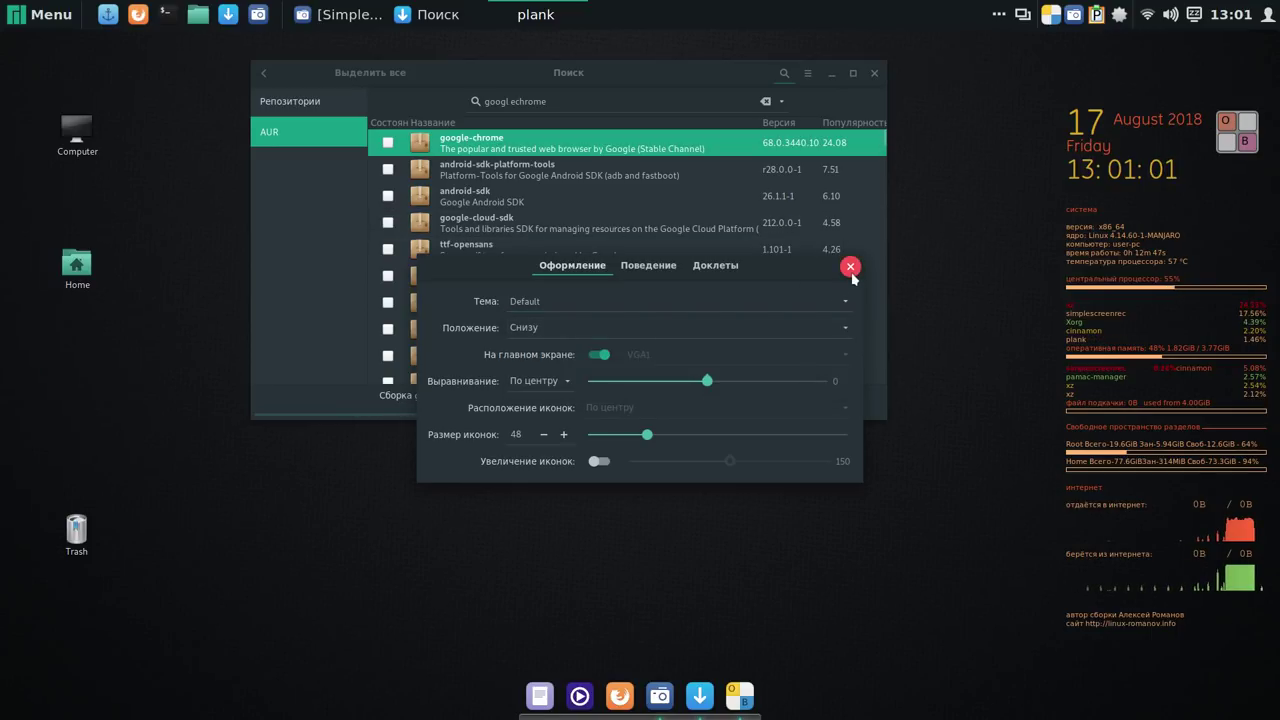
{"action": "left_click", "coordinate": [649, 266]}
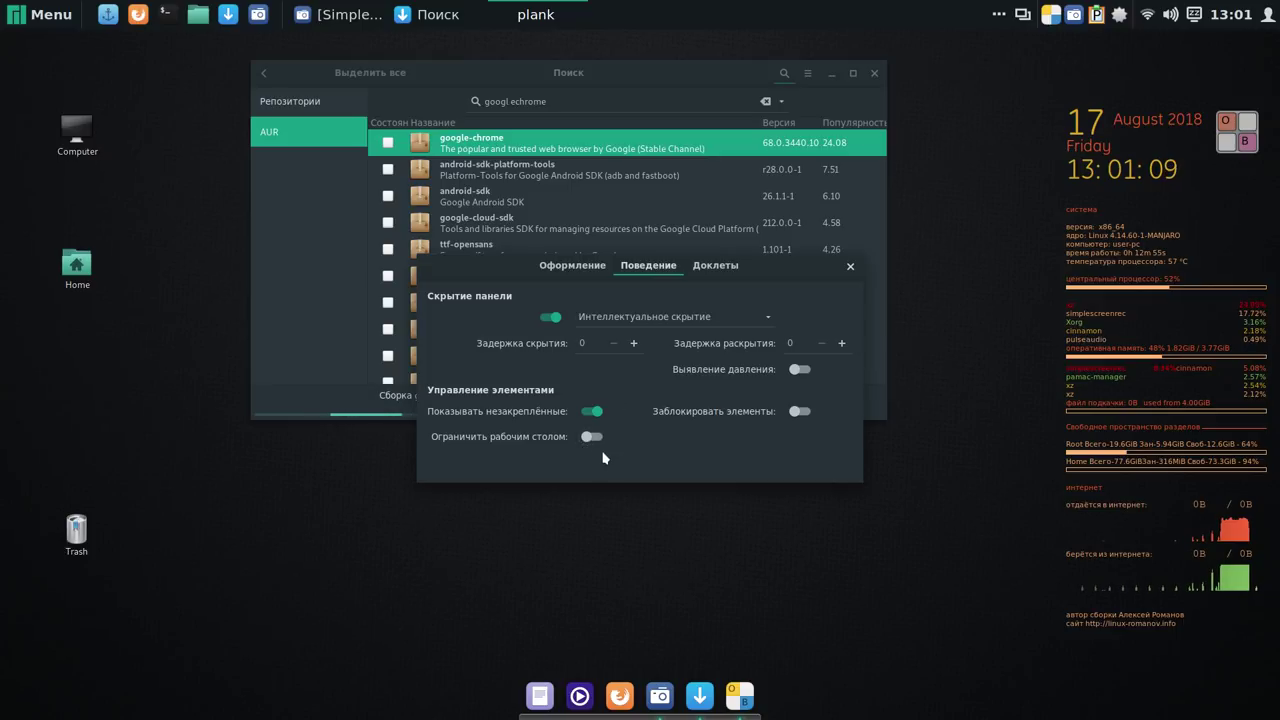
{"action": "left_click", "coordinate": [849, 268]}
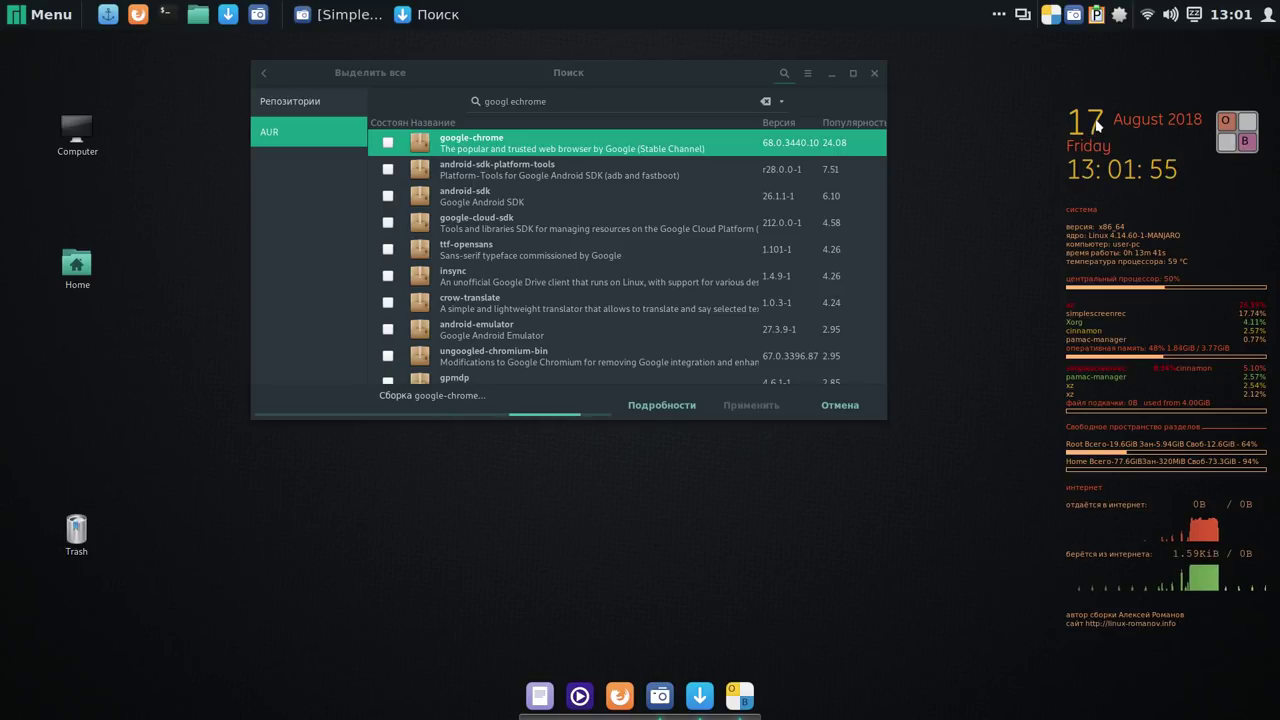
{"action": "right_click", "coordinate": [1074, 14]}
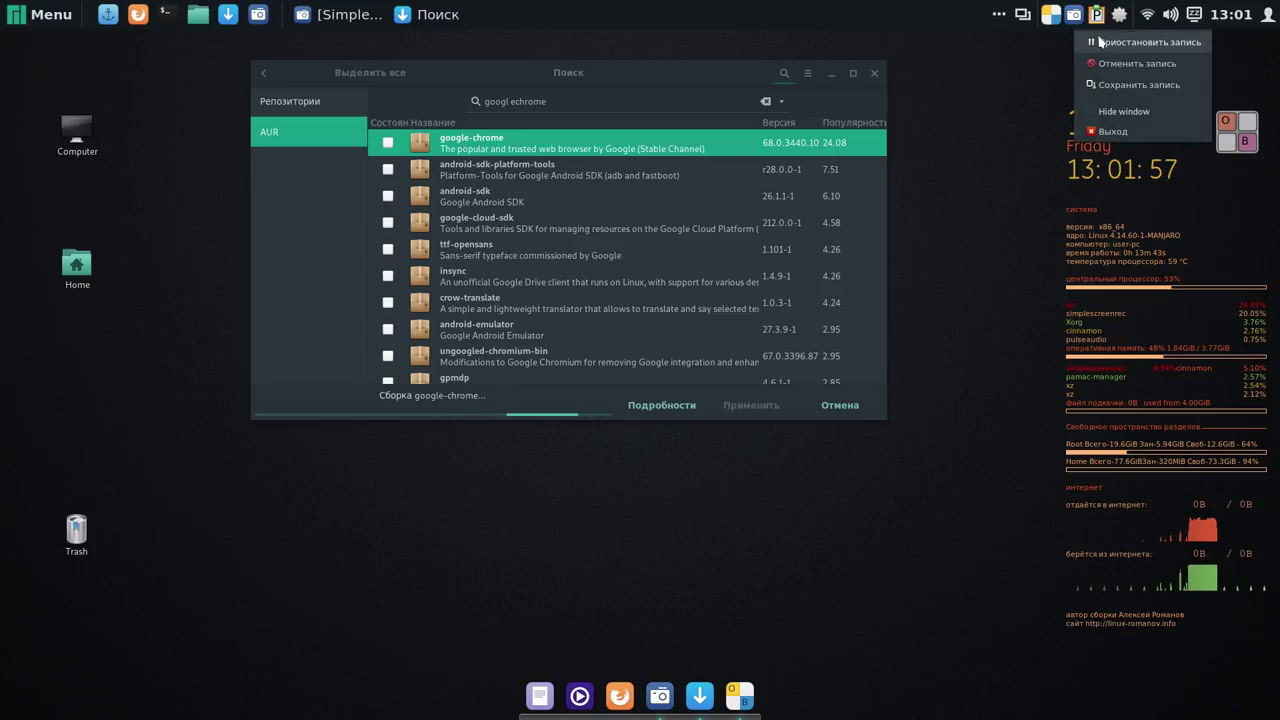
{"action": "left_click", "coordinate": [1100, 42]}
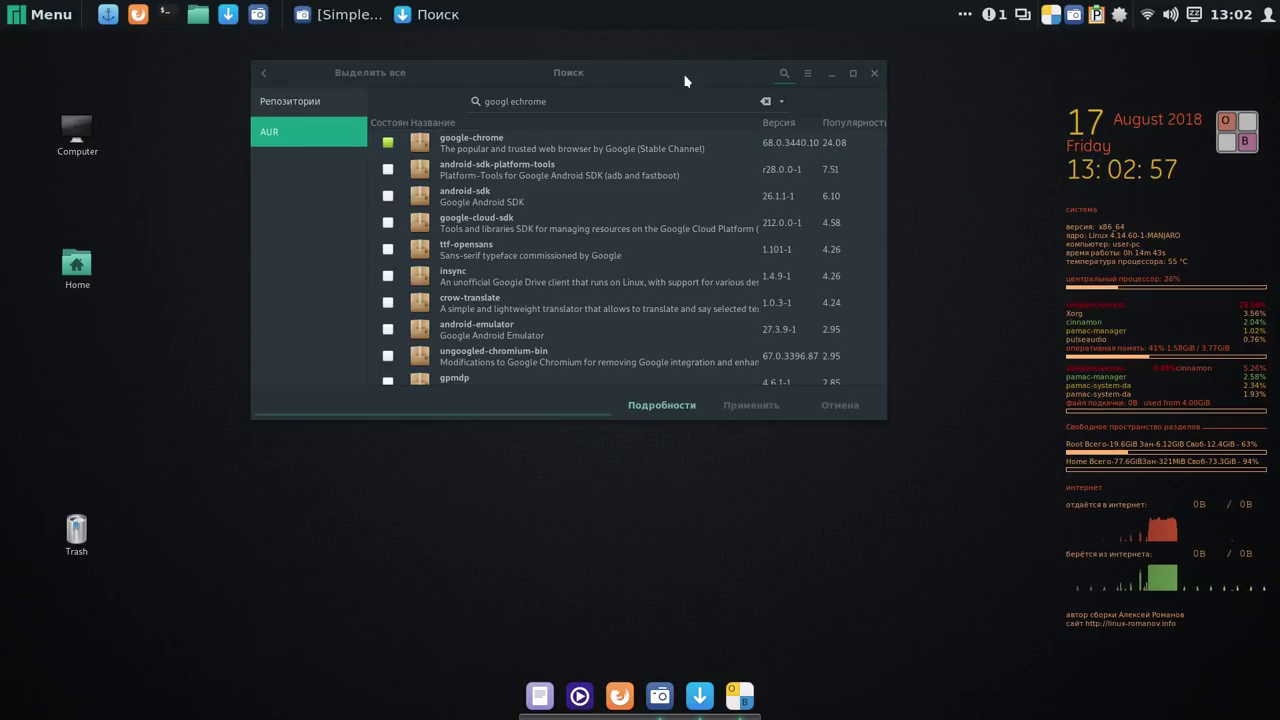
Add Google Chrome from the Internet applications category to the desktop panel.
{"action": "left_click", "coordinate": [57, 22]}
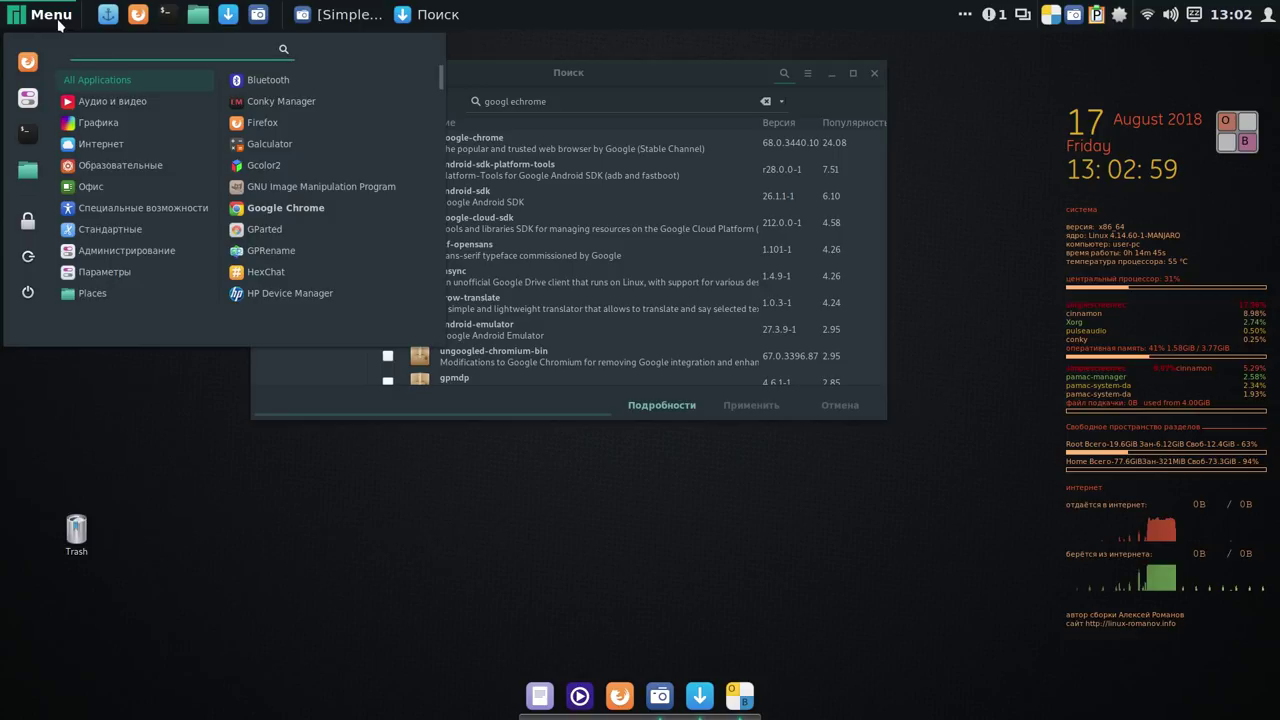
{"action": "mouse_move", "coordinate": [98, 143]}
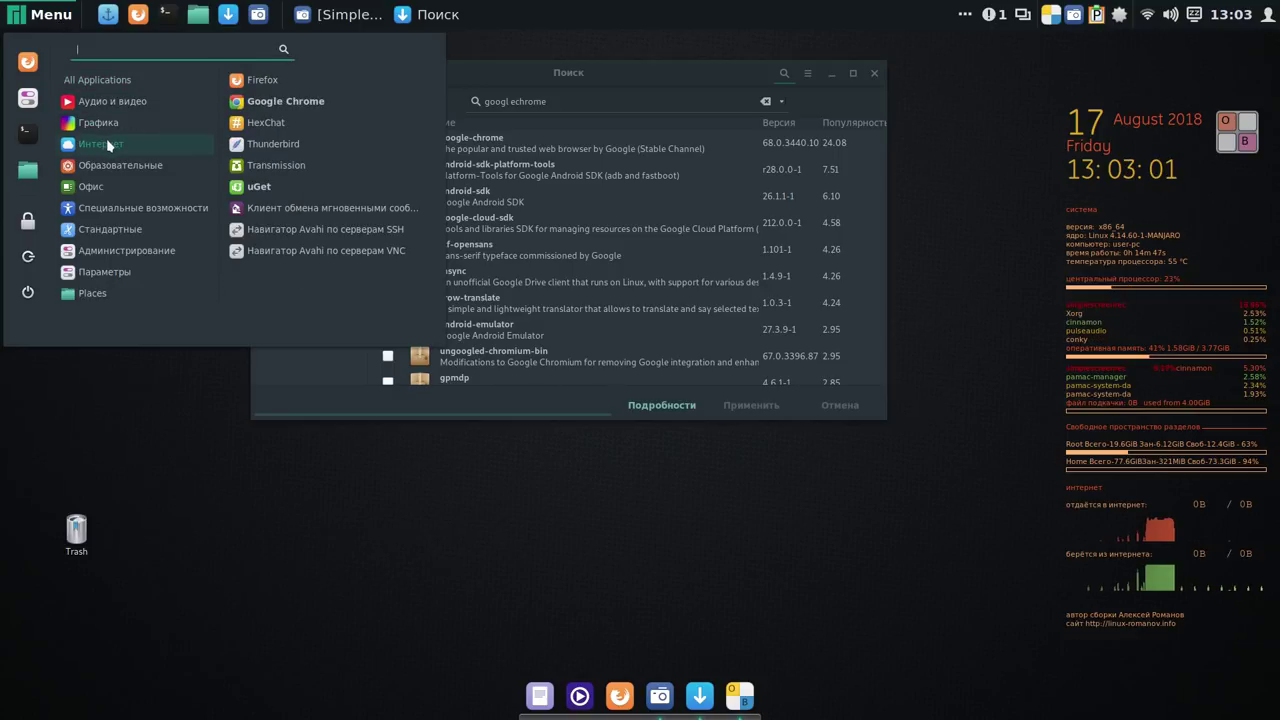
{"action": "right_click", "coordinate": [318, 104]}
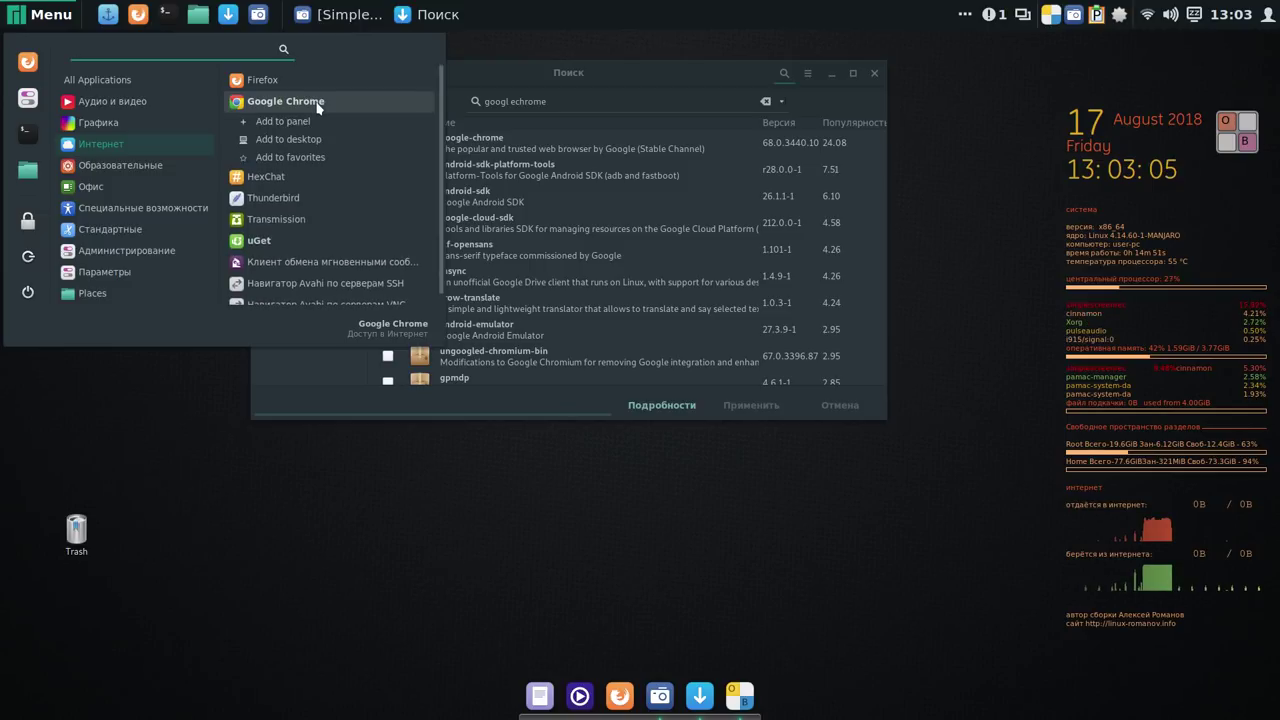
{"action": "left_click", "coordinate": [303, 124]}
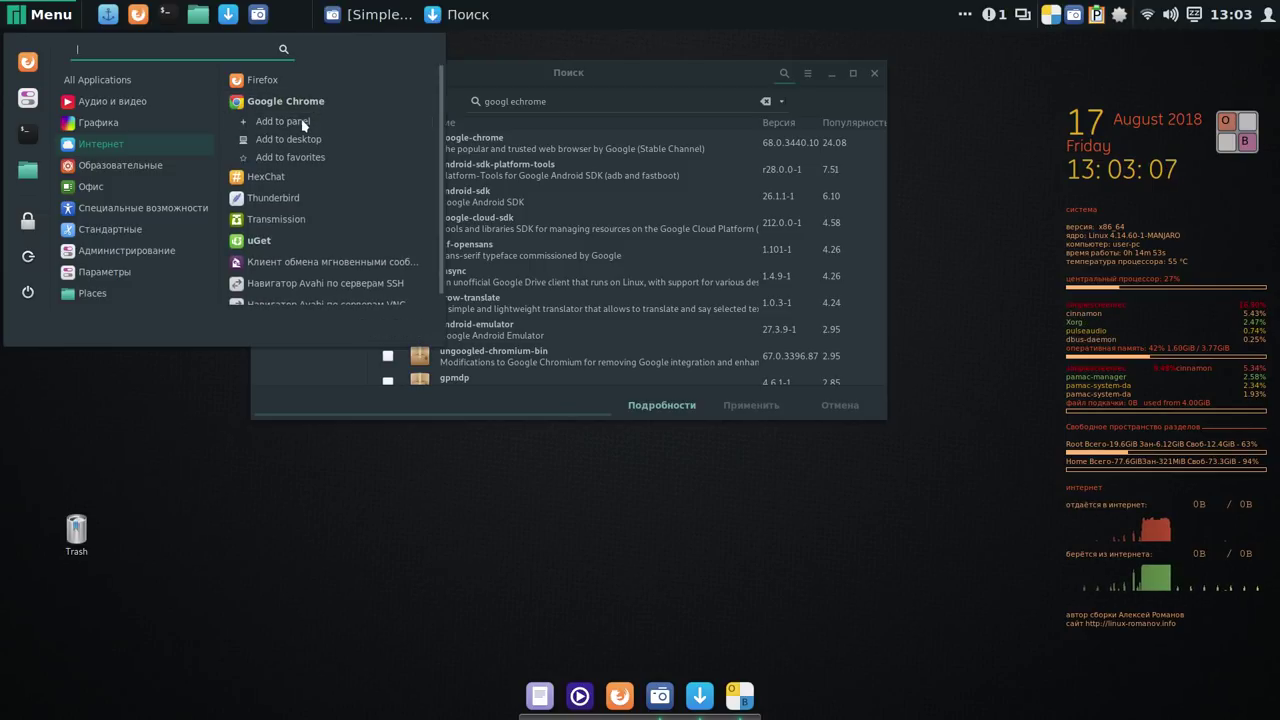
Launch Google Chrome, accepting it as default browser with usage reports enabled, and pin it to the dock.
{"action": "left_click", "coordinate": [305, 104]}
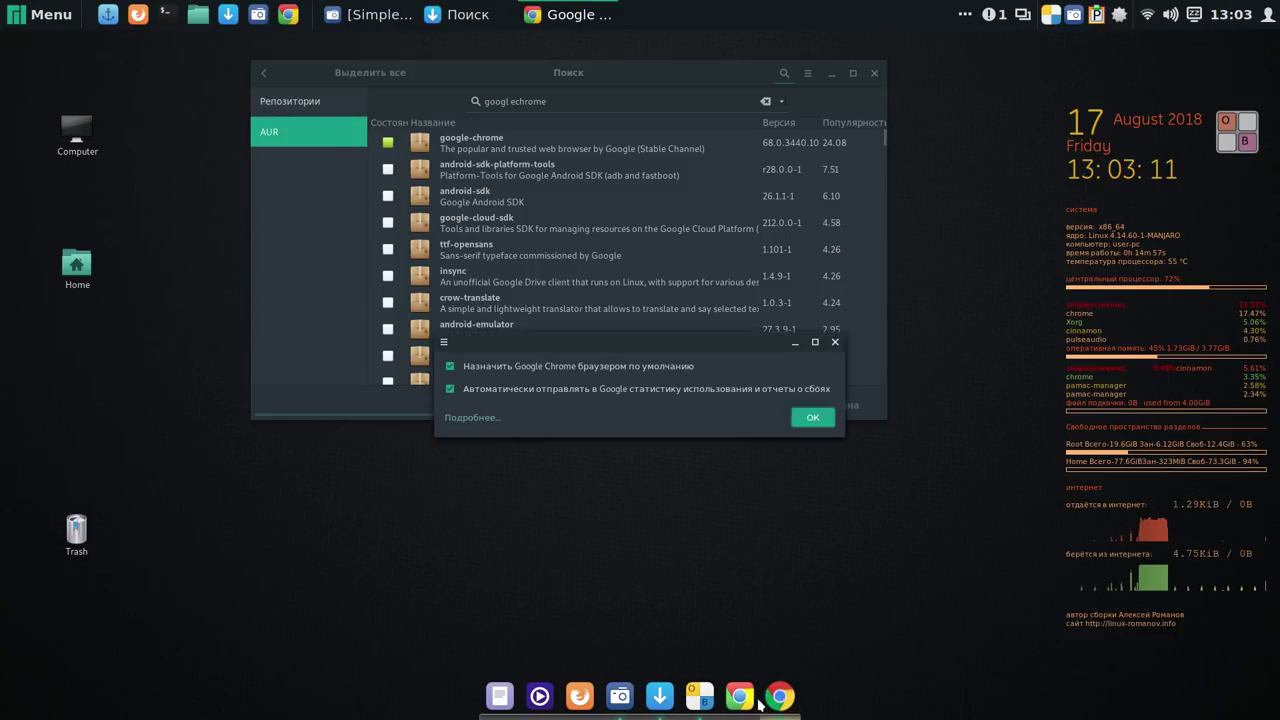
{"action": "left_click", "coordinate": [810, 420]}
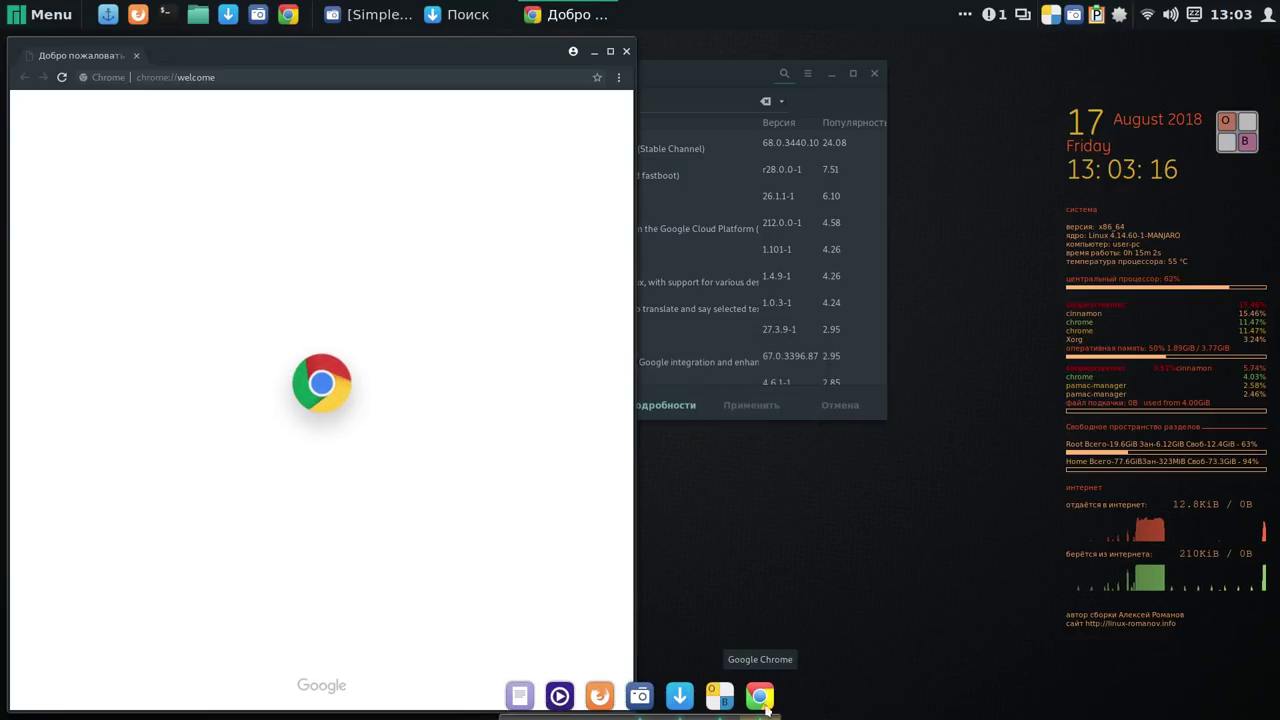
{"action": "right_click", "coordinate": [764, 702]}
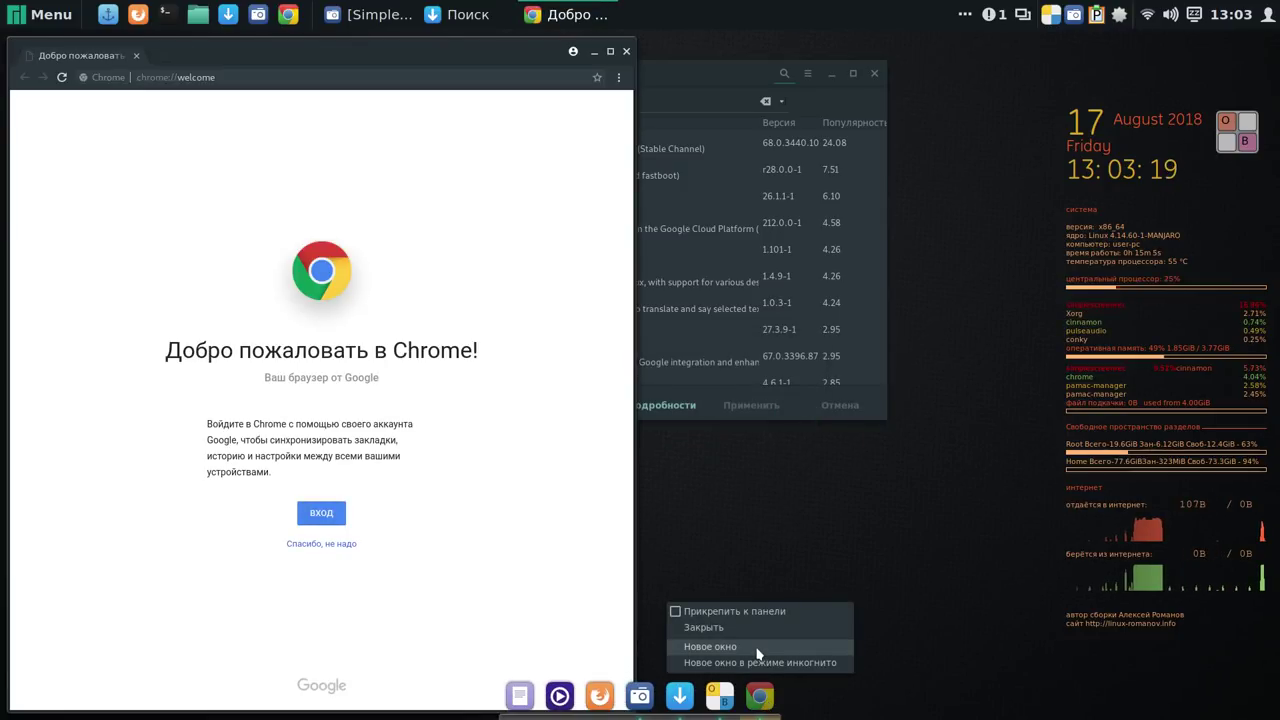
{"action": "left_click", "coordinate": [767, 611]}
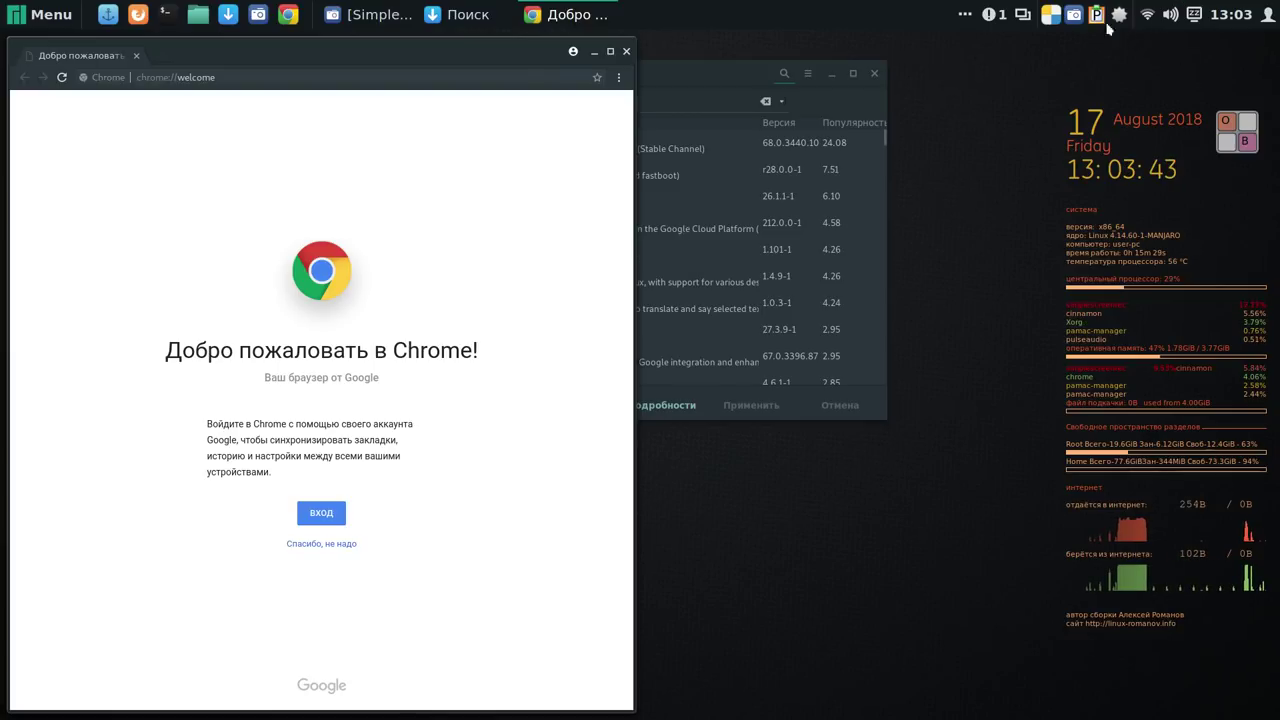
Open the Google account sign-in form from Chrome's welcome page and pause the screen recording.
{"action": "left_click", "coordinate": [322, 513]}
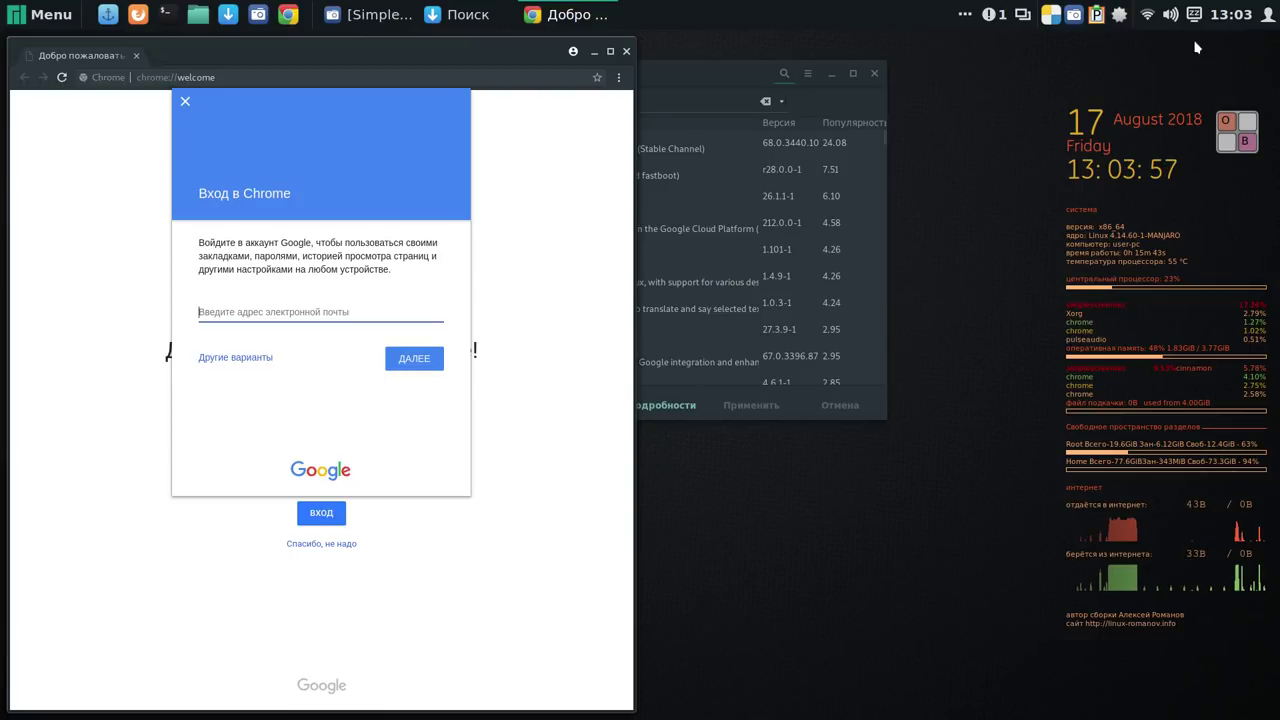
{"action": "left_click", "coordinate": [1076, 17]}
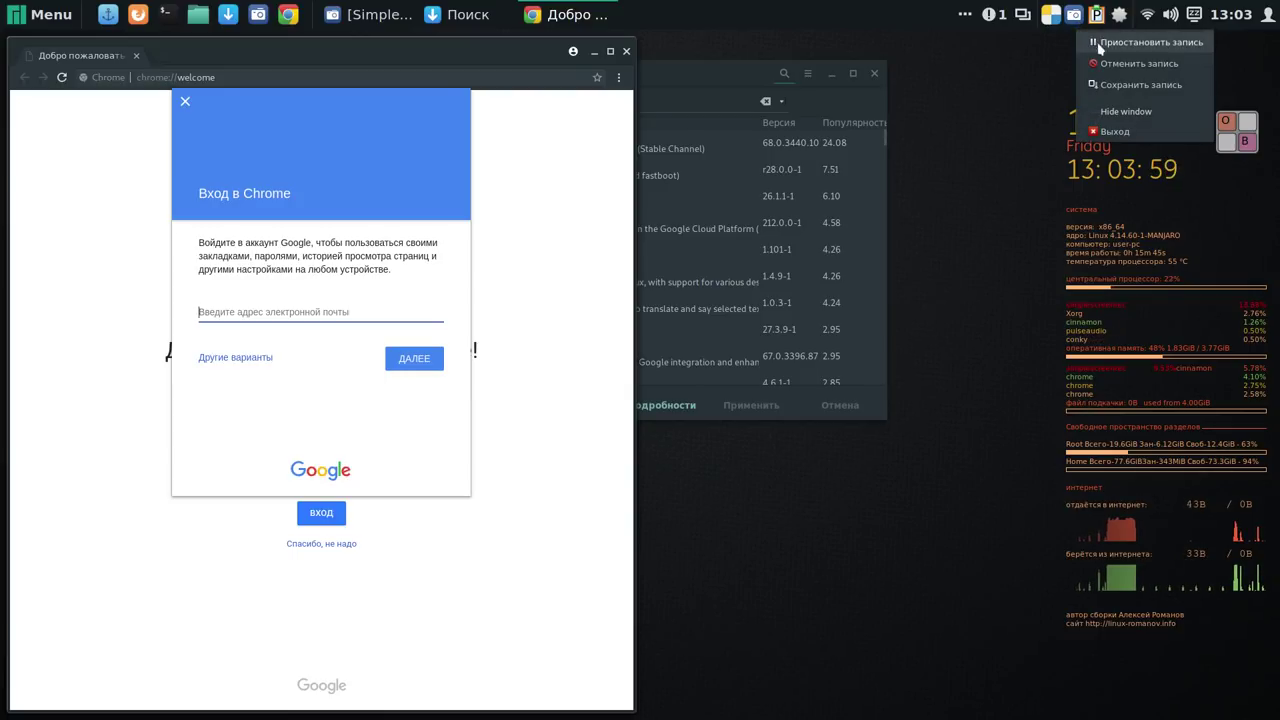
{"action": "left_click", "coordinate": [1103, 45]}
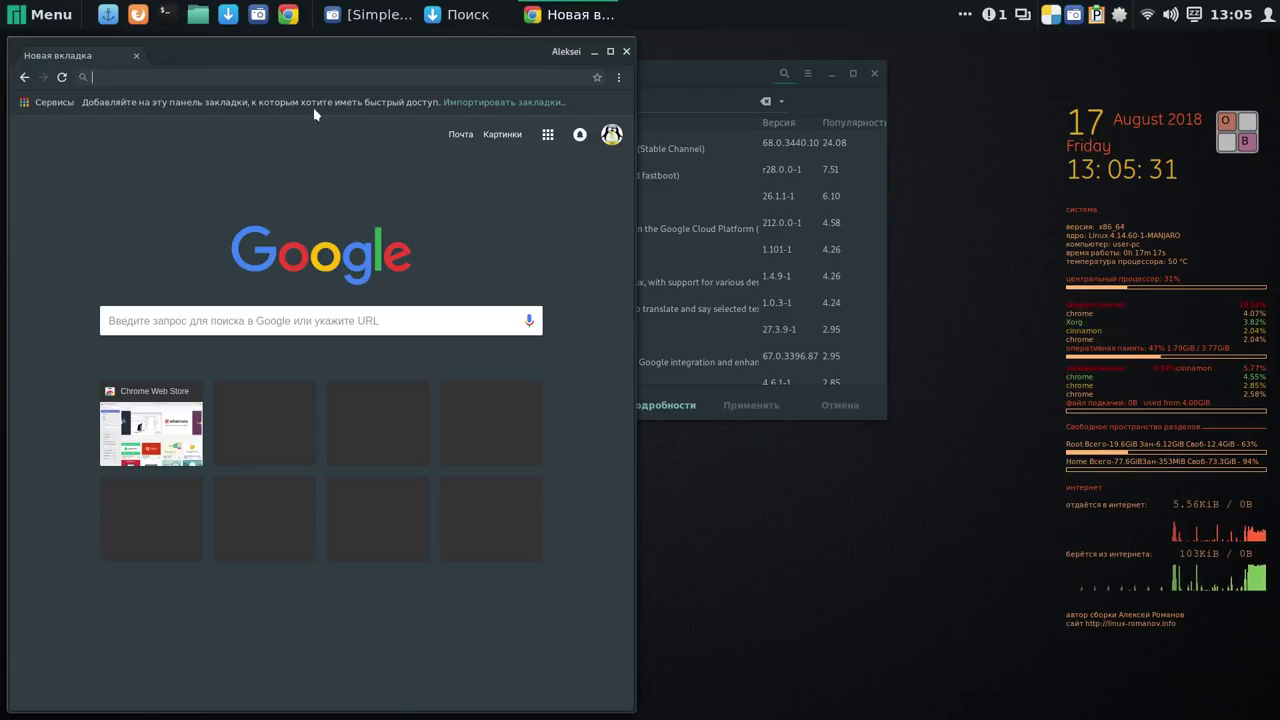
Open Chrome's settings and turn on the home page button under the appearance options.
{"action": "left_click", "coordinate": [619, 79]}
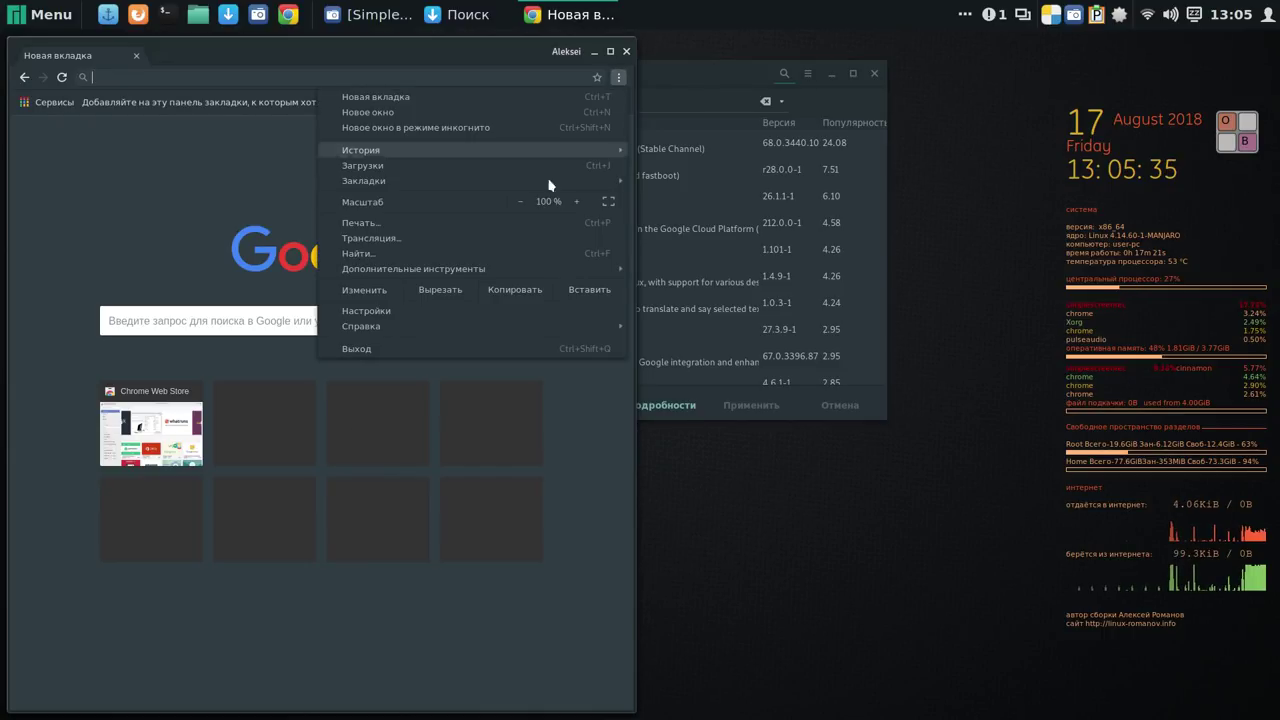
{"action": "left_click", "coordinate": [459, 312]}
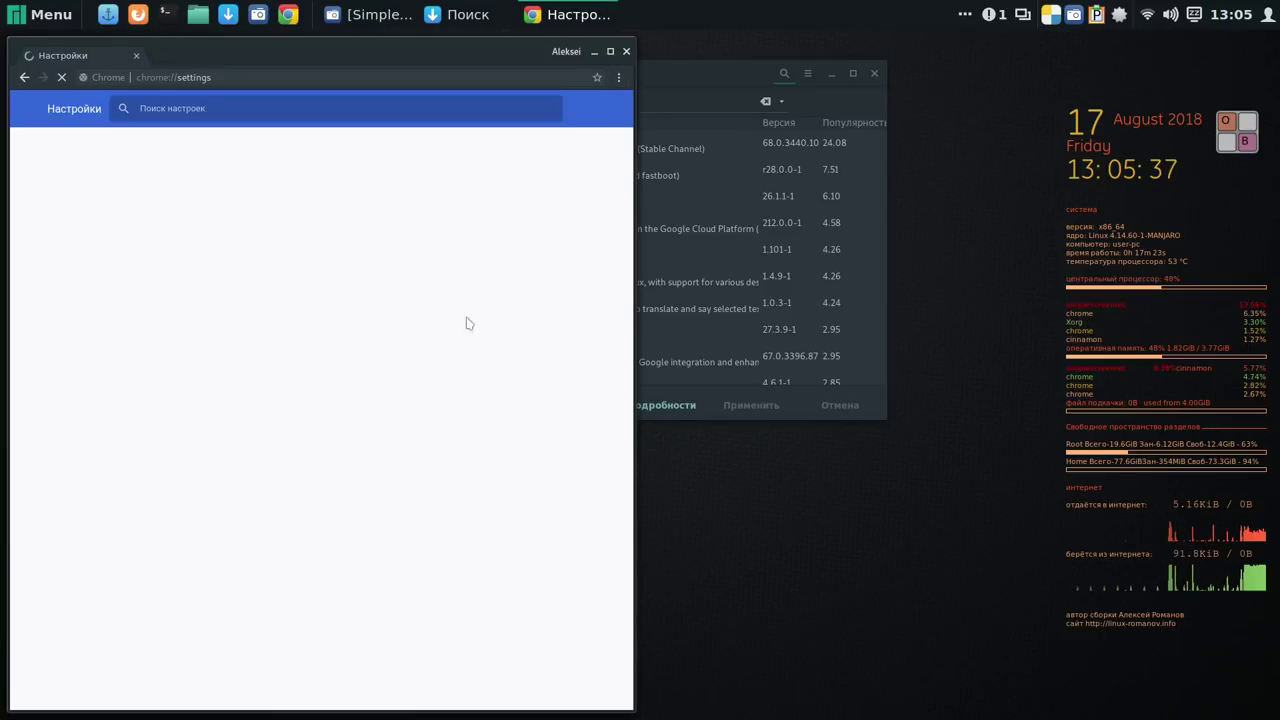
{"action": "scroll", "coordinate": [452, 359], "scroll_direction": "down", "scroll_amount": 1}
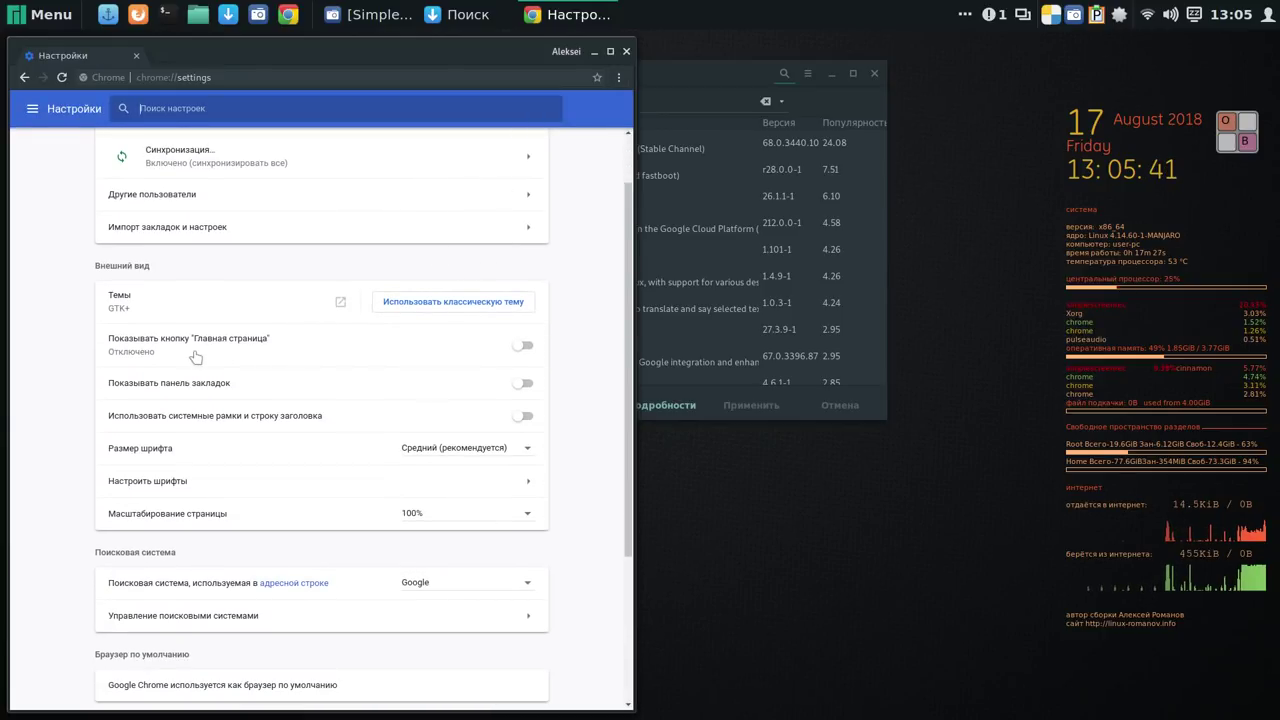
{"action": "left_click", "coordinate": [526, 346]}
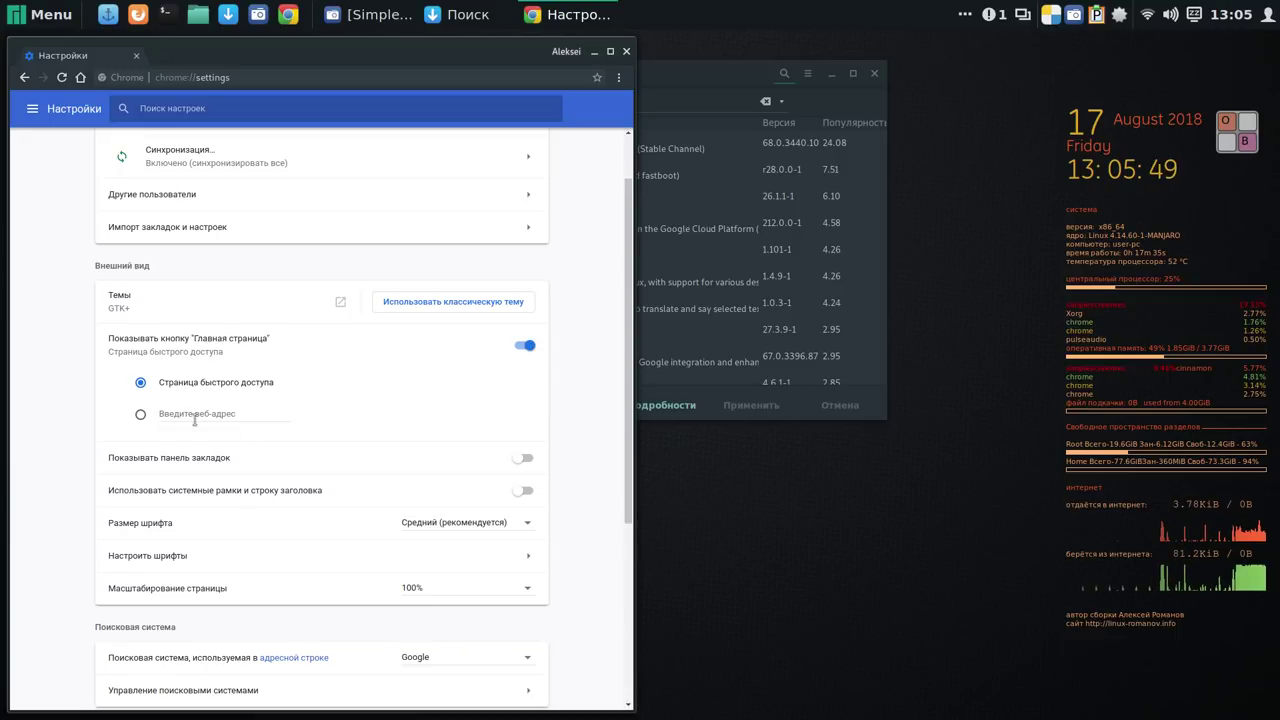
Choose a custom web address for the home button and enter "goog" with the on-screen keyboard.
{"action": "left_click", "coordinate": [142, 414]}
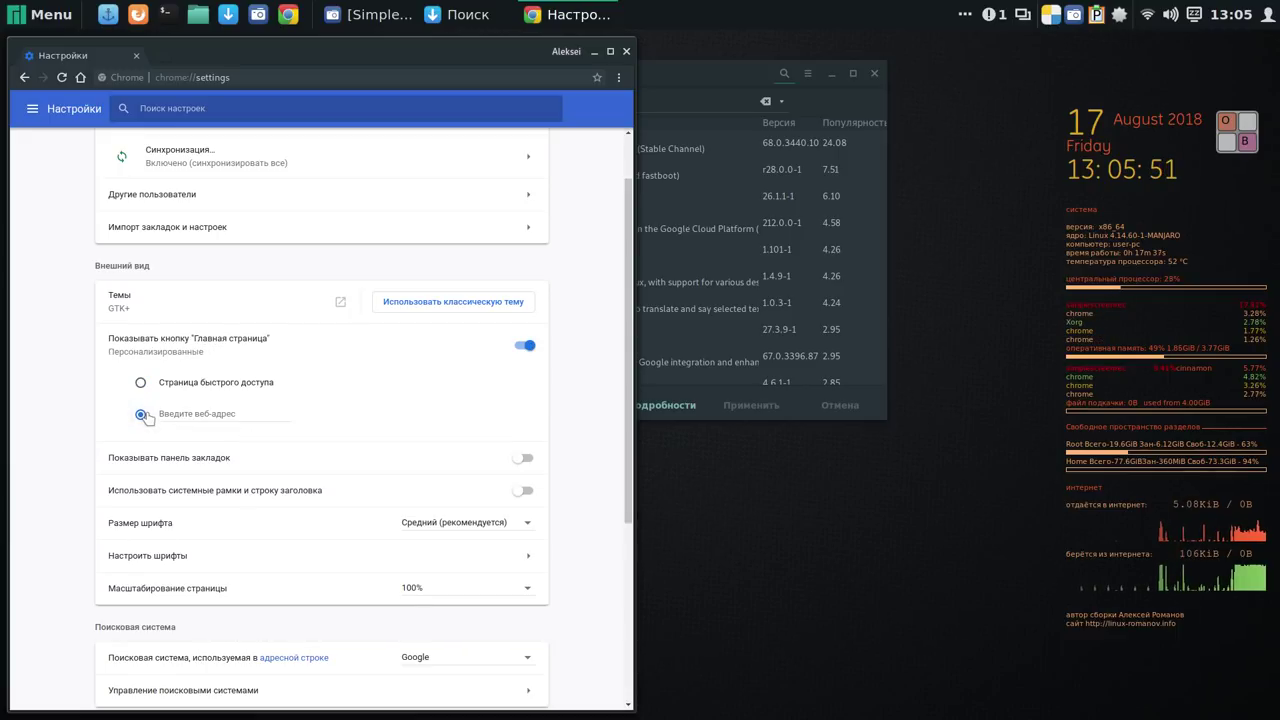
{"action": "left_click", "coordinate": [271, 415]}
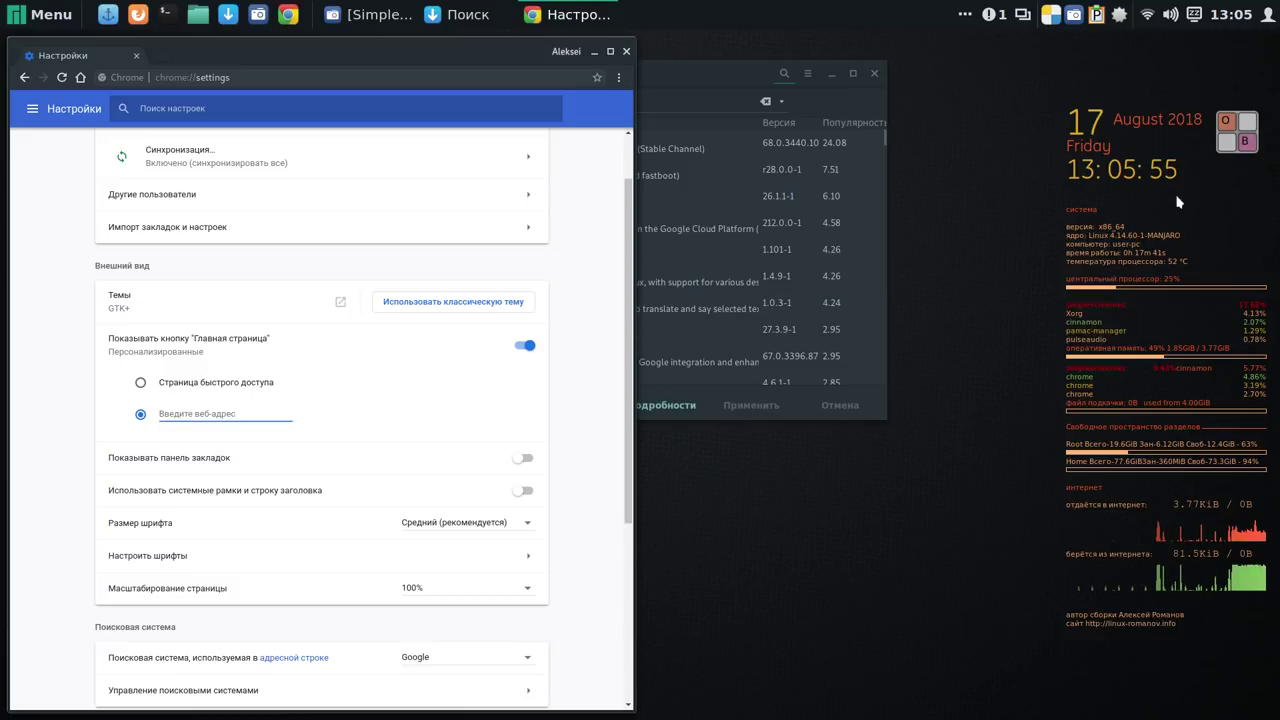
{"action": "left_click", "coordinate": [1245, 141]}
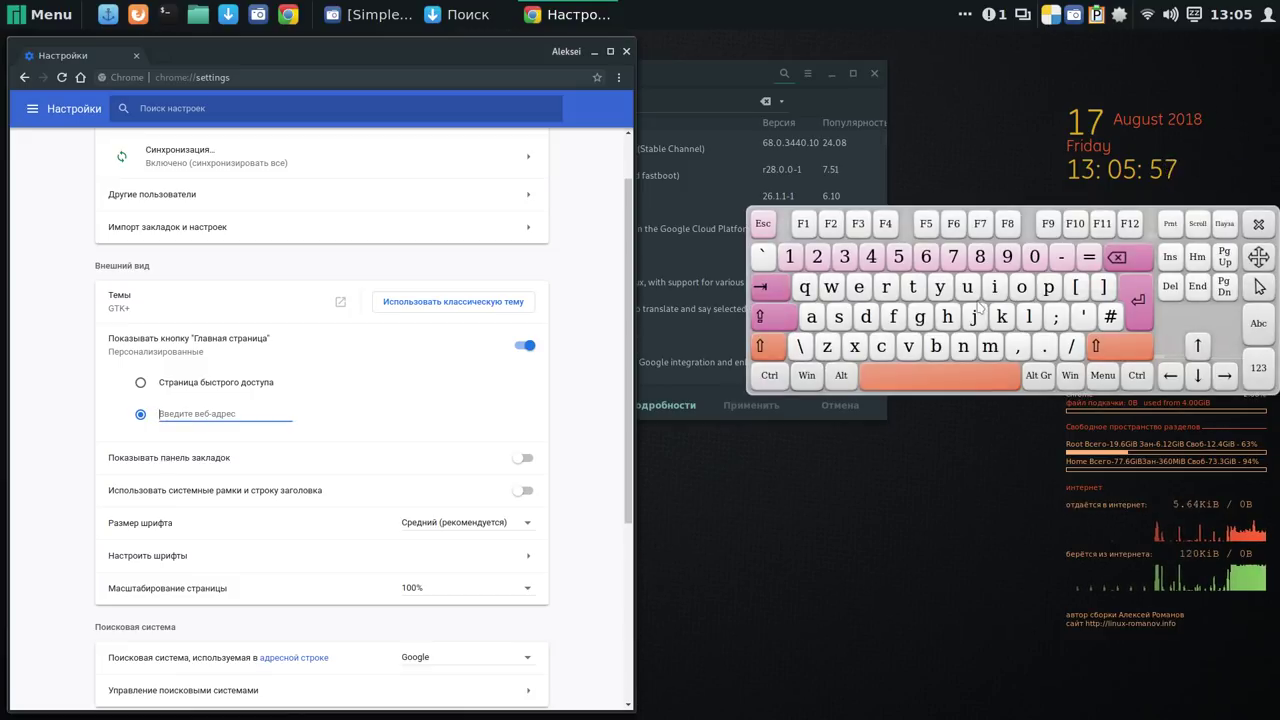
{"action": "left_click", "coordinate": [930, 318]}
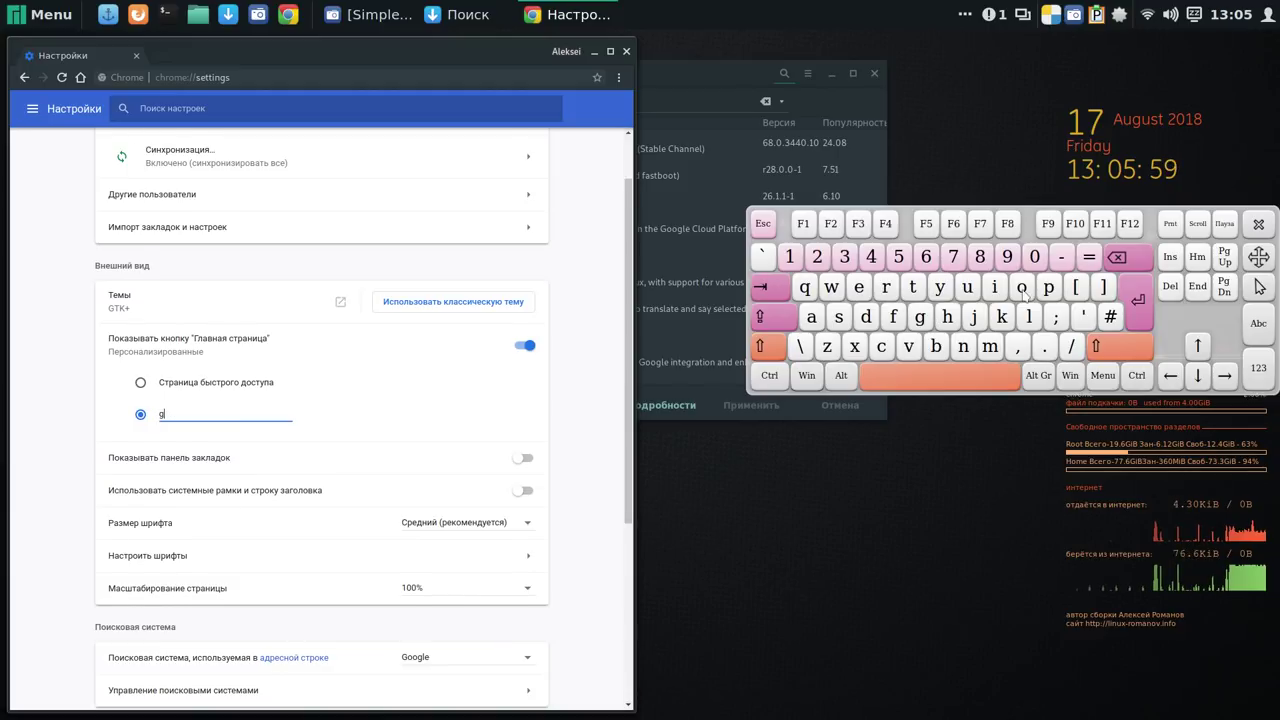
{"action": "left_click", "coordinate": [1022, 288]}
{"action": "left_click", "coordinate": [1022, 288]}
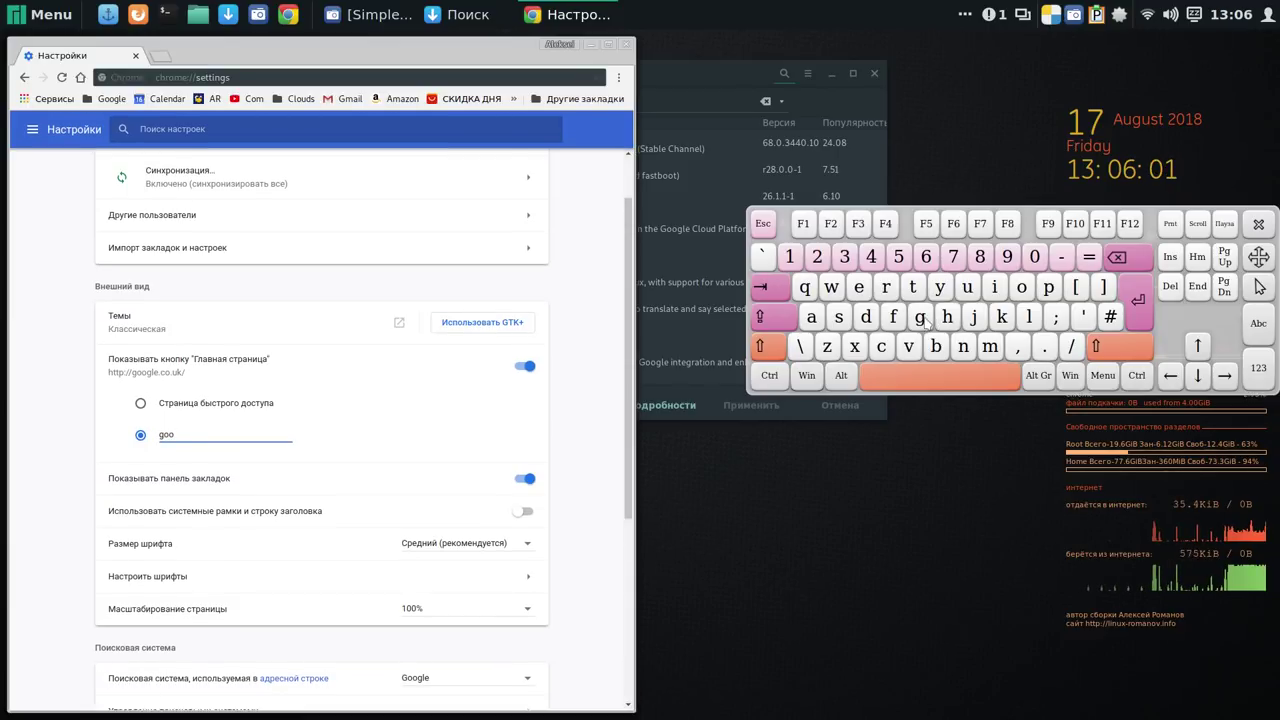
{"action": "left_click", "coordinate": [920, 317]}
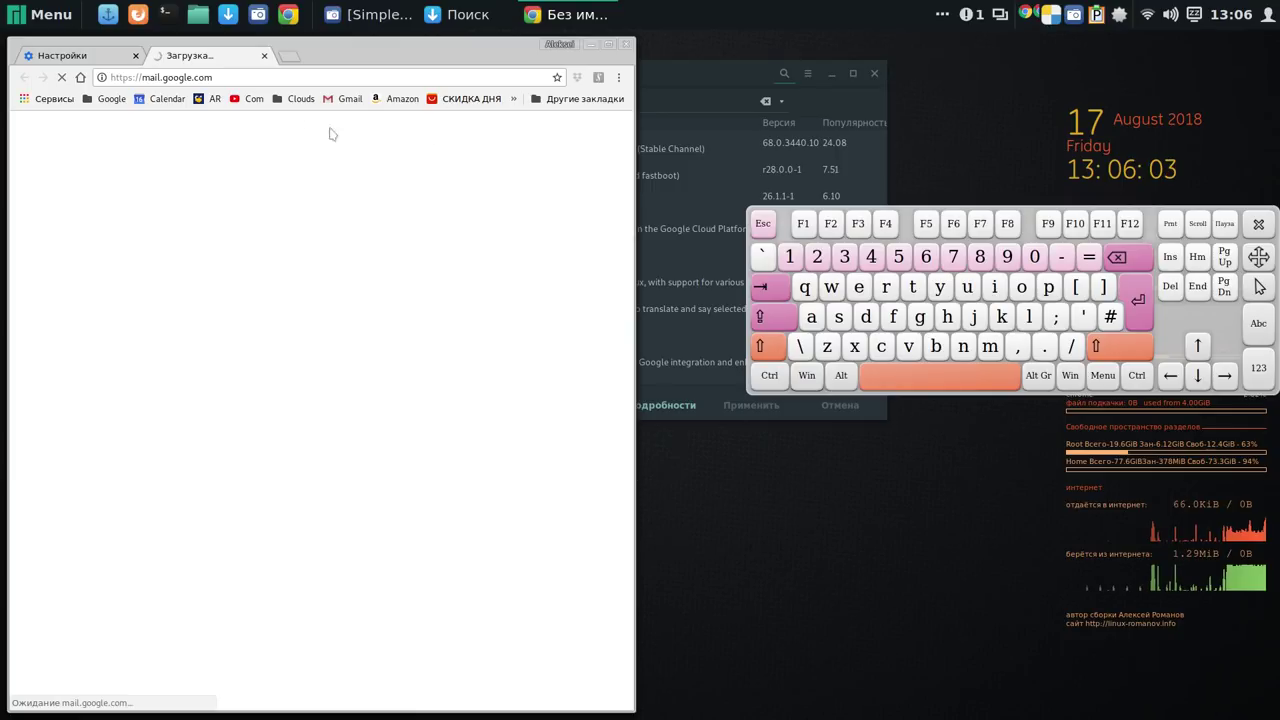
{"action": "left_click", "coordinate": [89, 58]}
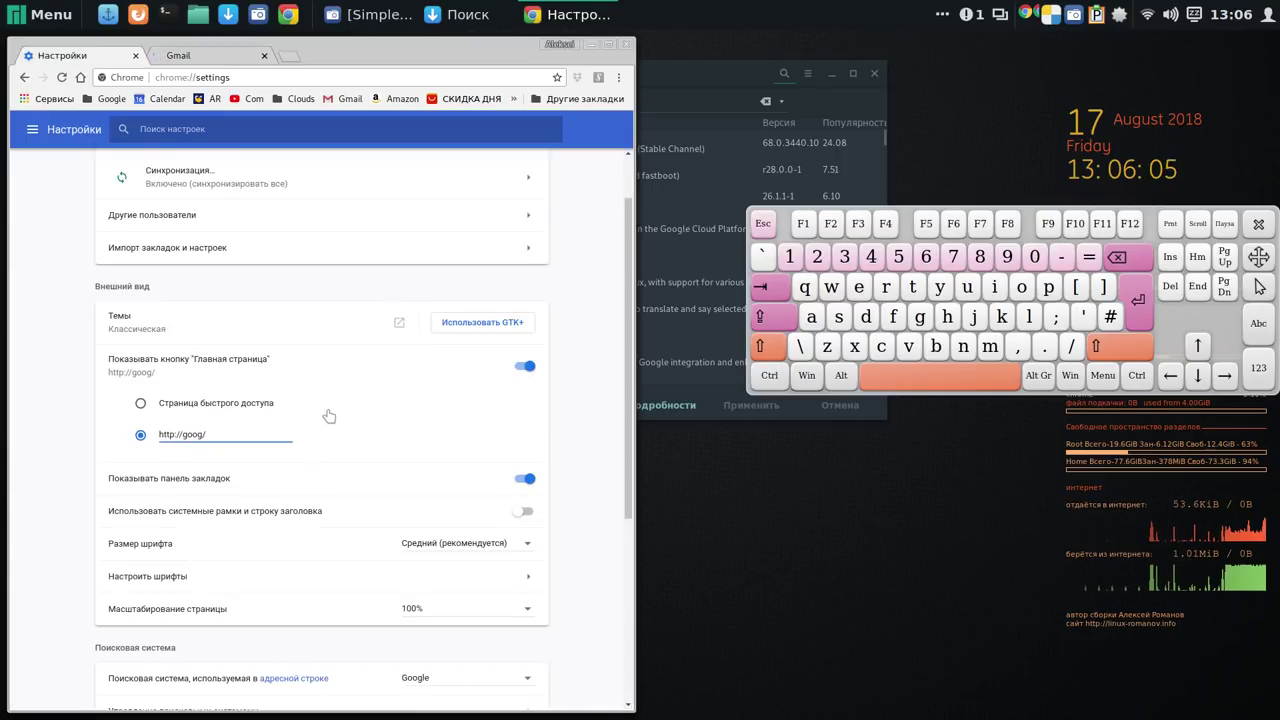
{"action": "left_click", "coordinate": [1135, 260]}
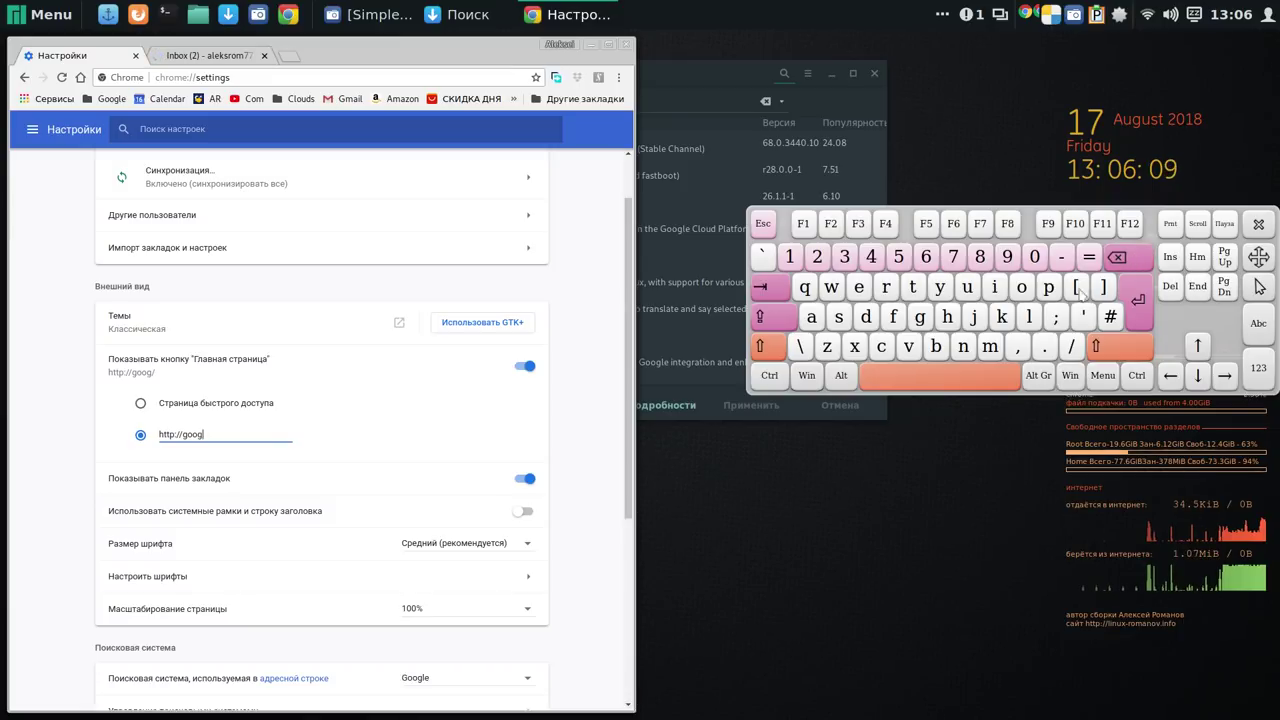
{"action": "left_click", "coordinate": [1029, 316]}
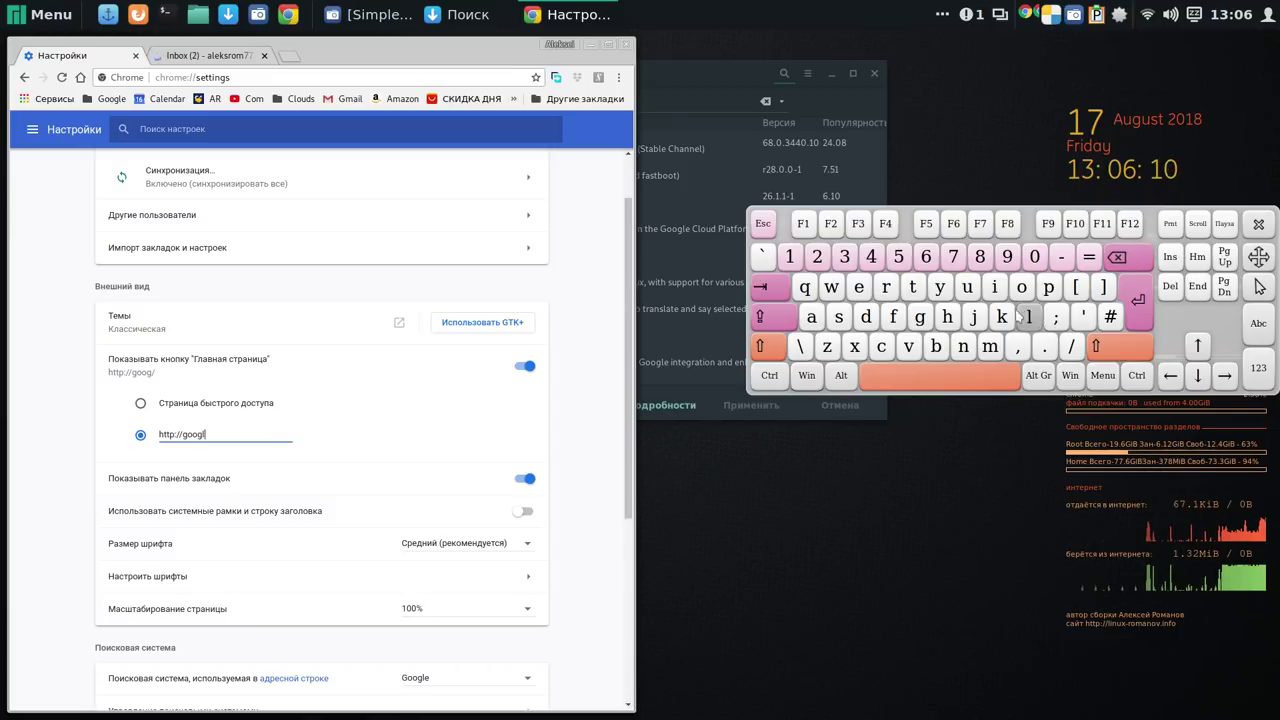
{"action": "left_click", "coordinate": [858, 288]}
{"action": "left_click", "coordinate": [1044, 350]}
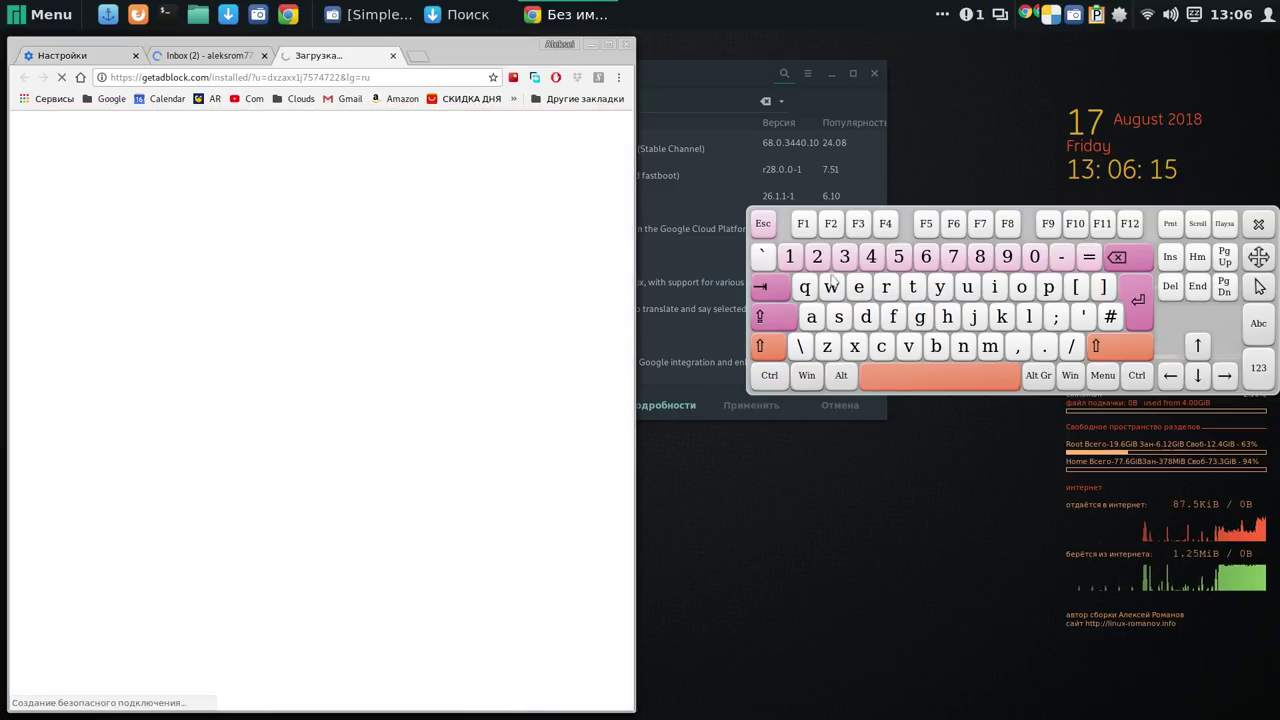
Skip the Click&Clean offer on the Magic Actions for YouTube installation page and return to Chrome's settings.
{"action": "left_click", "coordinate": [87, 58]}
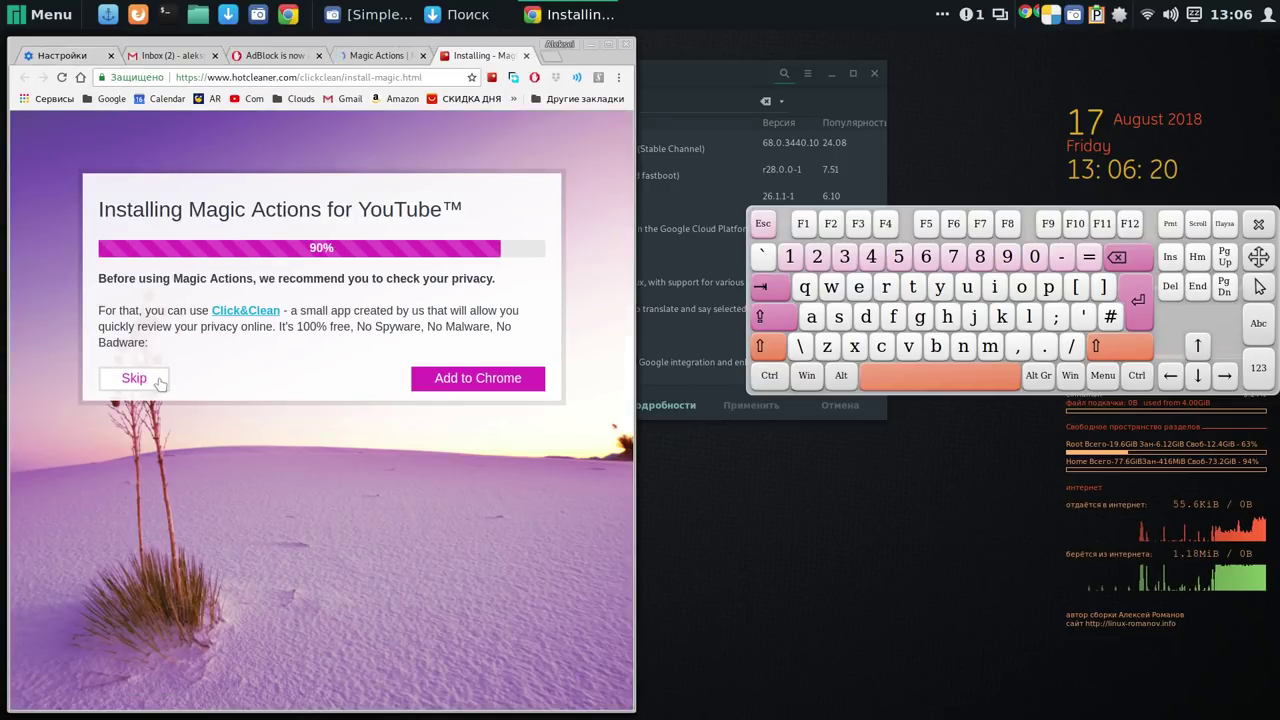
{"action": "left_click", "coordinate": [155, 385]}
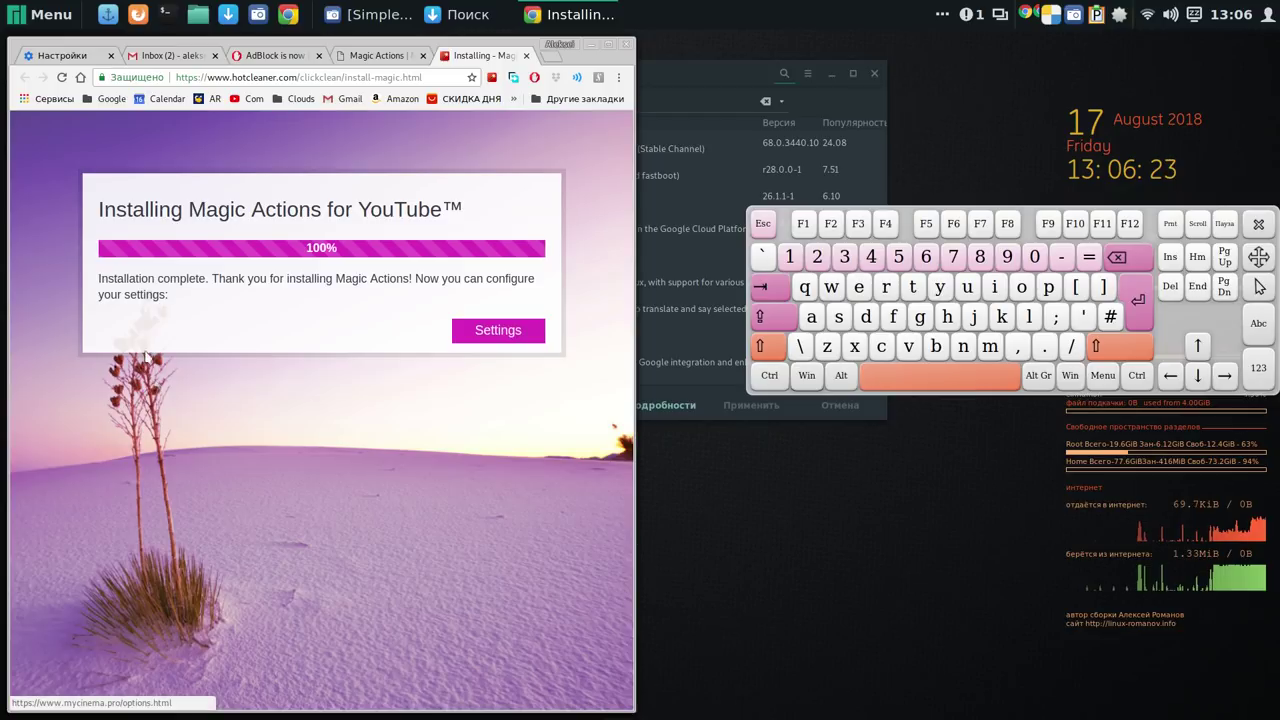
{"action": "left_click", "coordinate": [60, 57]}
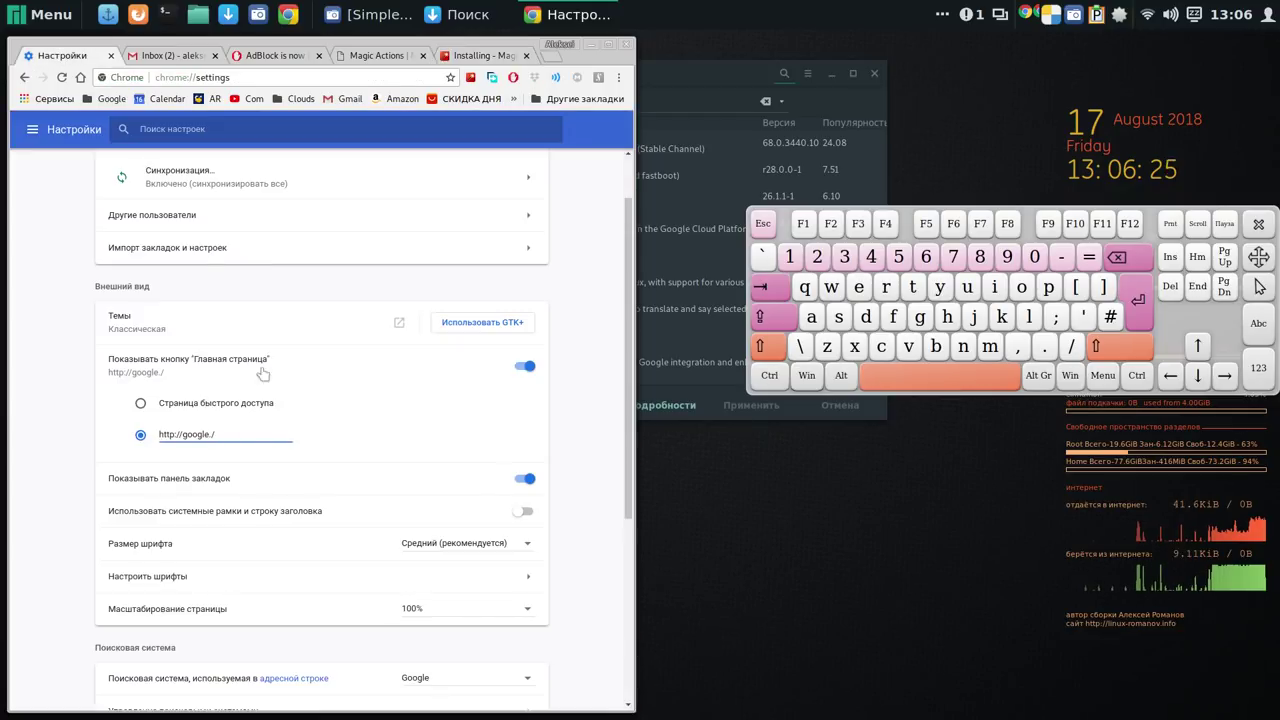
{"action": "left_click", "coordinate": [1124, 258]}
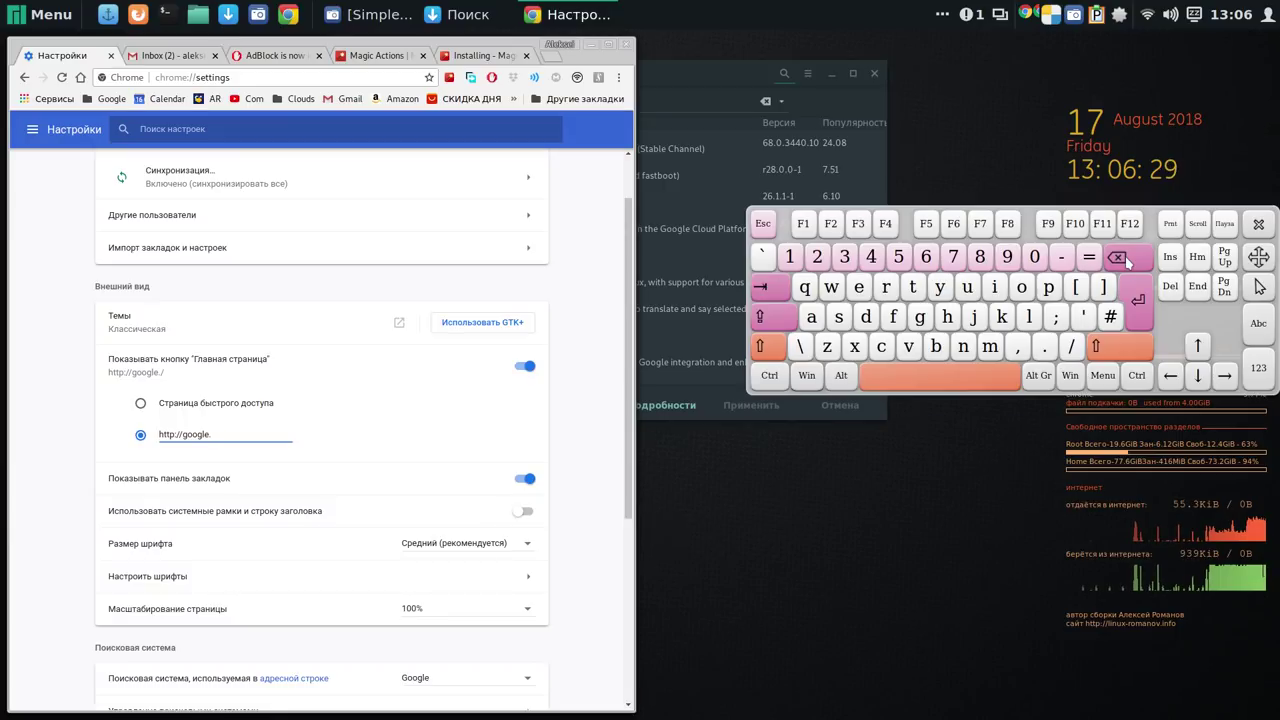
{"action": "left_click", "coordinate": [1124, 258]}
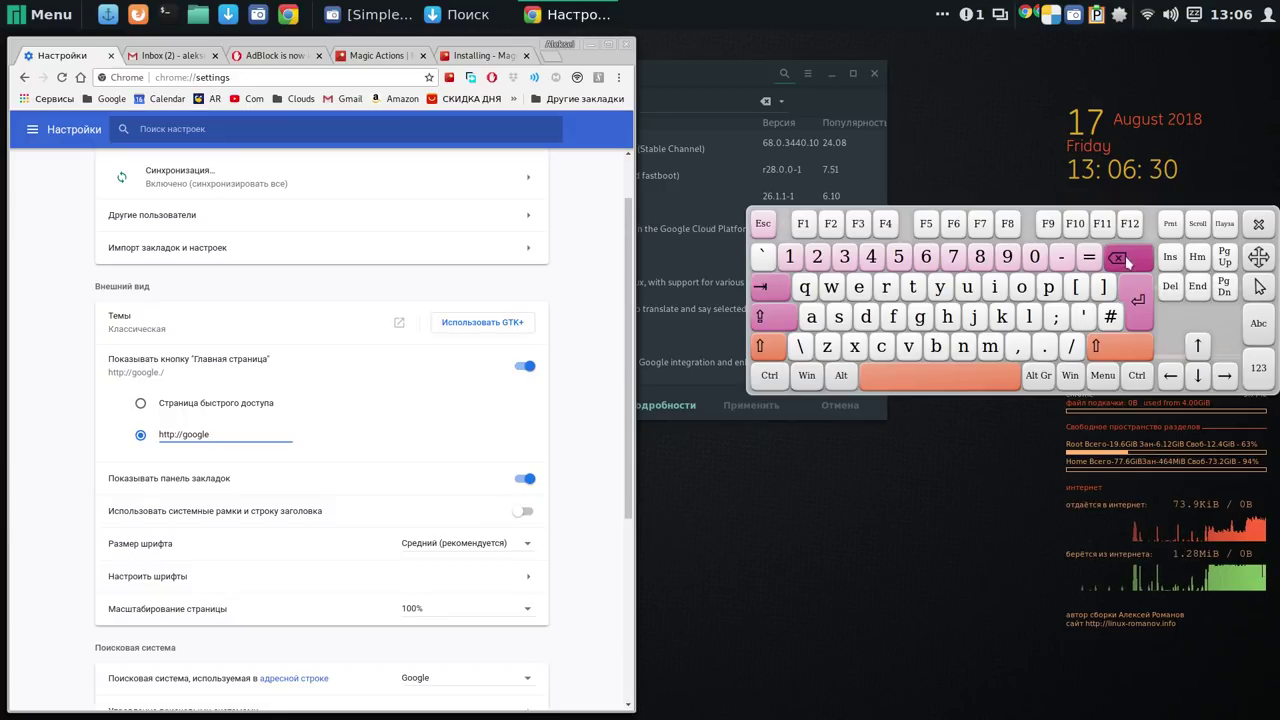
{"action": "left_click", "coordinate": [1045, 348]}
{"action": "left_click", "coordinate": [887, 288]}
{"action": "left_click", "coordinate": [967, 290]}
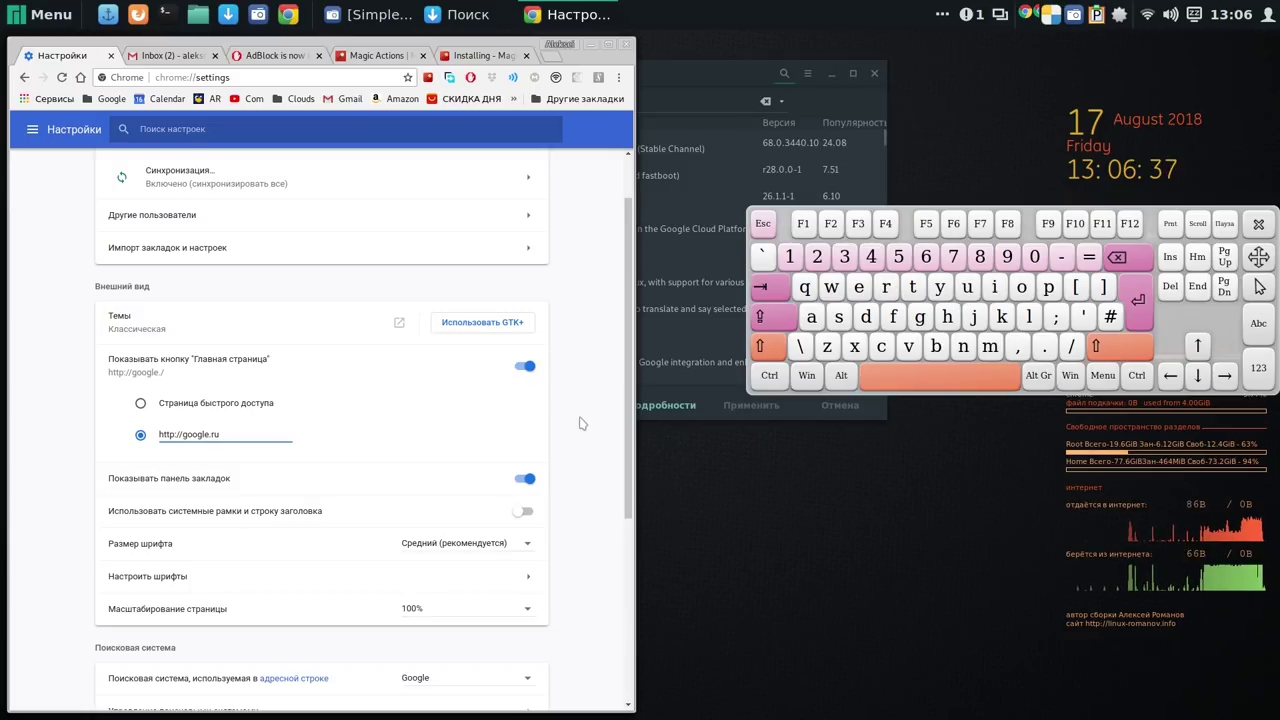
Set Chrome's default page zoom to 125% in the appearance settings.
{"action": "scroll", "coordinate": [548, 433], "scroll_direction": "down", "scroll_amount": 2}
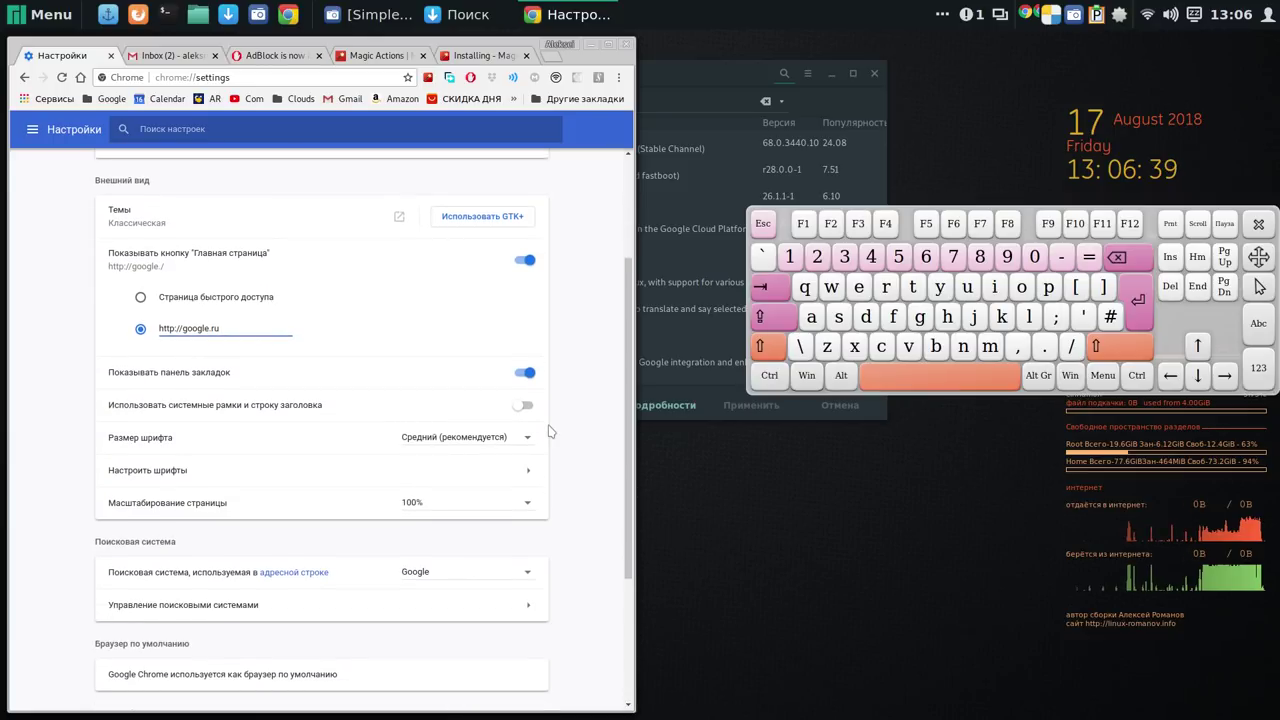
{"action": "scroll", "coordinate": [548, 431], "scroll_direction": "down", "scroll_amount": 2}
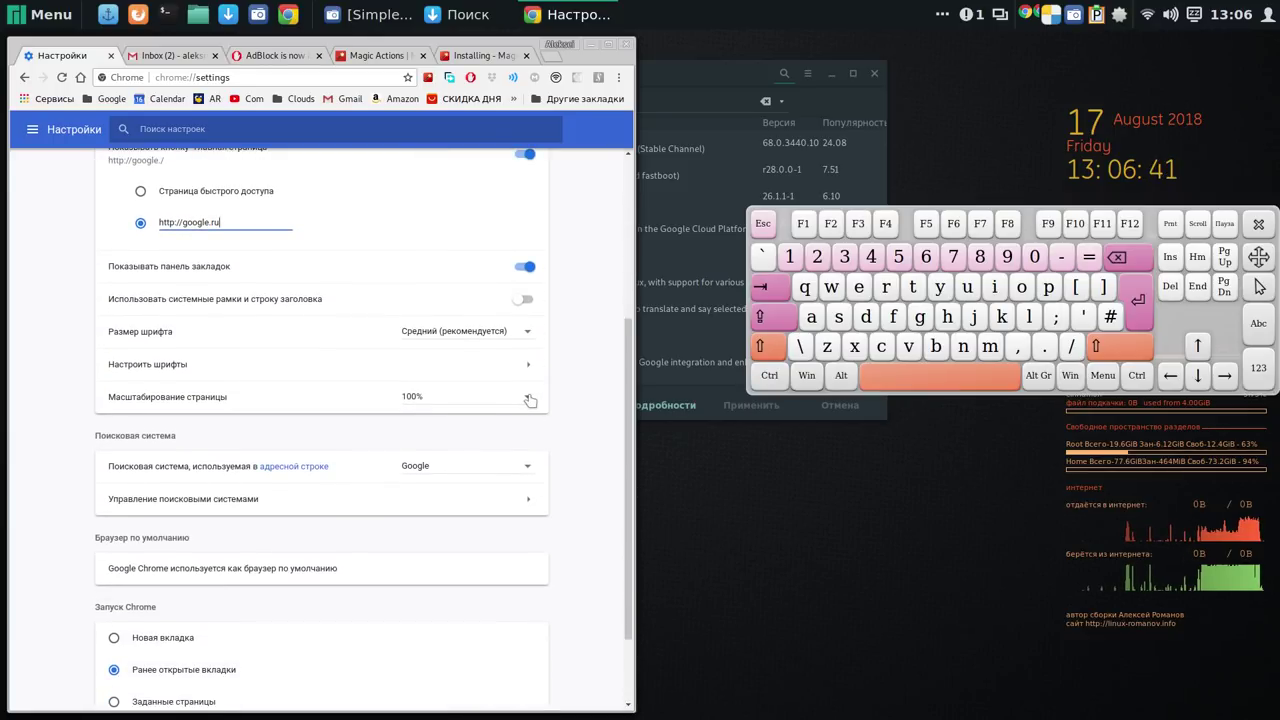
{"action": "left_click", "coordinate": [528, 398]}
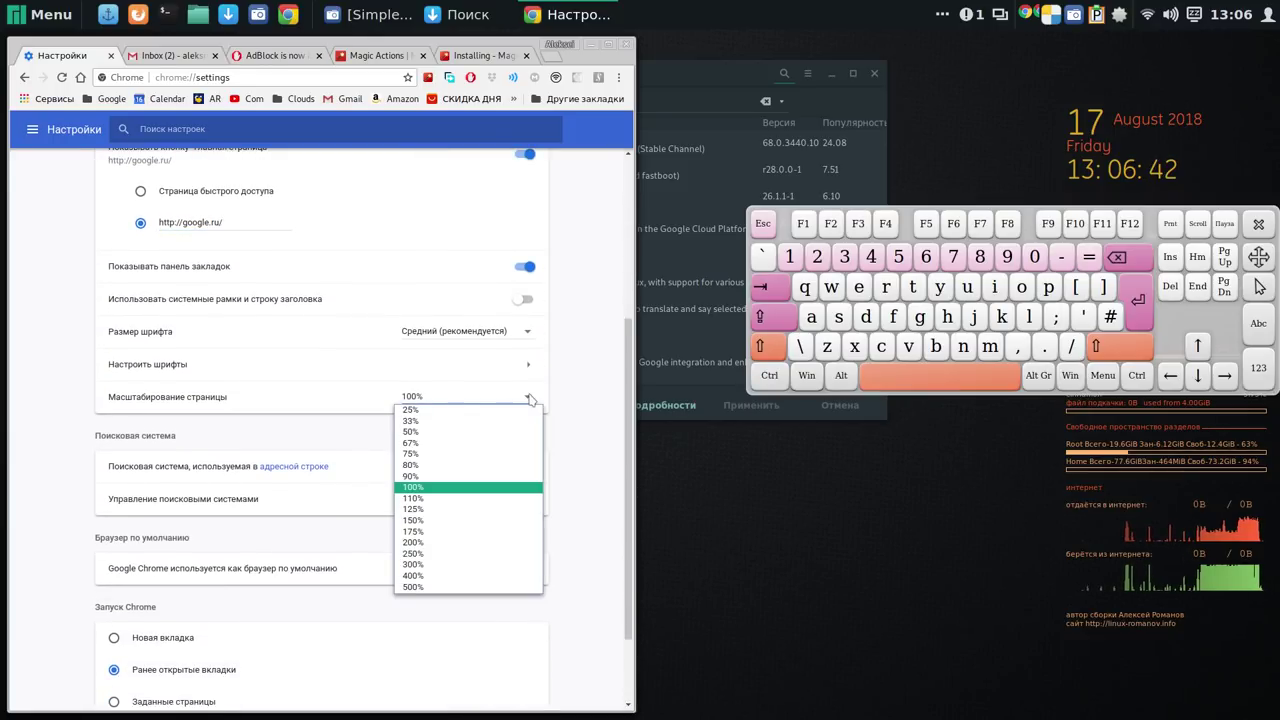
{"action": "left_click", "coordinate": [448, 511]}
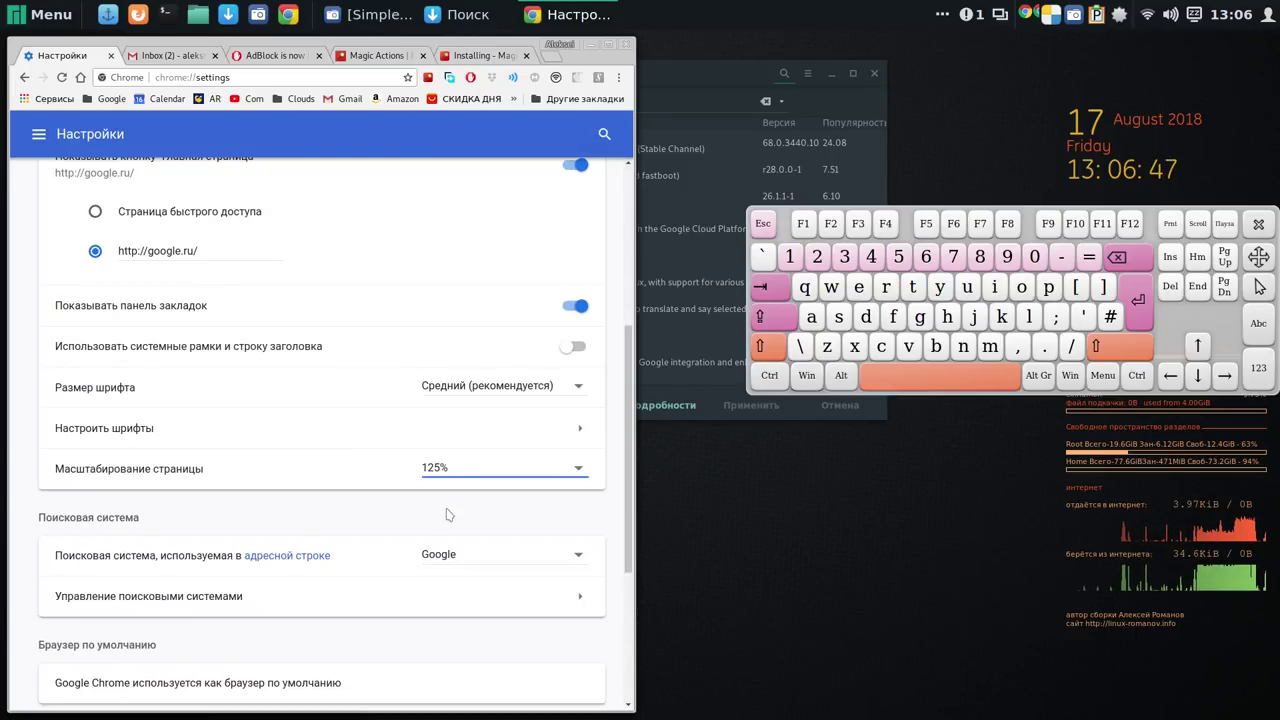
Review the remaining Chrome settings, and set the Auto HD quality to 1080p in the Magic Actions for YouTube options.
{"action": "scroll", "coordinate": [469, 441], "scroll_direction": "down", "scroll_amount": 5}
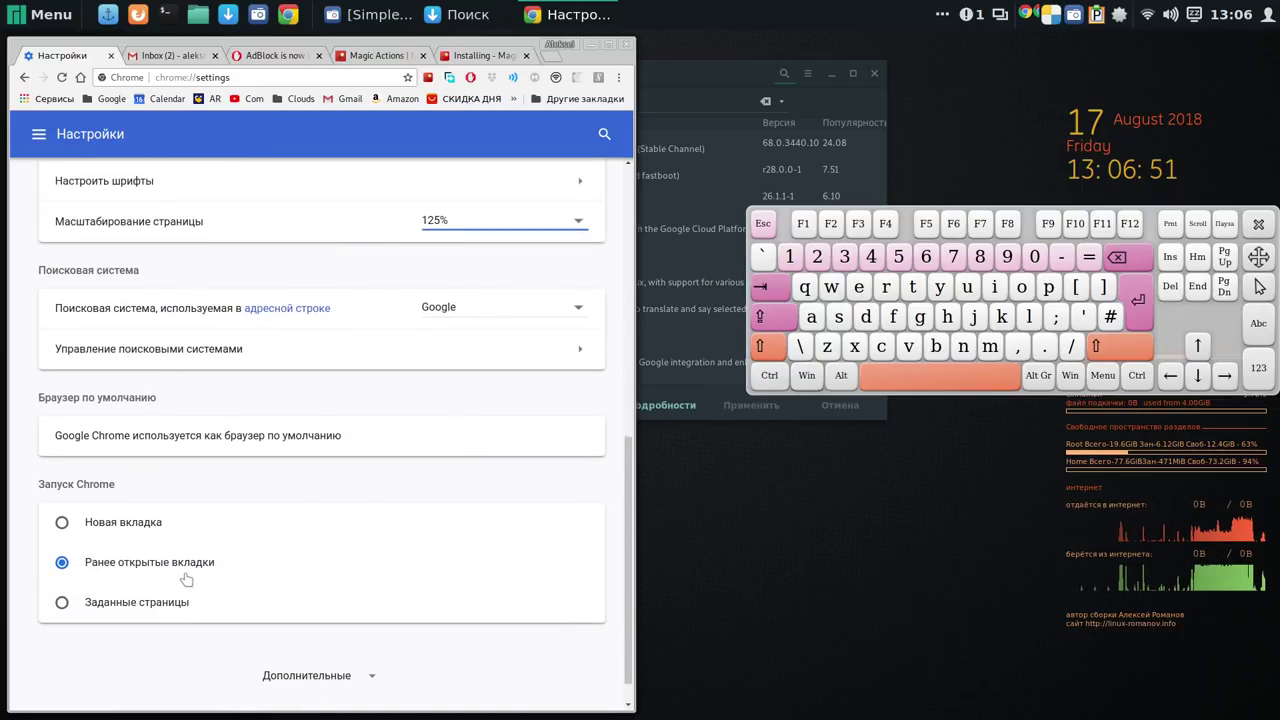
{"action": "scroll", "coordinate": [190, 563], "scroll_direction": "down", "scroll_amount": 1}
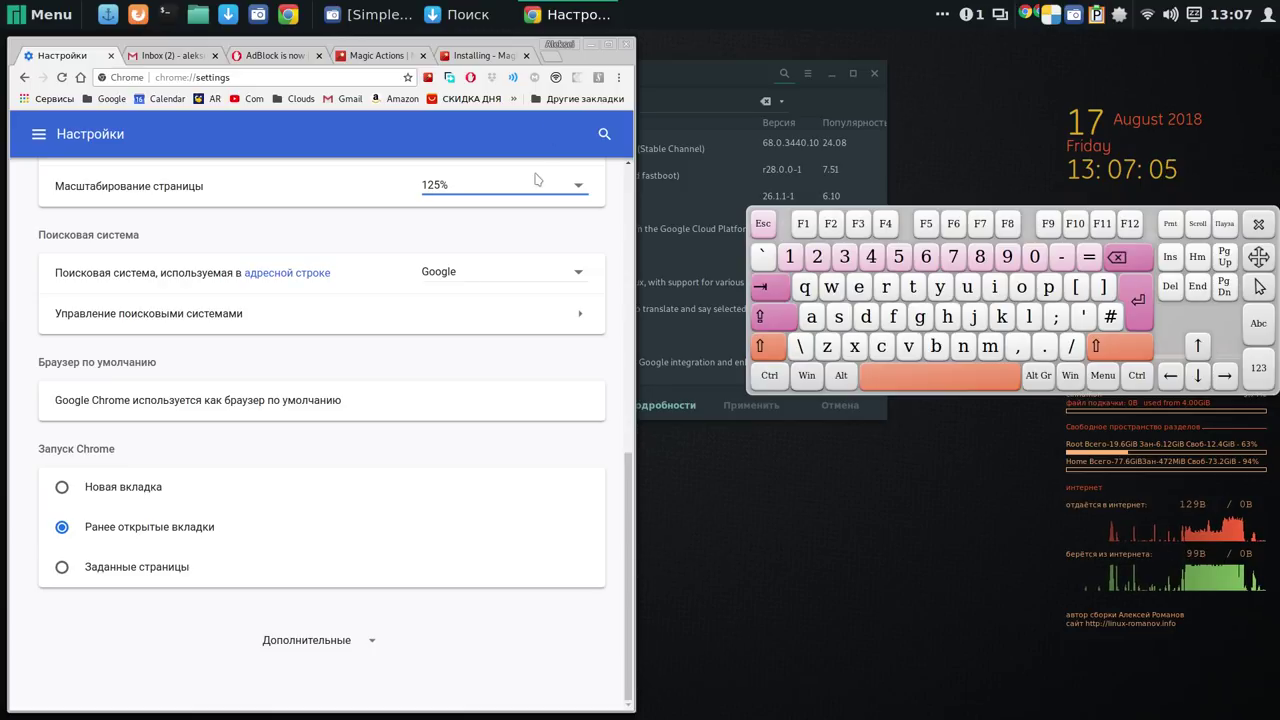
{"action": "left_click", "coordinate": [499, 58]}
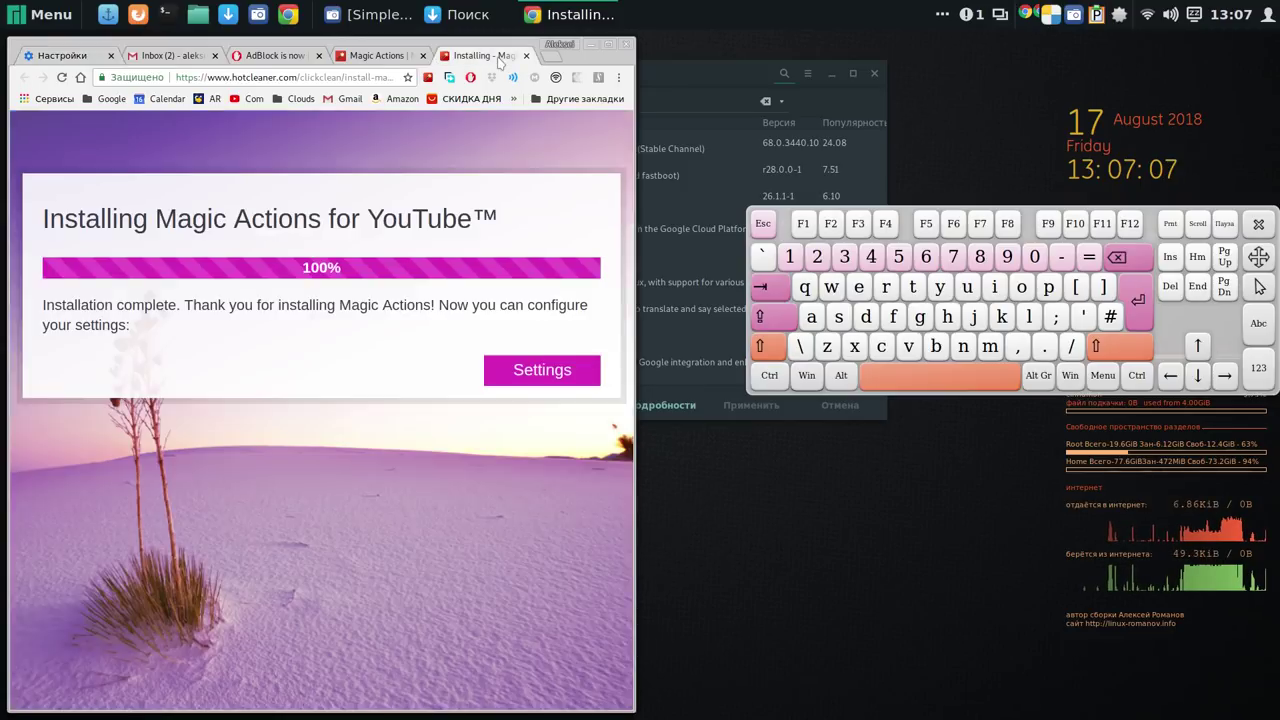
{"action": "left_click", "coordinate": [541, 368]}
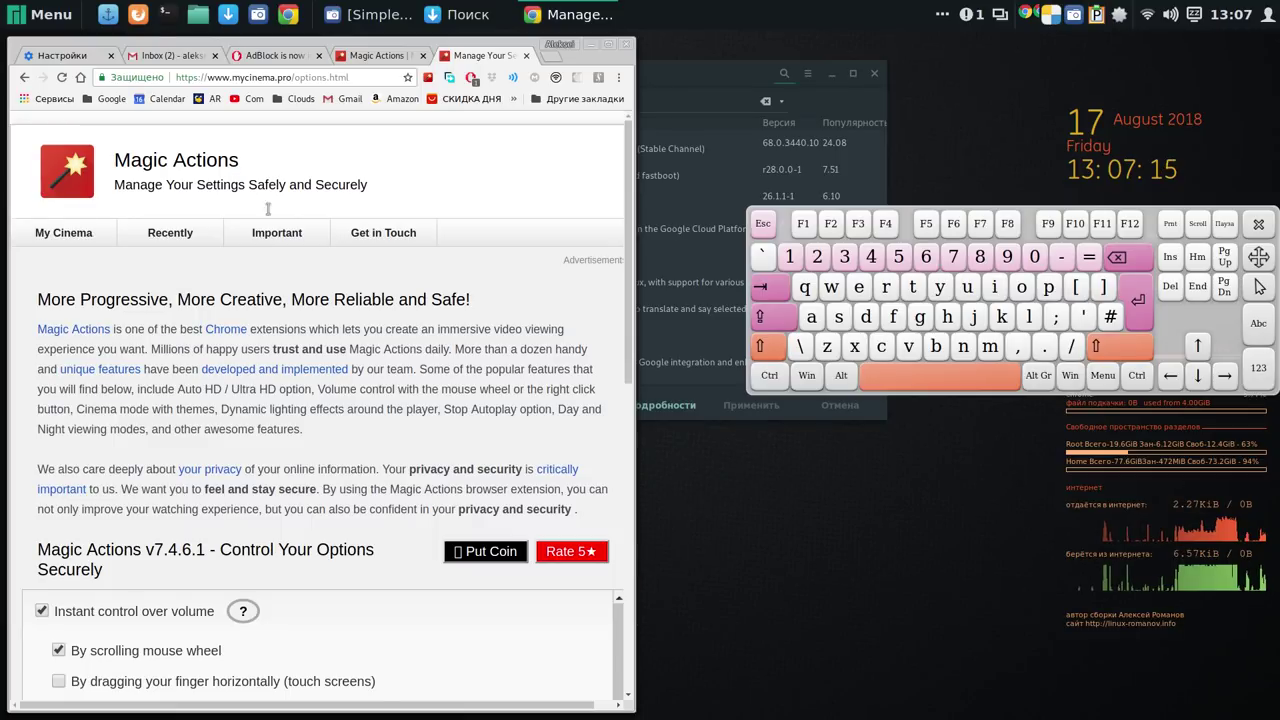
{"action": "scroll", "coordinate": [300, 290], "scroll_direction": "down", "scroll_amount": 5}
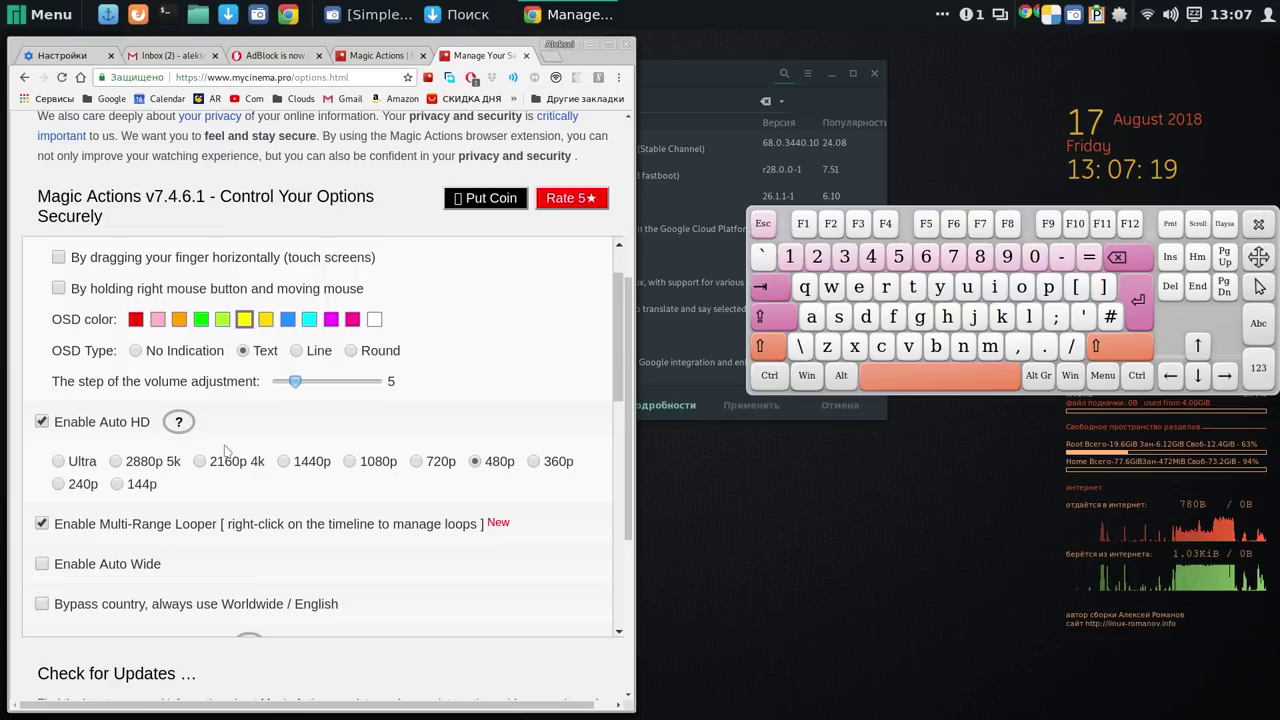
{"action": "left_click", "coordinate": [349, 461]}
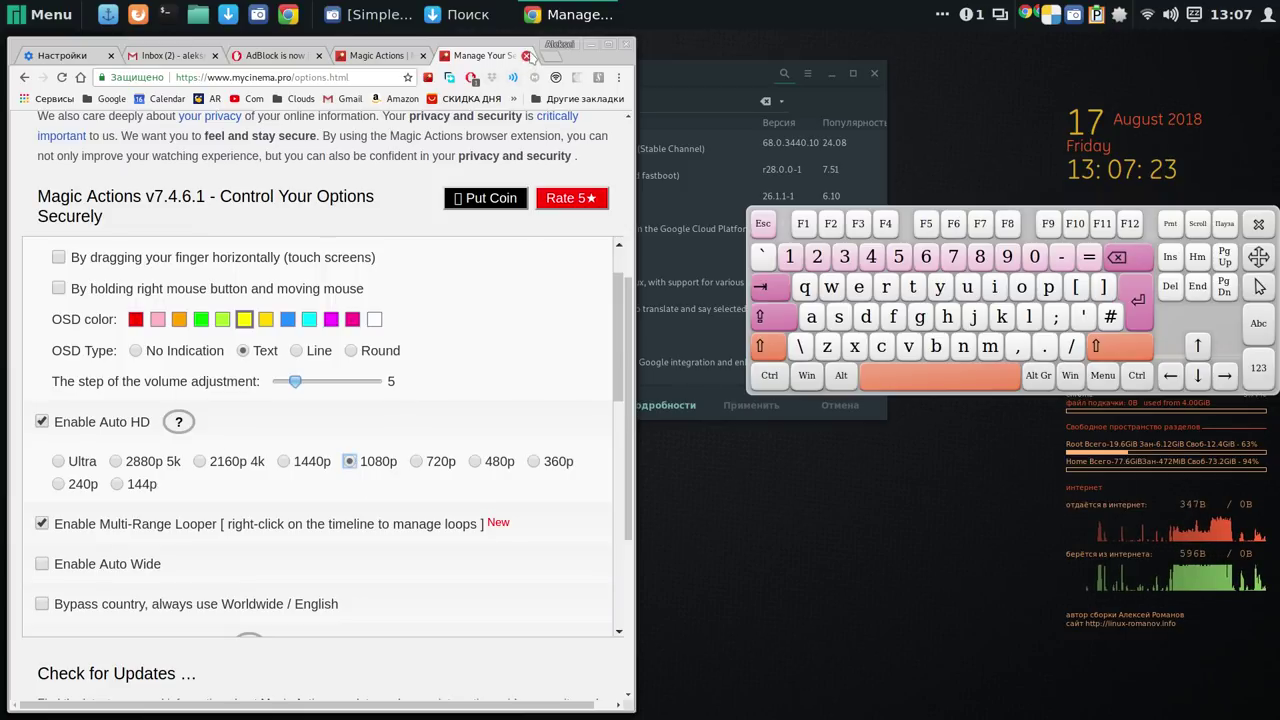
Close both Magic Actions tabs and the AdBlock tab, and dismiss the blank new message in Gmail.
{"action": "left_click", "coordinate": [526, 56]}
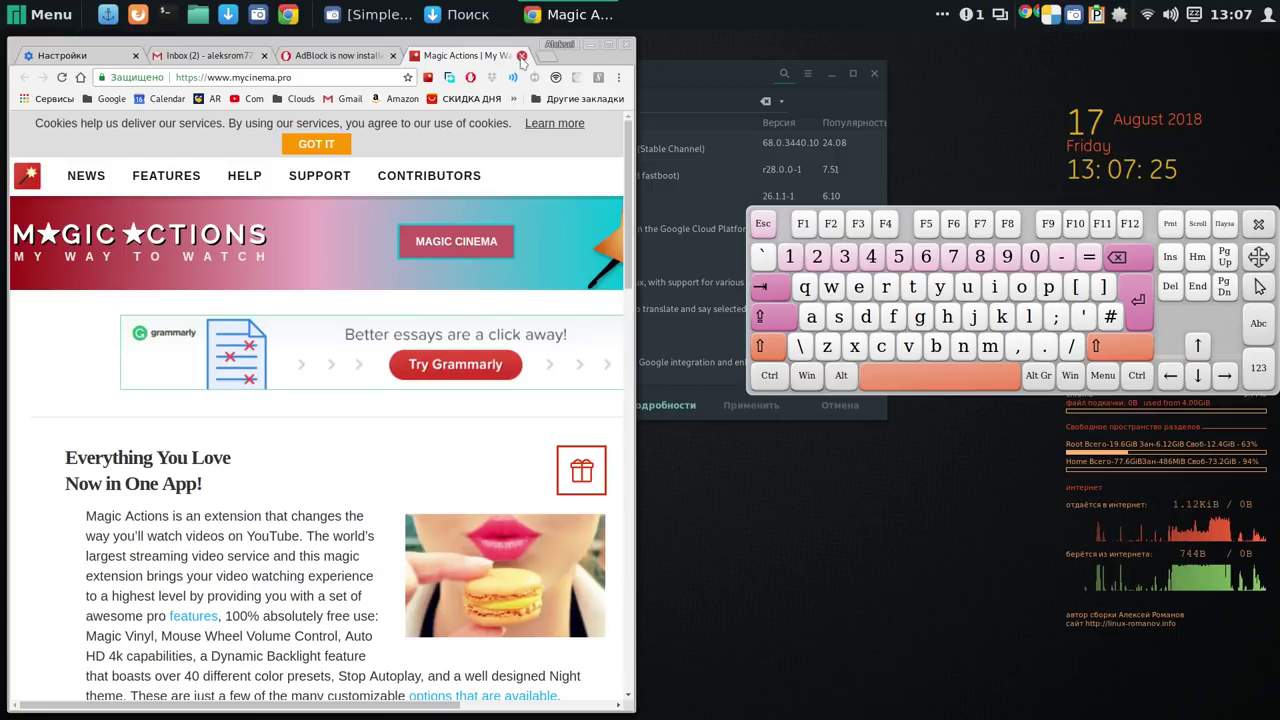
{"action": "left_click", "coordinate": [521, 56]}
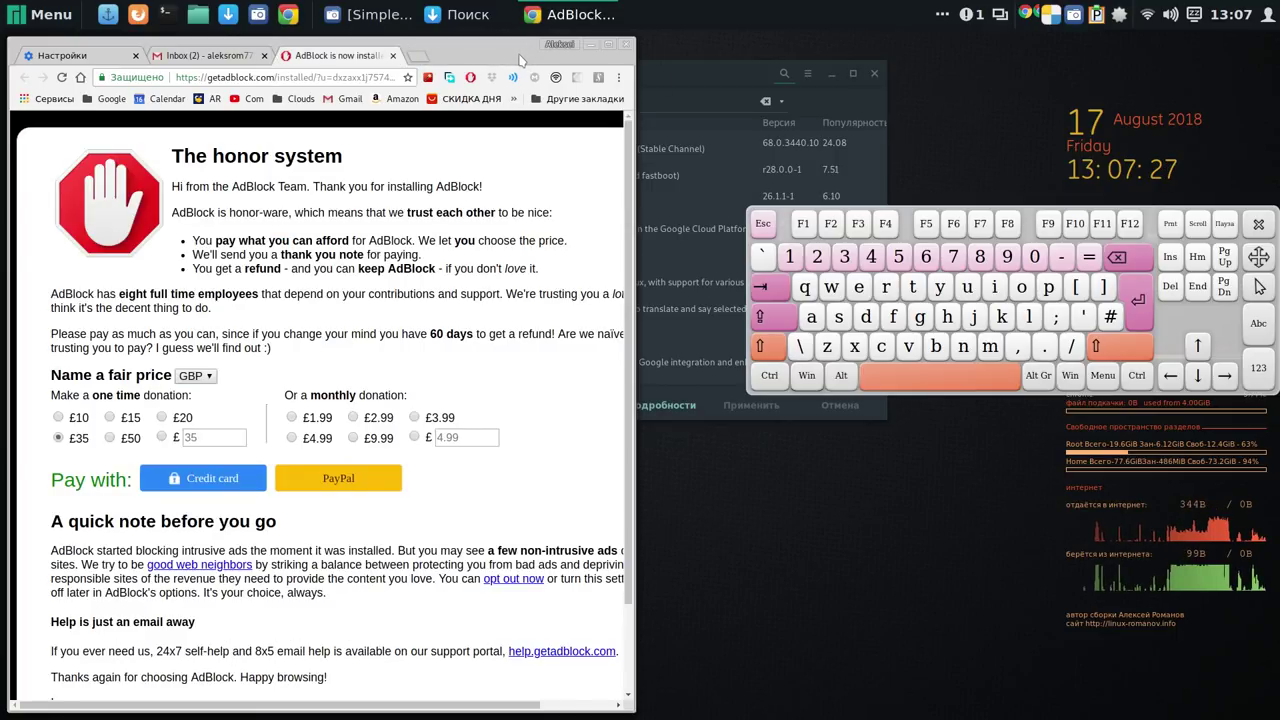
{"action": "left_click", "coordinate": [392, 55]}
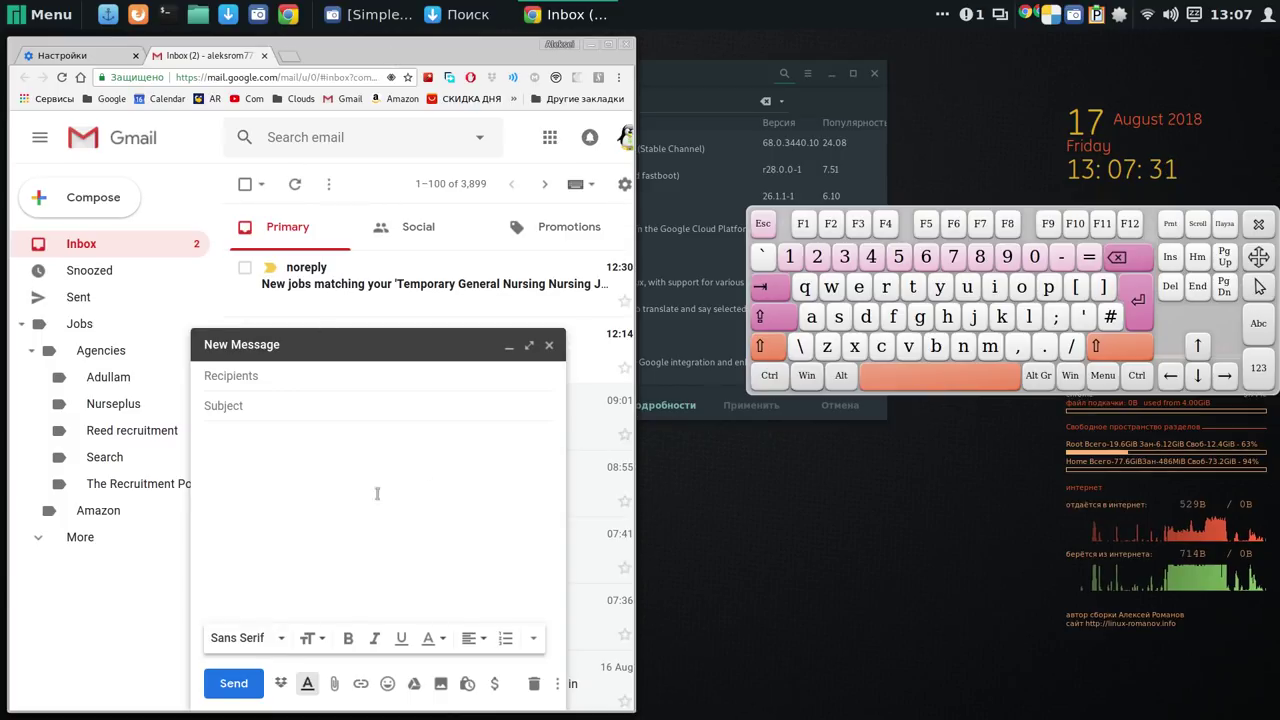
{"action": "left_click", "coordinate": [549, 347]}
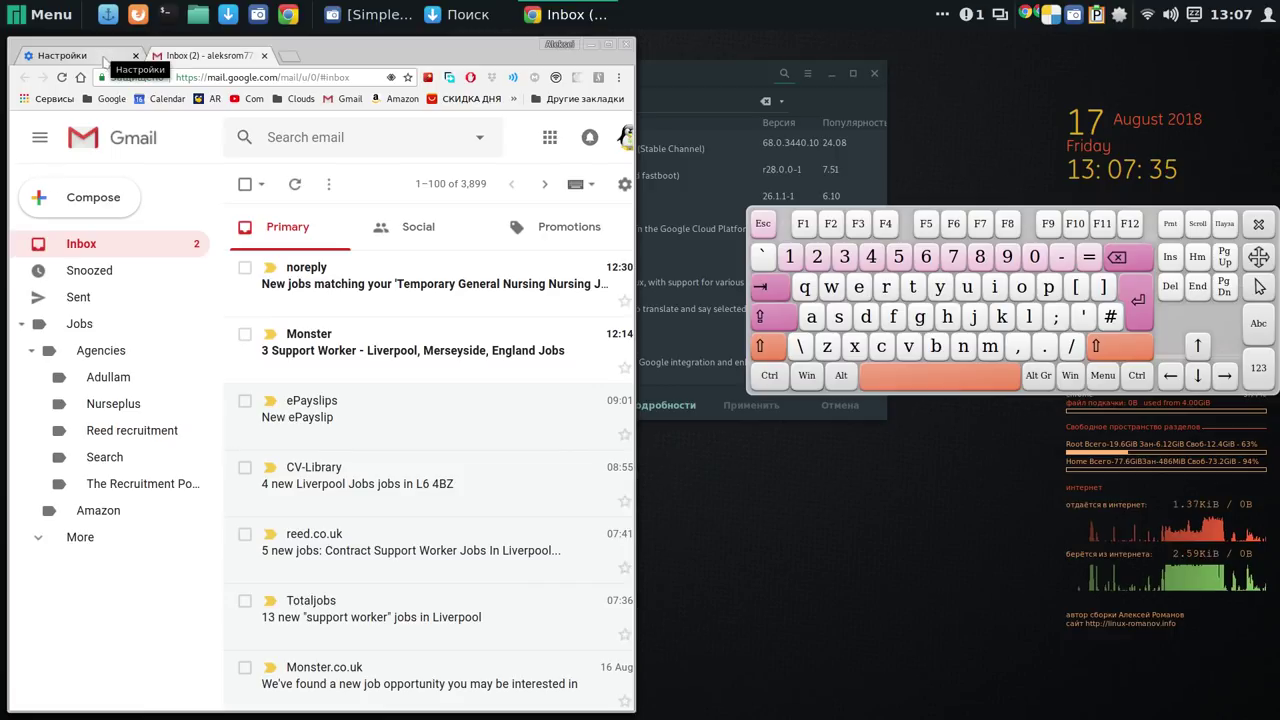
Load the home page in place of Gmail, close the settings tab and widen the Chrome window.
{"action": "left_click", "coordinate": [81, 78]}
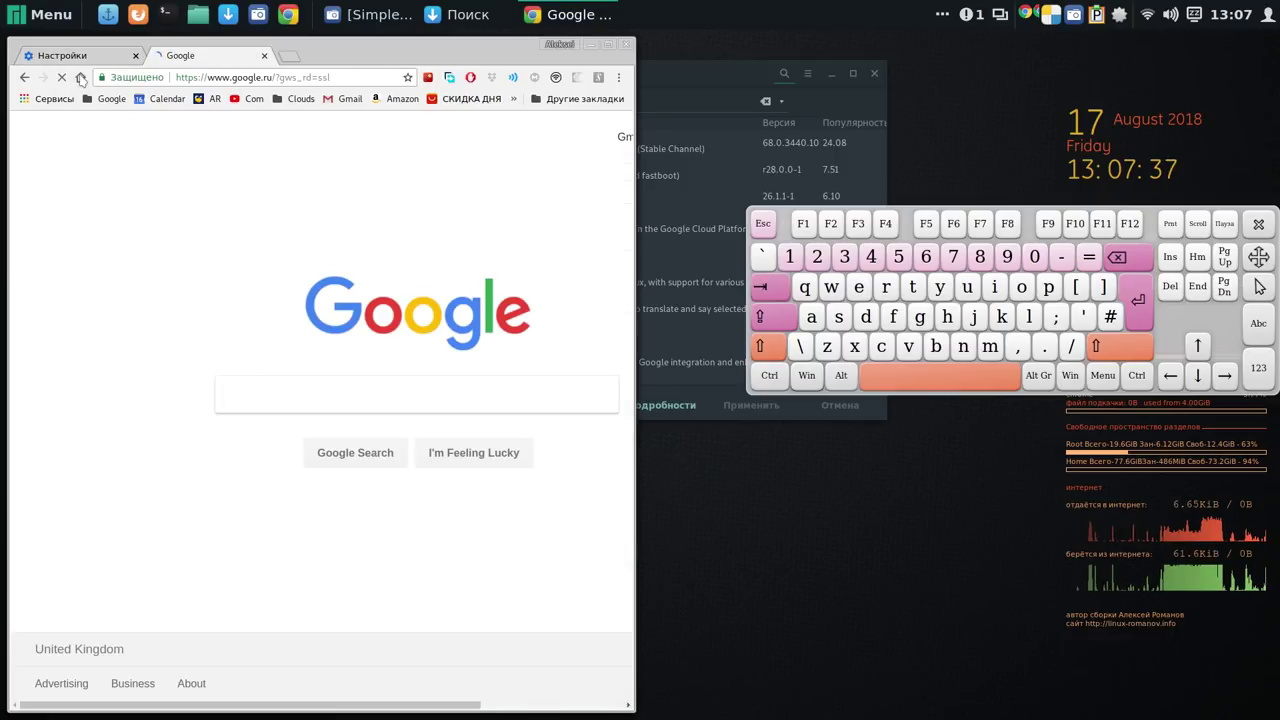
{"action": "left_click", "coordinate": [135, 56]}
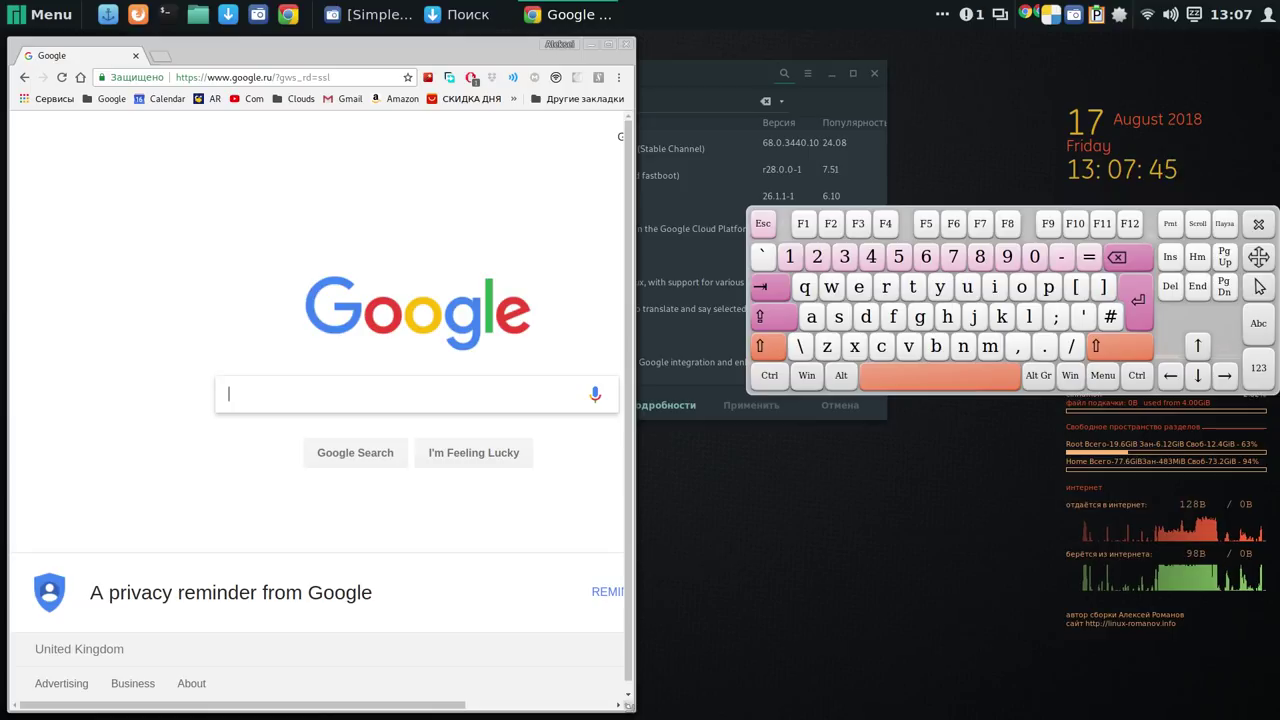
{"action": "left_click_drag", "start_coordinate": [631, 709], "coordinate": [908, 628]}
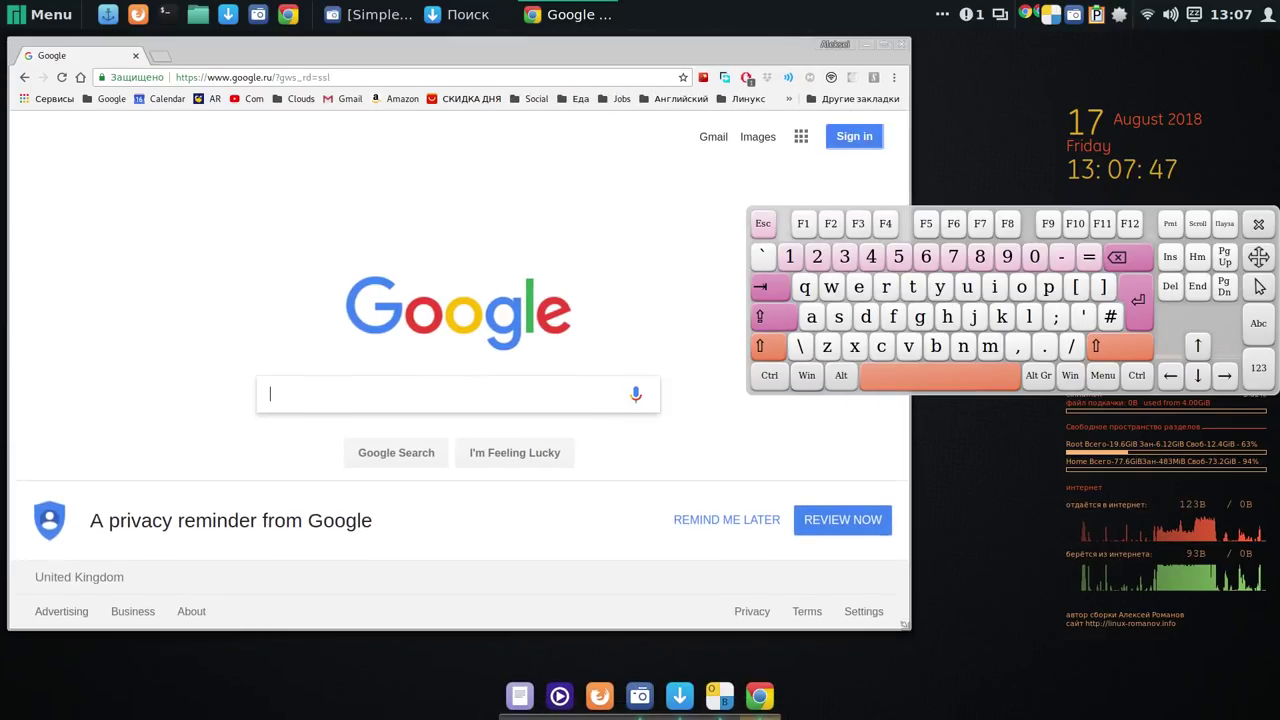
Go through Google's privacy reminder to its end and agree to it.
{"action": "left_click", "coordinate": [837, 520]}
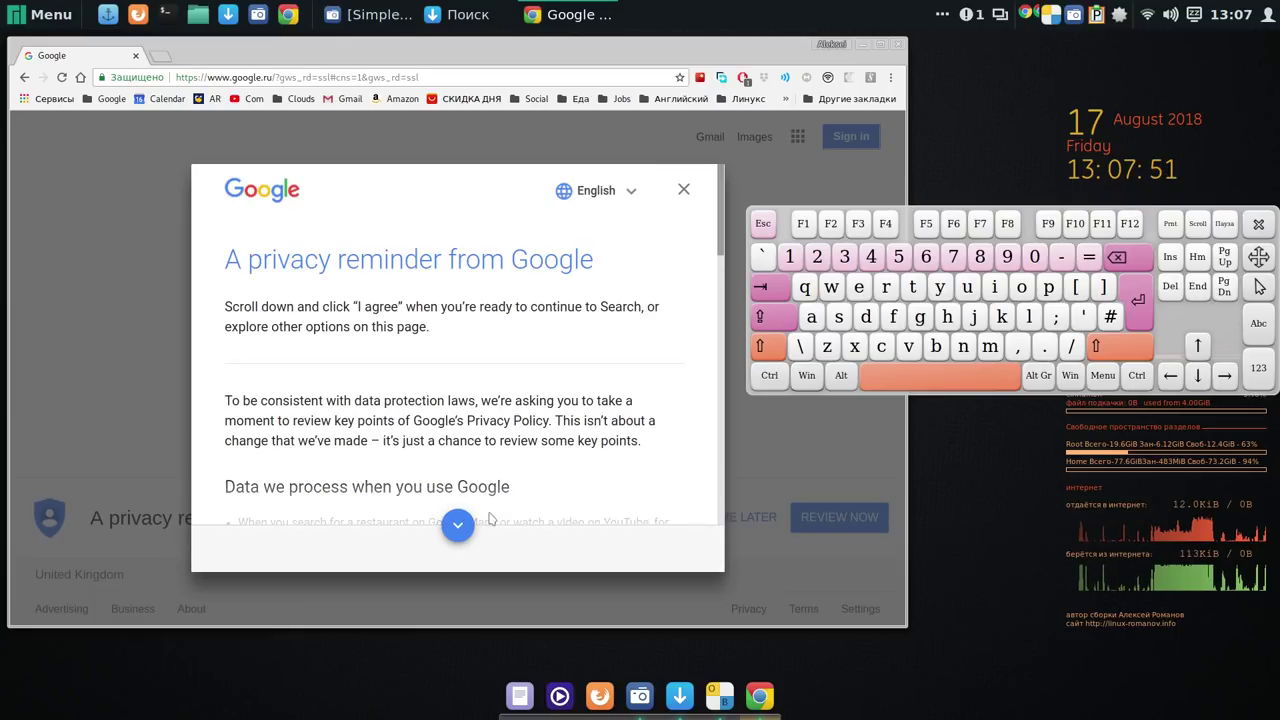
{"action": "left_click", "coordinate": [457, 528]}
{"action": "left_click", "coordinate": [457, 528]}
{"action": "left_click", "coordinate": [457, 528]}
{"action": "left_click", "coordinate": [457, 528]}
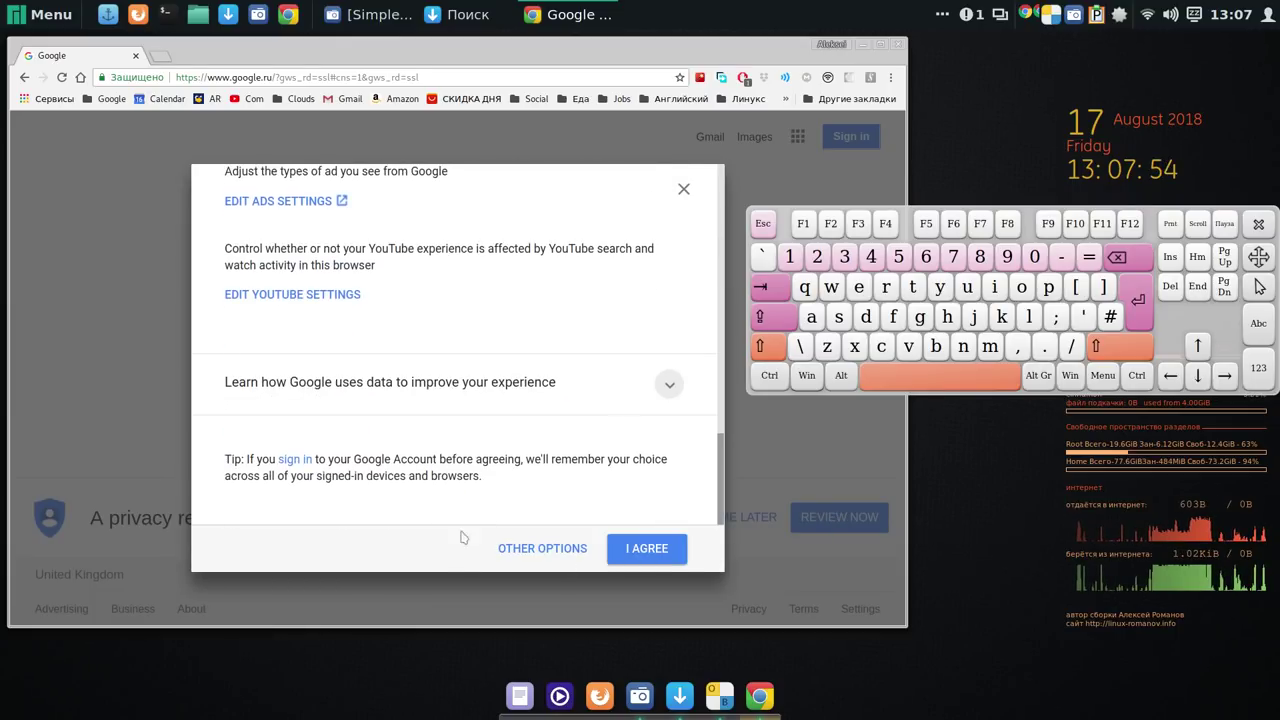
{"action": "left_click", "coordinate": [659, 552]}
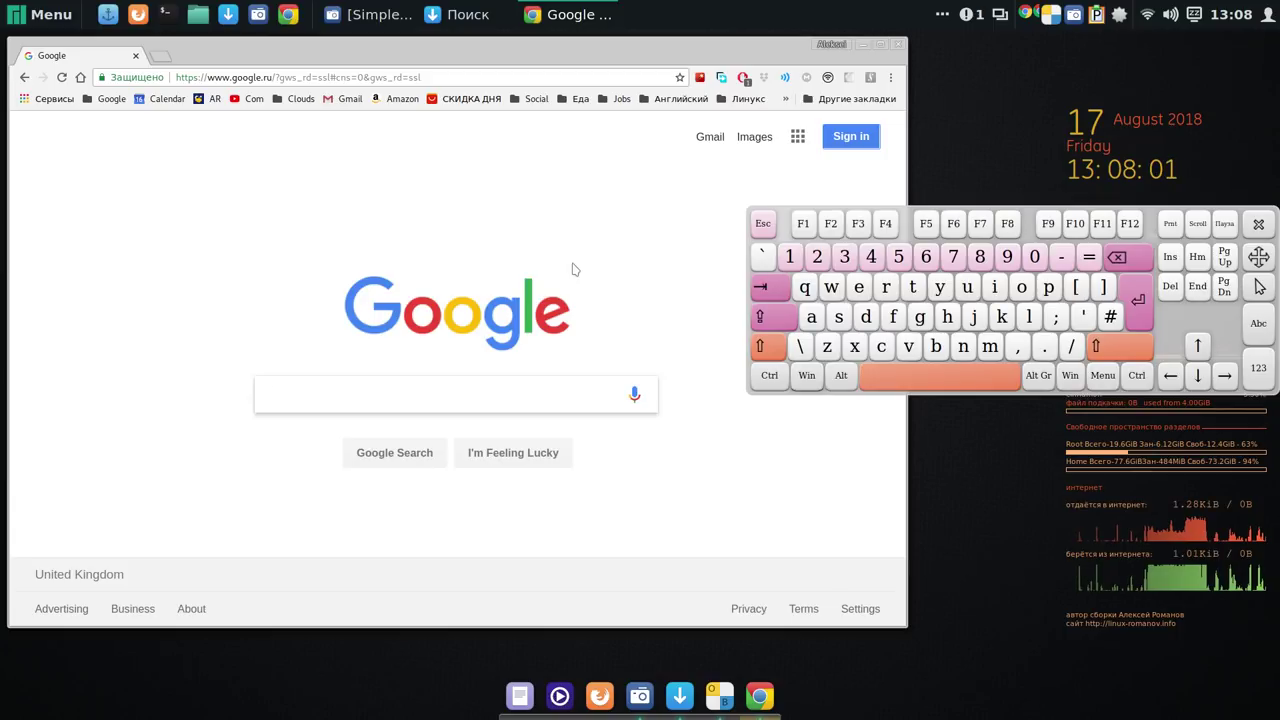
Sign in to the Google account from the home page and close the Chrome window.
{"action": "left_click", "coordinate": [852, 142]}
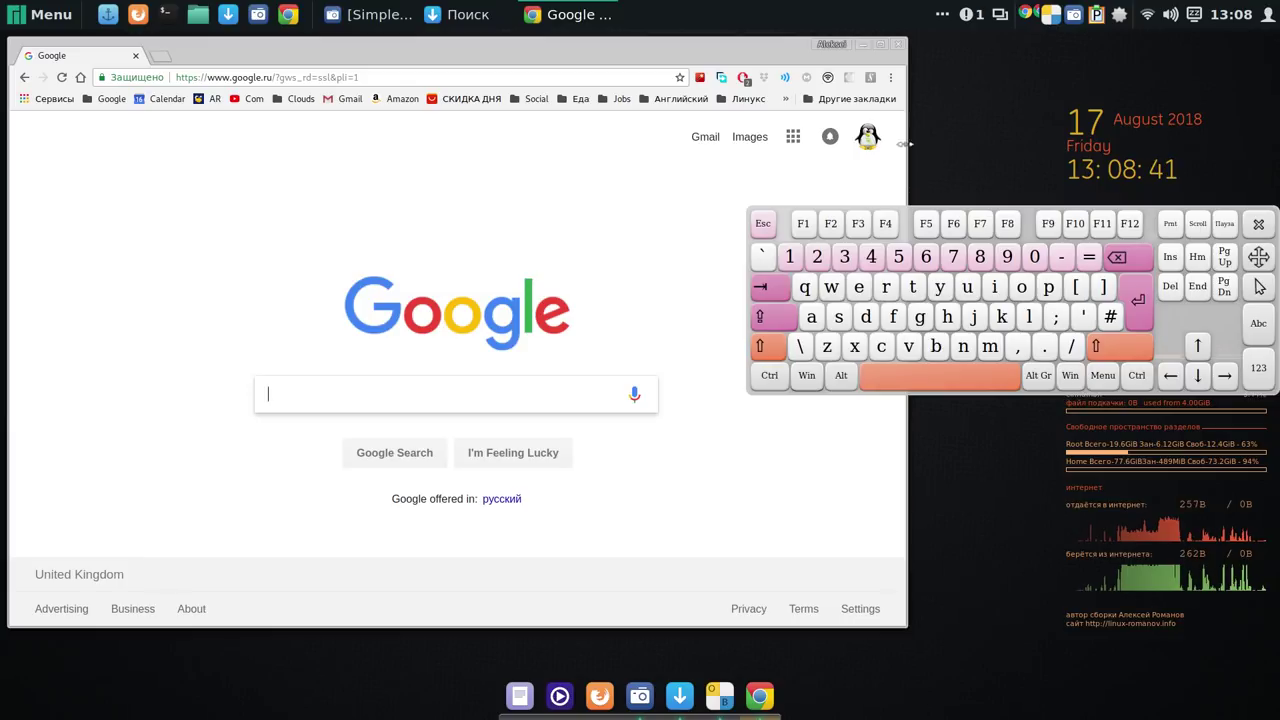
{"action": "left_click", "coordinate": [898, 46]}
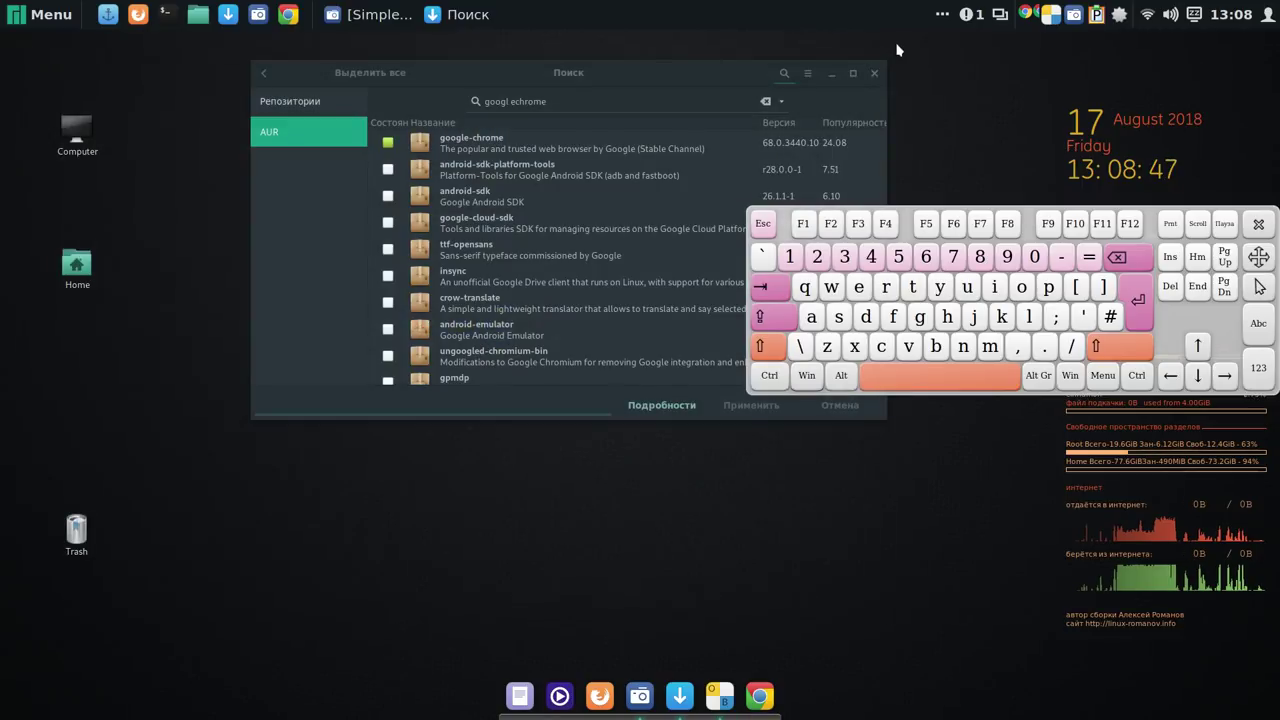
Replace the AUR search term in the package manager with "dropbox" using the on-screen keyboard.
{"action": "left_click", "coordinate": [765, 103]}
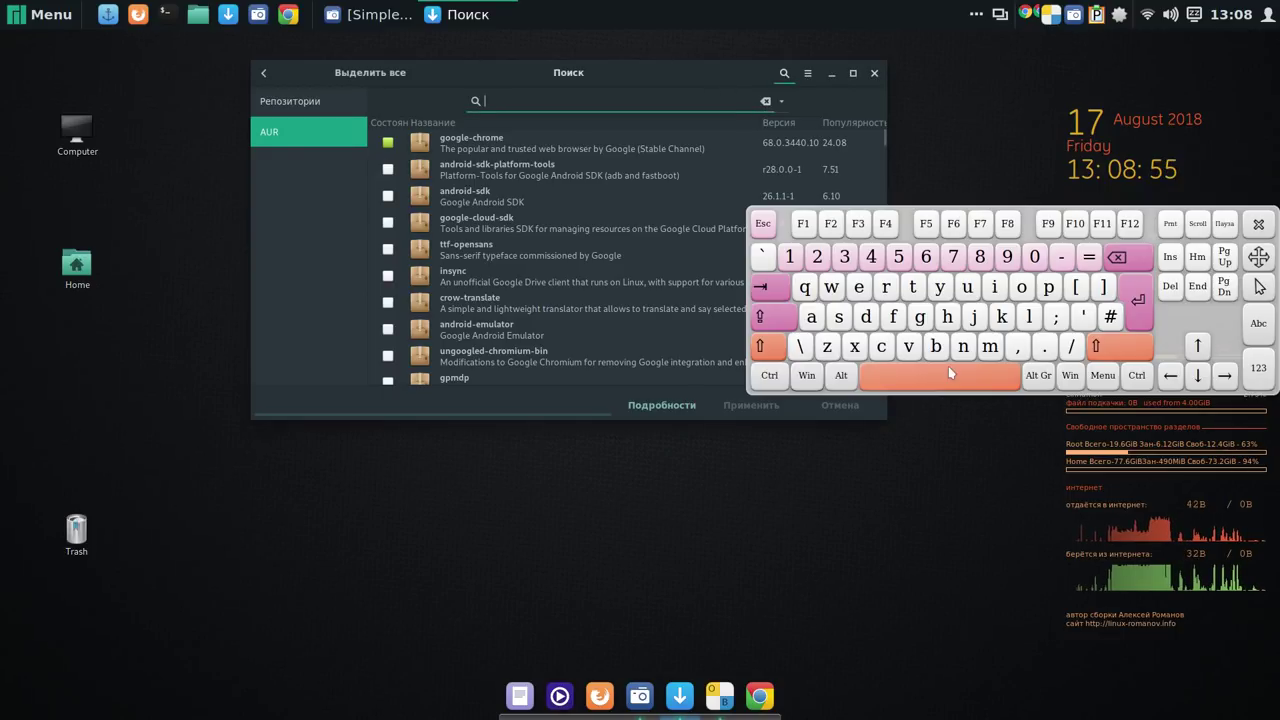
{"action": "left_click", "coordinate": [866, 316]}
{"action": "left_click", "coordinate": [886, 288]}
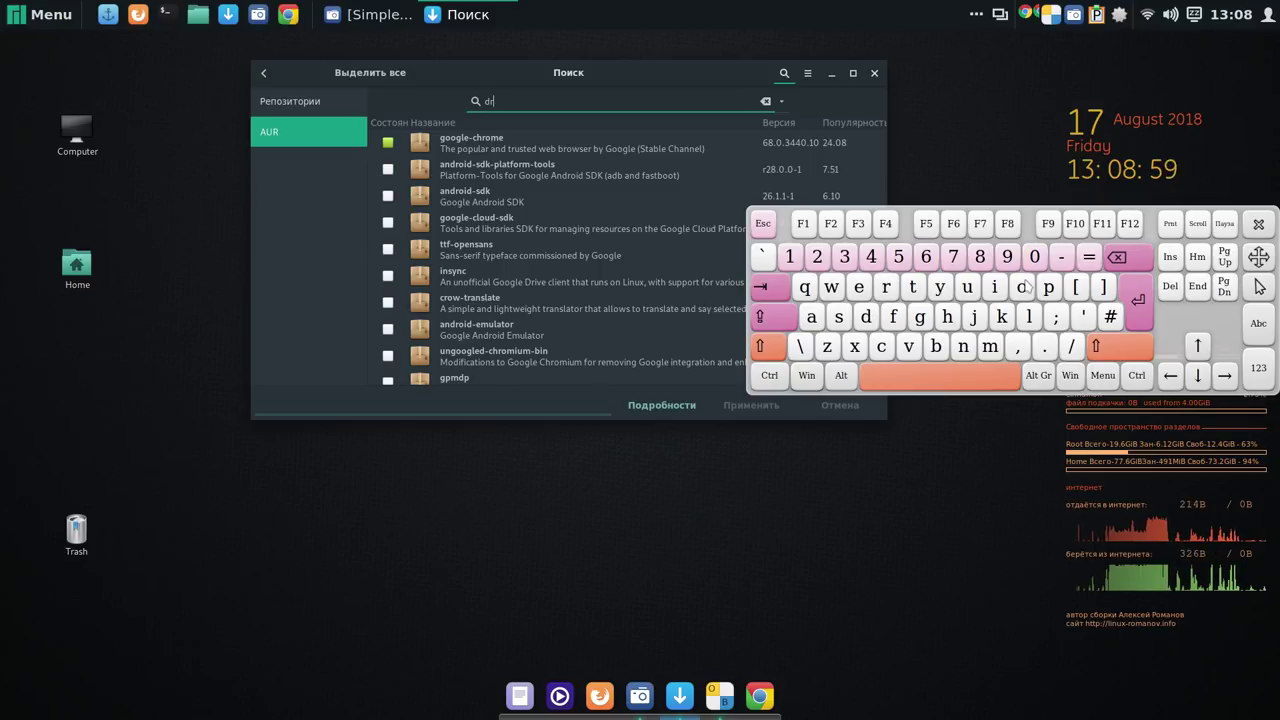
{"action": "left_click", "coordinate": [1022, 288]}
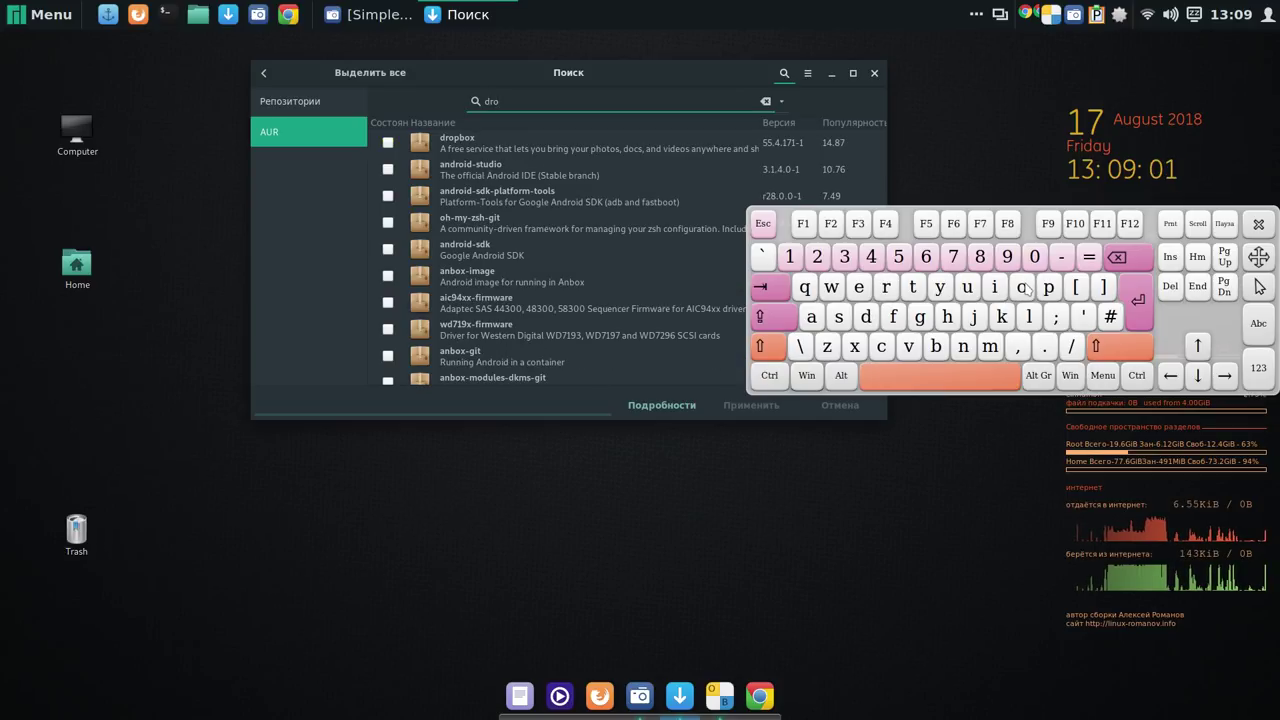
{"action": "left_click", "coordinate": [1047, 294]}
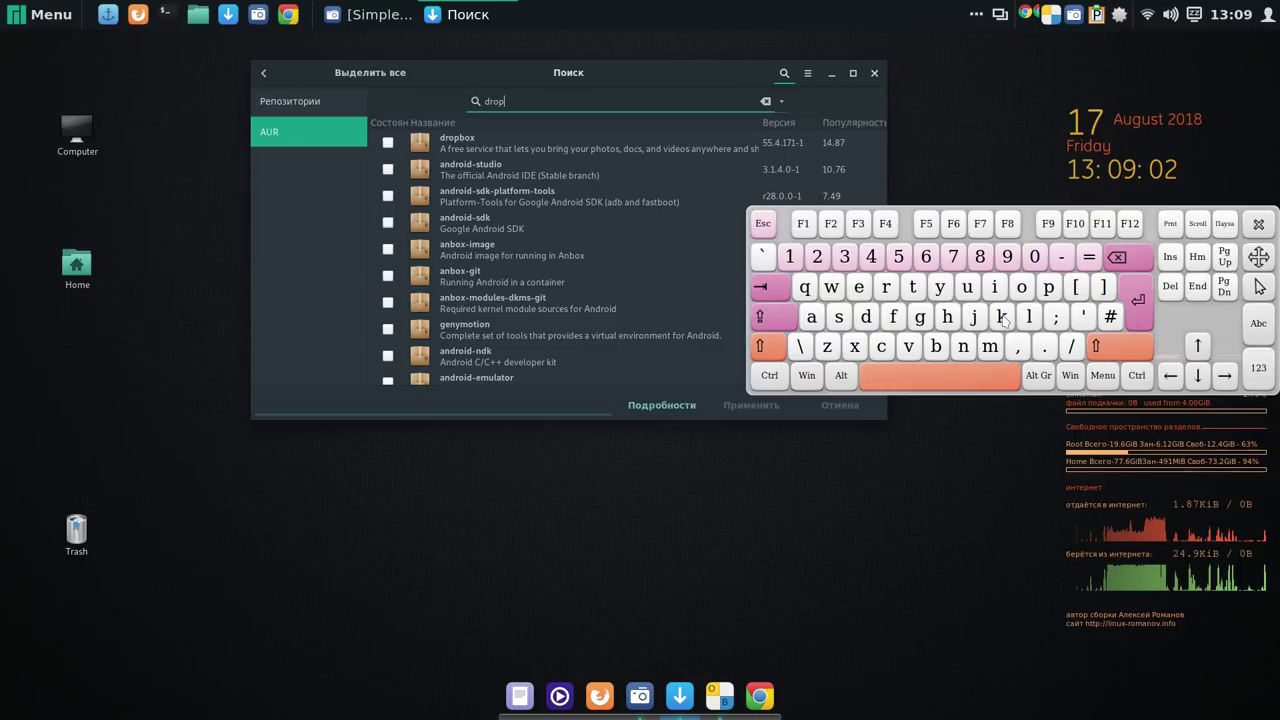
{"action": "left_click", "coordinate": [942, 346]}
{"action": "left_click", "coordinate": [1022, 288]}
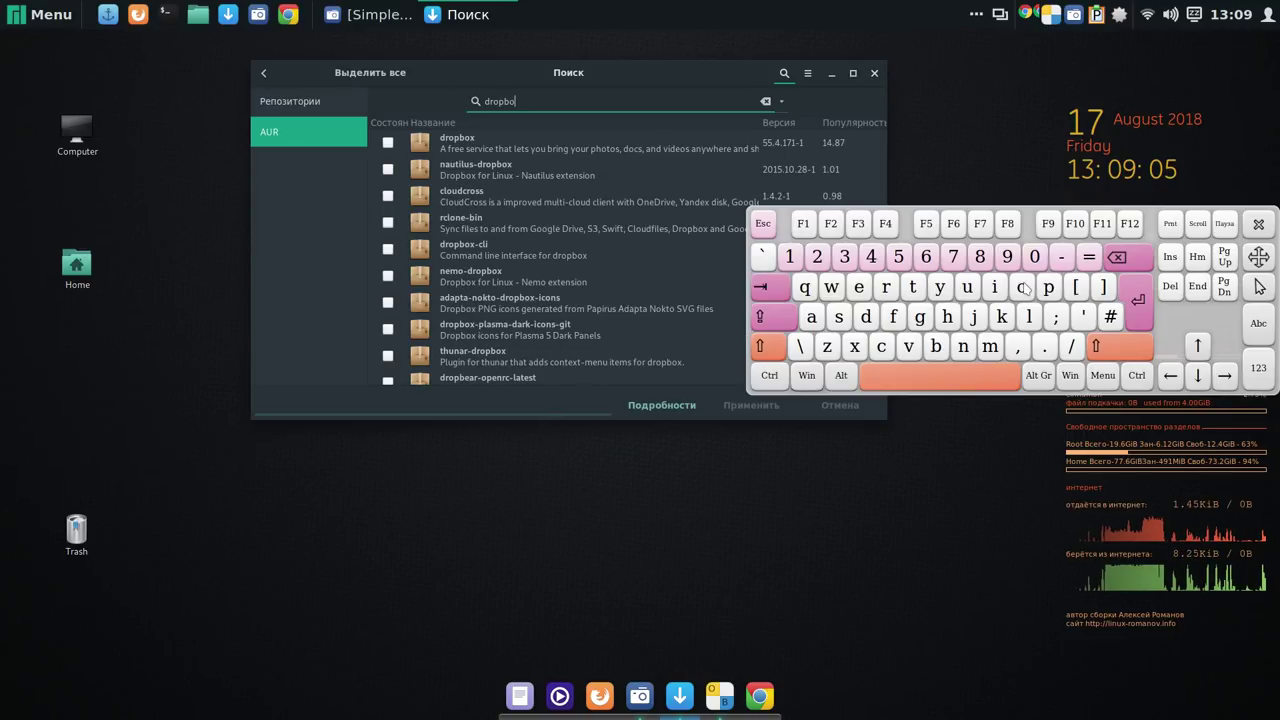
{"action": "left_click", "coordinate": [856, 348]}
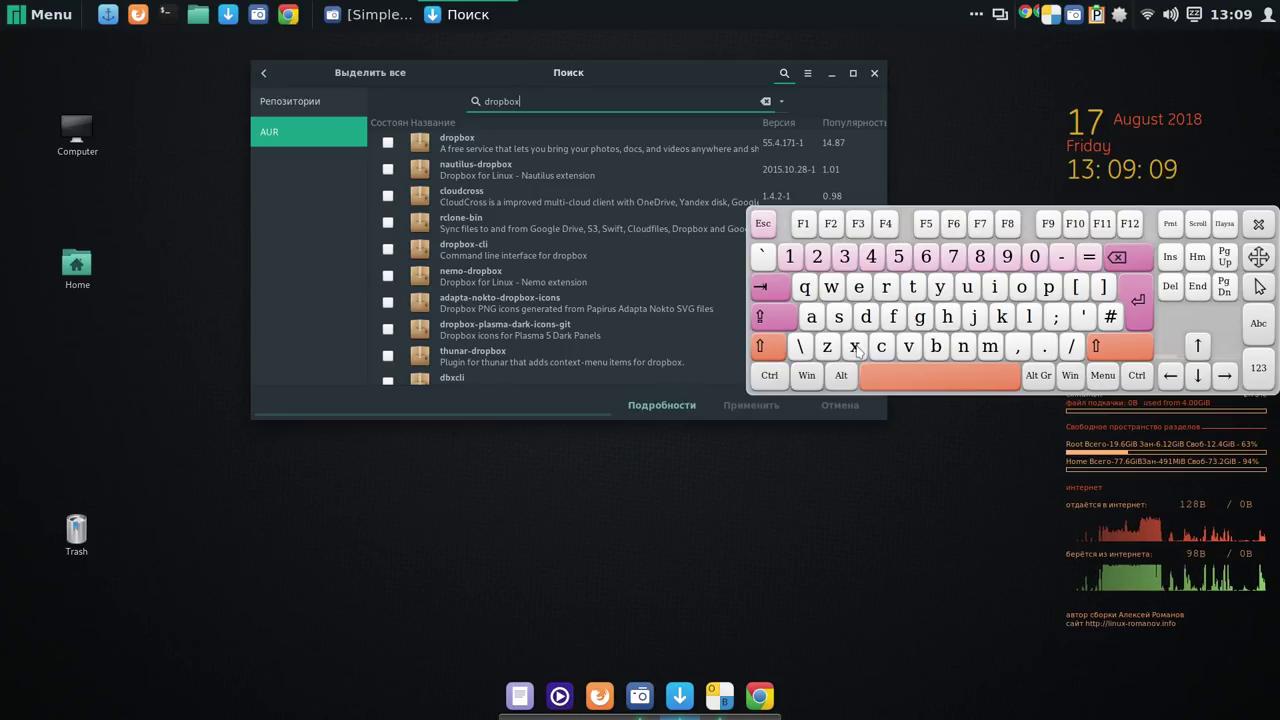
Mark the dropbox package for installation, apply the transaction and confirm its summary to start the build.
{"action": "left_click", "coordinate": [389, 143]}
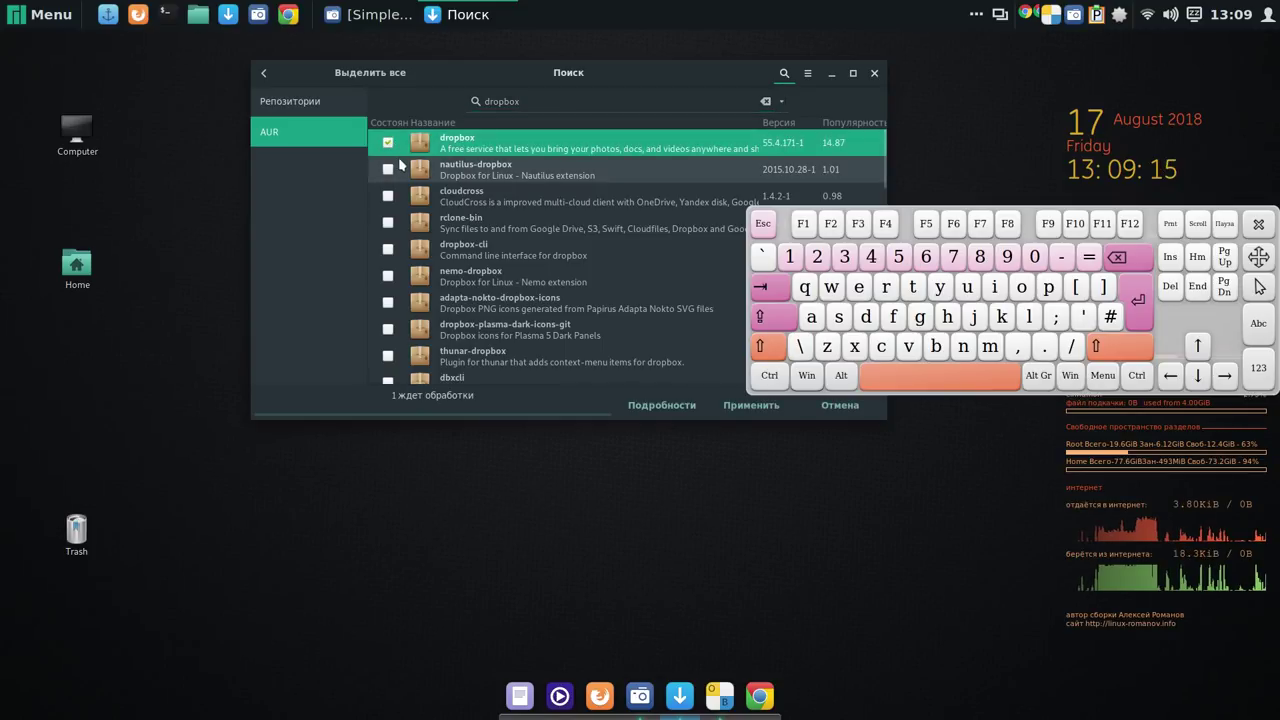
{"action": "left_click_drag", "start_coordinate": [698, 73], "coordinate": [551, 97]}
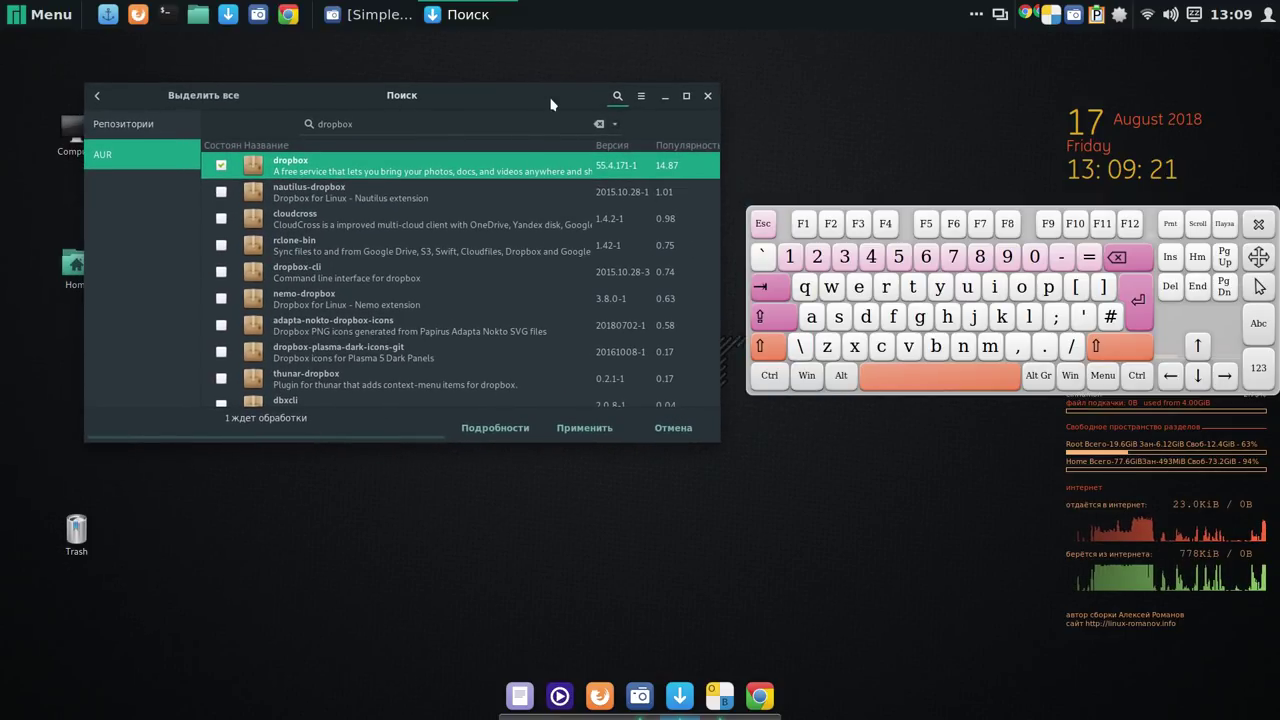
{"action": "left_click", "coordinate": [590, 430]}
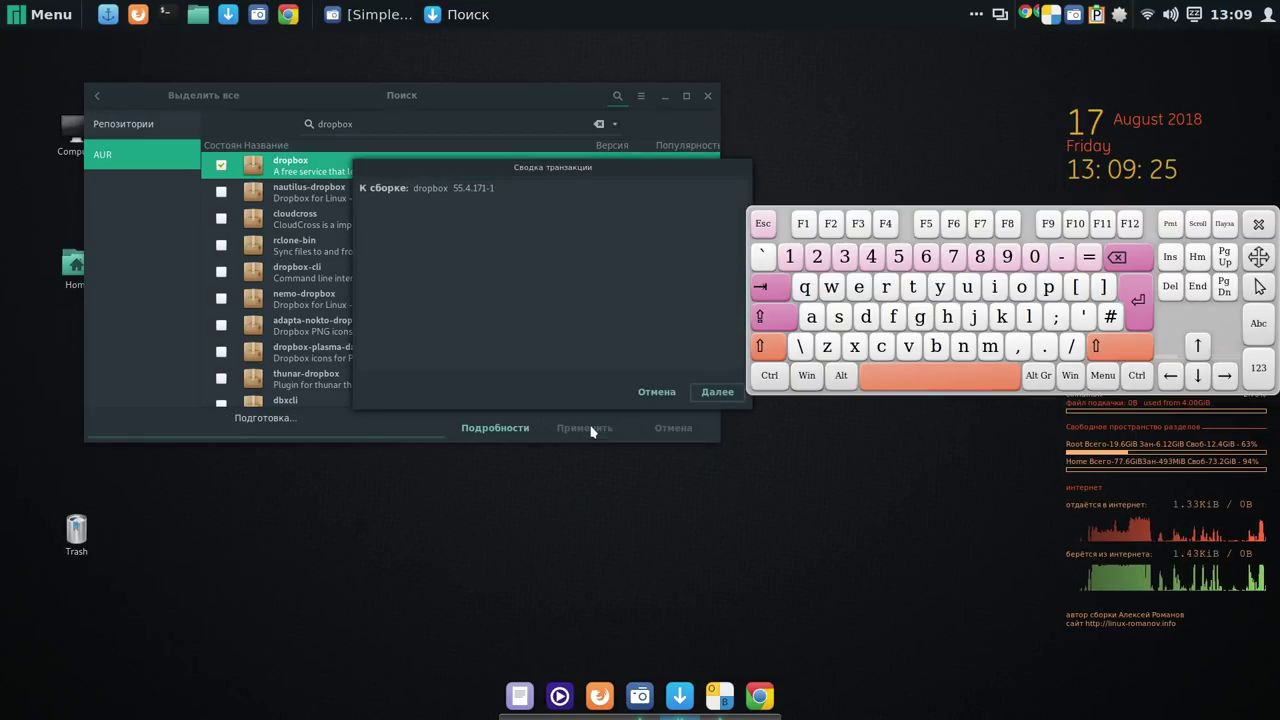
{"action": "left_click", "coordinate": [716, 395]}
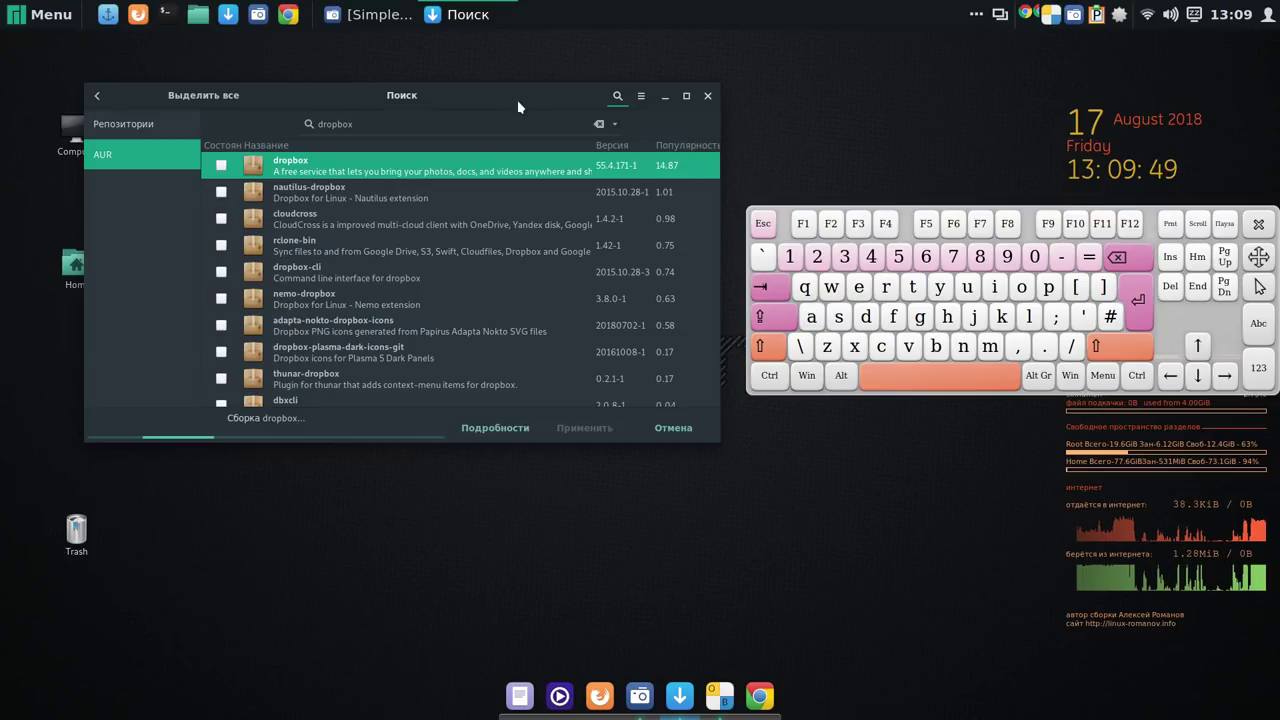
{"action": "left_click_drag", "start_coordinate": [523, 104], "coordinate": [522, 71]}
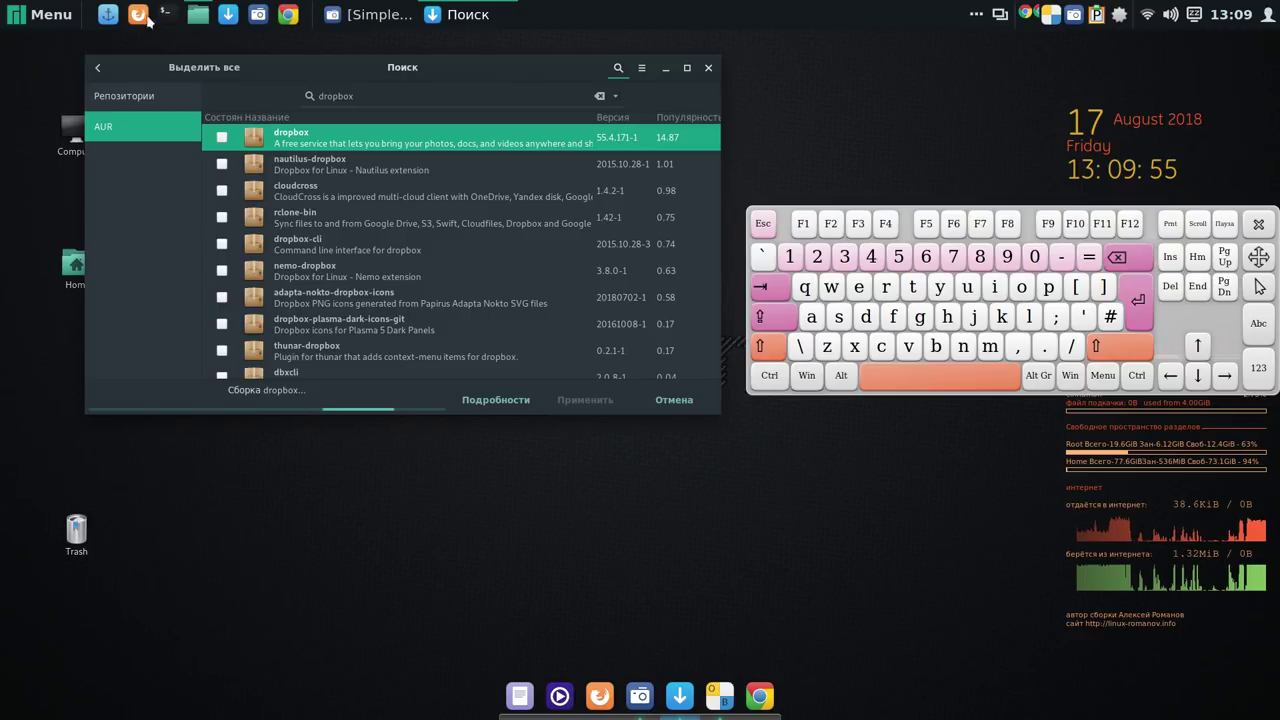
Launch LibreOffice Calc from the office applications.
{"action": "left_click", "coordinate": [52, 15]}
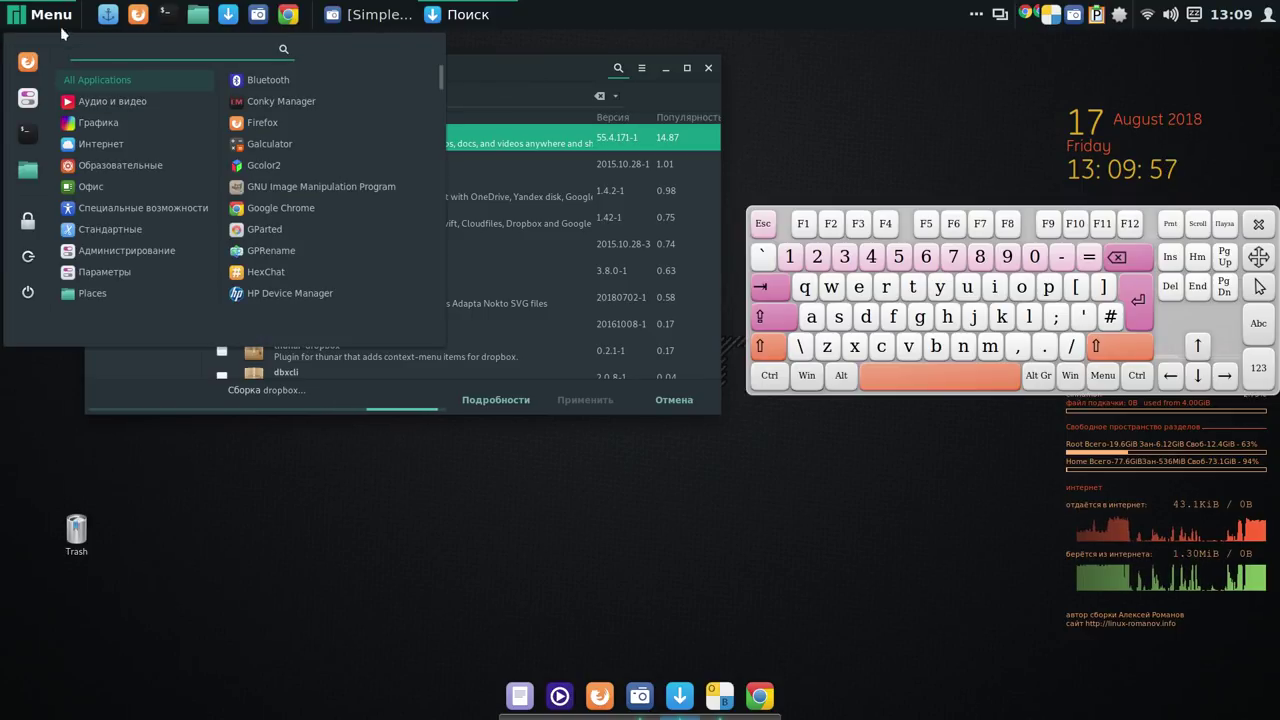
{"action": "mouse_move", "coordinate": [91, 190]}
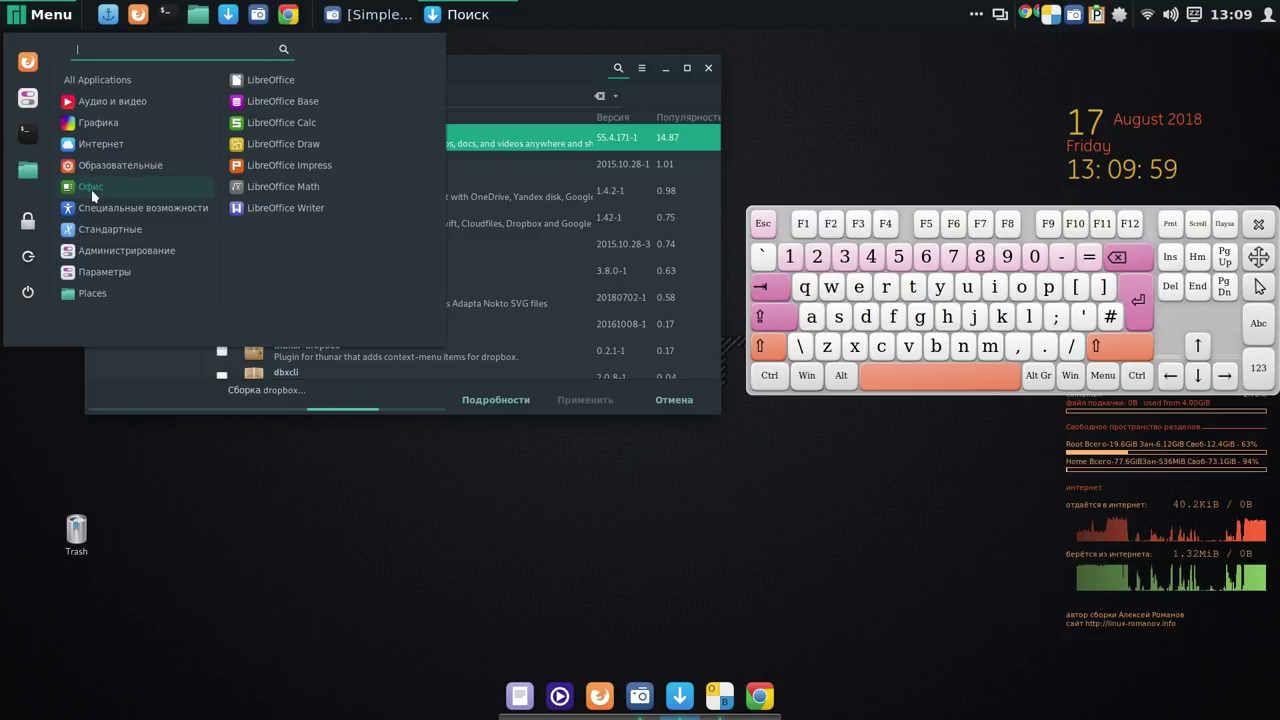
{"action": "left_click", "coordinate": [323, 121]}
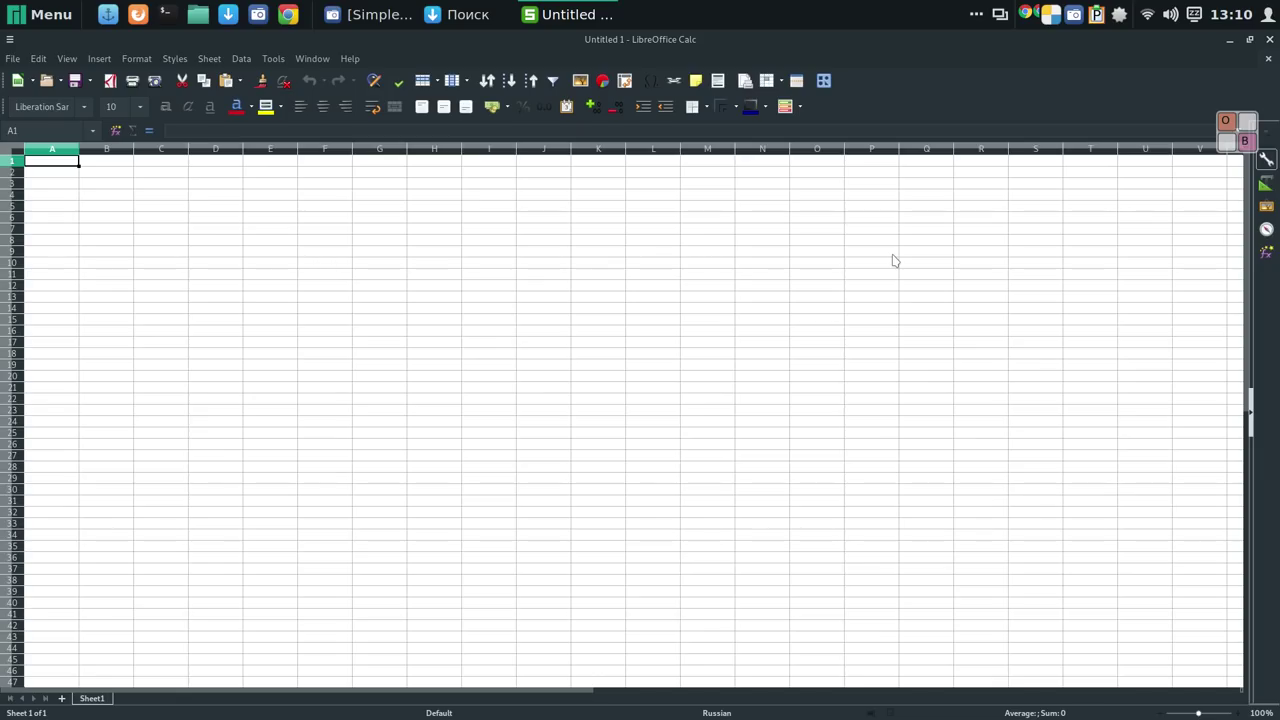
Check the LibreOffice version information and close the About window.
{"action": "left_click", "coordinate": [345, 59]}
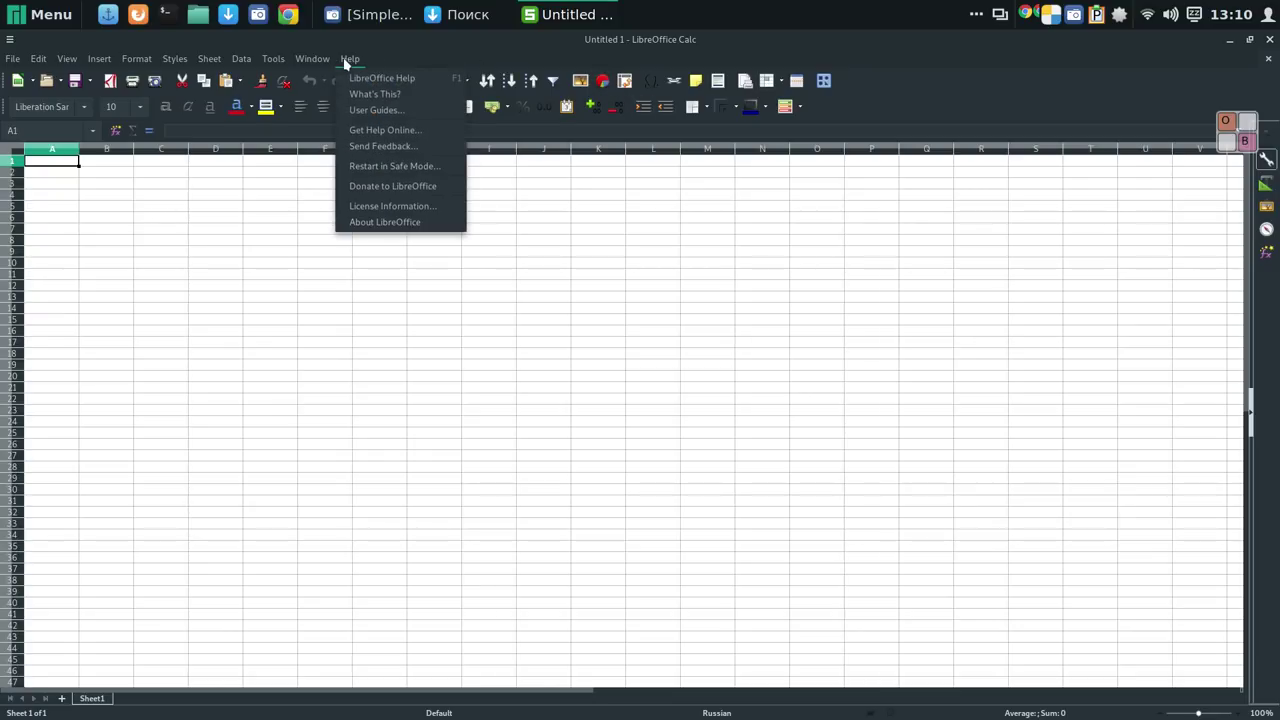
{"action": "left_click", "coordinate": [405, 224]}
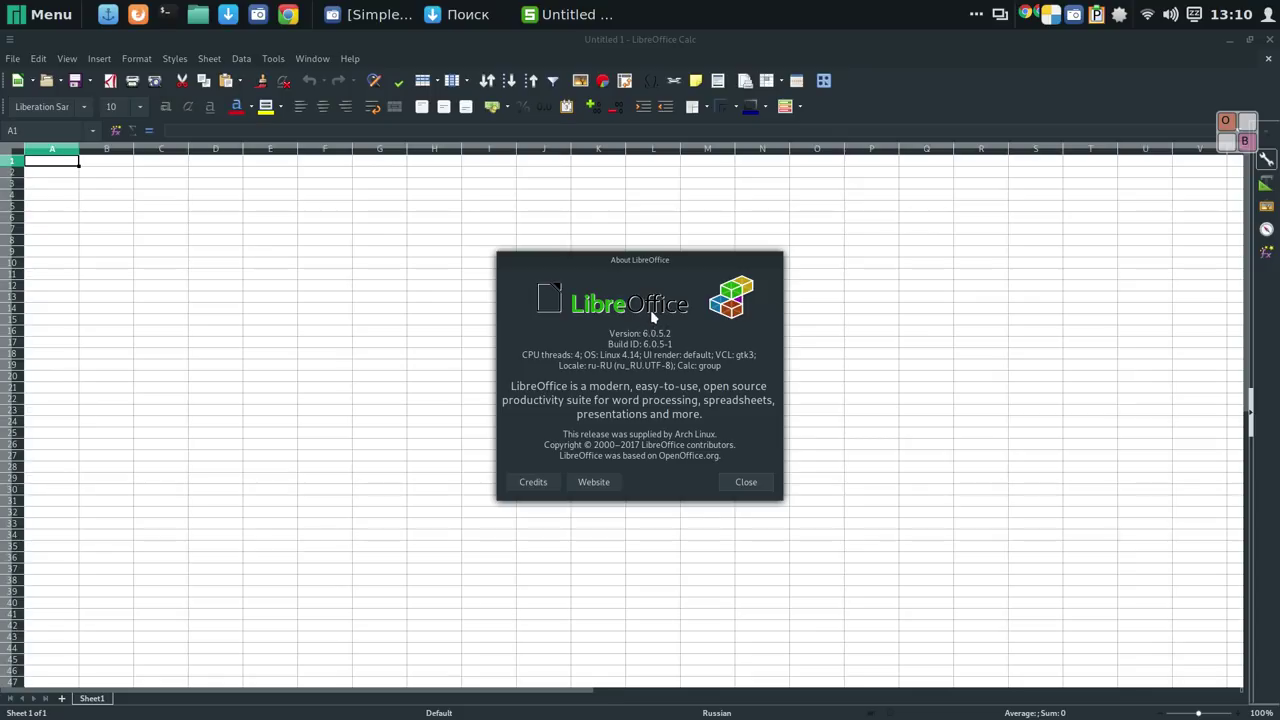
{"action": "left_click", "coordinate": [758, 490]}
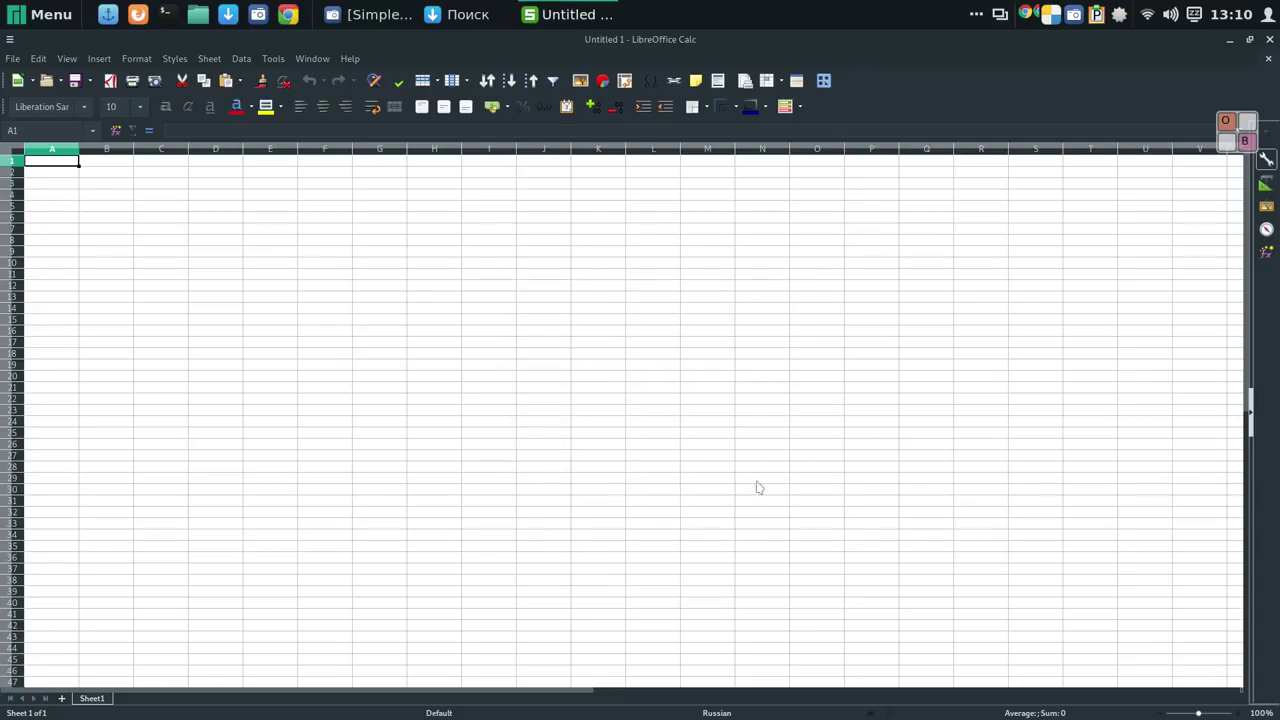
Close LibreOffice Calc, check the dropbox build details in the package manager and return to the package list.
{"action": "left_click", "coordinate": [1270, 41]}
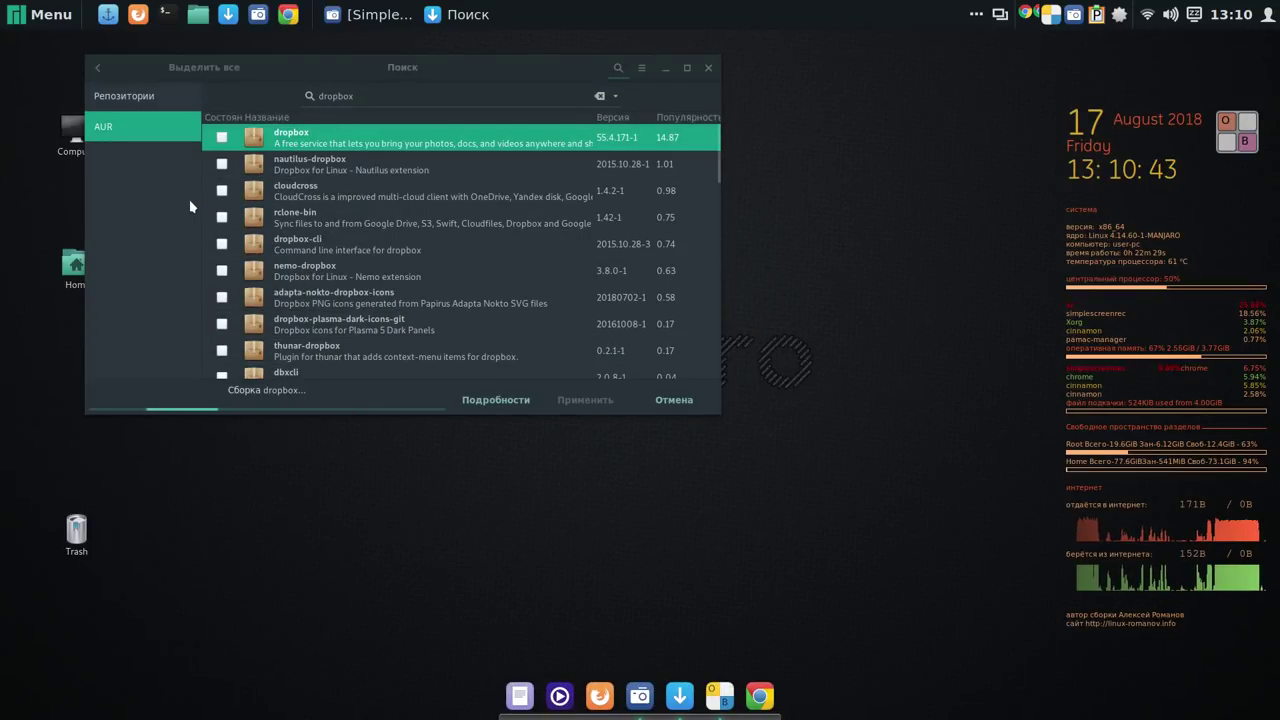
{"action": "left_click", "coordinate": [510, 401]}
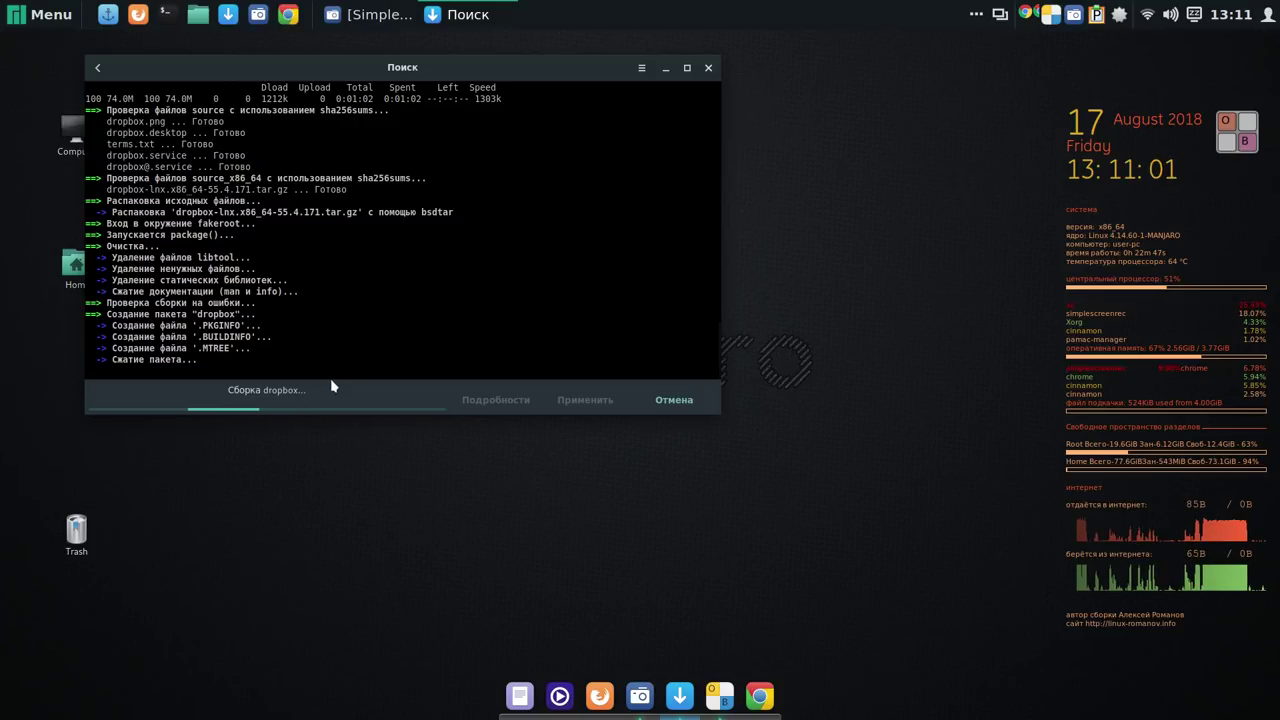
{"action": "left_click", "coordinate": [101, 70]}
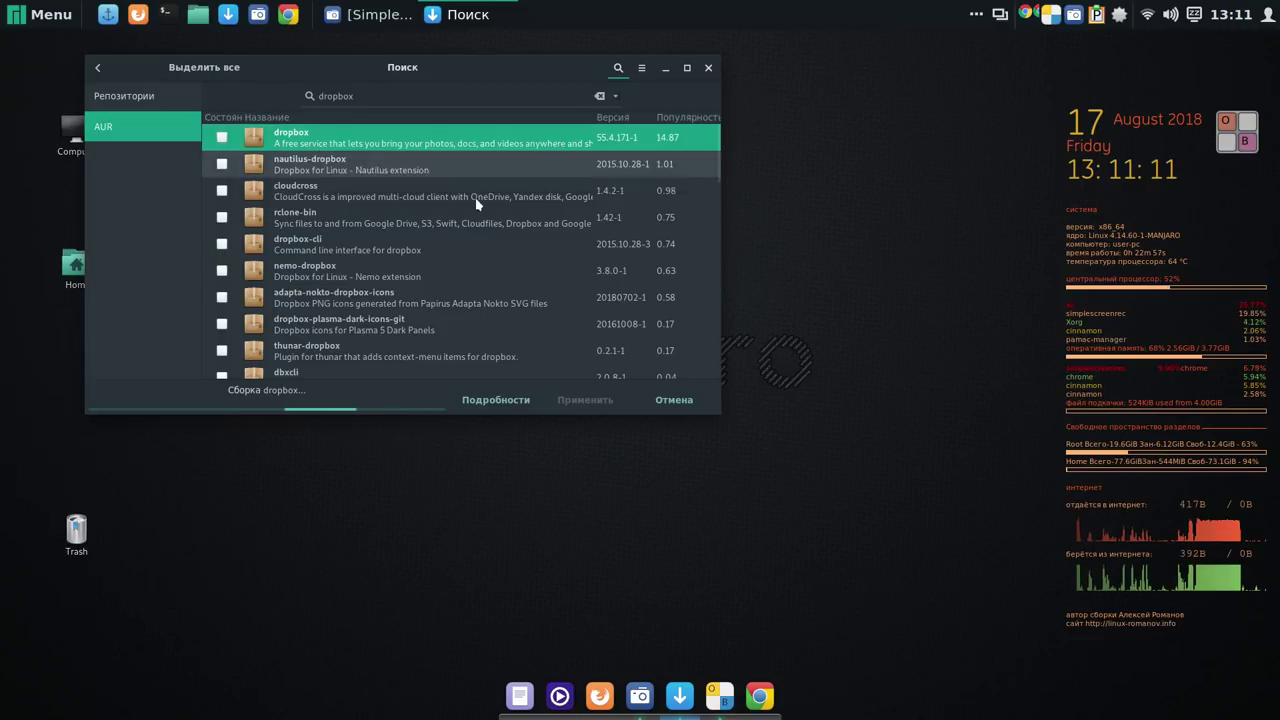
{"action": "left_click_drag", "start_coordinate": [510, 65], "coordinate": [560, 61]}
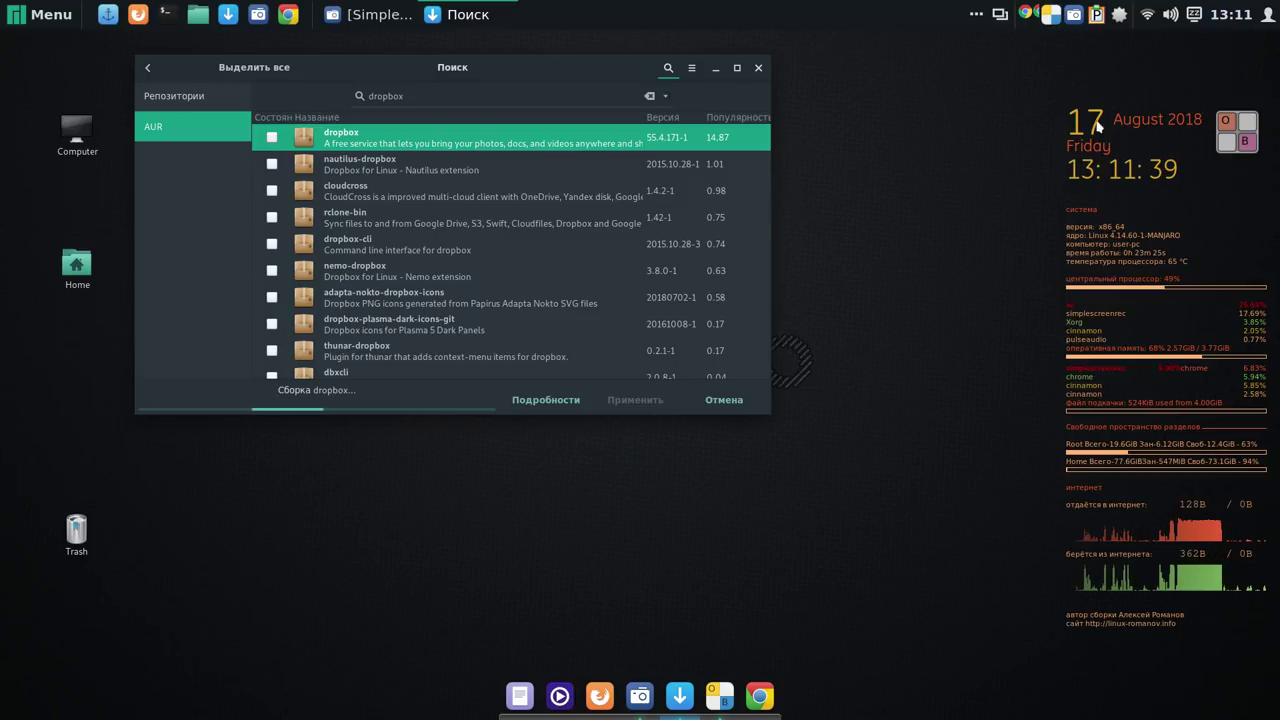
{"action": "left_click", "coordinate": [1074, 16]}
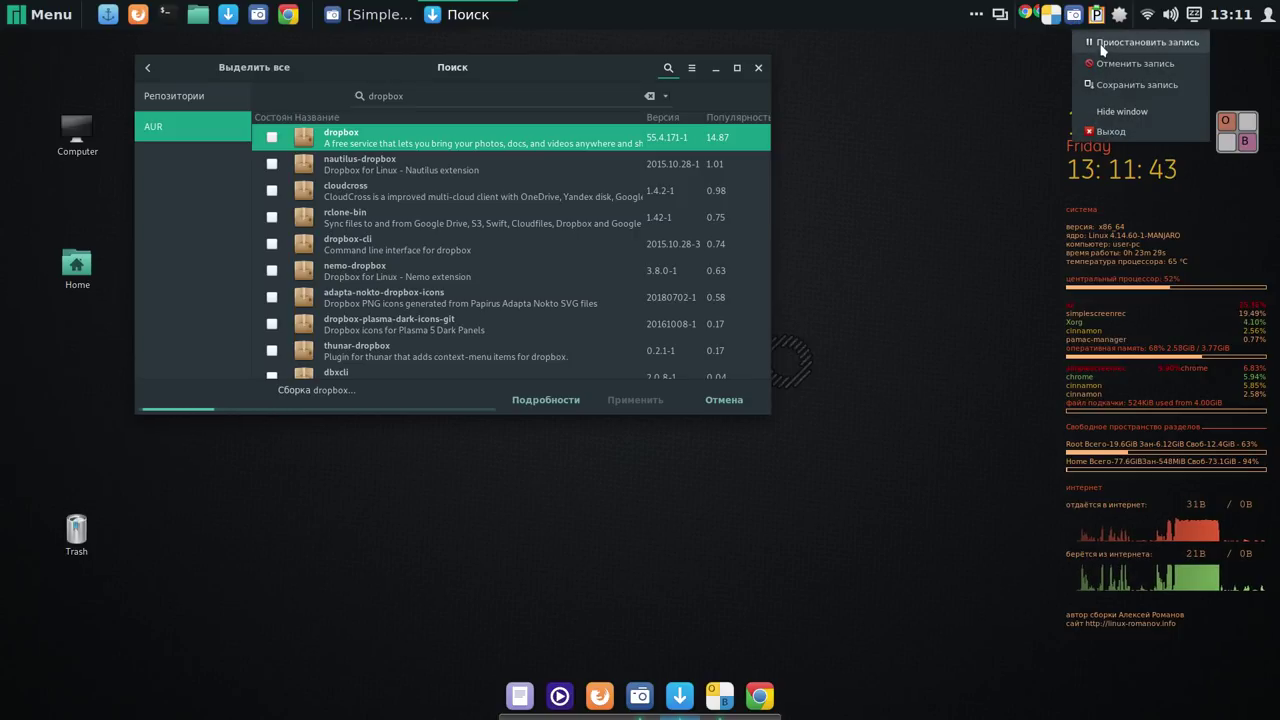
{"action": "left_click", "coordinate": [1101, 43]}
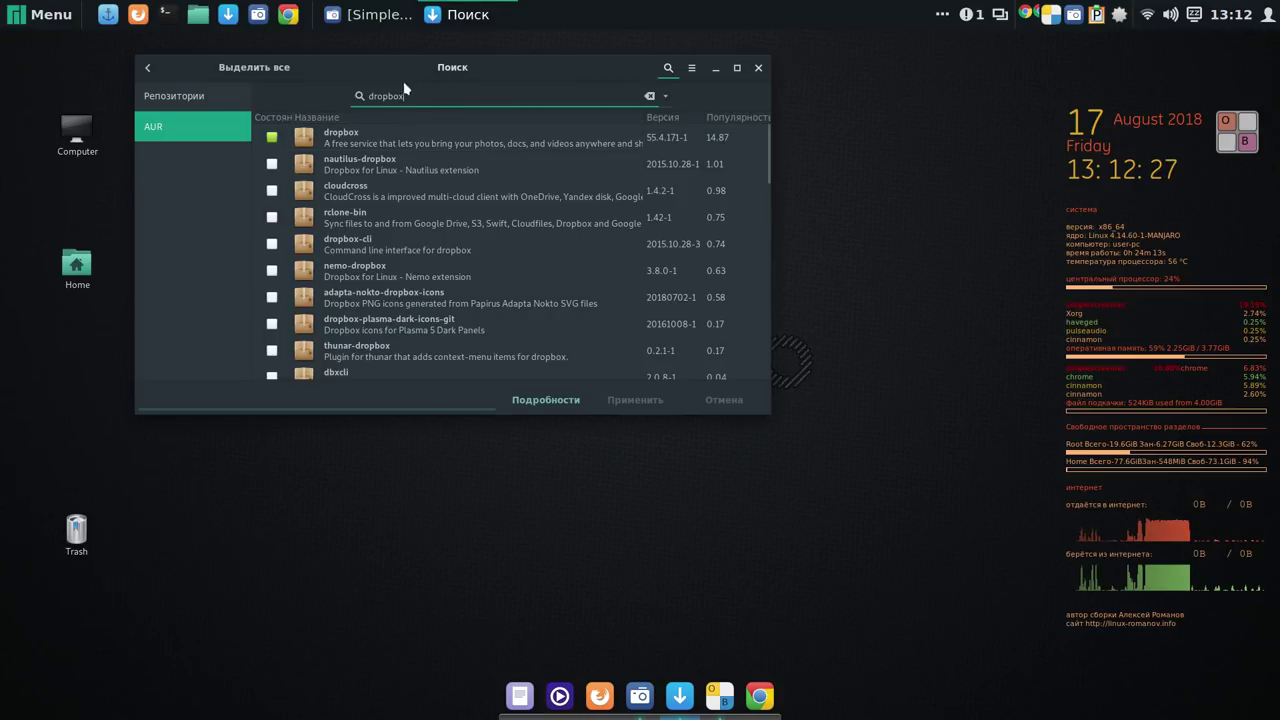
Open the home folder in the file manager and open the homeMX device in a new tab.
{"action": "left_click", "coordinate": [199, 14]}
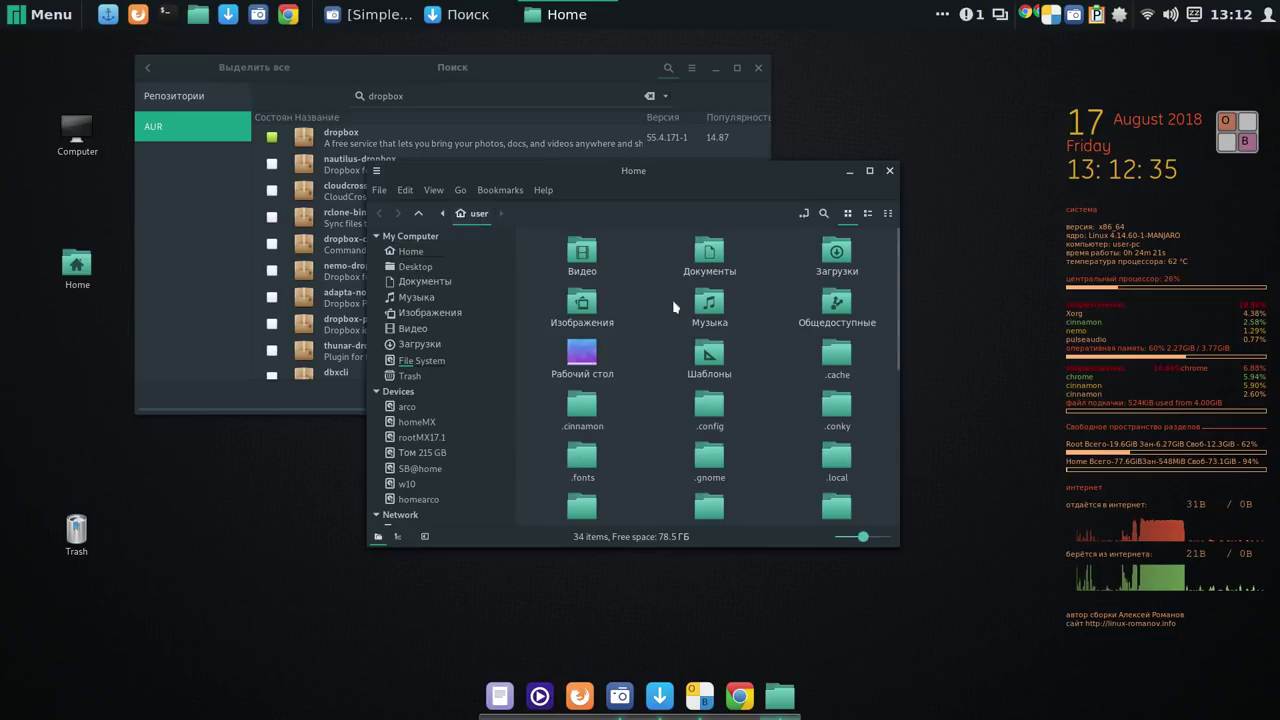
{"action": "left_click_drag", "start_coordinate": [734, 175], "coordinate": [735, 68]}
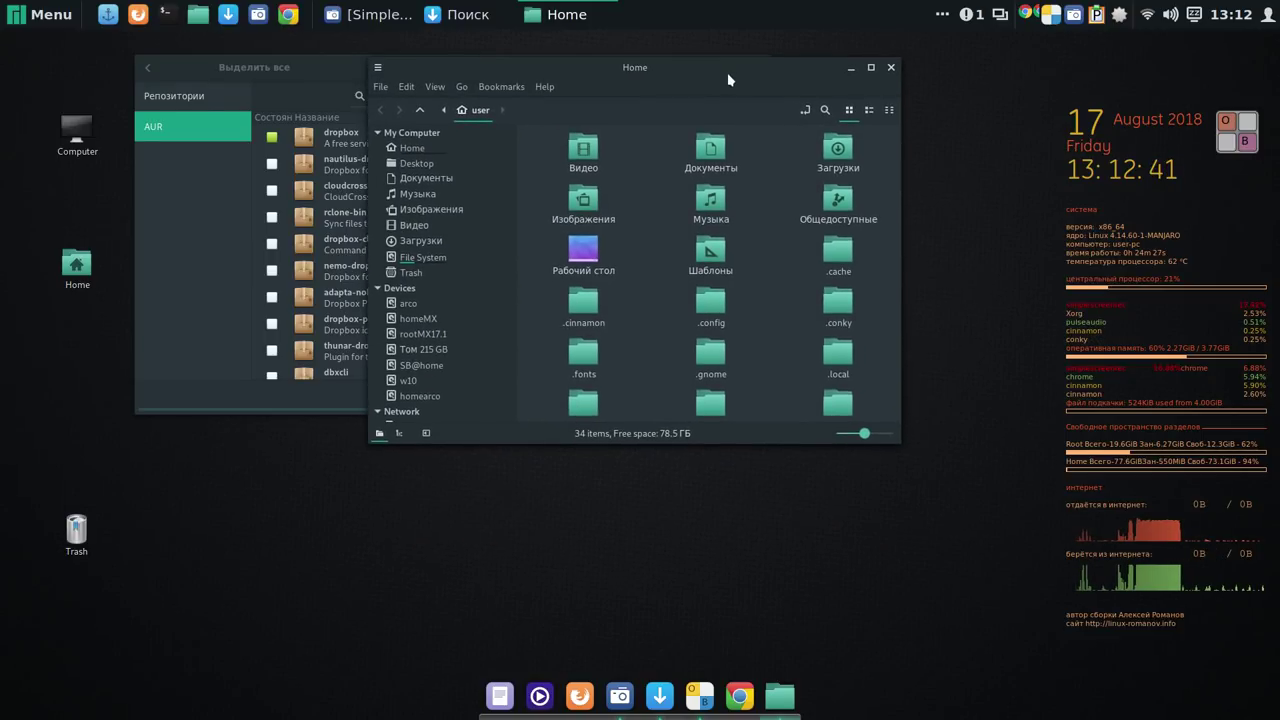
{"action": "right_click", "coordinate": [459, 324]}
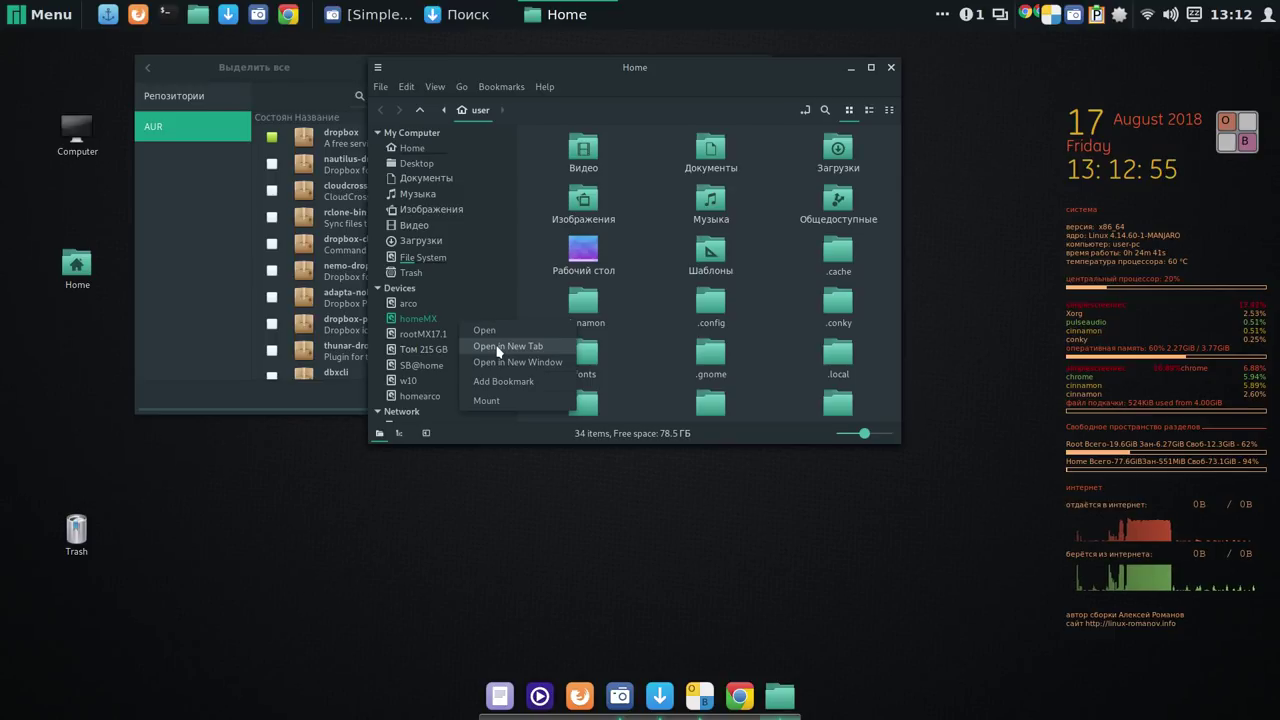
{"action": "left_click", "coordinate": [498, 350]}
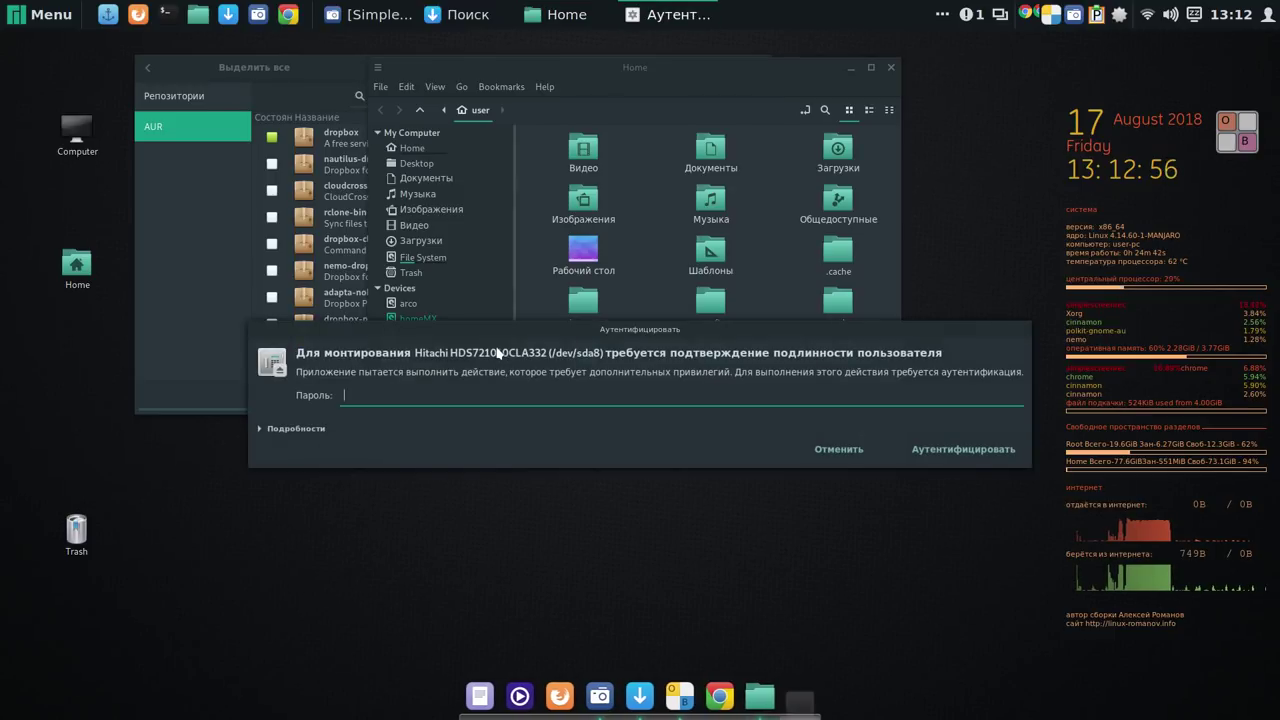
Enter the account password with the on-screen keyboard to authorize mounting the homeMX partition, and close the keyboard.
{"action": "left_click", "coordinate": [1246, 142]}
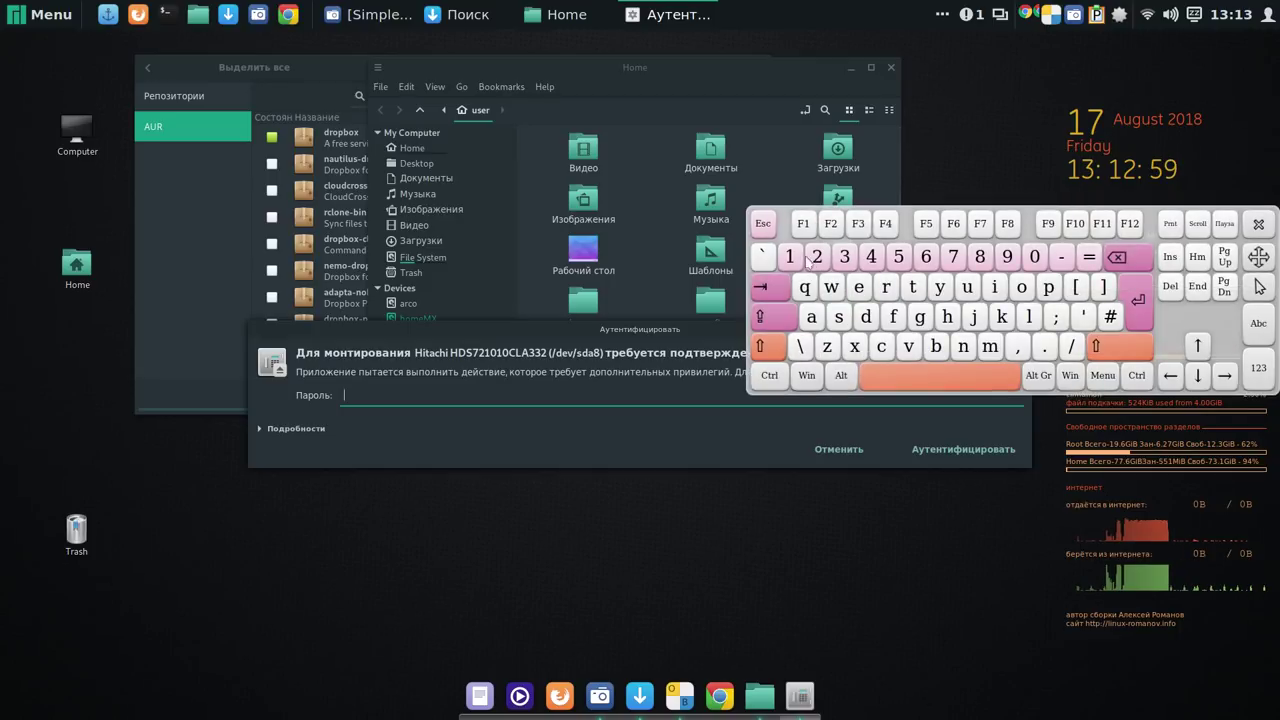
{"action": "left_click", "coordinate": [789, 257]}
{"action": "left_click", "coordinate": [990, 452]}
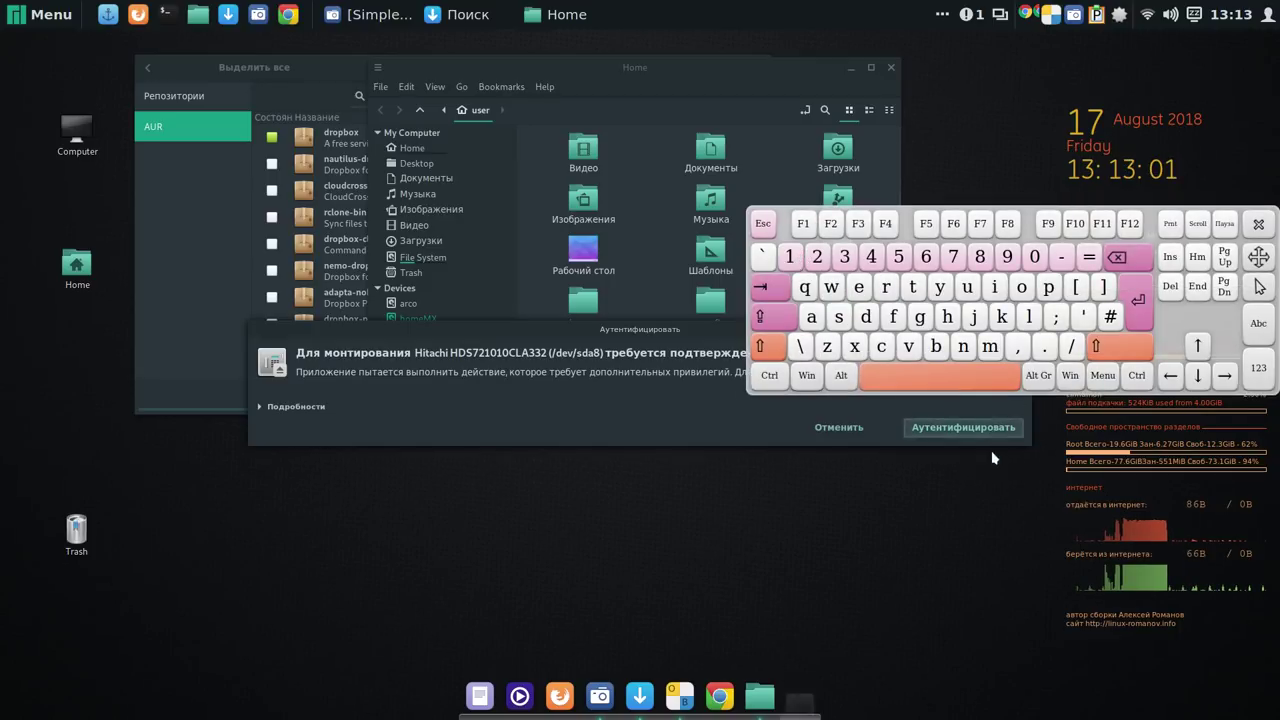
{"action": "left_click", "coordinate": [1260, 227]}
Copy the CherryTree folder from the user folder on homeMX into the current Home folder.
{"action": "left_click", "coordinate": [772, 134]}
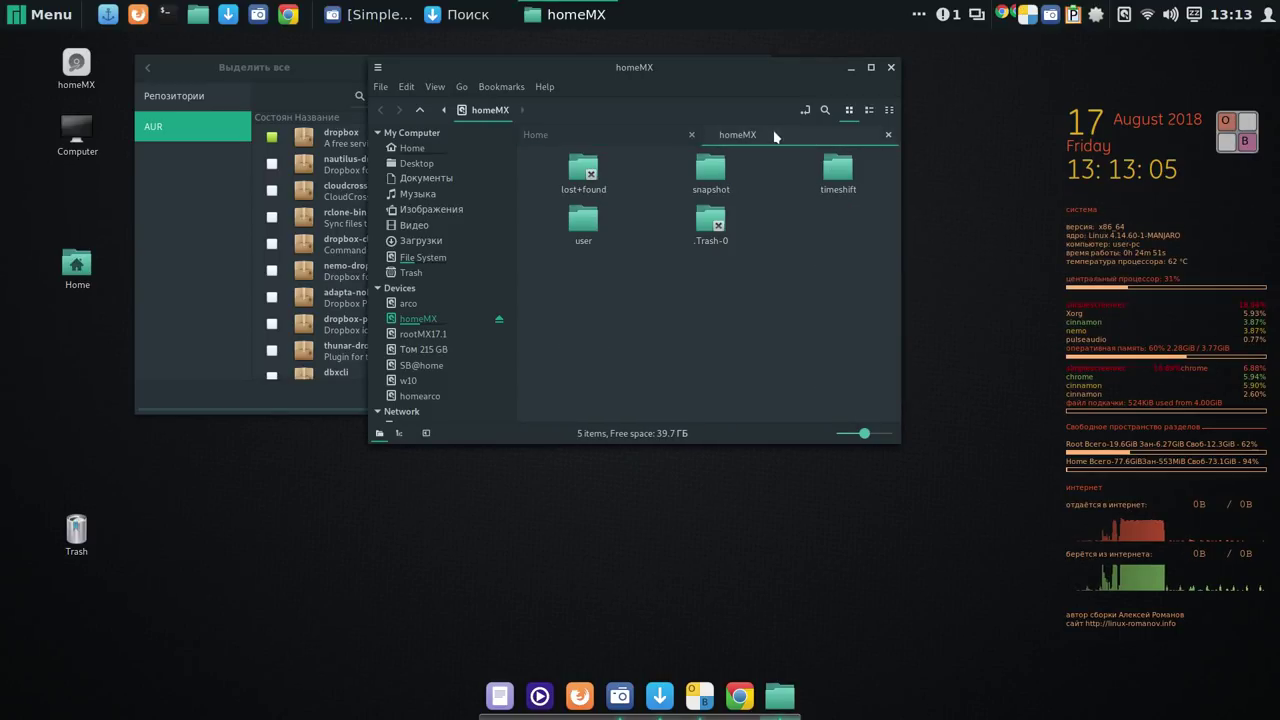
{"action": "double_click", "coordinate": [598, 225]}
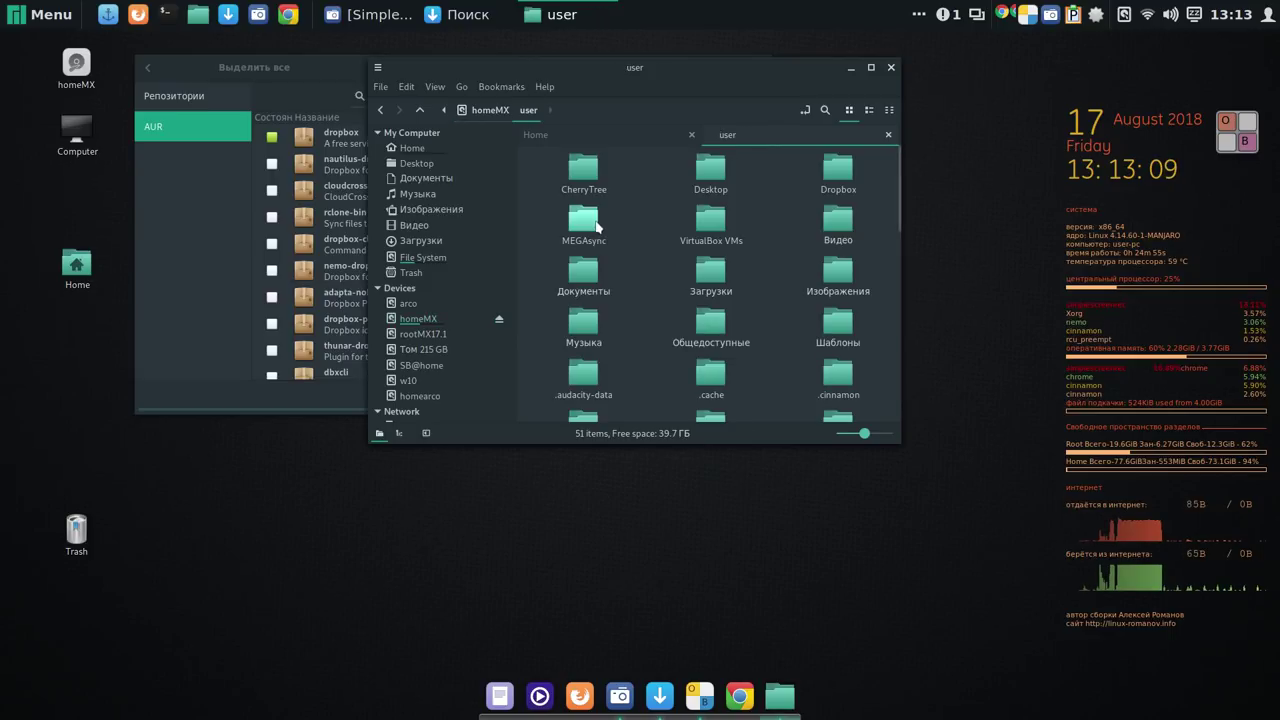
{"action": "right_click", "coordinate": [581, 178]}
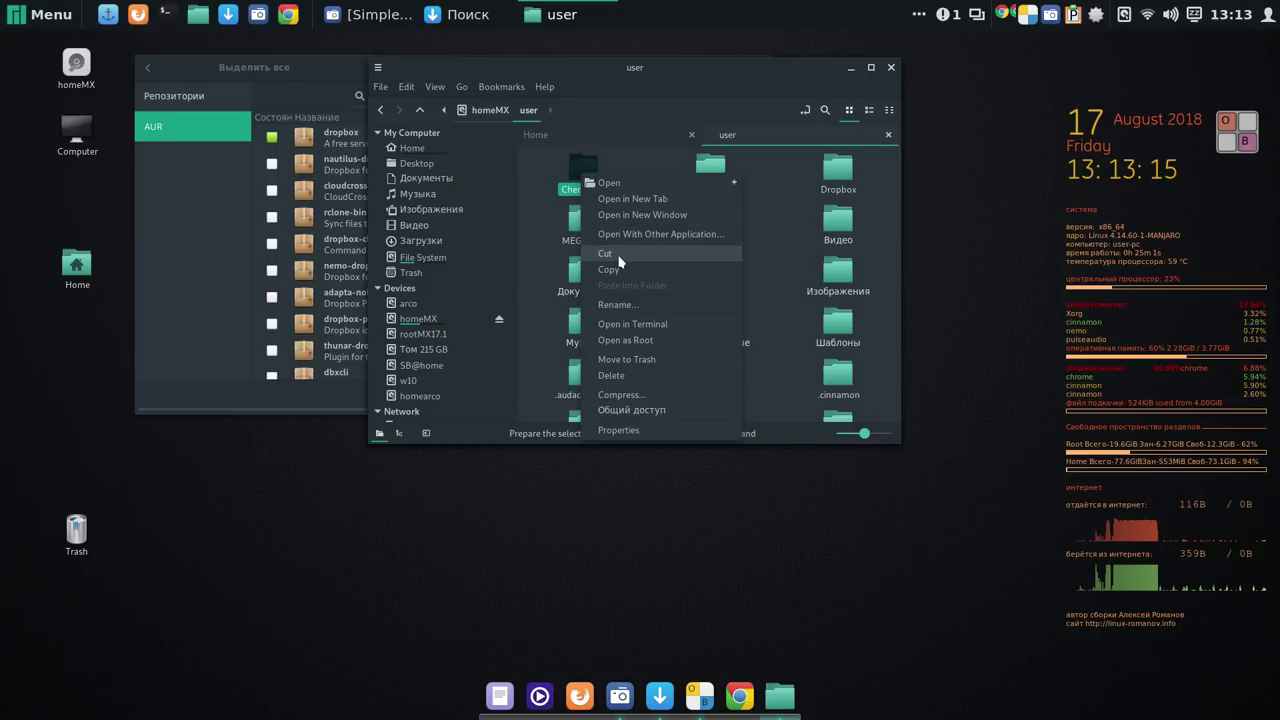
{"action": "left_click", "coordinate": [622, 267]}
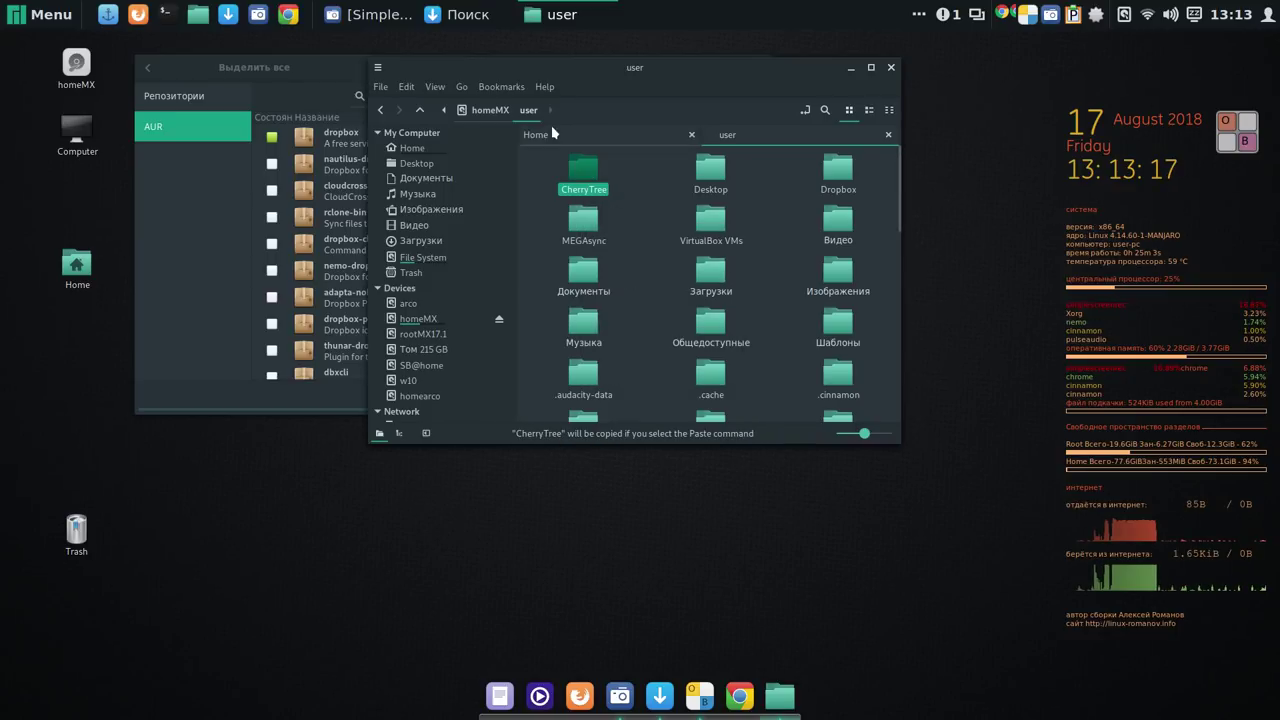
{"action": "left_click_drag", "start_coordinate": [583, 168], "coordinate": [623, 194]}
{"action": "right_click", "coordinate": [623, 192]}
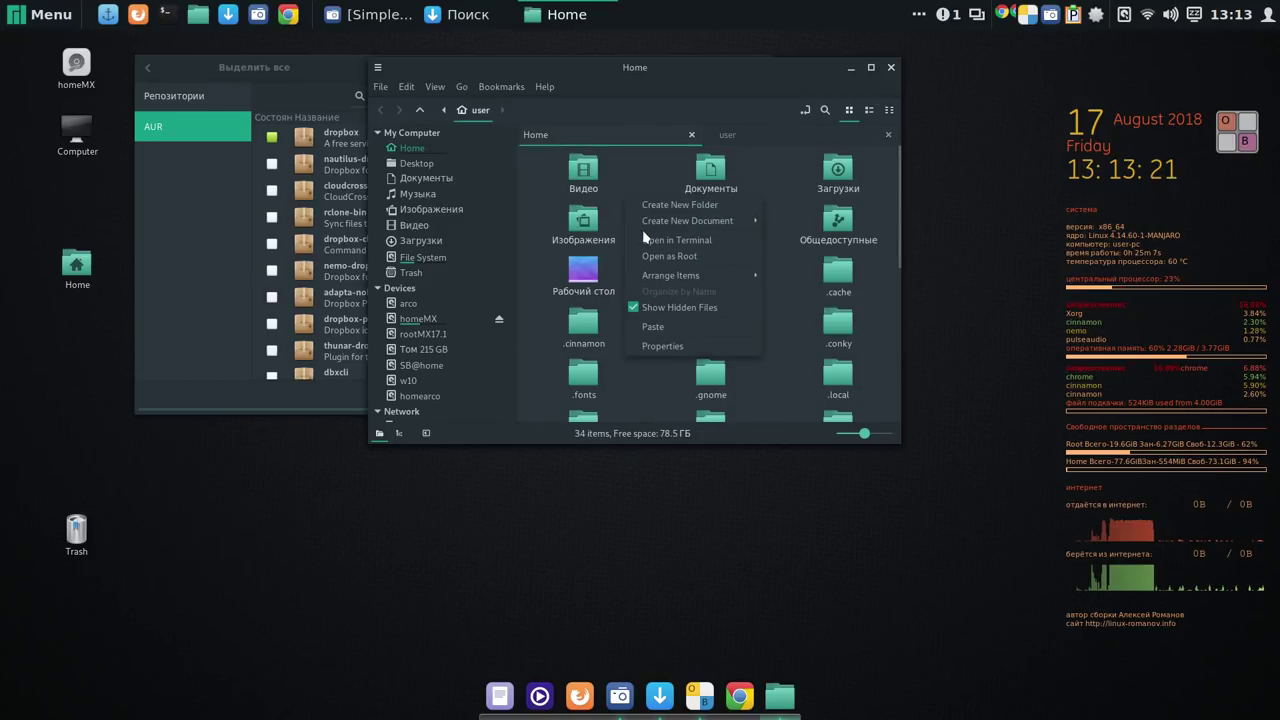
{"action": "left_click", "coordinate": [668, 328]}
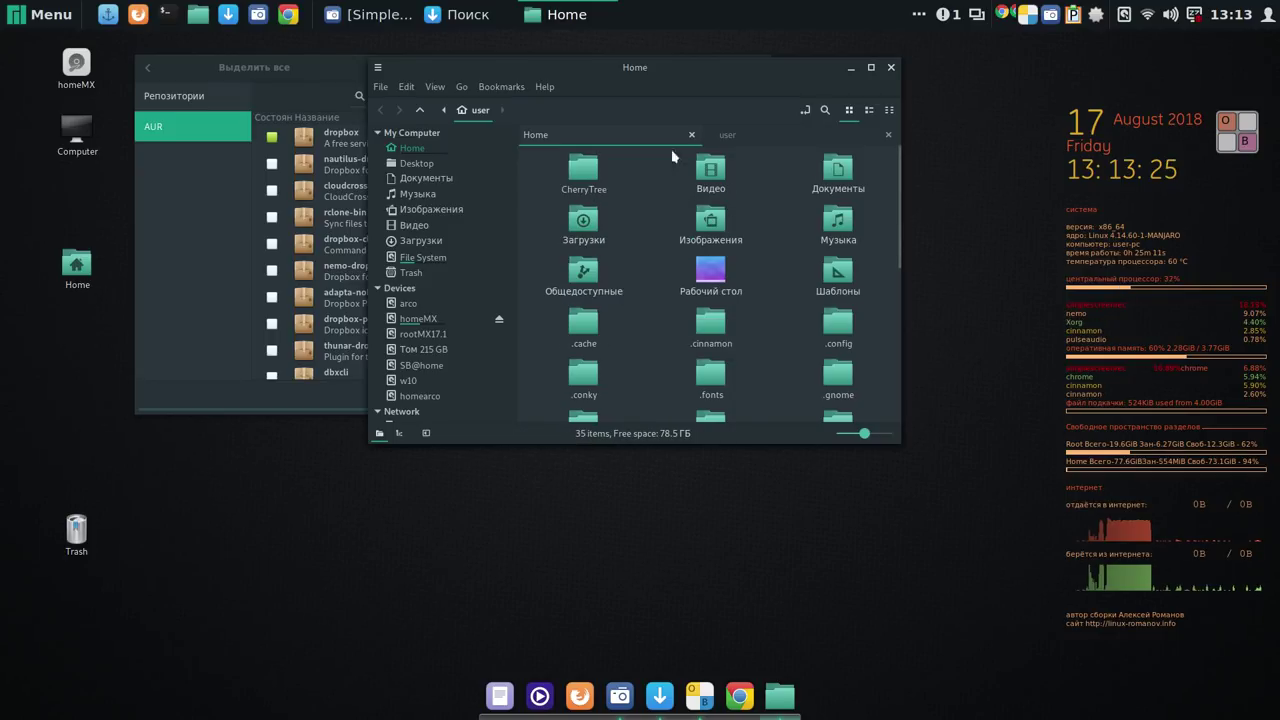
Copy the Dropbox folder from homeMX's user folder into Home, and clear the file manager out of the way while it copies.
{"action": "left_click", "coordinate": [752, 134]}
{"action": "left_click", "coordinate": [836, 170]}
{"action": "right_click", "coordinate": [840, 172]}
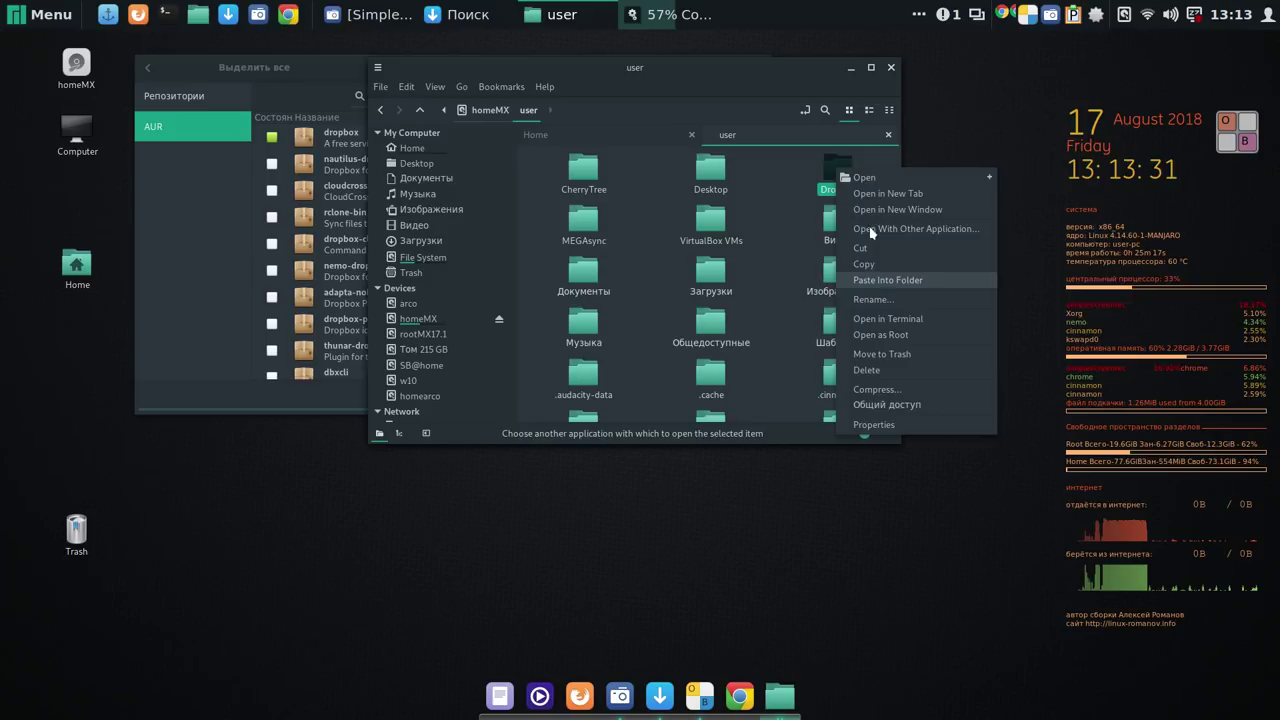
{"action": "left_click", "coordinate": [874, 264]}
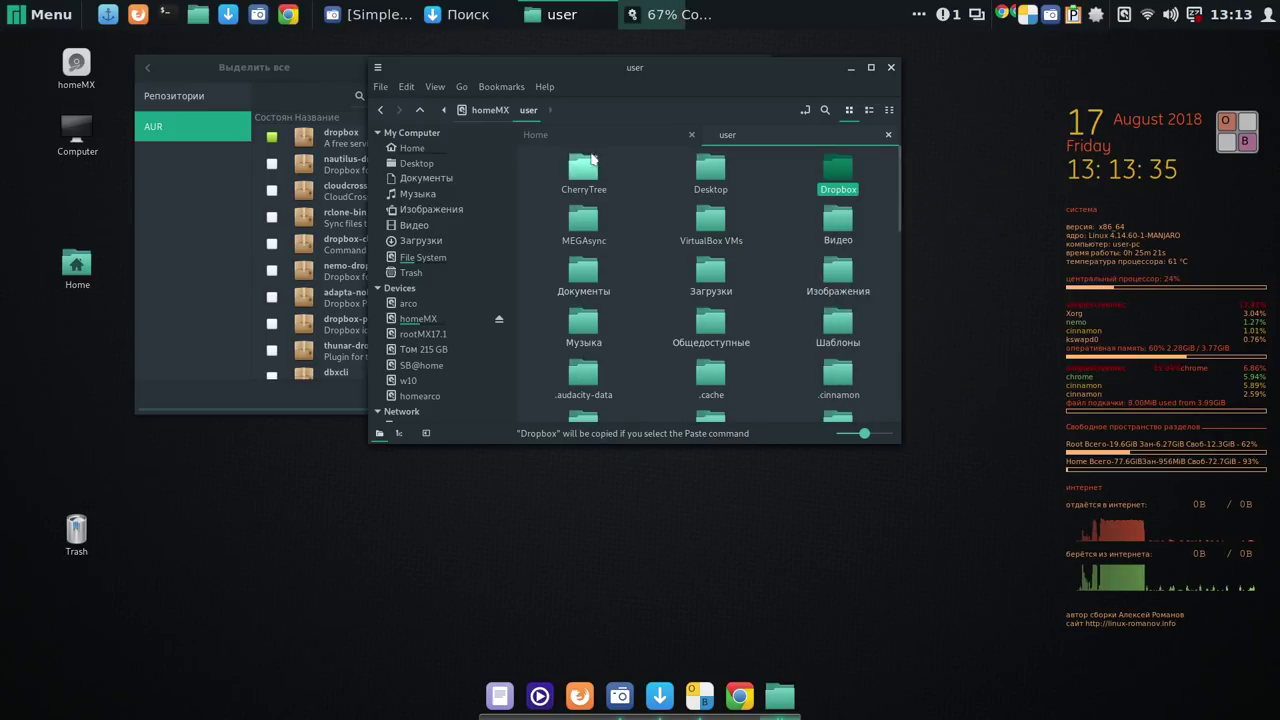
{"action": "left_click", "coordinate": [576, 135]}
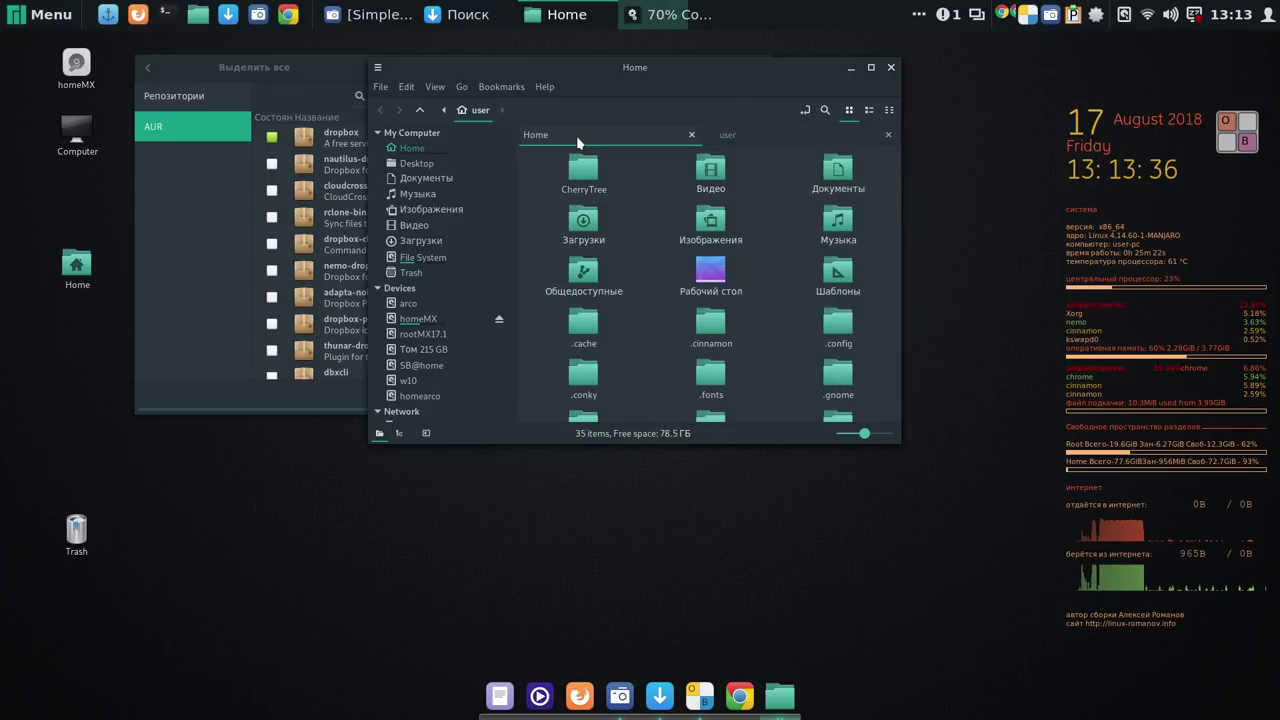
{"action": "right_click", "coordinate": [632, 191]}
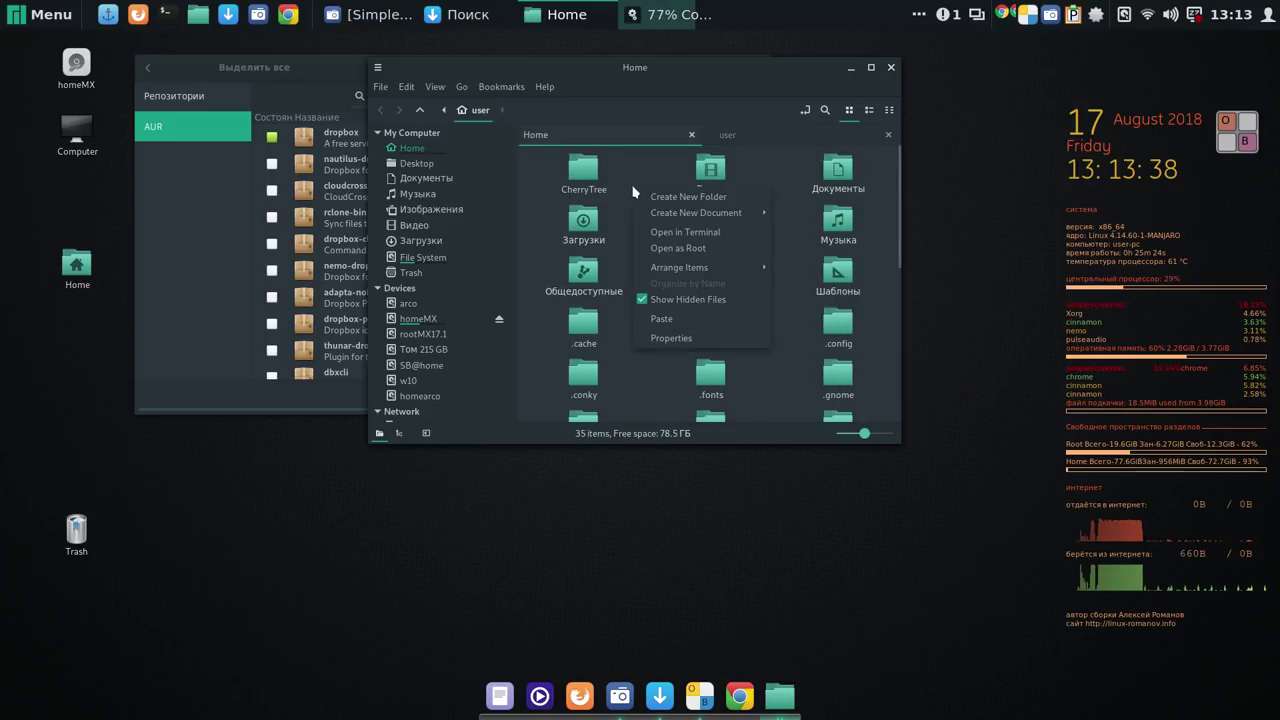
{"action": "left_click", "coordinate": [669, 321]}
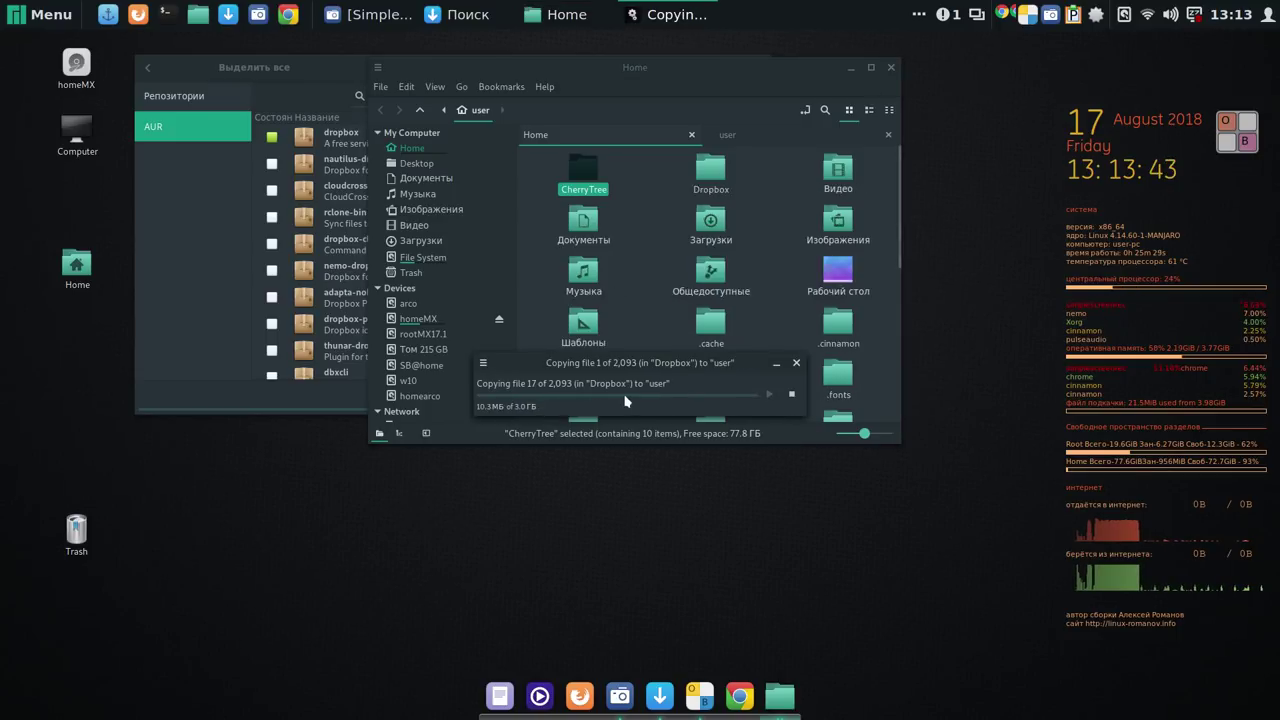
{"action": "left_click_drag", "start_coordinate": [740, 362], "coordinate": [987, 513]}
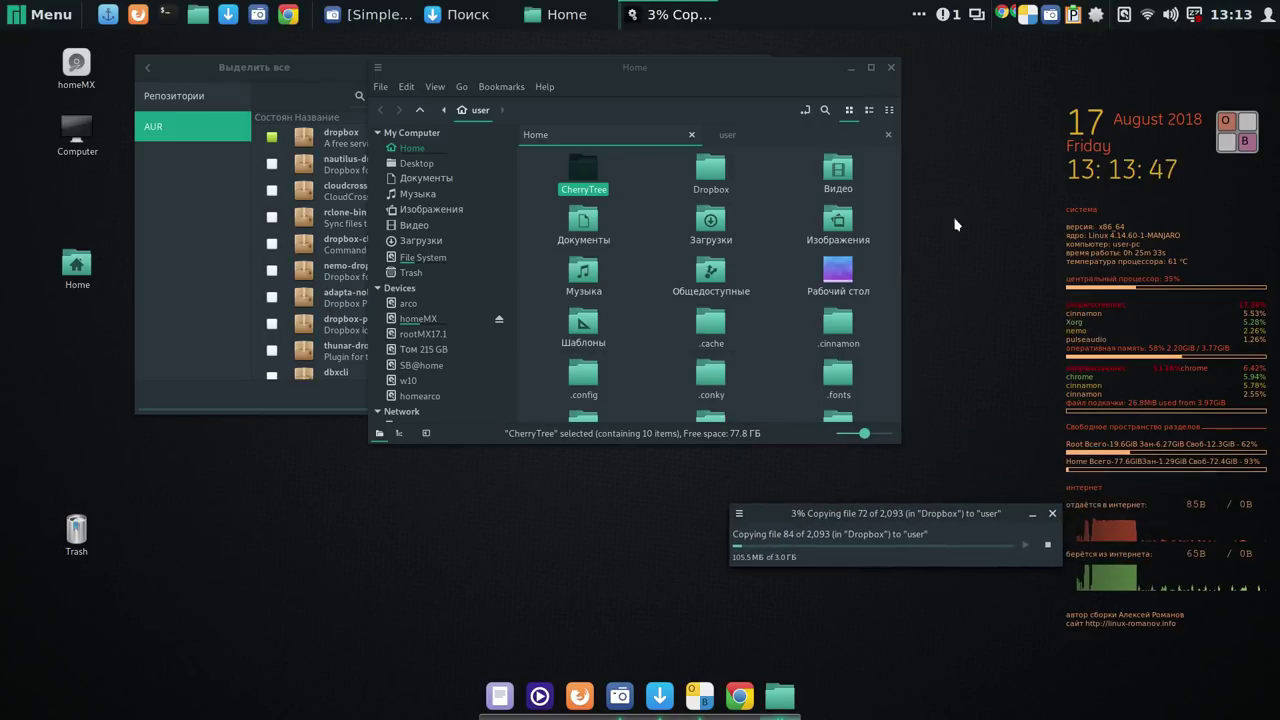
{"action": "left_click", "coordinate": [852, 67]}
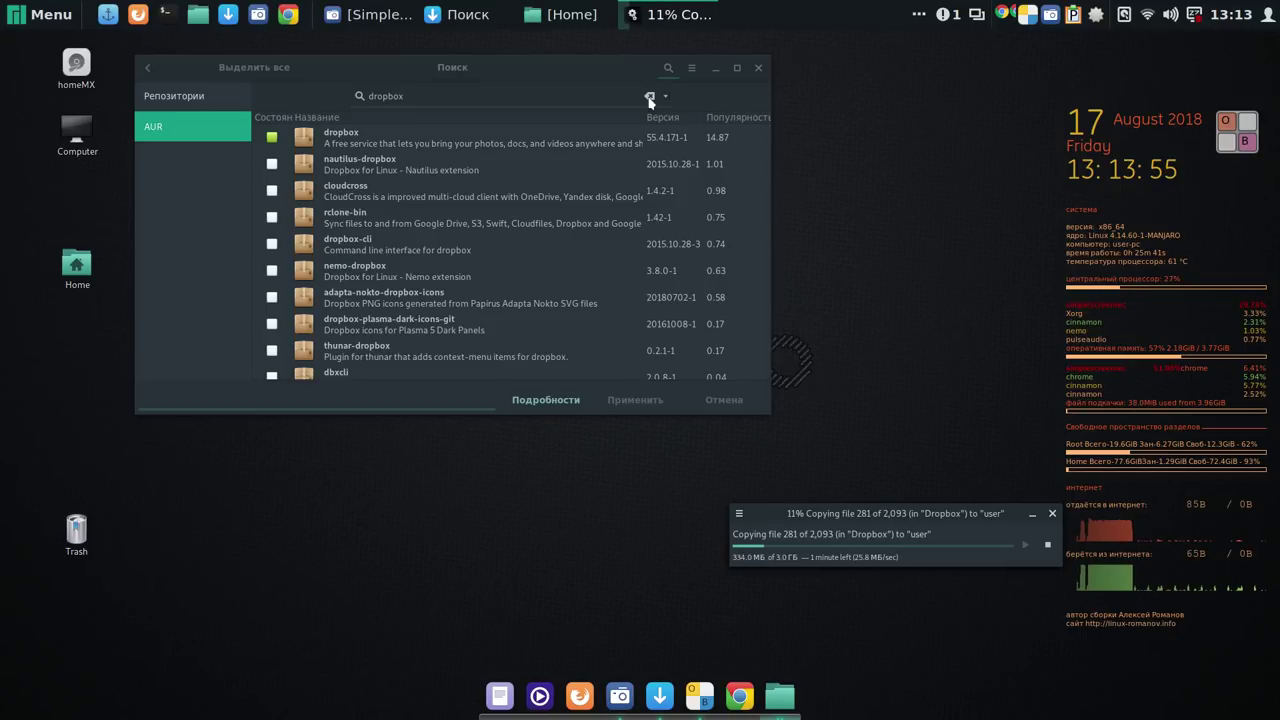
Replace the package manager's search term with "timeshif" using the on-screen keyboard.
{"action": "left_click", "coordinate": [650, 96]}
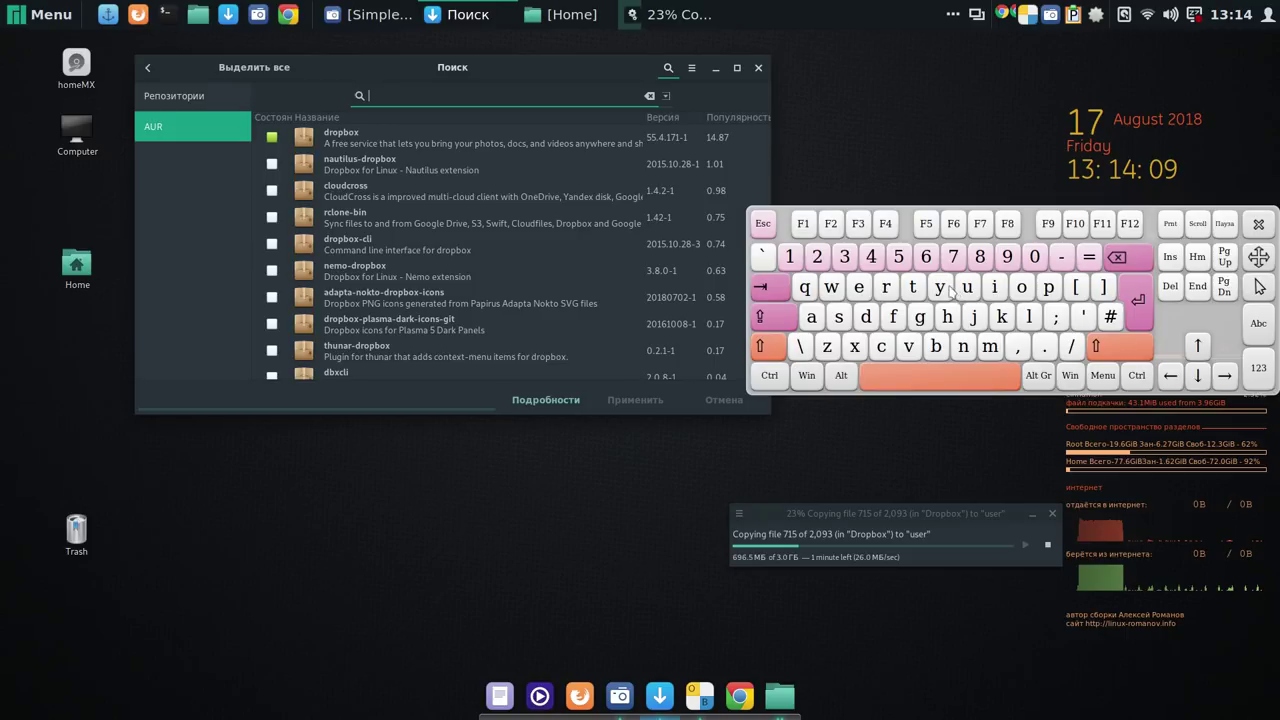
{"action": "left_click", "coordinate": [913, 289]}
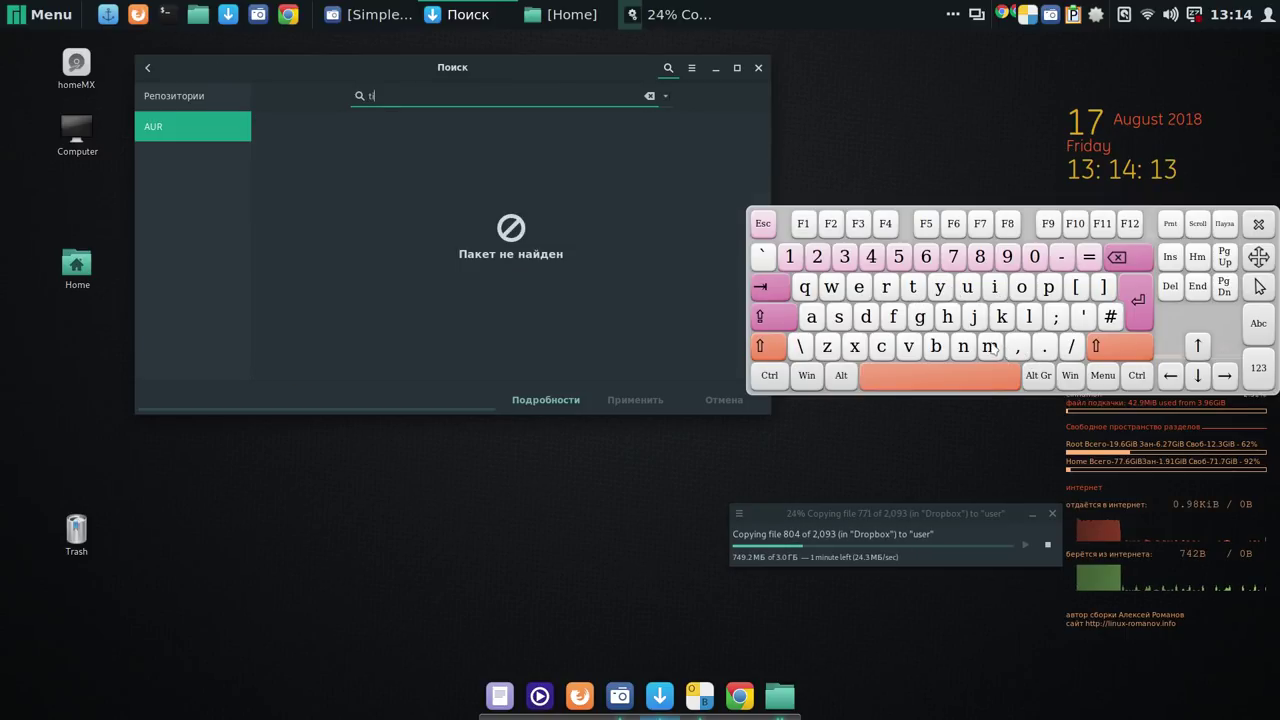
{"action": "type", "text": "ime"}
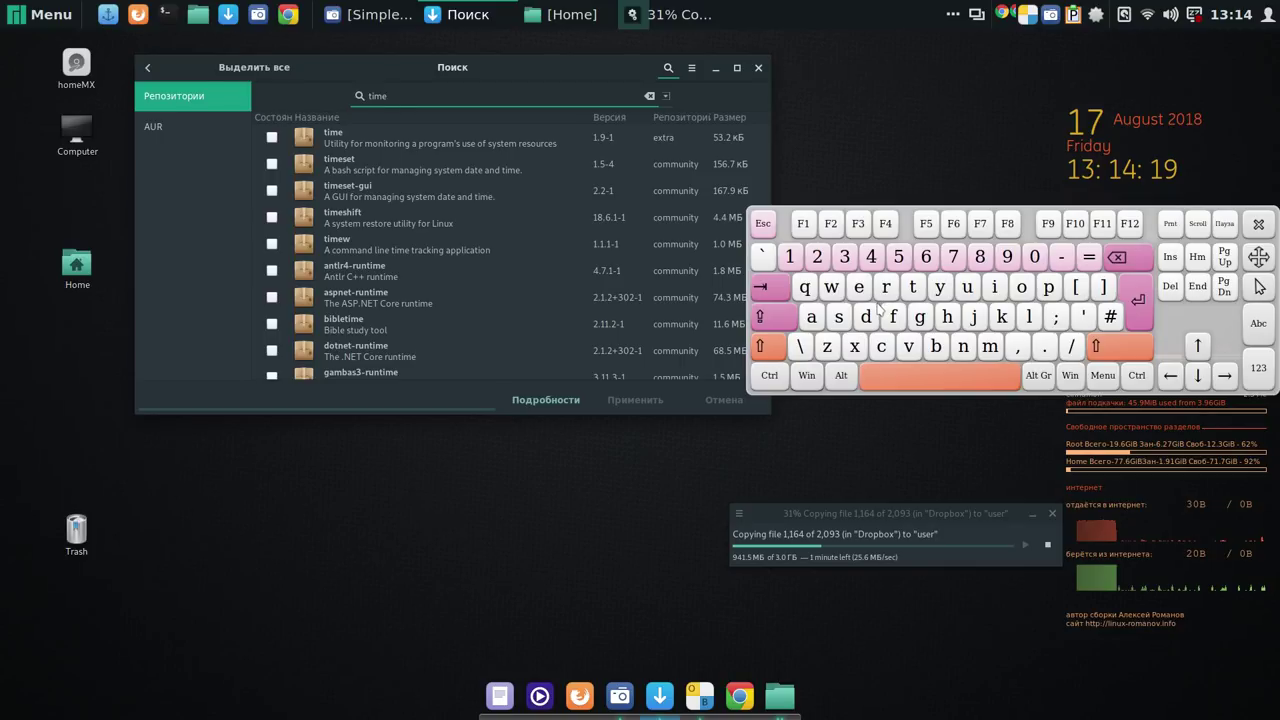
{"action": "left_click", "coordinate": [842, 318]}
{"action": "left_click", "coordinate": [944, 320]}
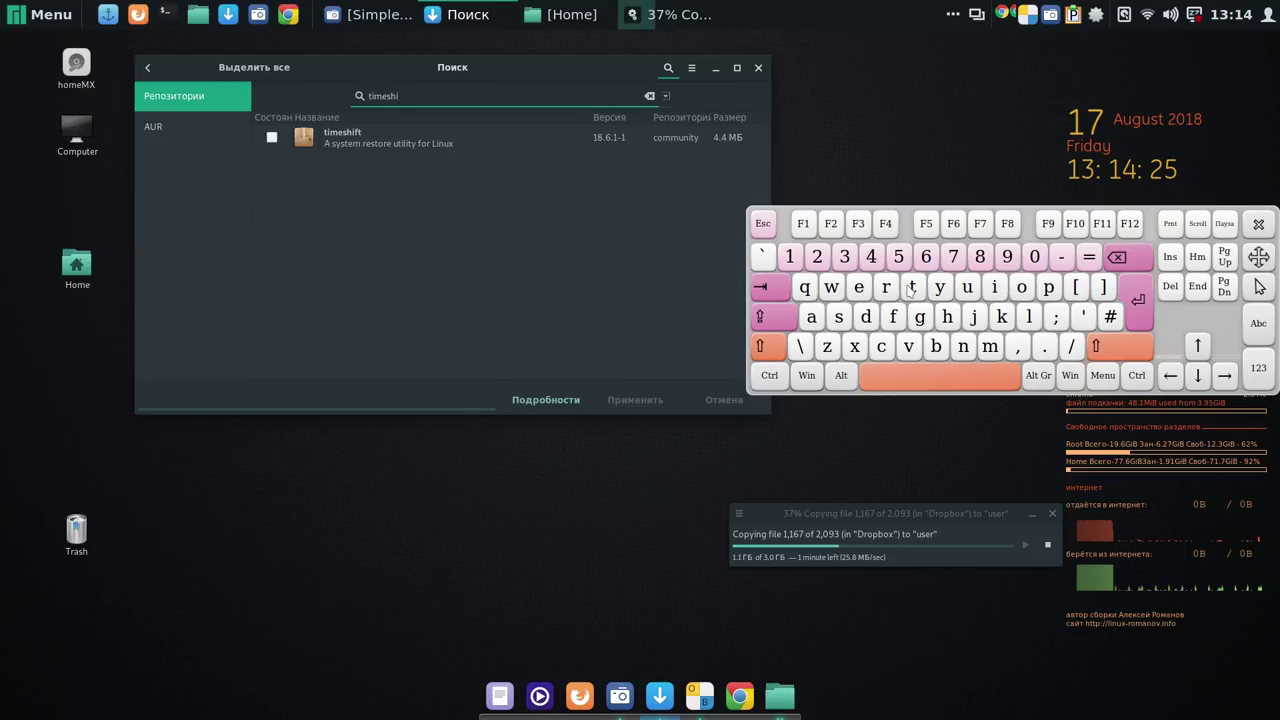
{"action": "type", "text": "f"}
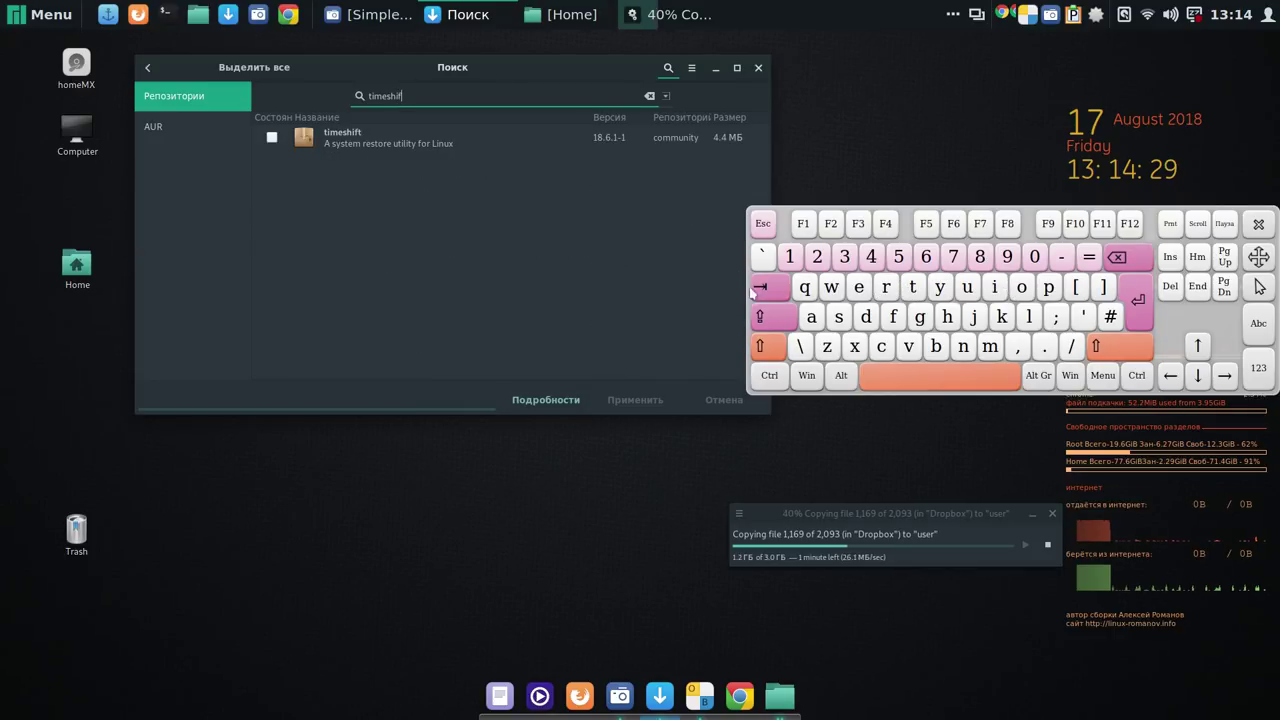
Mark the timeshift package from the repositories for installation, apply the transaction and confirm its summary.
{"action": "left_click", "coordinate": [179, 133]}
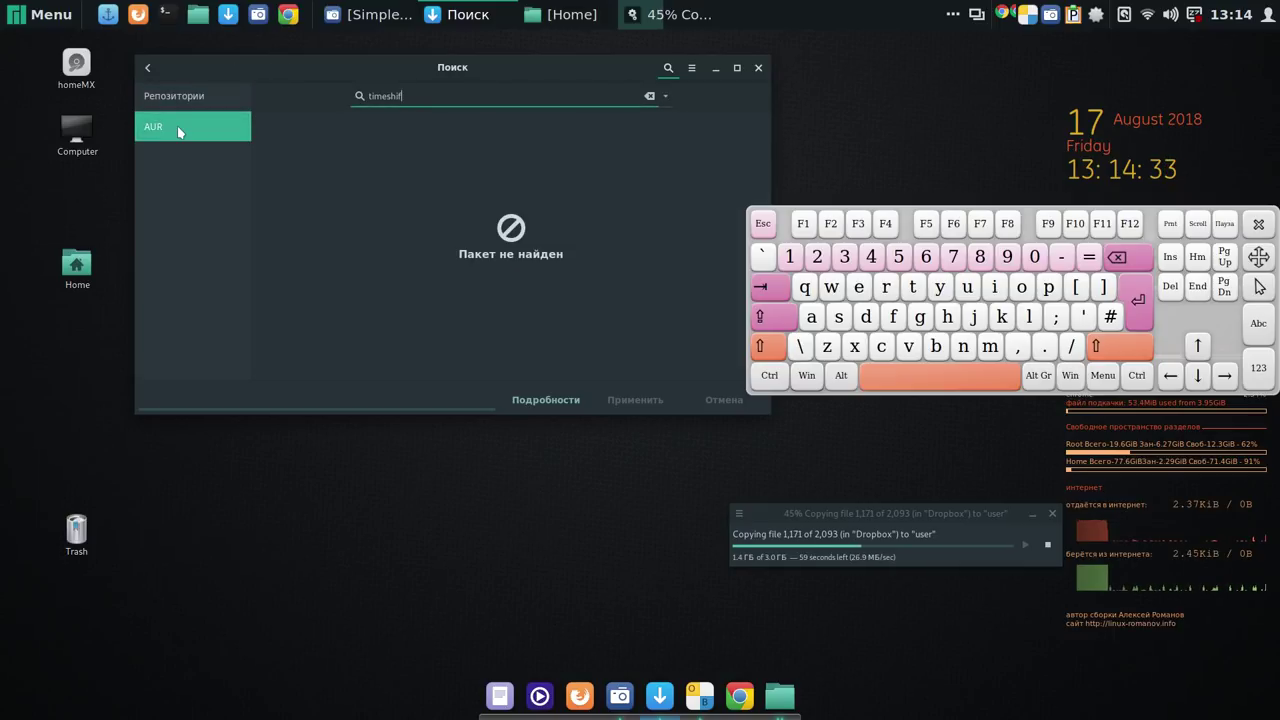
{"action": "left_click", "coordinate": [186, 95]}
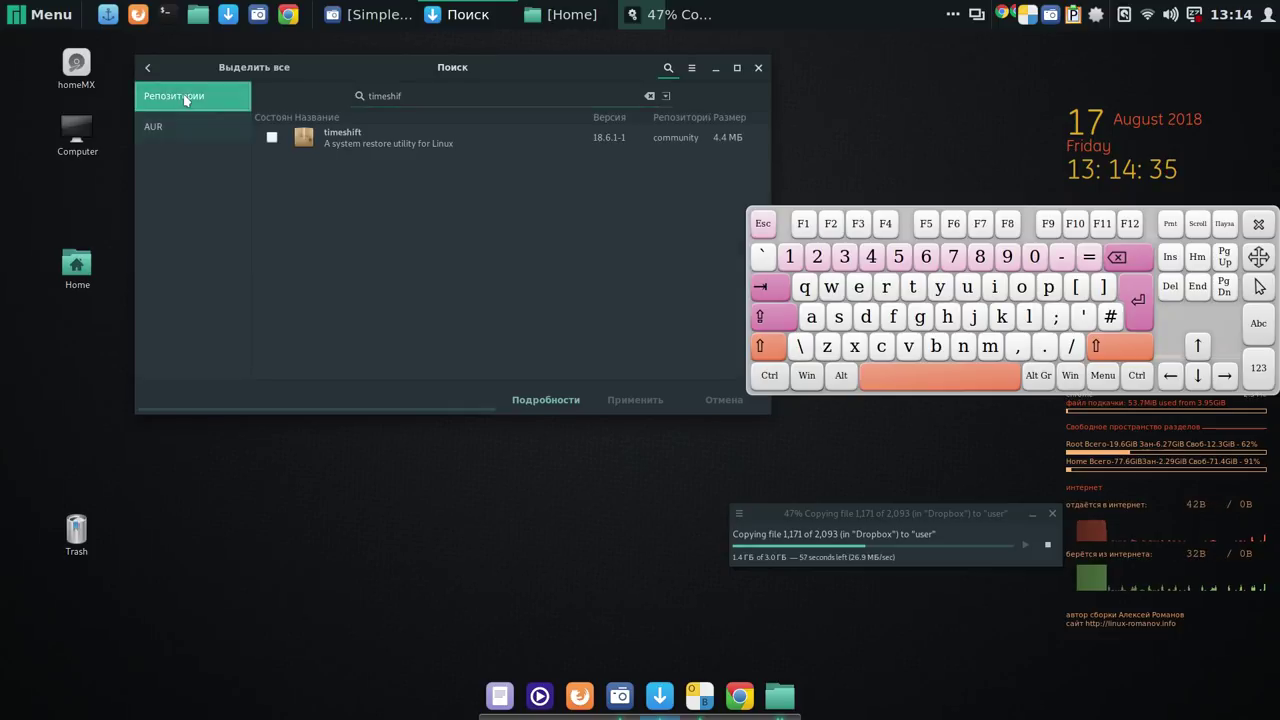
{"action": "left_click", "coordinate": [273, 138]}
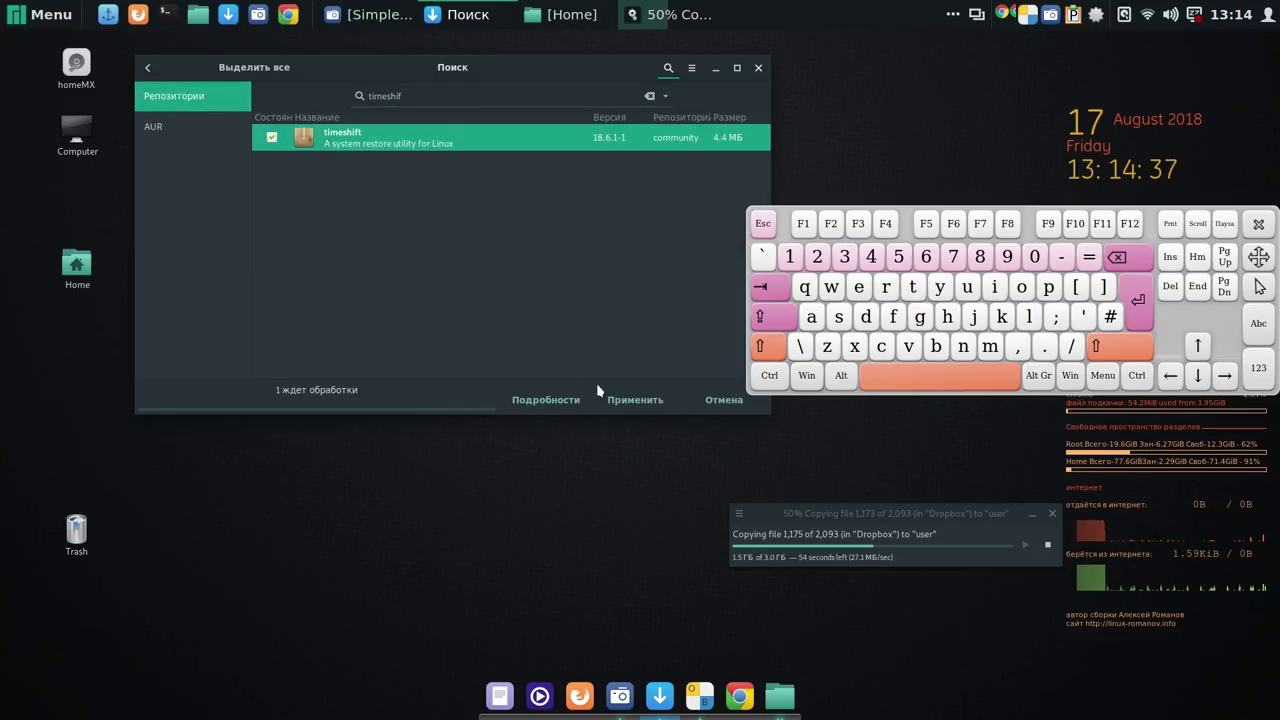
{"action": "left_click", "coordinate": [641, 402]}
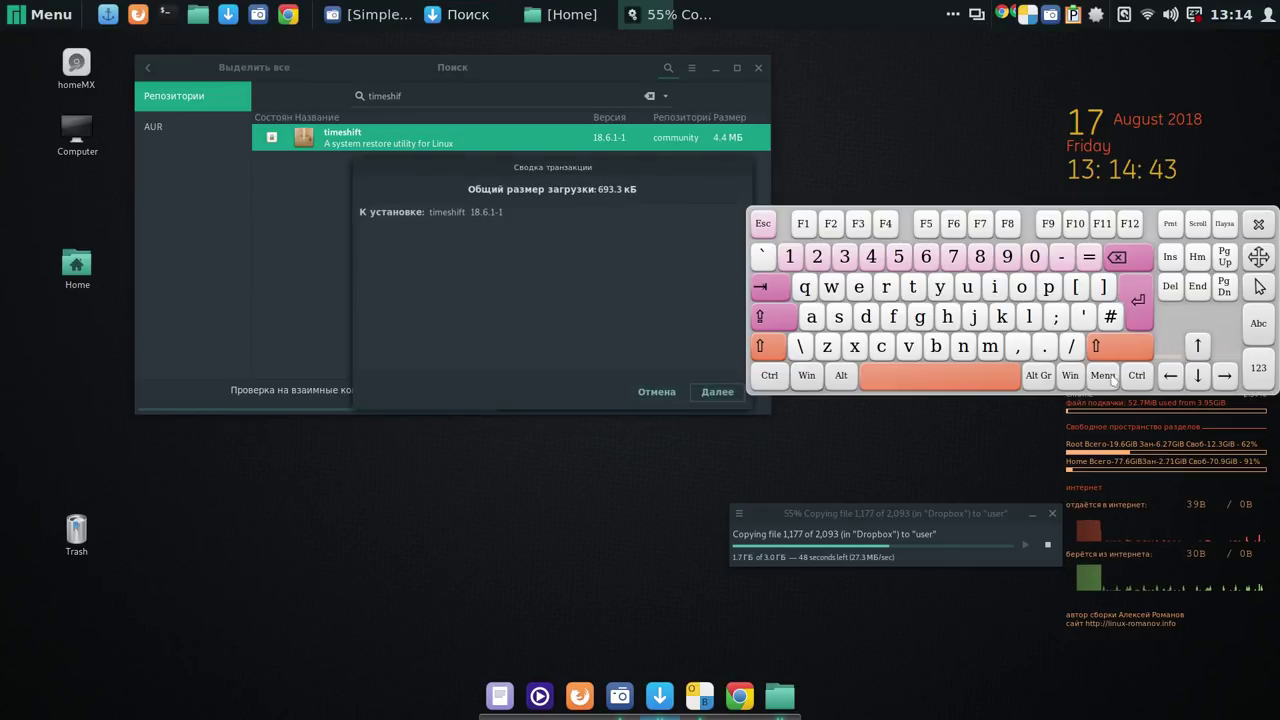
{"action": "left_click", "coordinate": [719, 393]}
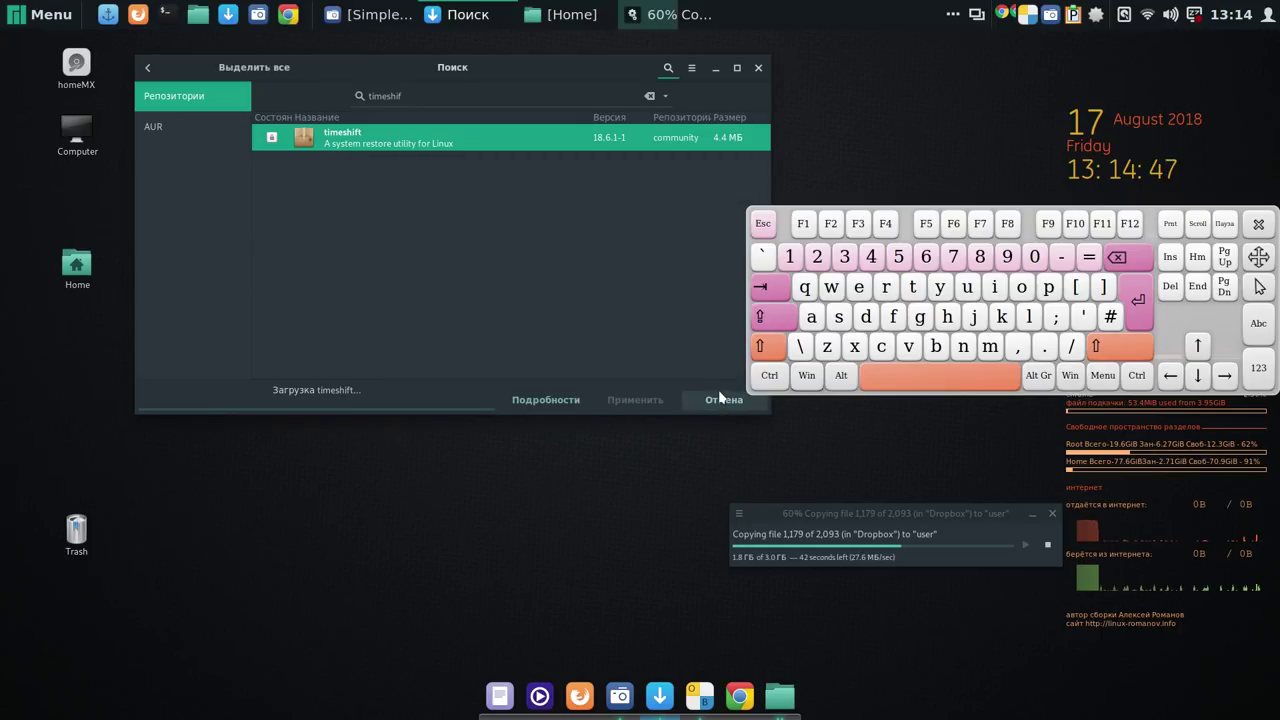
Hide the on-screen keyboard and the package manager window, and clear the pending desktop notification.
{"action": "left_click", "coordinate": [1263, 229]}
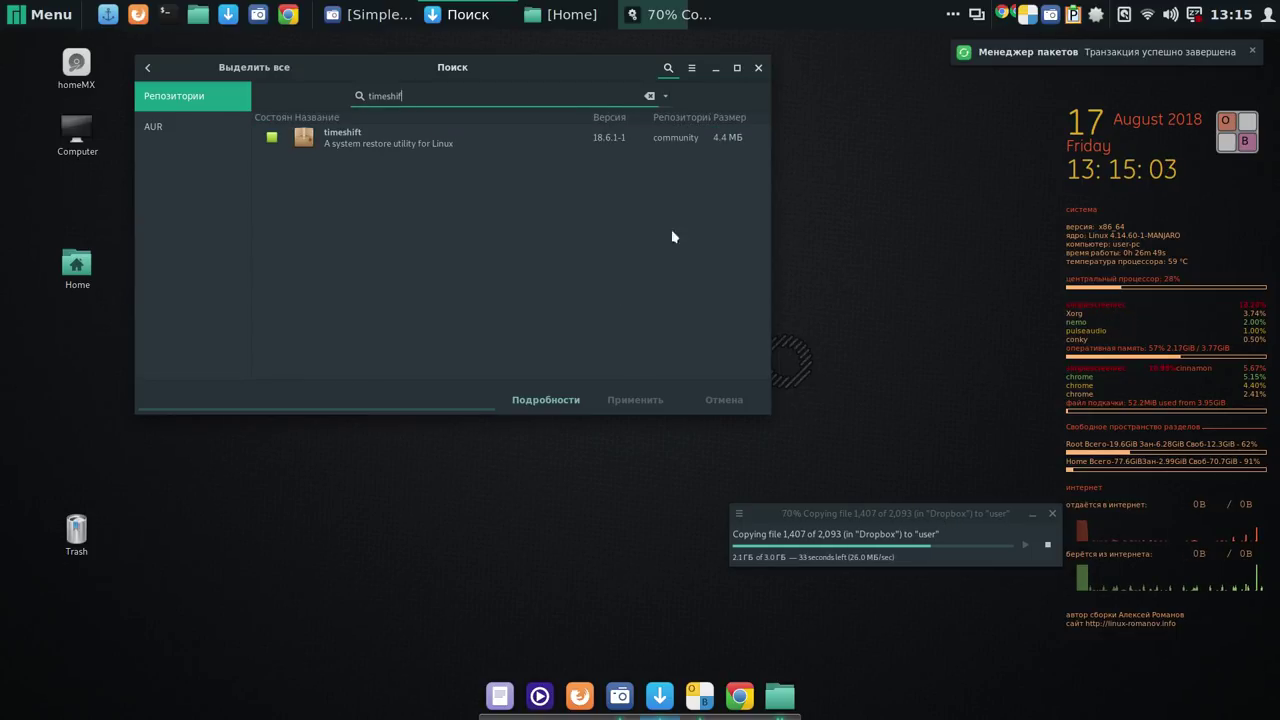
{"action": "left_click", "coordinate": [715, 68]}
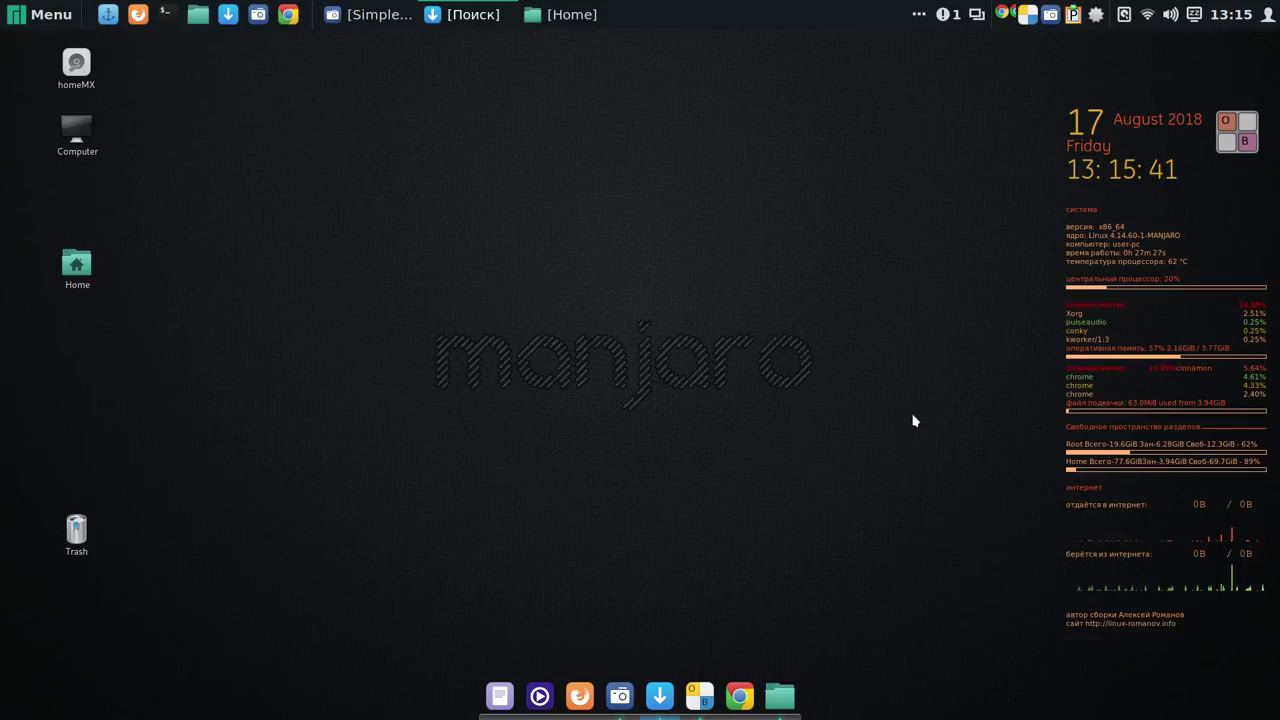
{"action": "left_click", "coordinate": [948, 14]}
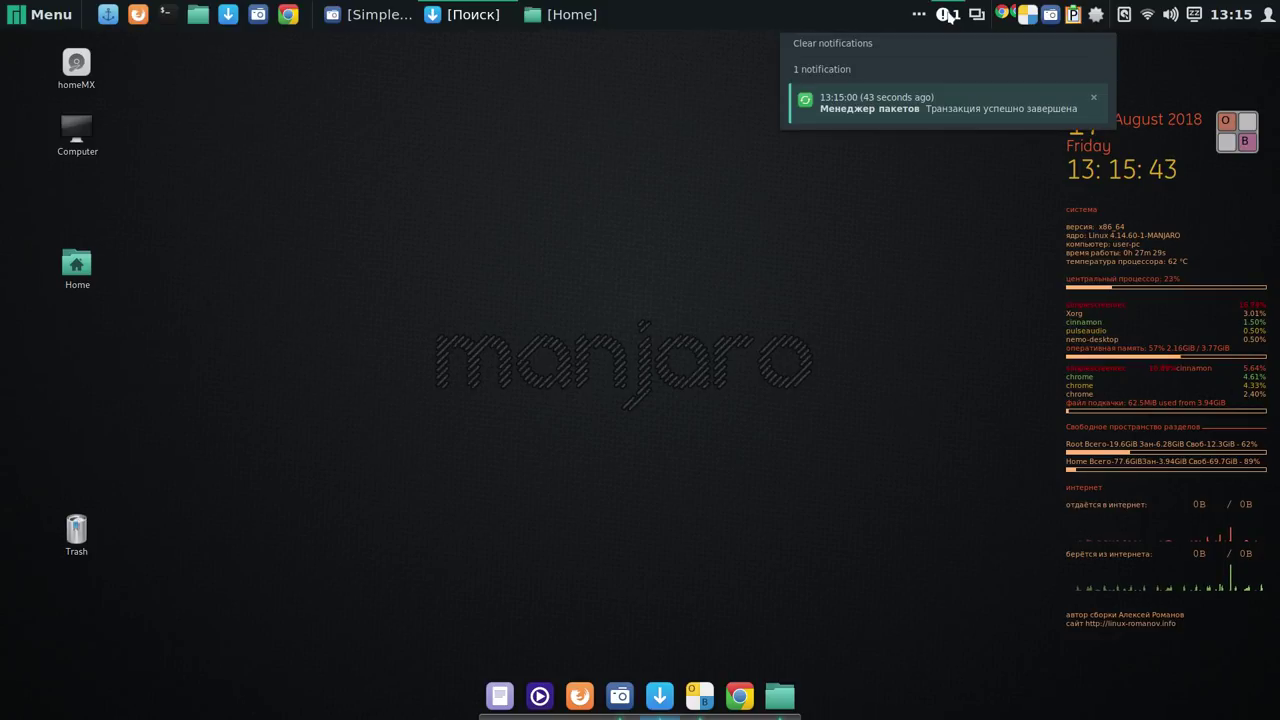
{"action": "left_click", "coordinate": [880, 43]}
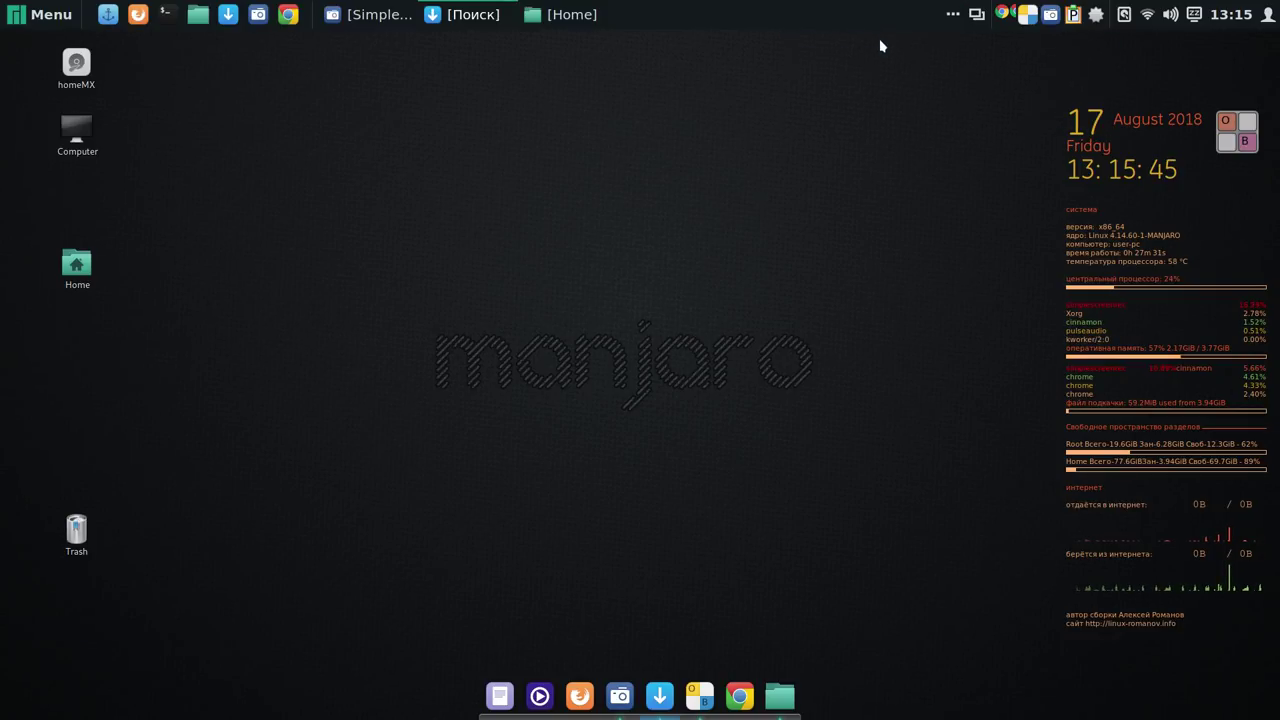
Launch Dropbox from the installed internet applications.
{"action": "left_click", "coordinate": [50, 16]}
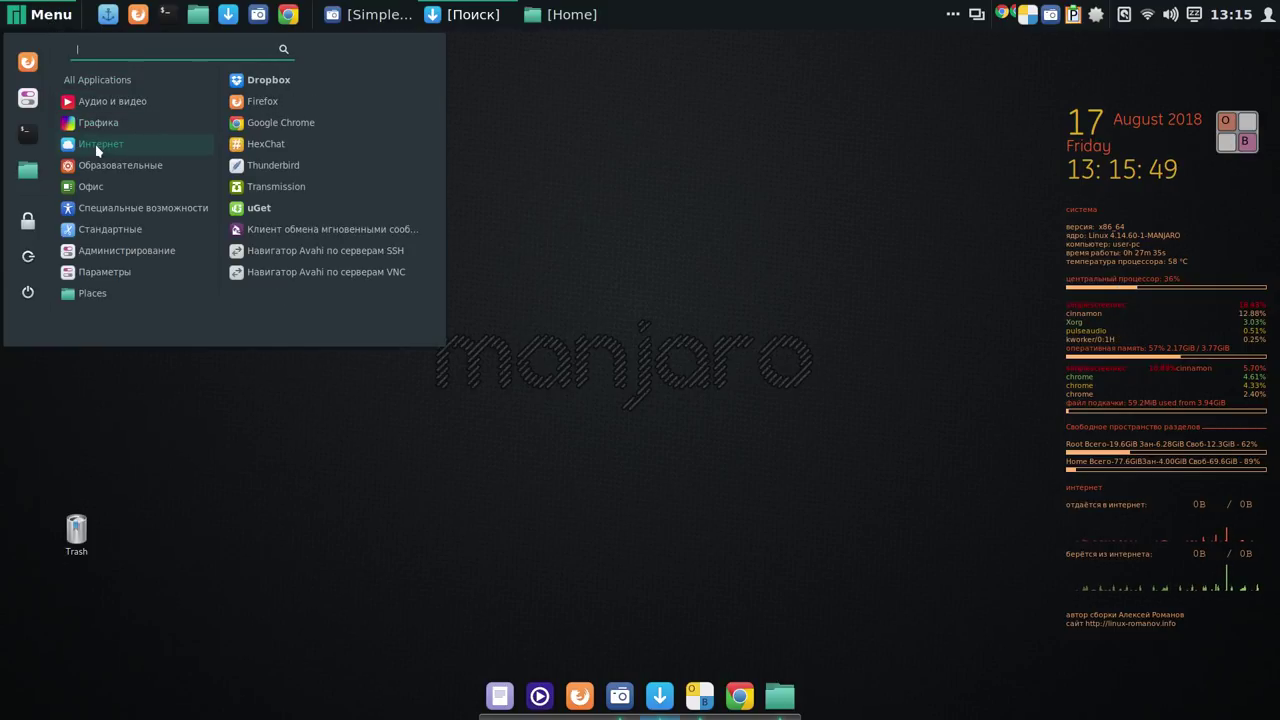
{"action": "left_click", "coordinate": [268, 80]}
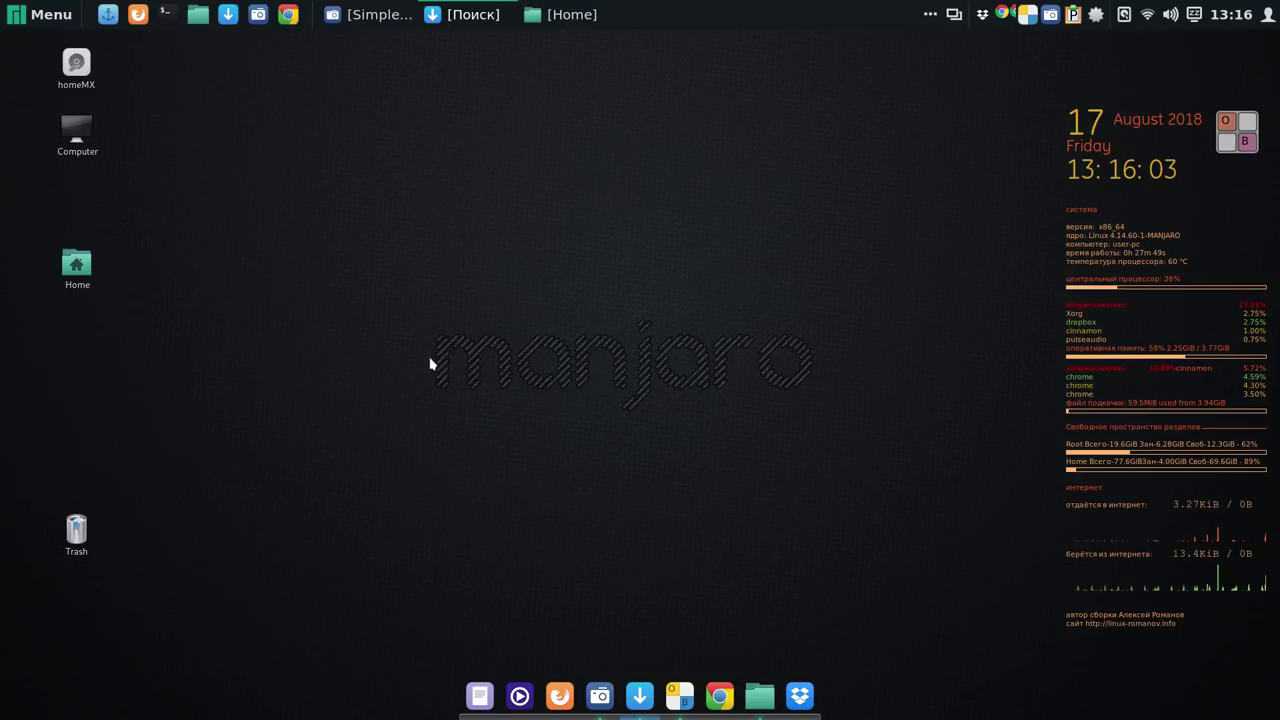
Launch Timeshift from the administration applications and authenticate with the administrator password using the on-screen keyboard.
{"action": "left_click", "coordinate": [48, 14]}
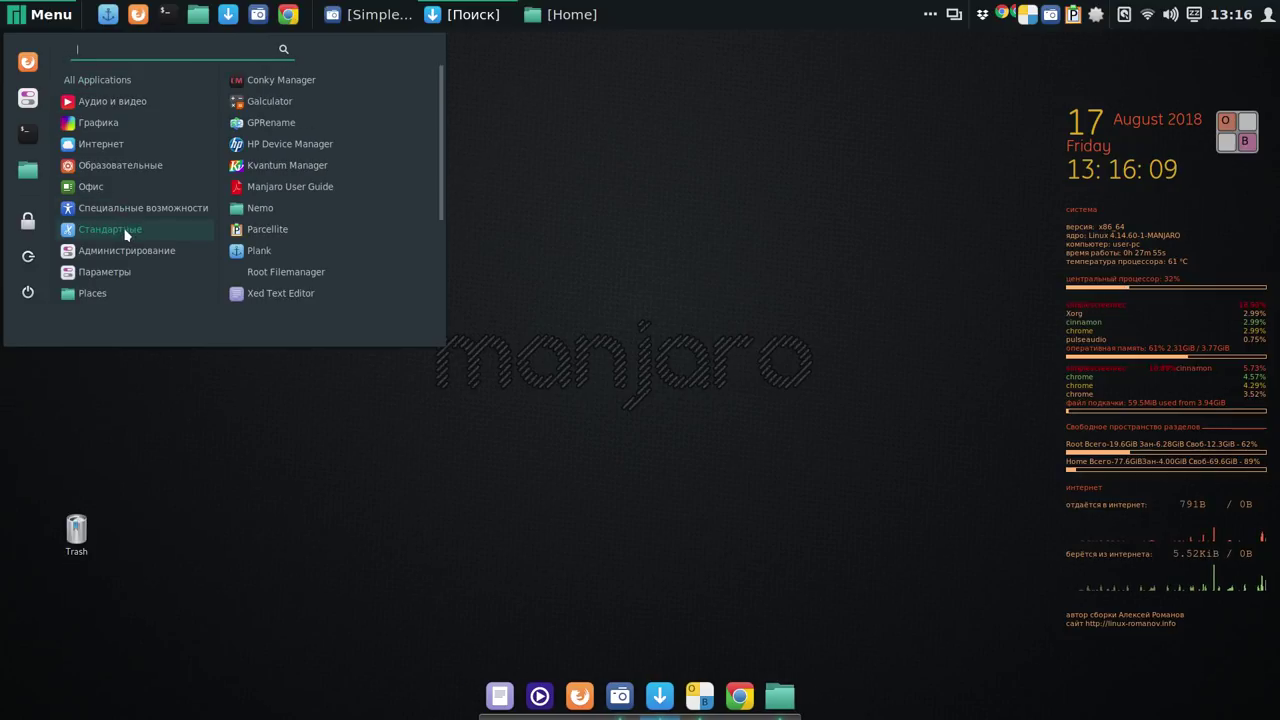
{"action": "mouse_move", "coordinate": [126, 251]}
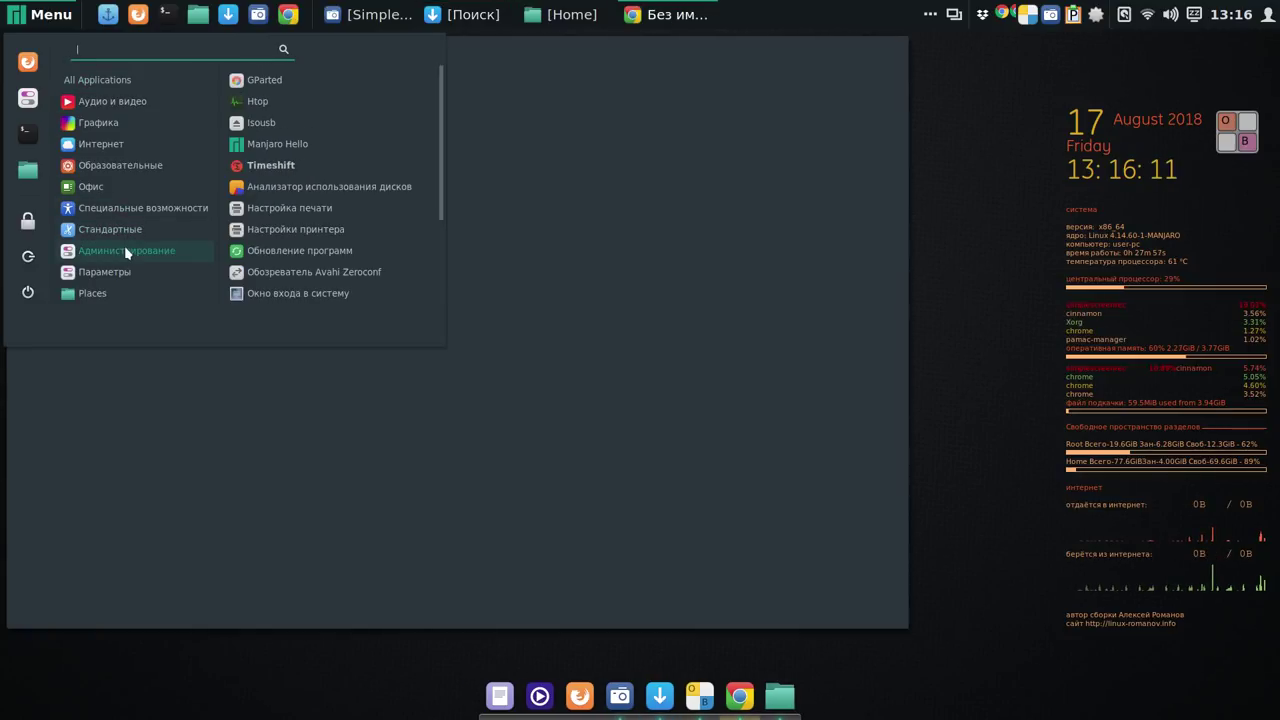
{"action": "left_click", "coordinate": [337, 166]}
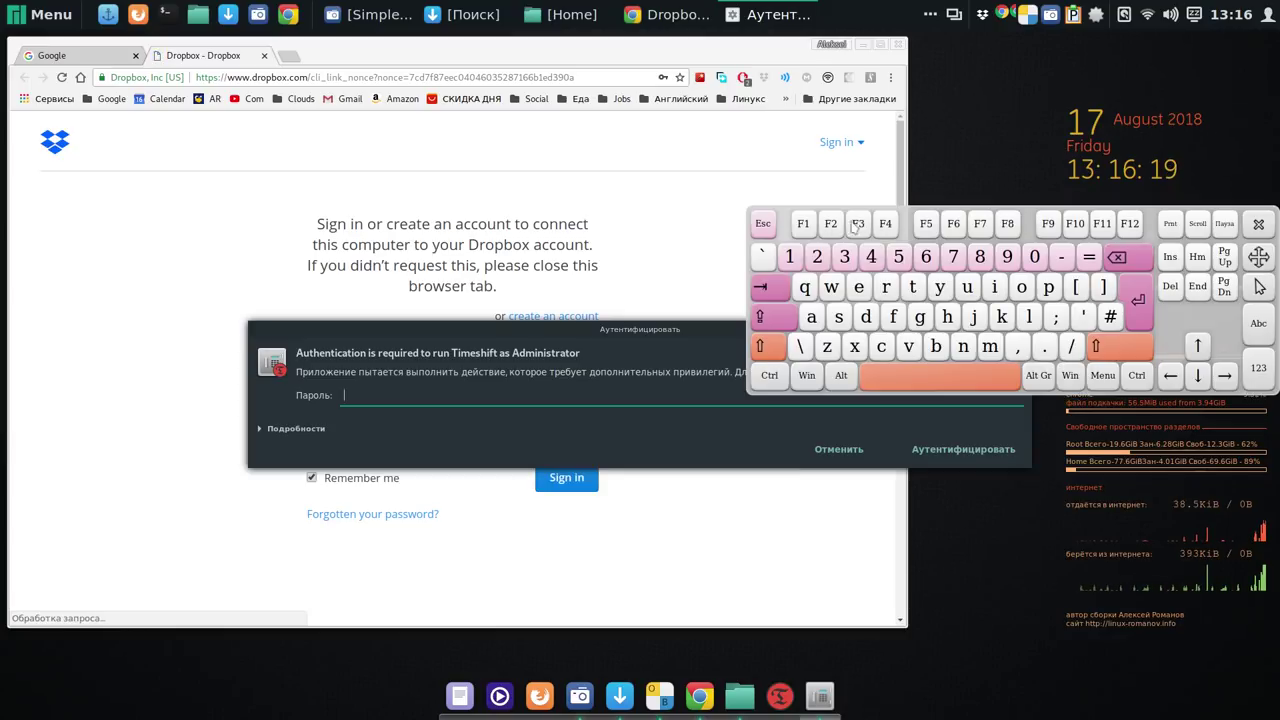
{"action": "left_click", "coordinate": [795, 259]}
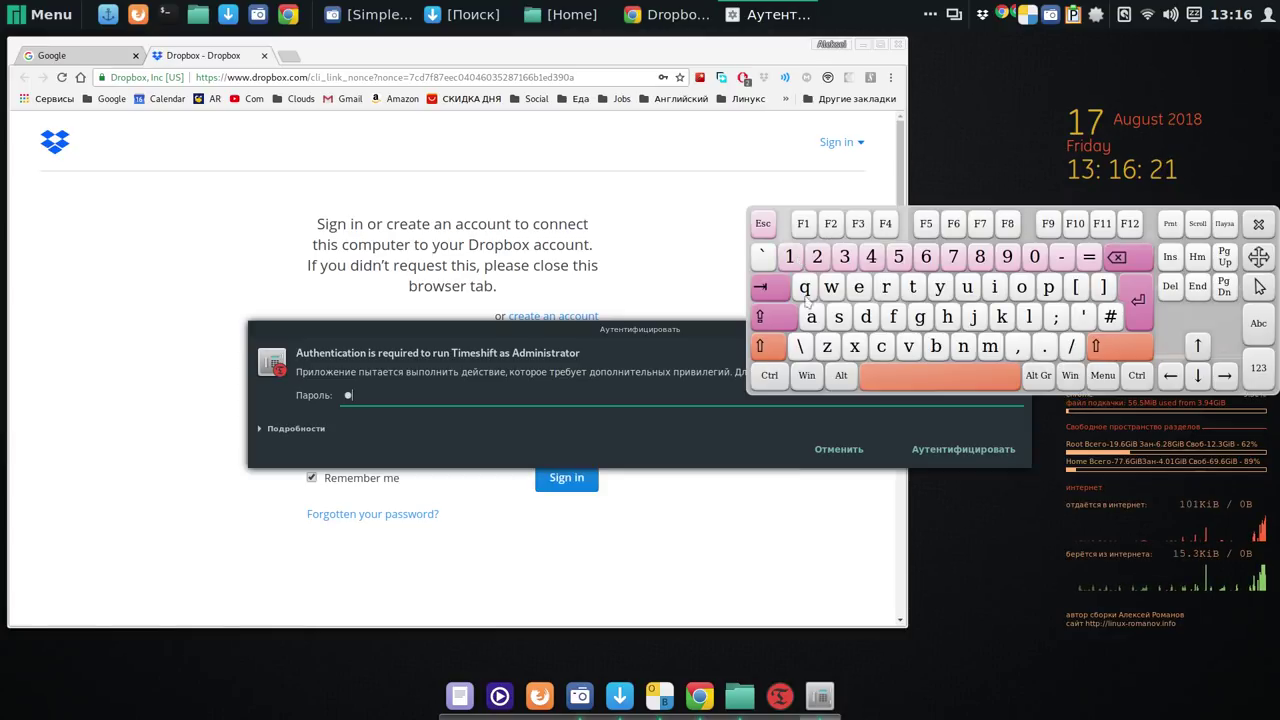
{"action": "left_click", "coordinate": [1002, 460]}
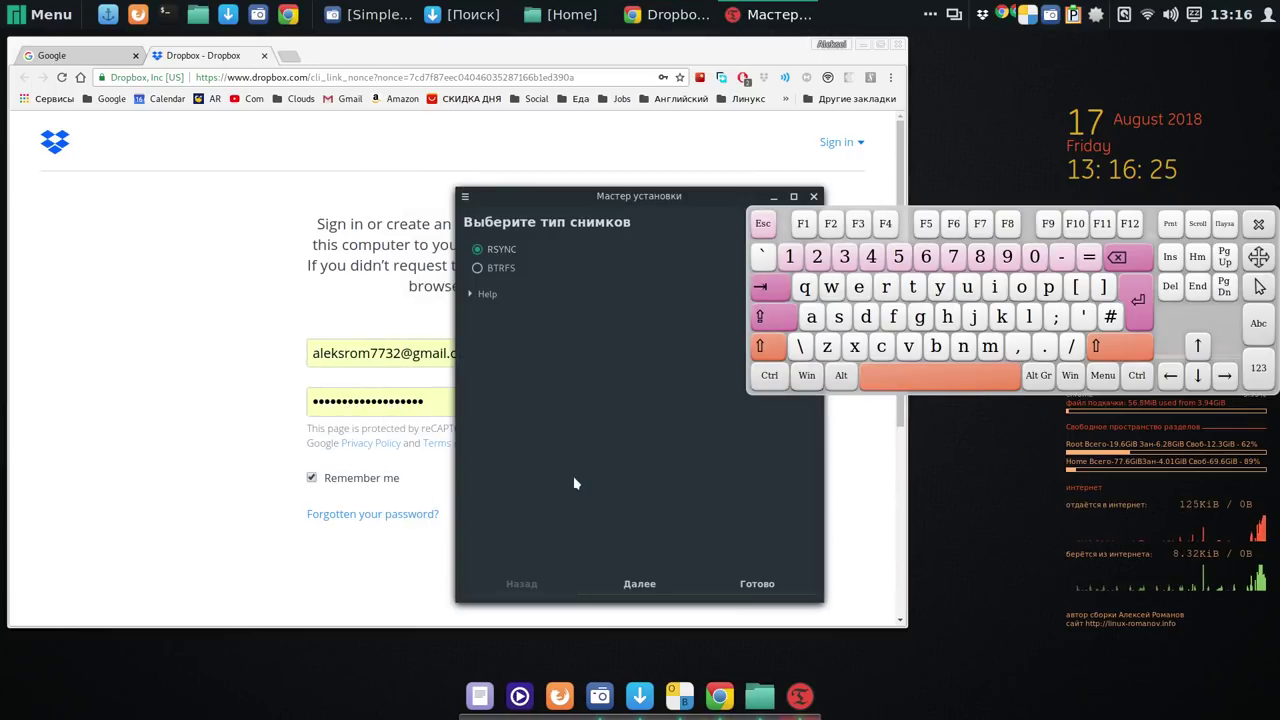
Close the Dropbox folder window and finish Timeshift's setup wizard with the RSYNC snapshot type.
{"action": "left_click_drag", "start_coordinate": [560, 195], "coordinate": [386, 136]}
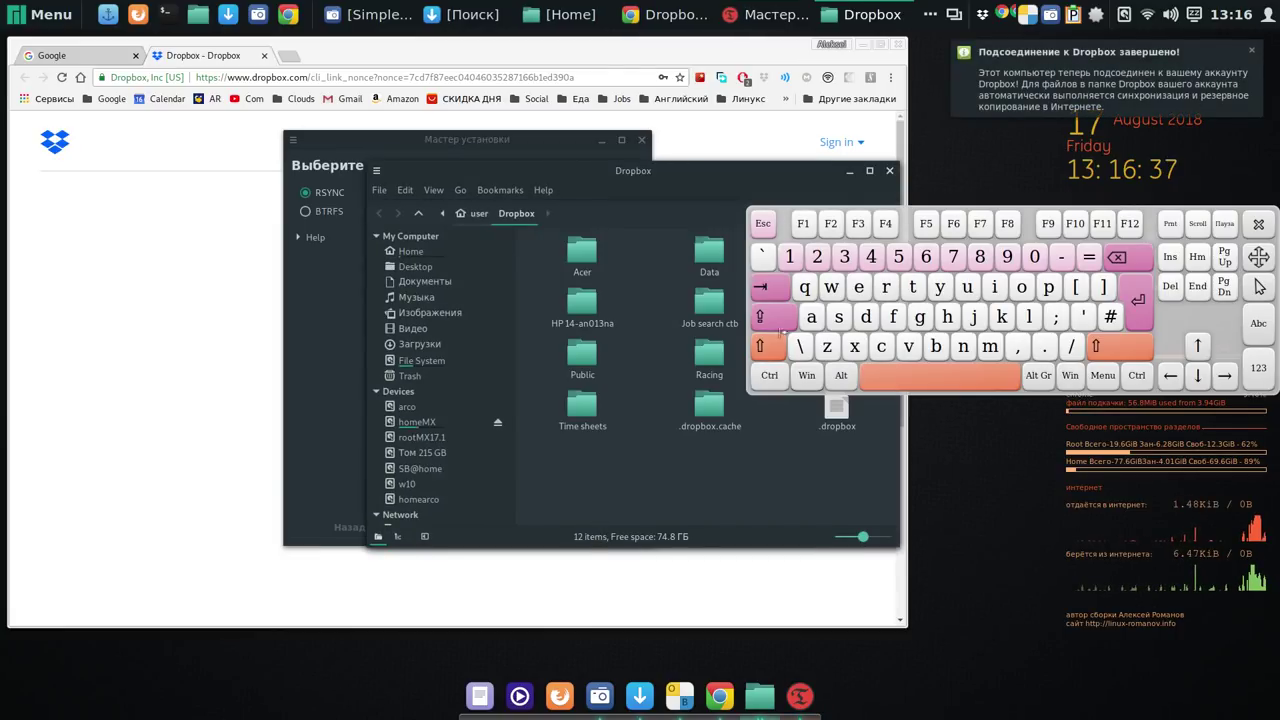
{"action": "left_click", "coordinate": [889, 174]}
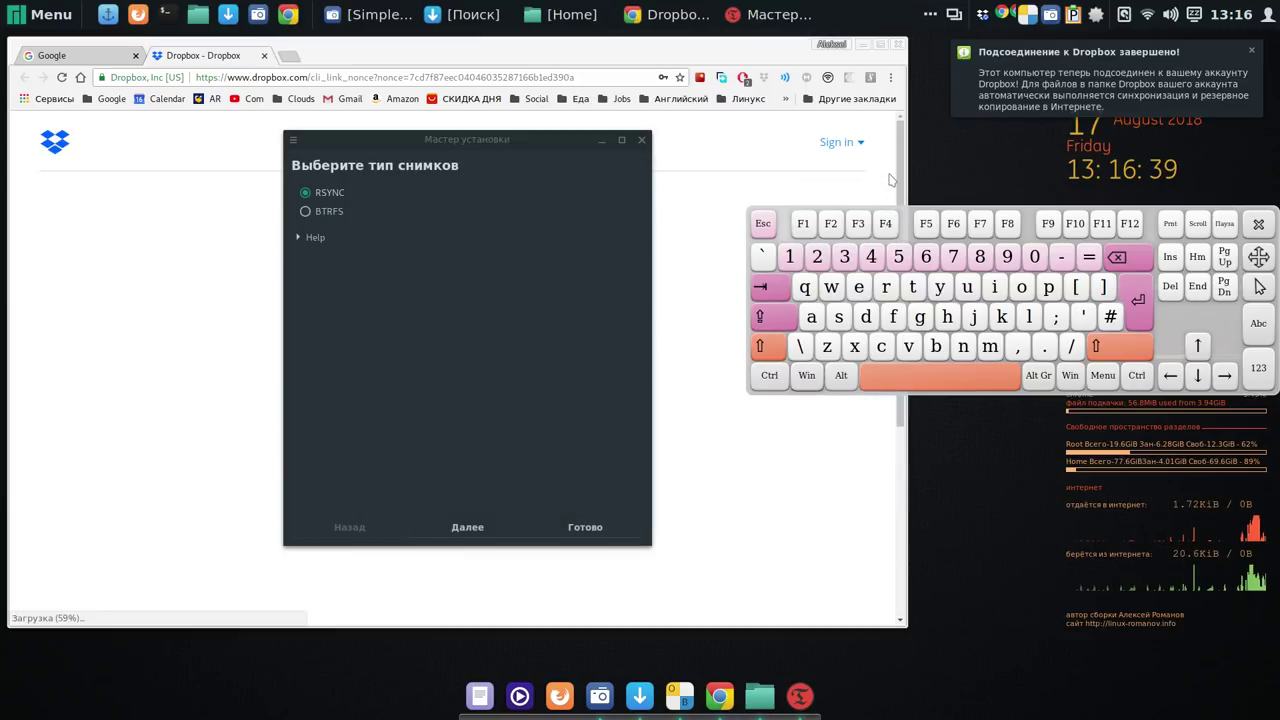
{"action": "left_click", "coordinate": [592, 527]}
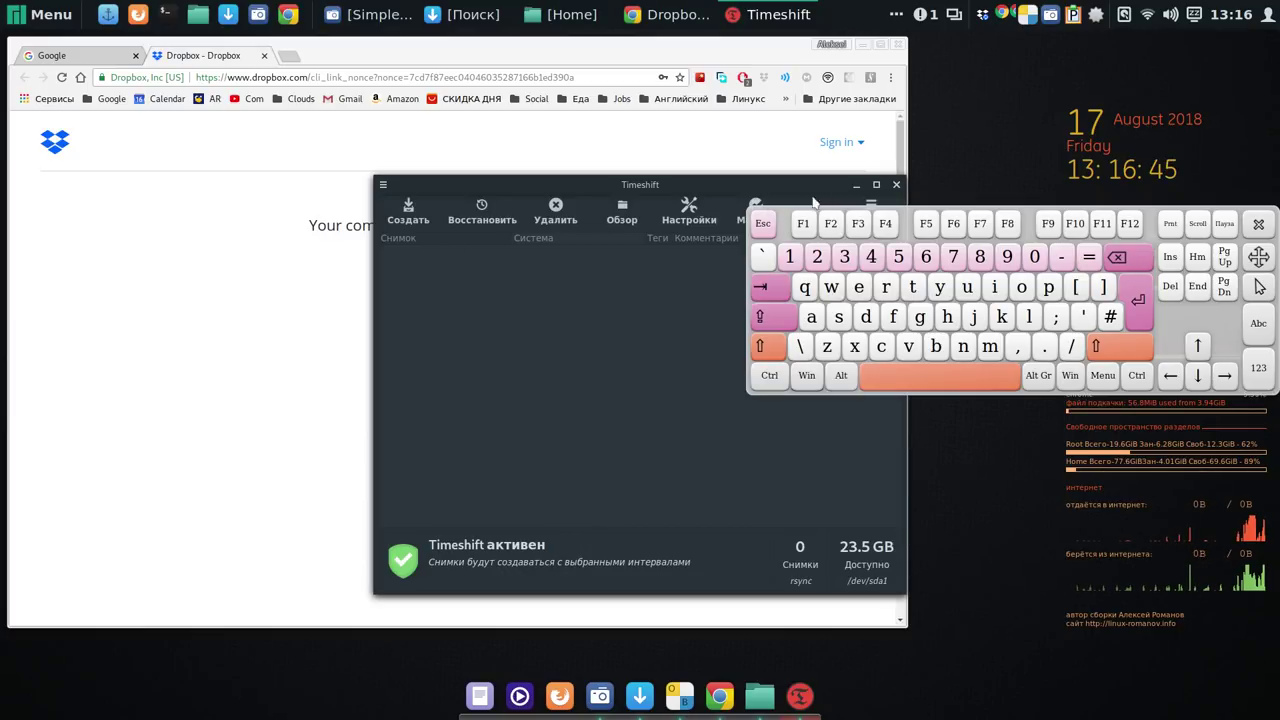
Minimise Timeshift, continue to Dropbox from the account-linking page in Chrome, close that tab and minimise the browser.
{"action": "left_click", "coordinate": [857, 187]}
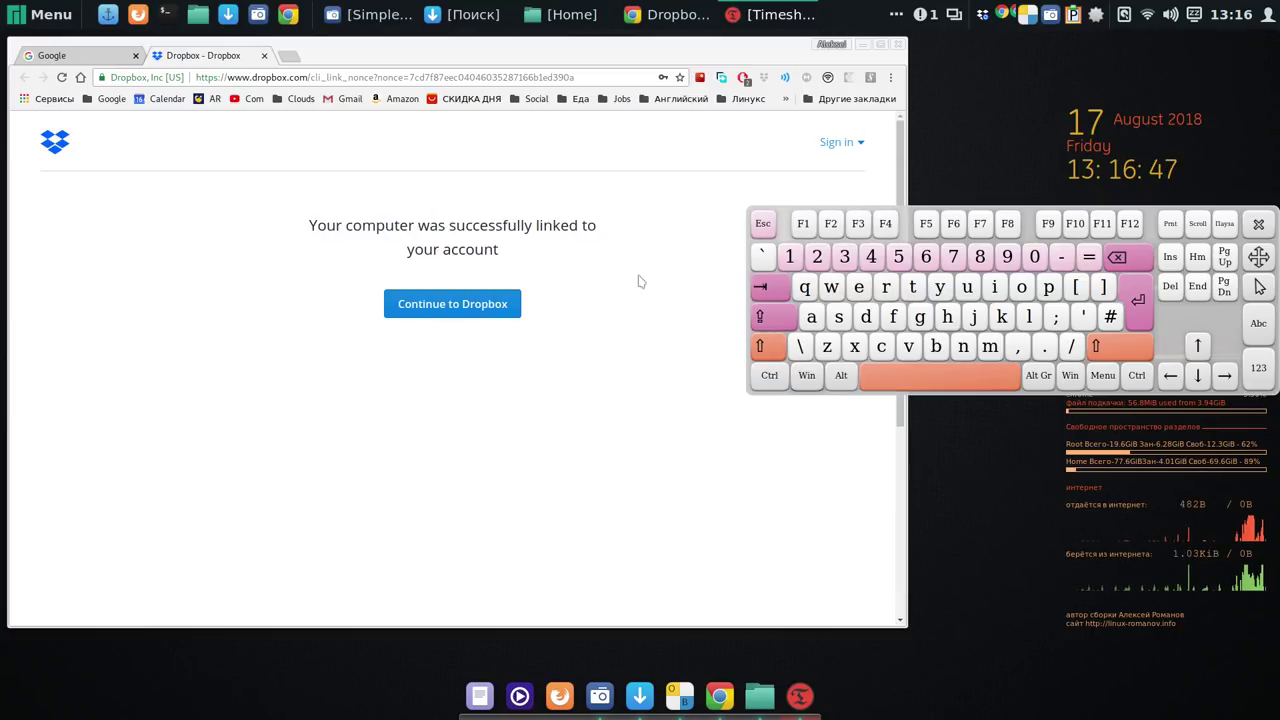
{"action": "left_click", "coordinate": [486, 307]}
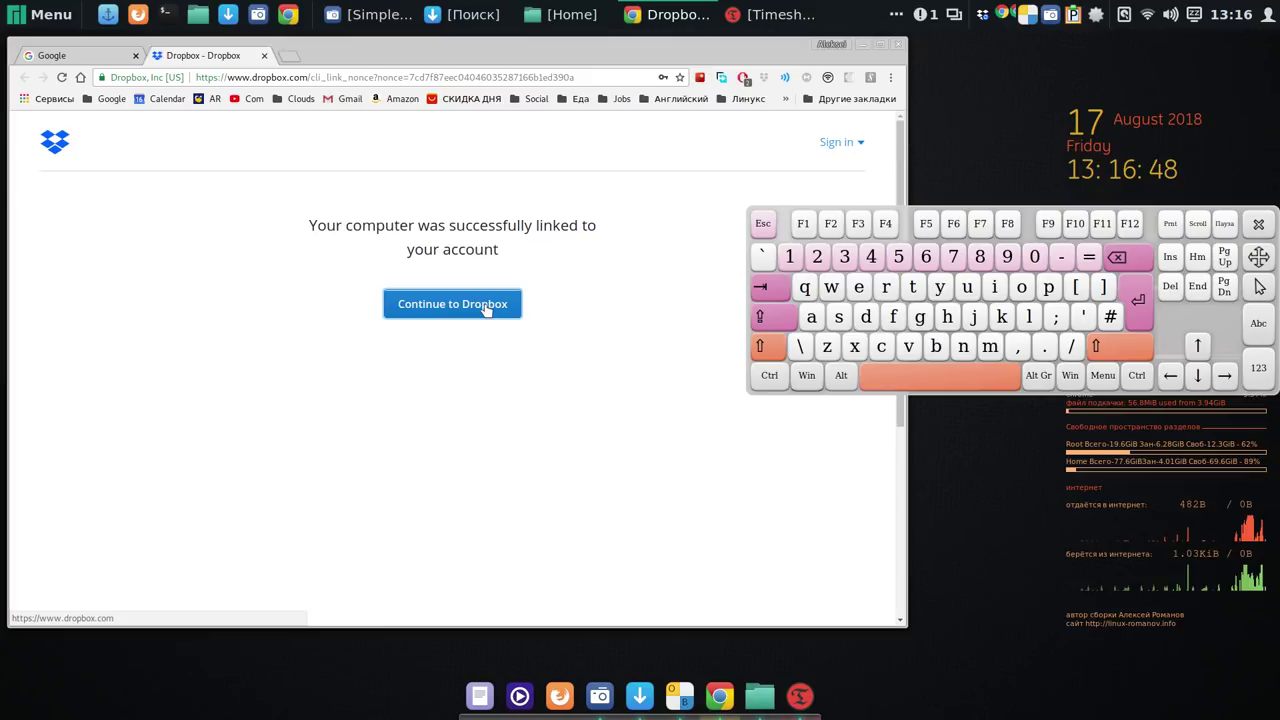
{"action": "left_click", "coordinate": [264, 56]}
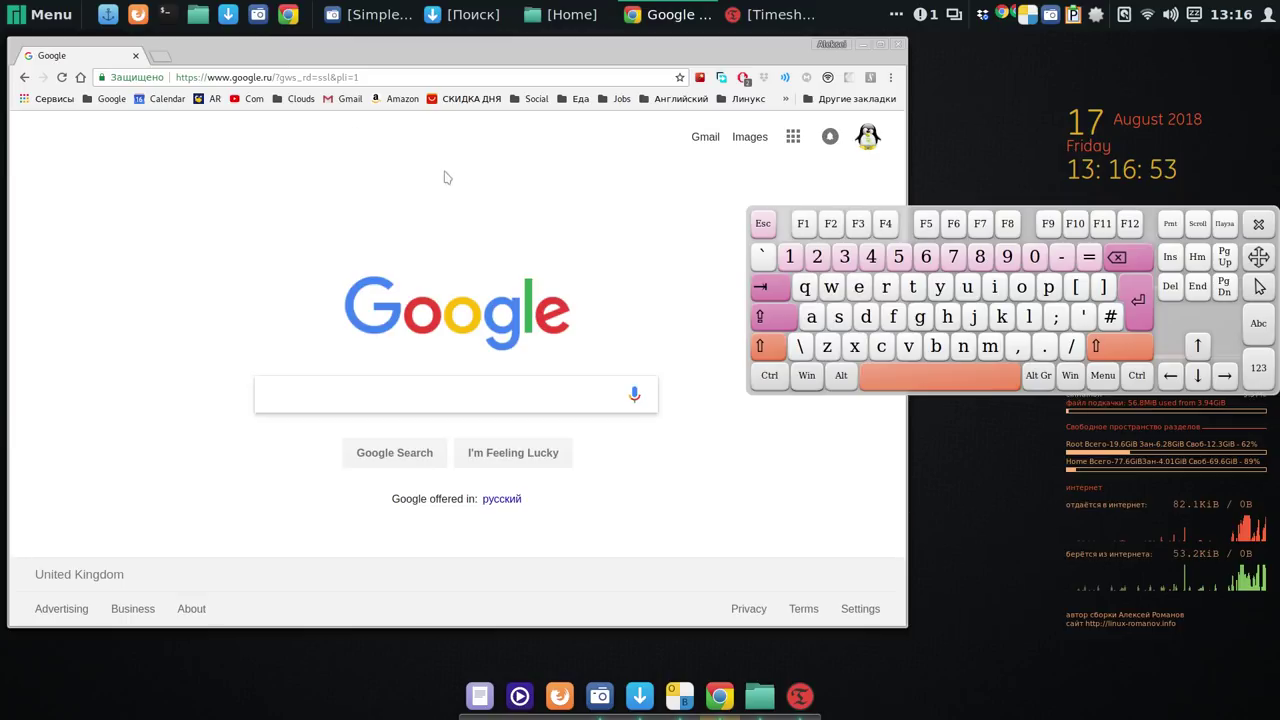
{"action": "left_click", "coordinate": [863, 43]}
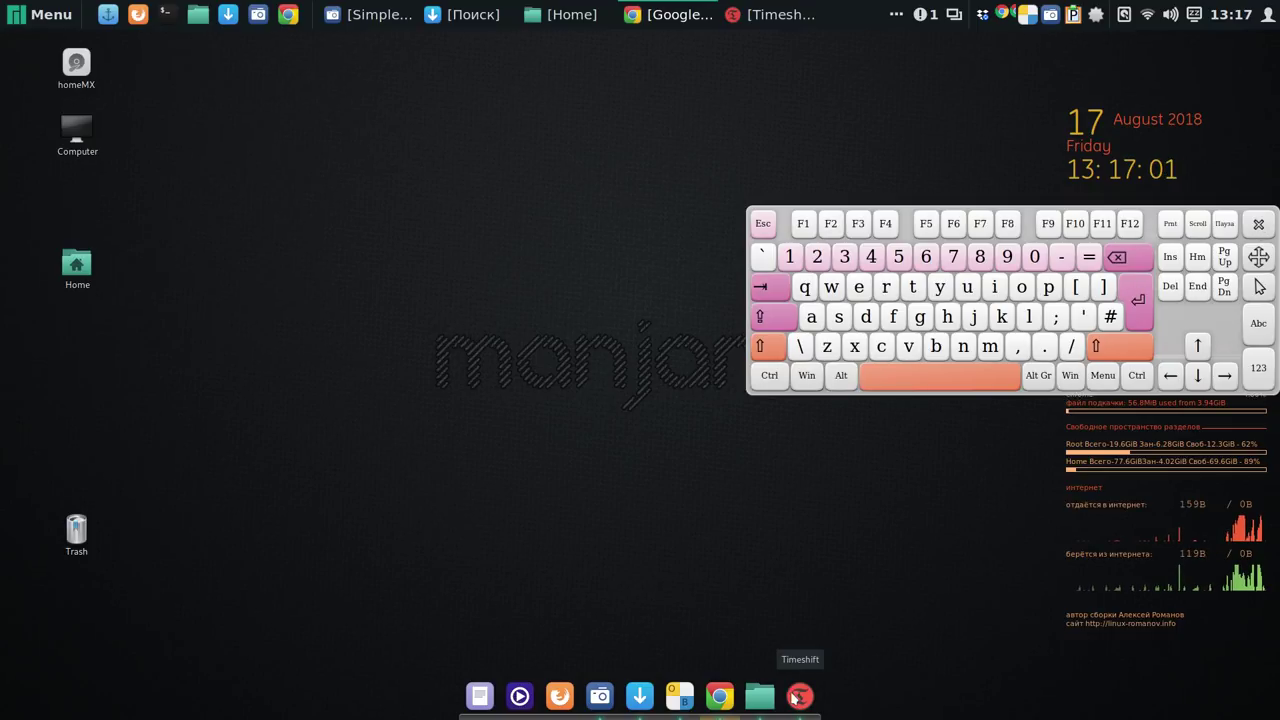
Hide the on-screen keyboard and bring the Timeshift window back, placed higher on the desktop.
{"action": "left_click", "coordinate": [1258, 224]}
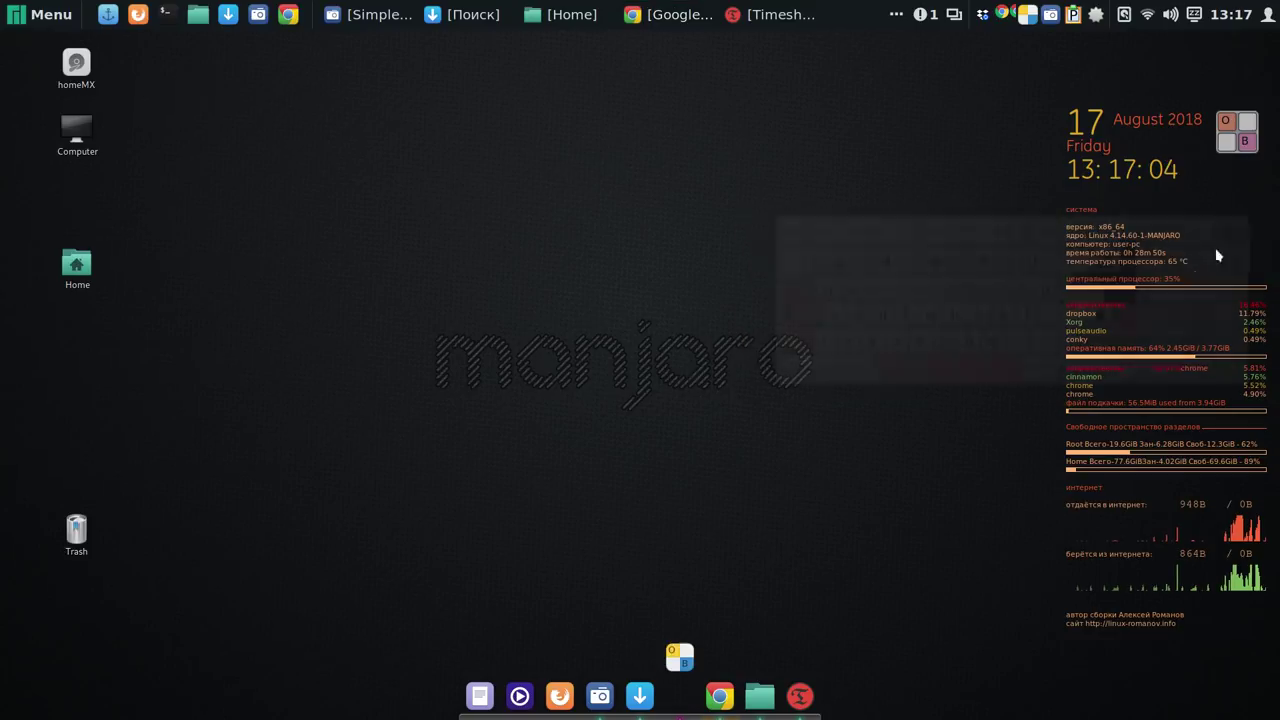
{"action": "left_click", "coordinate": [800, 696]}
{"action": "left_click_drag", "start_coordinate": [590, 185], "coordinate": [484, 72]}
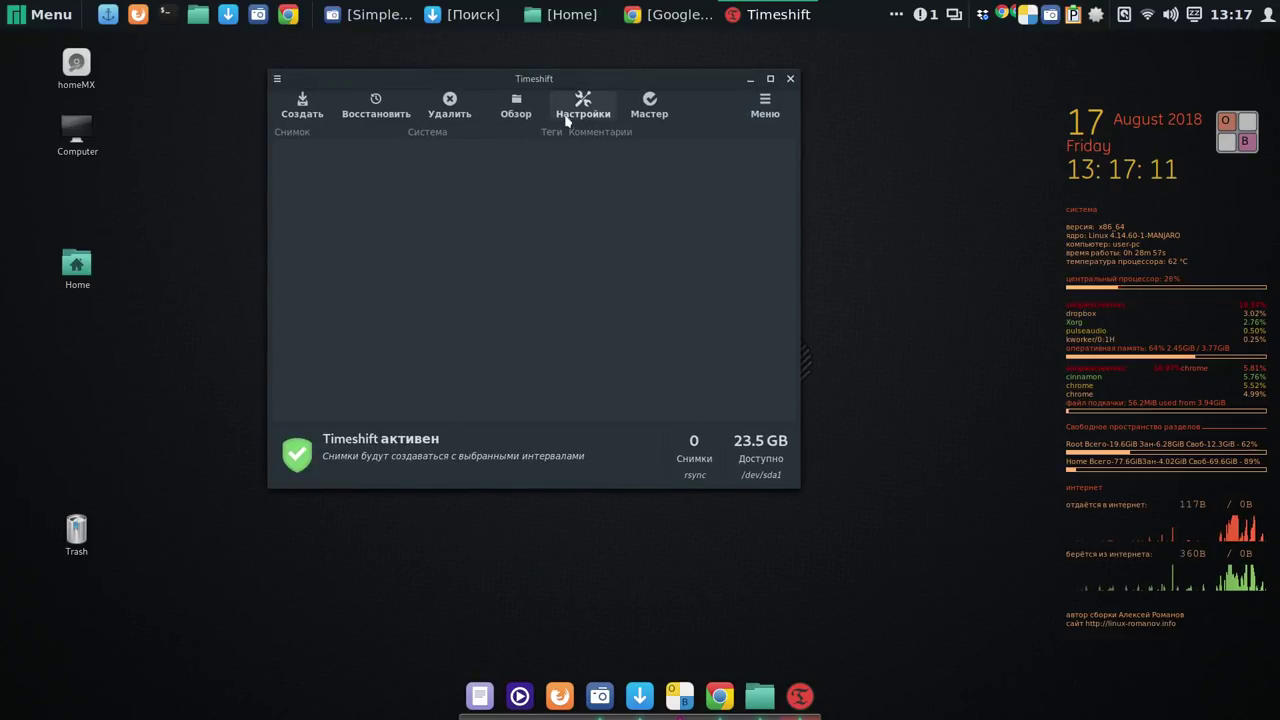
Rerun Timeshift's setup wizard with RSYNC snapshots and choose sda12 as the snapshot location.
{"action": "left_click", "coordinate": [647, 117]}
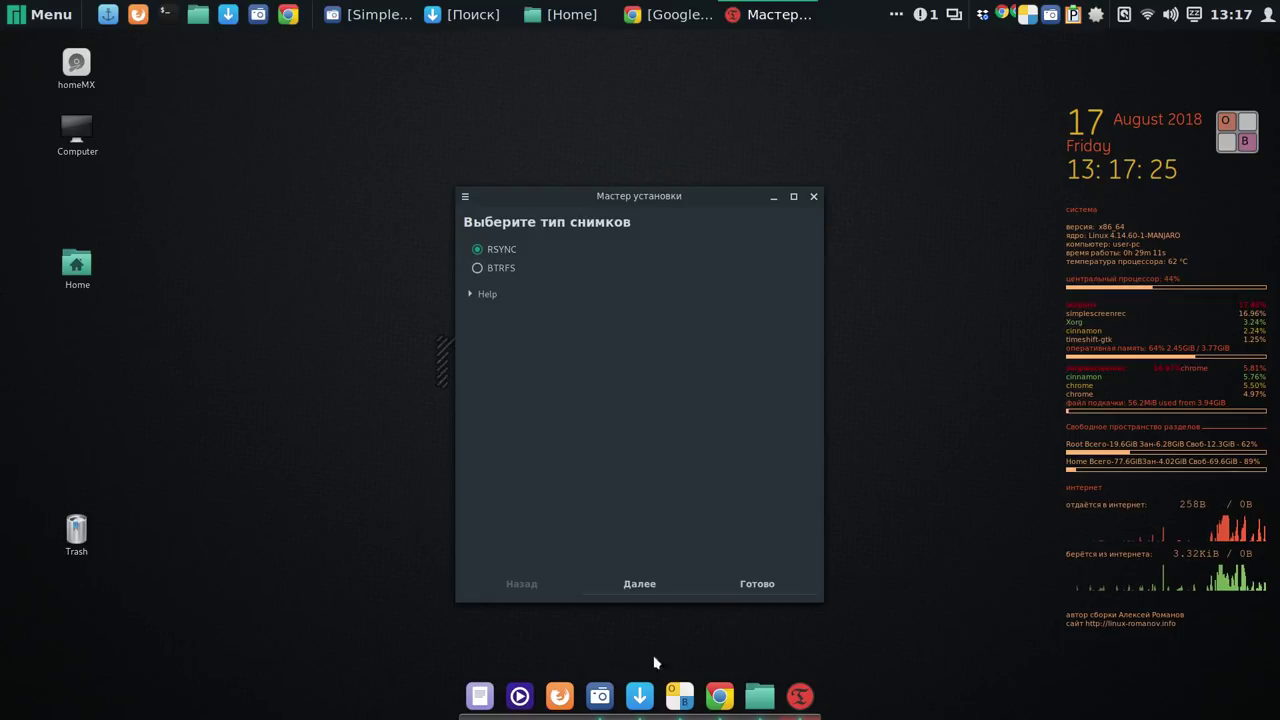
{"action": "left_click", "coordinate": [648, 586]}
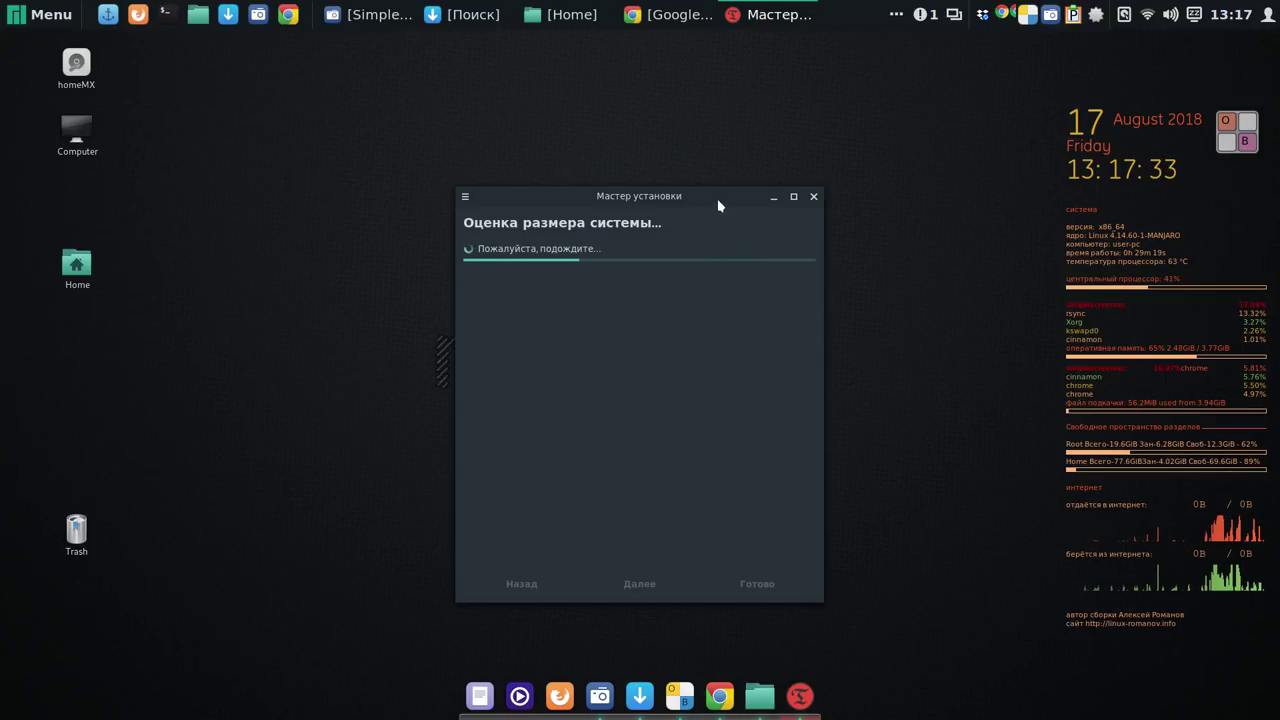
{"action": "left_click_drag", "start_coordinate": [714, 191], "coordinate": [563, 70]}
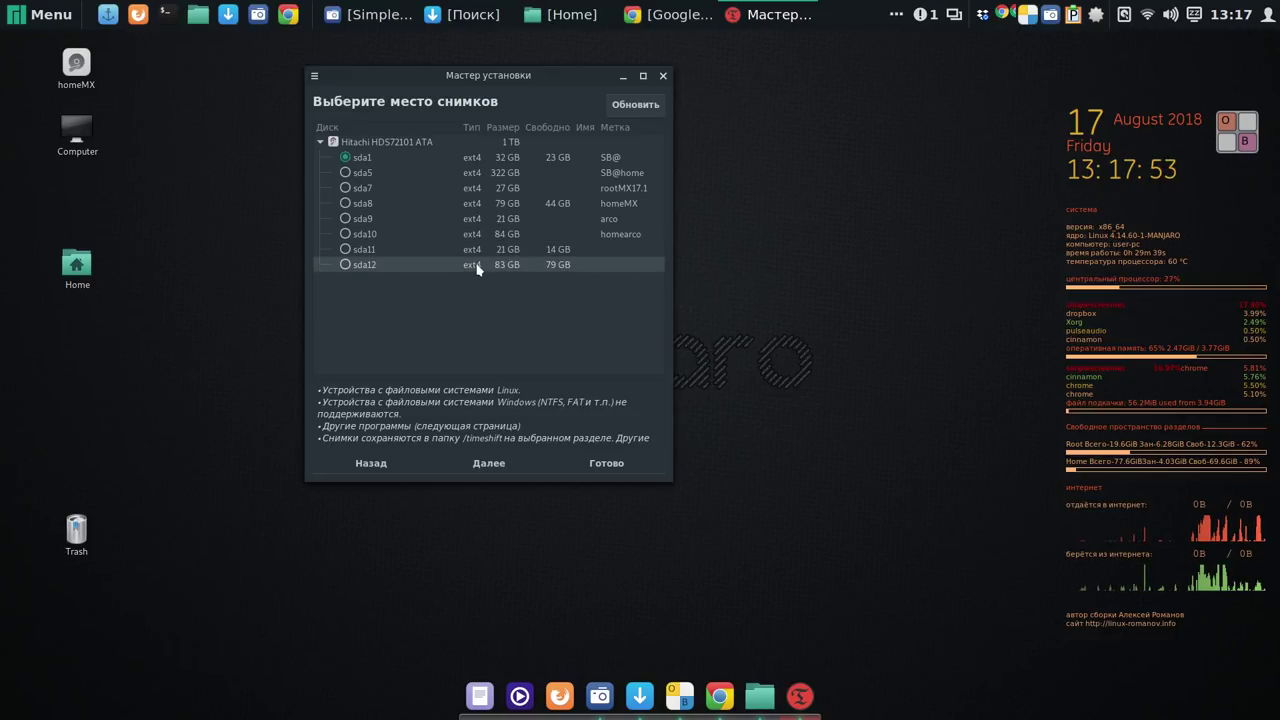
{"action": "left_click", "coordinate": [346, 265]}
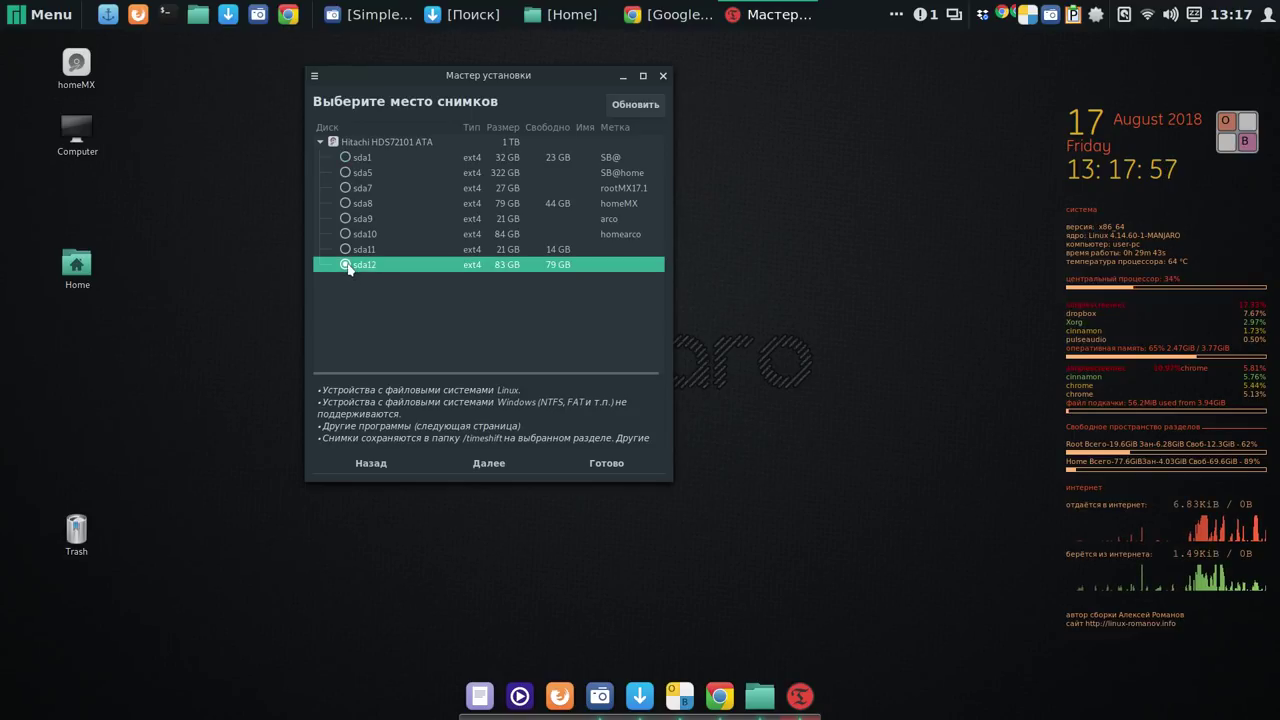
{"action": "left_click", "coordinate": [489, 463]}
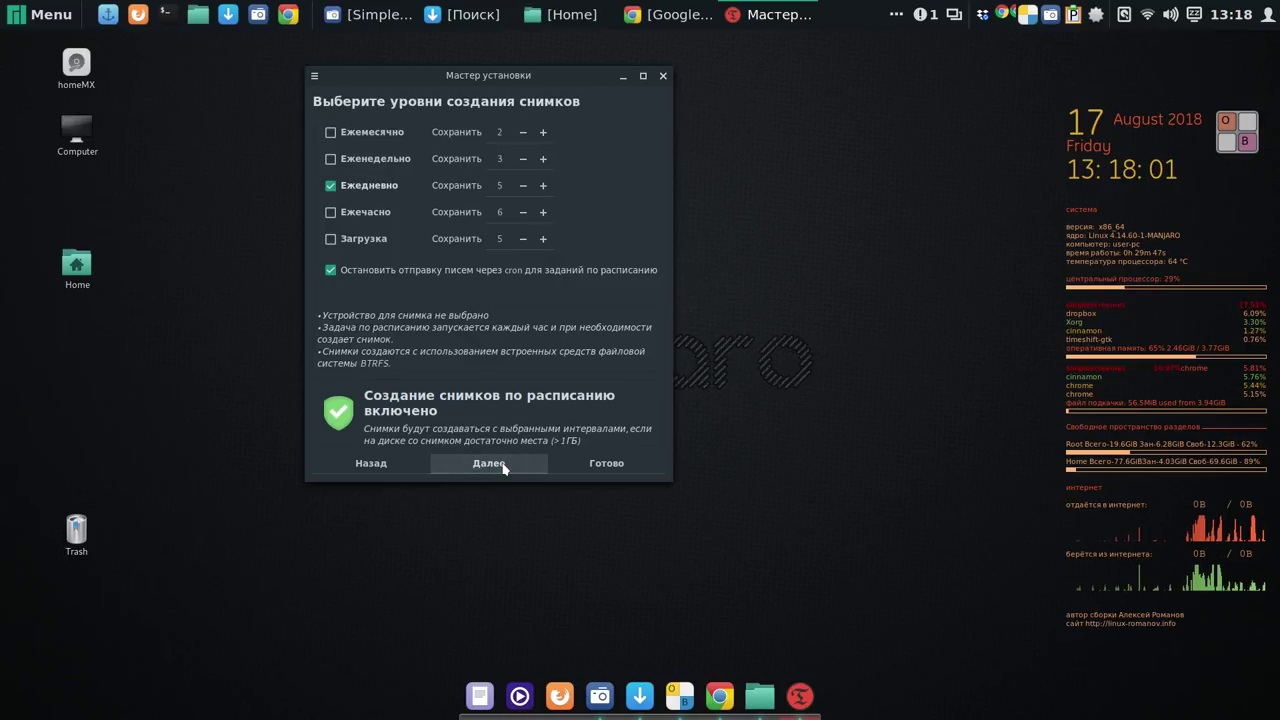
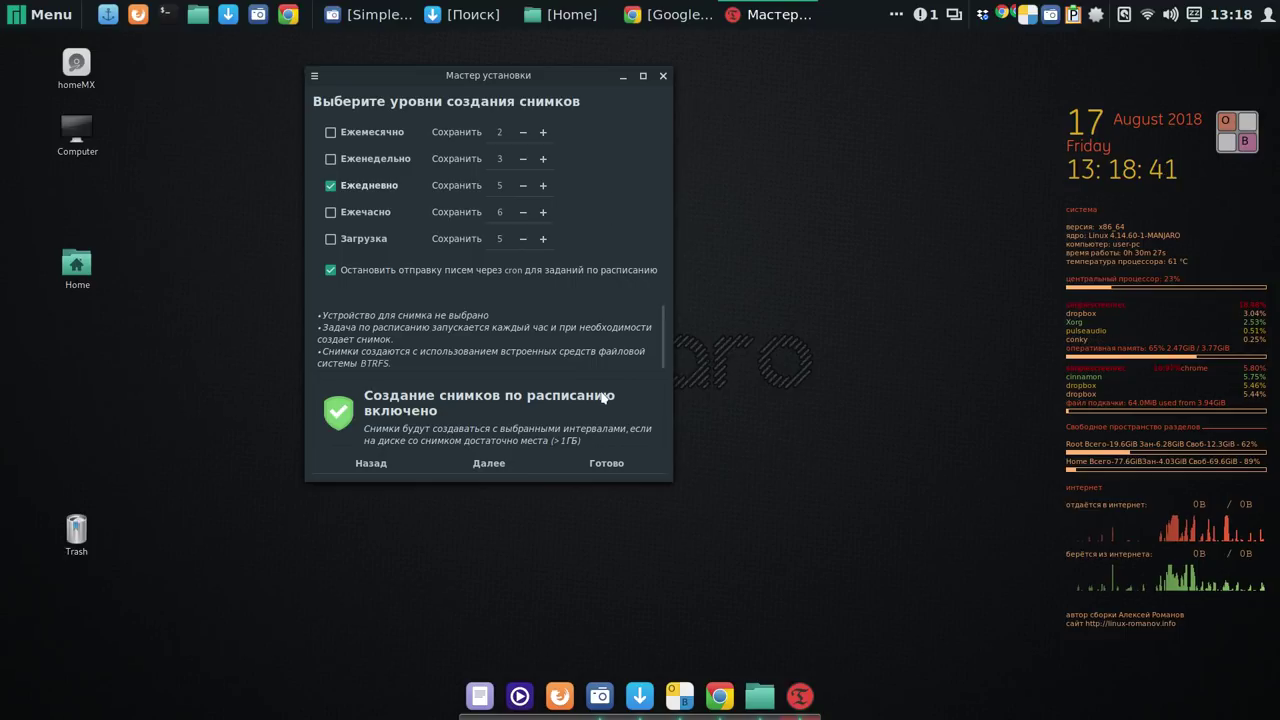
Finish the wizard with daily snapshots, keeping 5, and home directories excluded, and start creating a system snapshot.
{"action": "left_click", "coordinate": [502, 467]}
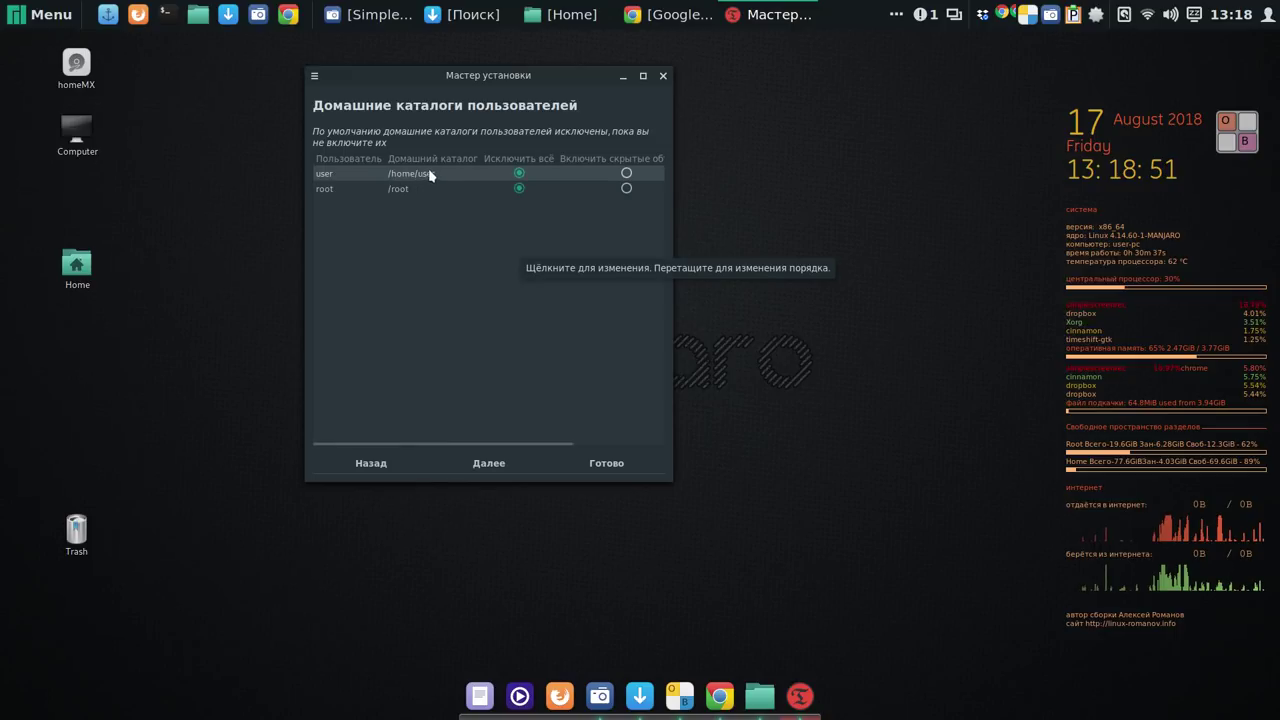
{"action": "left_click", "coordinate": [495, 466]}
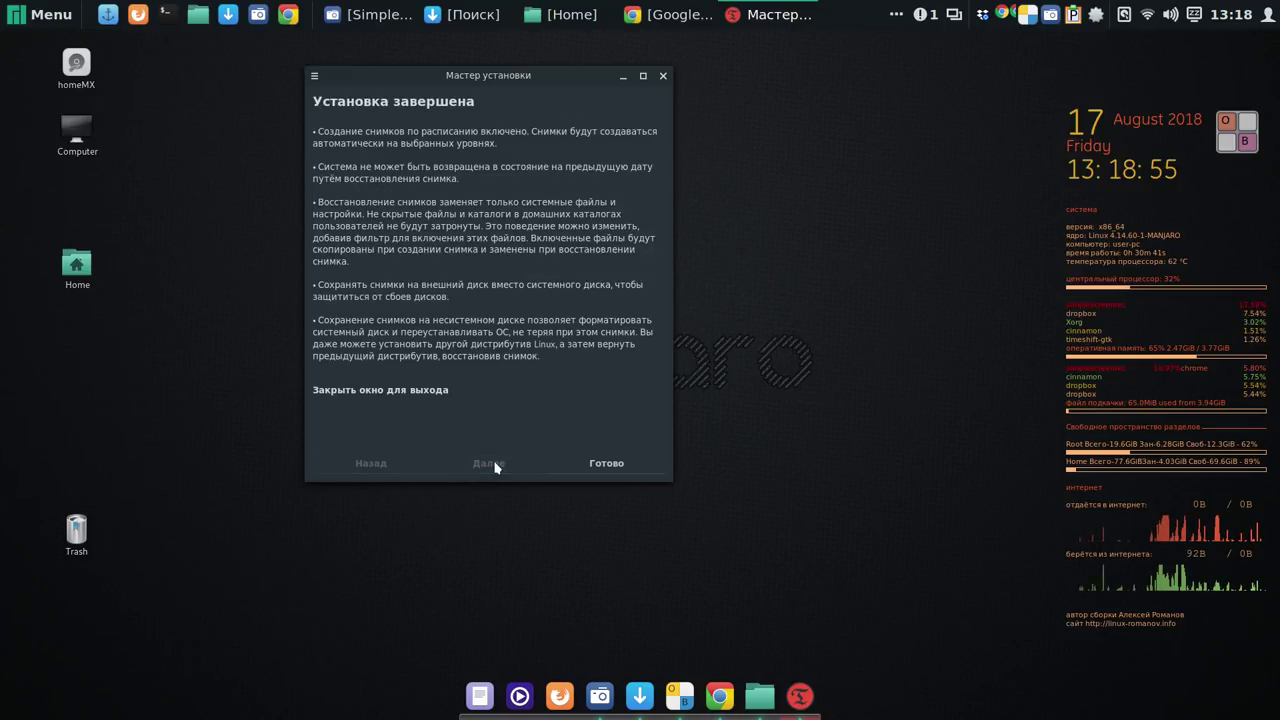
{"action": "left_click", "coordinate": [615, 465]}
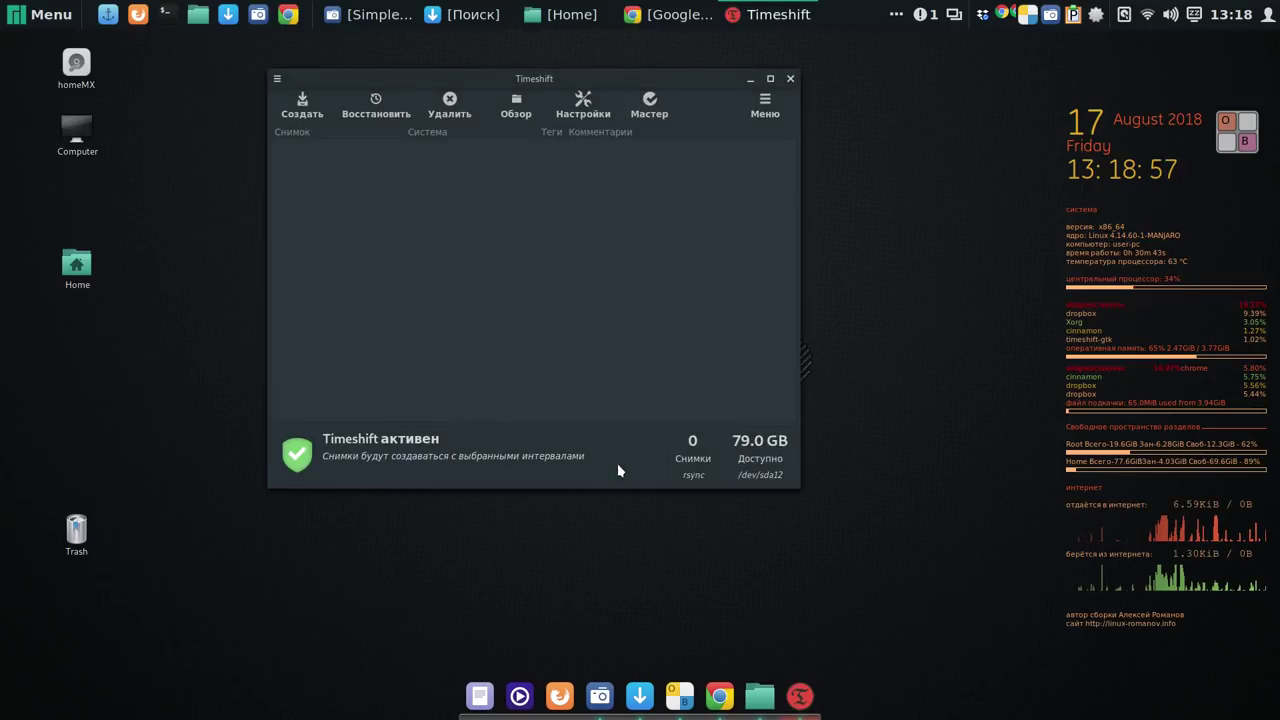
{"action": "left_click", "coordinate": [310, 116]}
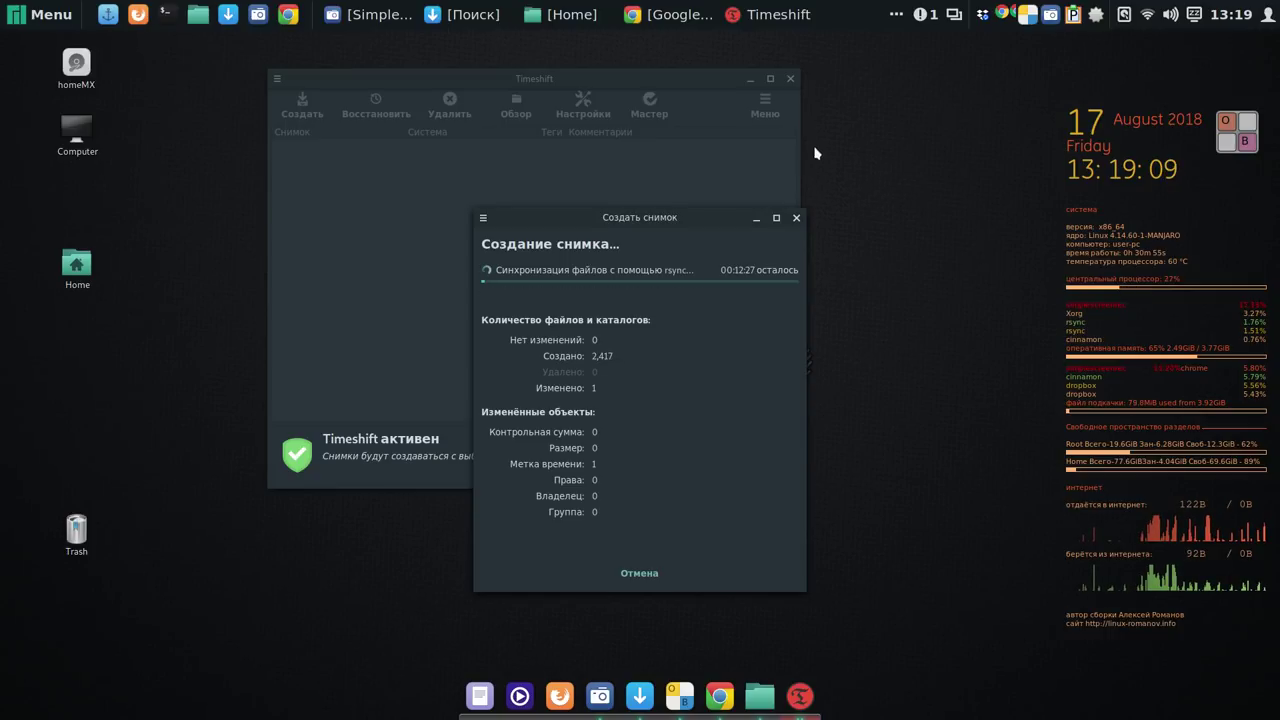
Bring the package manager forward, clear its timeshift search and show the on-screen keyboard.
{"action": "mouse_move", "coordinate": [470, 17]}
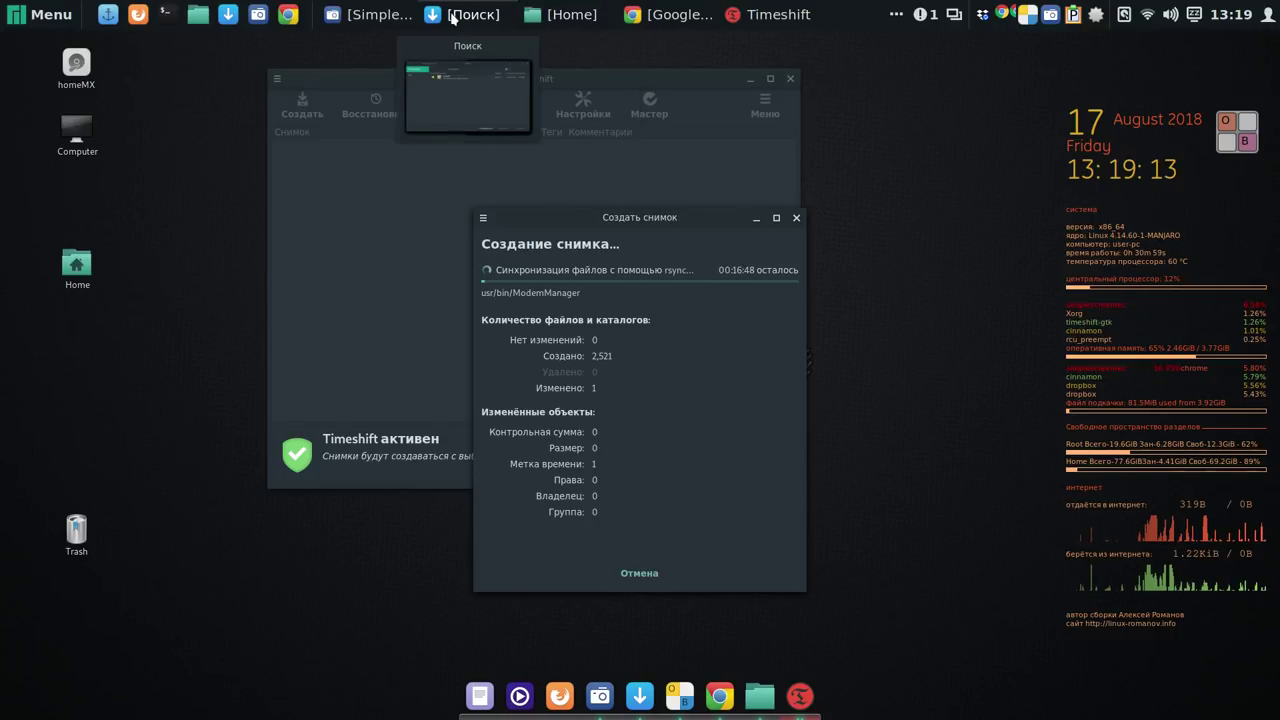
{"action": "left_click", "coordinate": [452, 17]}
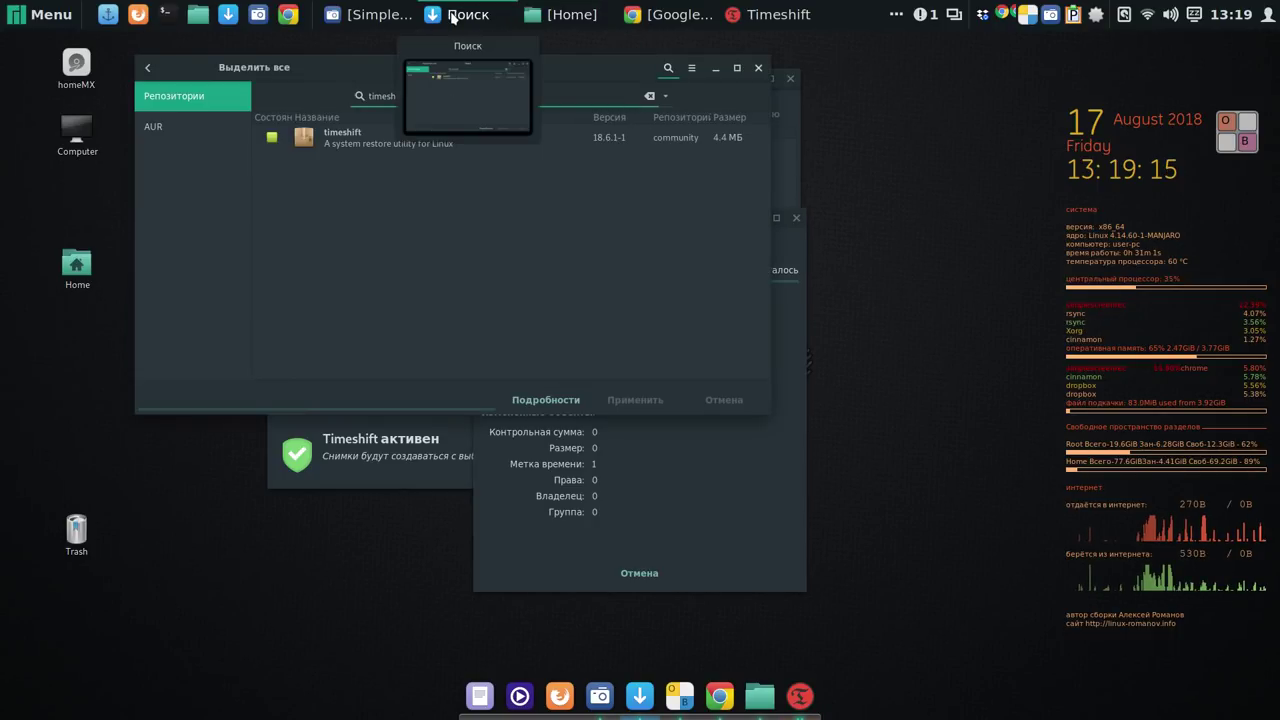
{"action": "left_click", "coordinate": [649, 96]}
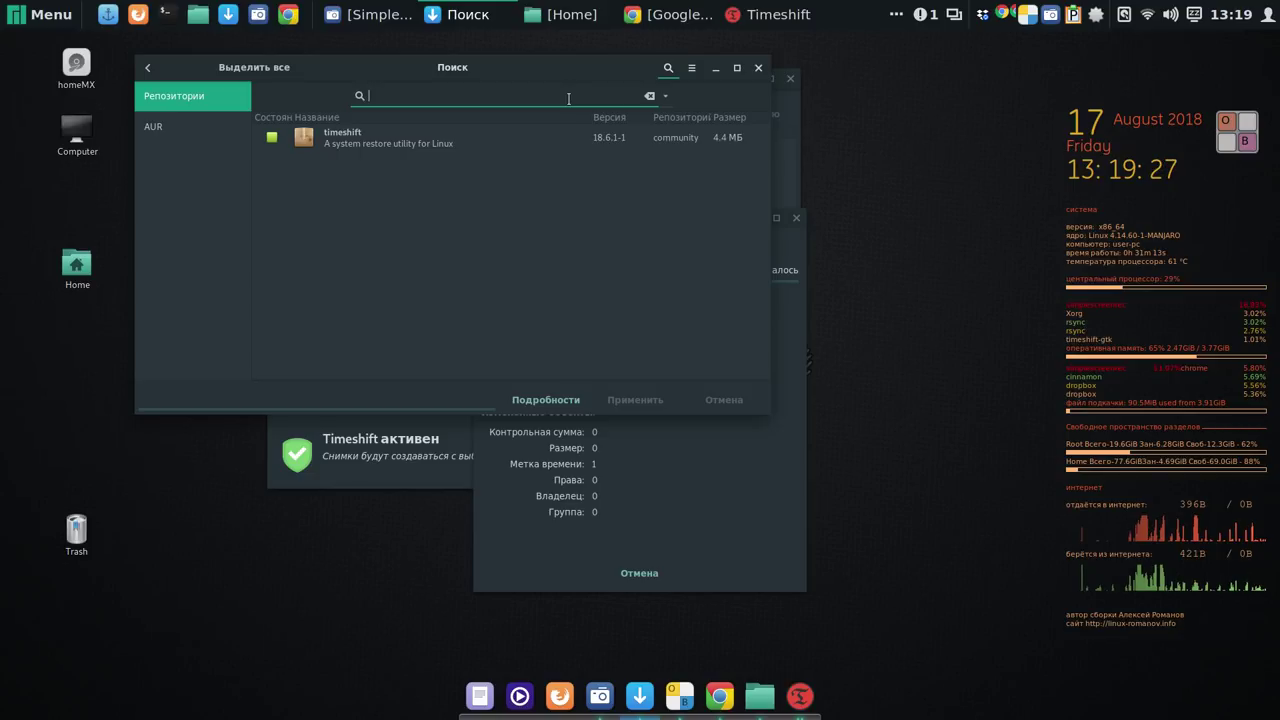
{"action": "left_click", "coordinate": [1245, 143]}
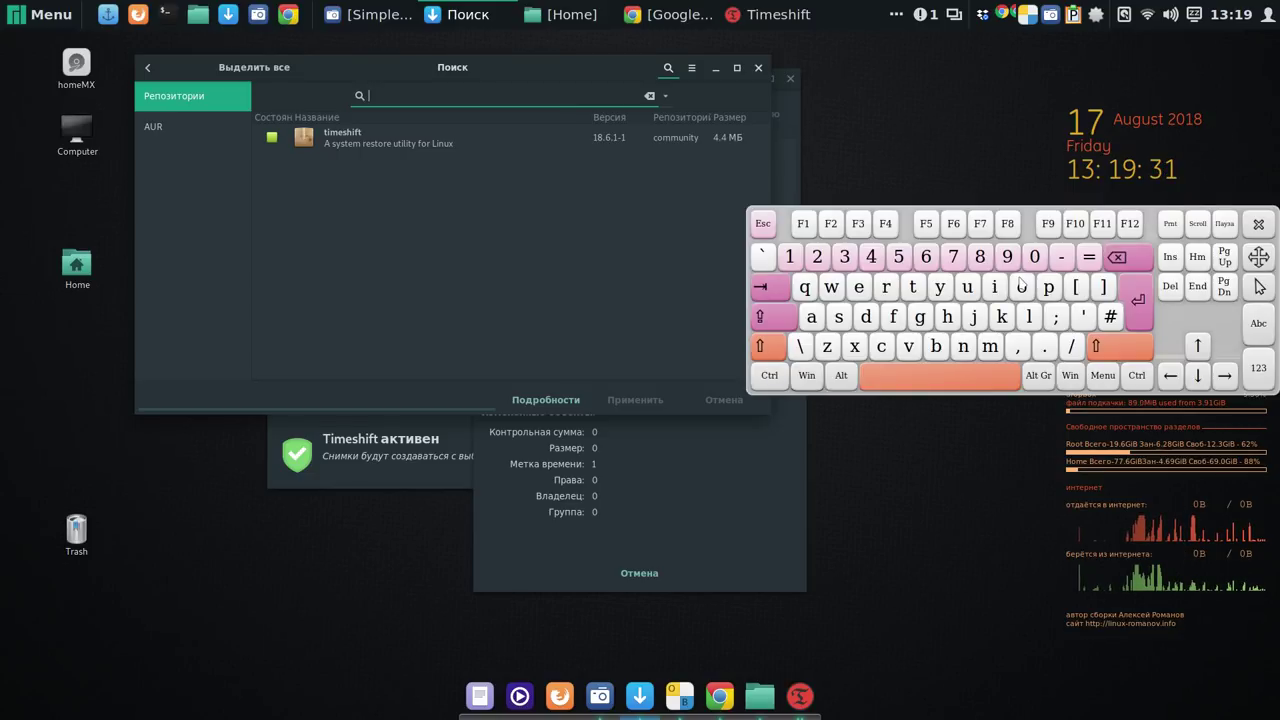
Search for megasync, mark the official megasync package in the AUR for installation and minimise the package manager.
{"action": "left_click", "coordinate": [1000, 350]}
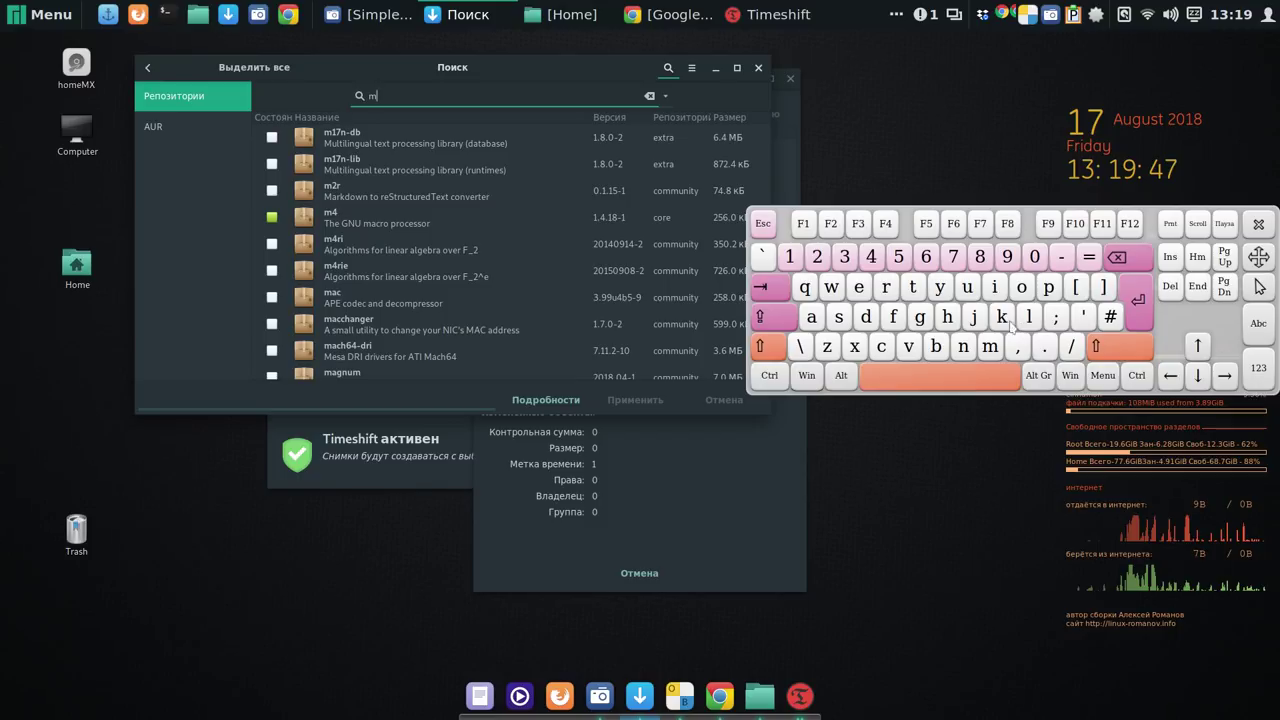
{"action": "left_click", "coordinate": [860, 288]}
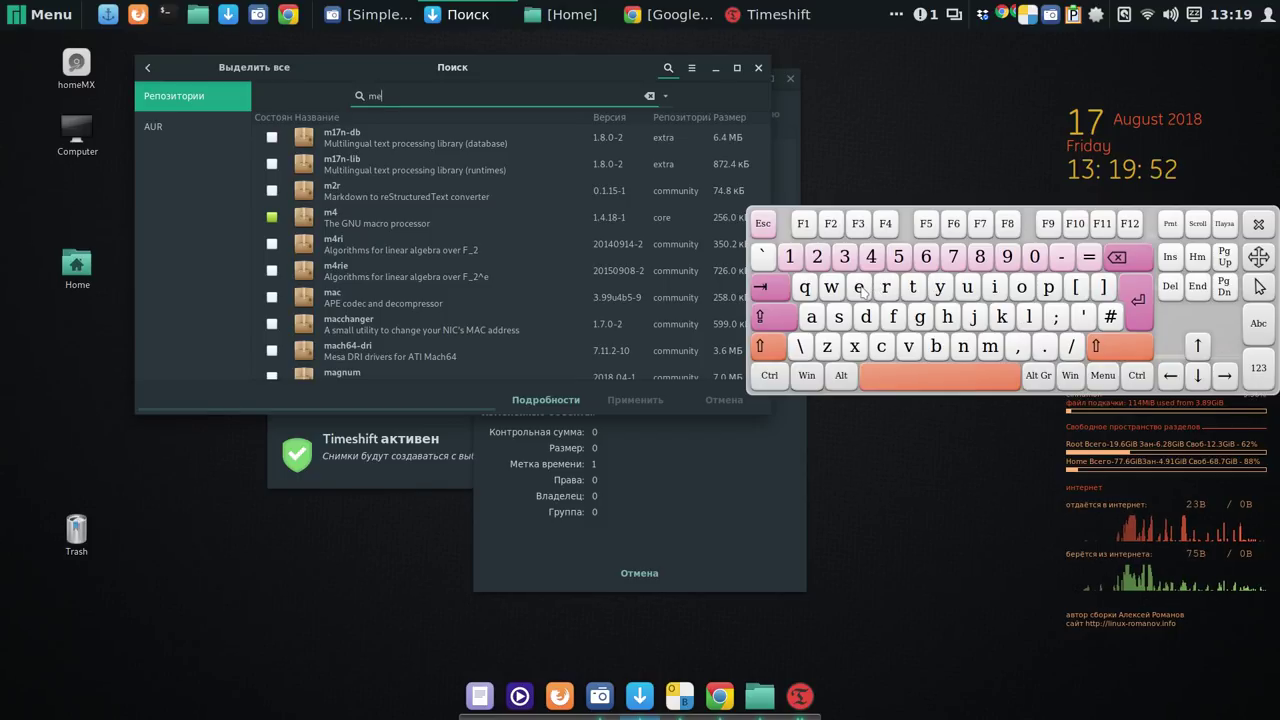
{"action": "left_click", "coordinate": [921, 318]}
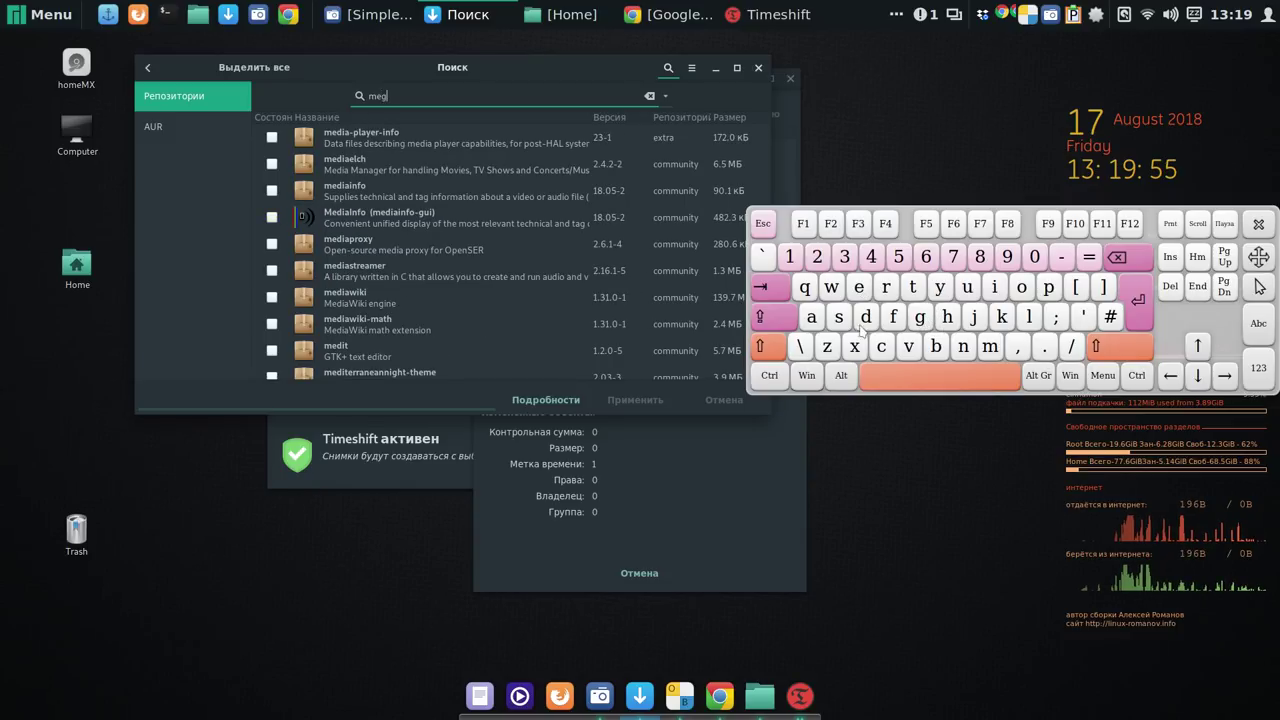
{"action": "left_click", "coordinate": [812, 318]}
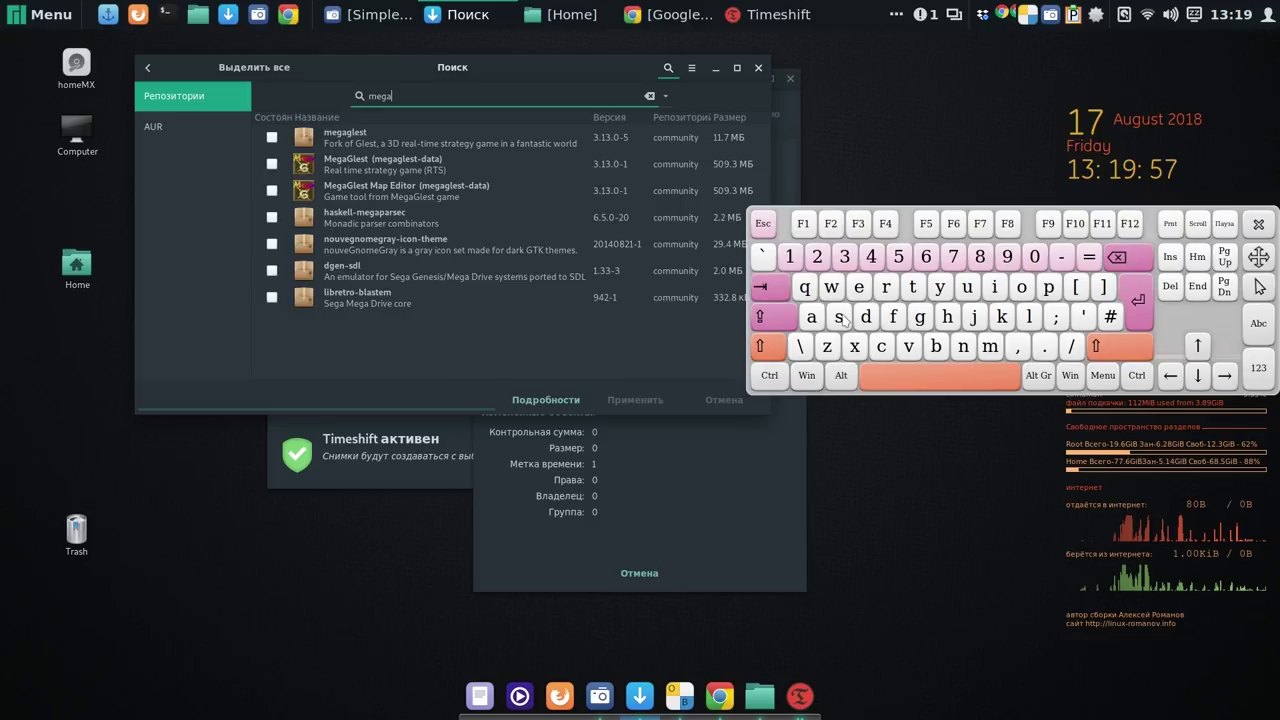
{"action": "left_click", "coordinate": [841, 318]}
{"action": "left_click", "coordinate": [940, 289]}
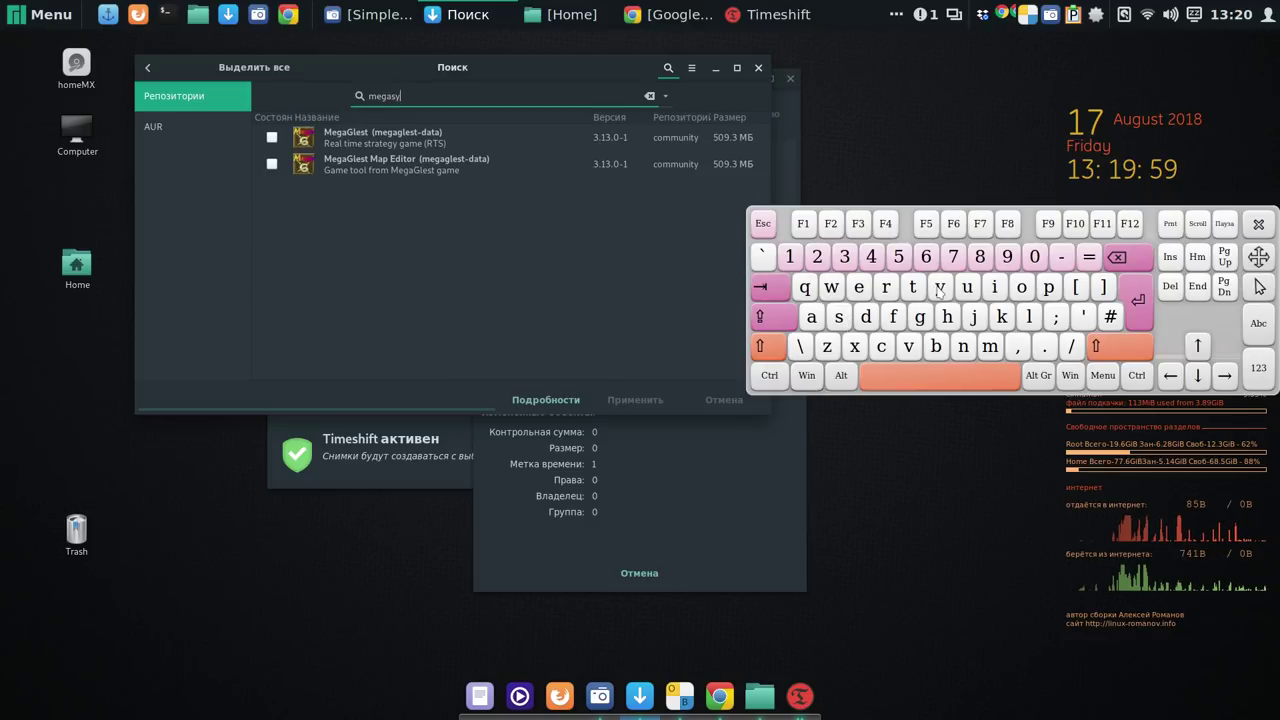
{"action": "left_click", "coordinate": [963, 347]}
{"action": "left_click", "coordinate": [882, 347]}
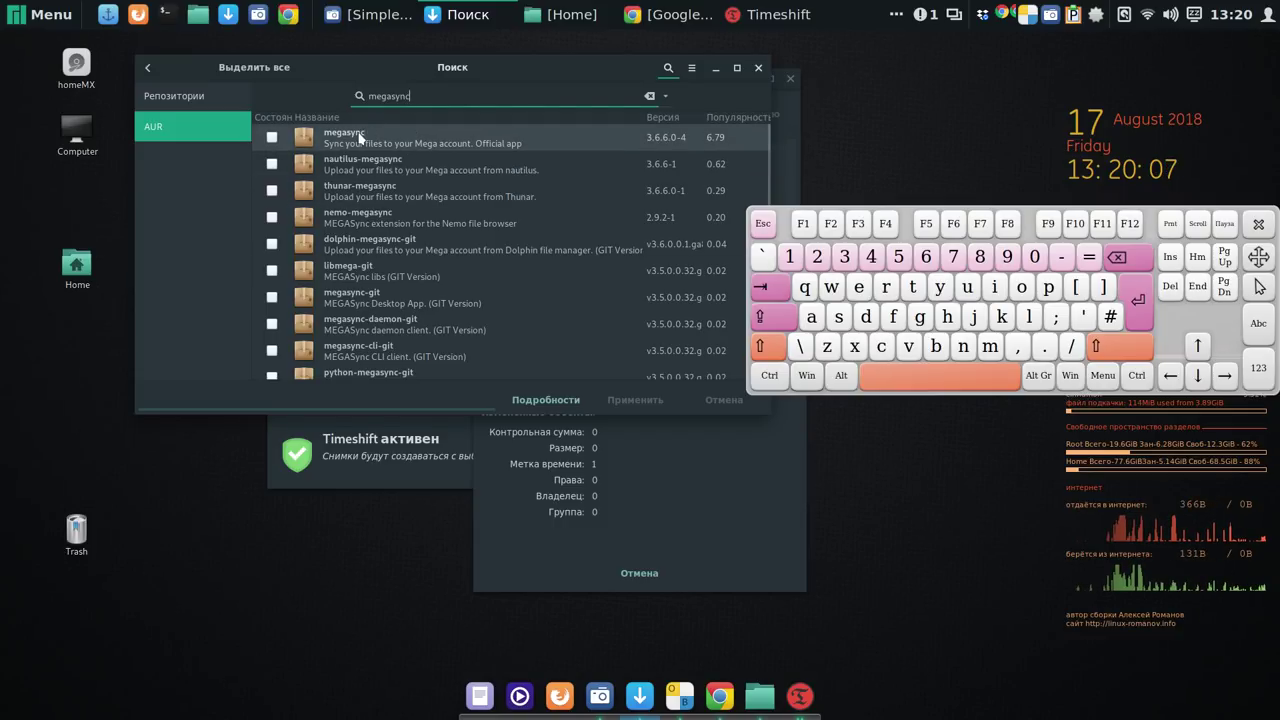
{"action": "left_click", "coordinate": [273, 138]}
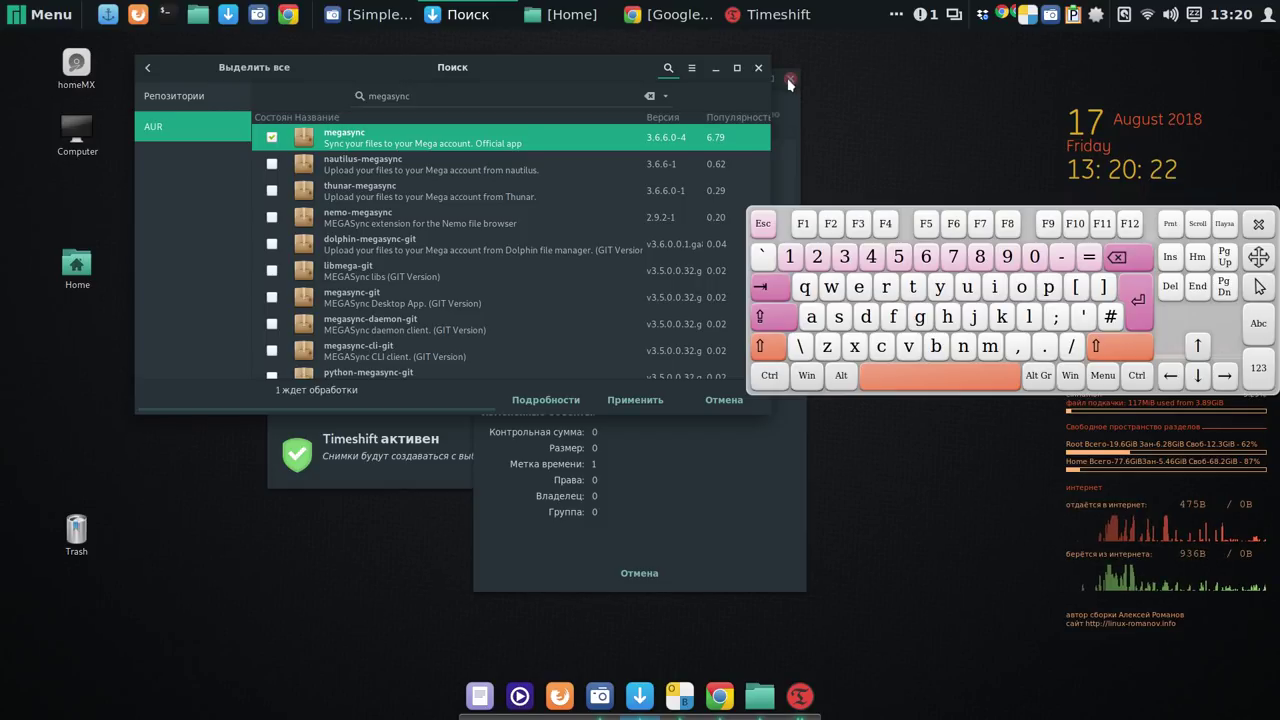
{"action": "left_click", "coordinate": [715, 68]}
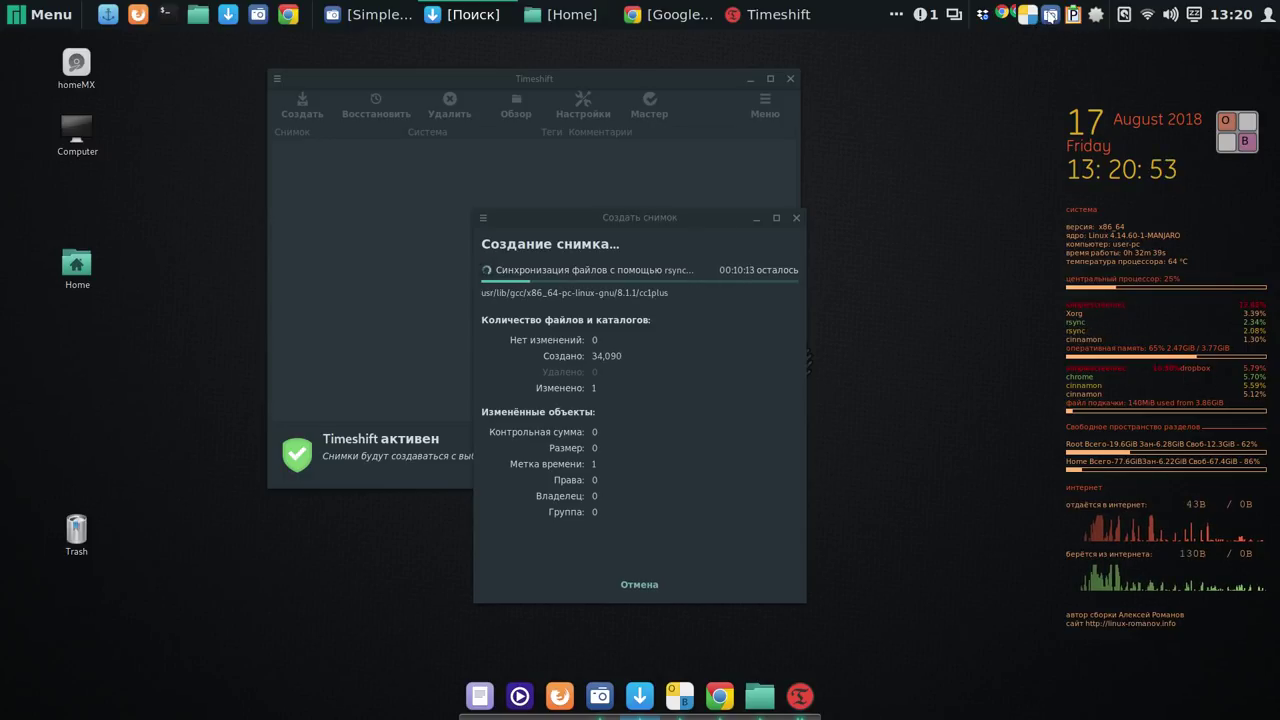
{"action": "left_click", "coordinate": [1049, 15]}
{"action": "left_click", "coordinate": [1071, 42]}
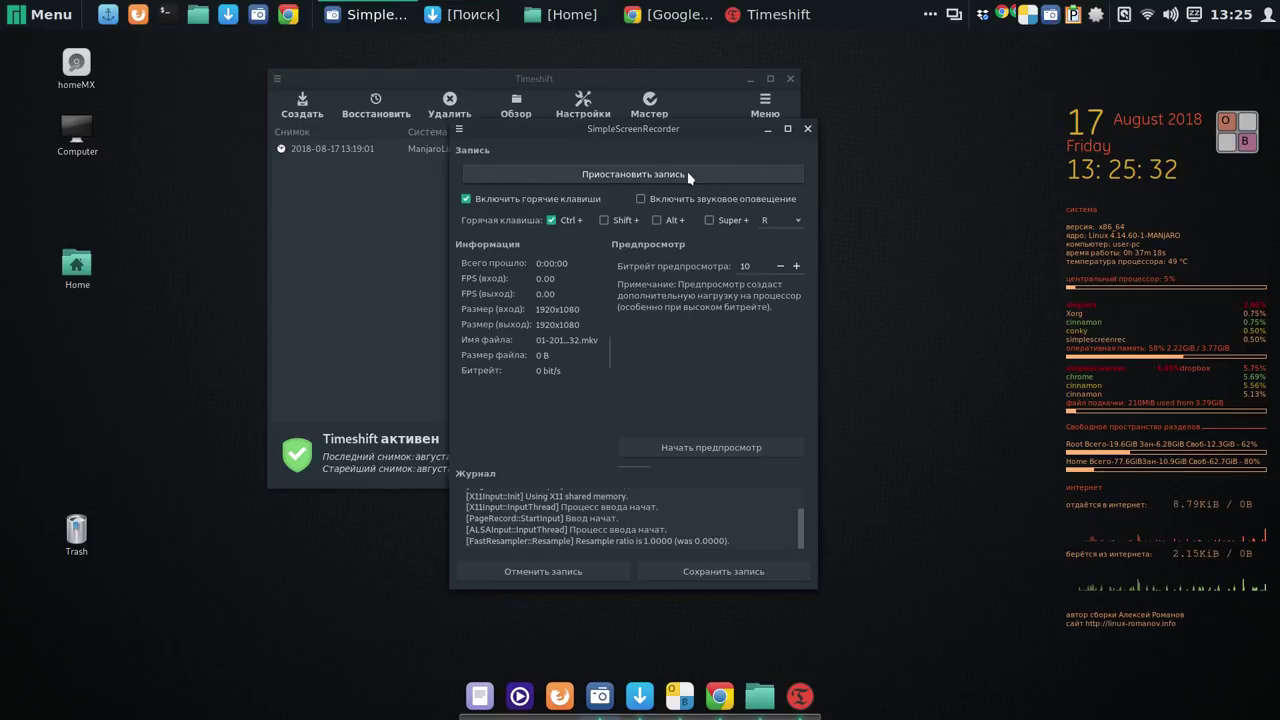
{"action": "left_click", "coordinate": [768, 131]}
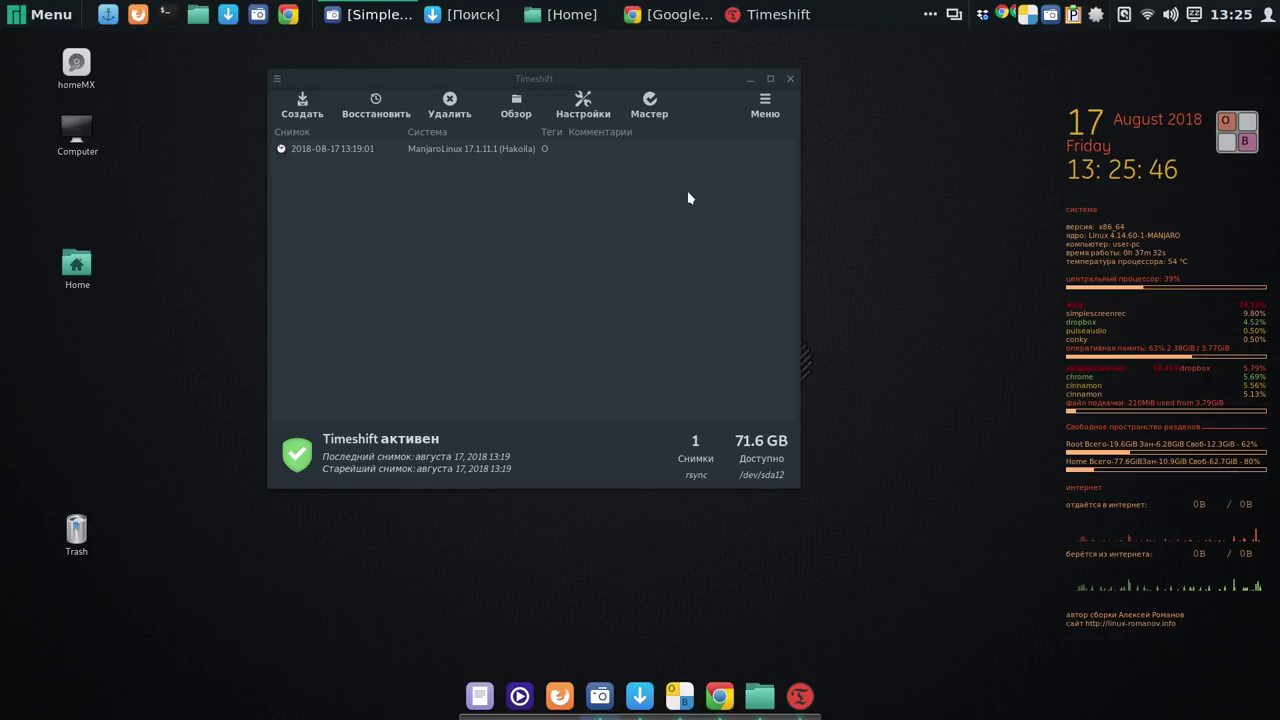
Close the Timeshift window, then restore Google Chrome and close it too.
{"action": "left_click", "coordinate": [553, 153]}
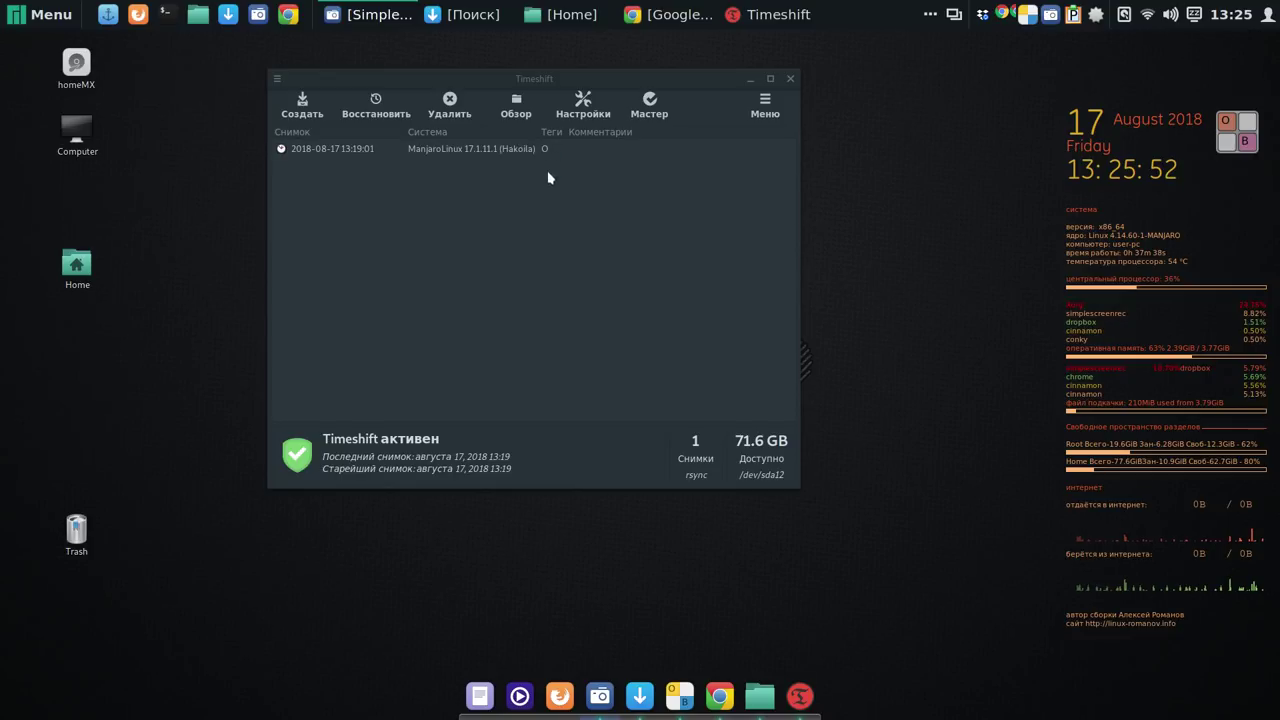
{"action": "left_click", "coordinate": [788, 82]}
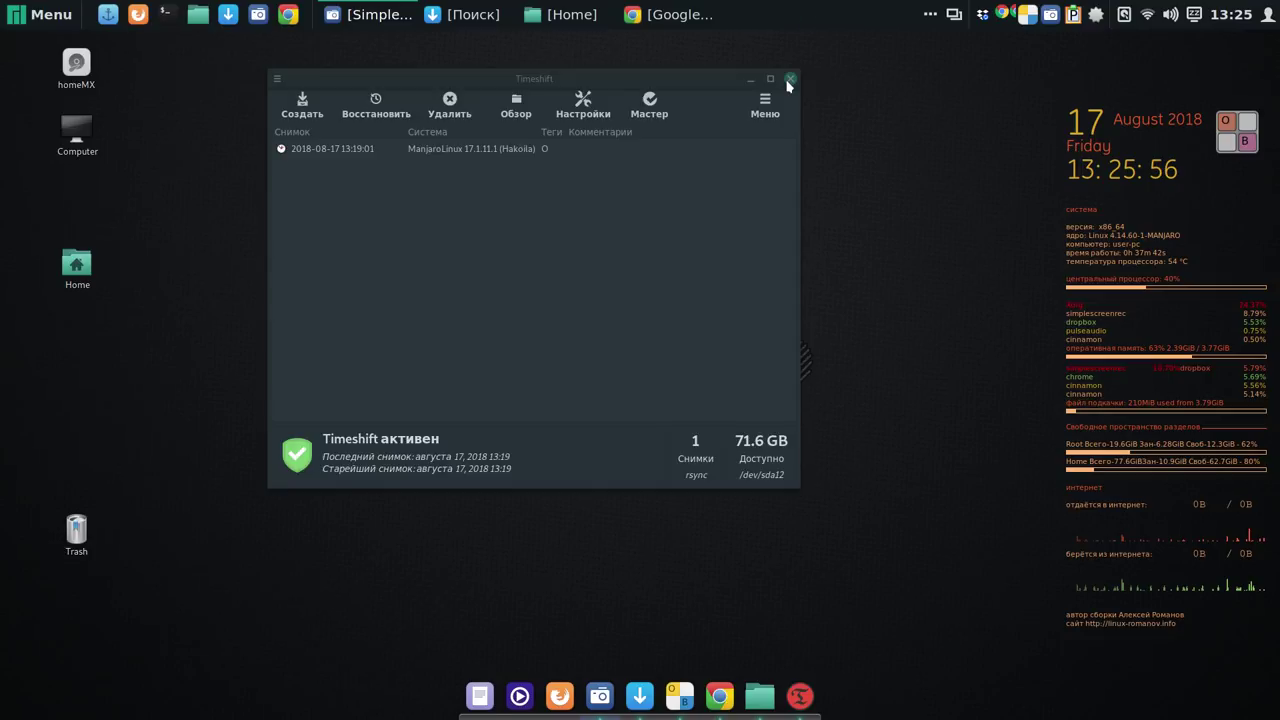
{"action": "left_click", "coordinate": [688, 14]}
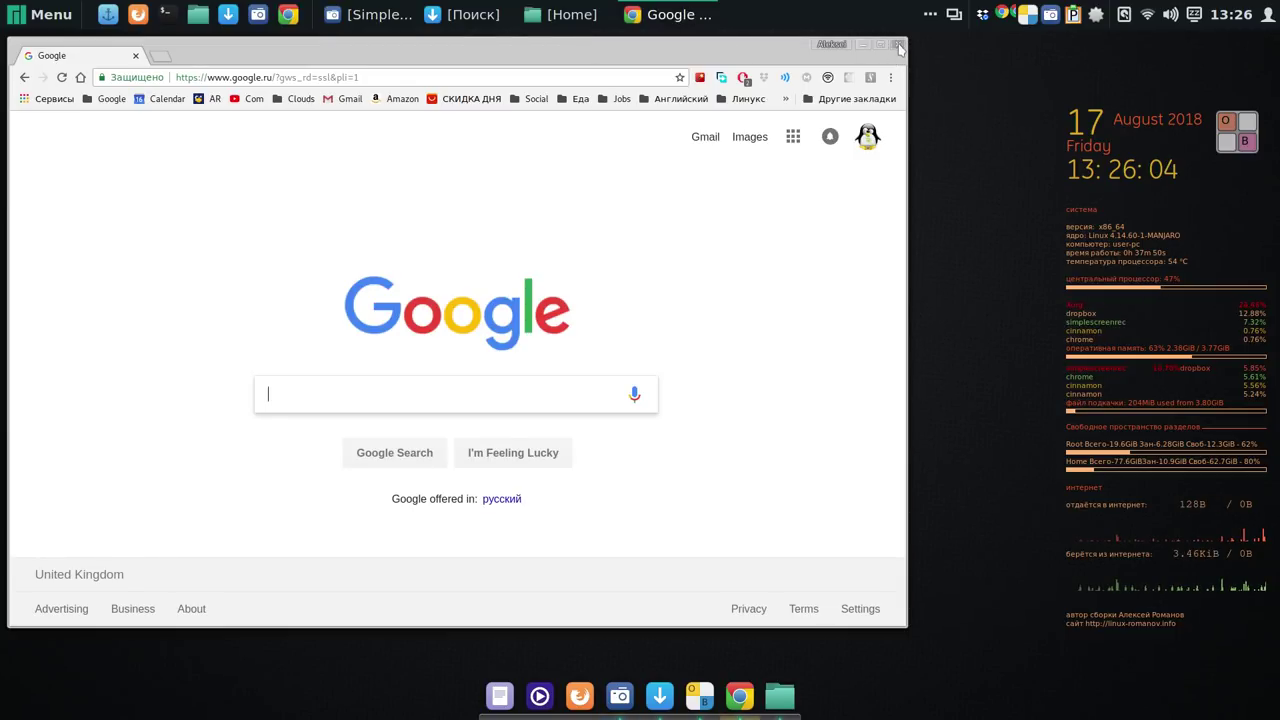
{"action": "left_click", "coordinate": [898, 45]}
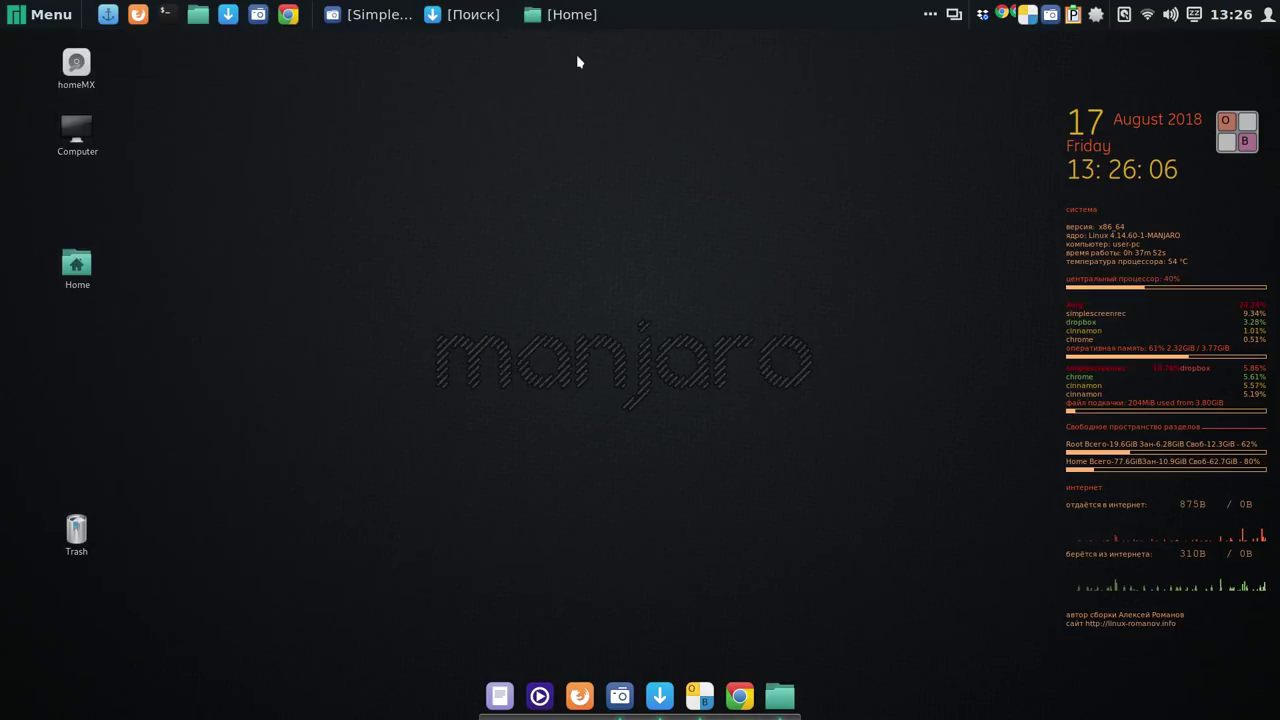
Return to the package manager, apply the installation of megasync and show the transaction details.
{"action": "left_click", "coordinate": [474, 14]}
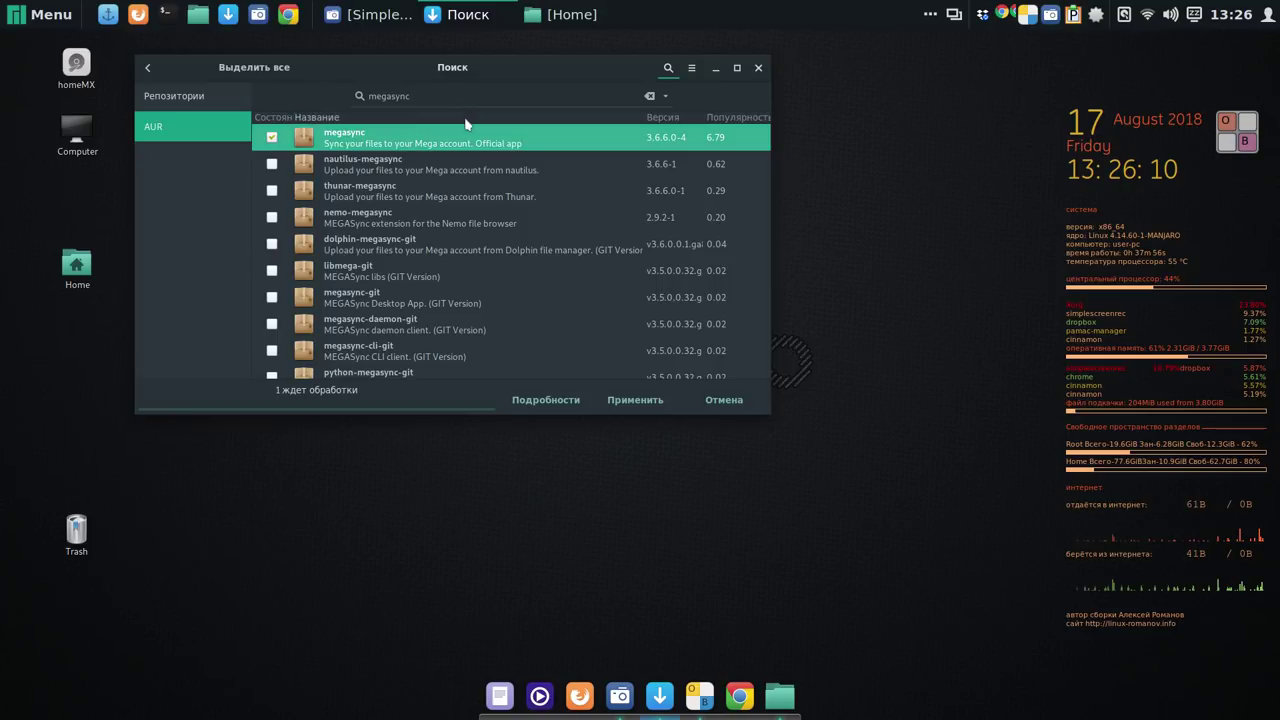
{"action": "left_click", "coordinate": [636, 400]}
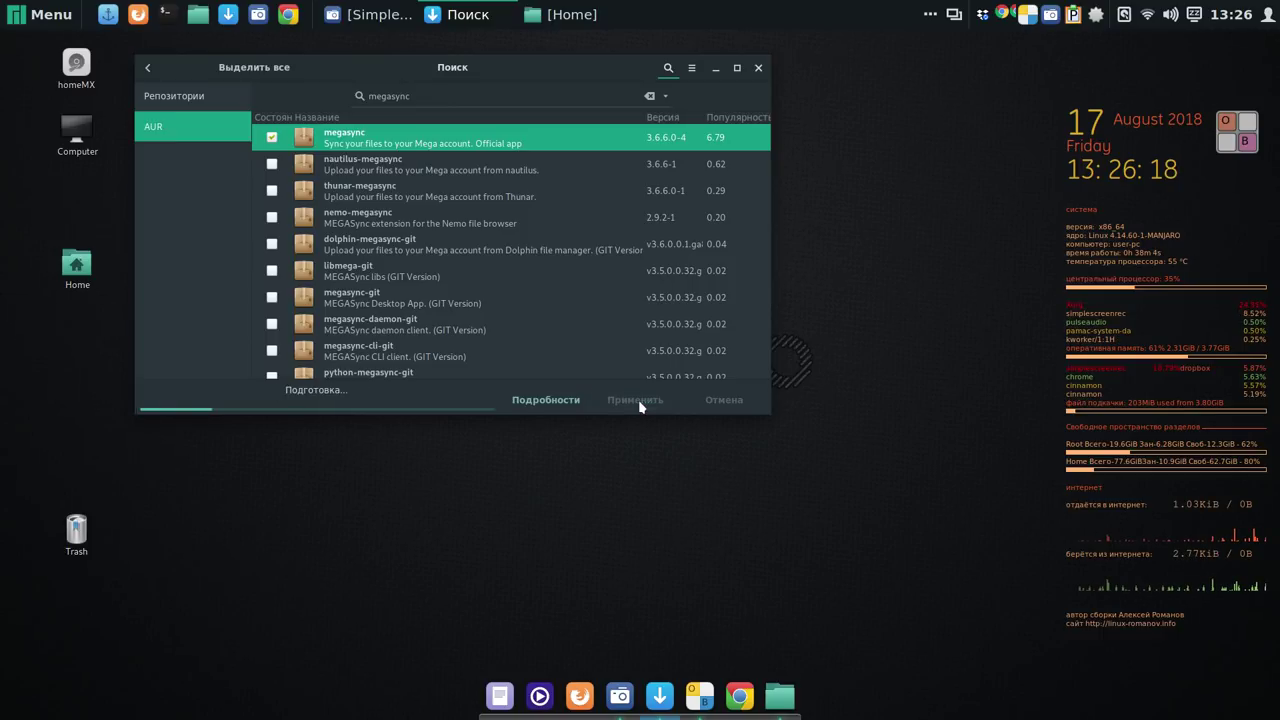
{"action": "left_click", "coordinate": [546, 401]}
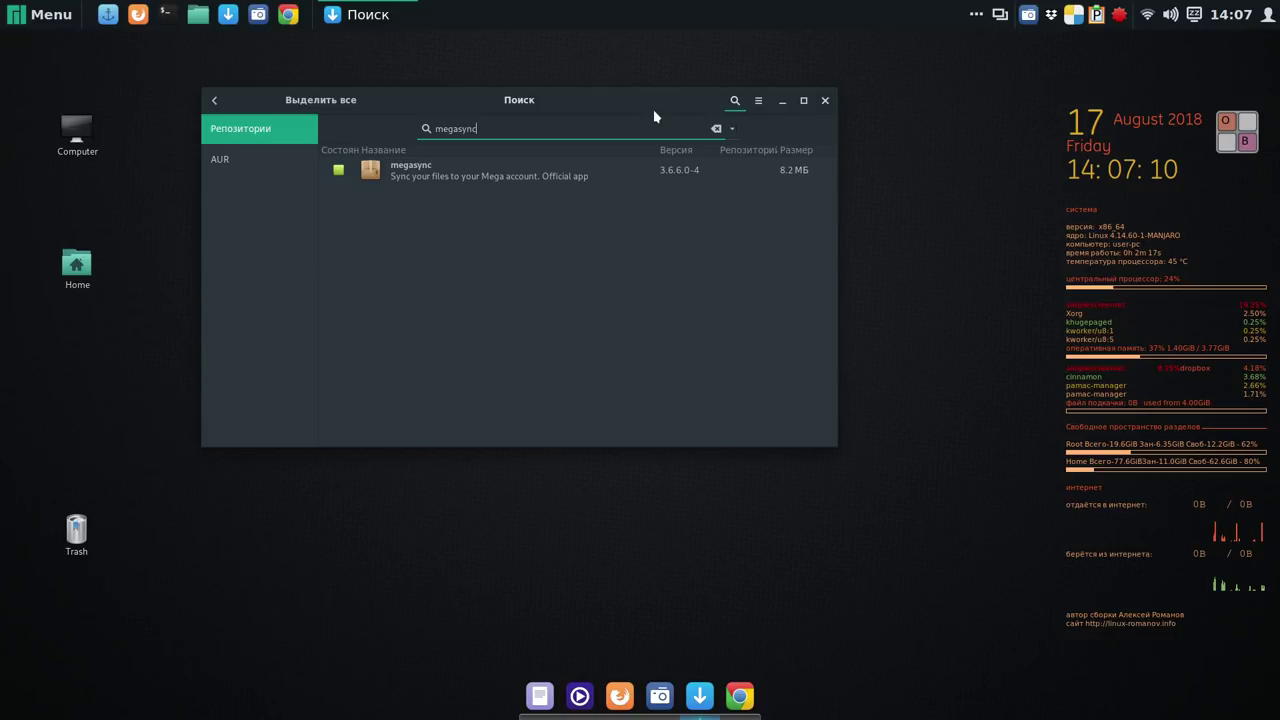
Clear the megasync search and minimise the package manager.
{"action": "left_click", "coordinate": [716, 128]}
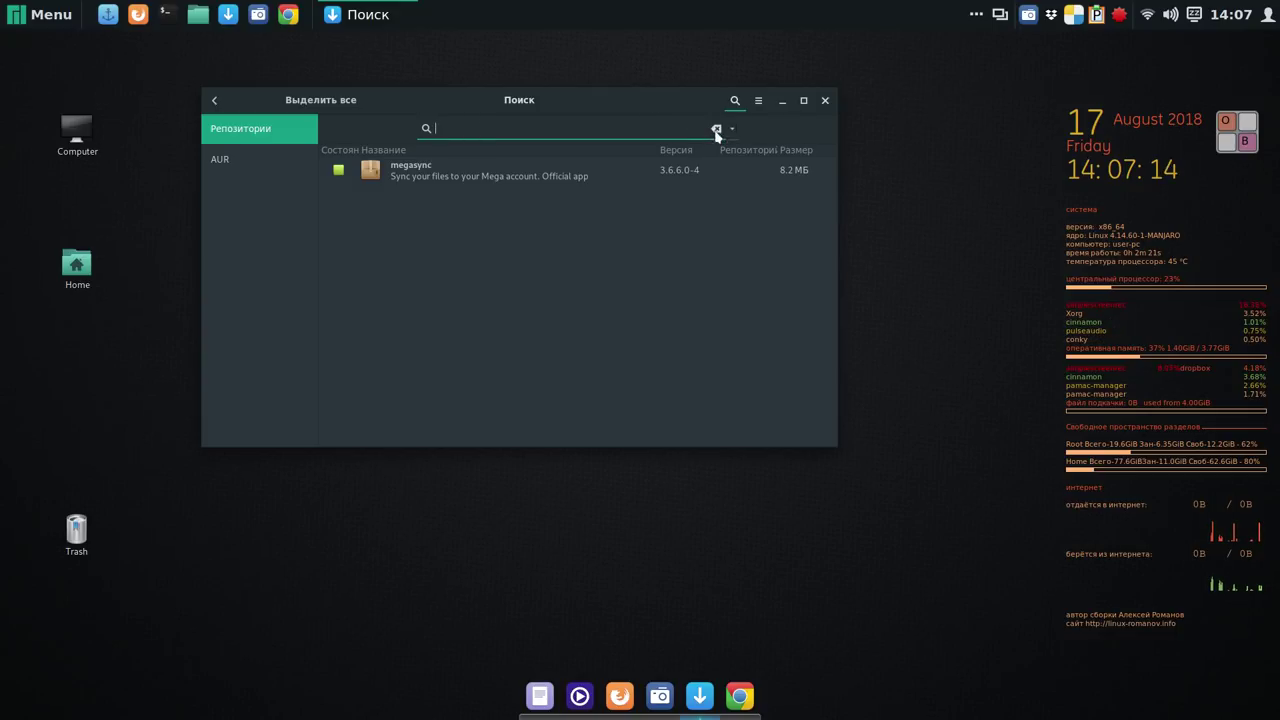
{"action": "left_click", "coordinate": [783, 106]}
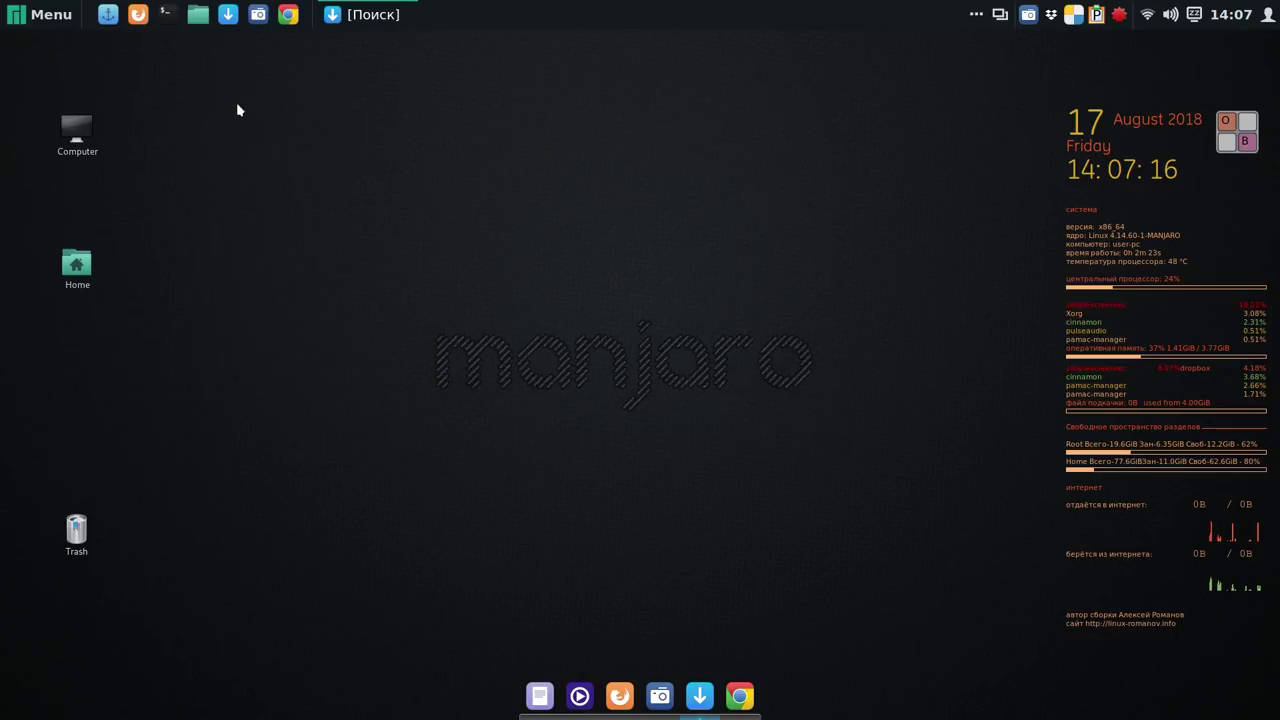
Launch MEGASync from the Internet applications and continue to the login form for an existing MEGA account.
{"action": "left_click", "coordinate": [62, 19]}
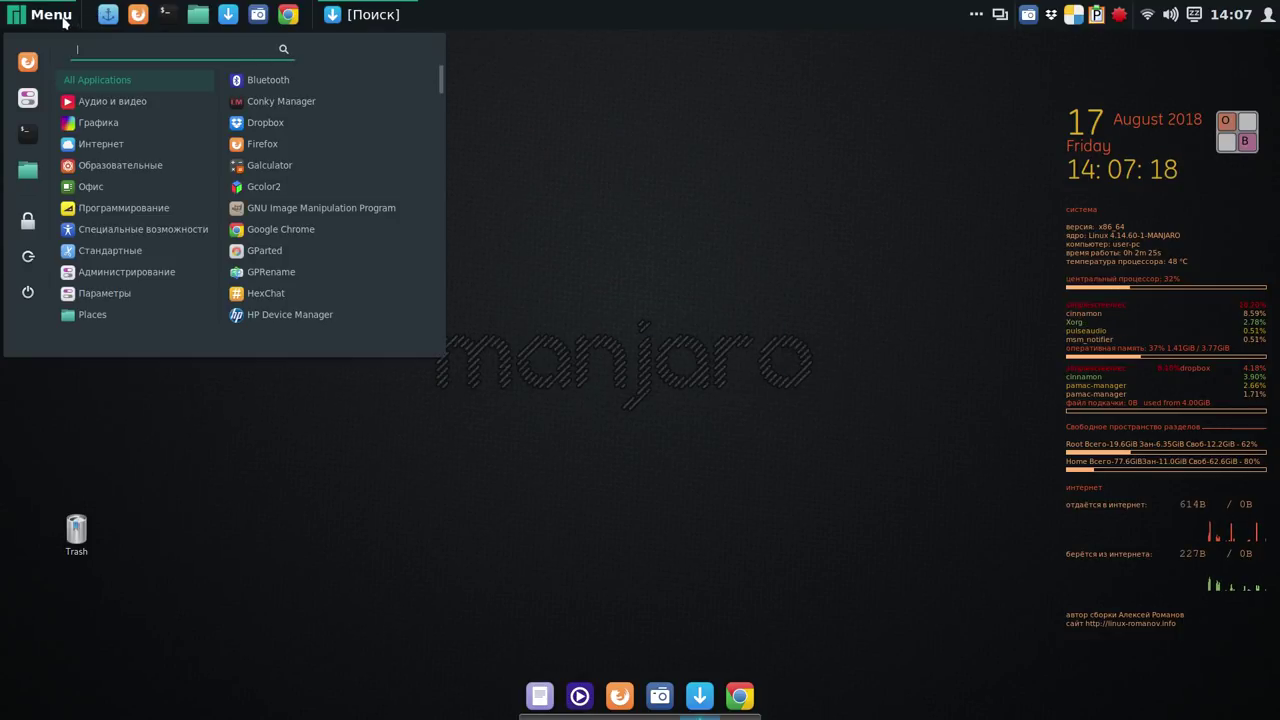
{"action": "mouse_move", "coordinate": [116, 154]}
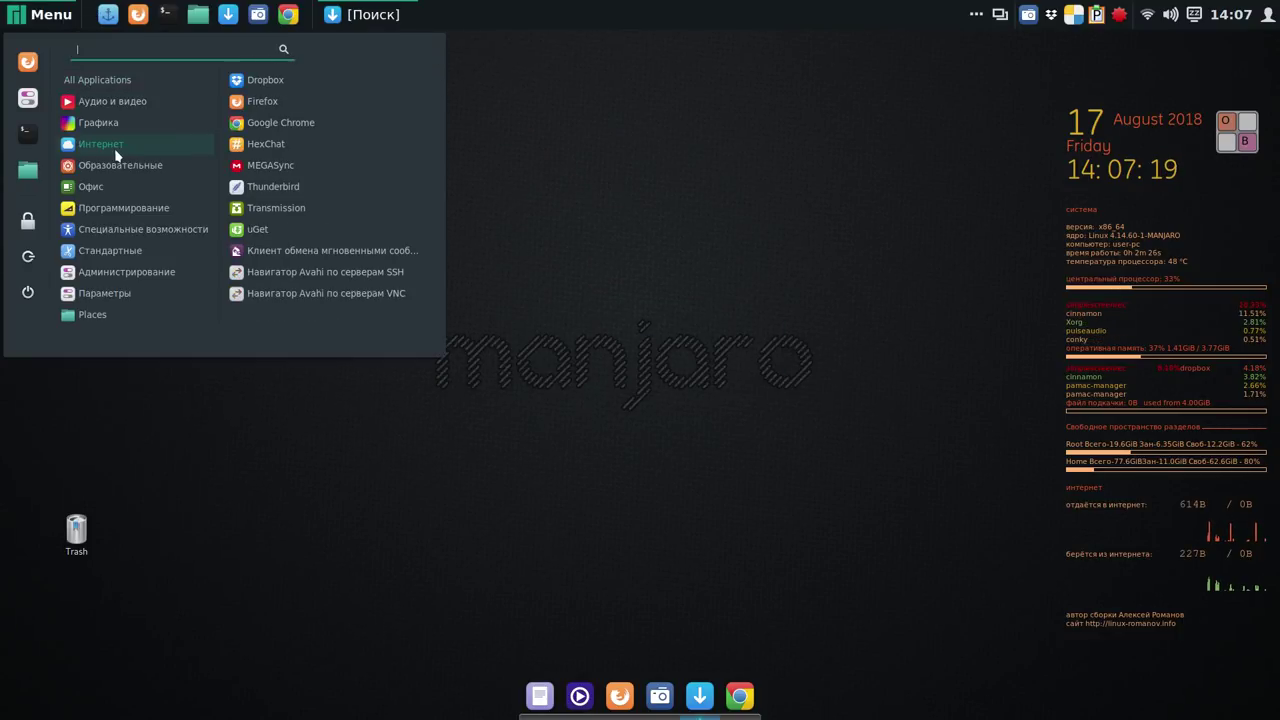
{"action": "left_click", "coordinate": [311, 166]}
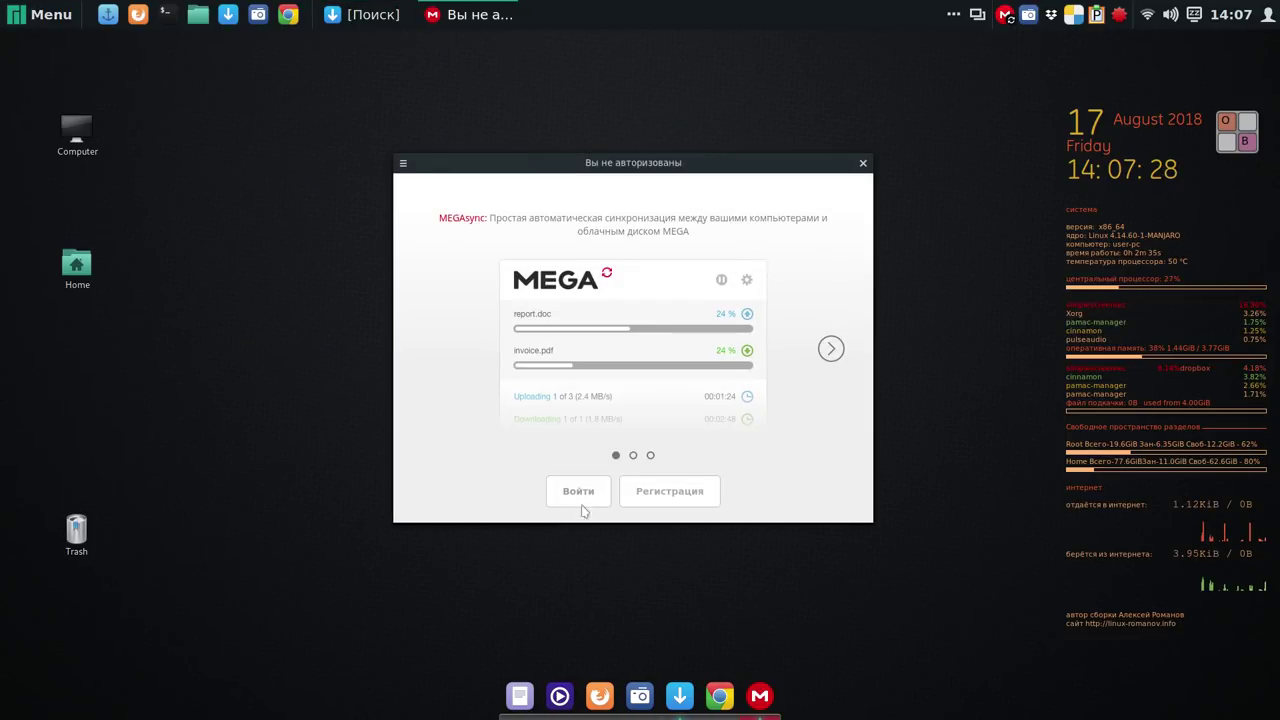
{"action": "left_click", "coordinate": [582, 492]}
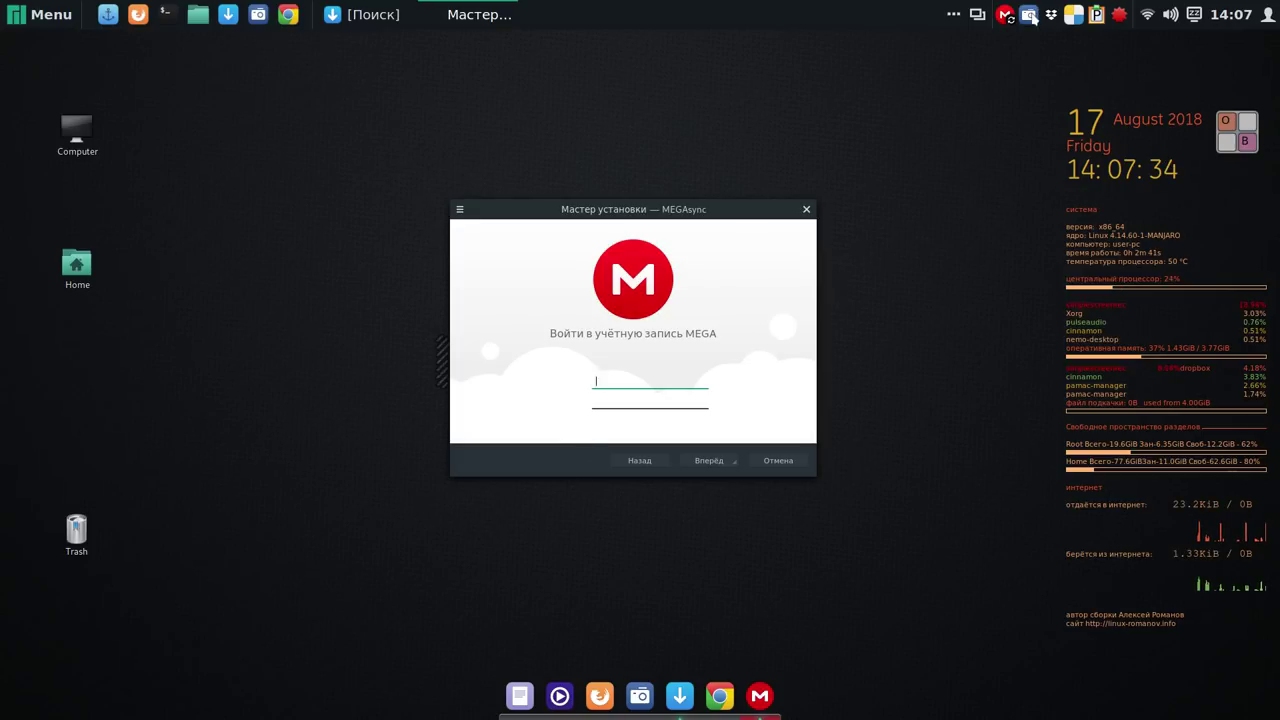
{"action": "left_click", "coordinate": [1032, 17]}
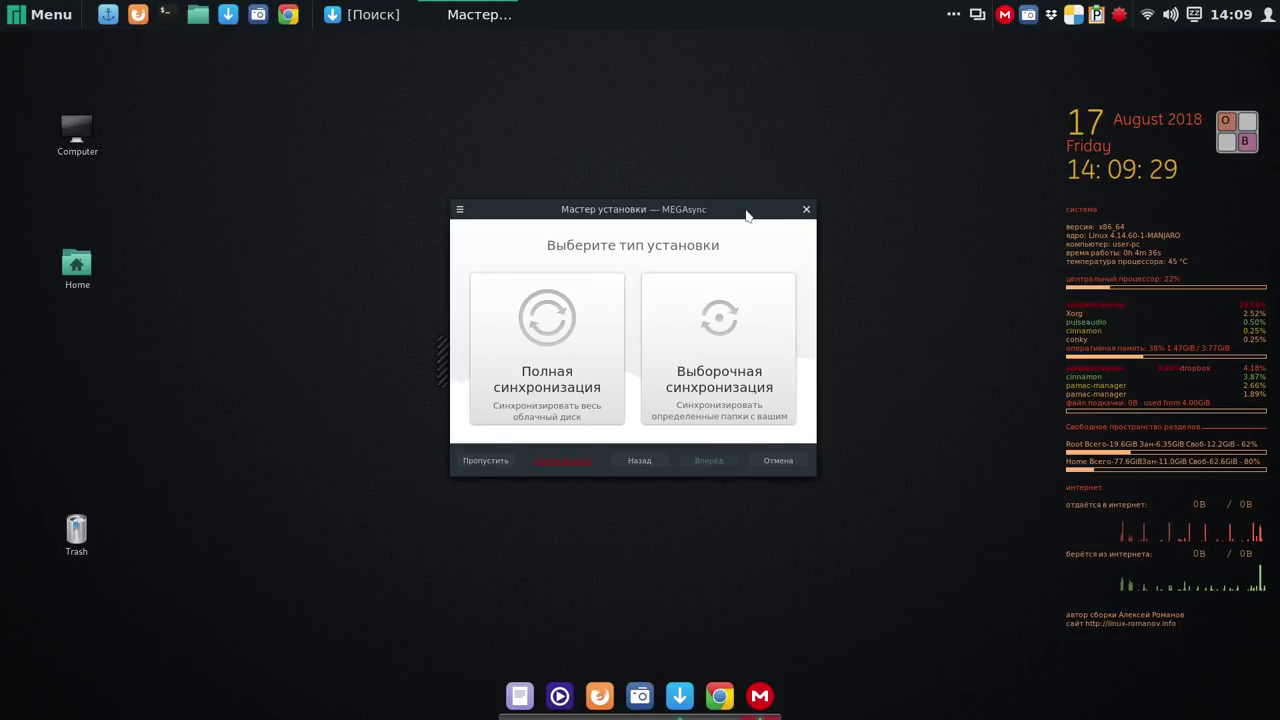
Choose selective synchronisation in the MEGAsync setup wizard and set /home/user/CherryTree as the local folder.
{"action": "left_click", "coordinate": [724, 364]}
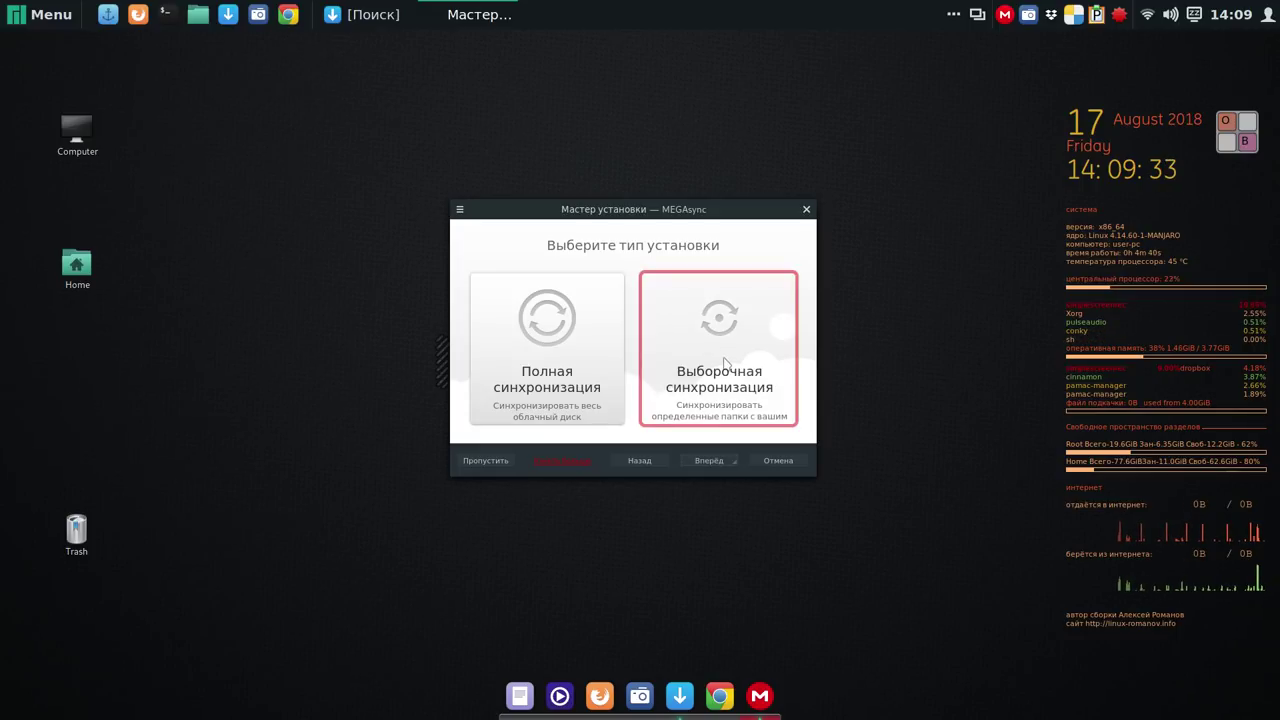
{"action": "left_click", "coordinate": [715, 463]}
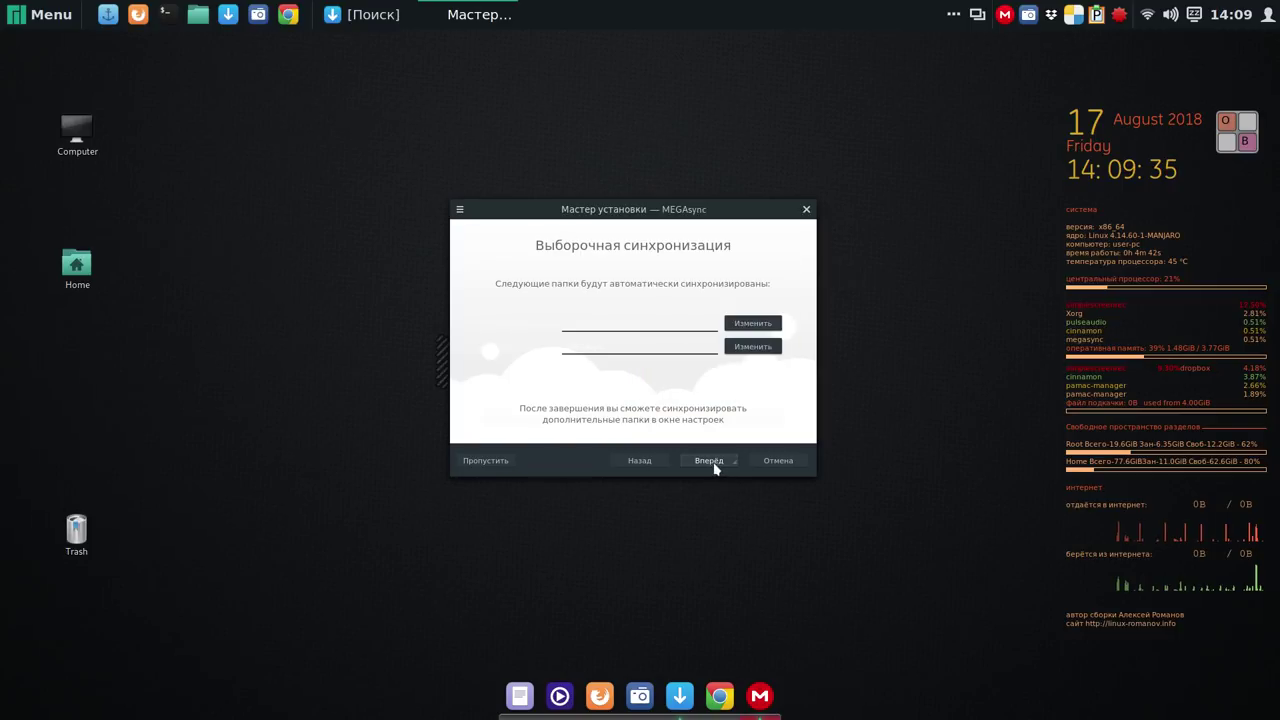
{"action": "left_click", "coordinate": [745, 323]}
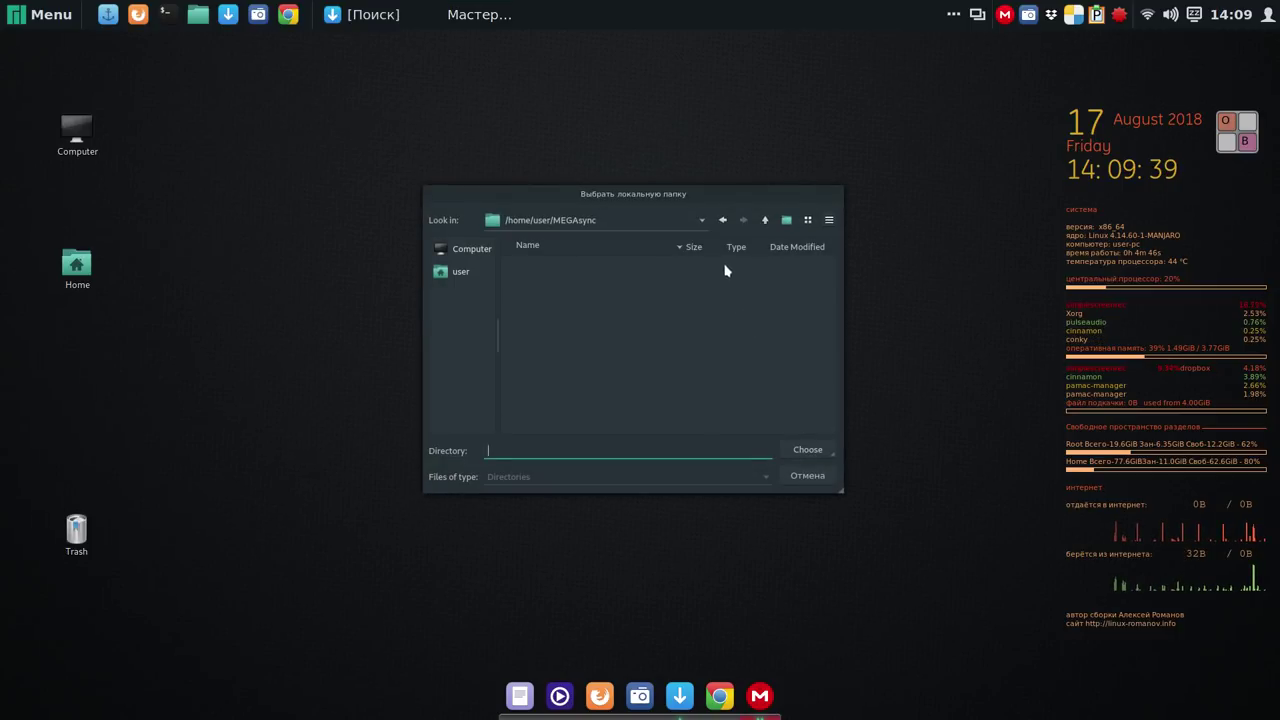
{"action": "left_click", "coordinate": [765, 220]}
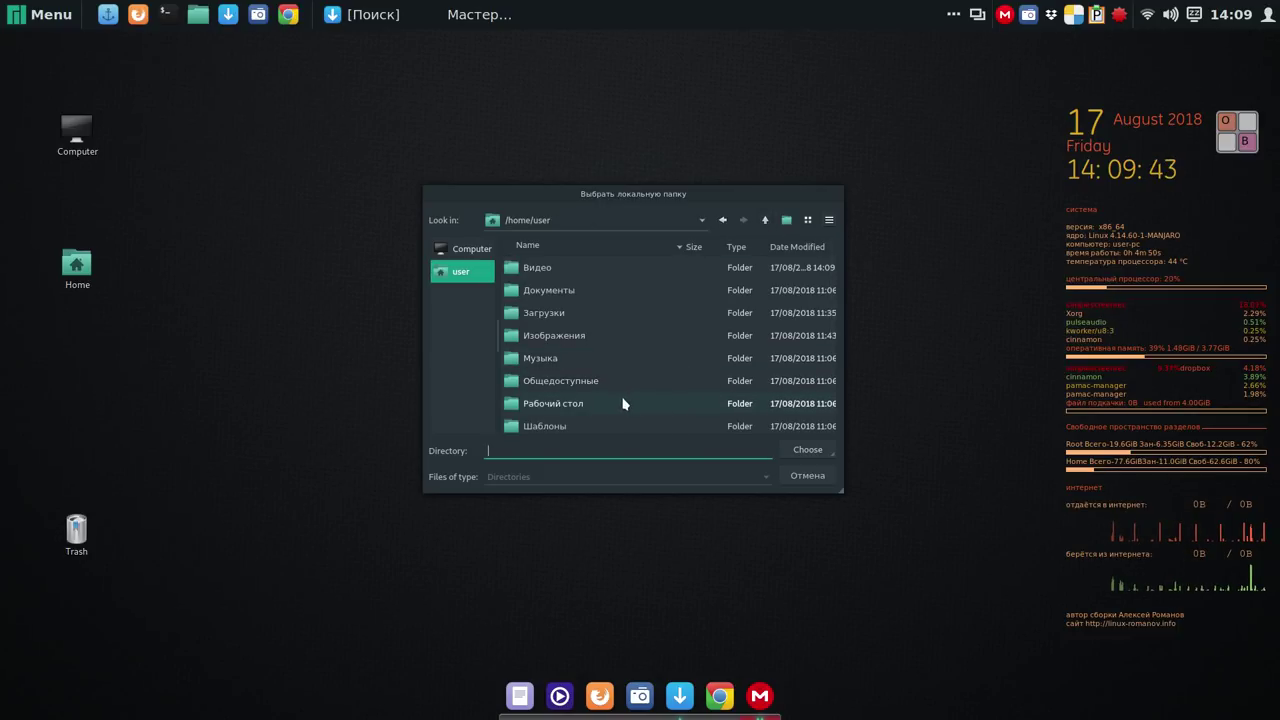
{"action": "scroll", "coordinate": [624, 405], "scroll_direction": "down", "scroll_amount": 2}
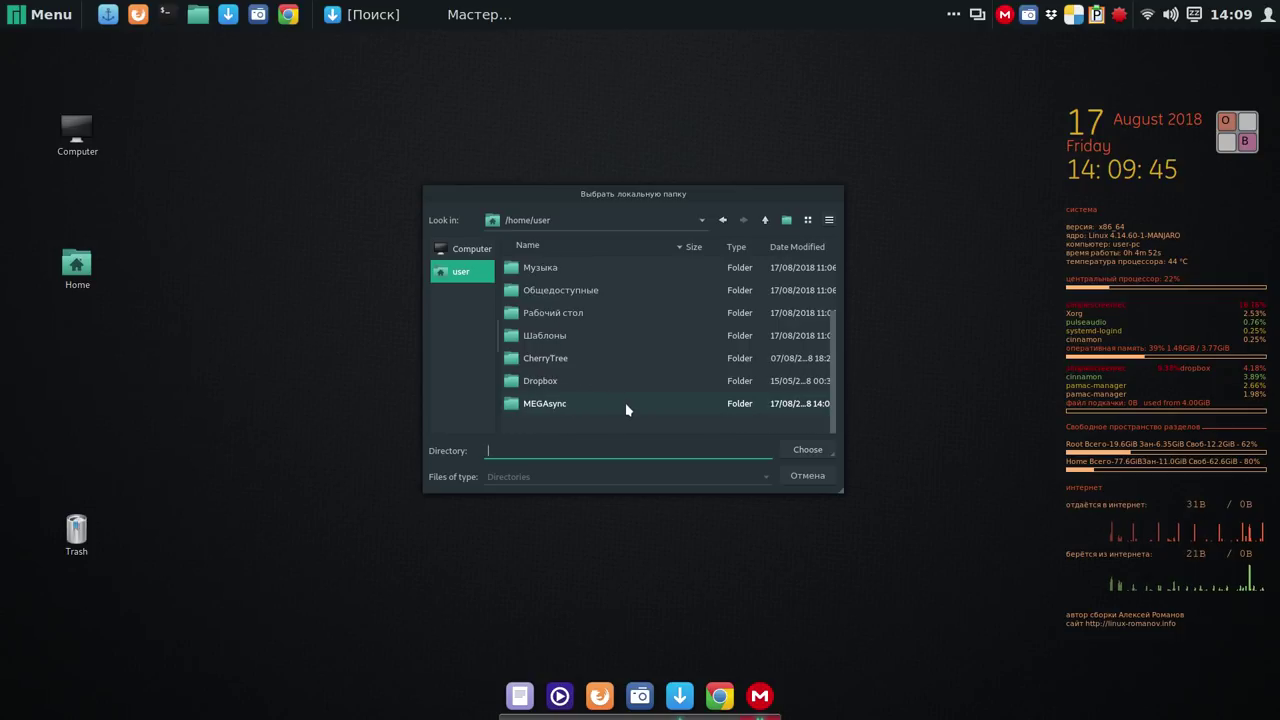
{"action": "double_click", "coordinate": [581, 361]}
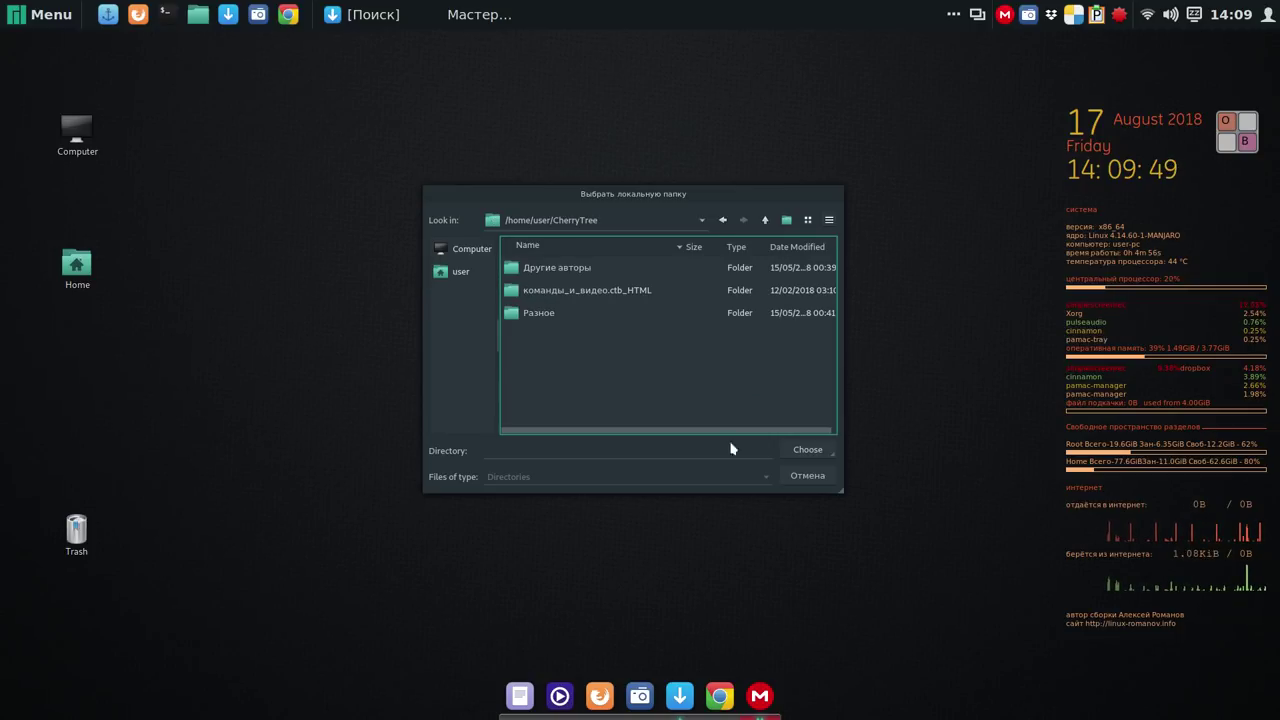
{"action": "left_click", "coordinate": [808, 452]}
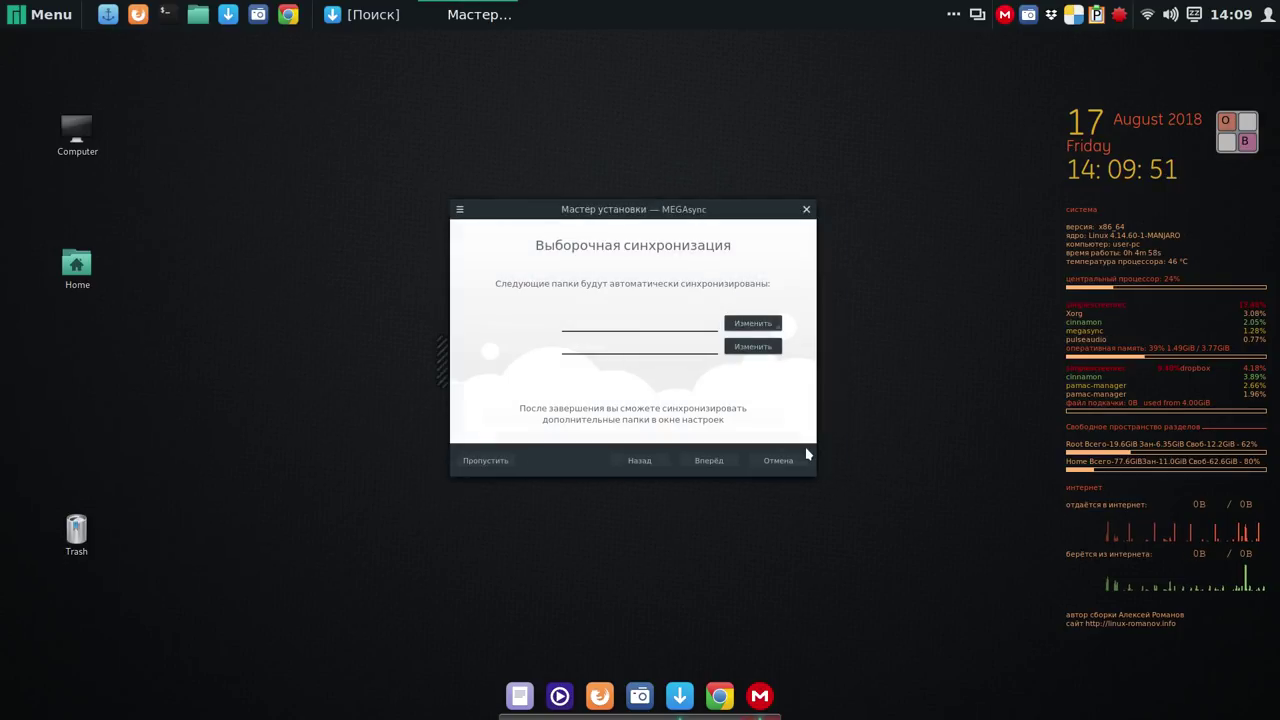
Set the MEGA folder for selective sync to Cloud Drive/Linux/CherryTree and finish the MEGAsync setup wizard.
{"action": "left_click", "coordinate": [761, 347]}
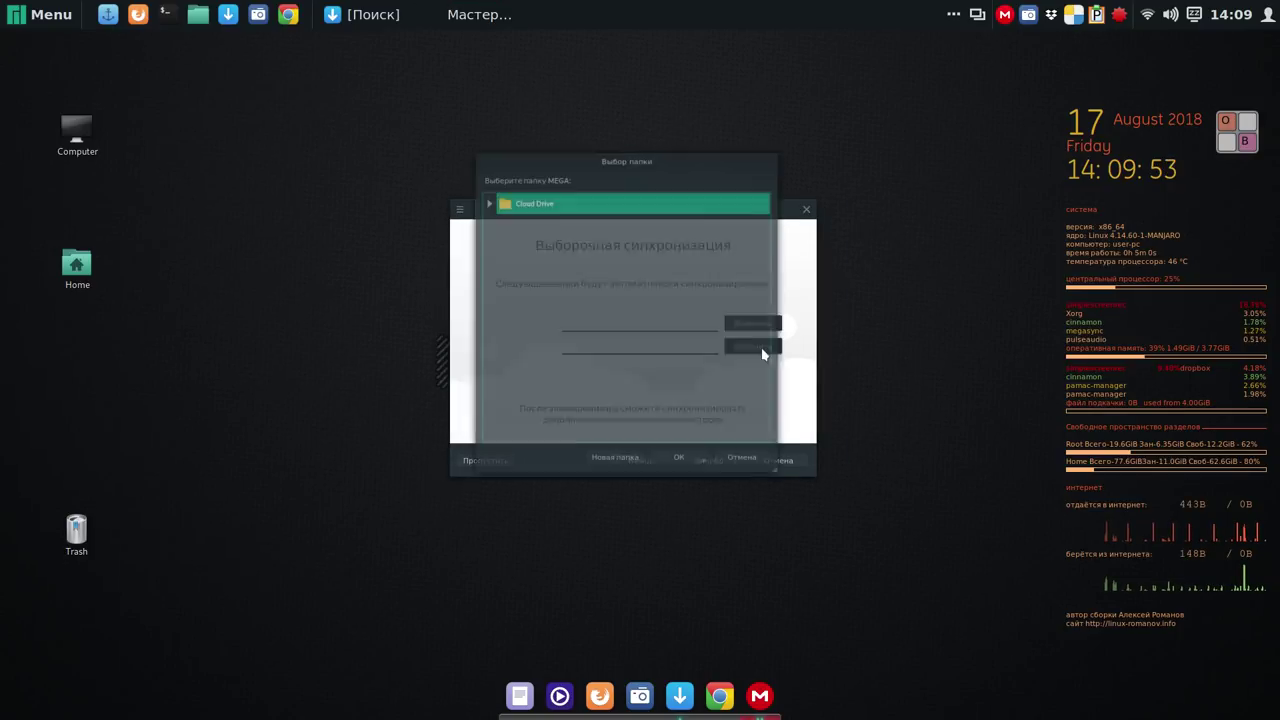
{"action": "left_click", "coordinate": [489, 203]}
{"action": "left_click", "coordinate": [501, 223]}
{"action": "left_click", "coordinate": [546, 248]}
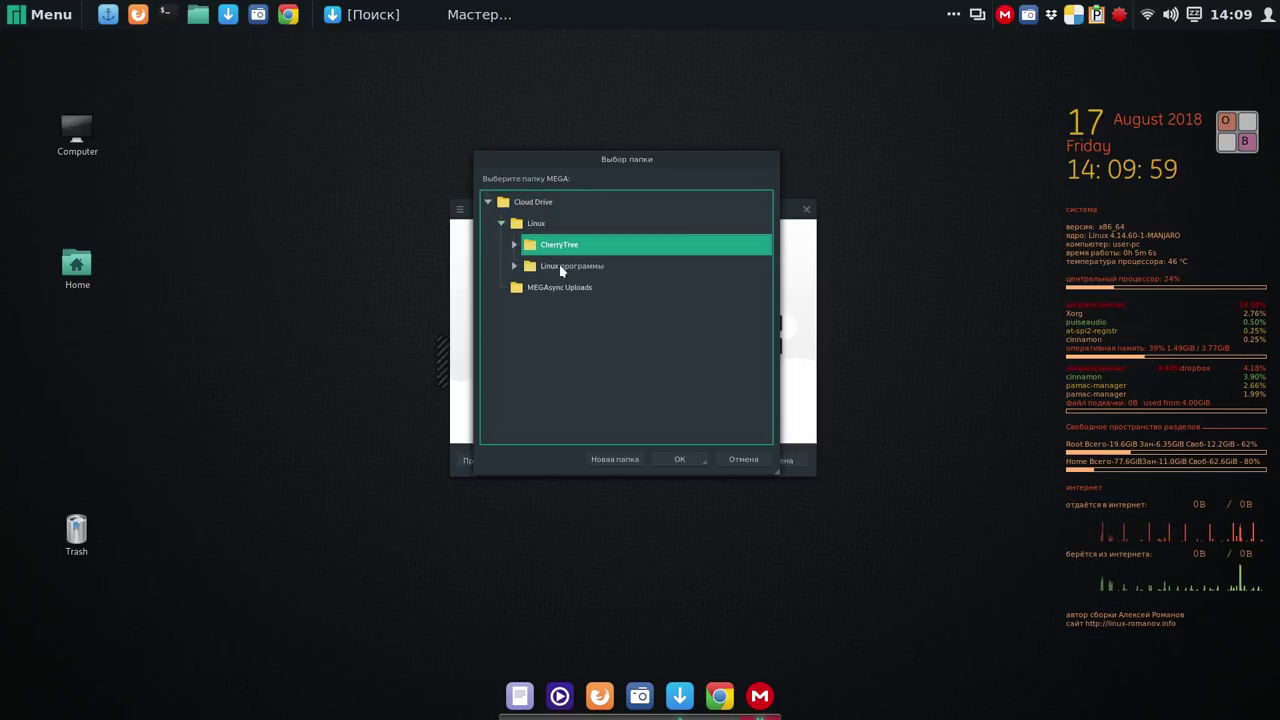
{"action": "left_click", "coordinate": [690, 460]}
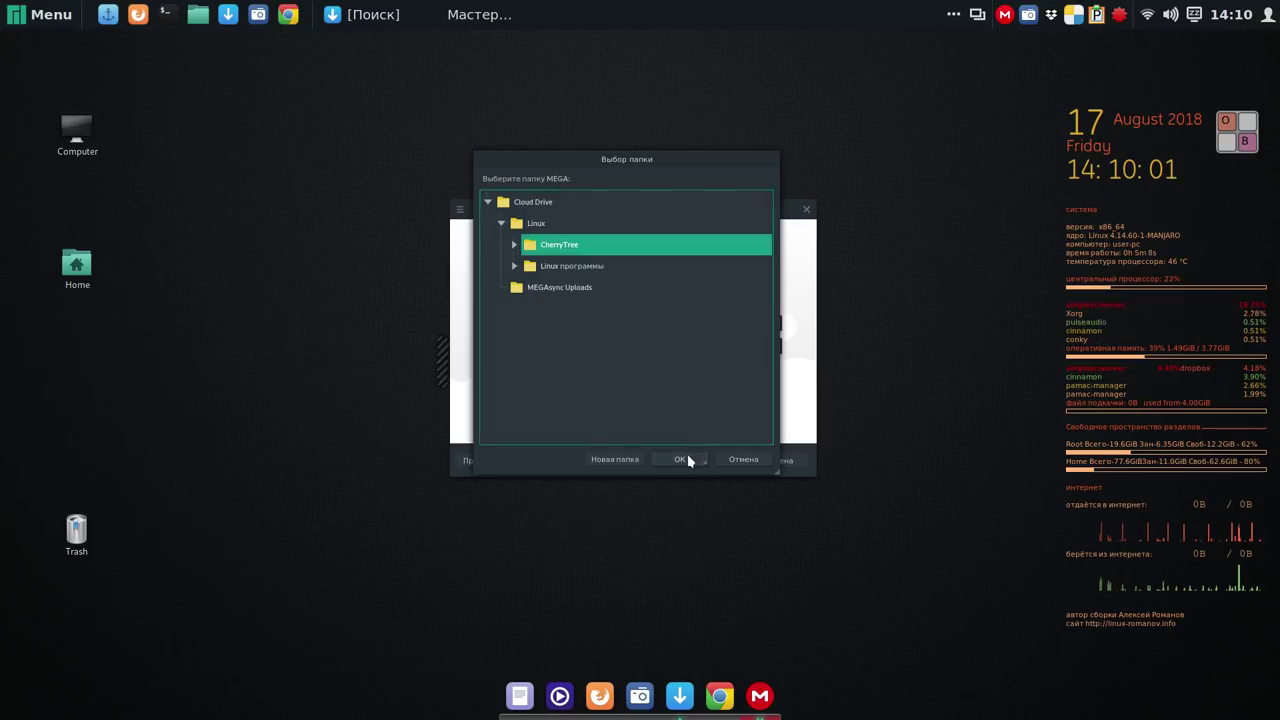
{"action": "left_click", "coordinate": [709, 461]}
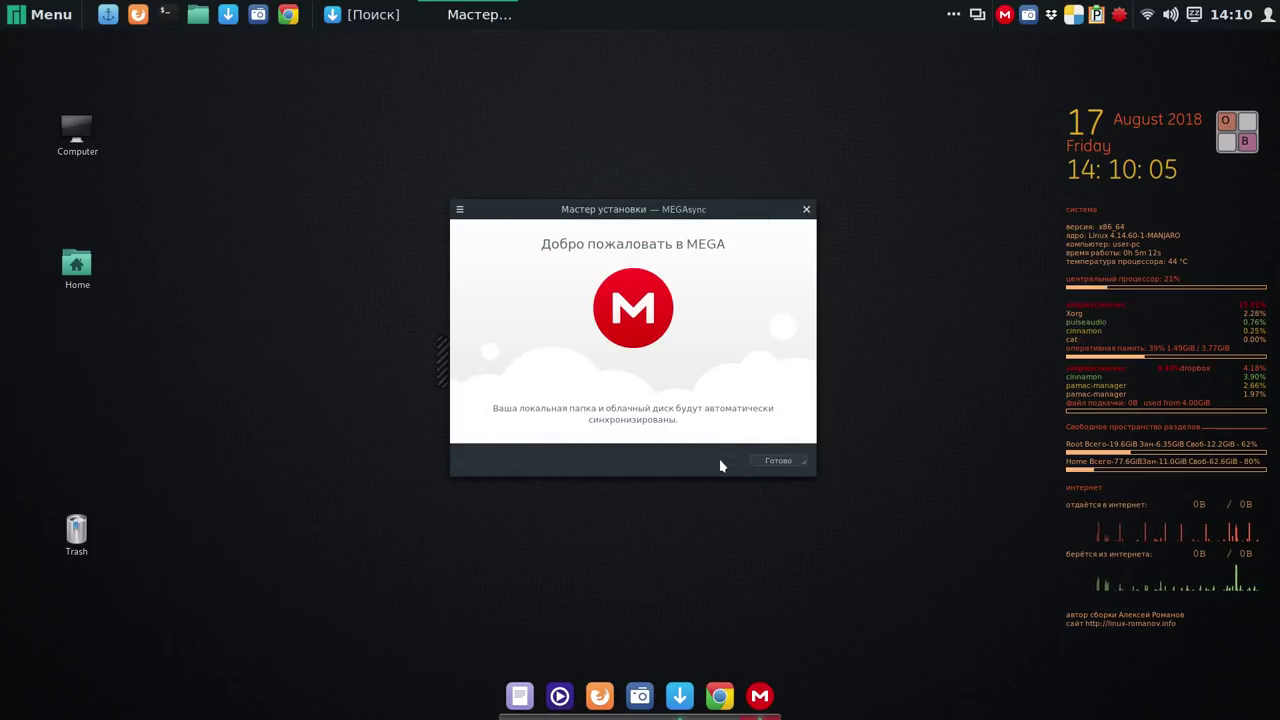
{"action": "left_click", "coordinate": [776, 462]}
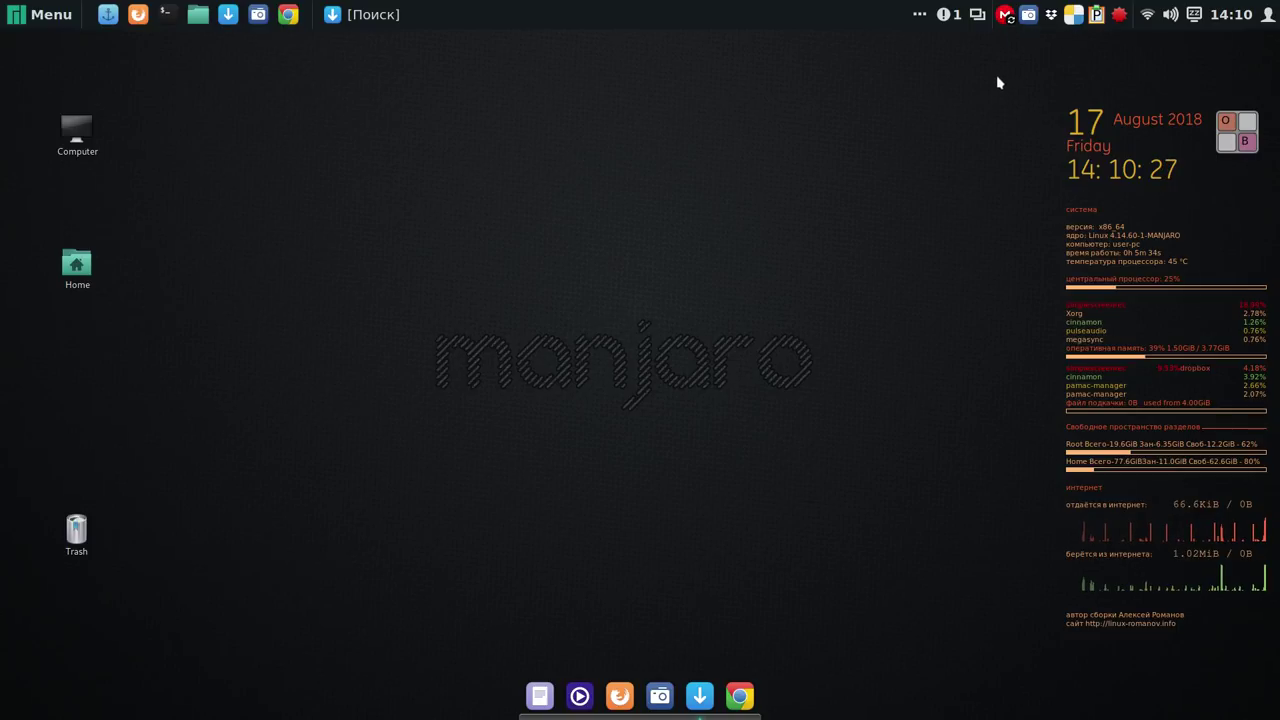
Check the MEGAsync synchronisation status, and clear the desktop notifications.
{"action": "left_click", "coordinate": [1006, 15]}
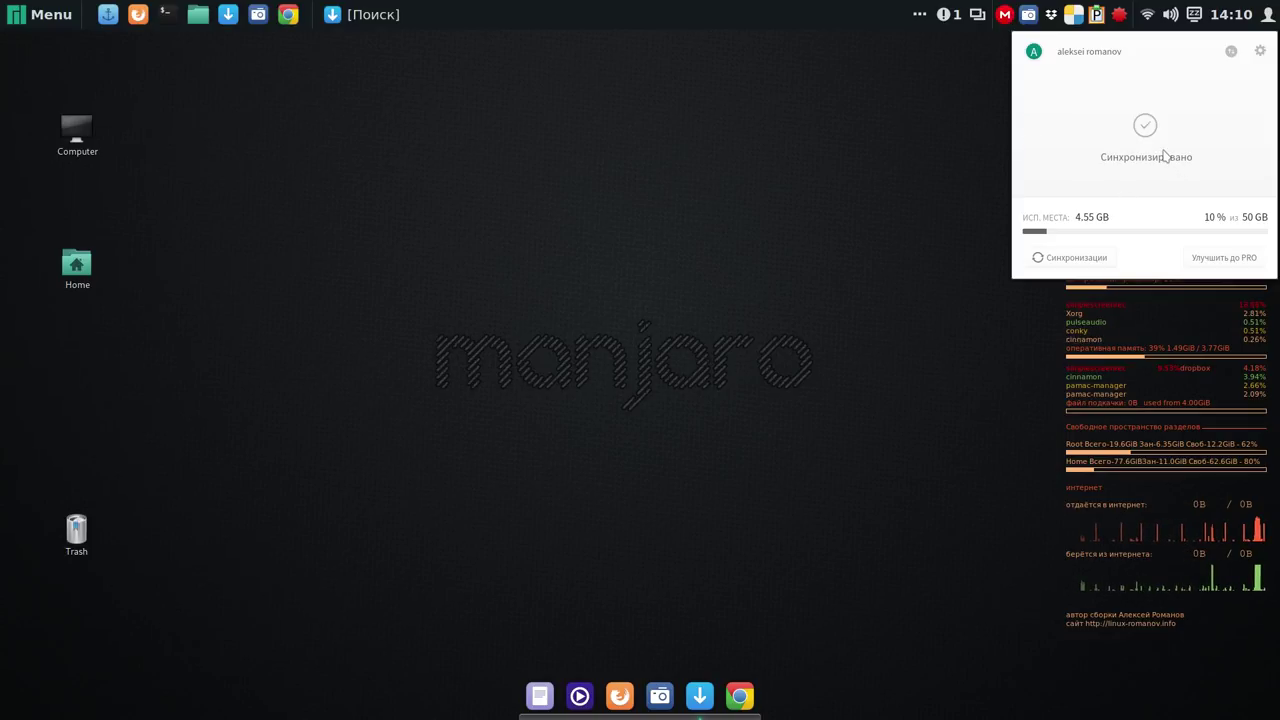
{"action": "left_click", "coordinate": [843, 14]}
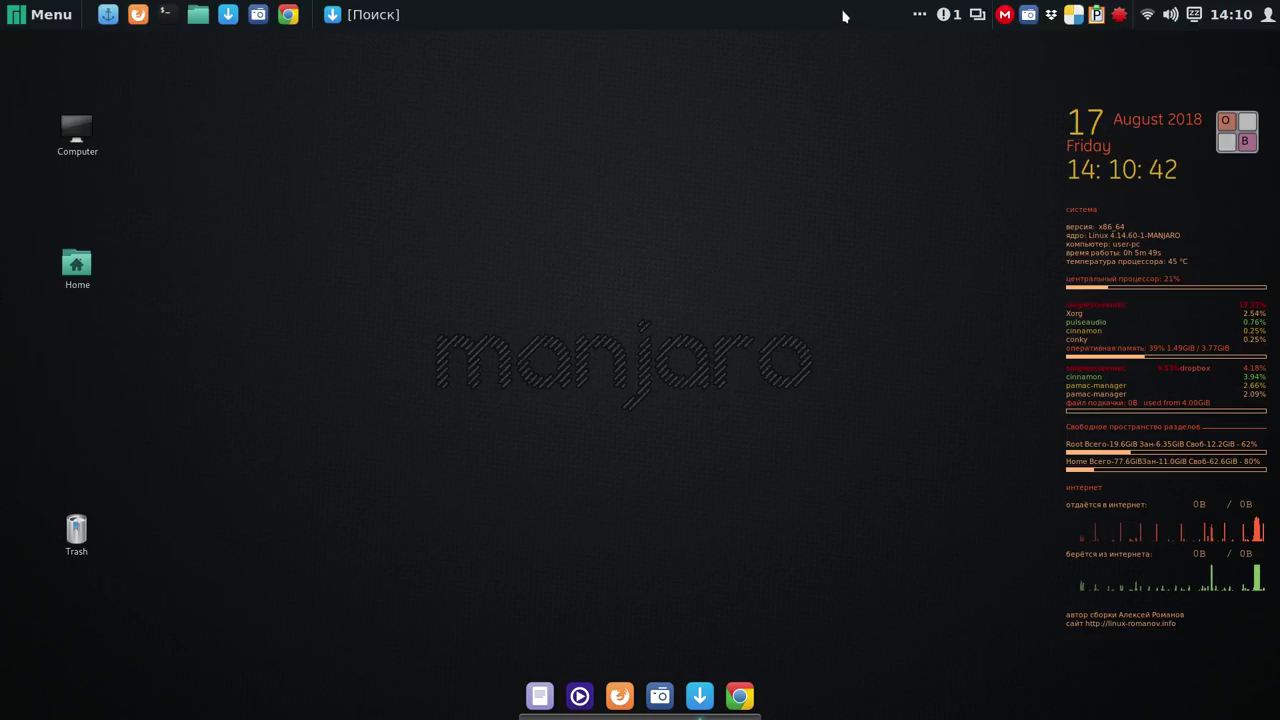
{"action": "left_click", "coordinate": [953, 18]}
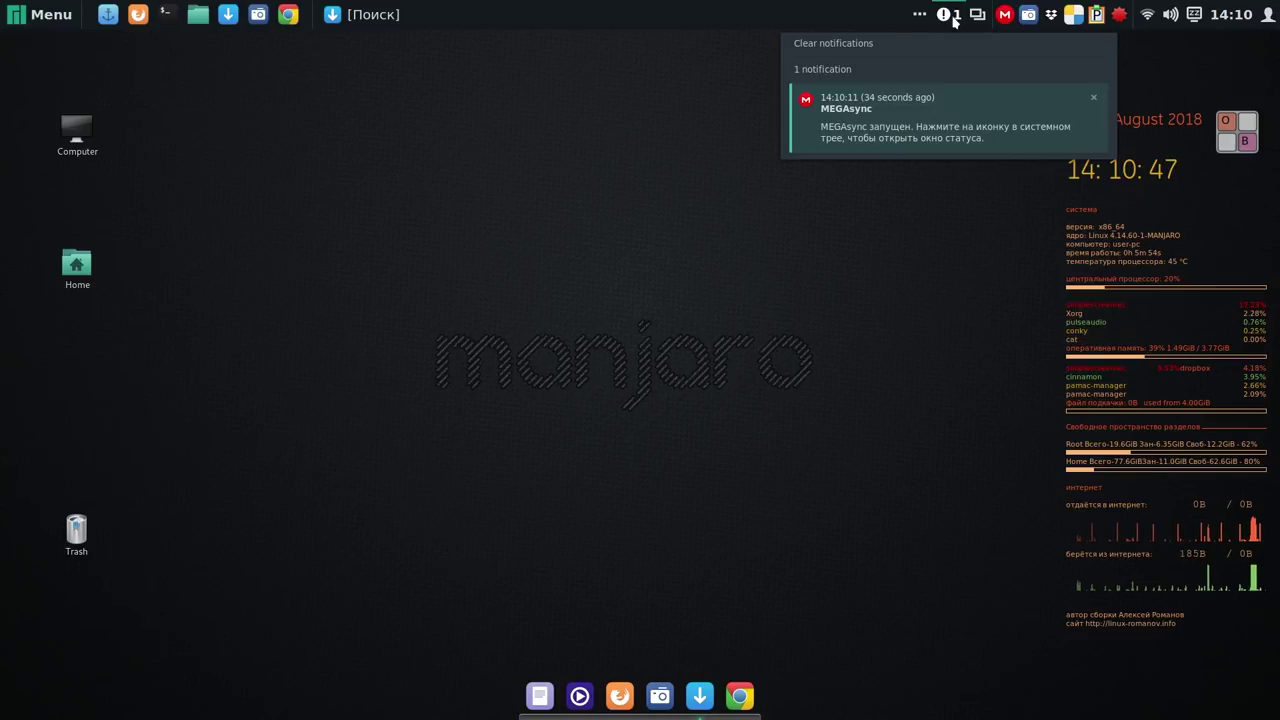
{"action": "left_click", "coordinate": [896, 50]}
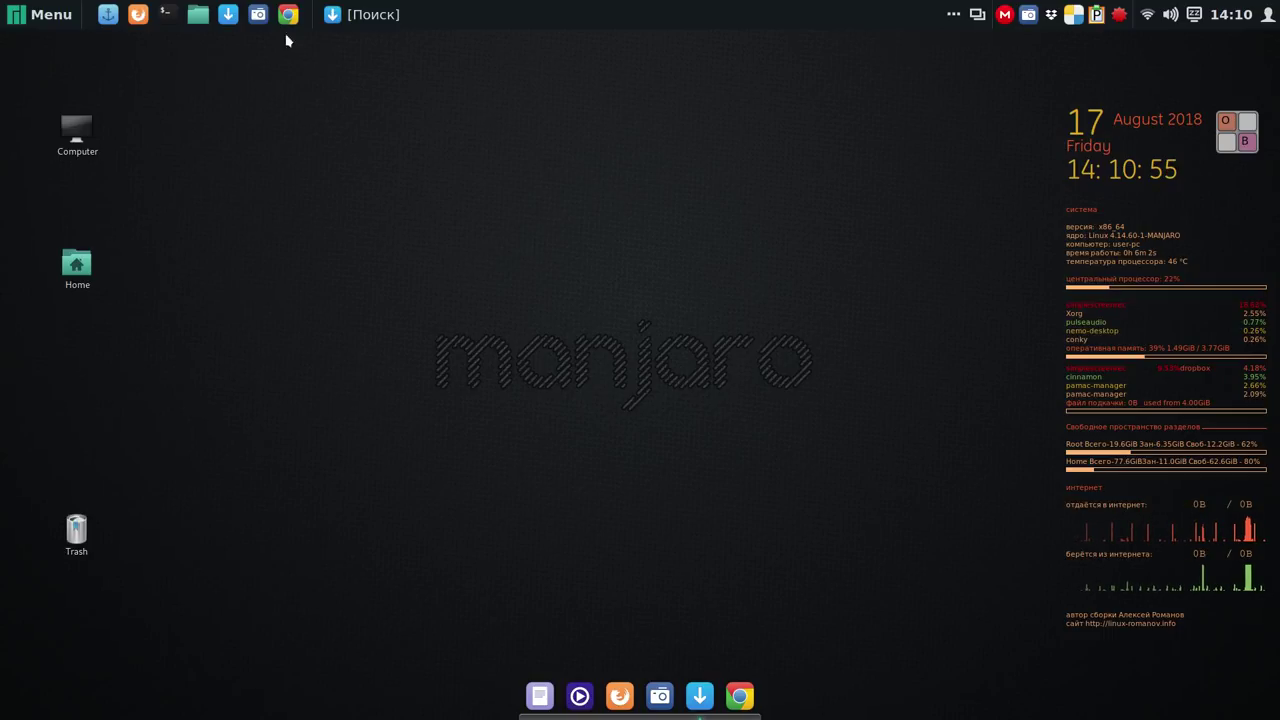
{"action": "left_click", "coordinate": [48, 18]}
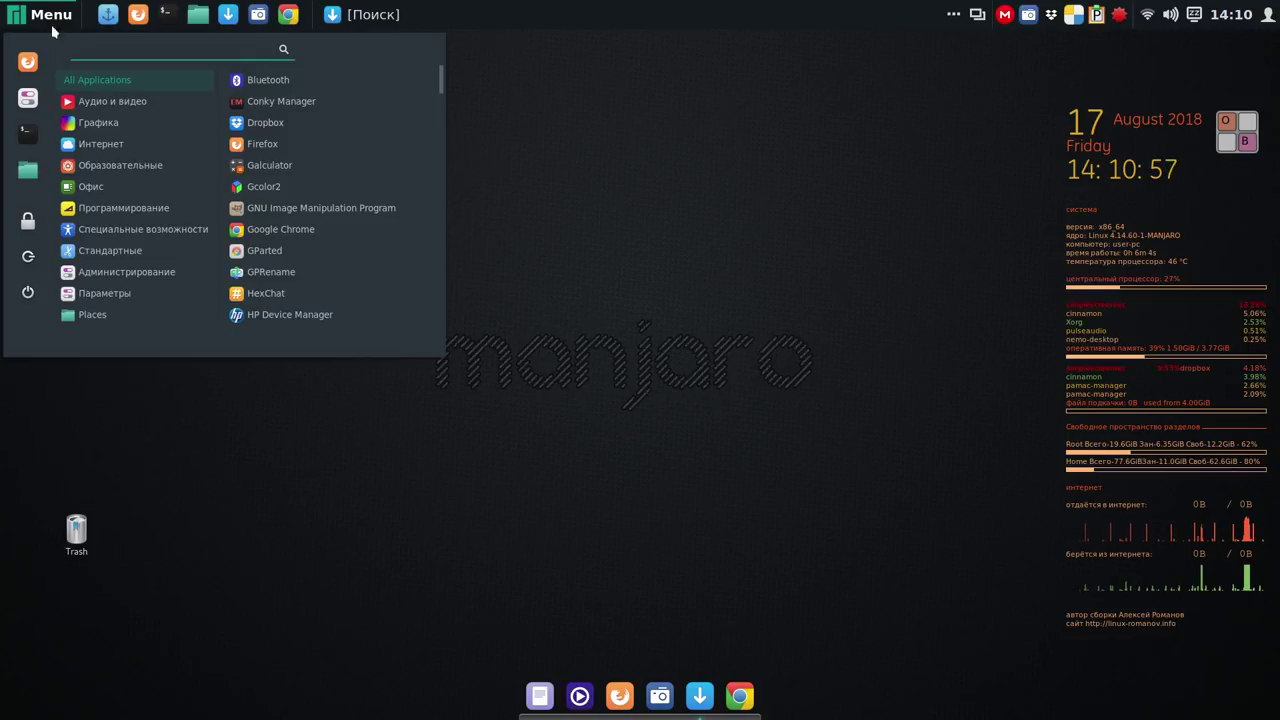
{"action": "mouse_move", "coordinate": [122, 144]}
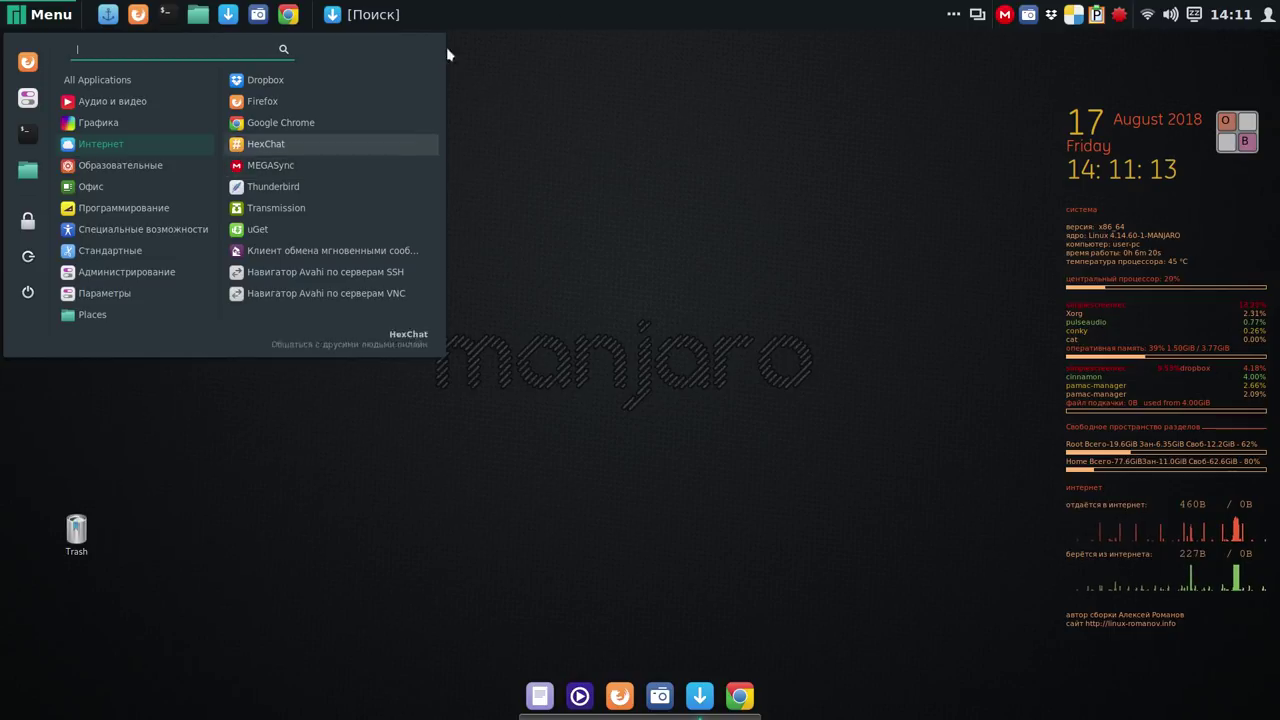
{"action": "left_click", "coordinate": [560, 12]}
Return to the package manager and search for teamviewer using the on-screen keyboard.
{"action": "left_click", "coordinate": [358, 18]}
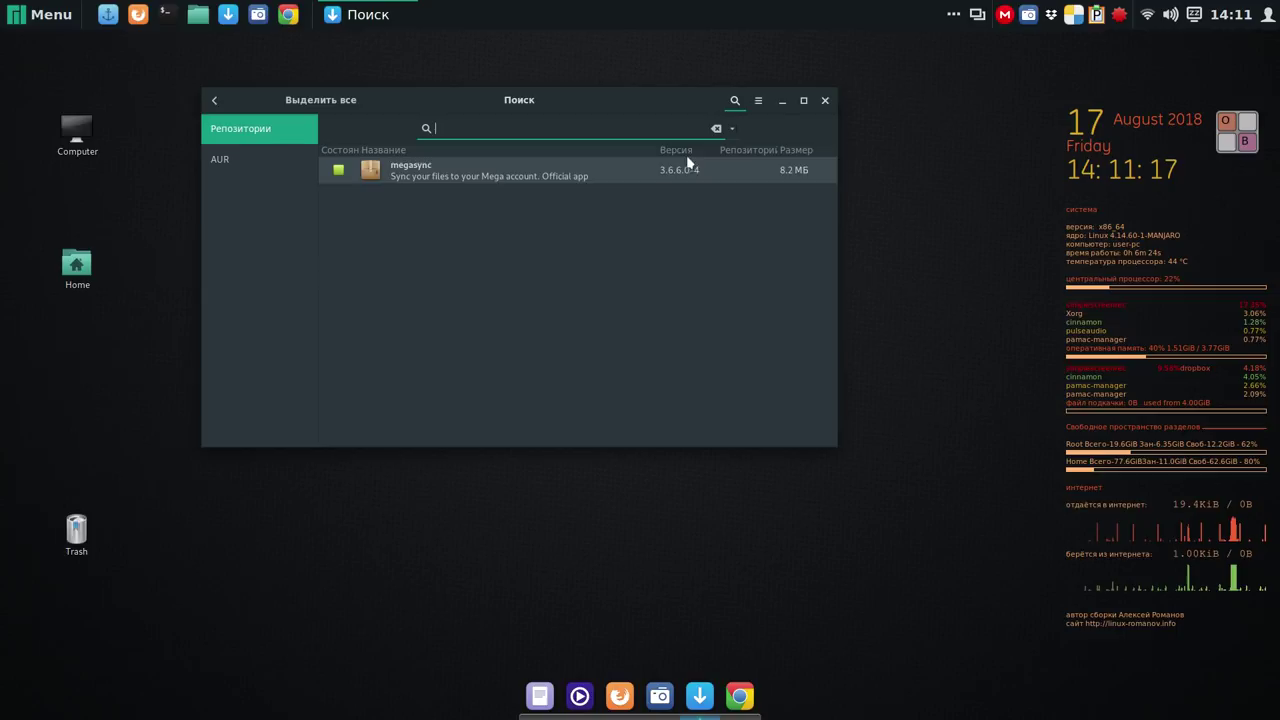
{"action": "left_click", "coordinate": [1238, 137]}
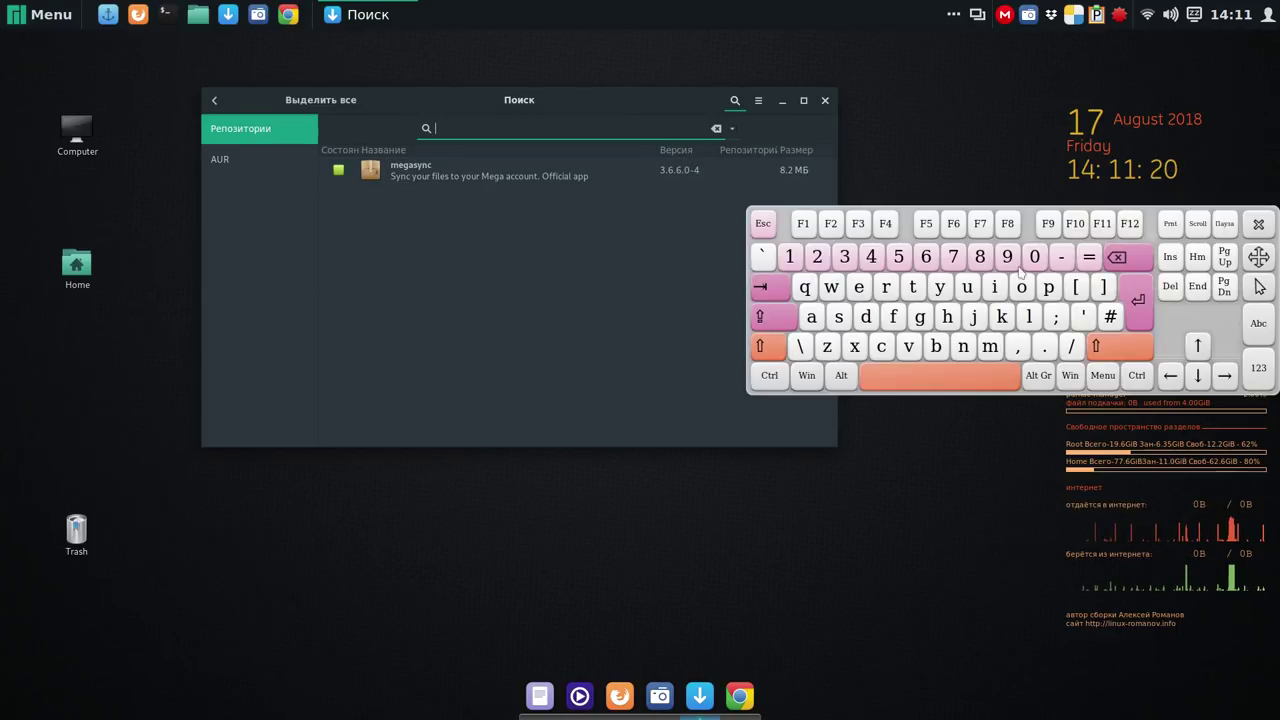
{"action": "left_click", "coordinate": [912, 288]}
{"action": "left_click", "coordinate": [862, 289]}
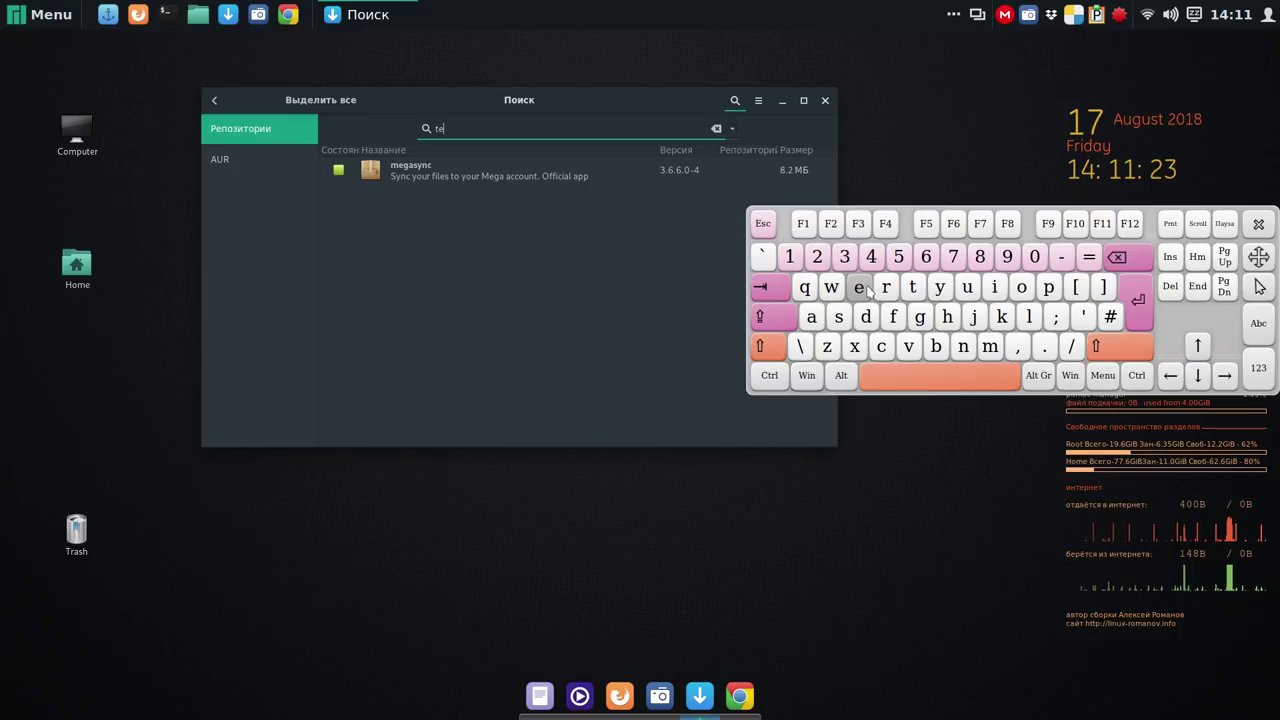
{"action": "left_click", "coordinate": [812, 318]}
{"action": "left_click", "coordinate": [989, 348]}
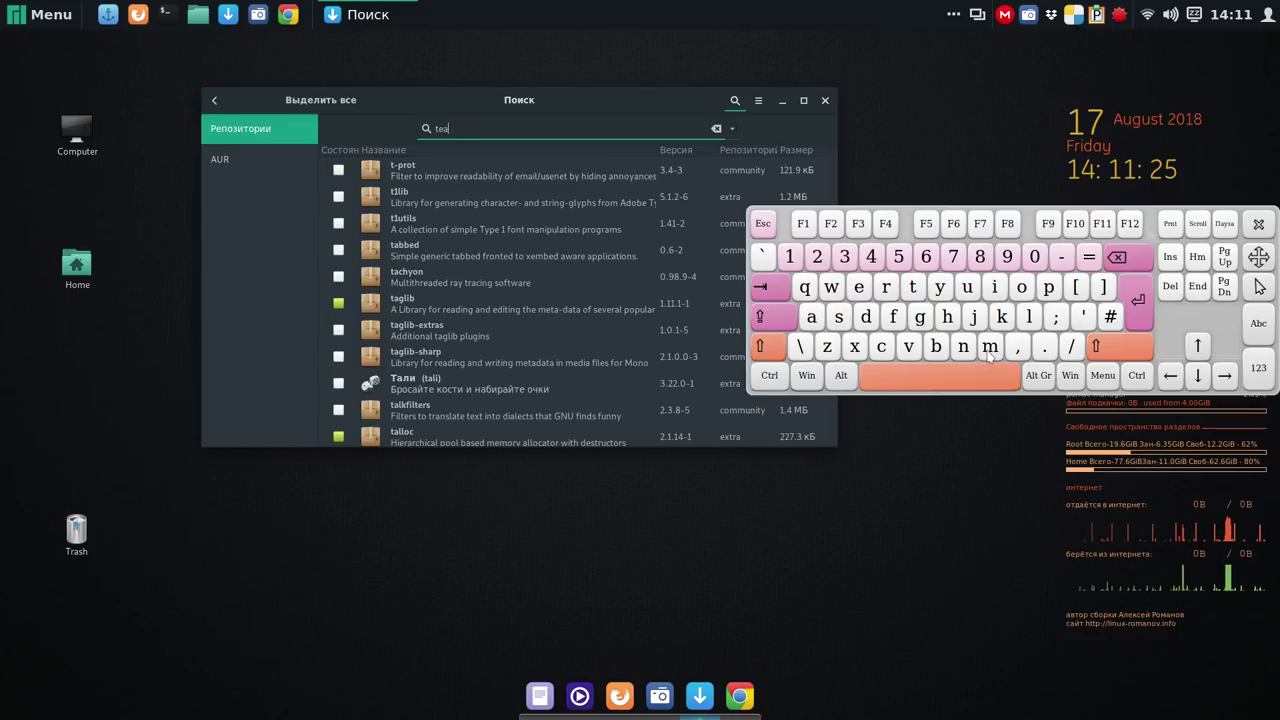
{"action": "left_click", "coordinate": [909, 347]}
{"action": "left_click", "coordinate": [995, 298]}
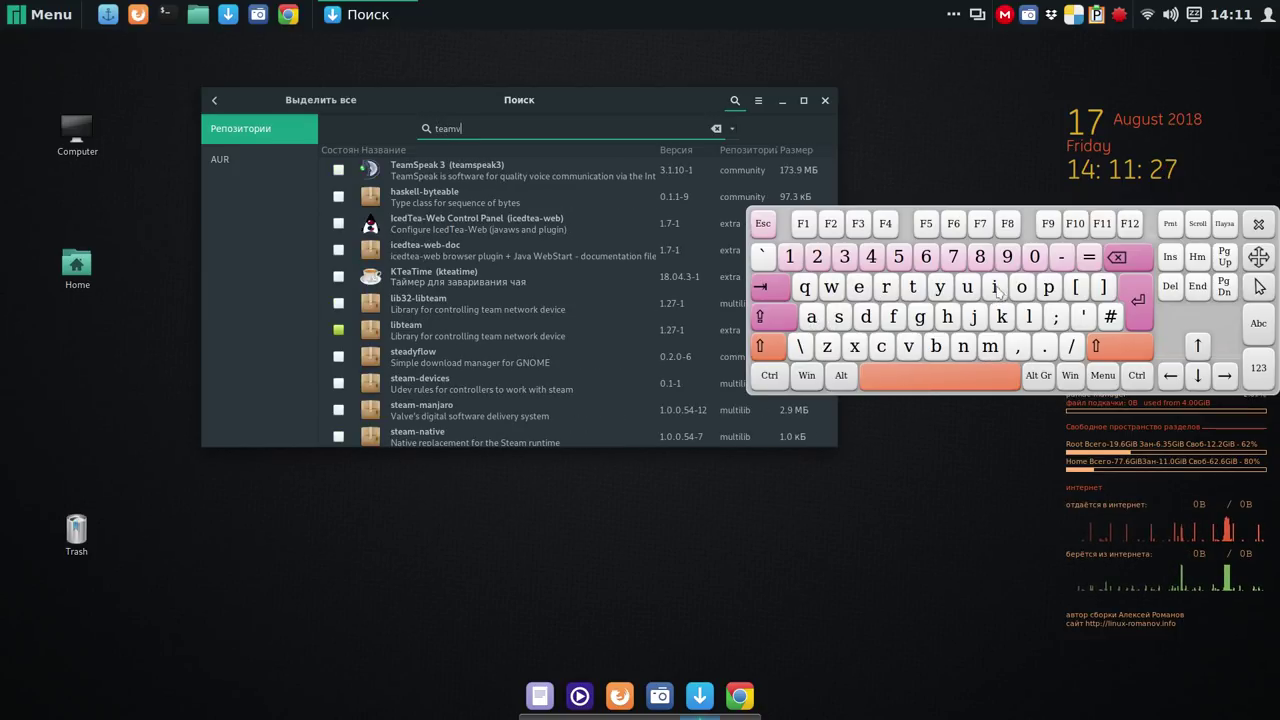
{"action": "left_click", "coordinate": [860, 290]}
{"action": "left_click", "coordinate": [836, 290]}
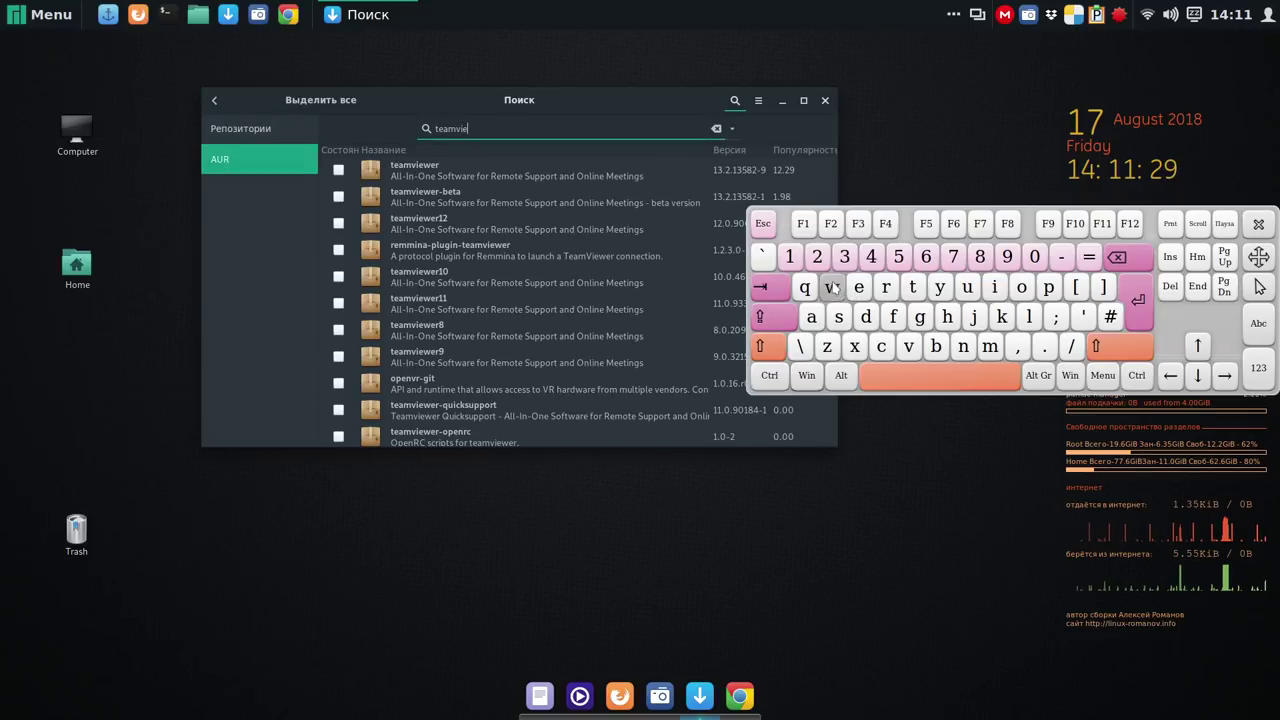
{"action": "left_click", "coordinate": [859, 292]}
{"action": "left_click", "coordinate": [887, 289]}
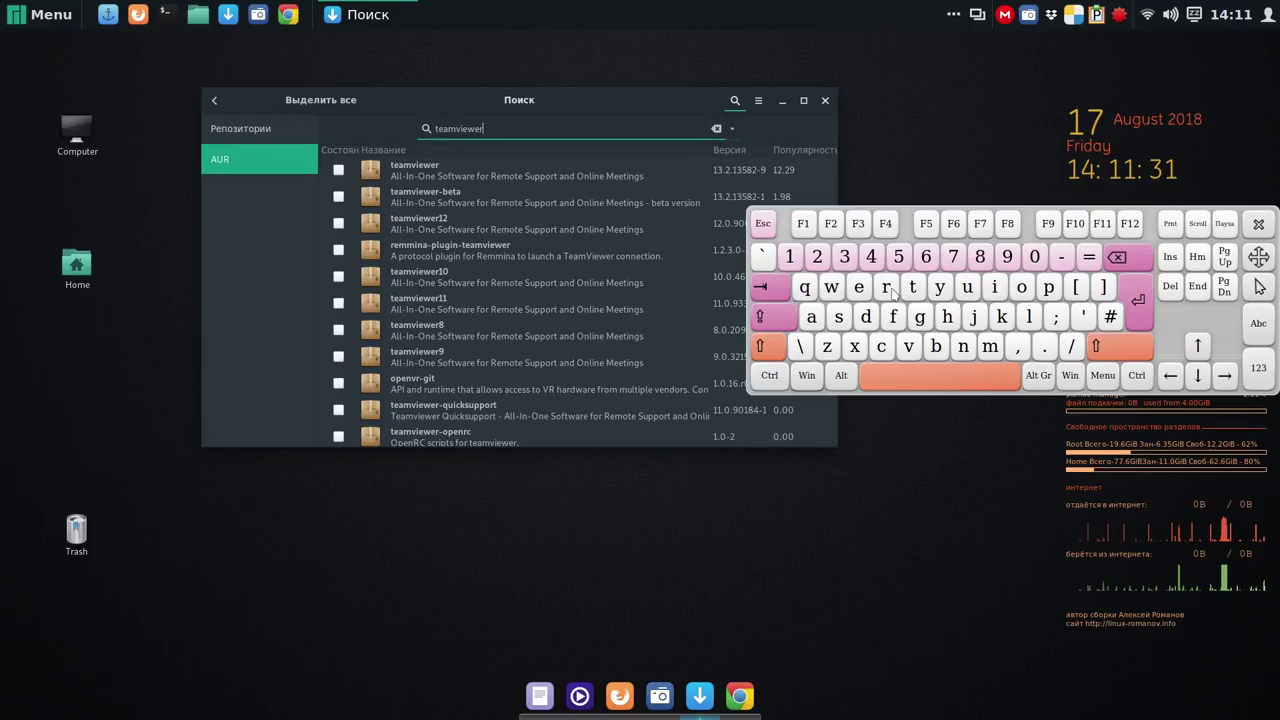
{"action": "left_click", "coordinate": [1140, 296]}
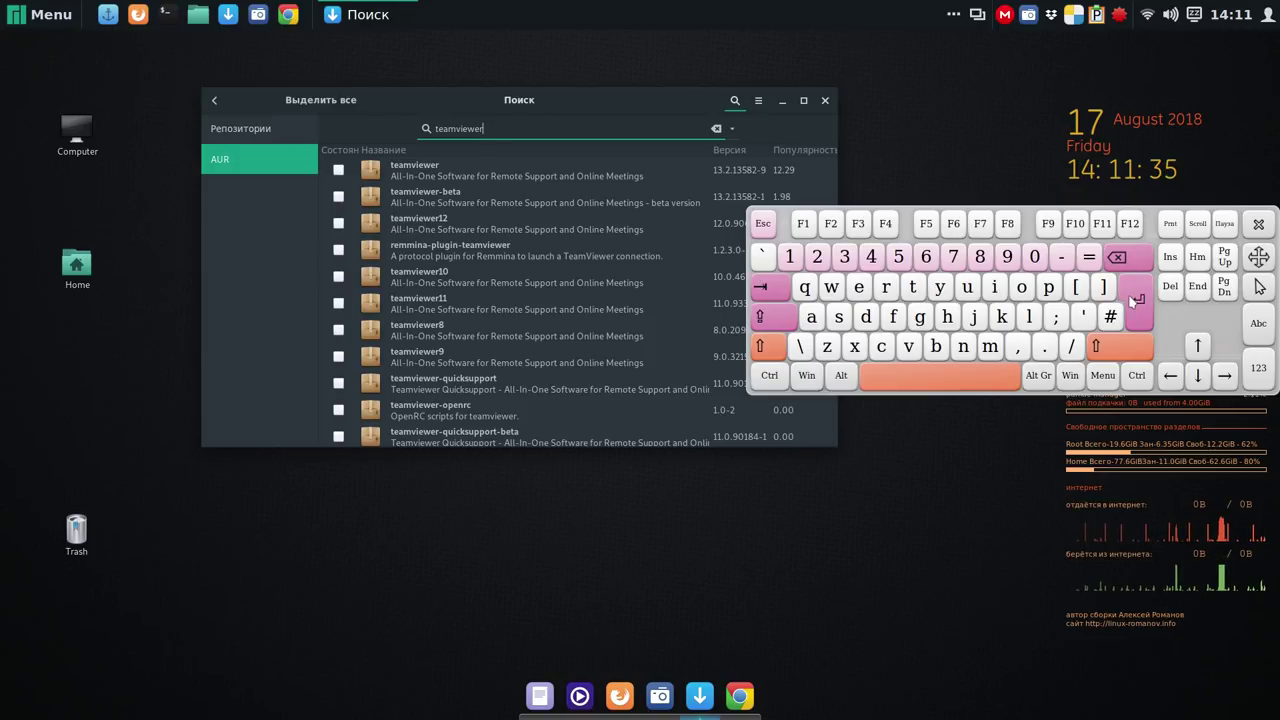
Install the teamviewer package from the AUR, authorising with the account password, and clear the package search.
{"action": "left_click", "coordinate": [338, 170]}
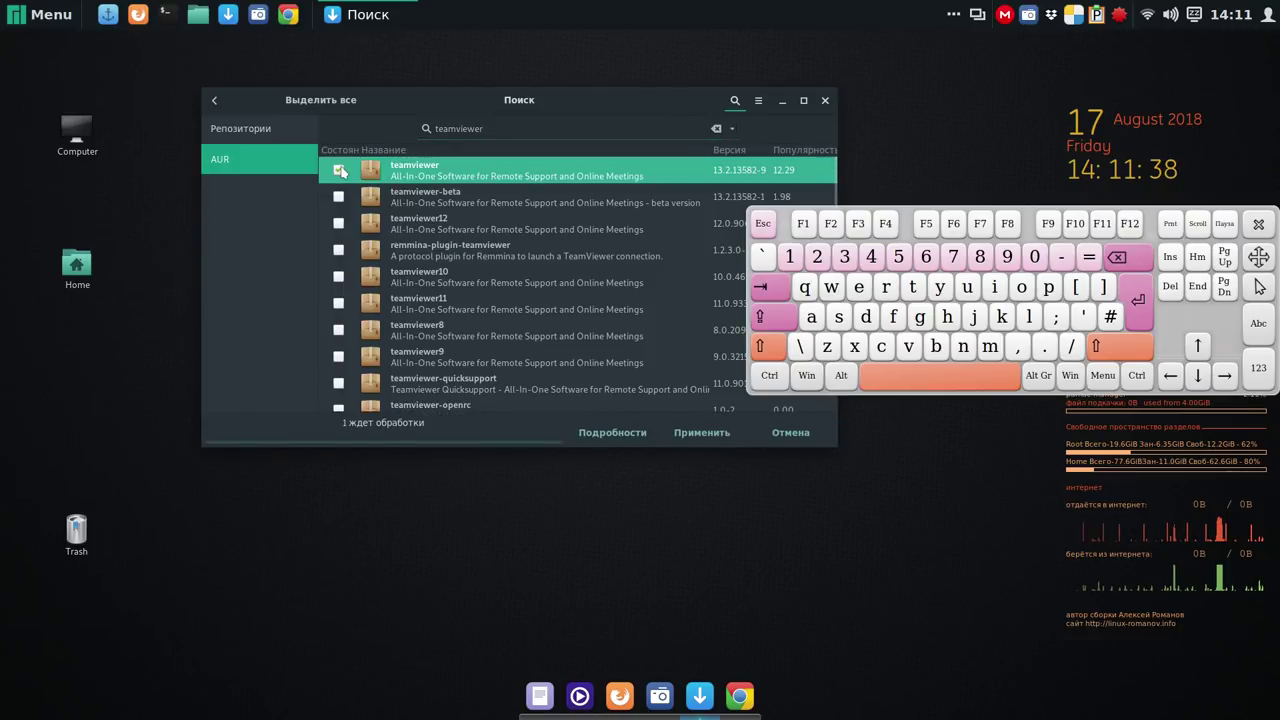
{"action": "left_click", "coordinate": [709, 433]}
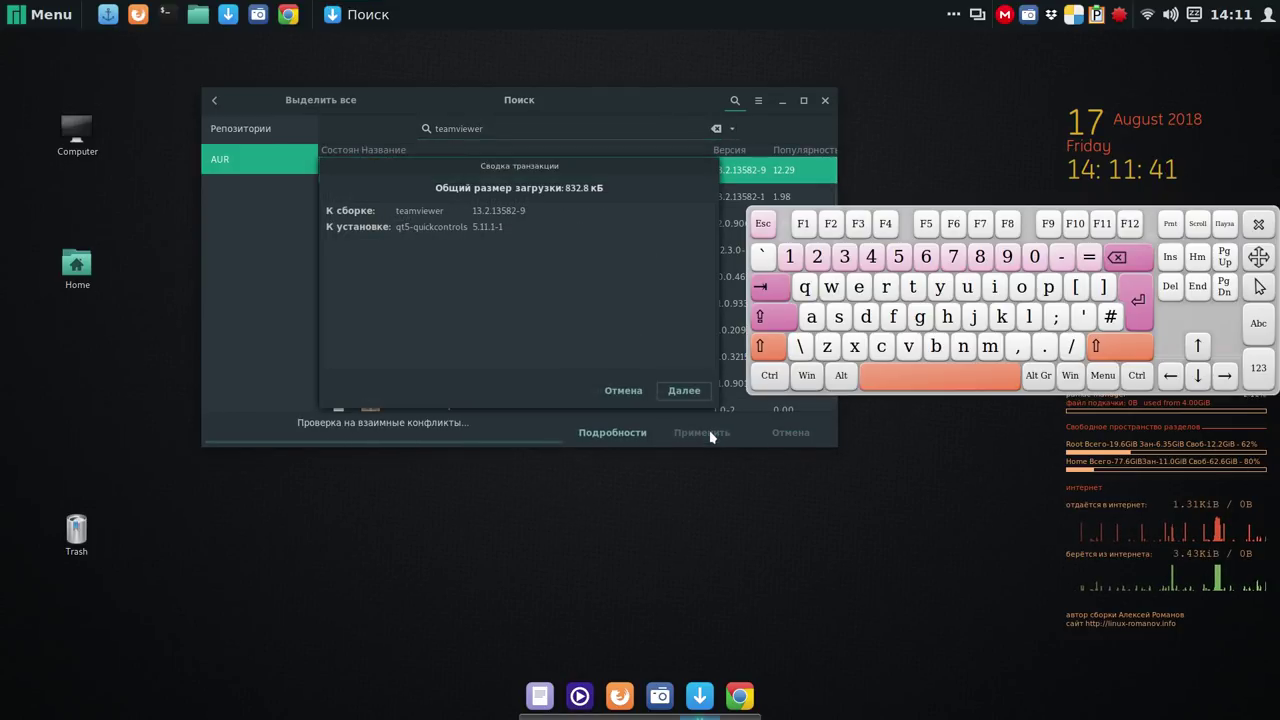
{"action": "left_click", "coordinate": [684, 391]}
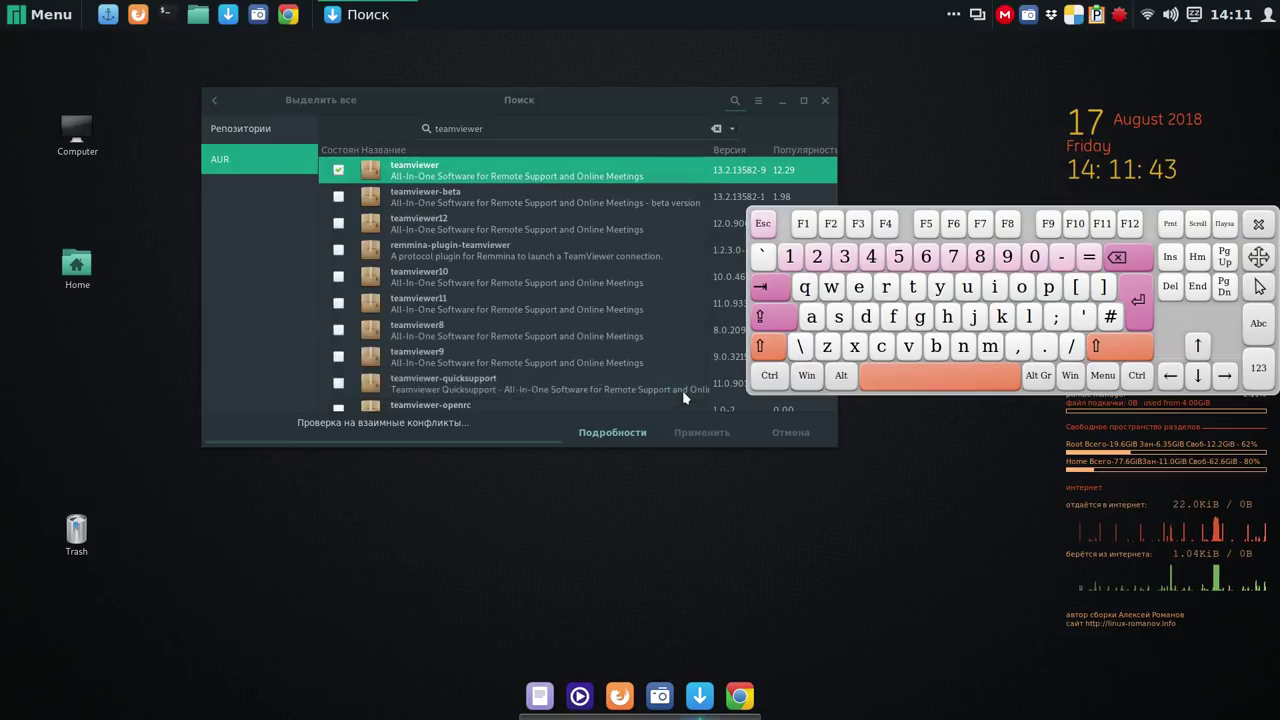
{"action": "left_click", "coordinate": [791, 257]}
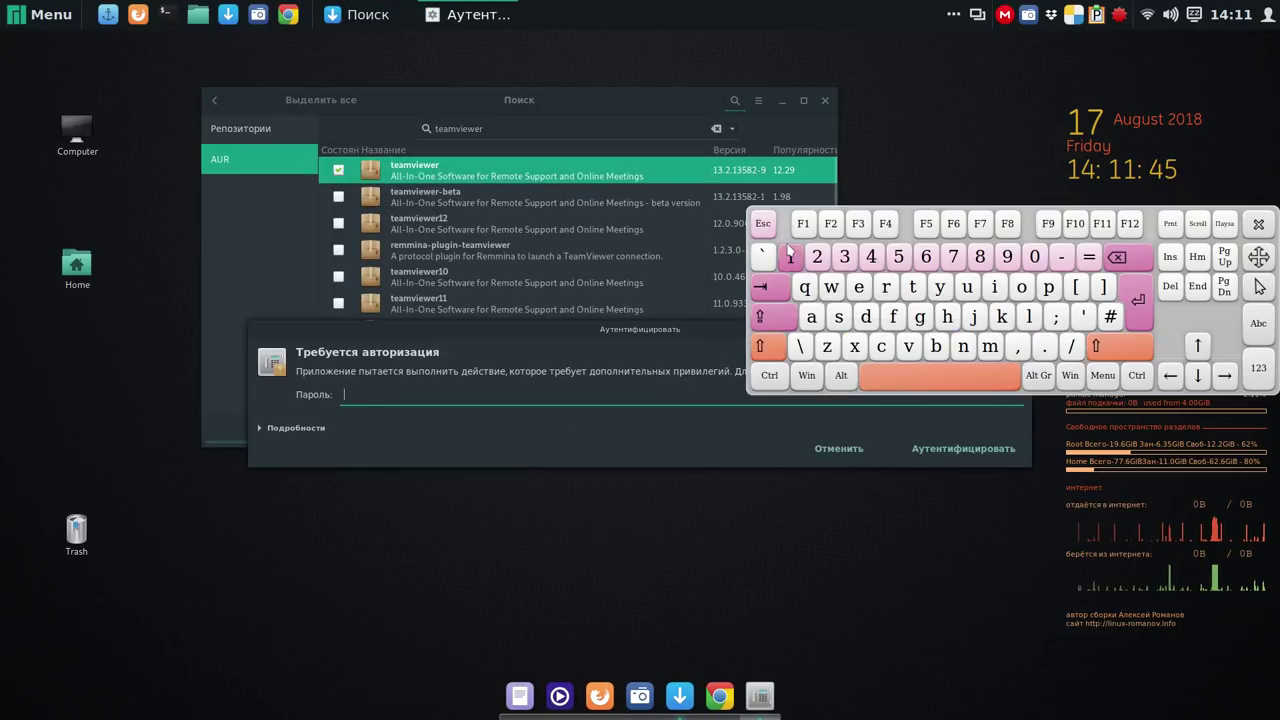
{"action": "left_click", "coordinate": [1138, 301]}
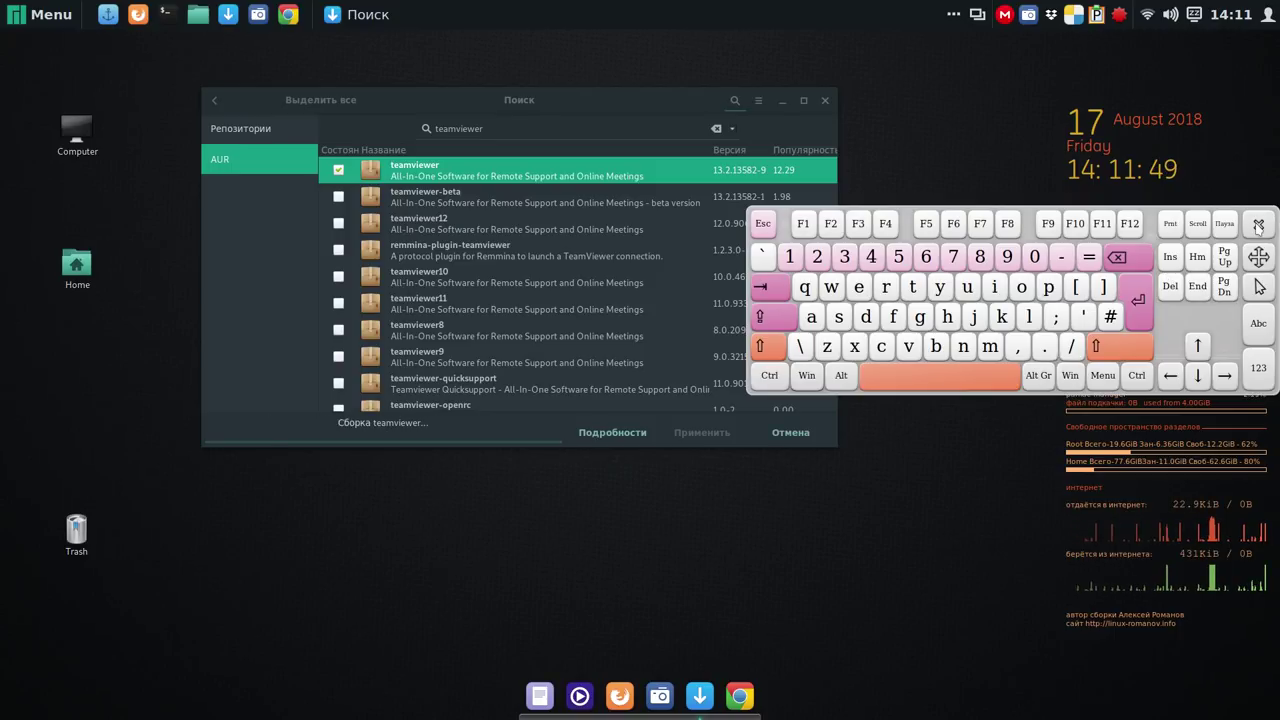
{"action": "left_click", "coordinate": [1258, 224]}
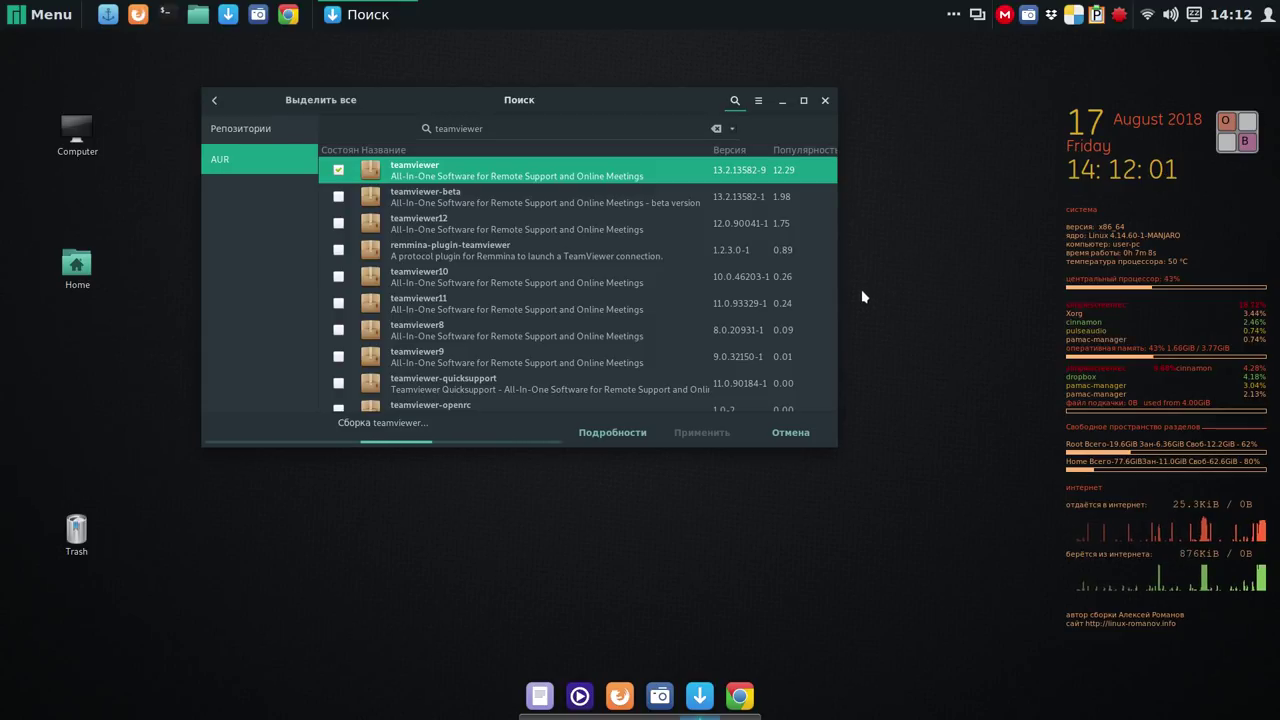
{"action": "left_click", "coordinate": [718, 170]}
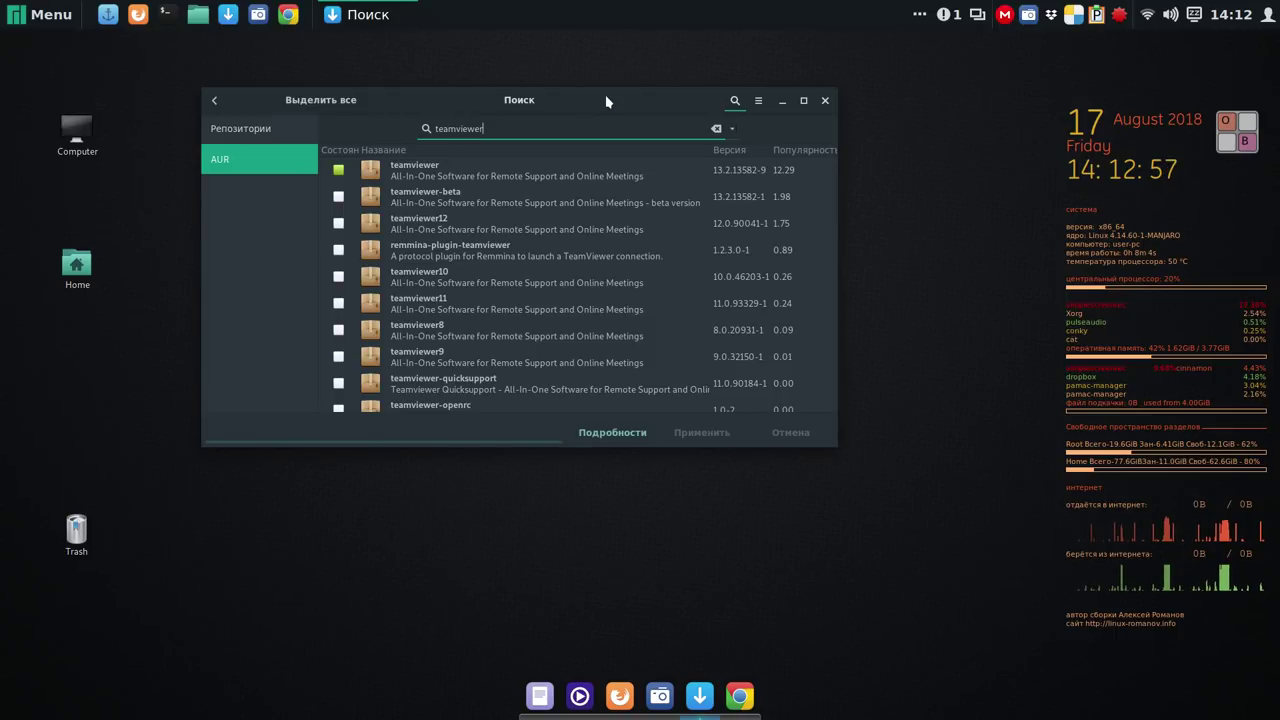
{"action": "left_click", "coordinate": [716, 129]}
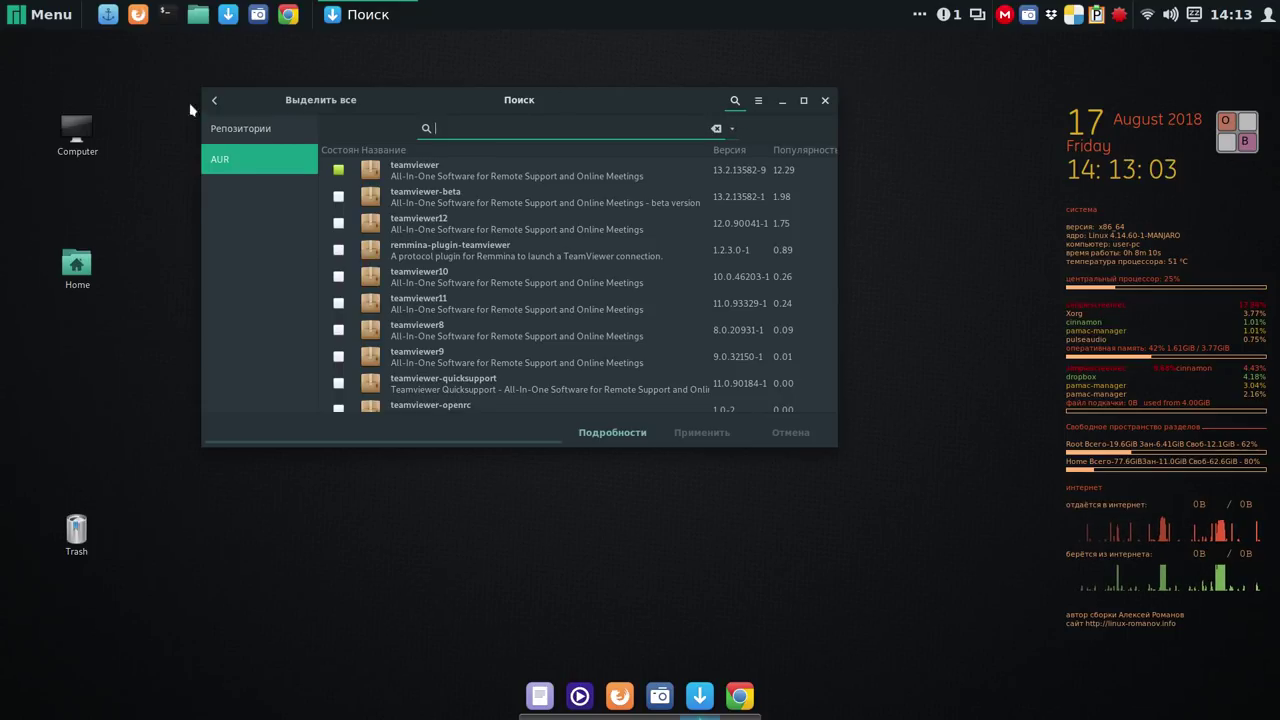
Launch TeamViewer 13 from the Internet applications and accept its licence agreement.
{"action": "left_click", "coordinate": [47, 18]}
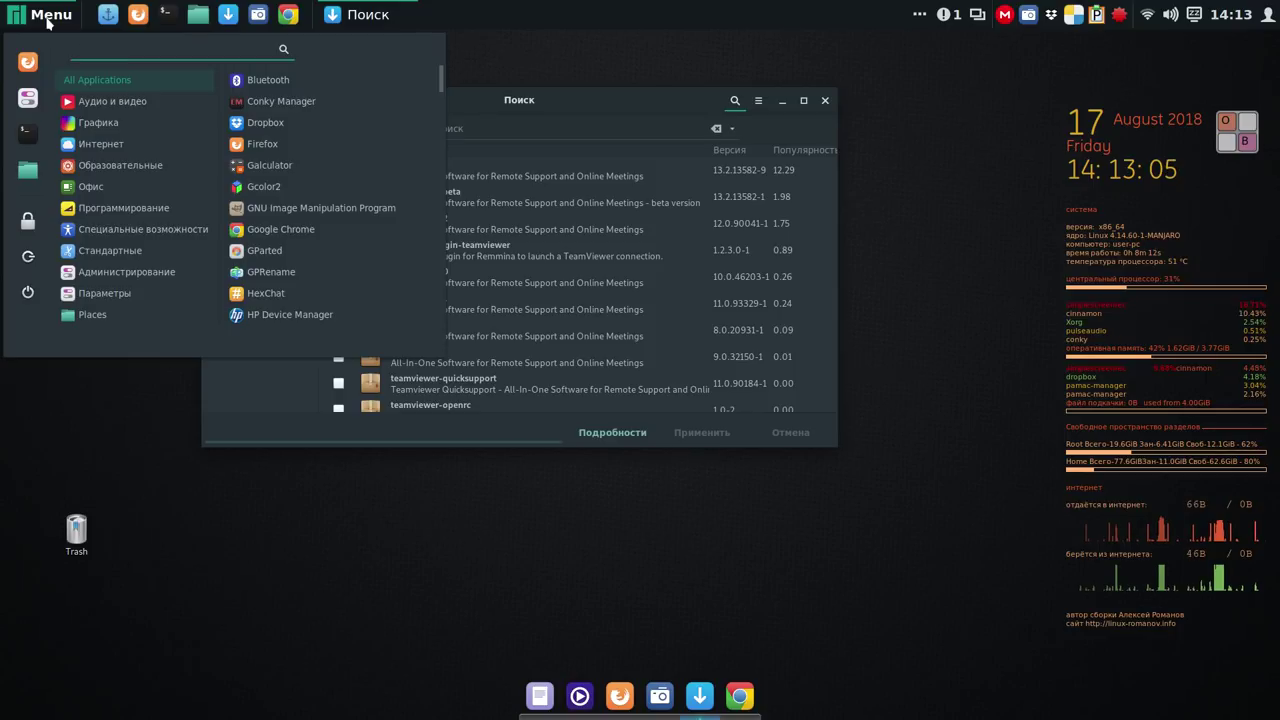
{"action": "mouse_move", "coordinate": [88, 148]}
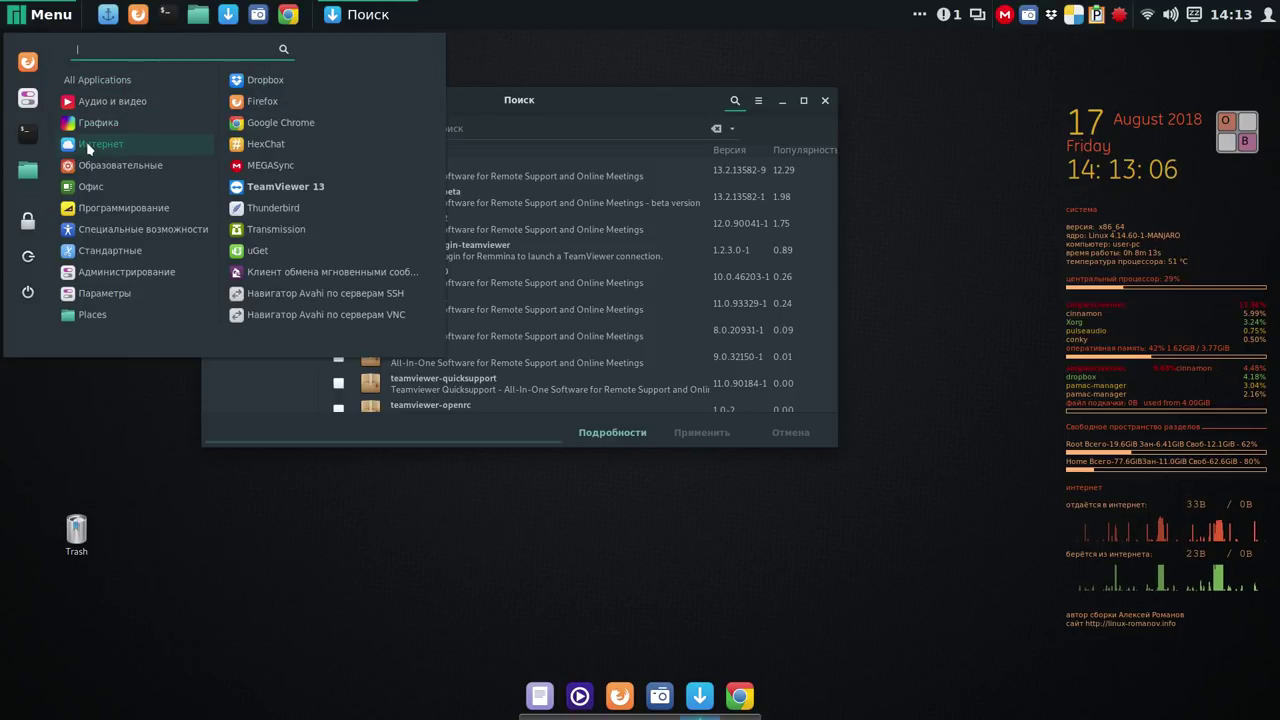
{"action": "left_click", "coordinate": [277, 191]}
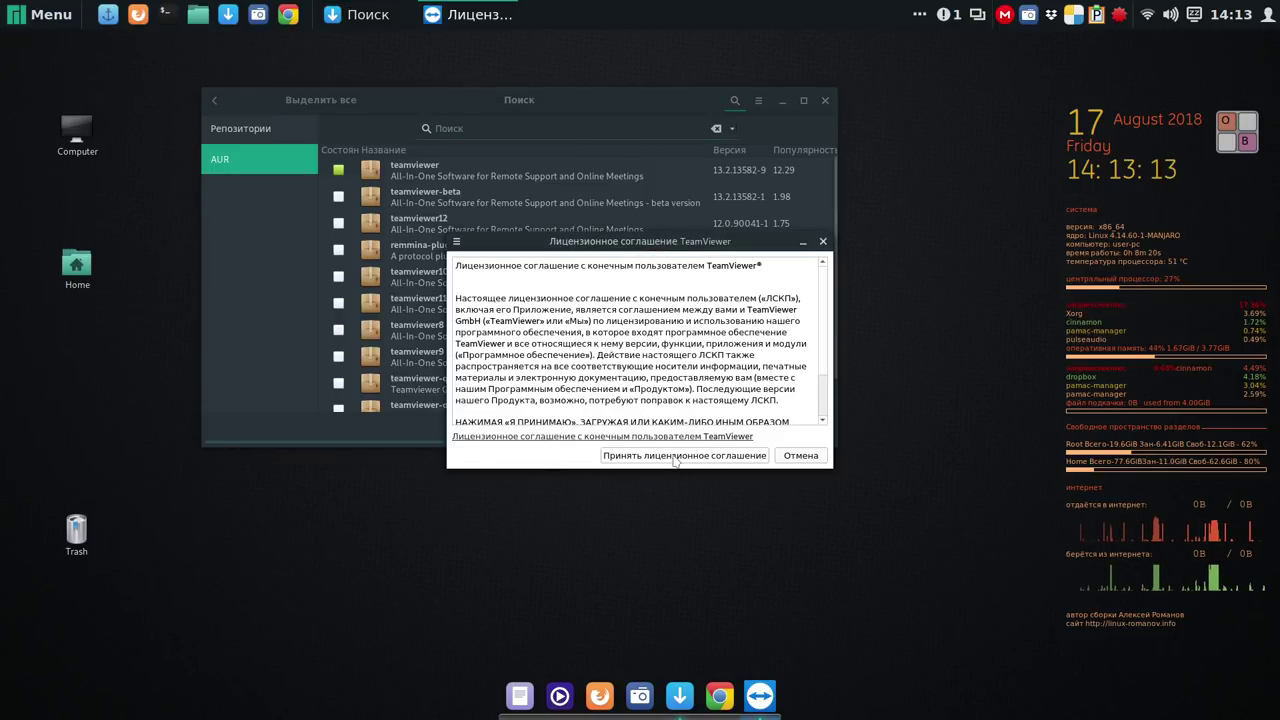
{"action": "left_click", "coordinate": [673, 455]}
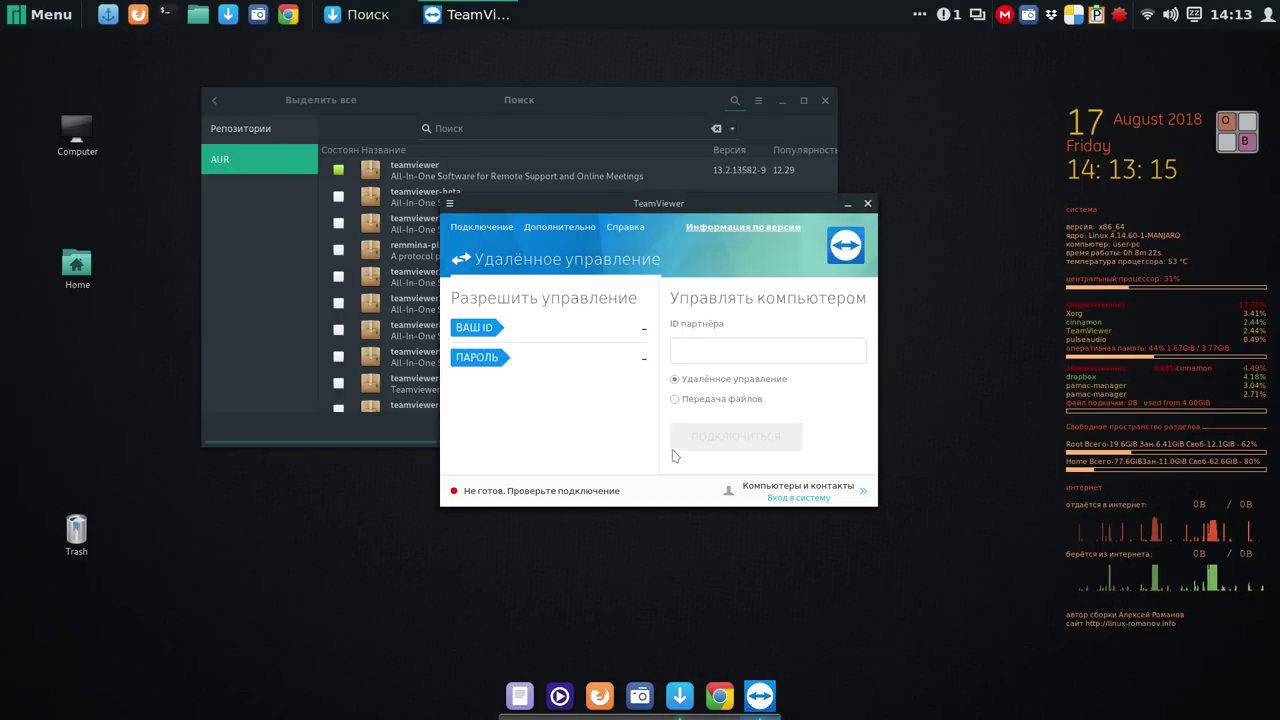
Set incoming local network connections to accept (принять) in the TeamViewer options and move the TeamViewer window over the package manager.
{"action": "left_click", "coordinate": [561, 233]}
{"action": "left_click", "coordinate": [554, 243]}
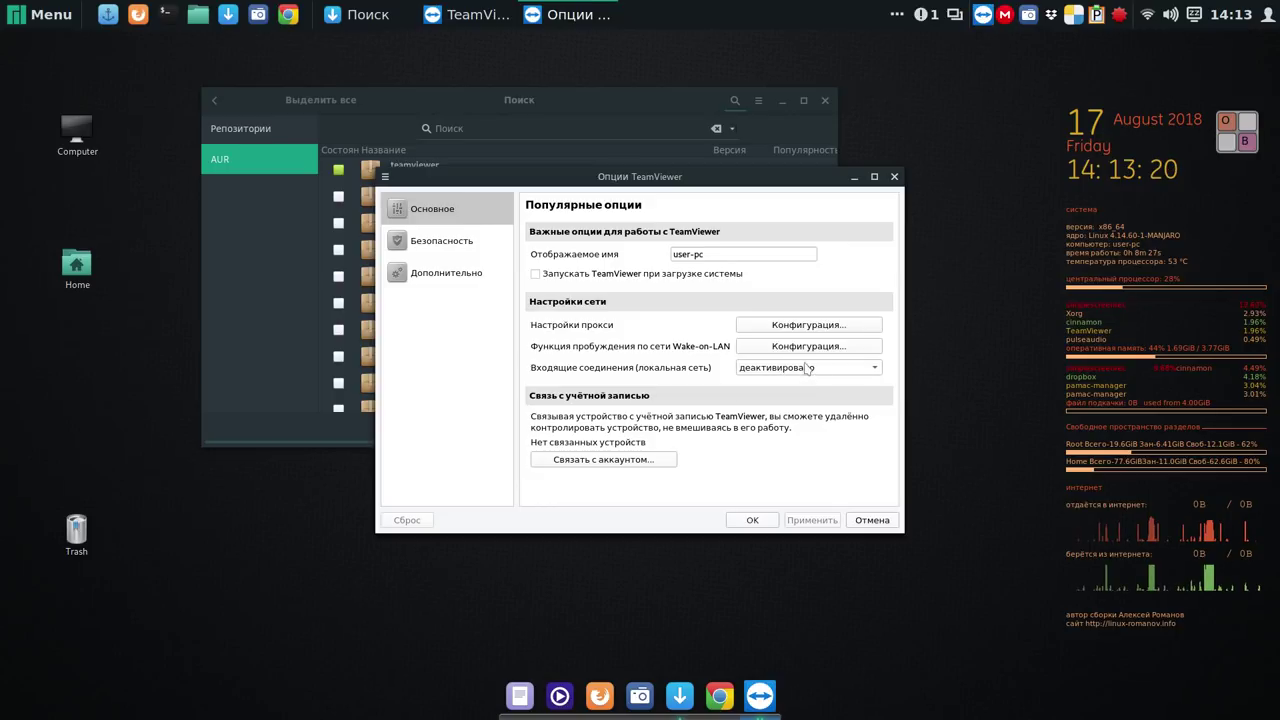
{"action": "left_click", "coordinate": [808, 368]}
{"action": "left_click", "coordinate": [797, 385]}
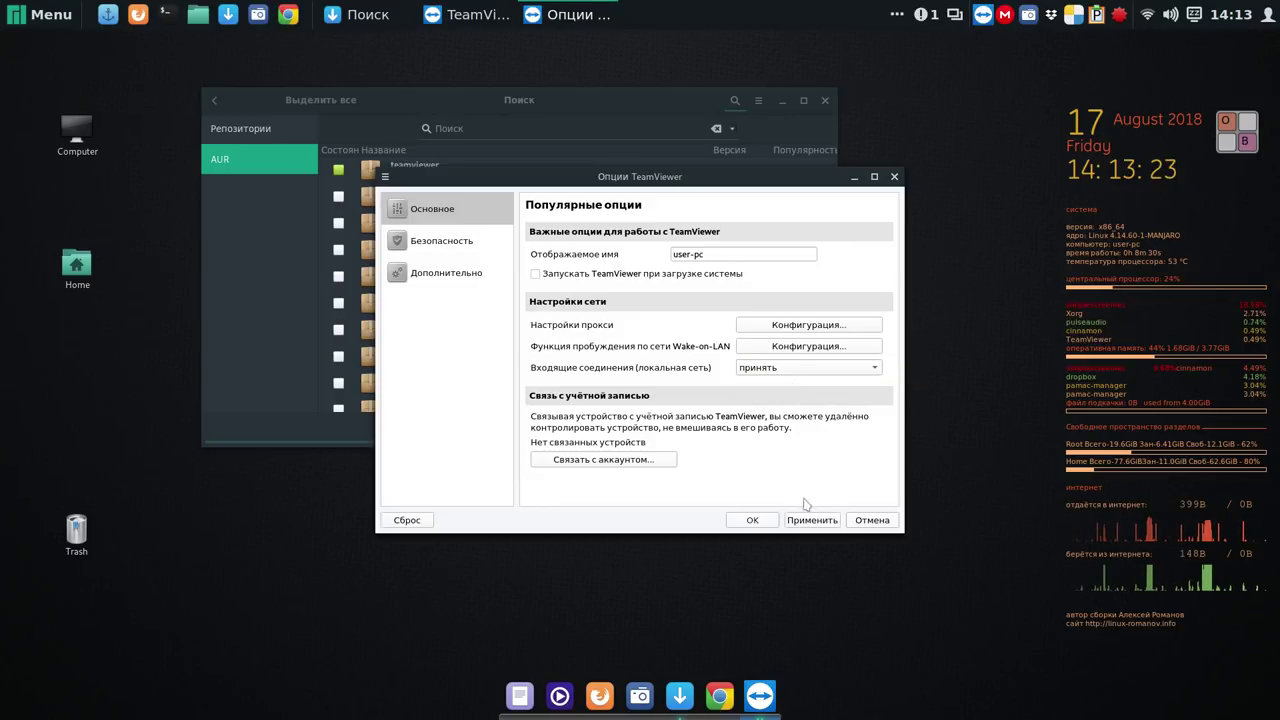
{"action": "left_click", "coordinate": [764, 521]}
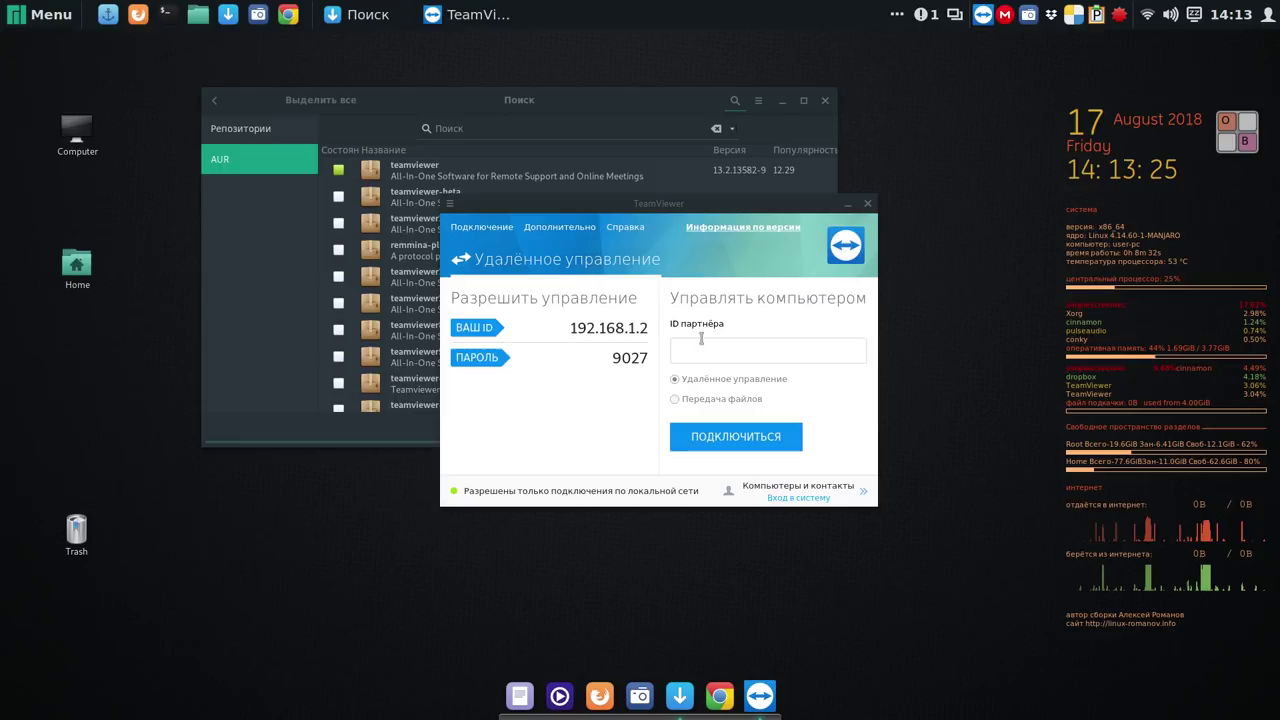
{"action": "left_click_drag", "start_coordinate": [666, 203], "coordinate": [466, 130]}
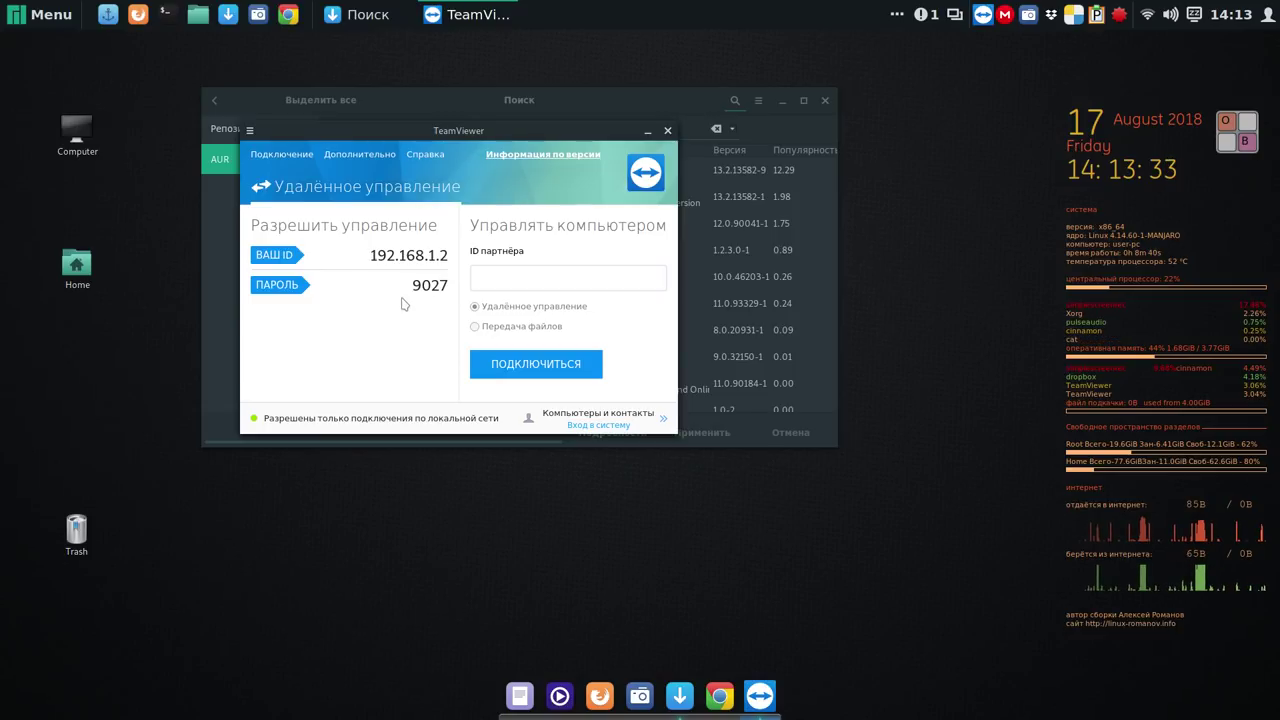
Close the TeamViewer window and search the package manager for whatsapp using the on-screen keyboard.
{"action": "left_click", "coordinate": [667, 133]}
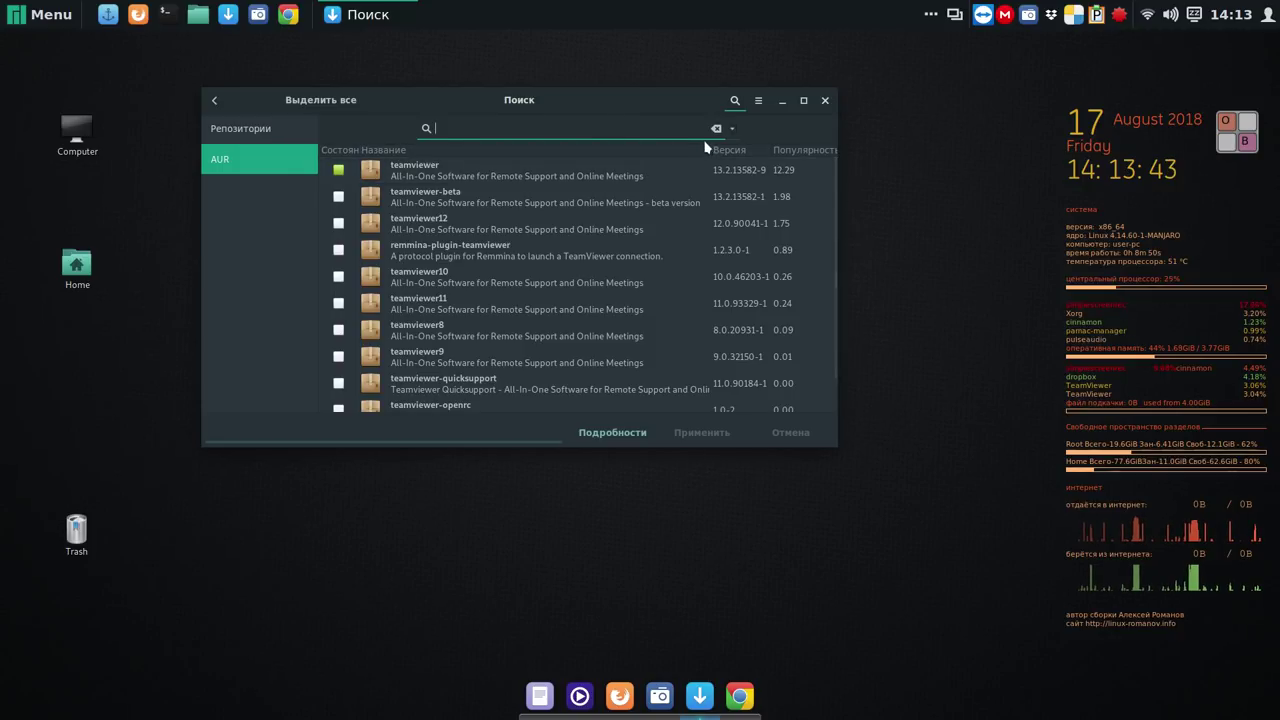
{"action": "left_click", "coordinate": [1232, 136]}
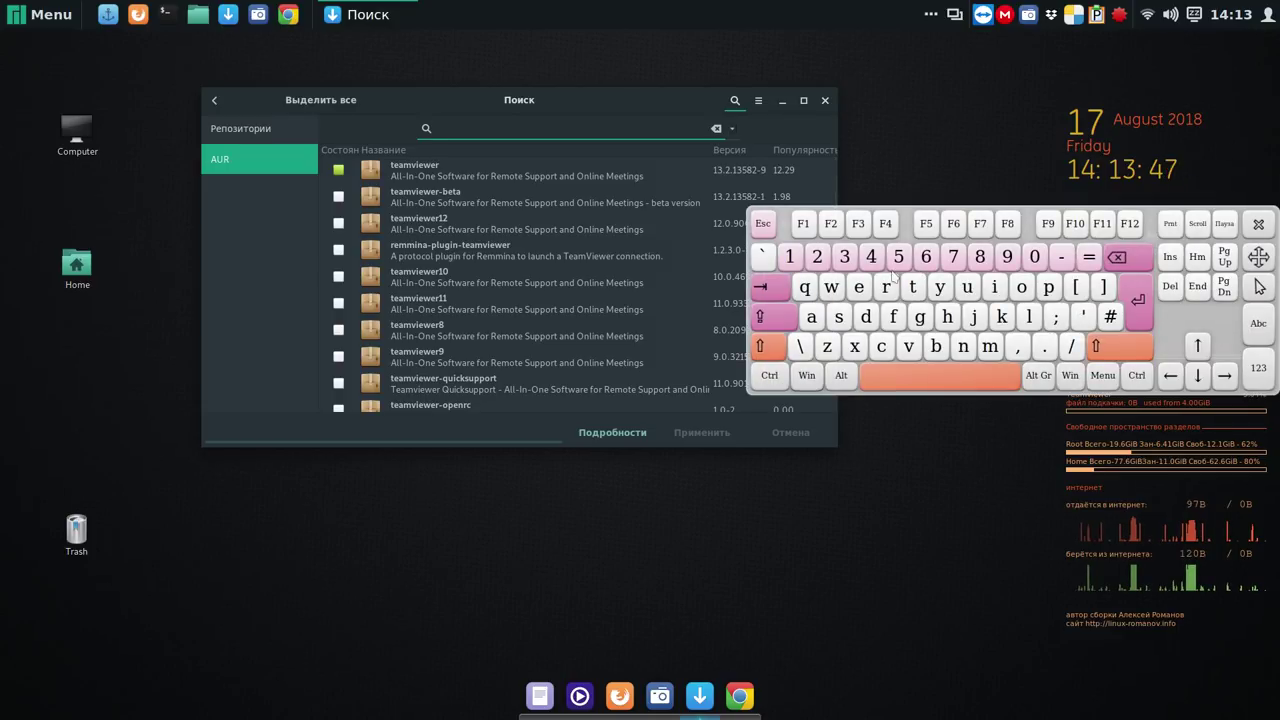
{"action": "left_click", "coordinate": [831, 287]}
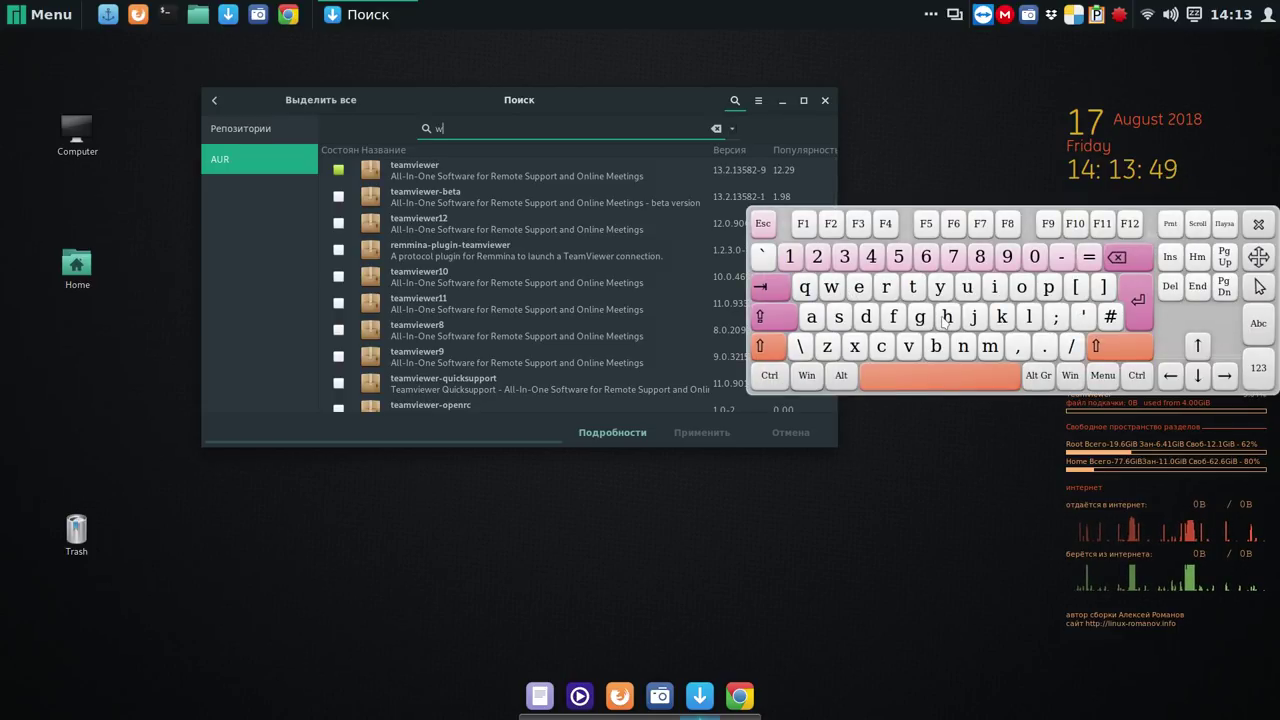
{"action": "left_click", "coordinate": [946, 317]}
{"action": "left_click", "coordinate": [811, 317]}
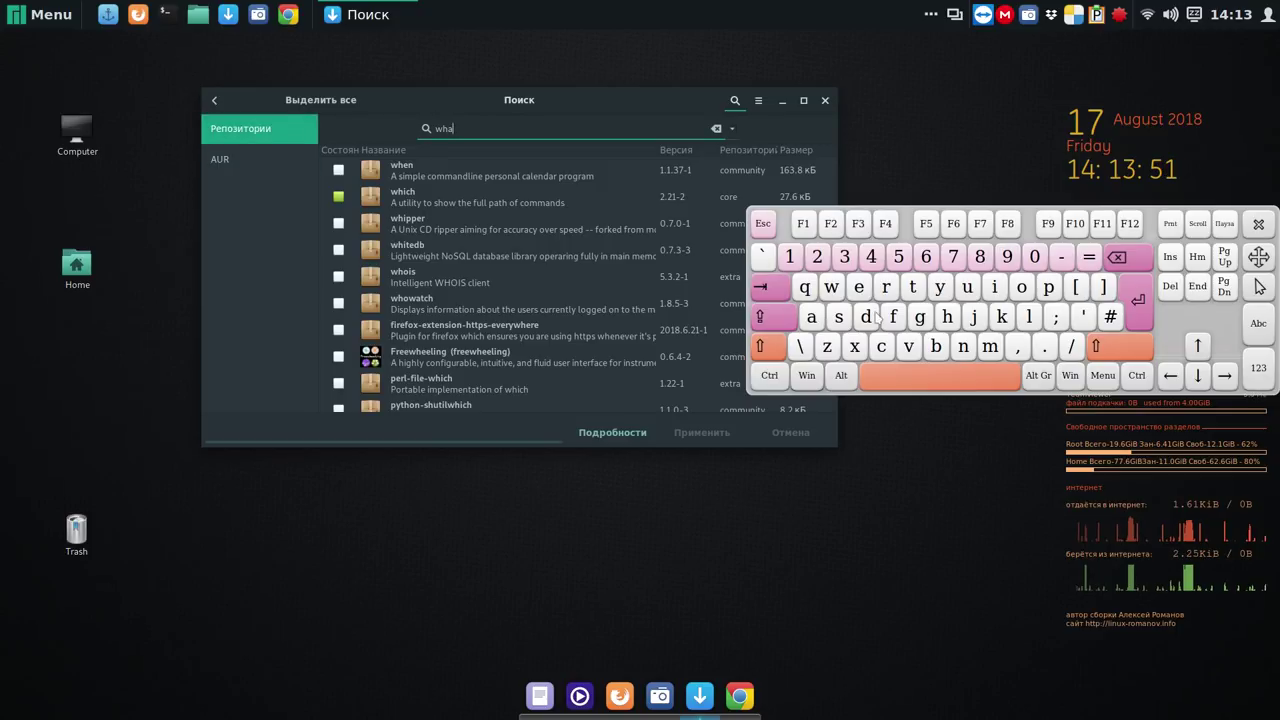
{"action": "left_click", "coordinate": [913, 288]}
{"action": "left_click", "coordinate": [839, 317]}
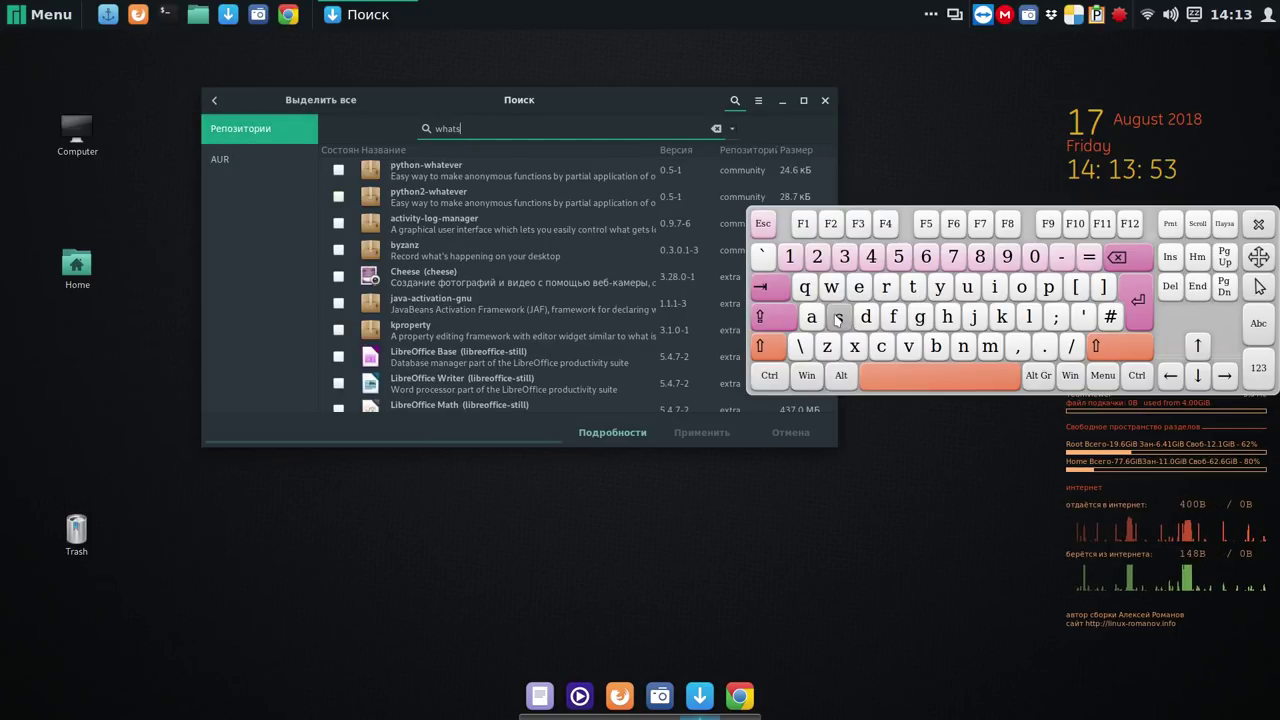
{"action": "left_click", "coordinate": [811, 317]}
{"action": "left_click", "coordinate": [1048, 289]}
{"action": "left_click", "coordinate": [1048, 289]}
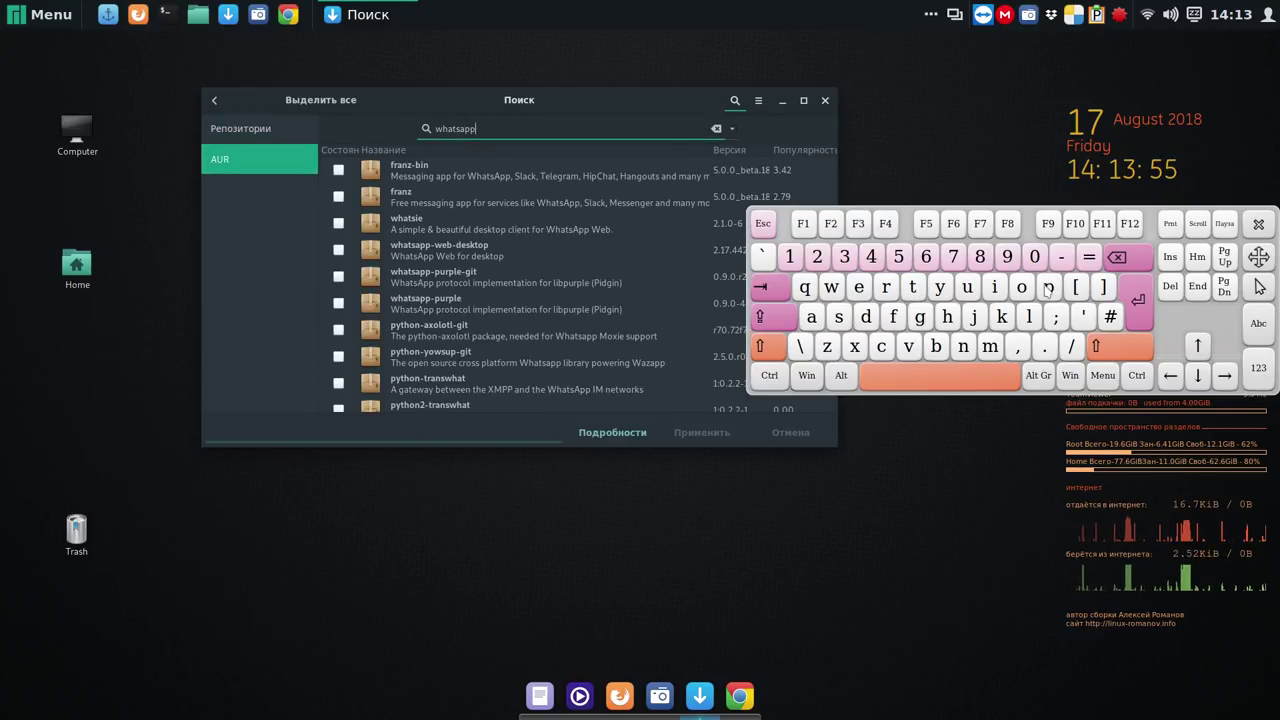
{"action": "left_click", "coordinate": [1138, 303]}
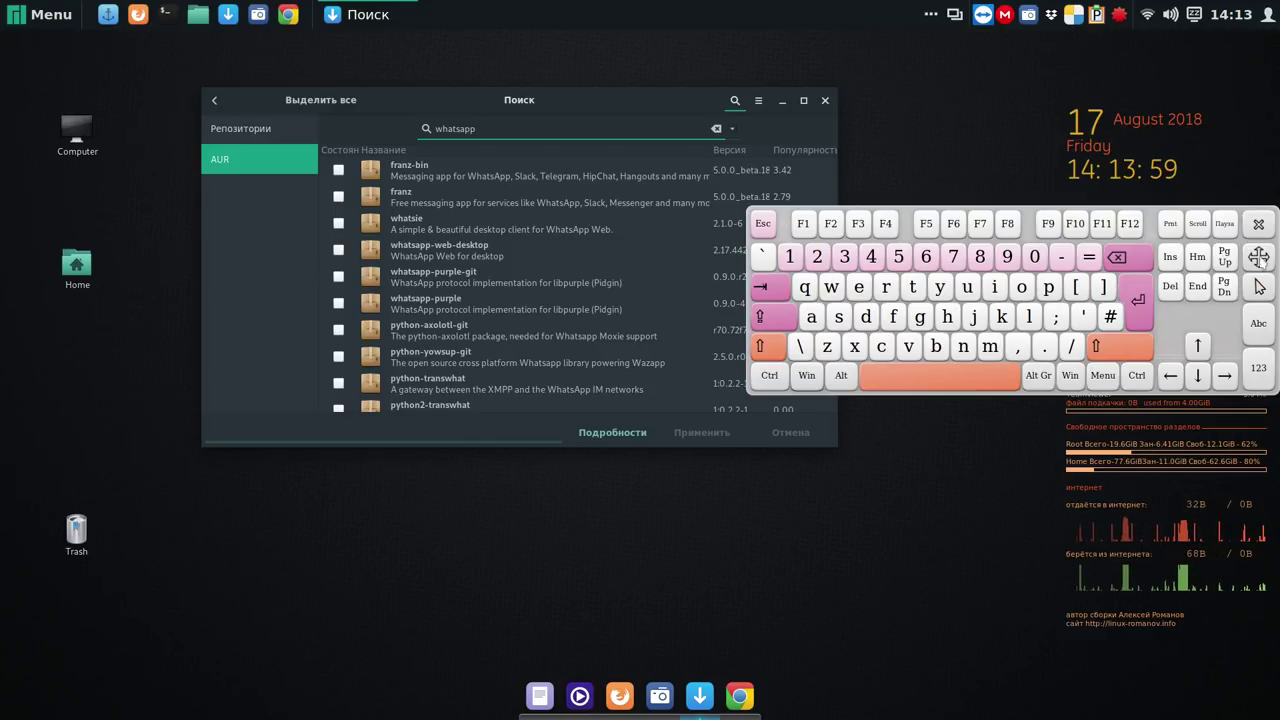
{"action": "left_click", "coordinate": [1259, 225]}
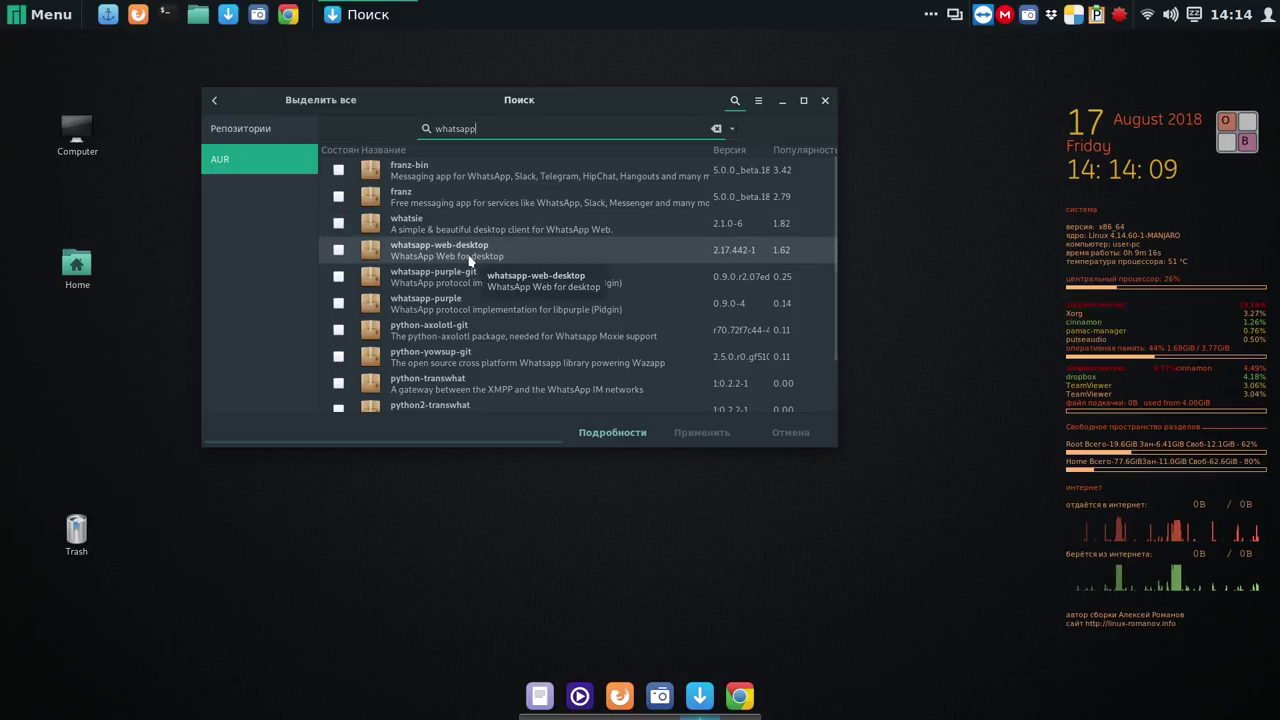
Install the whatsapp-web-desktop package from the AUR, following its build details, and return to the package list.
{"action": "left_click", "coordinate": [339, 250]}
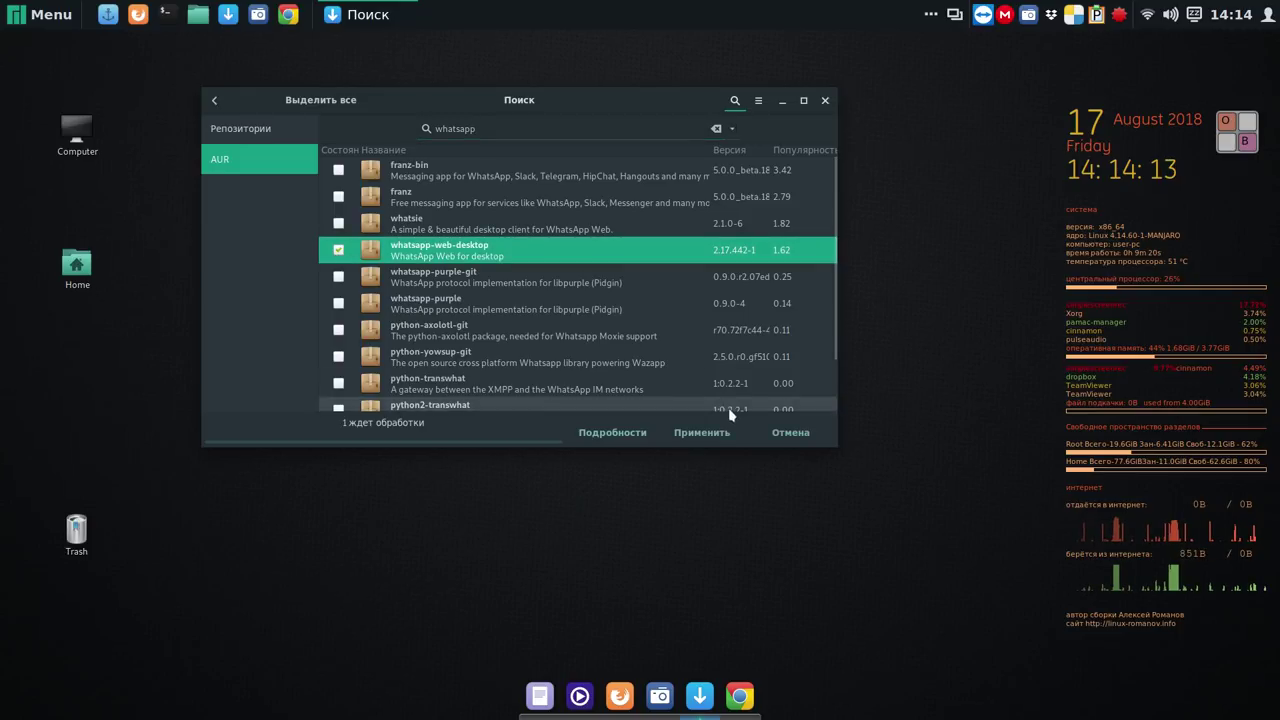
{"action": "left_click", "coordinate": [702, 433]}
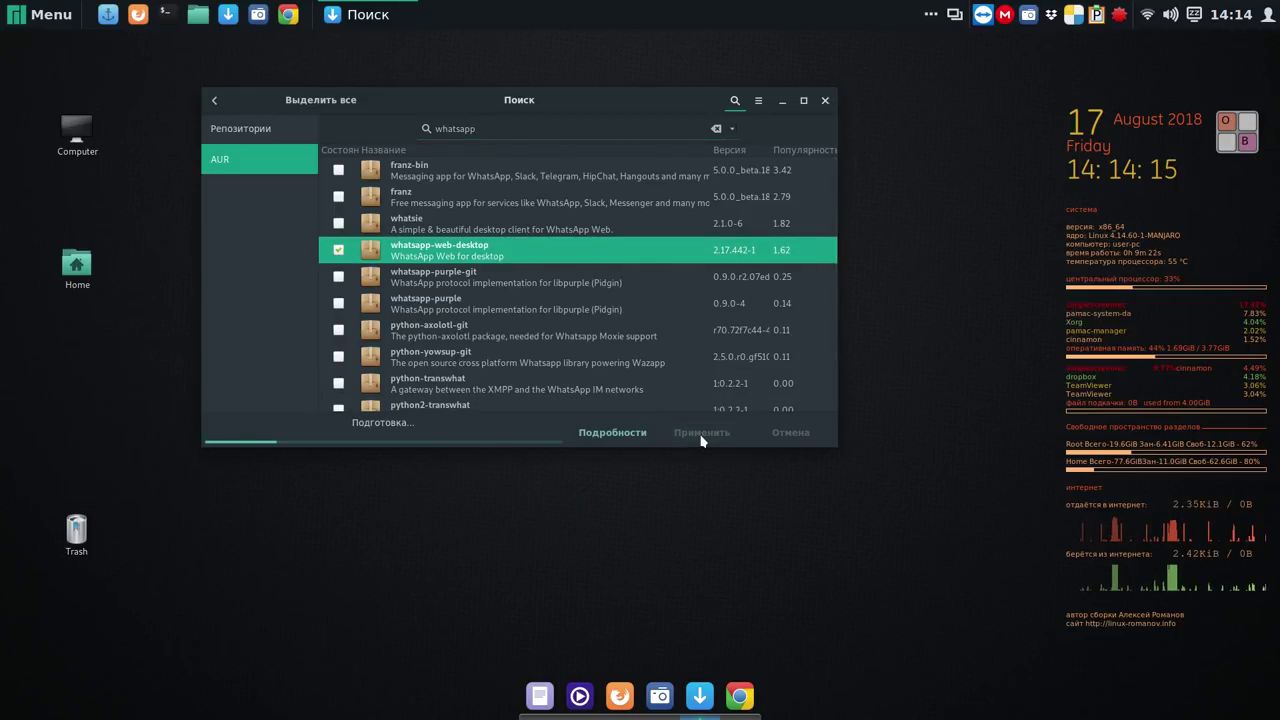
{"action": "left_click", "coordinate": [679, 398]}
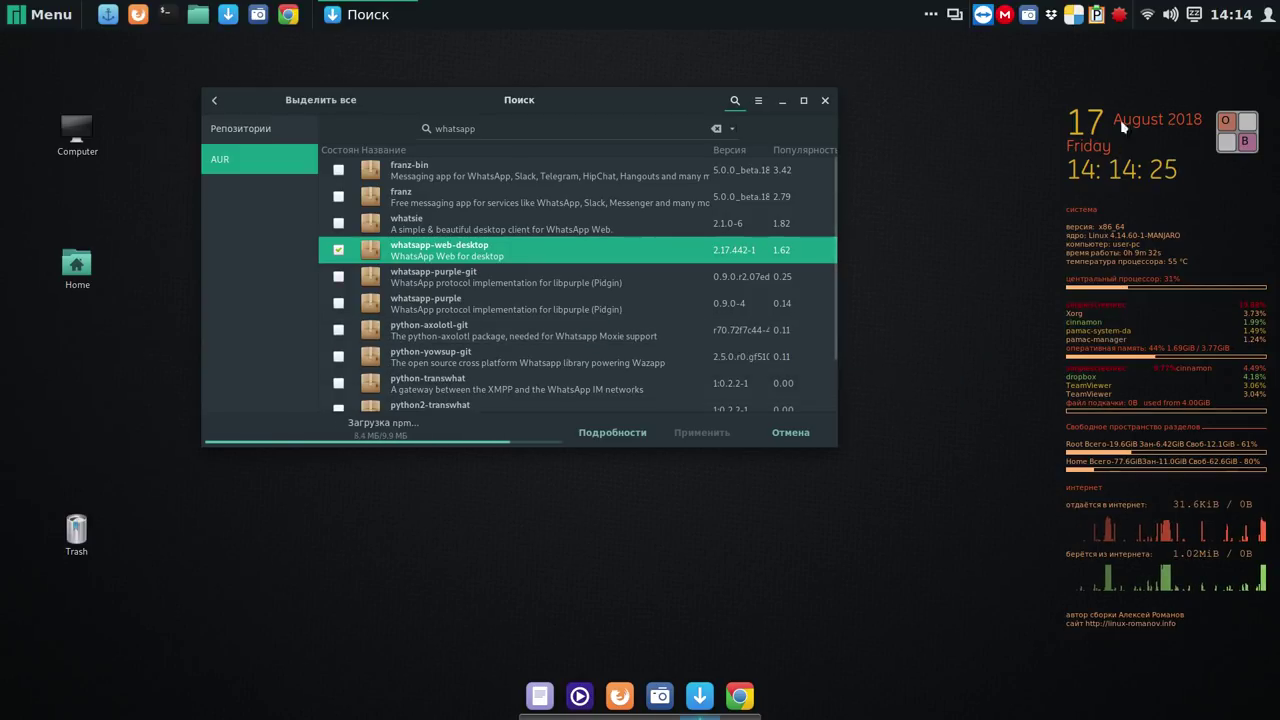
{"action": "left_click", "coordinate": [1029, 15]}
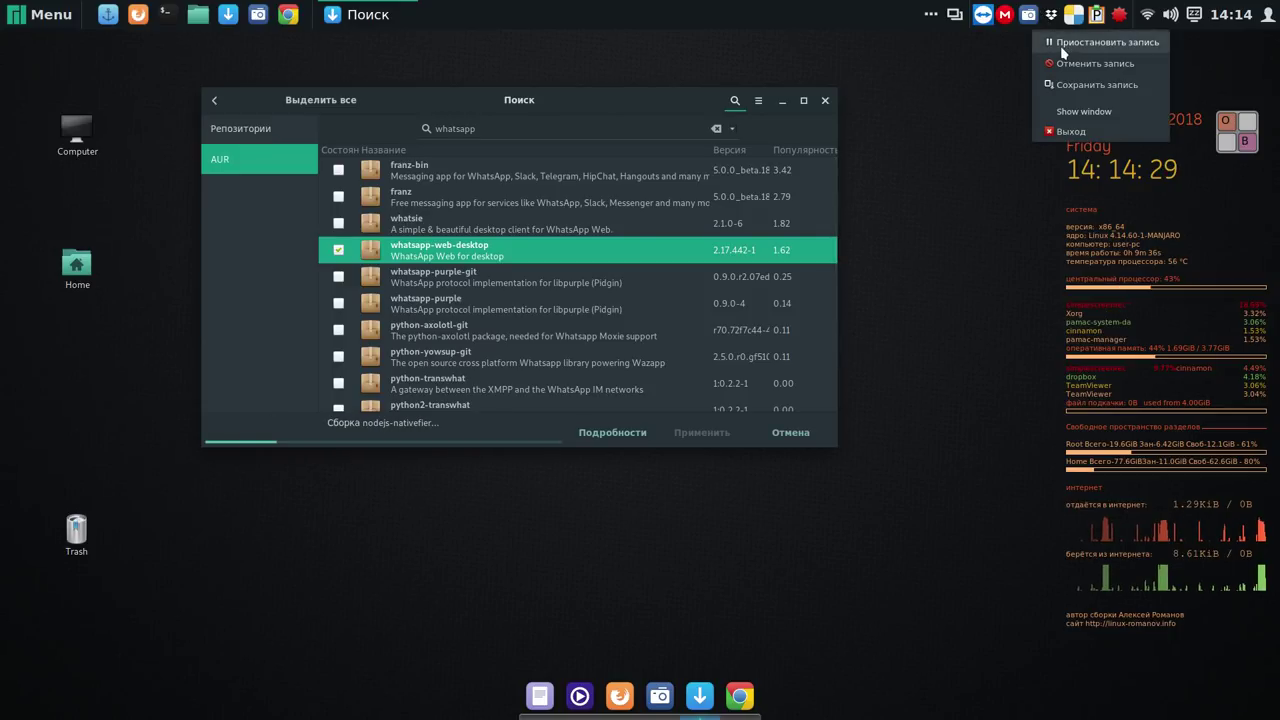
{"action": "left_click", "coordinate": [1062, 44]}
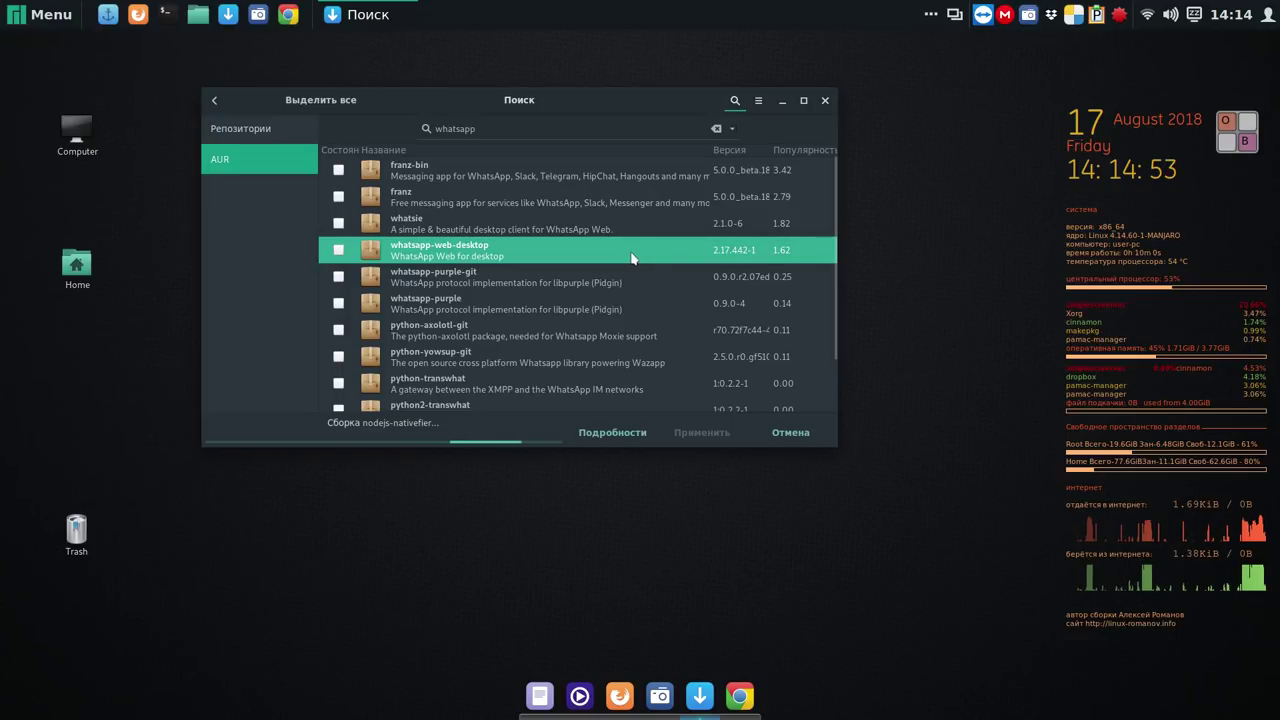
{"action": "left_click", "coordinate": [610, 436]}
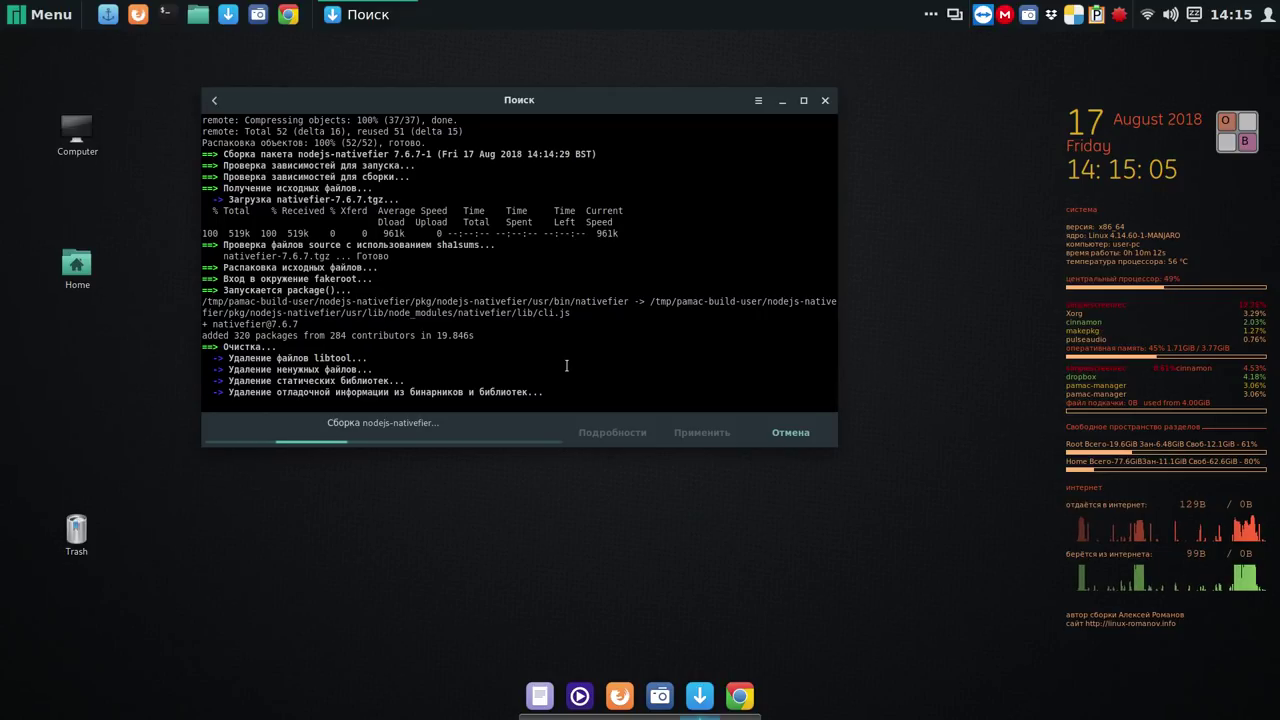
{"action": "left_click", "coordinate": [1030, 20]}
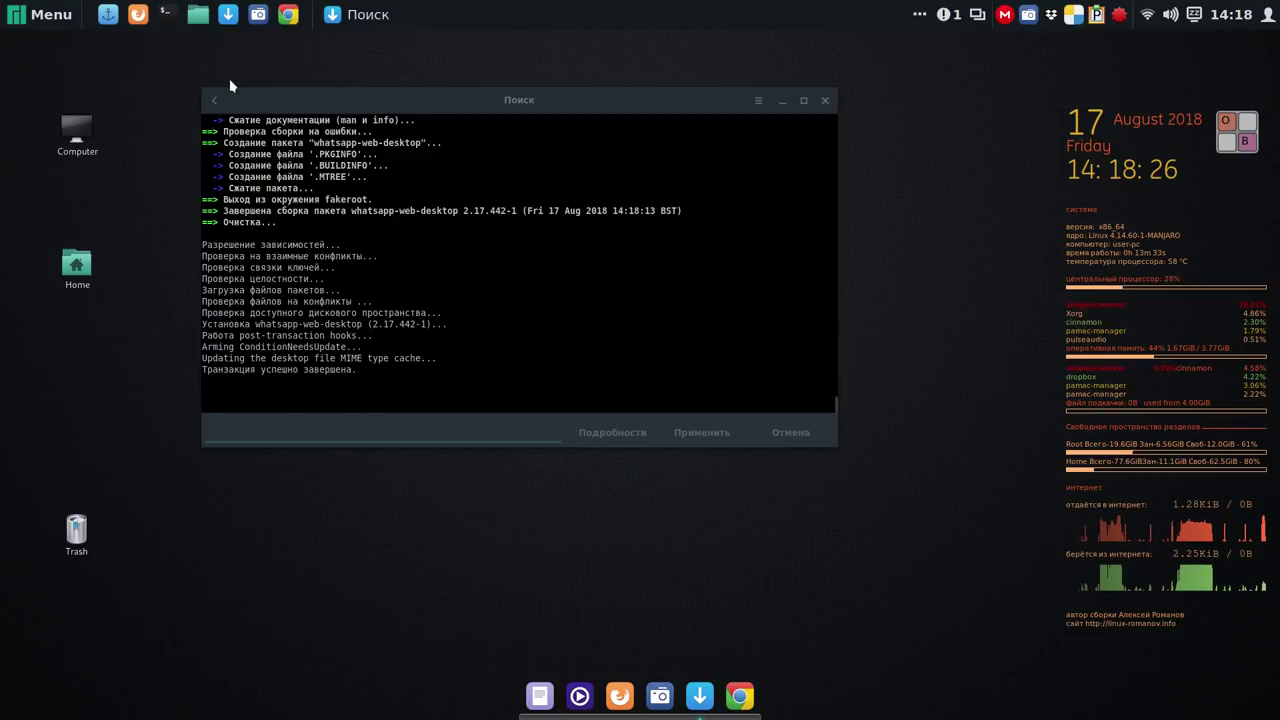
{"action": "left_click", "coordinate": [215, 104]}
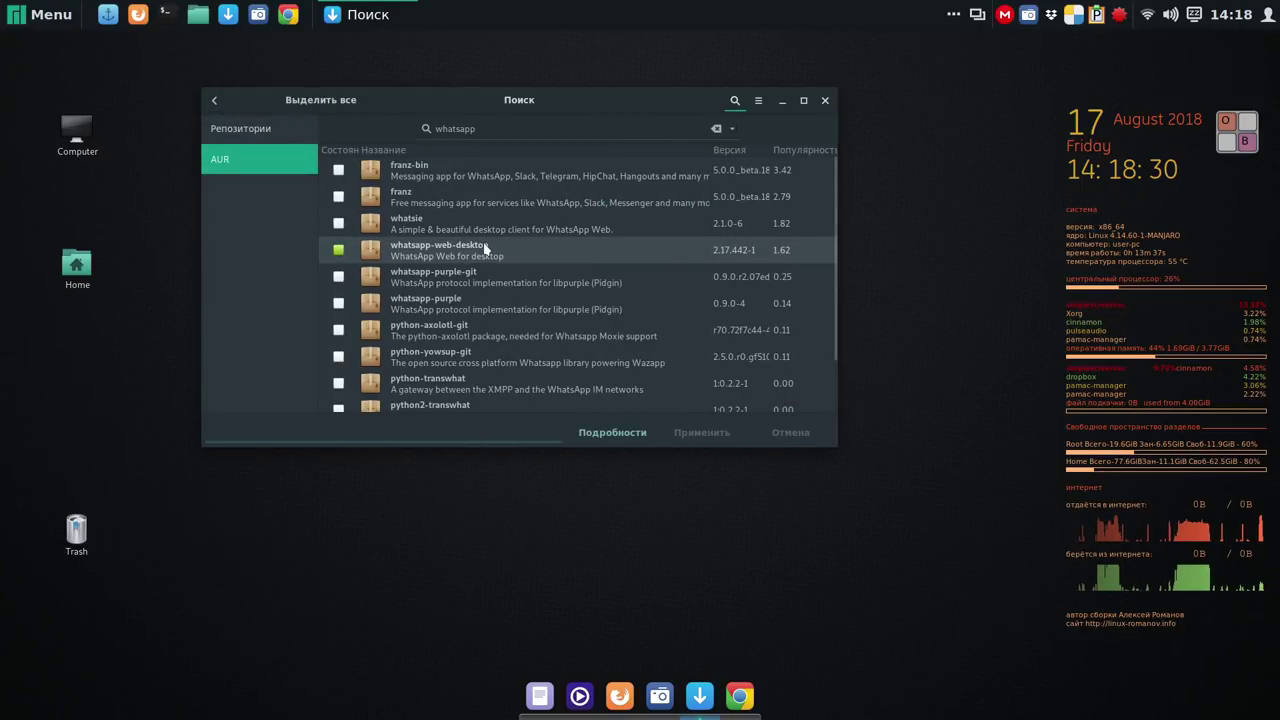
Launch WhatsApp from the Internet applications, bring its QR code into view for linking the phone, and close the window.
{"action": "left_click", "coordinate": [52, 19]}
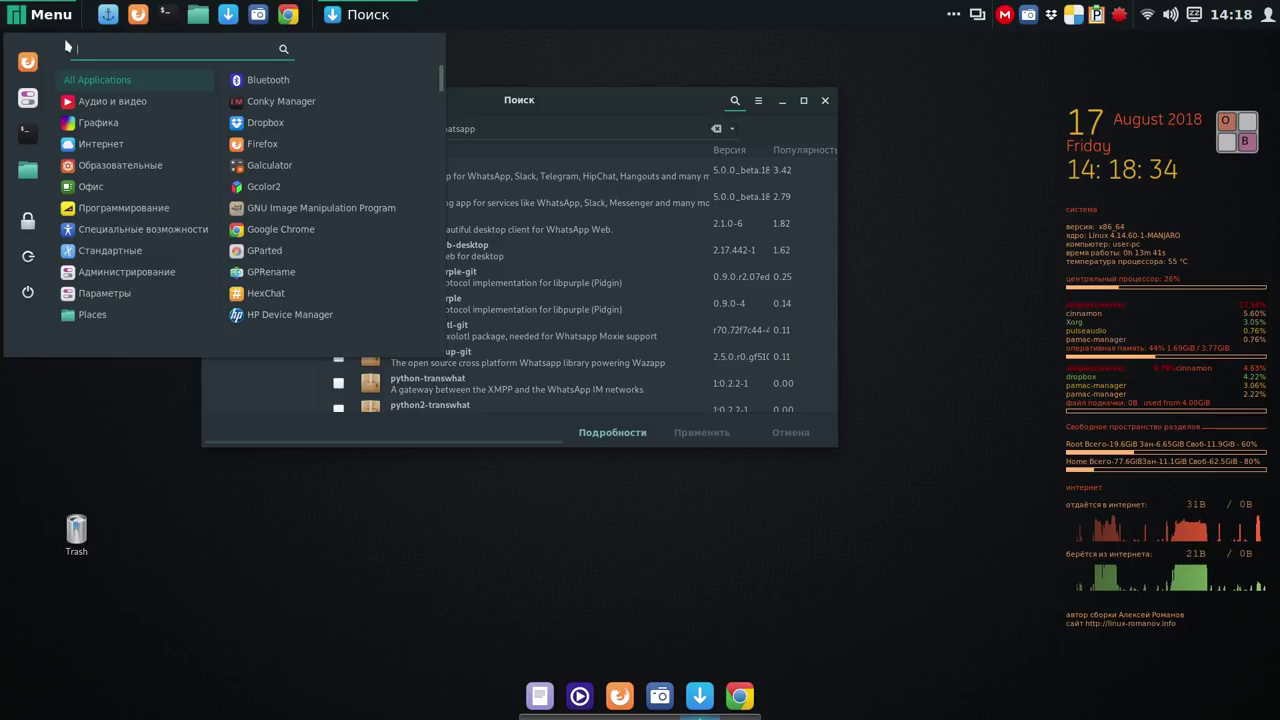
{"action": "left_click", "coordinate": [110, 143]}
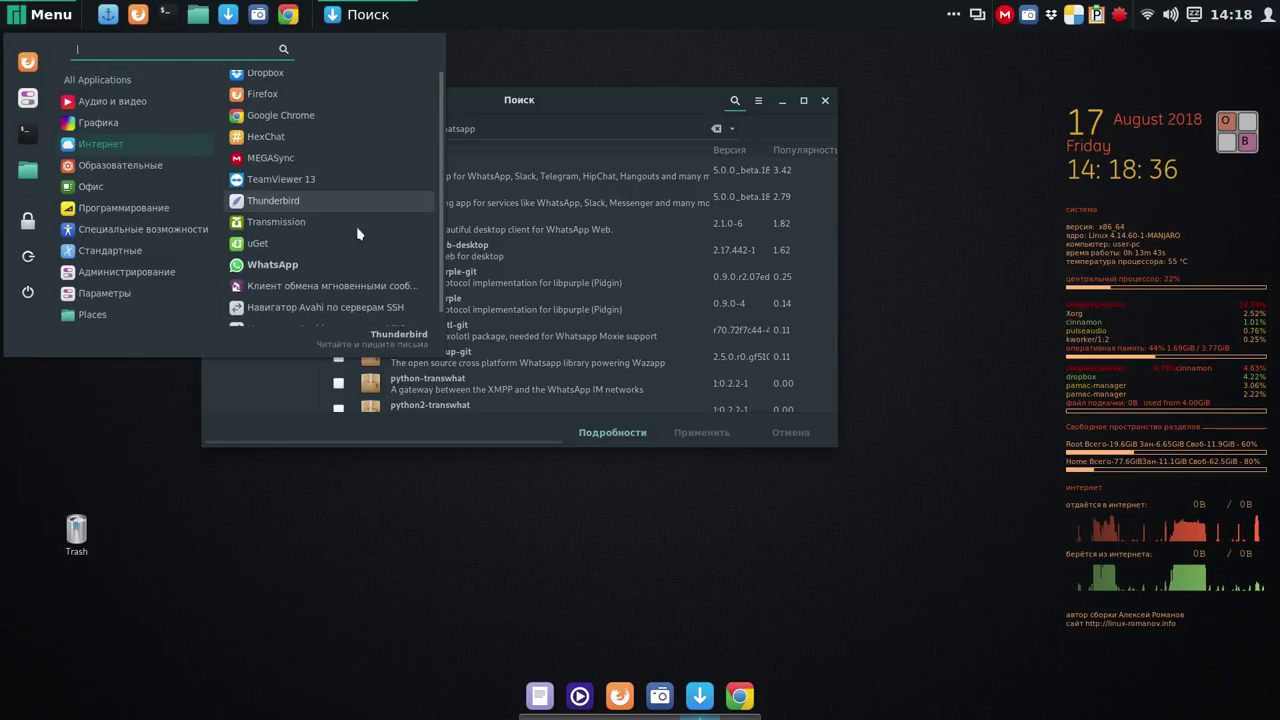
{"action": "left_click", "coordinate": [338, 273]}
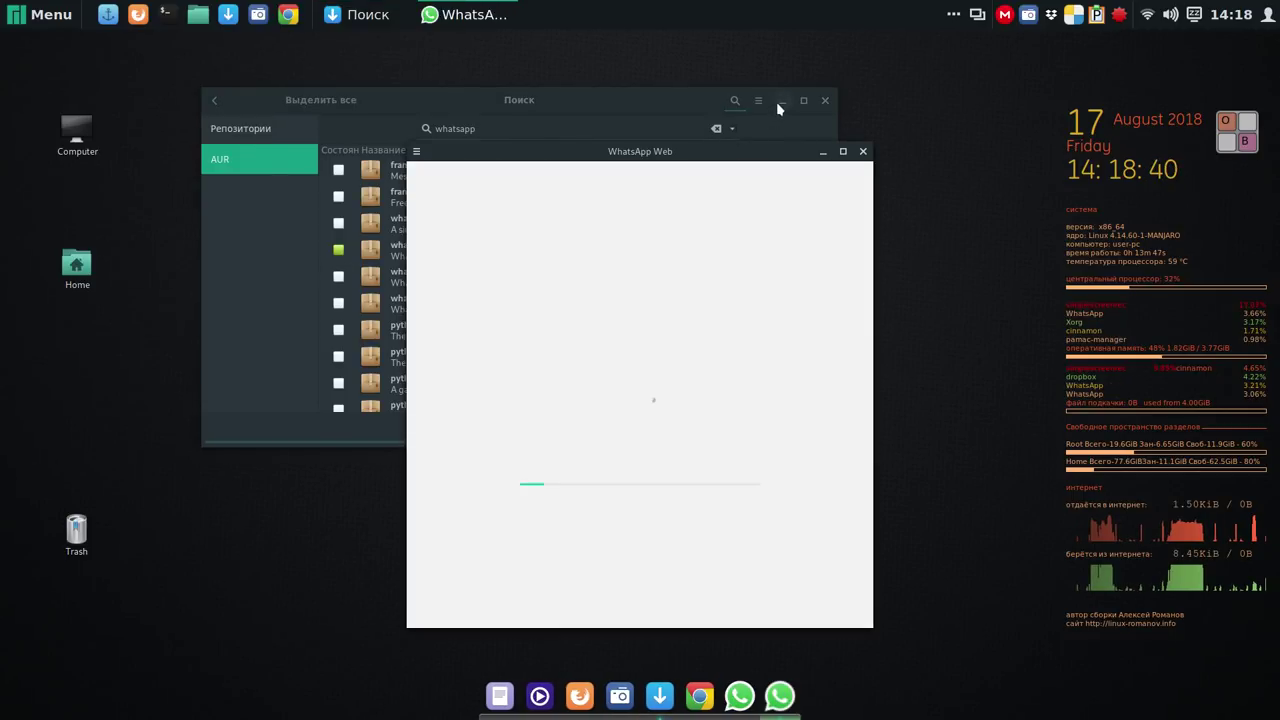
{"action": "left_click", "coordinate": [778, 104]}
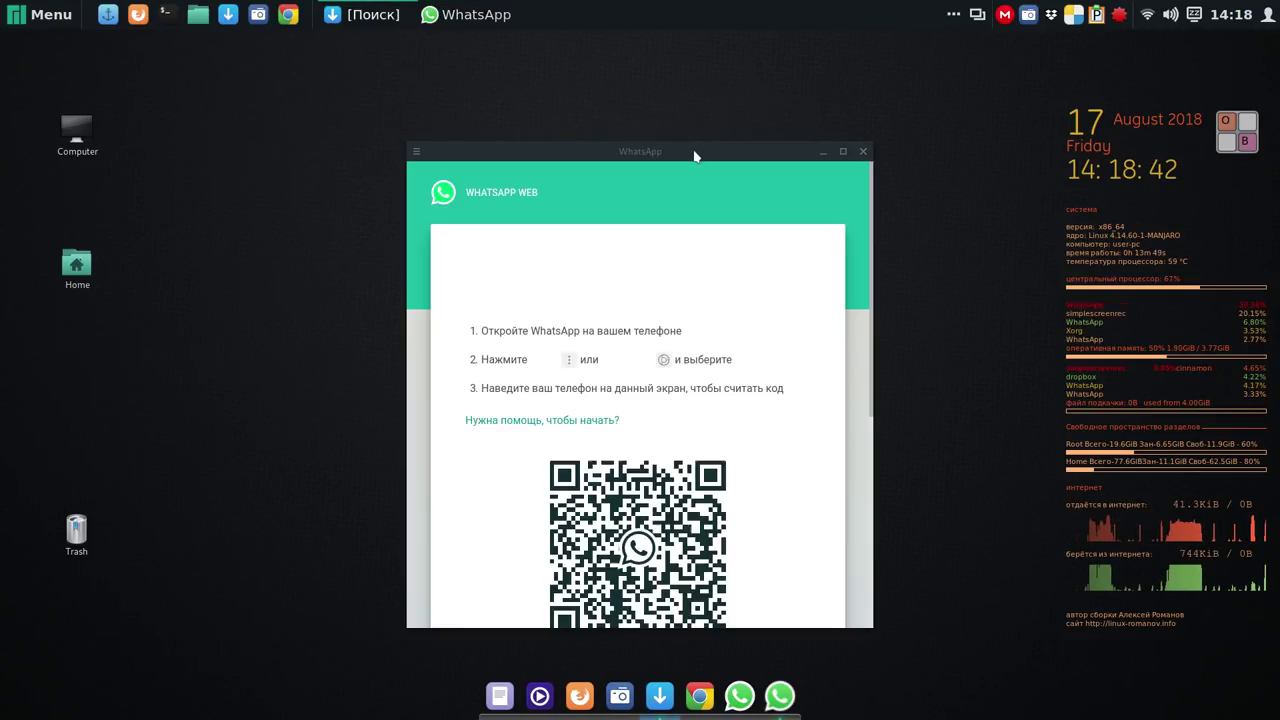
{"action": "left_click_drag", "start_coordinate": [730, 160], "coordinate": [604, 72]}
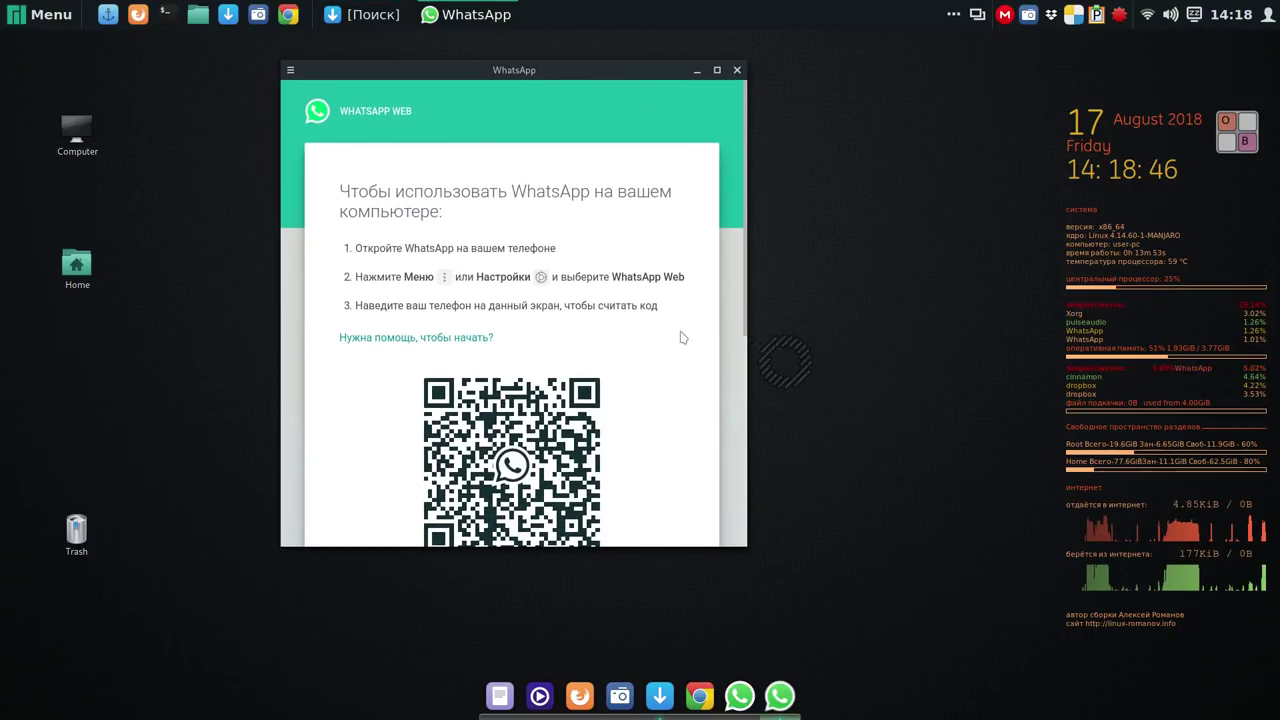
{"action": "scroll", "coordinate": [686, 333], "scroll_direction": "down", "scroll_amount": 3}
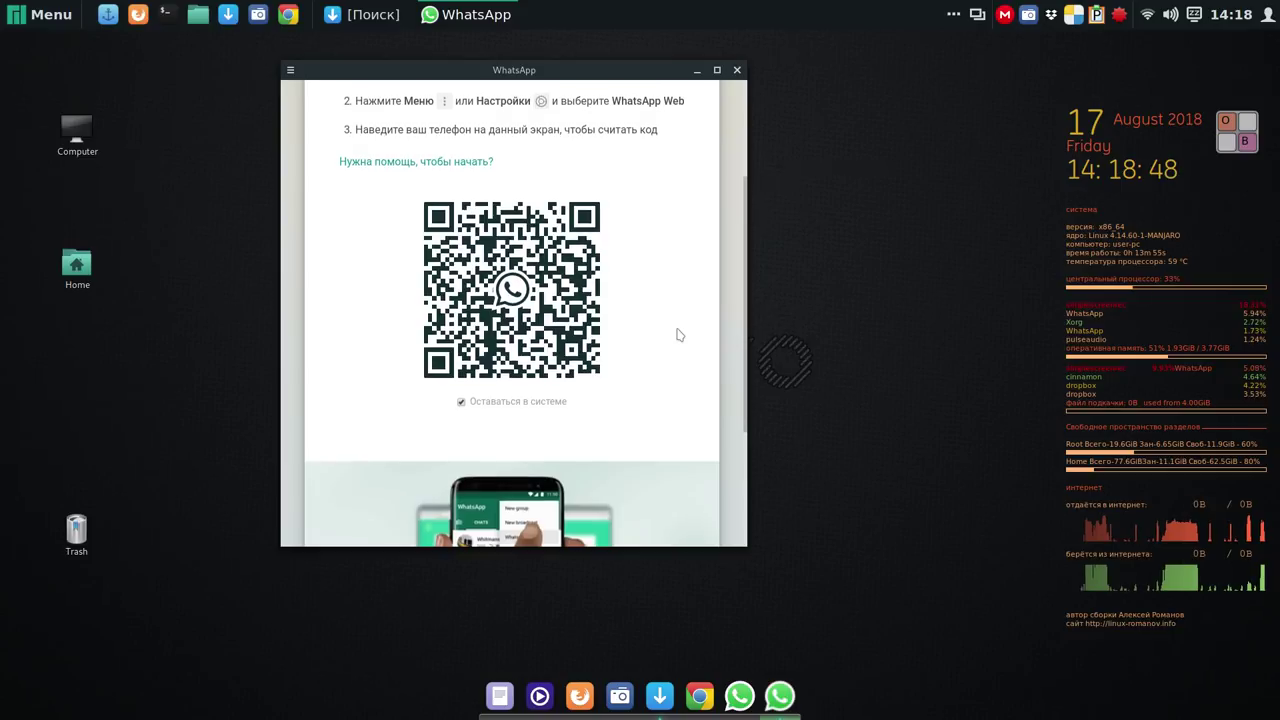
{"action": "scroll", "coordinate": [677, 334], "scroll_direction": "up", "scroll_amount": 1}
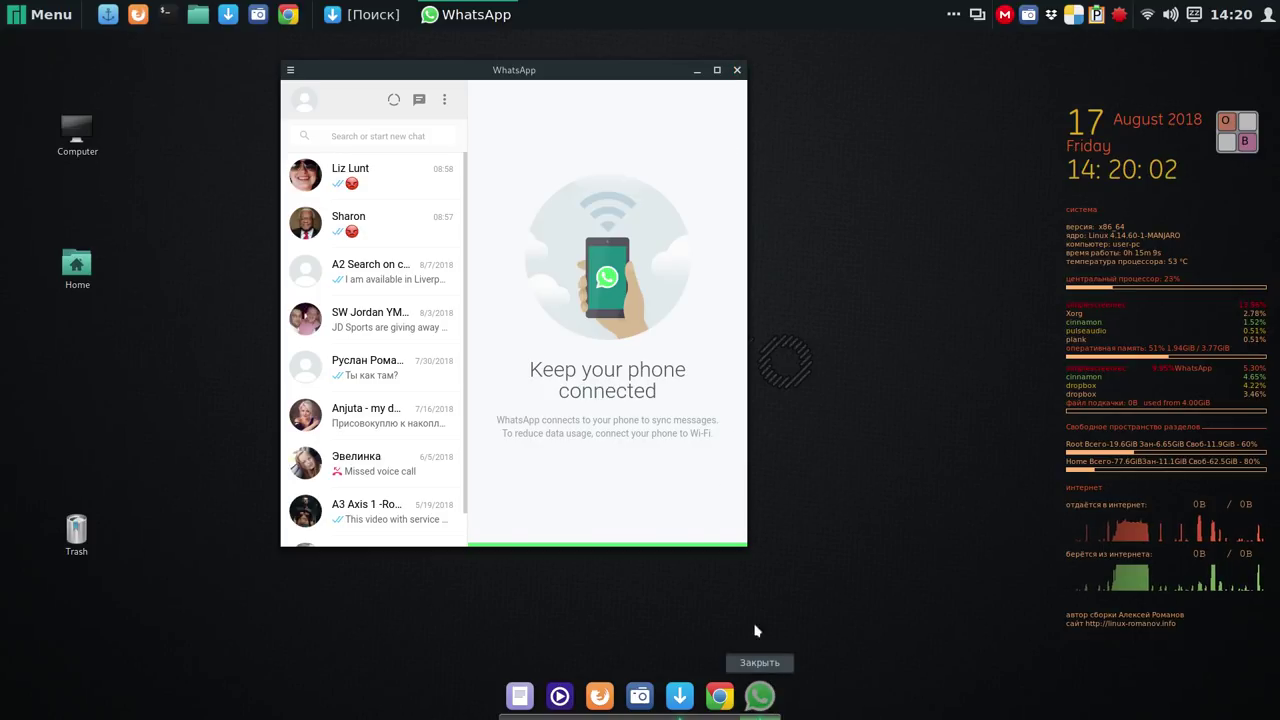
{"action": "left_click", "coordinate": [737, 71]}
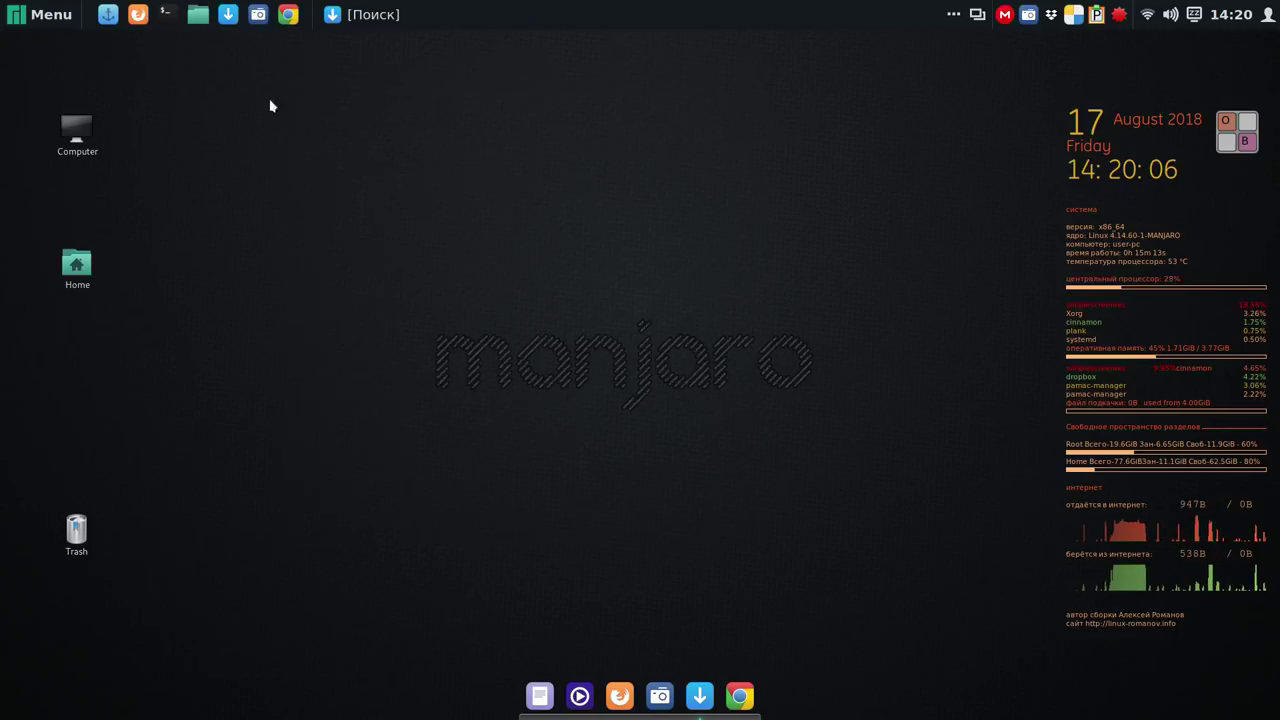
Add a WhatsApp launcher from the Internet applications to the desktop panel.
{"action": "left_click", "coordinate": [50, 18]}
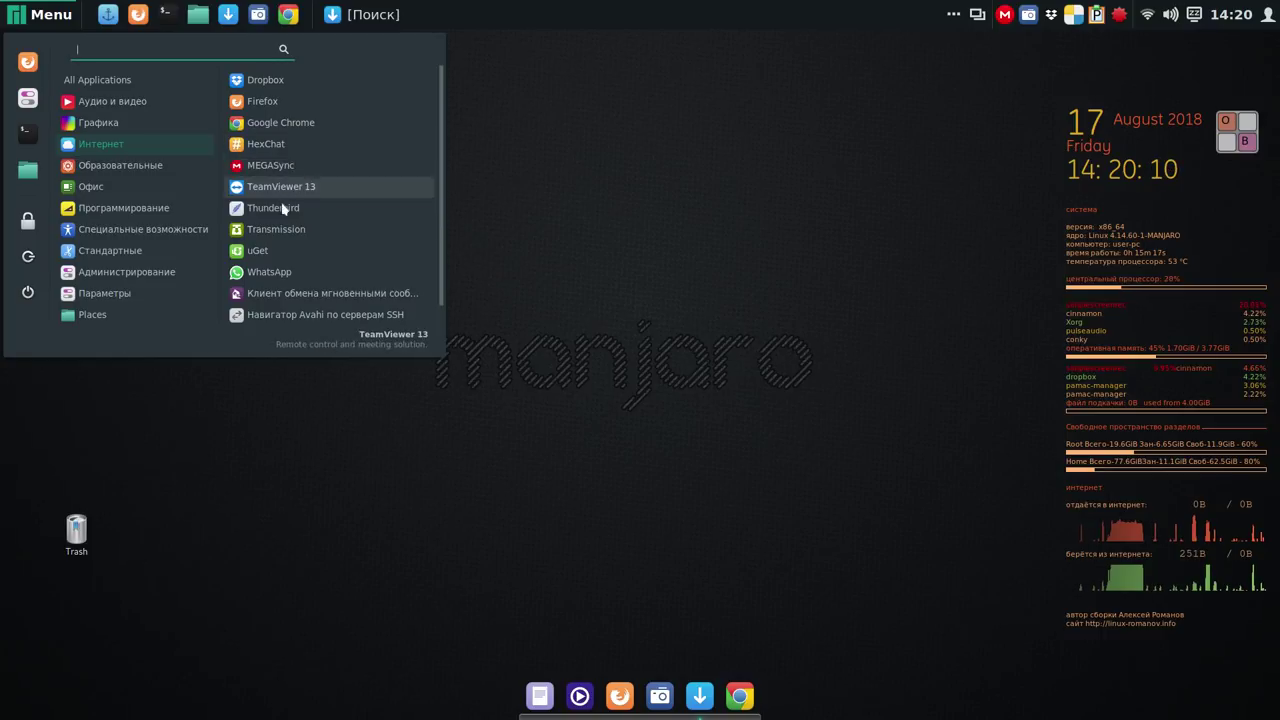
{"action": "right_click", "coordinate": [277, 272]}
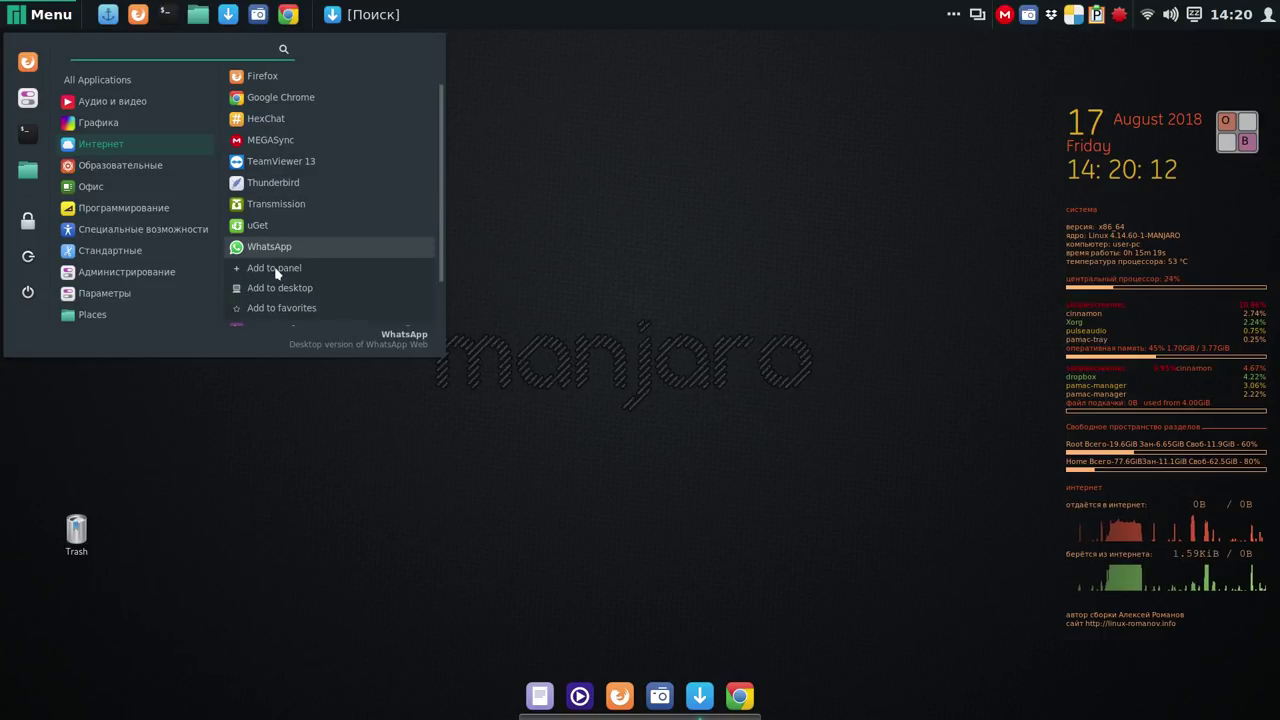
{"action": "left_click", "coordinate": [285, 269]}
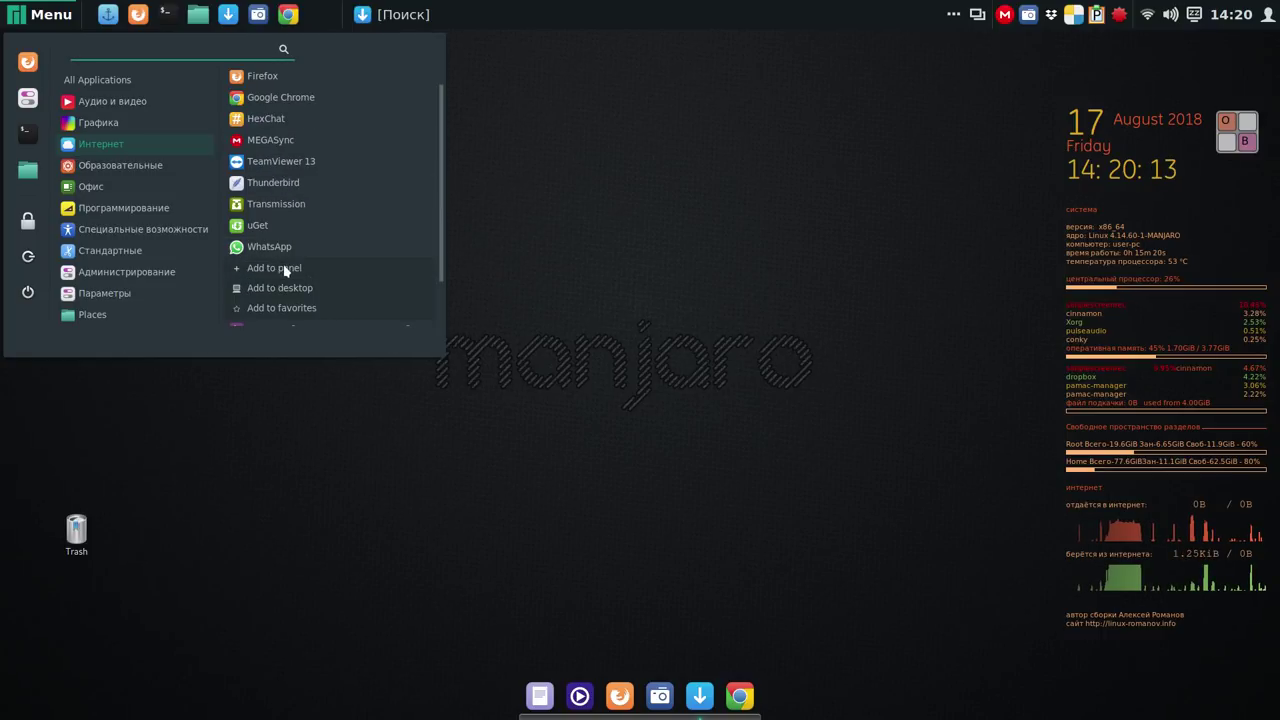
{"action": "left_click", "coordinate": [618, 217]}
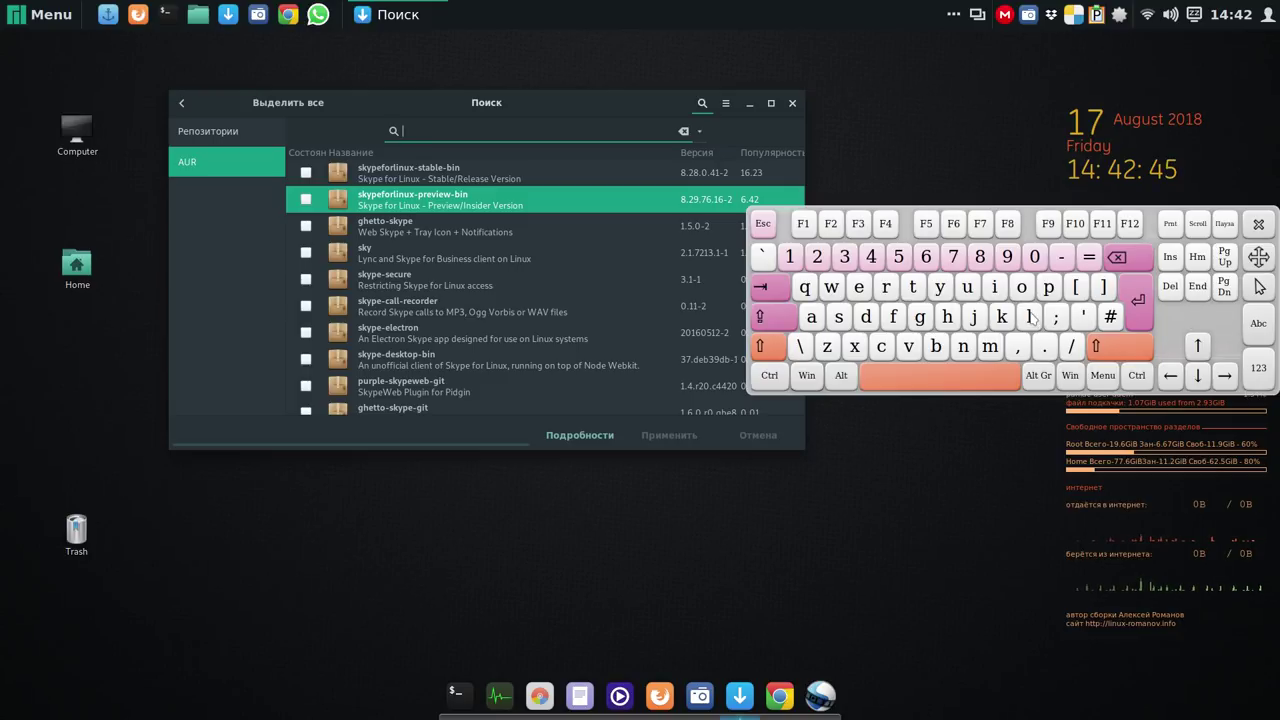
Search the package manager for libreoffice using the on-screen keyboard, checking the AUR as well as the repositories.
{"action": "left_click", "coordinate": [997, 291]}
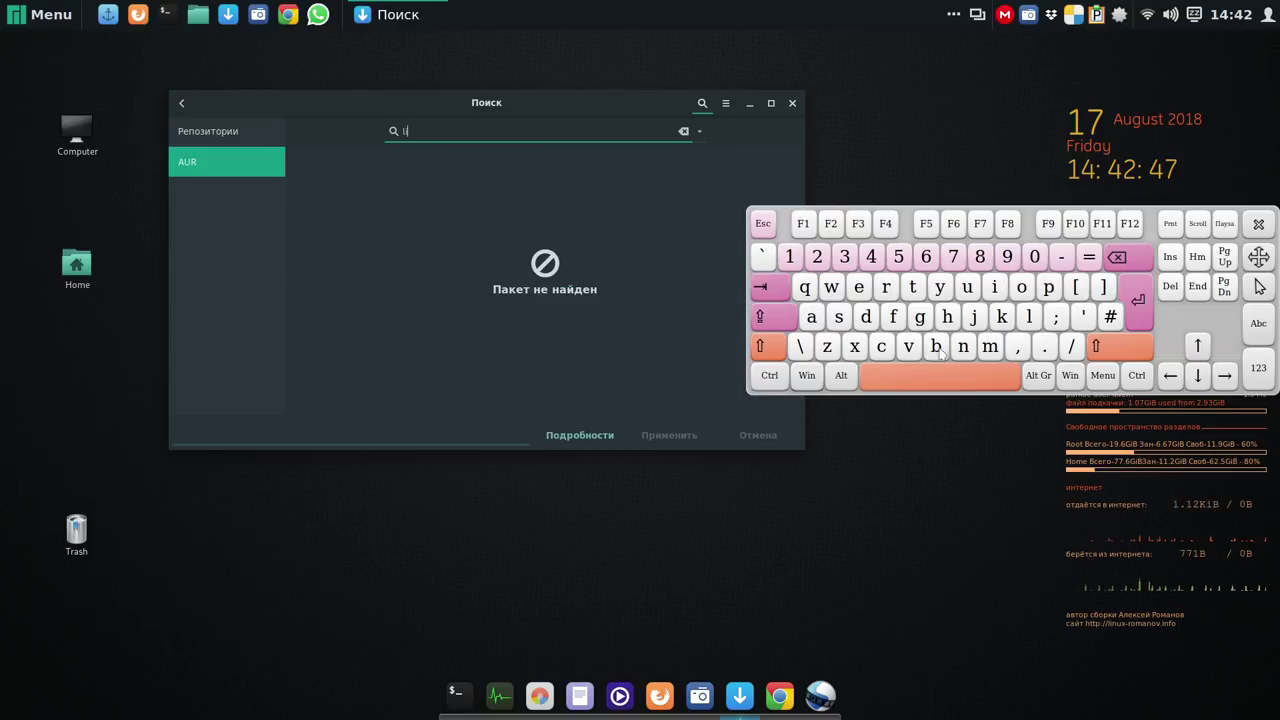
{"action": "left_click", "coordinate": [885, 288]}
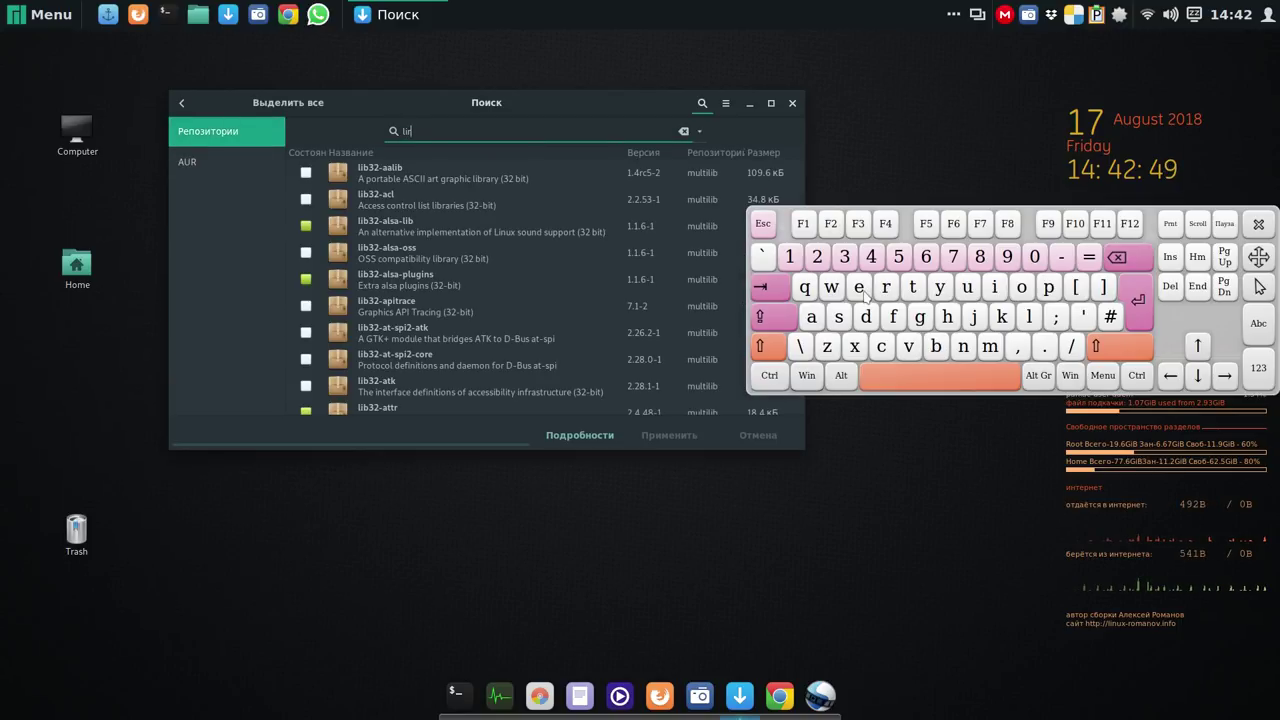
{"action": "left_click", "coordinate": [859, 288]}
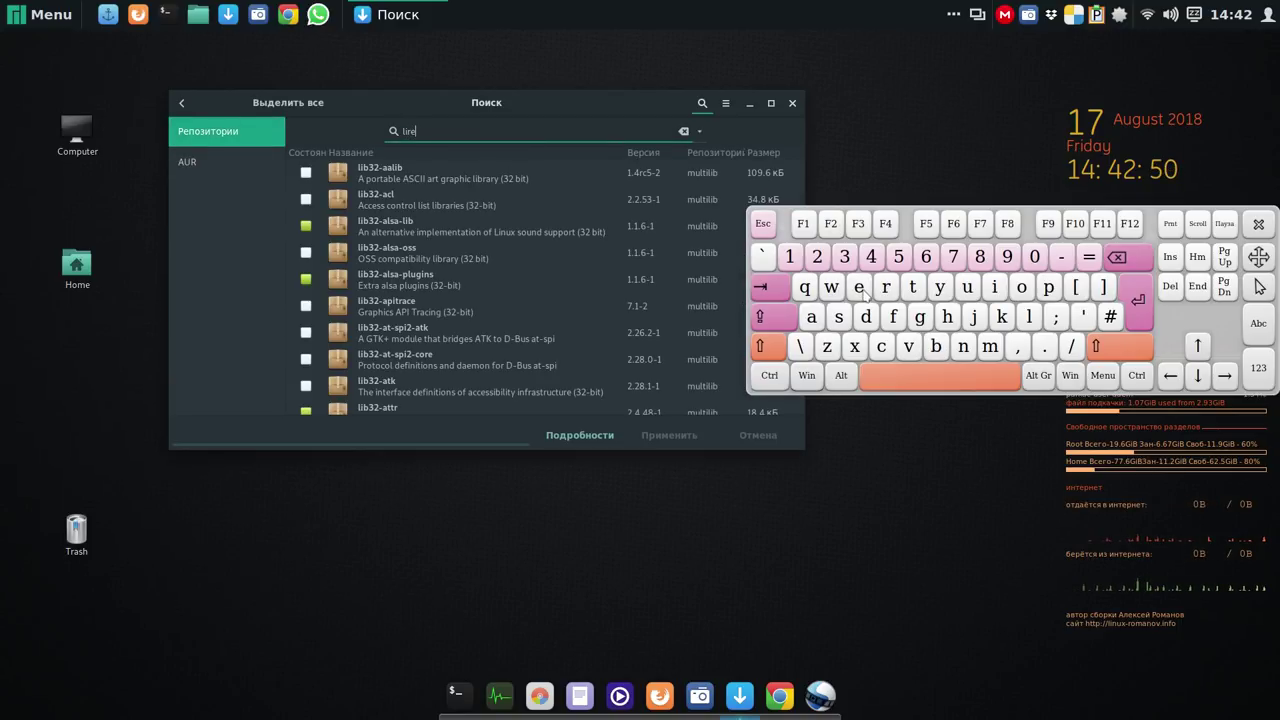
{"action": "left_click", "coordinate": [1021, 288]}
{"action": "left_click", "coordinate": [891, 320]}
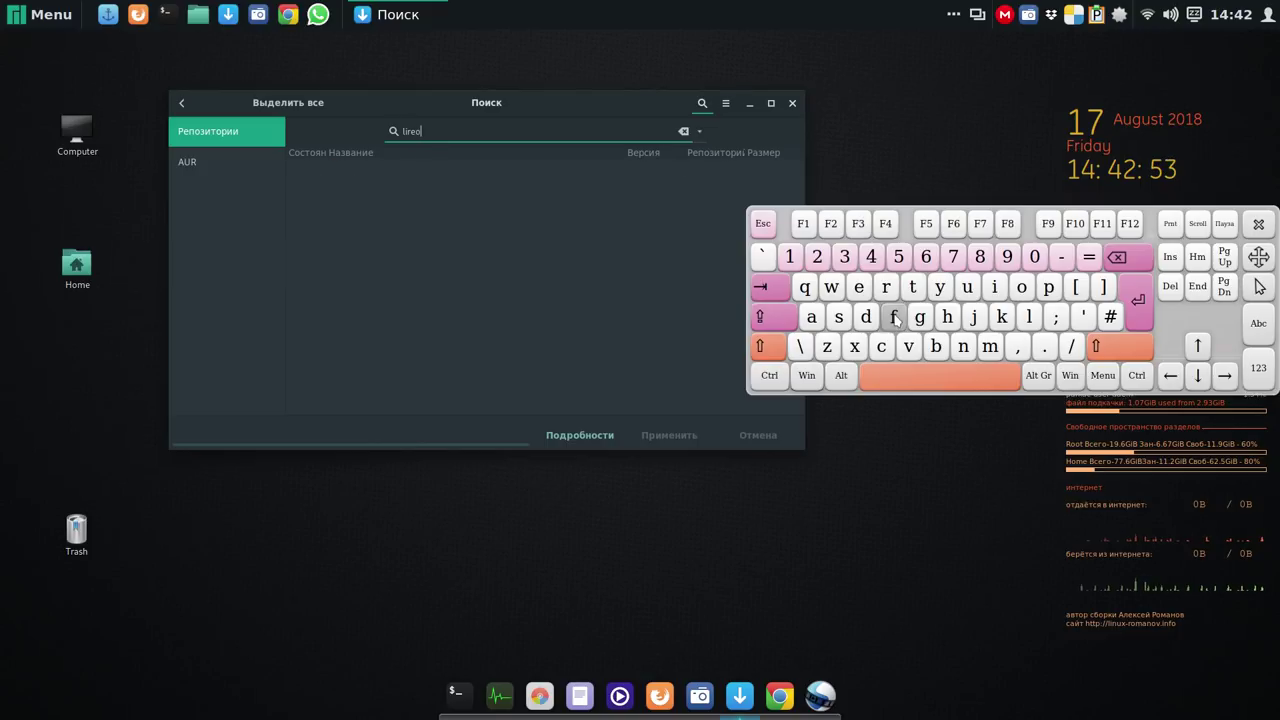
{"action": "left_click", "coordinate": [891, 320]}
{"action": "left_click", "coordinate": [994, 288]}
{"action": "left_click", "coordinate": [864, 289]}
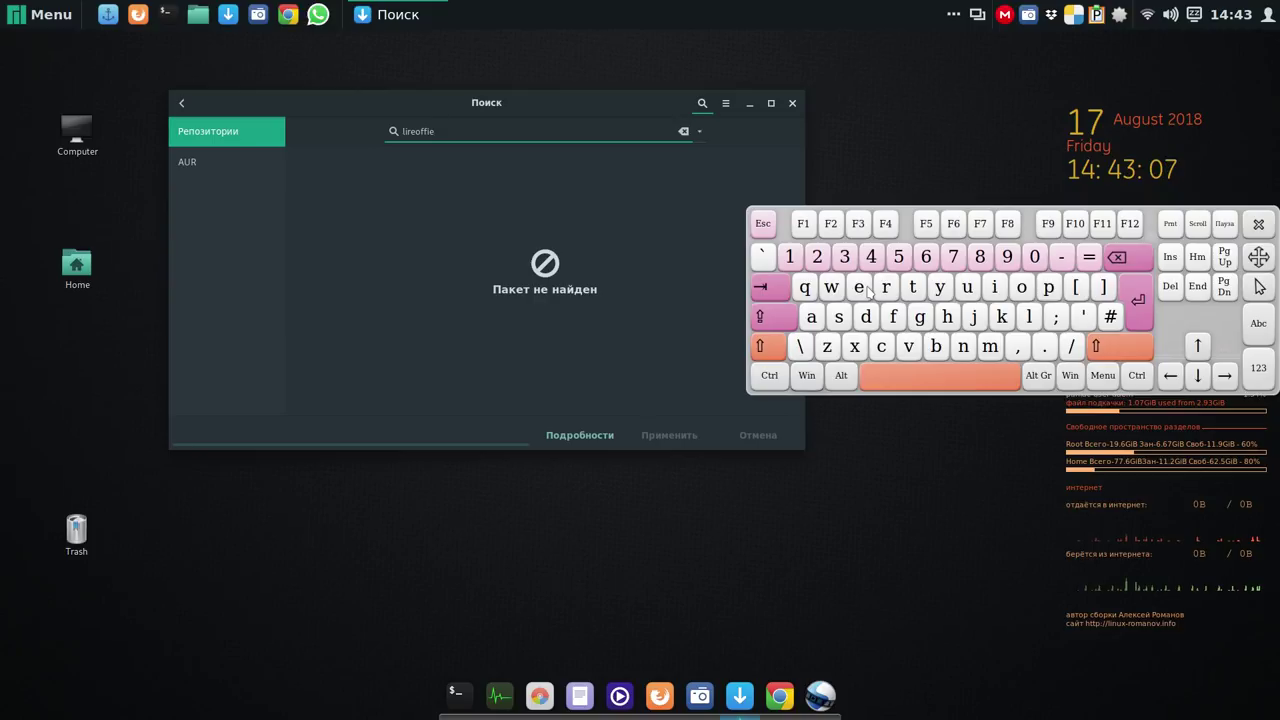
{"action": "left_click", "coordinate": [186, 161]}
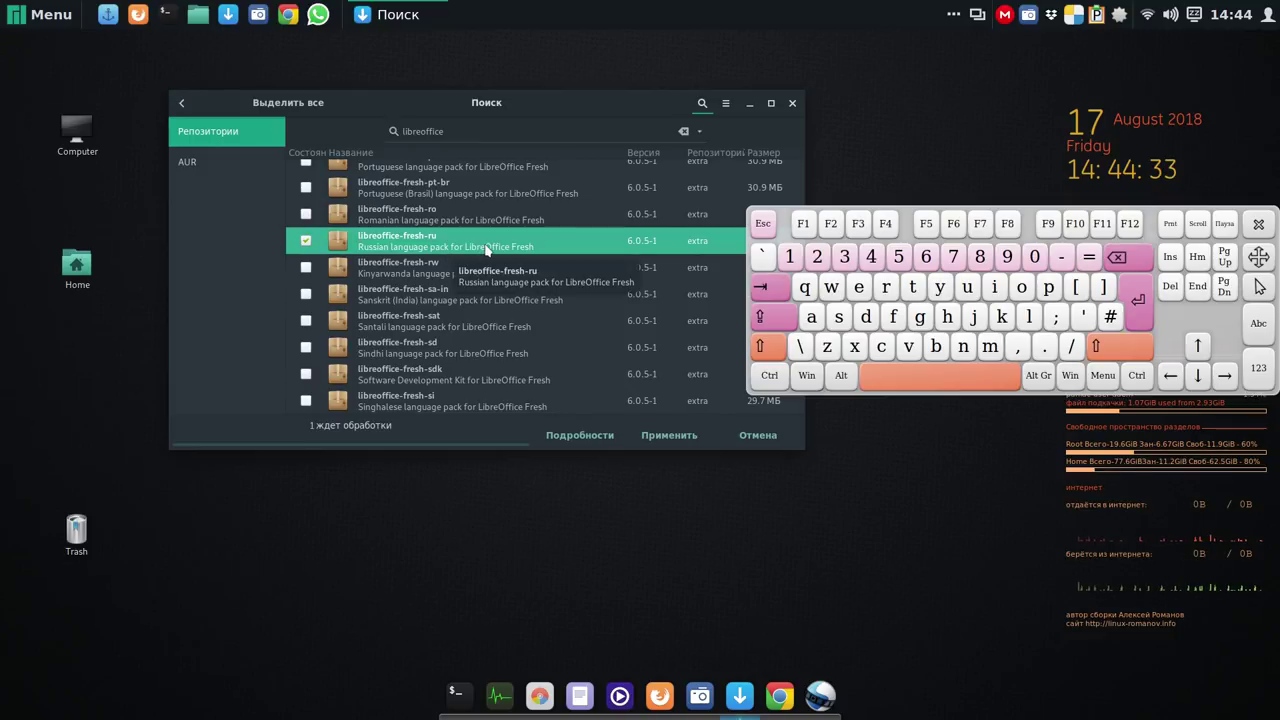
Install the libreoffice-fresh-ru package, authorizing with the account password, follow the transaction details, and return to the package list.
{"action": "left_click", "coordinate": [676, 437]}
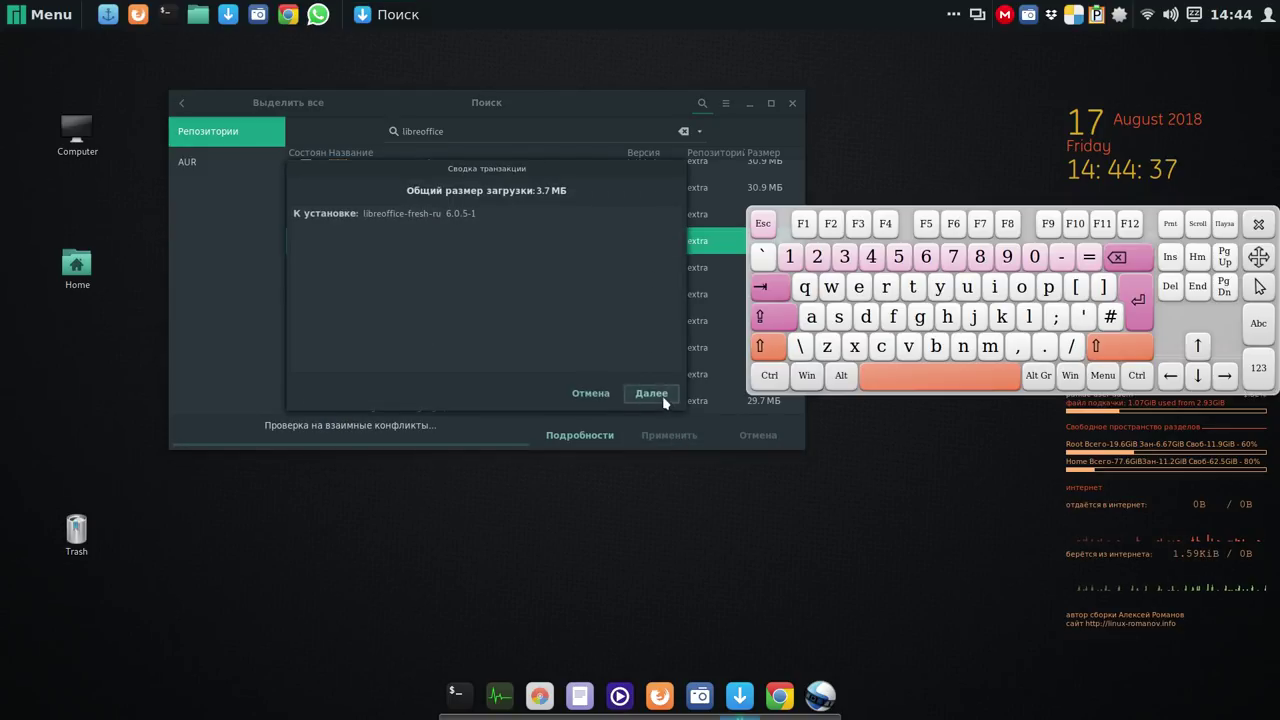
{"action": "left_click", "coordinate": [661, 395]}
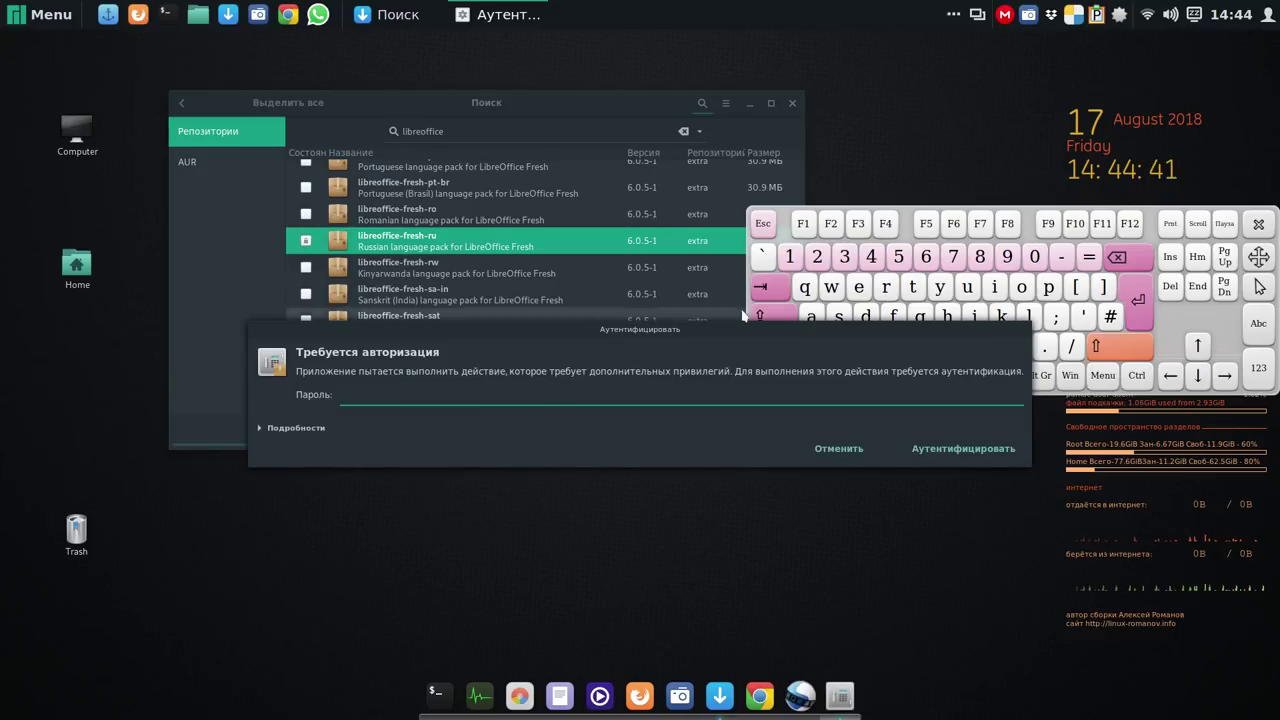
{"action": "left_click", "coordinate": [795, 260]}
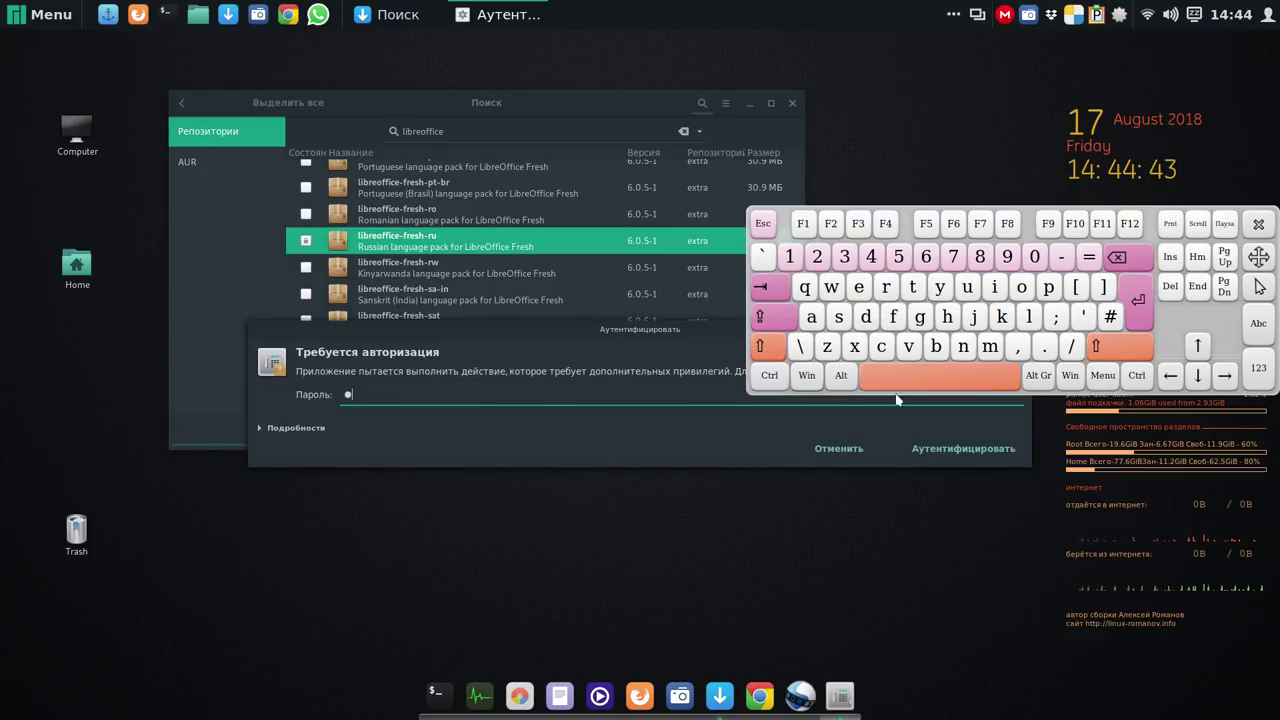
{"action": "left_click", "coordinate": [960, 449]}
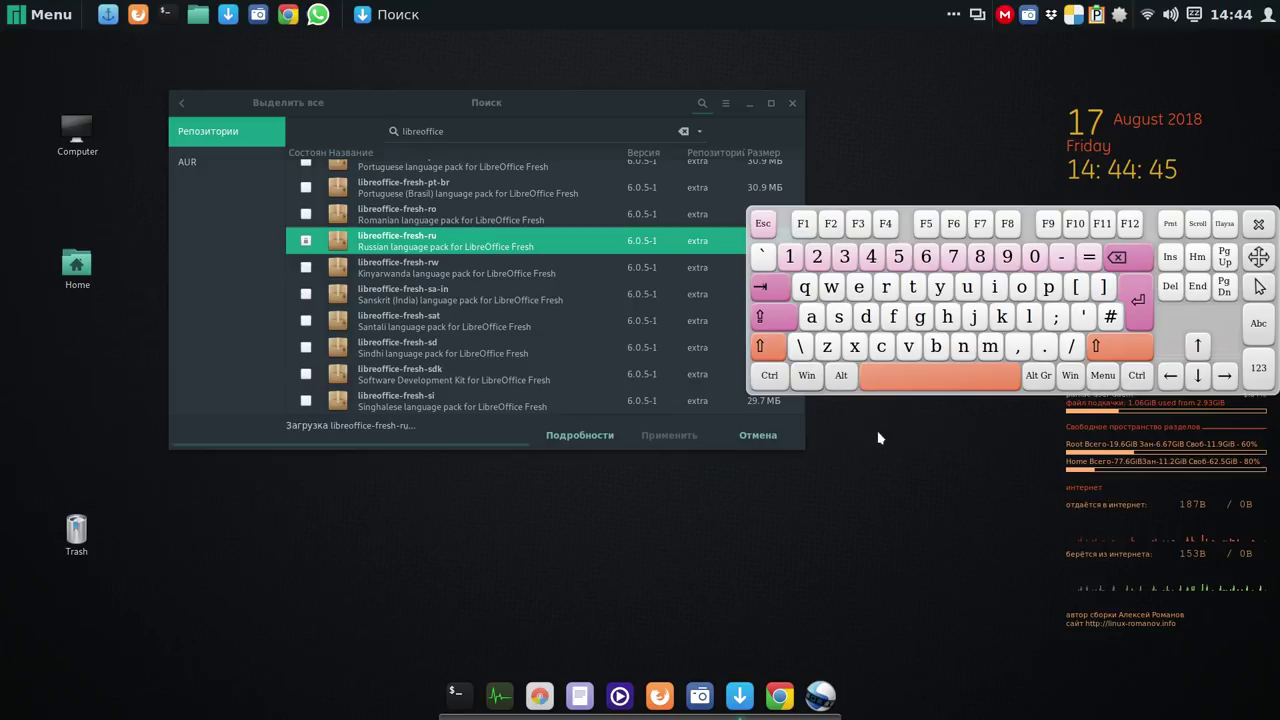
{"action": "left_click", "coordinate": [580, 437]}
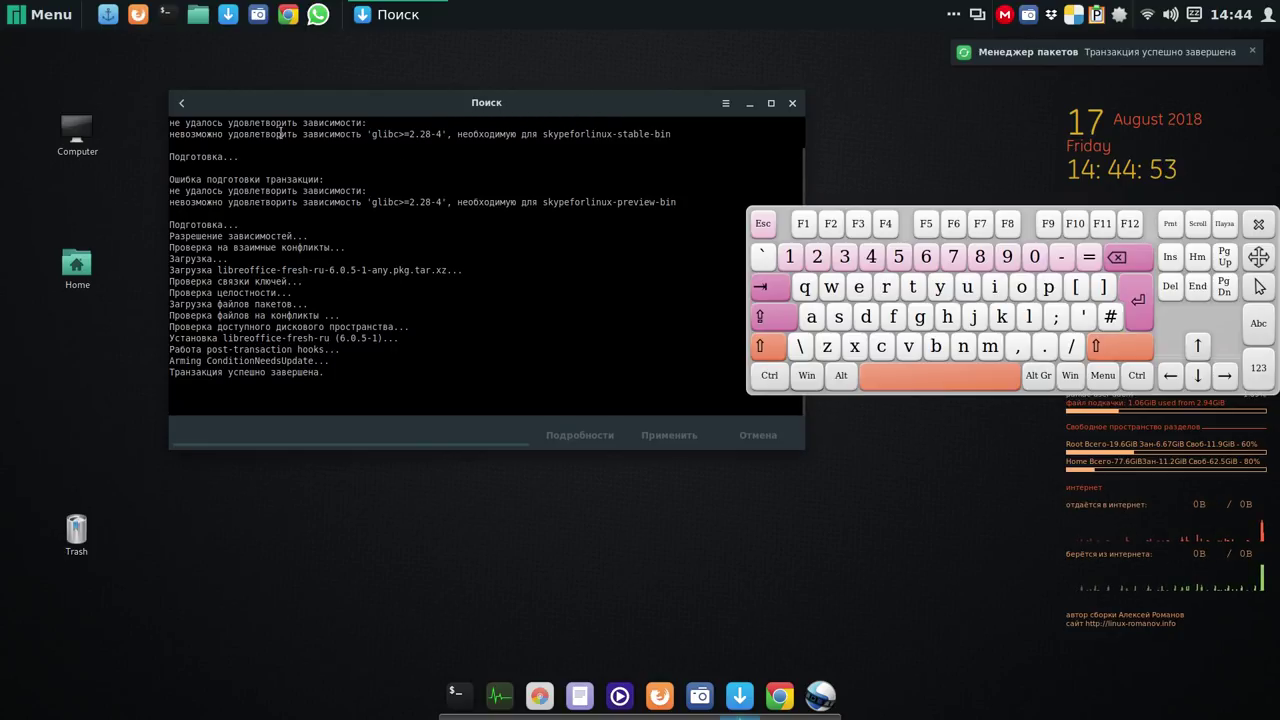
{"action": "left_click", "coordinate": [183, 104]}
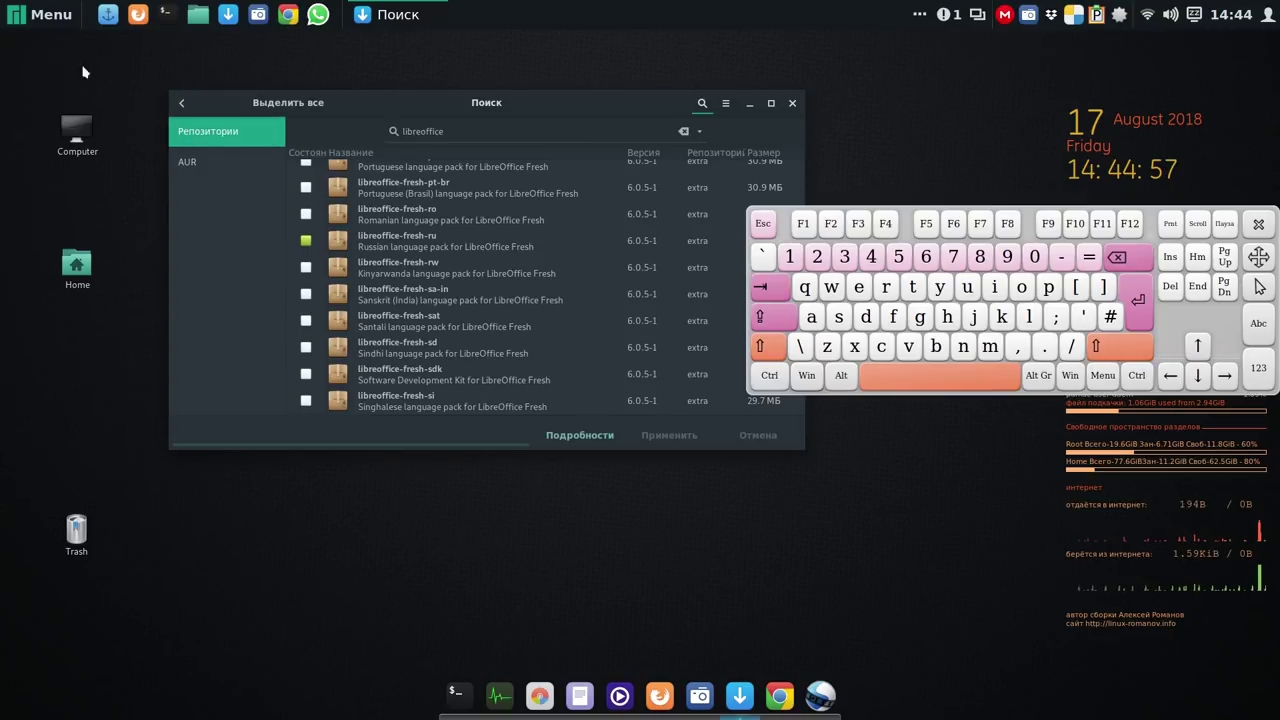
Launch LibreOffice Writer from the Office applications to check the interface language, then close it and hide the on-screen keyboard.
{"action": "left_click", "coordinate": [28, 14]}
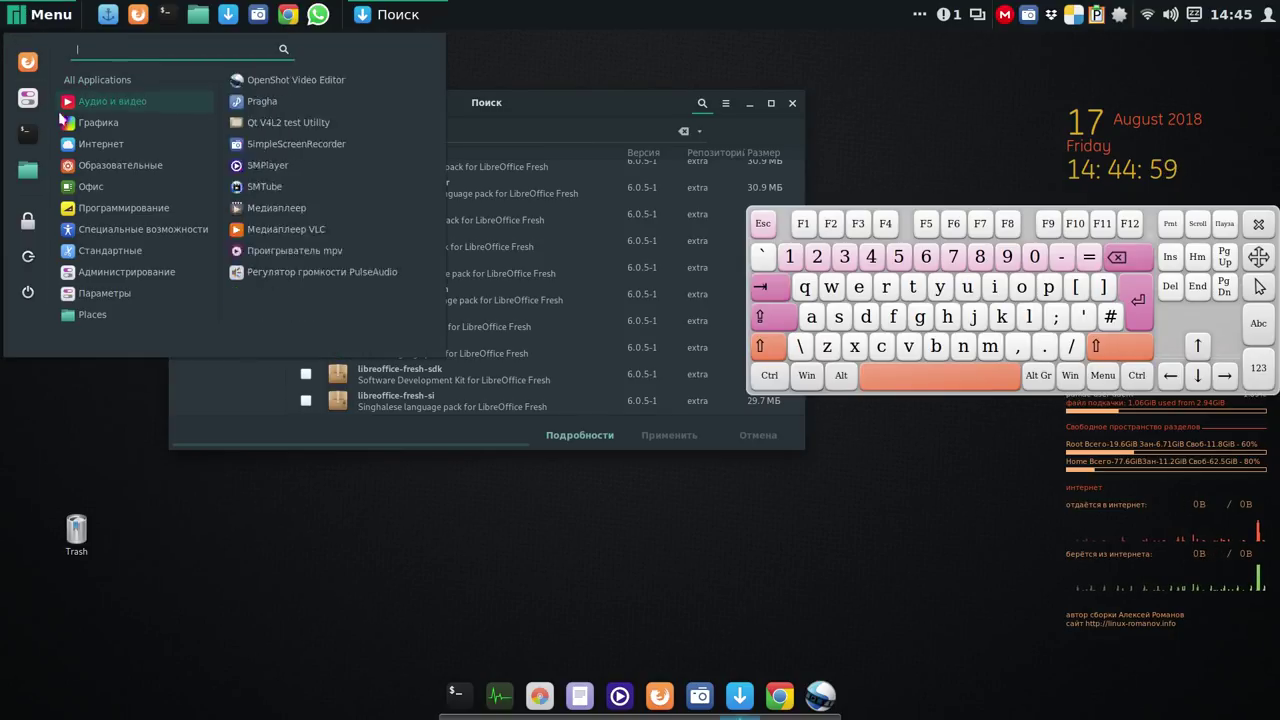
{"action": "mouse_move", "coordinate": [160, 187]}
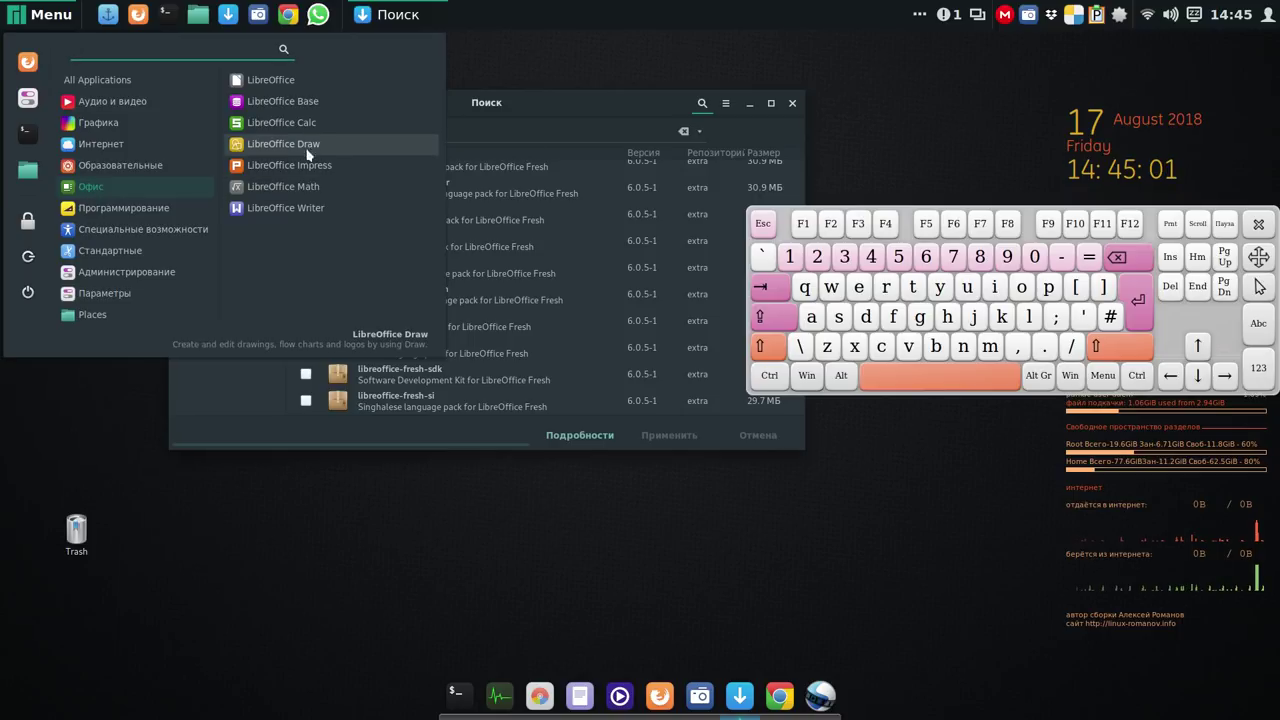
{"action": "left_click", "coordinate": [285, 208]}
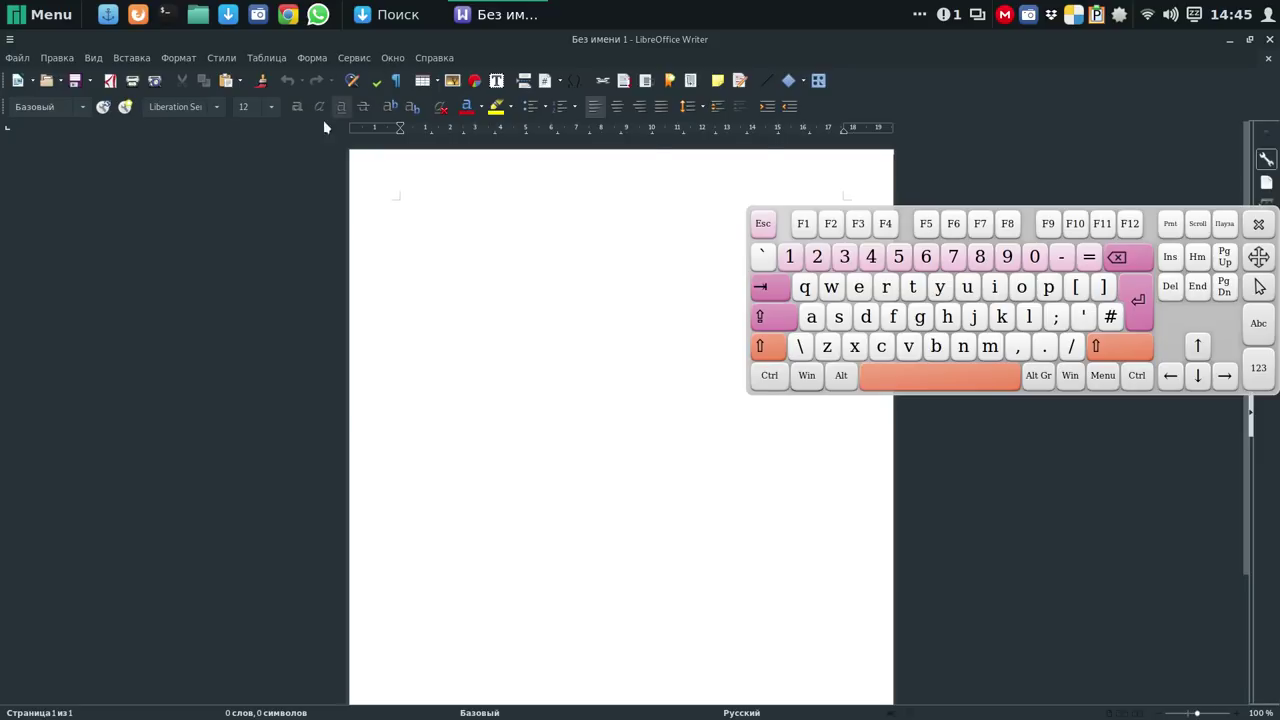
{"action": "left_click", "coordinate": [1270, 40]}
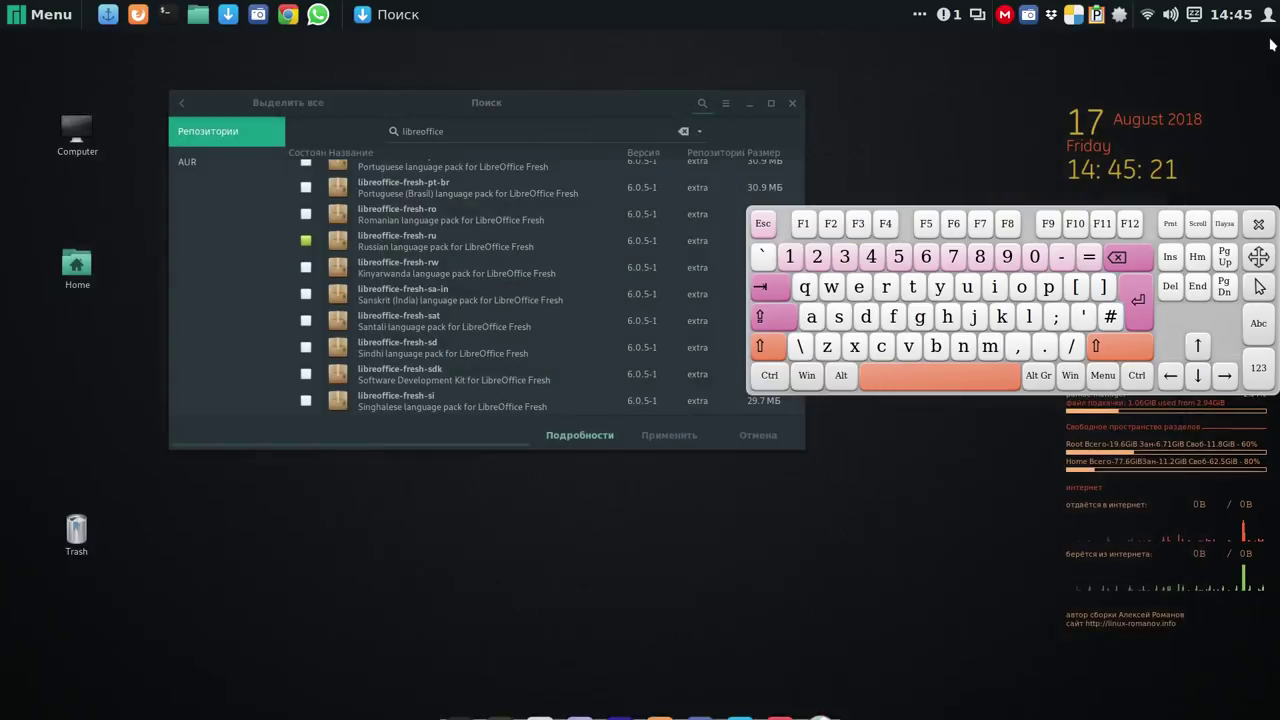
{"action": "left_click", "coordinate": [1259, 226]}
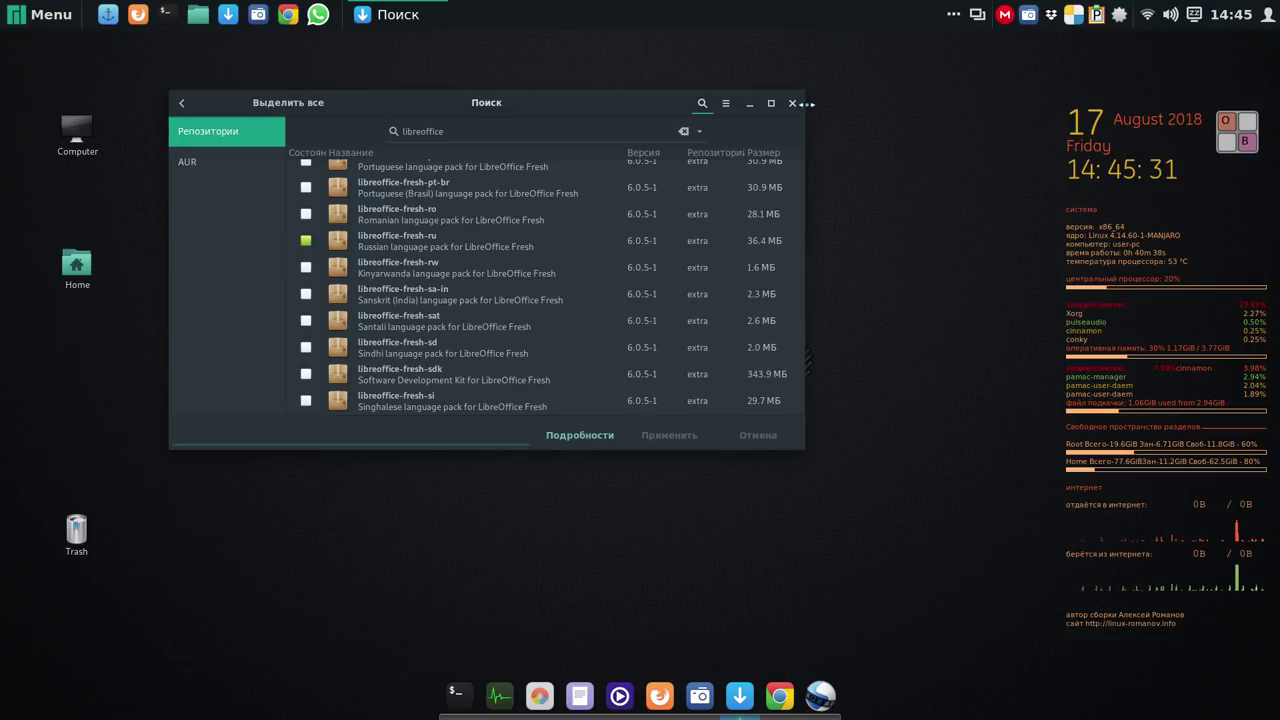
Clear the previous package search and search the repositories for variety using the on-screen keyboard, hiding the keyboard when finished.
{"action": "left_click", "coordinate": [683, 133]}
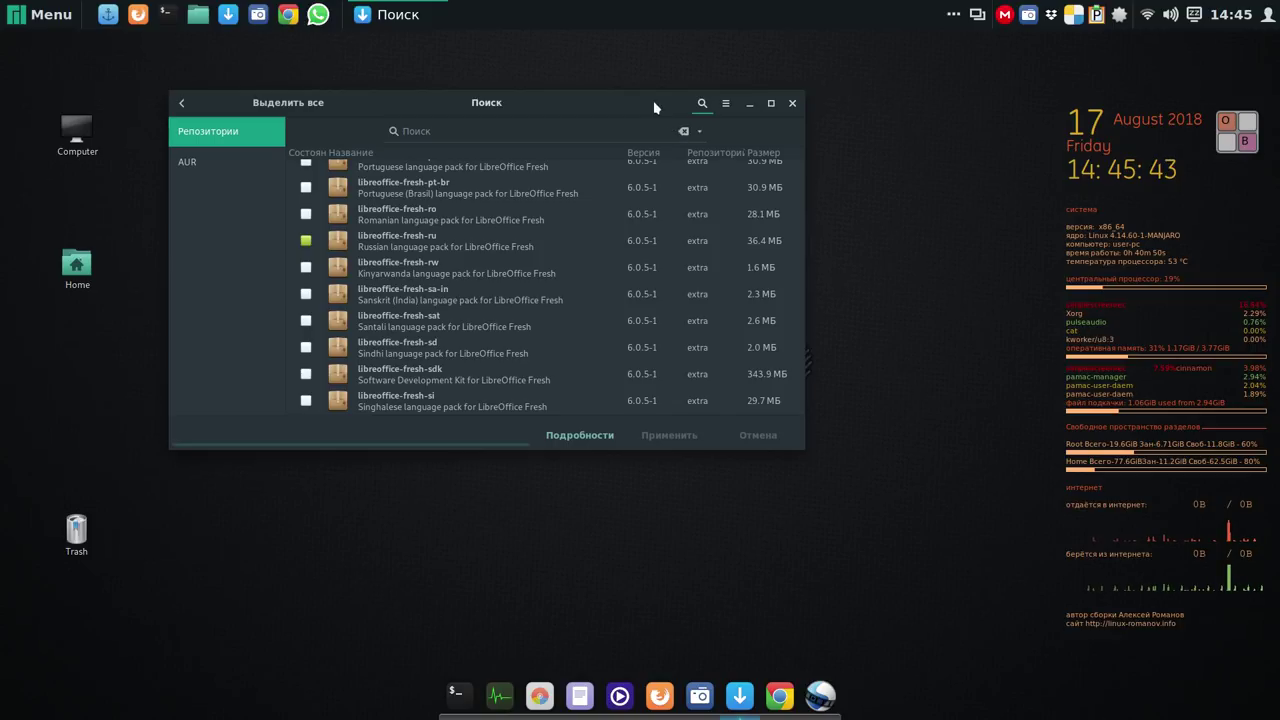
{"action": "left_click_drag", "start_coordinate": [657, 103], "coordinate": [636, 73]}
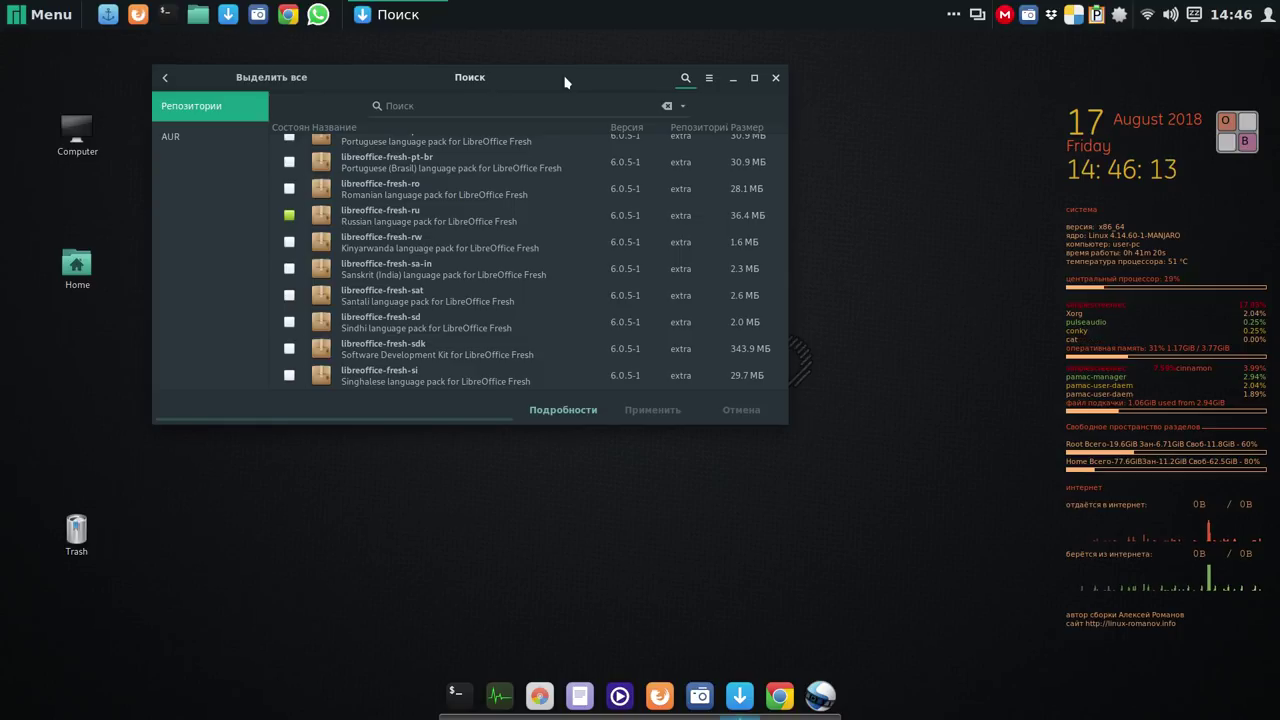
{"action": "left_click_drag", "start_coordinate": [565, 81], "coordinate": [563, 76]}
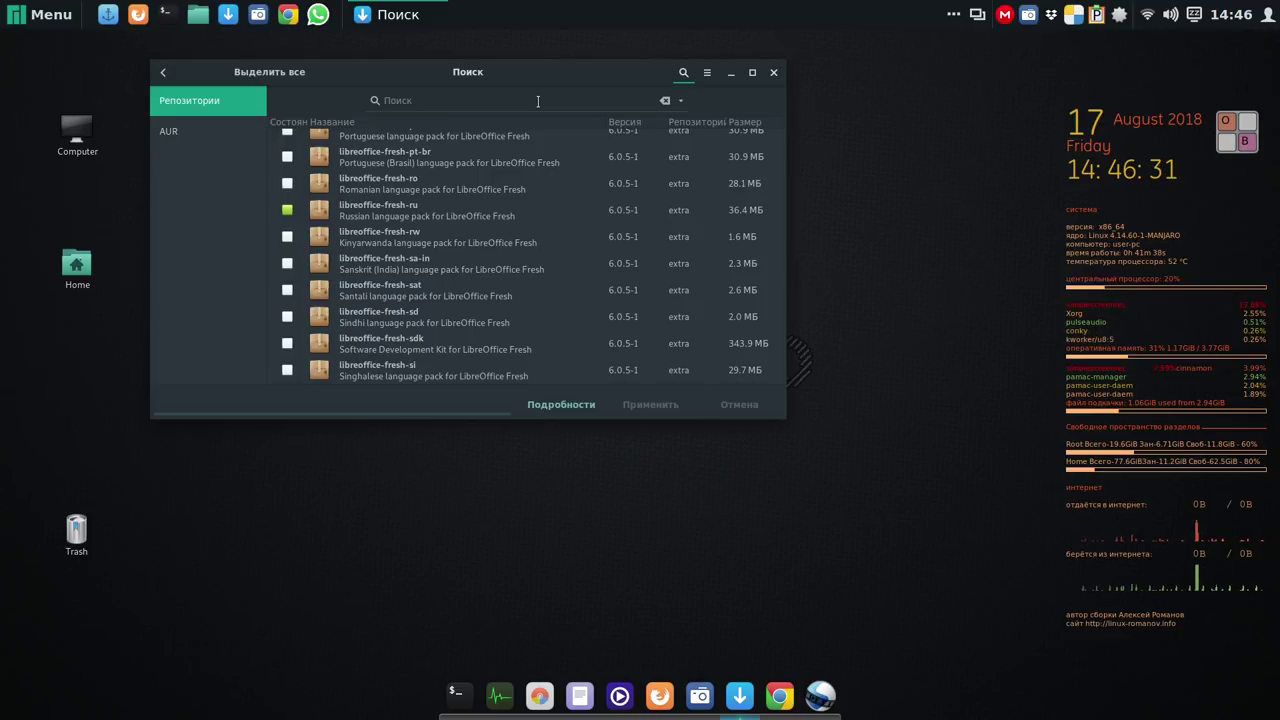
{"action": "left_click", "coordinate": [537, 101]}
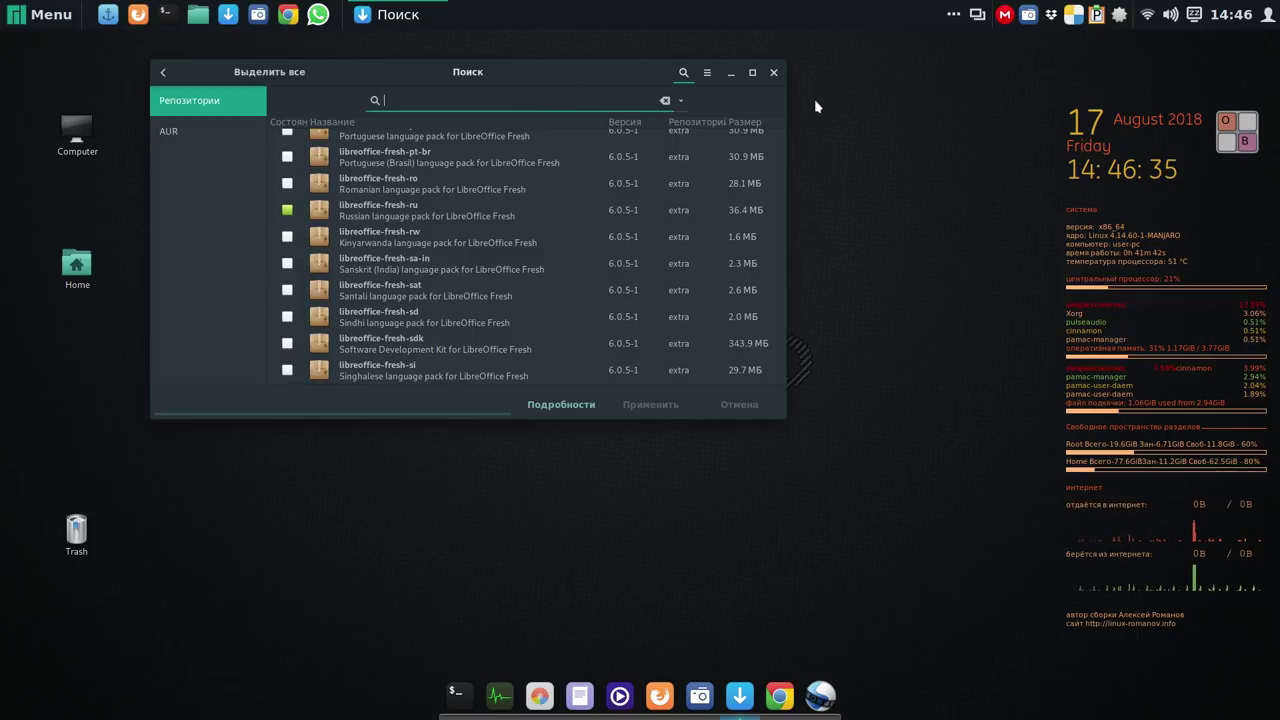
{"action": "left_click", "coordinate": [1228, 124]}
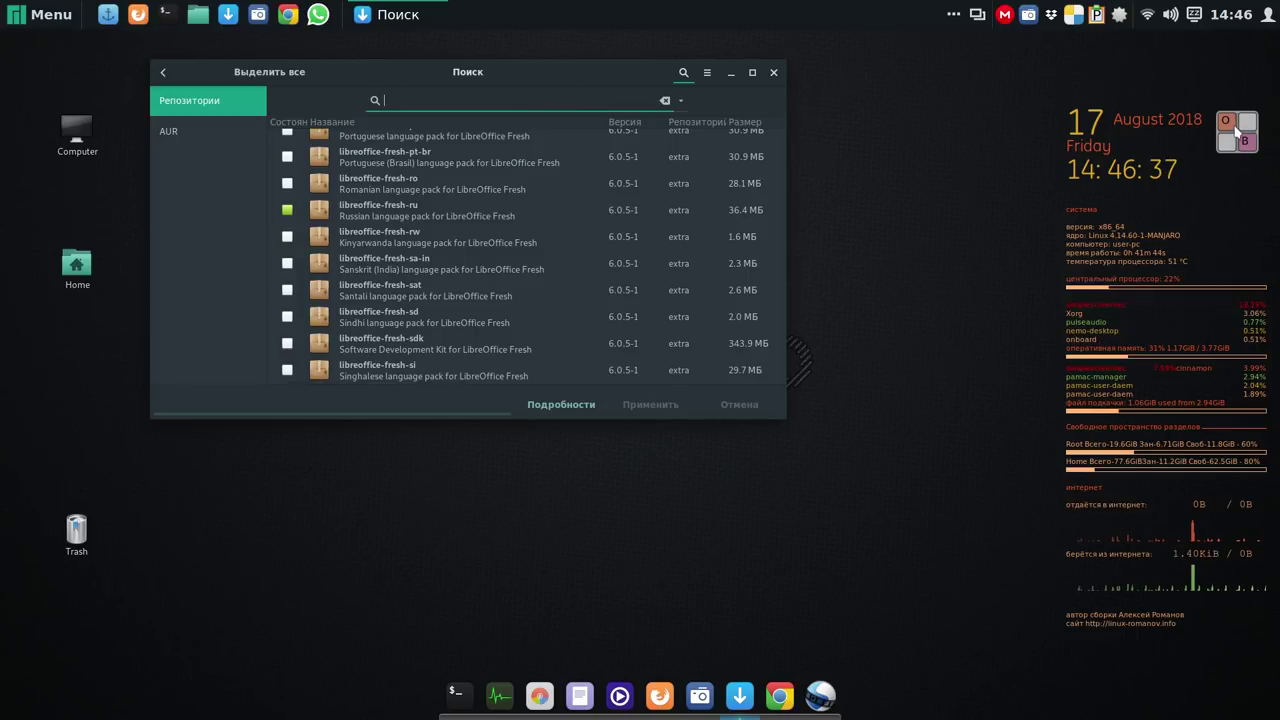
{"action": "left_click", "coordinate": [909, 346]}
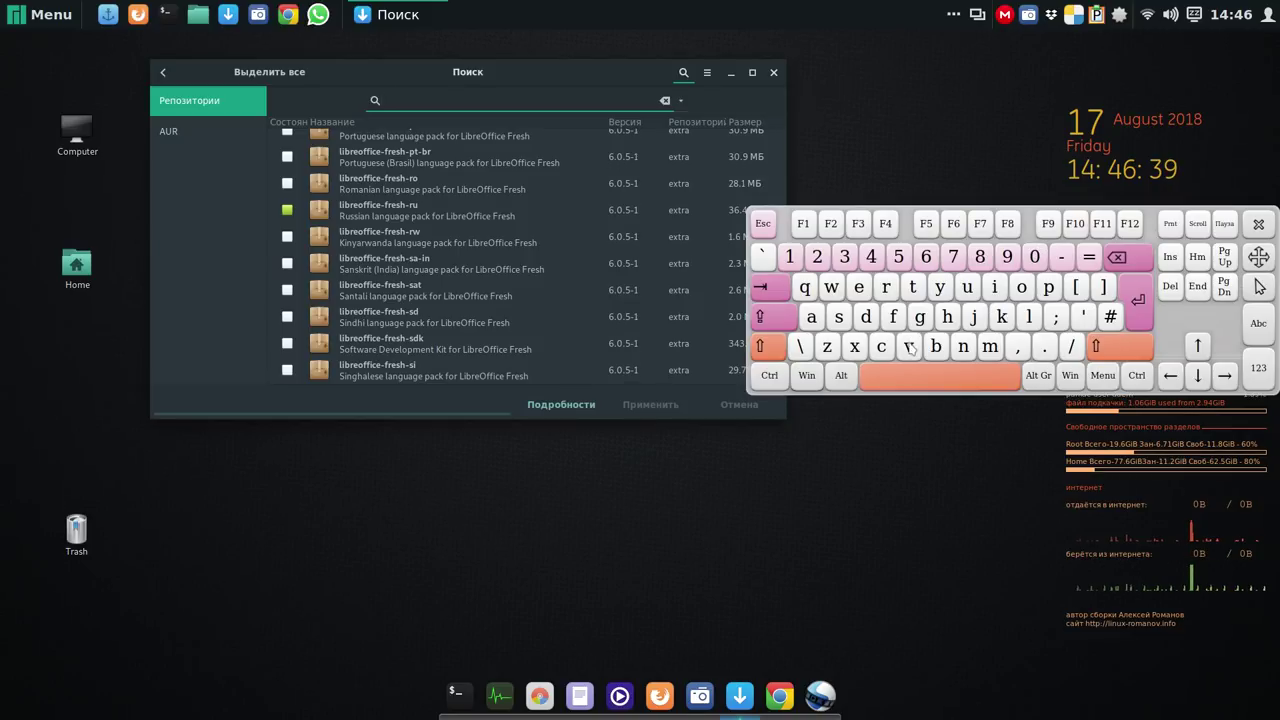
{"action": "left_click", "coordinate": [814, 316]}
{"action": "left_click", "coordinate": [885, 287]}
{"action": "left_click", "coordinate": [994, 287]}
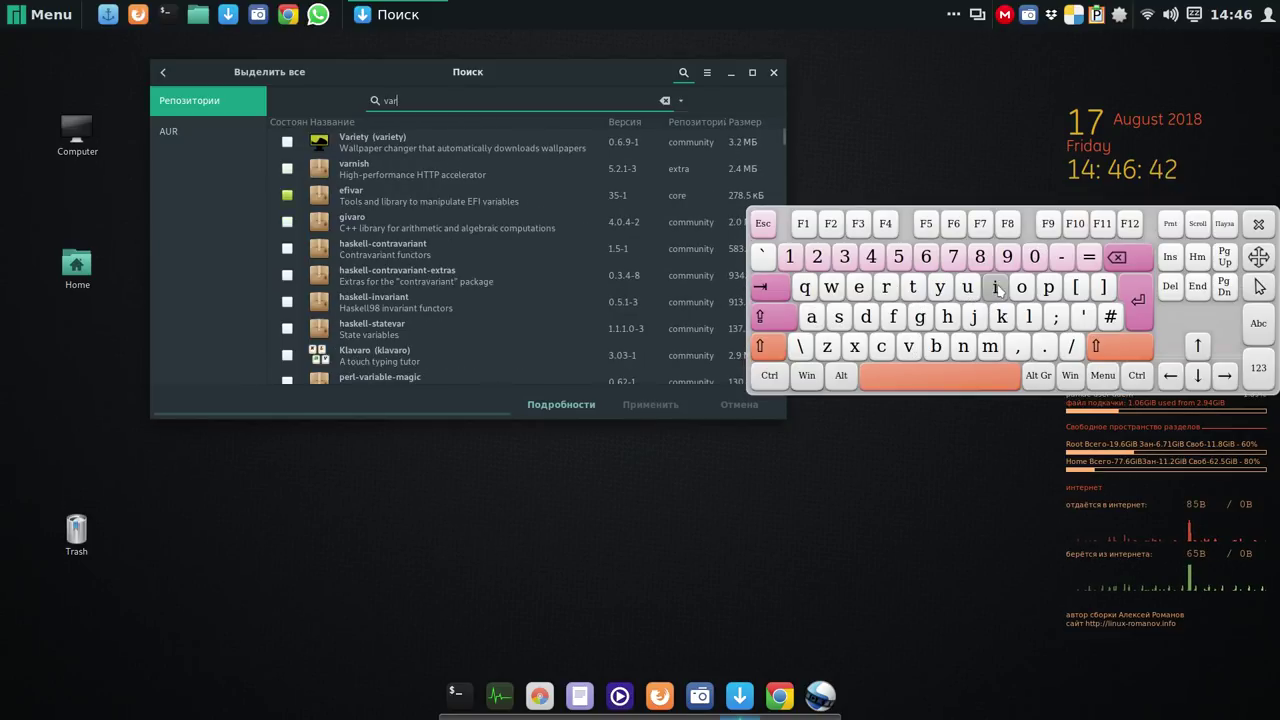
{"action": "left_click", "coordinate": [860, 288]}
{"action": "left_click", "coordinate": [913, 288]}
{"action": "left_click", "coordinate": [938, 289]}
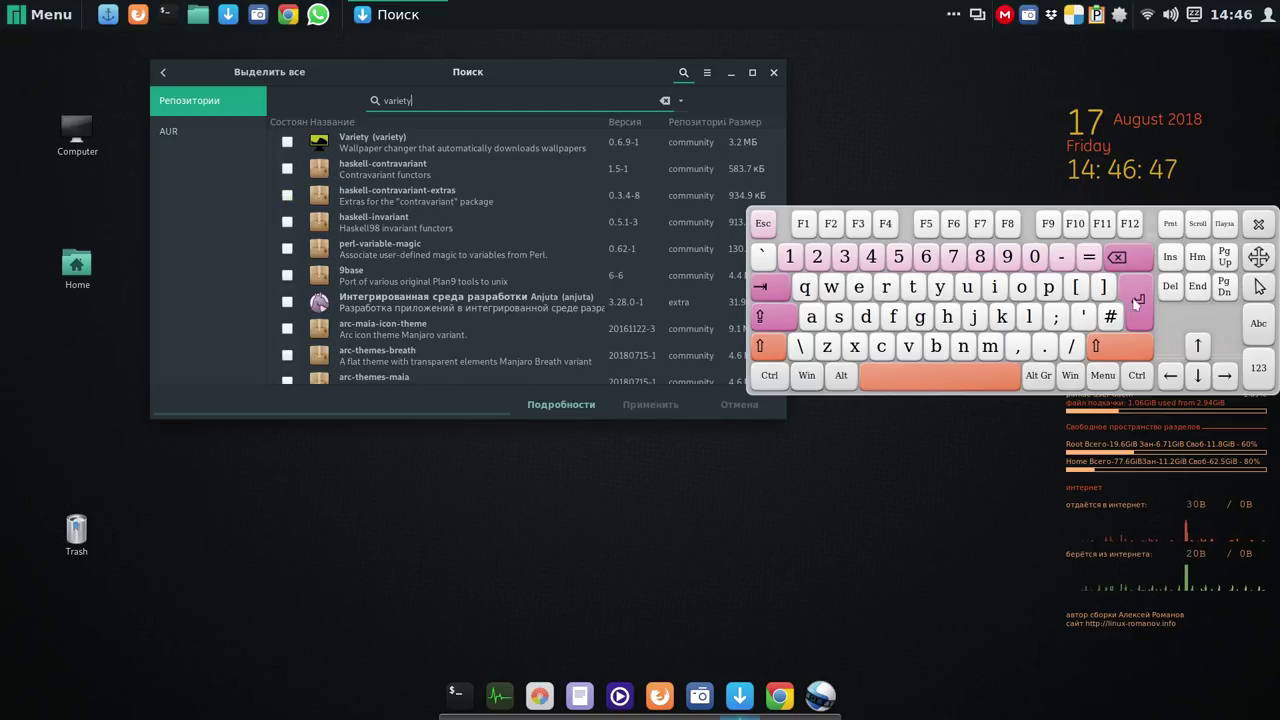
{"action": "left_click", "coordinate": [1258, 225]}
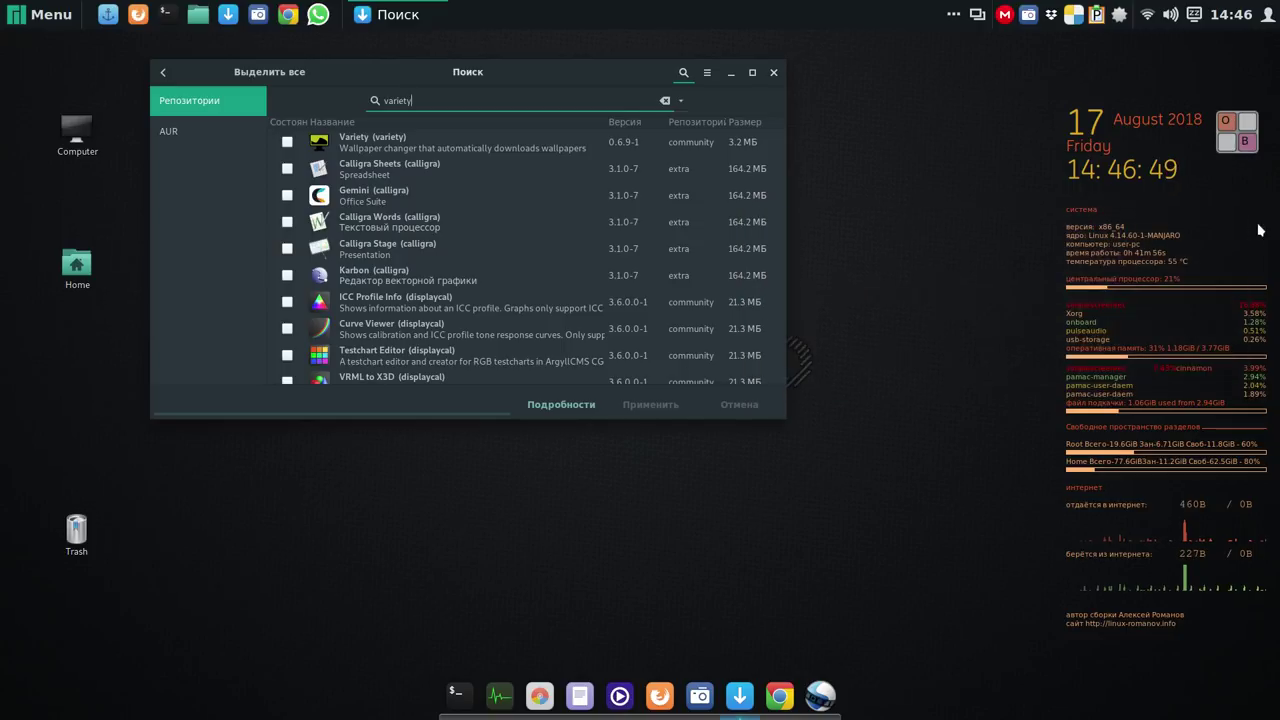
Install the Variety package with its dependencies, follow the transaction details, and minimize the package manager.
{"action": "left_click", "coordinate": [288, 143]}
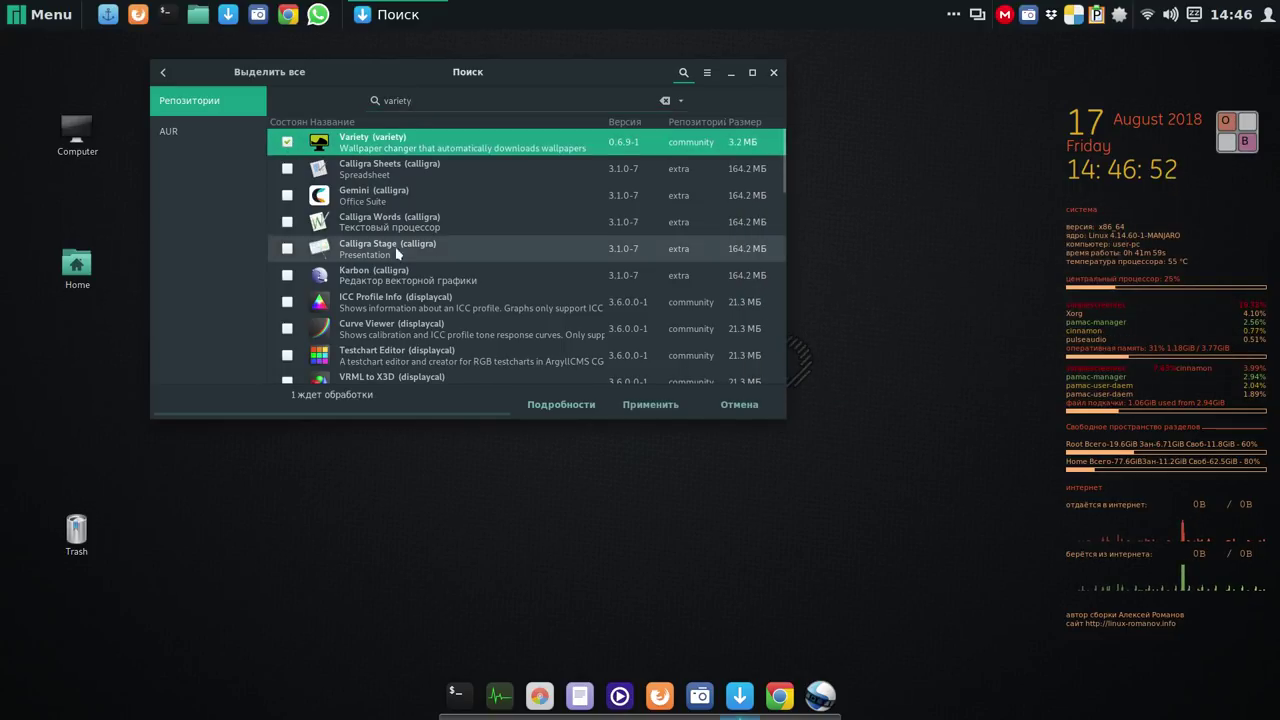
{"action": "left_click", "coordinate": [651, 405]}
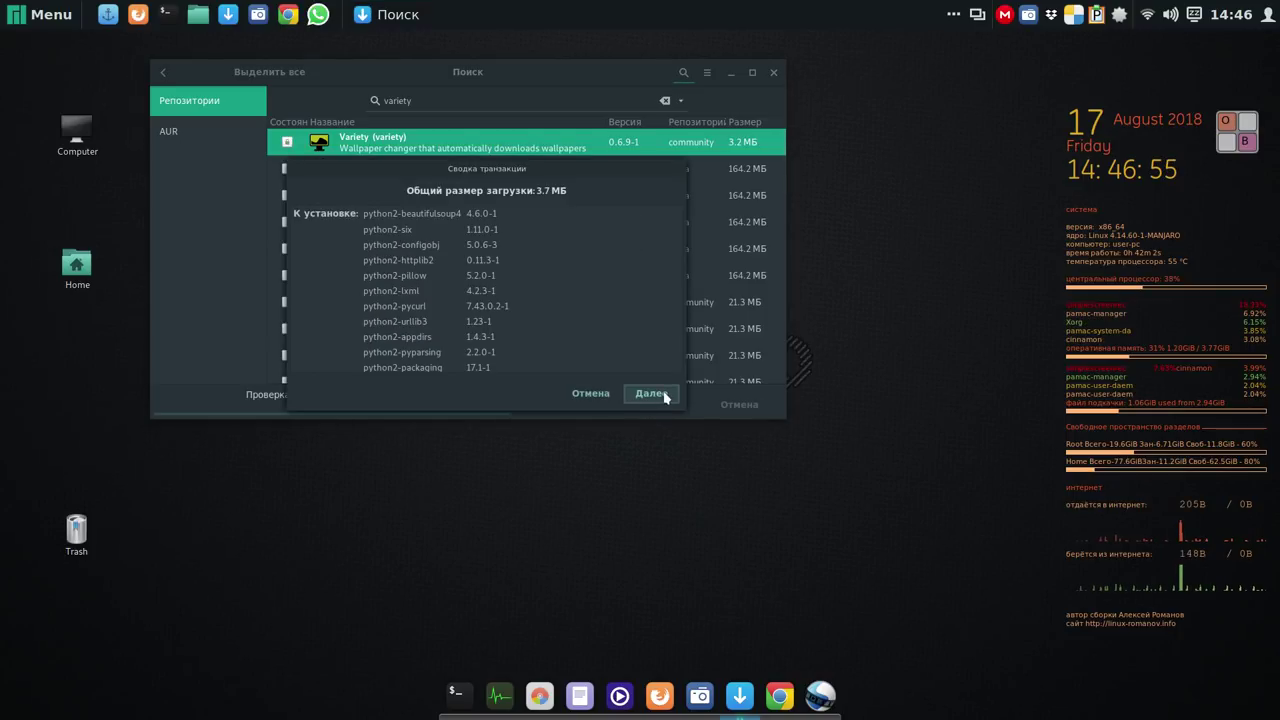
{"action": "left_click", "coordinate": [665, 396]}
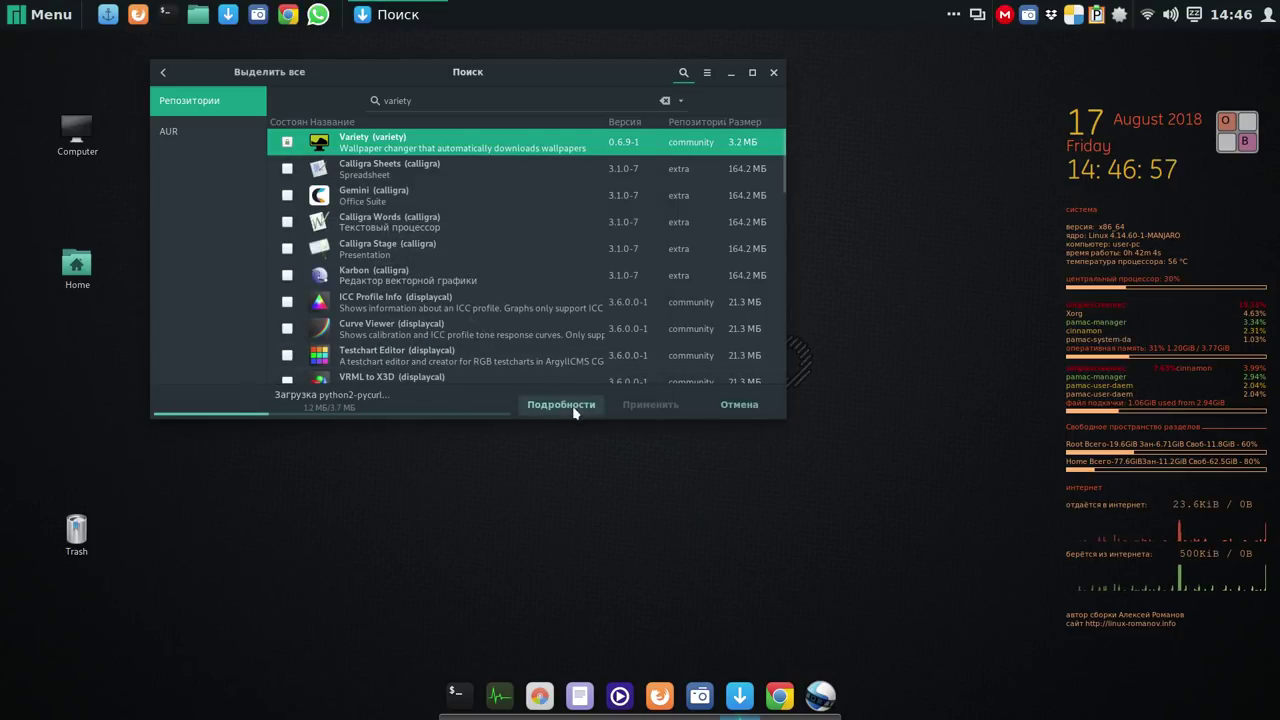
{"action": "left_click", "coordinate": [575, 408]}
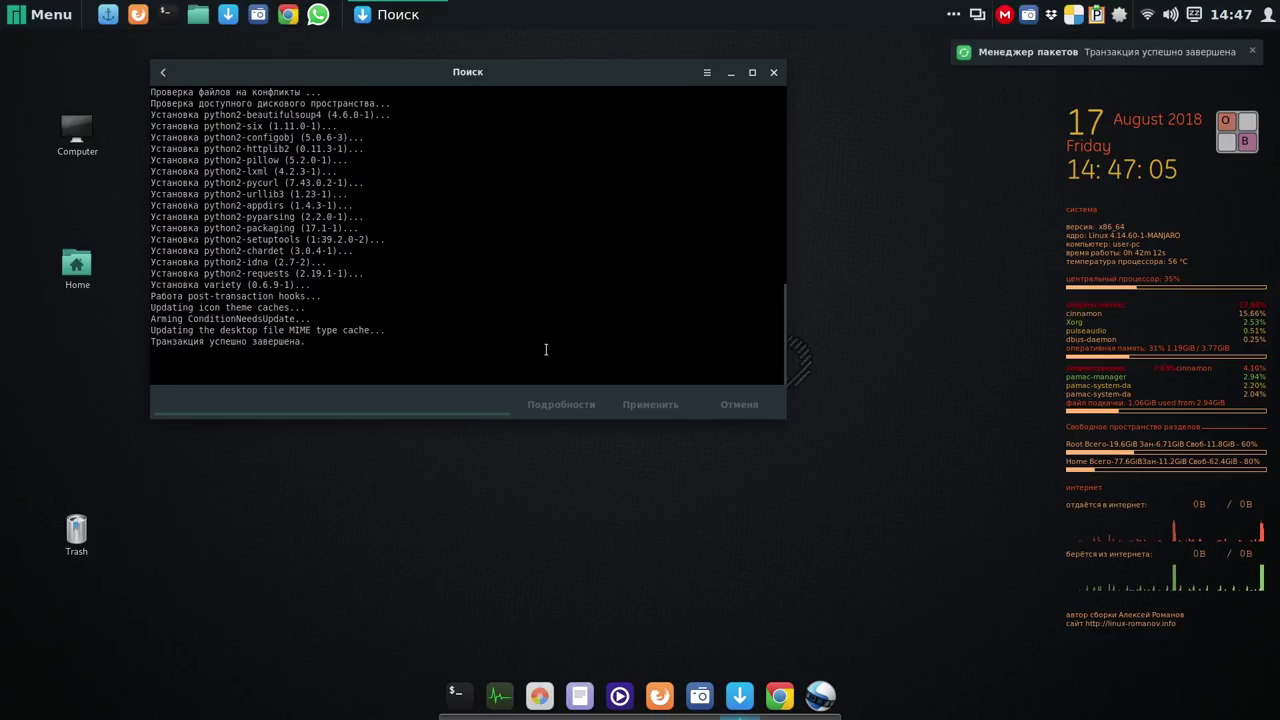
{"action": "left_click", "coordinate": [163, 72]}
{"action": "left_click", "coordinate": [731, 73]}
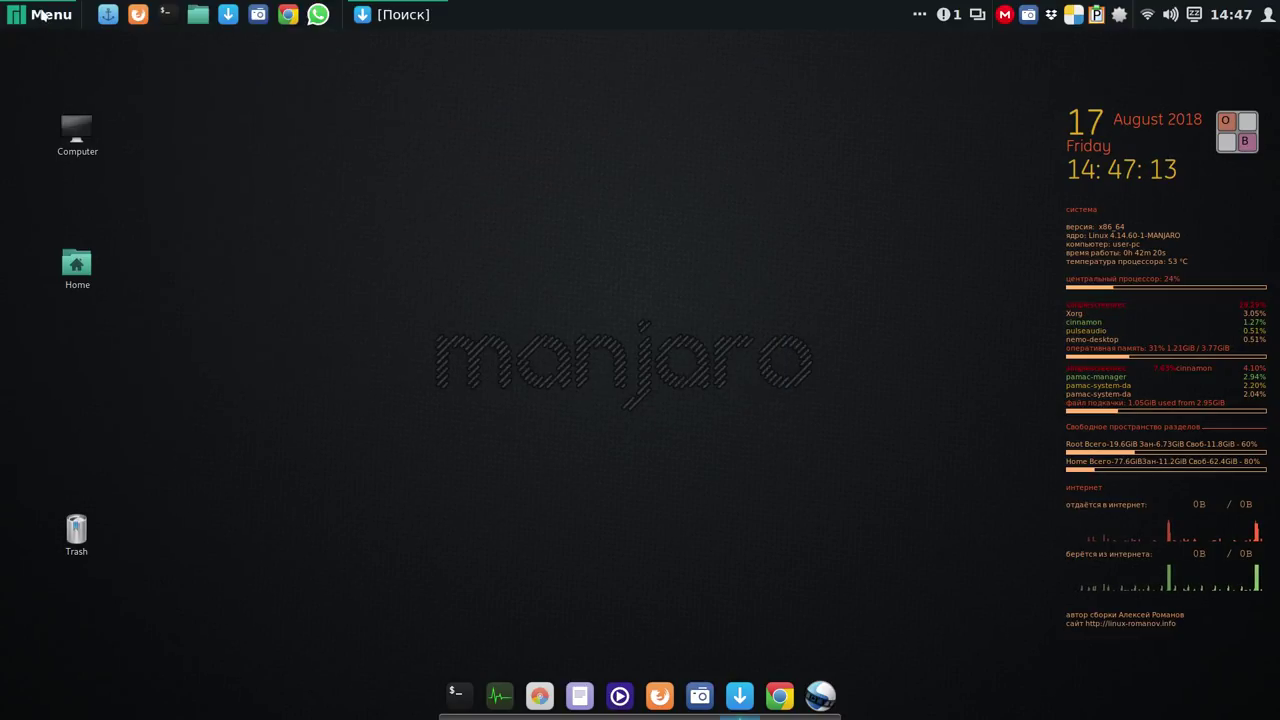
Find Variety in the applications menu by searching for var, launch it, and continue past its welcome screen to the preferences.
{"action": "left_click", "coordinate": [42, 16]}
{"action": "mouse_move", "coordinate": [114, 274]}
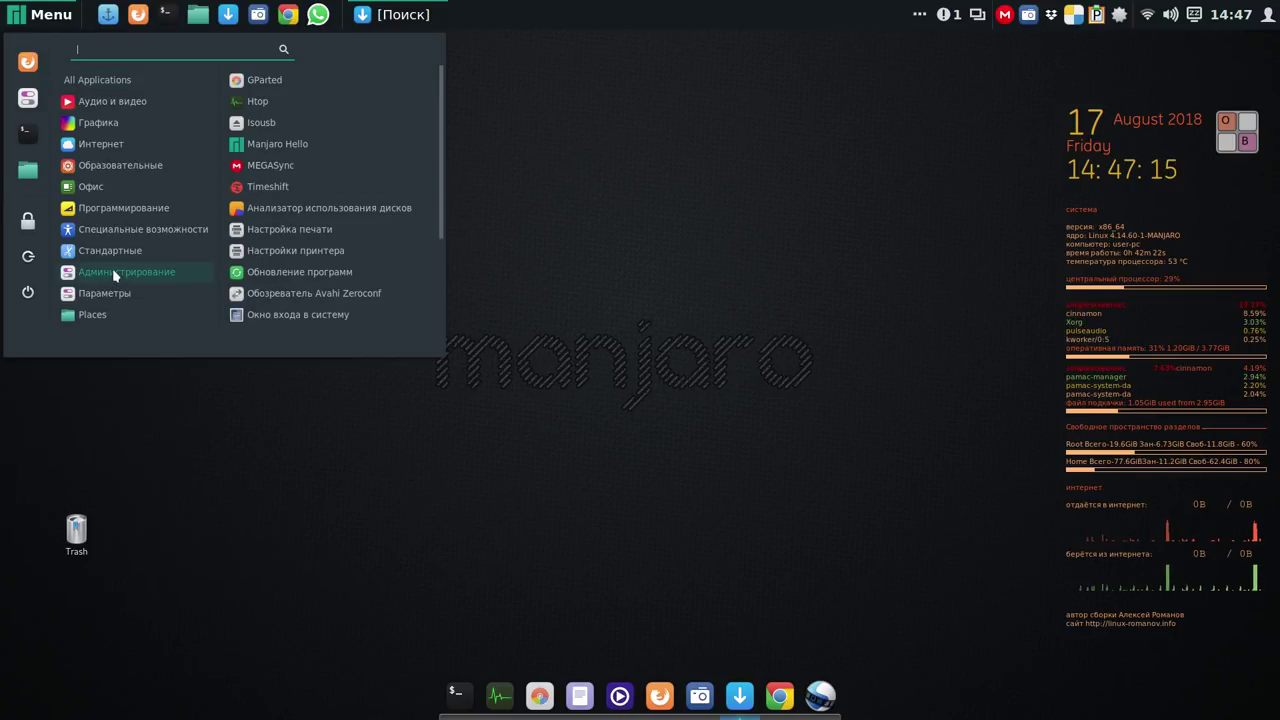
{"action": "scroll", "coordinate": [390, 215], "scroll_direction": "down", "scroll_amount": 1}
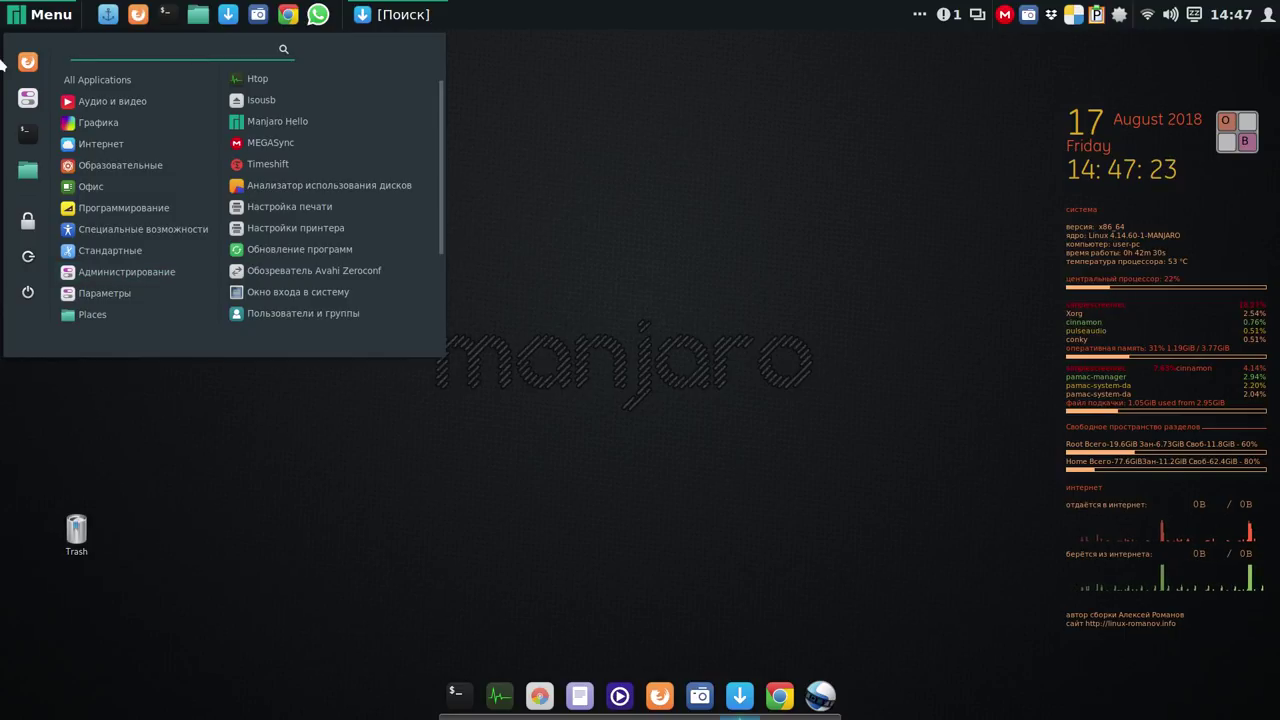
{"action": "type", "text": "v"}
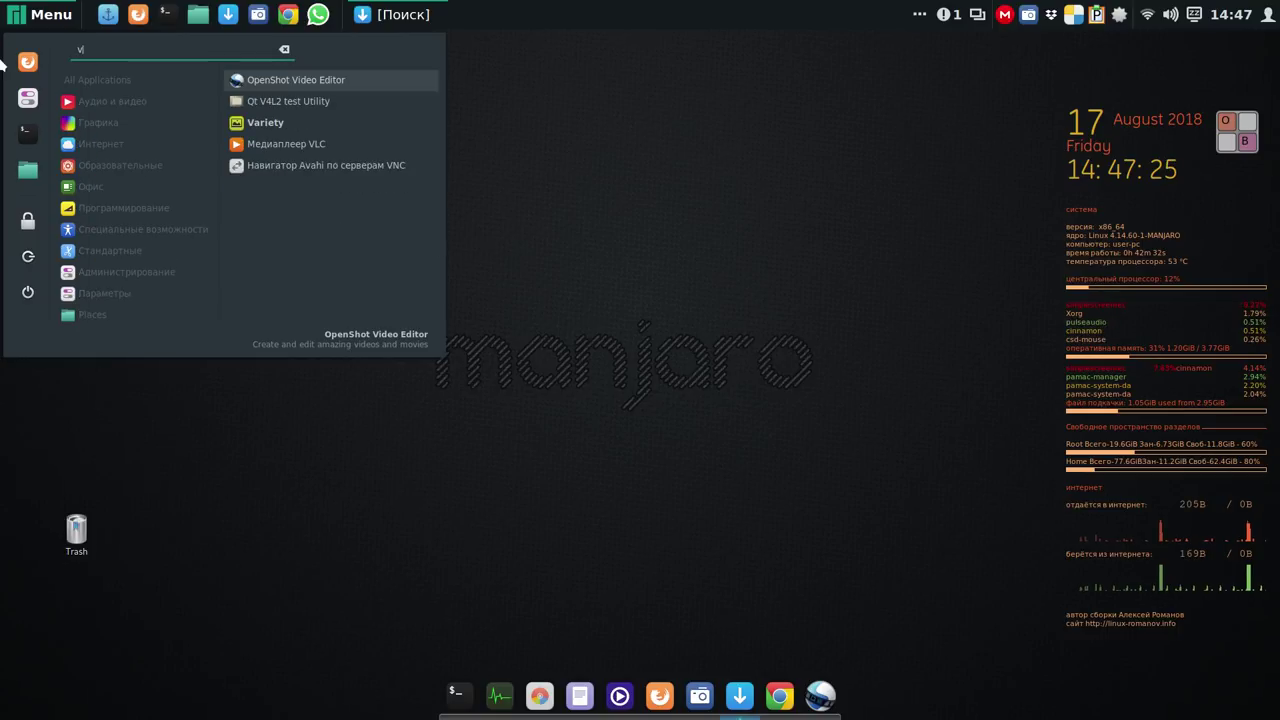
{"action": "type", "text": "ar"}
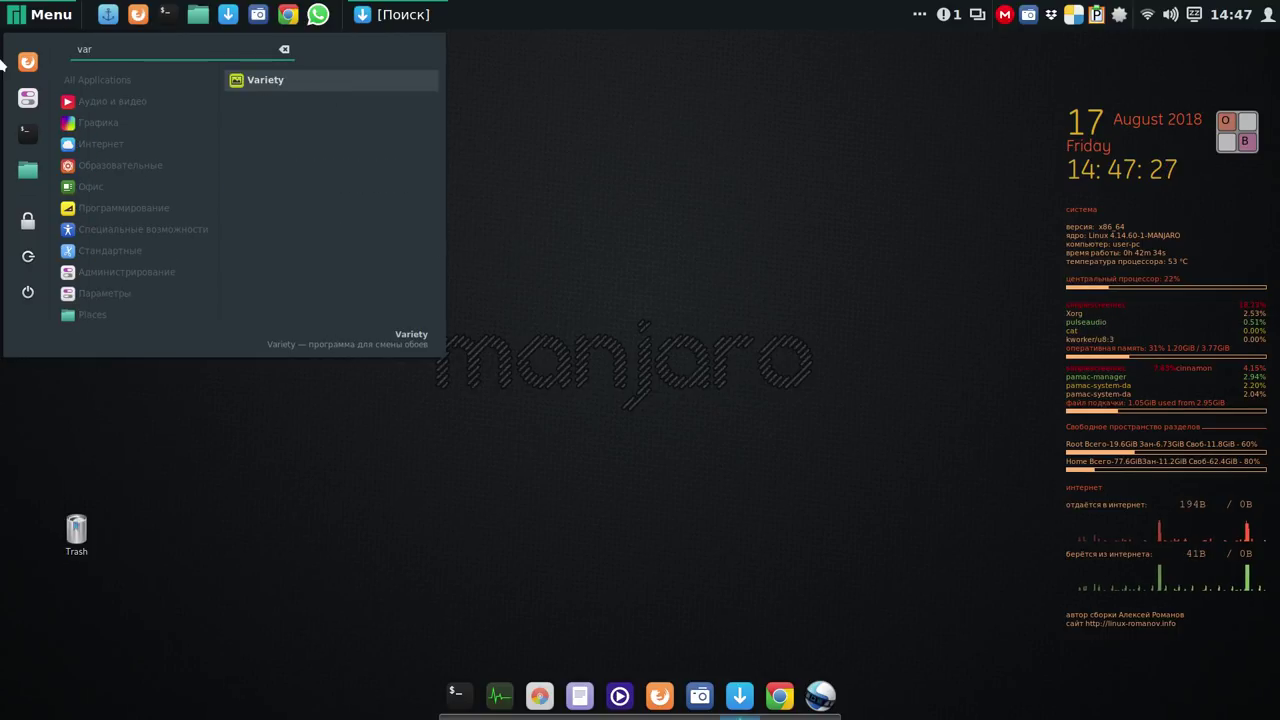
{"action": "left_click", "coordinate": [343, 89]}
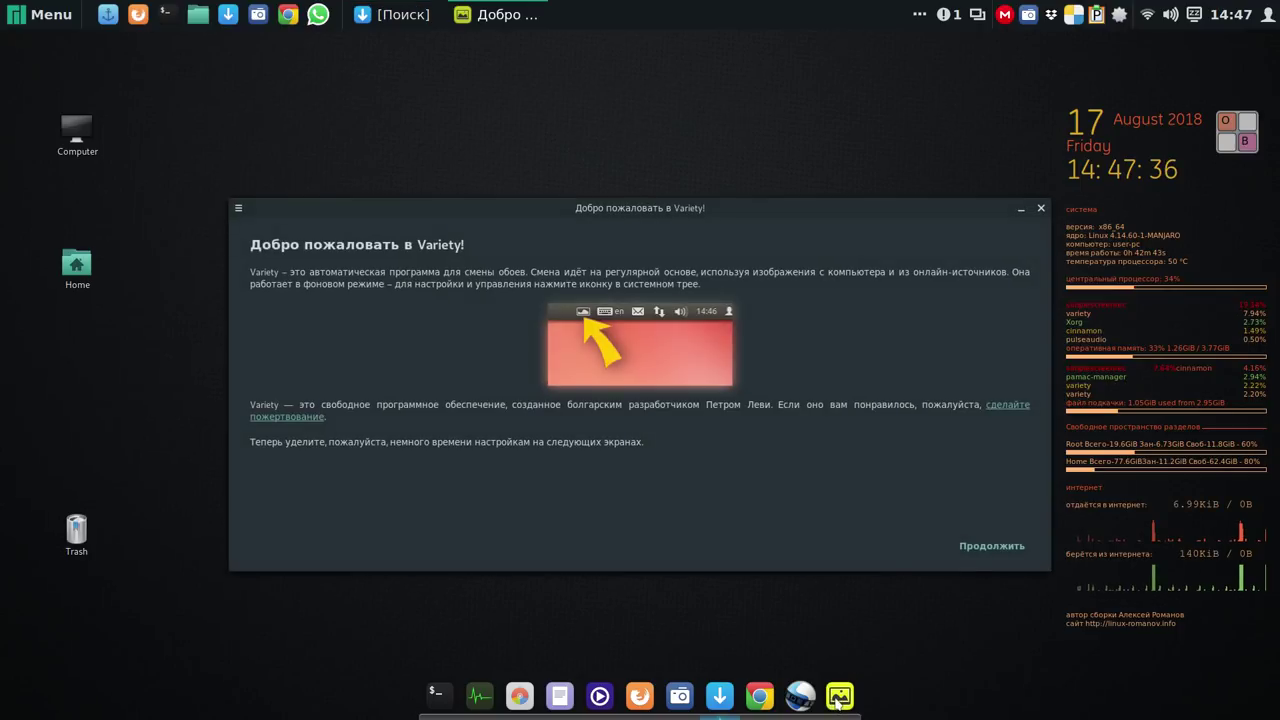
{"action": "right_click", "coordinate": [841, 700]}
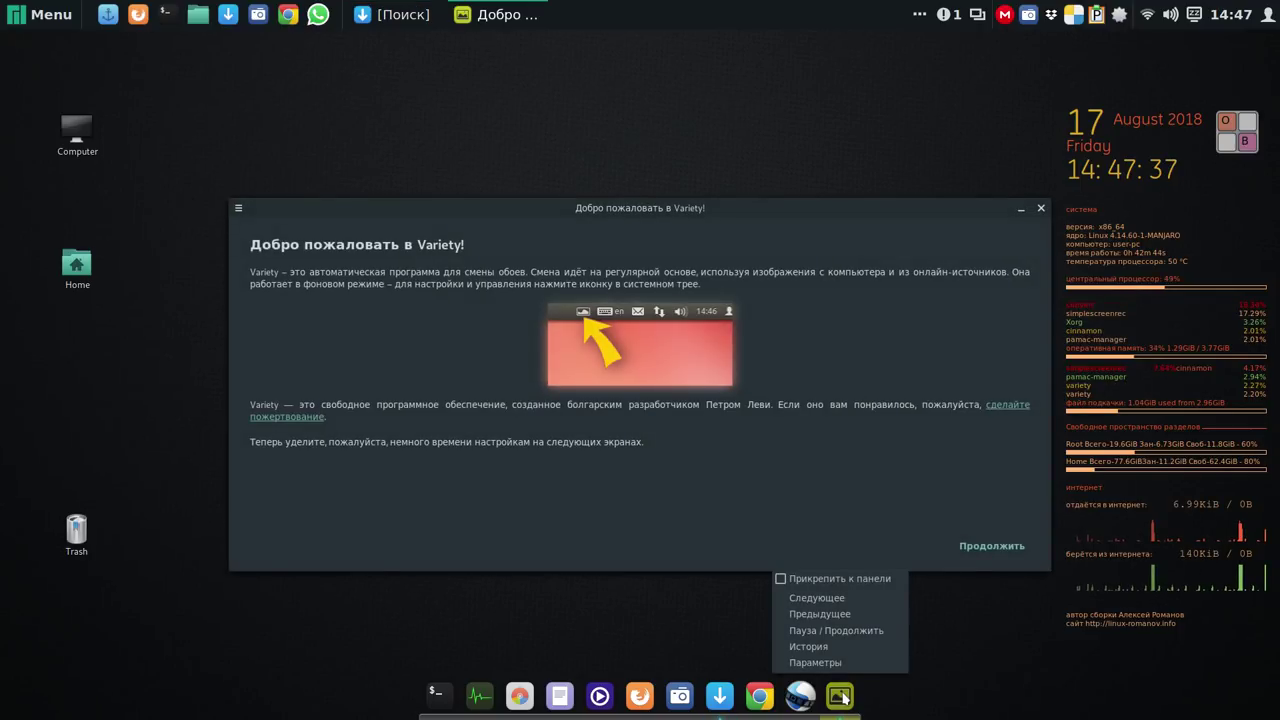
{"action": "left_click", "coordinate": [995, 546]}
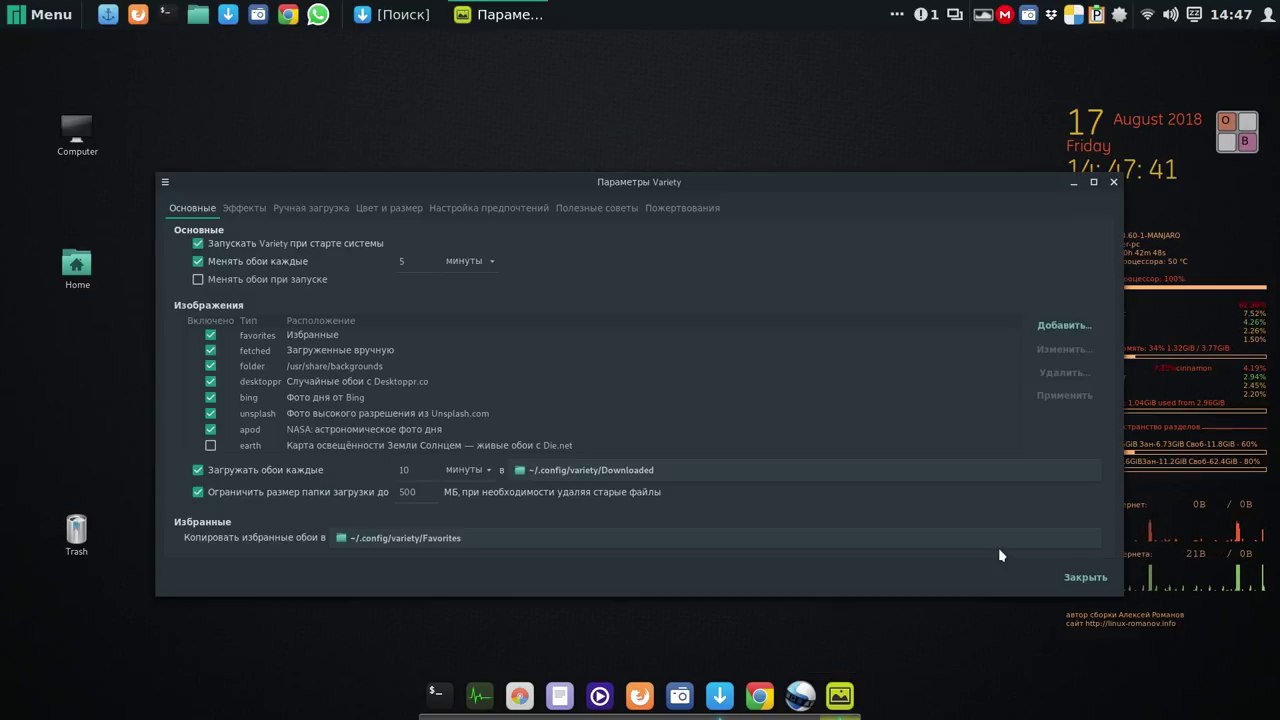
Set Variety to change the wallpaper every 1 minute, keeping minutes as the interval unit.
{"action": "double_click", "coordinate": [399, 268]}
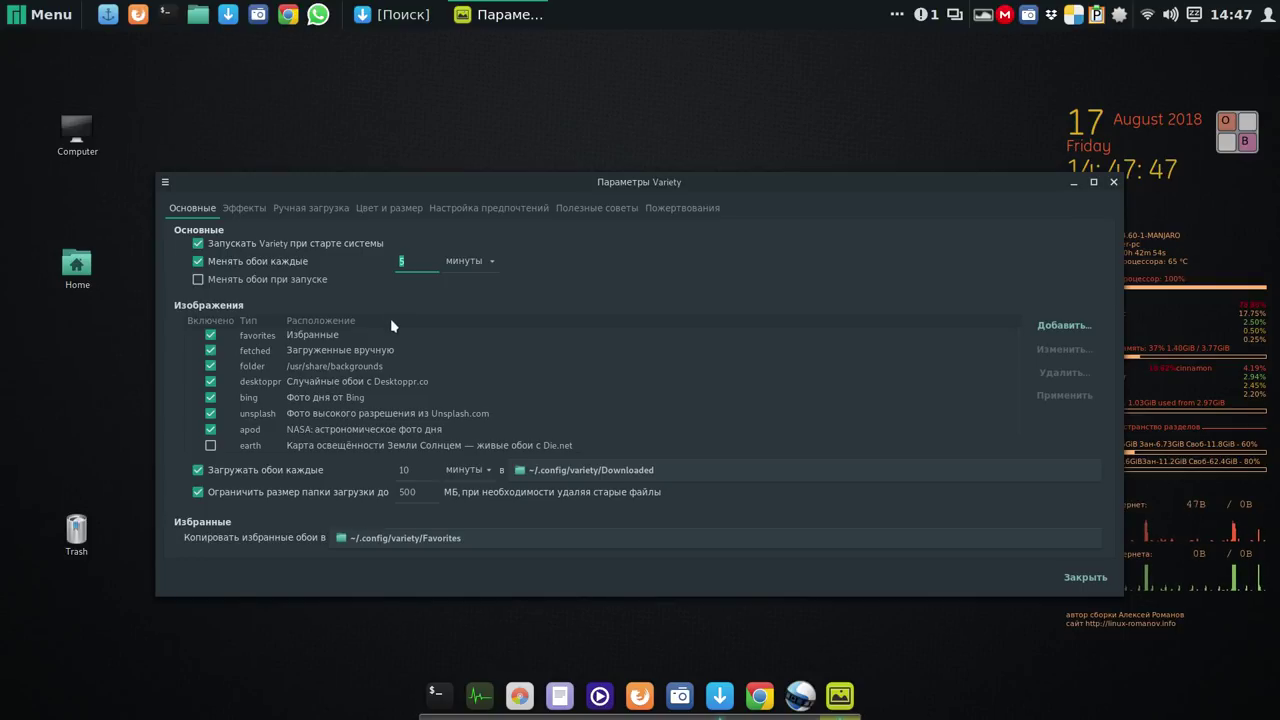
{"action": "type", "text": "1"}
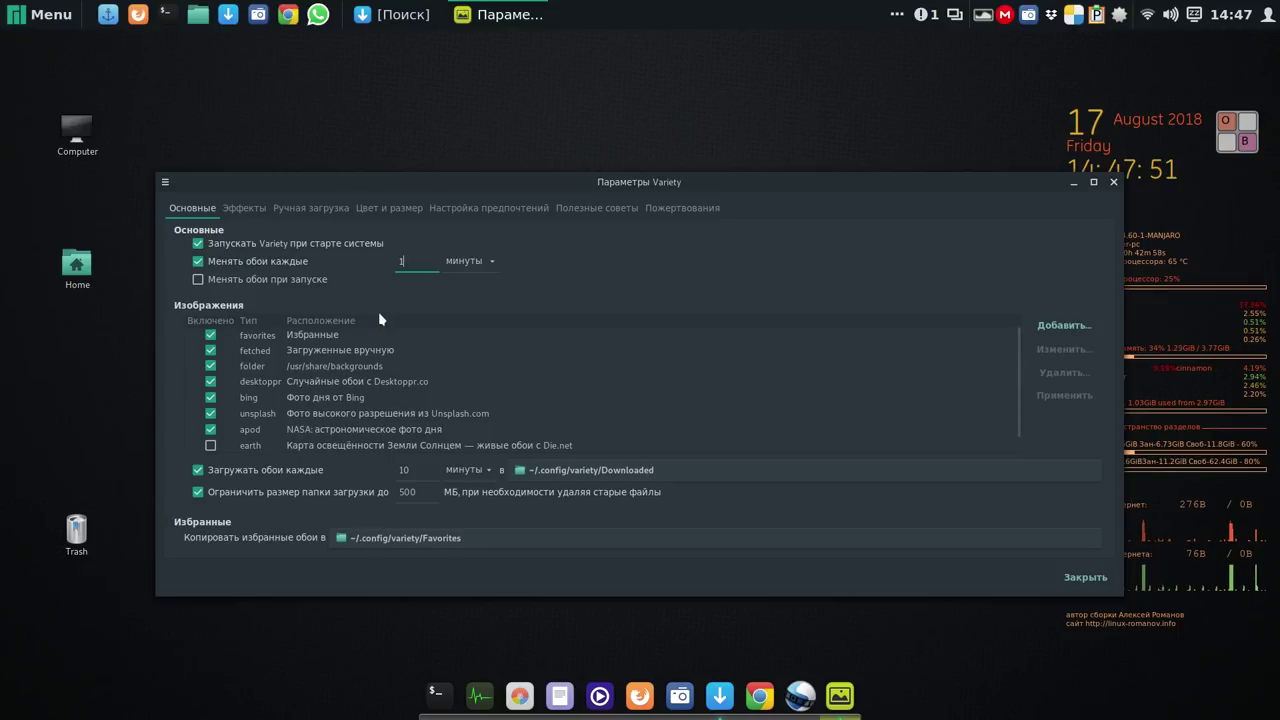
{"action": "left_click", "coordinate": [492, 265]}
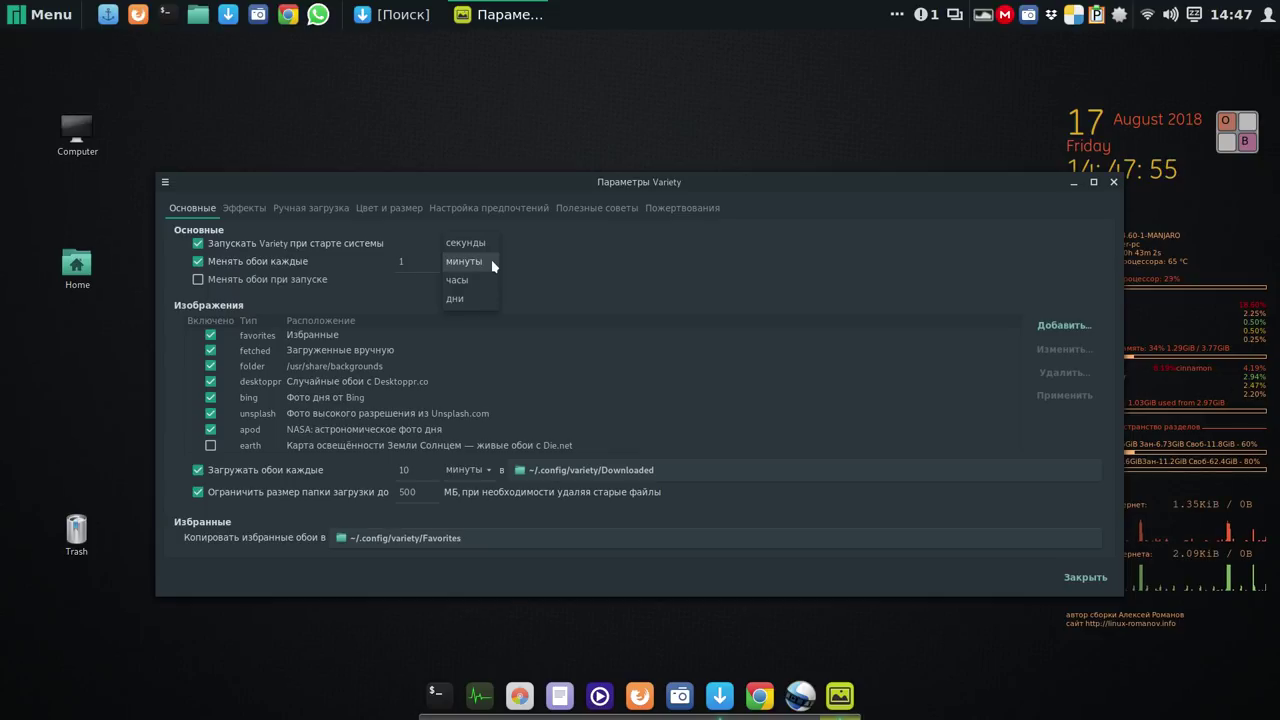
{"action": "left_click", "coordinate": [491, 259]}
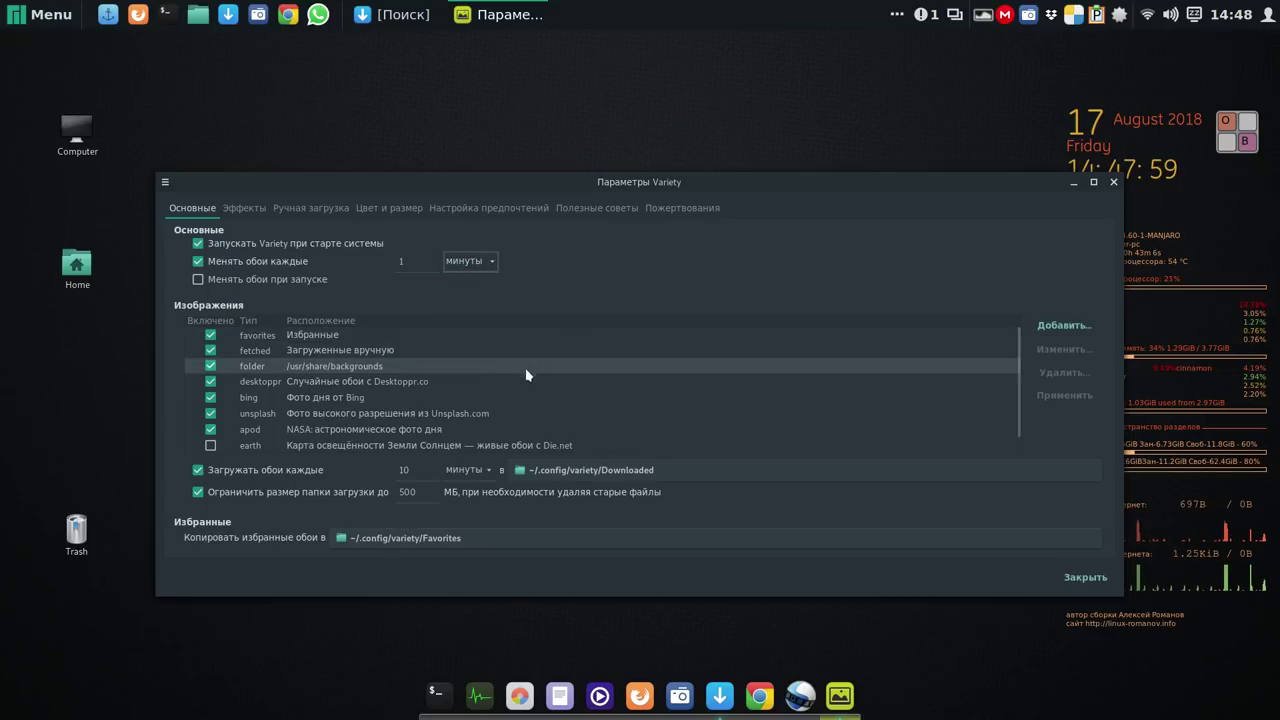
Disable the NASA astronomy photo of the day (apod) source in Variety's image sources, leaving the earth source disabled.
{"action": "scroll", "coordinate": [528, 397], "scroll_direction": "down", "scroll_amount": 1}
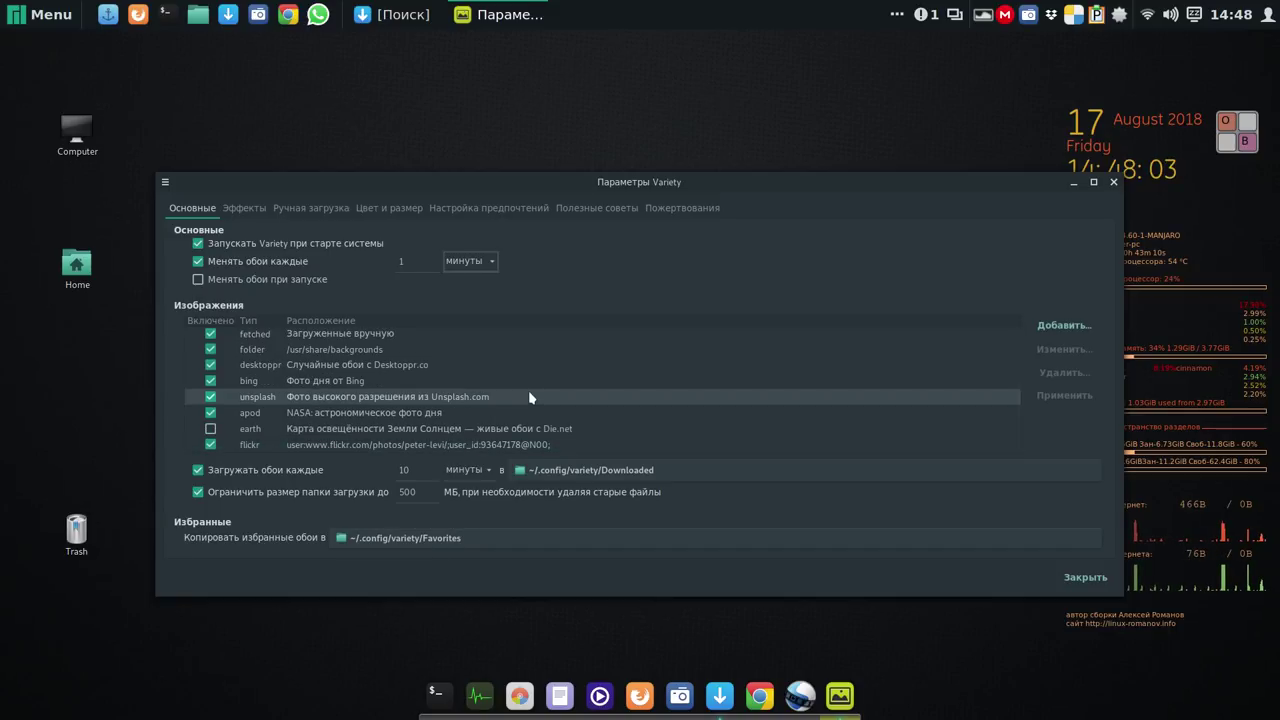
{"action": "left_click", "coordinate": [210, 414]}
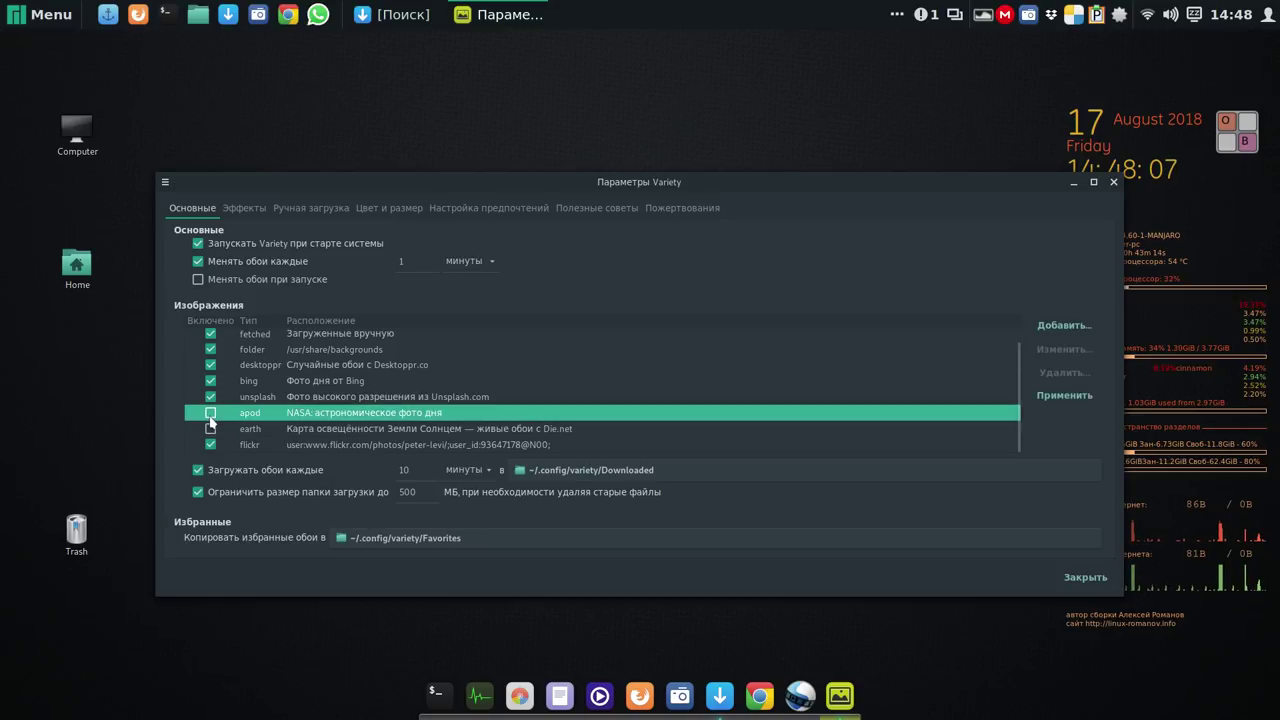
{"action": "left_click", "coordinate": [210, 428]}
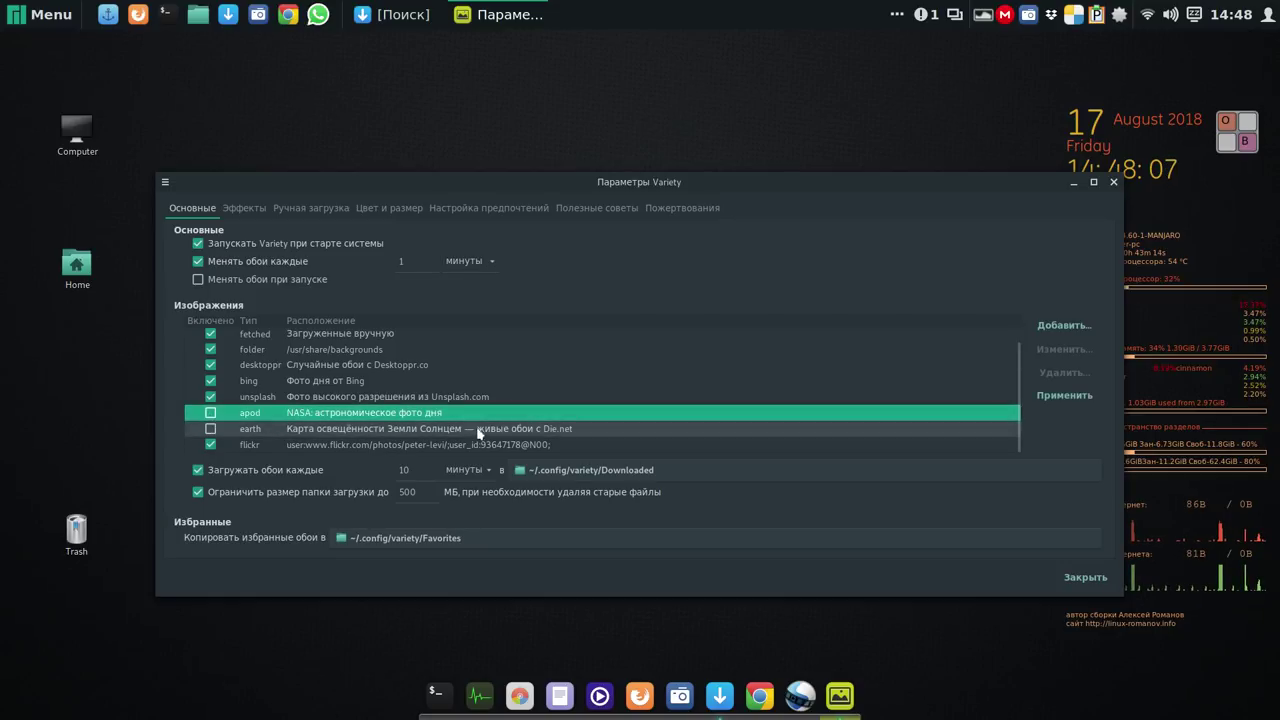
Raise Variety's download folder size limit to 5000 MB and close the preferences.
{"action": "left_click", "coordinate": [424, 496]}
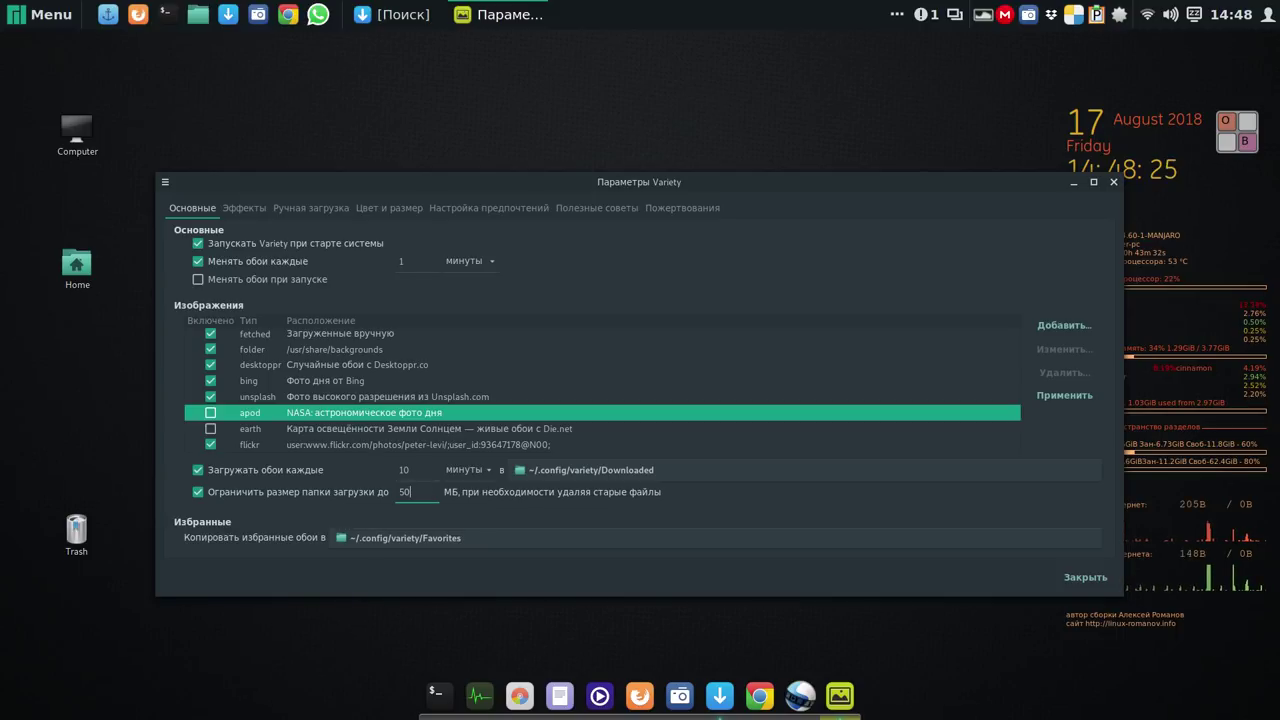
{"action": "type", "text": "0"}
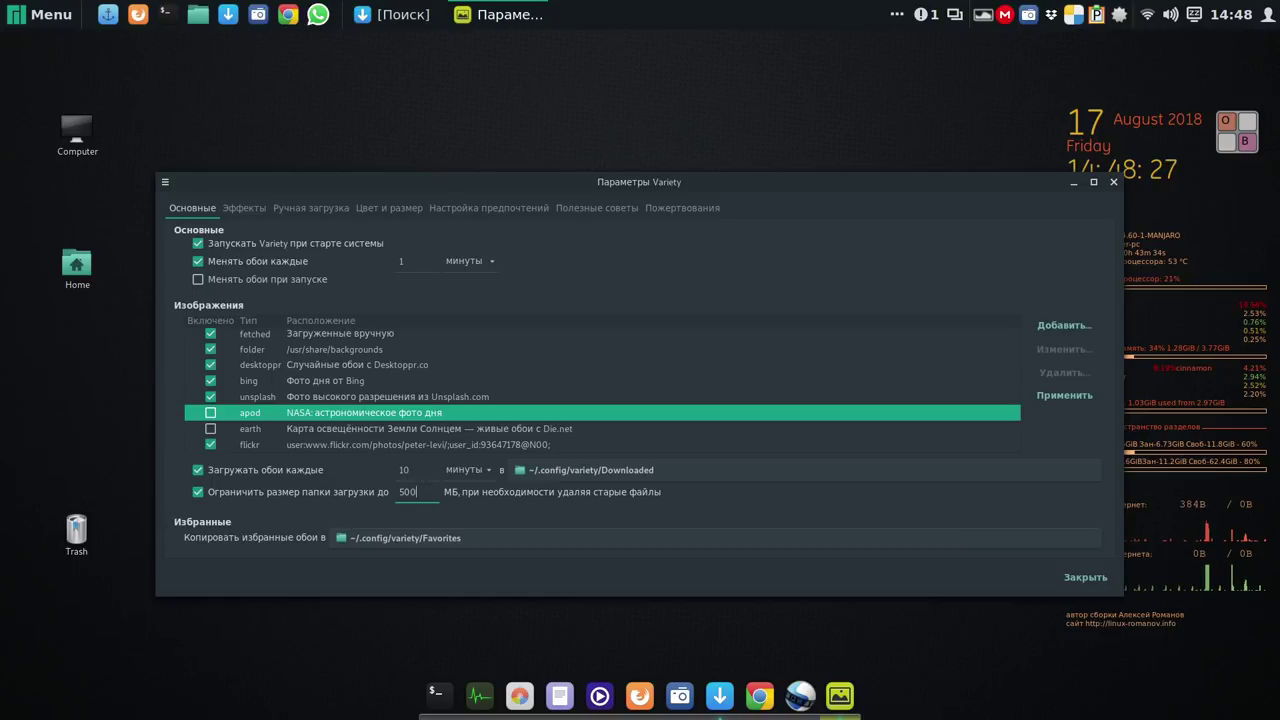
{"action": "type", "text": "0"}
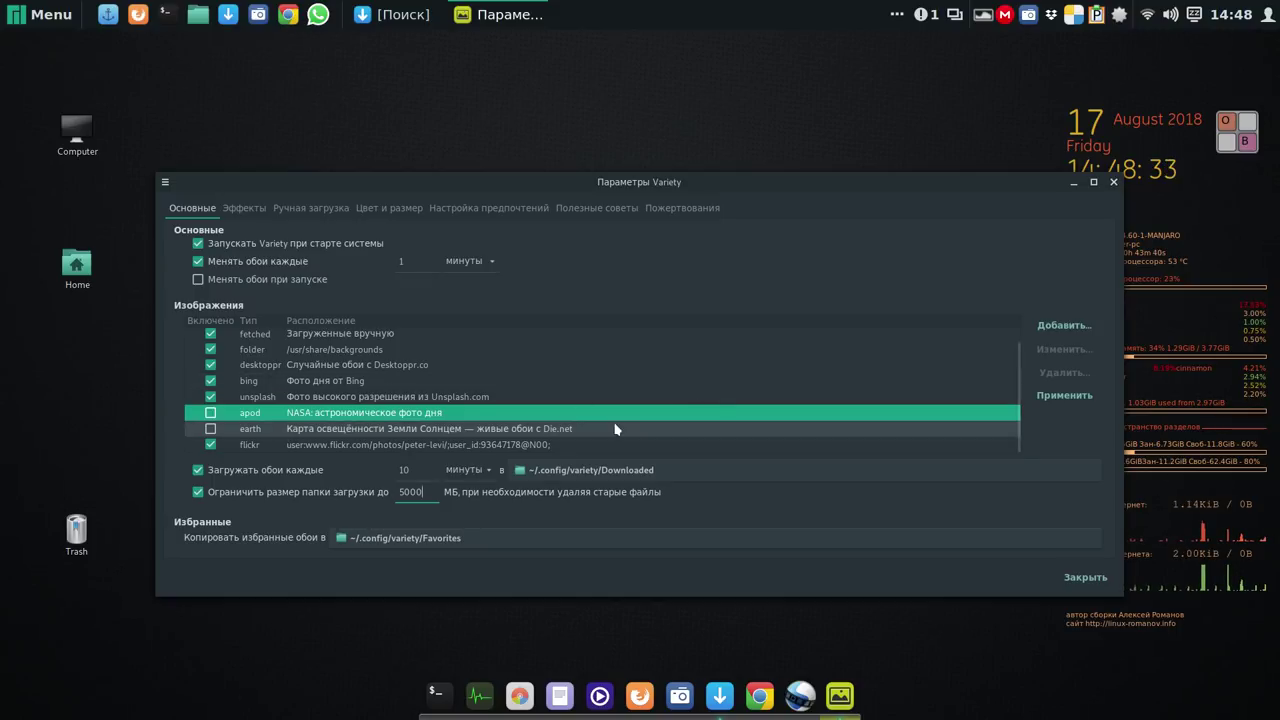
{"action": "left_click", "coordinate": [1085, 579]}
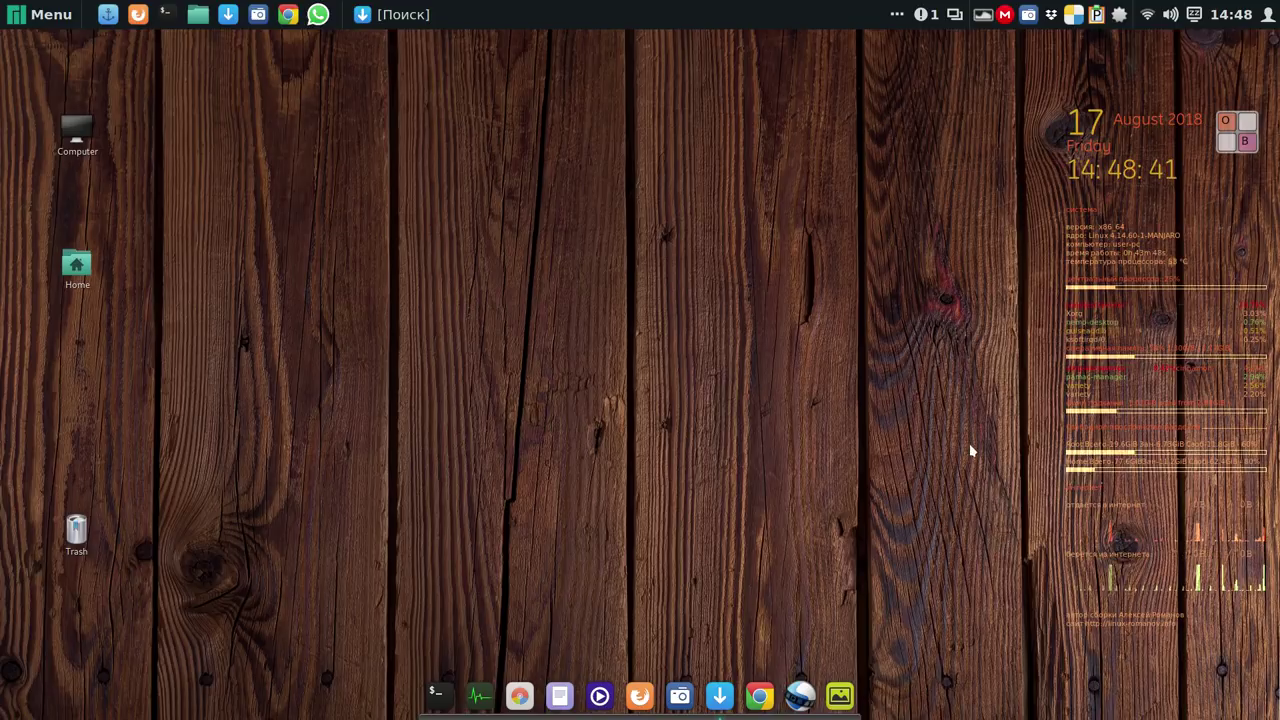
Clear the pending panel notification, and return to Workspace 1 from the workspace overview.
{"action": "left_click", "coordinate": [930, 22]}
{"action": "left_click", "coordinate": [877, 43]}
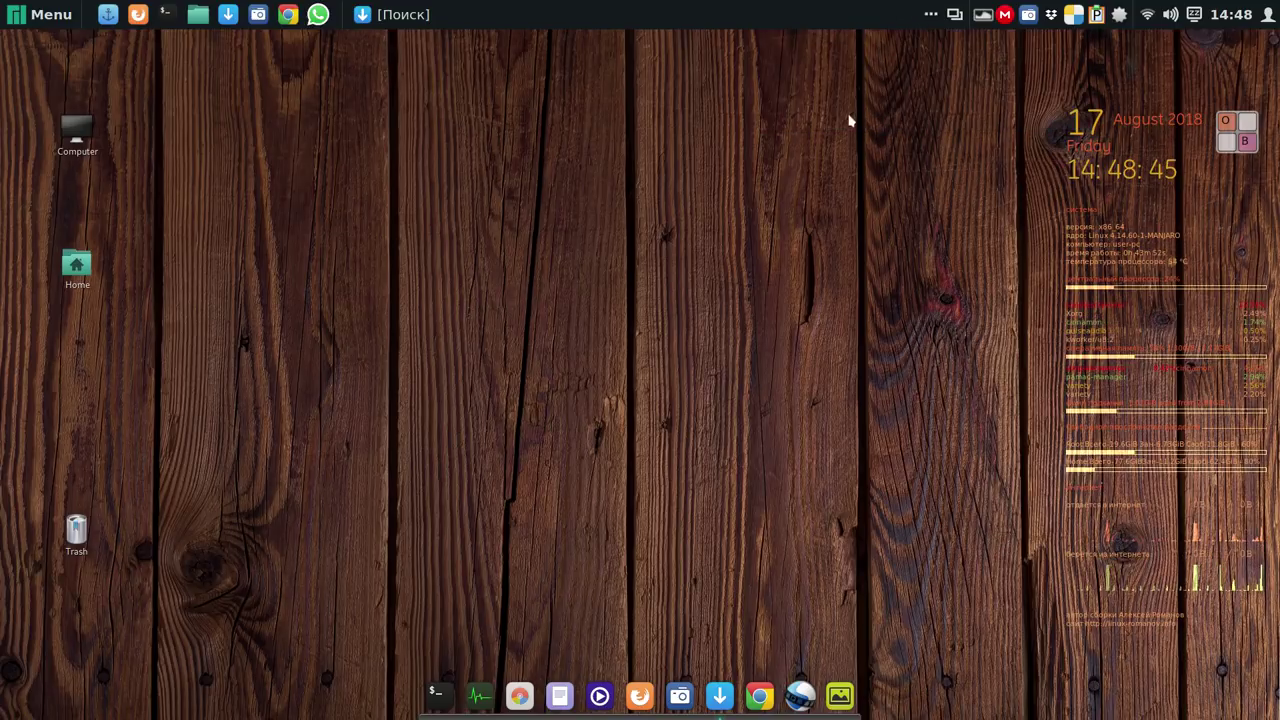
{"action": "left_click", "coordinate": [930, 22]}
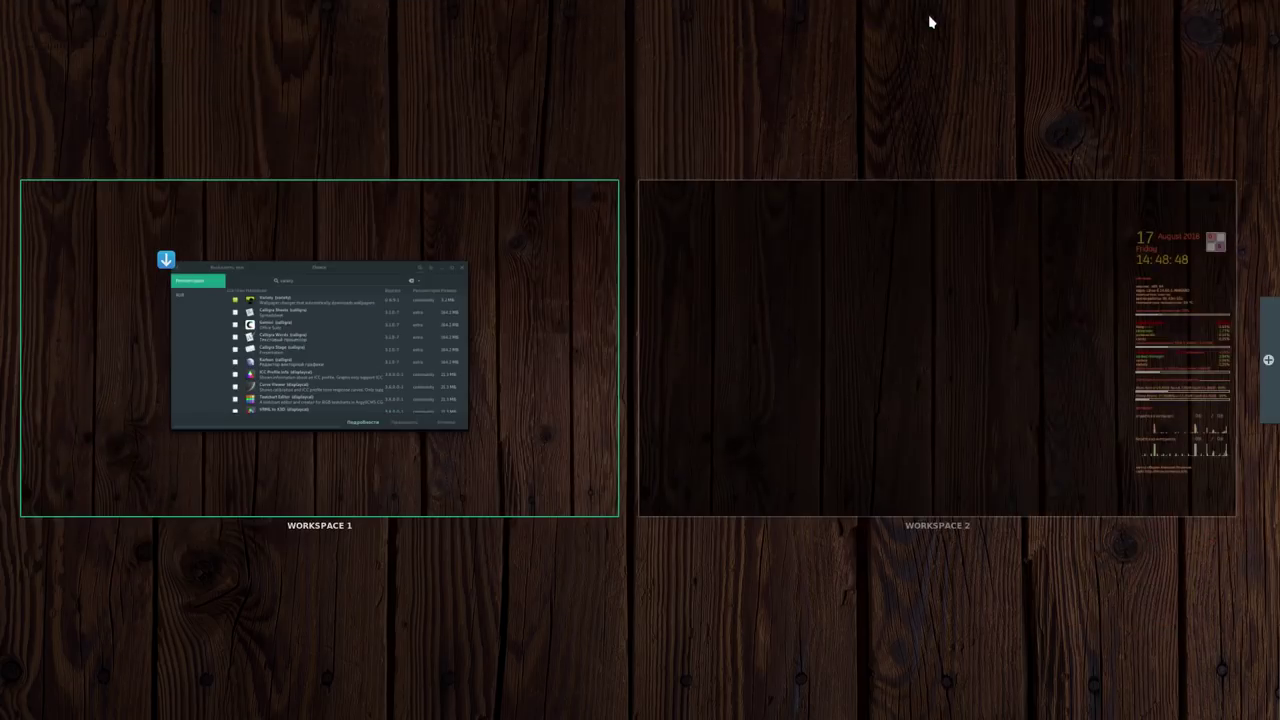
{"action": "left_click", "coordinate": [548, 278]}
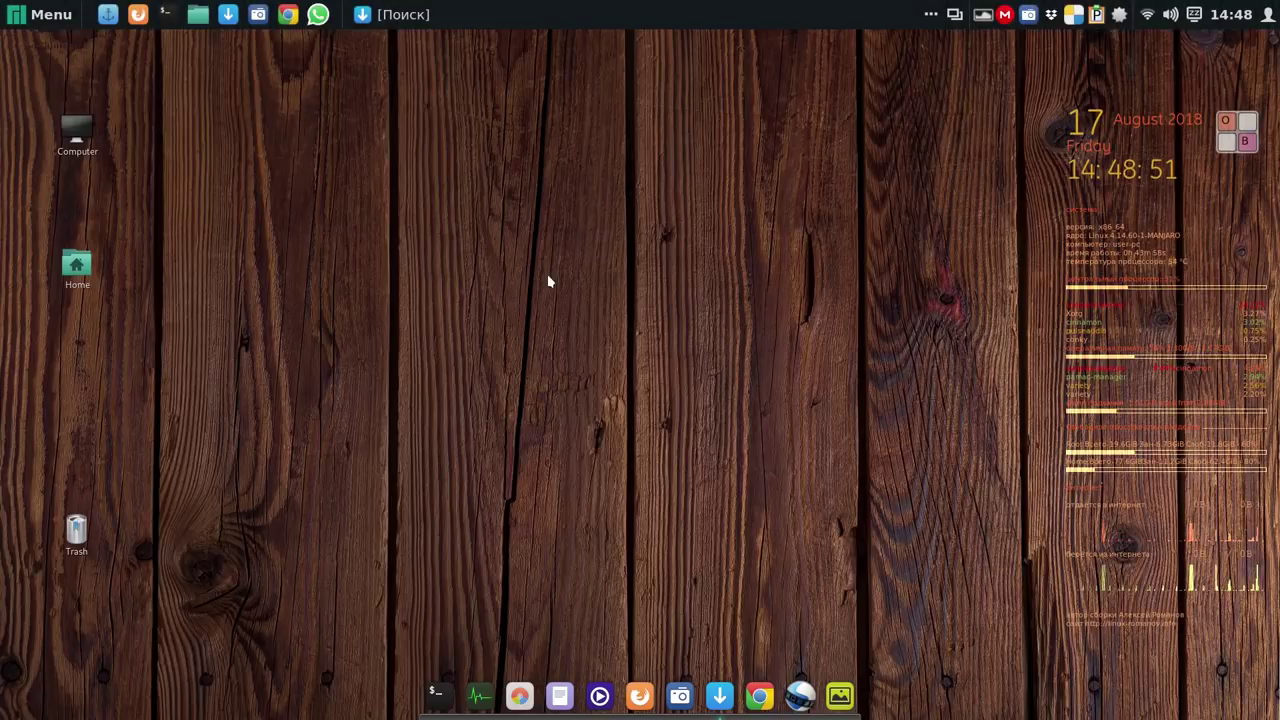
Open the Cinnamon applet settings from the panel and install the Weather applet from the downloadable applets.
{"action": "right_click", "coordinate": [736, 24]}
{"action": "left_click", "coordinate": [728, 46]}
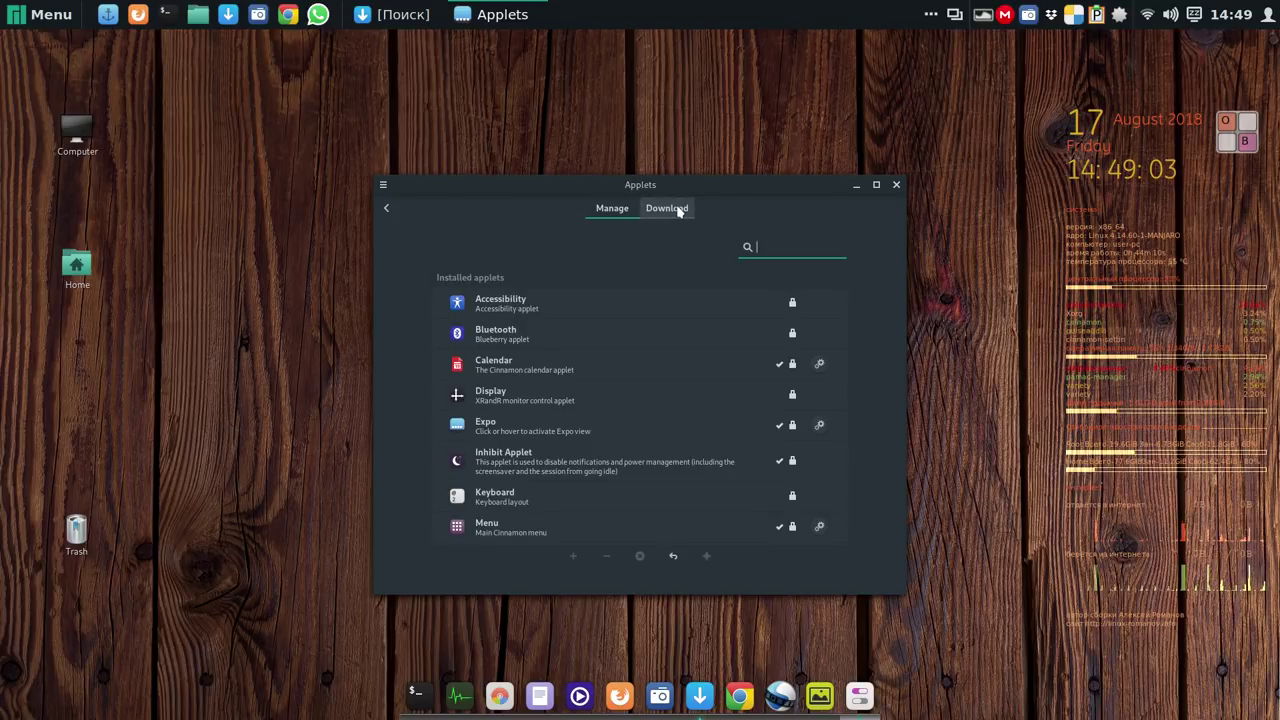
{"action": "left_click", "coordinate": [678, 210]}
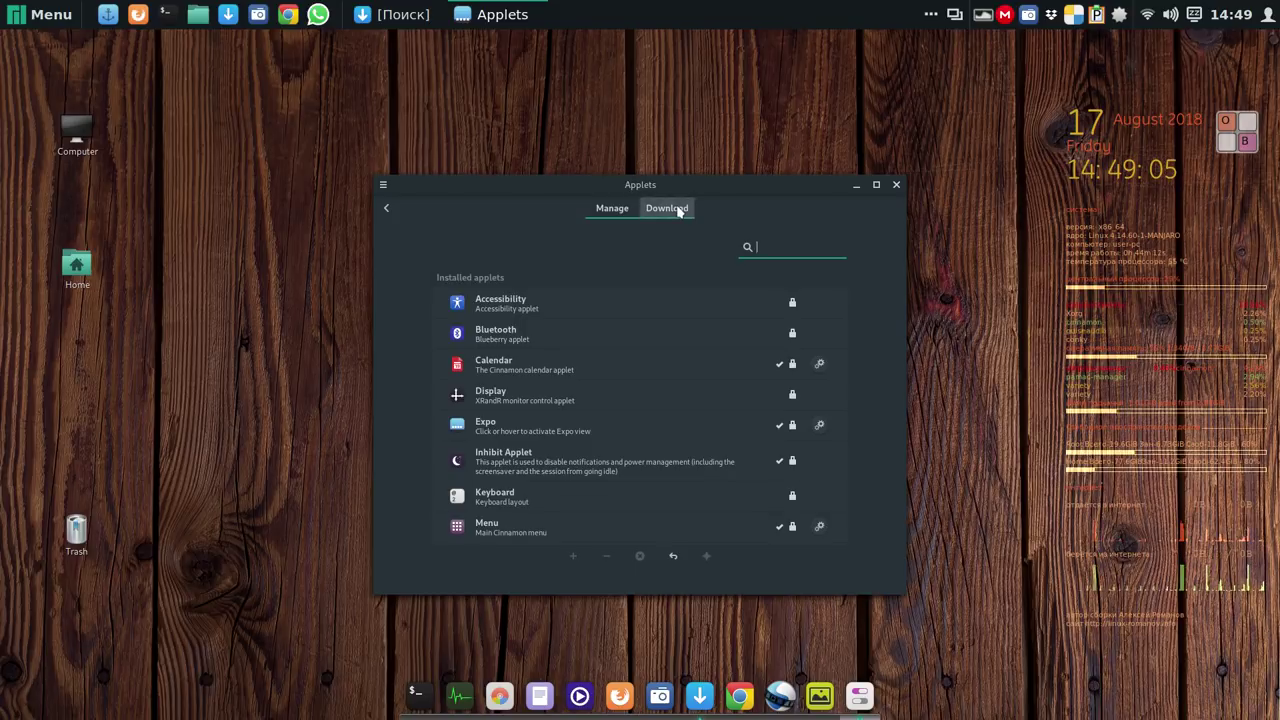
{"action": "left_click", "coordinate": [731, 469]}
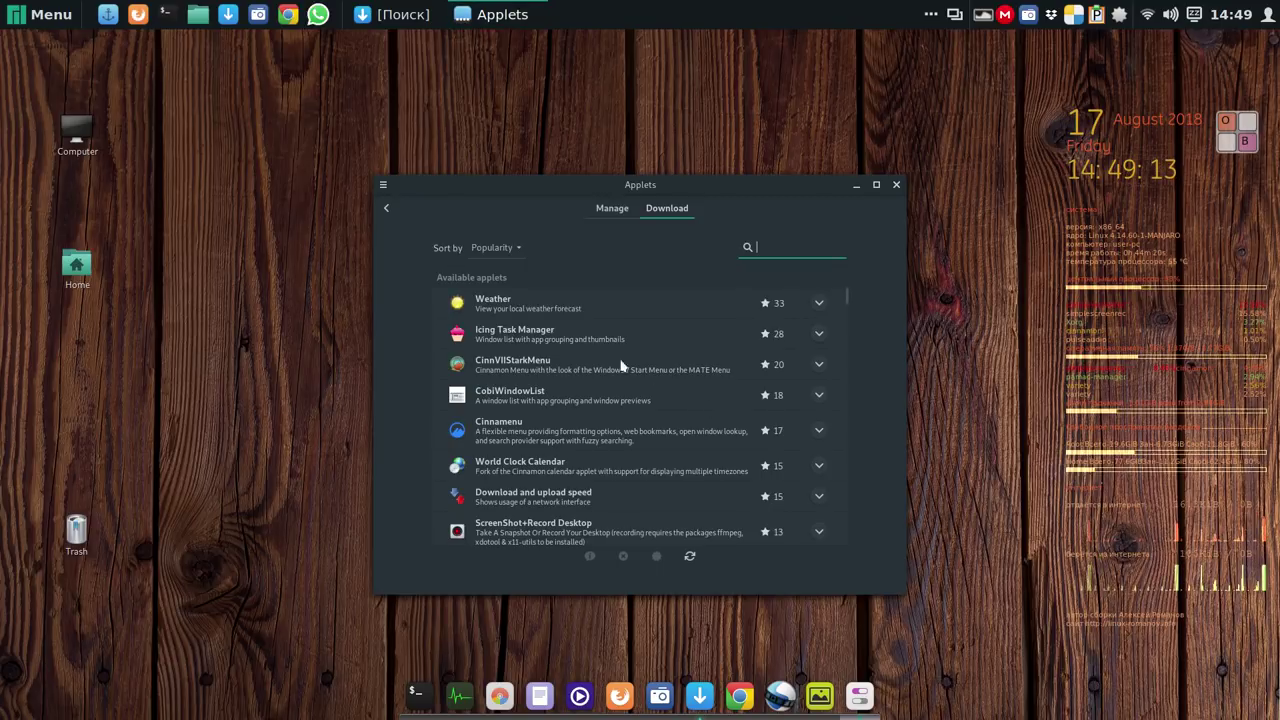
{"action": "left_click", "coordinate": [532, 308]}
{"action": "left_click", "coordinate": [819, 304]}
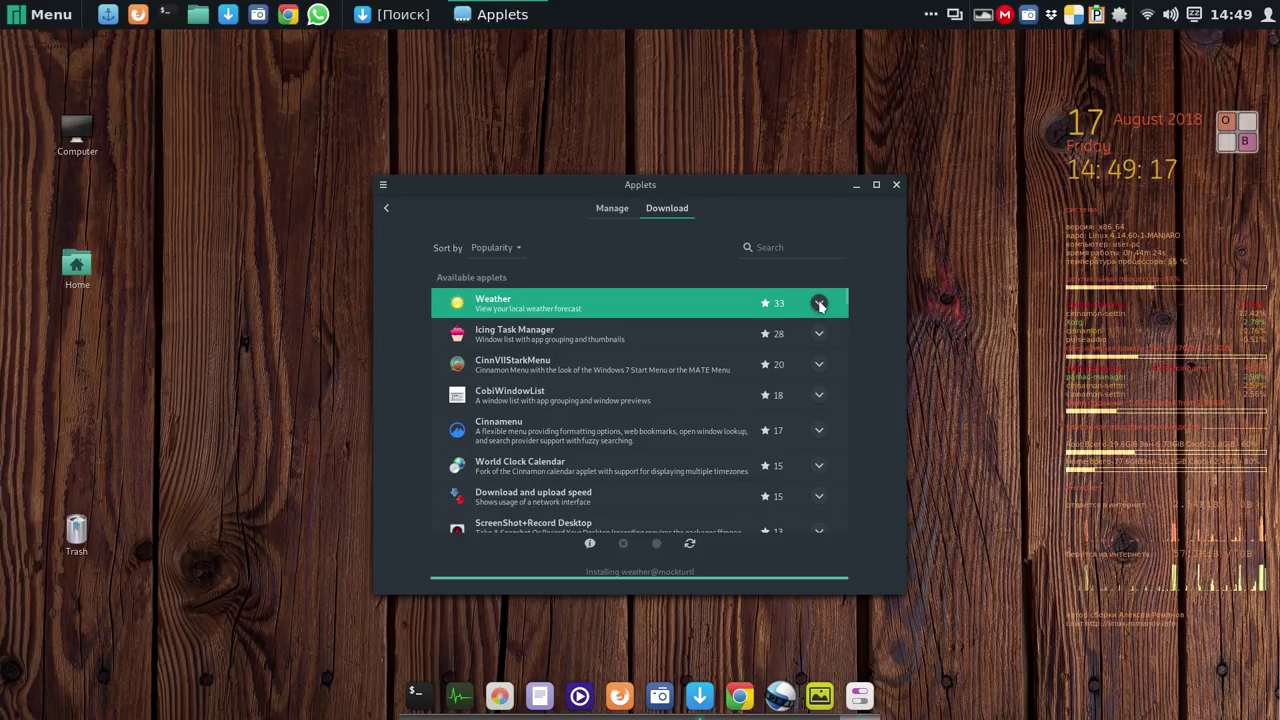
Add the installed Weather (Погода) applet to the panel and close the applet settings.
{"action": "left_click", "coordinate": [606, 213]}
{"action": "left_click", "coordinate": [547, 313]}
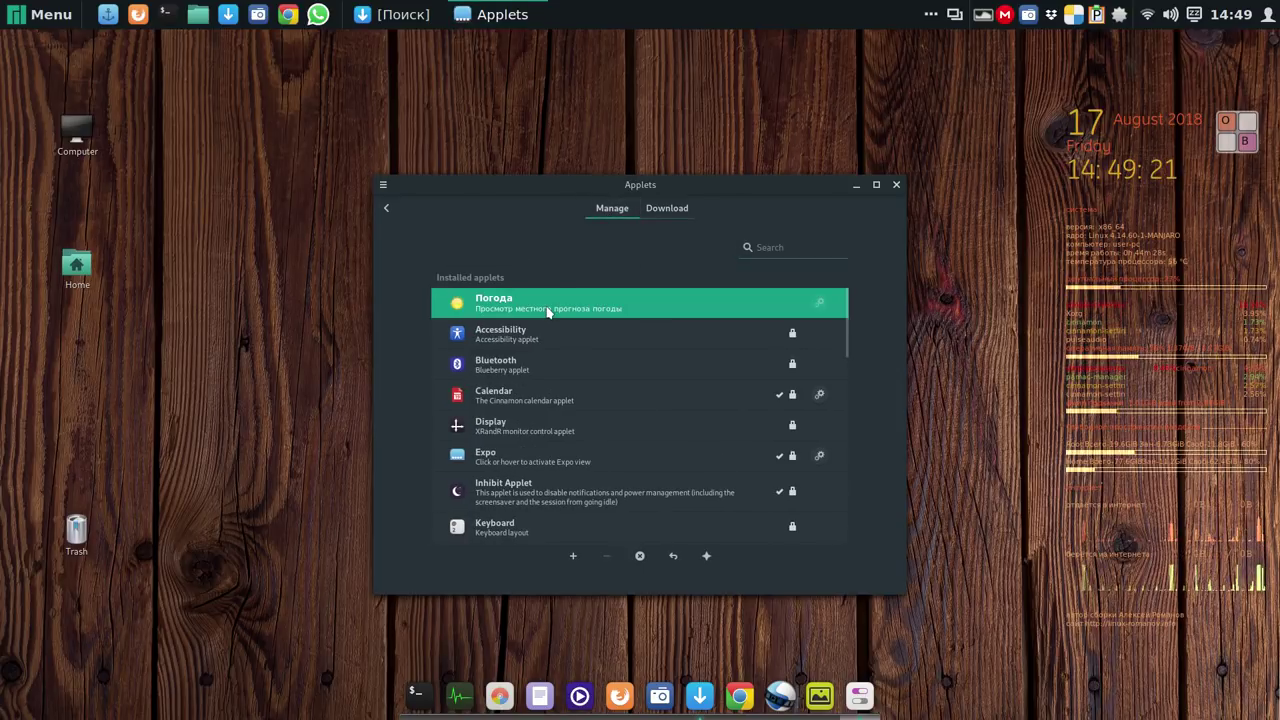
{"action": "left_click", "coordinate": [574, 558]}
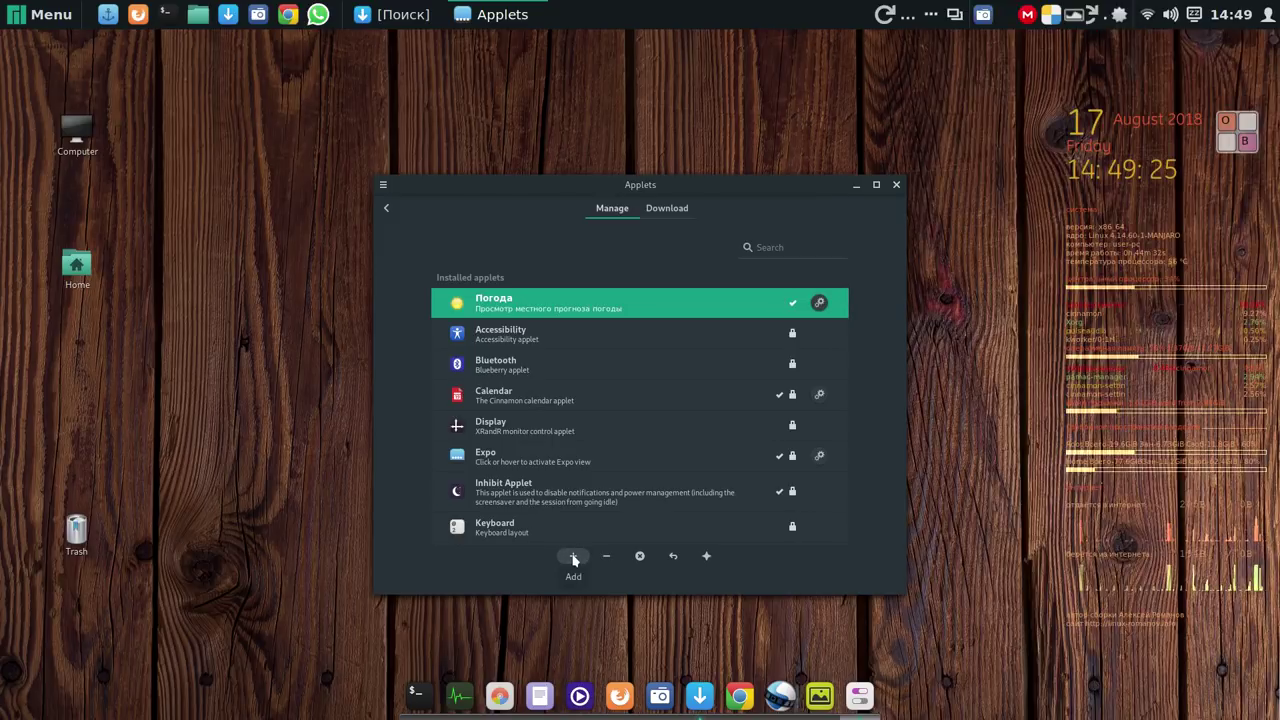
{"action": "left_click", "coordinate": [896, 187]}
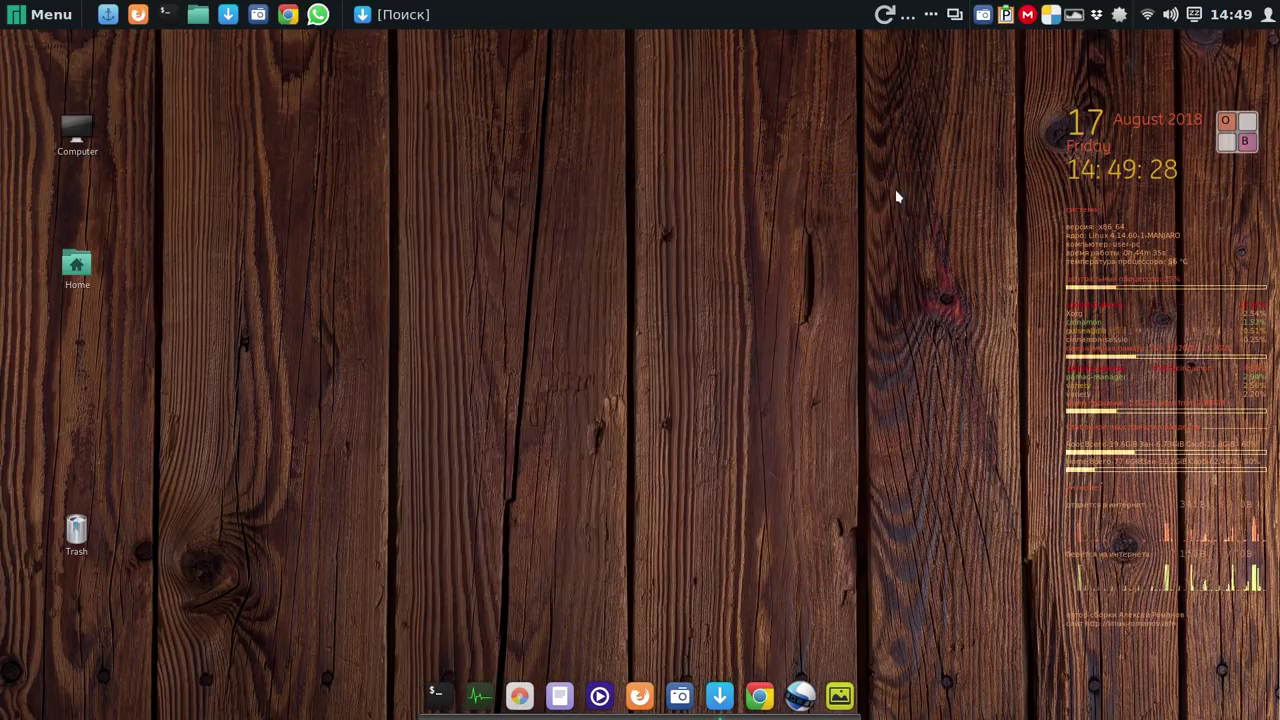
Open the Weather applet's configuration, launch its WOEID lookup site in Chrome, and restore the browser's previous pages.
{"action": "right_click", "coordinate": [904, 16]}
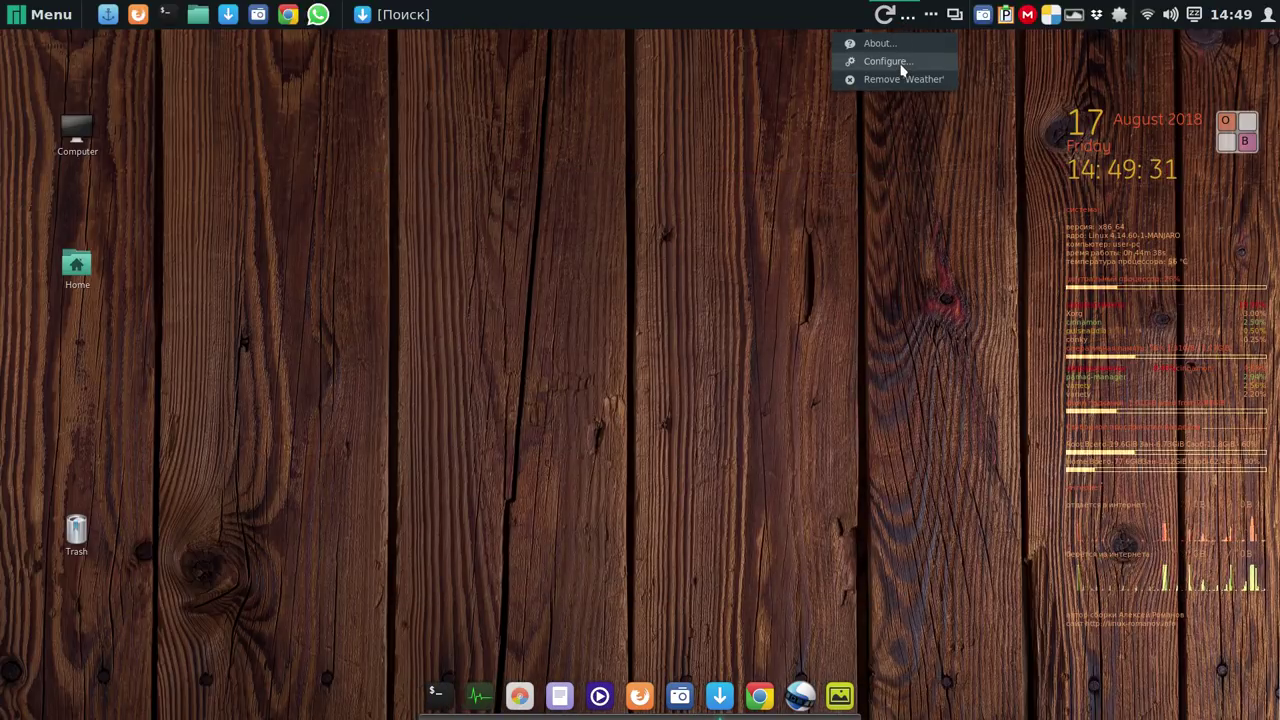
{"action": "left_click", "coordinate": [900, 62]}
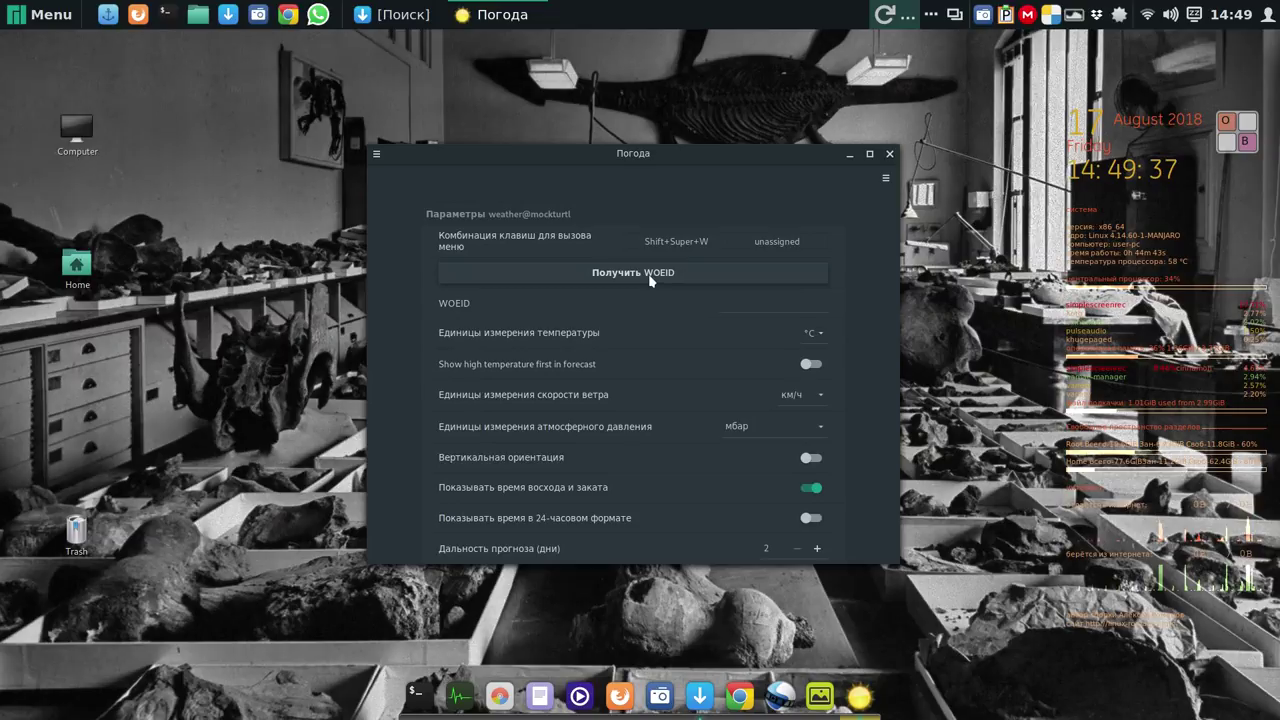
{"action": "left_click", "coordinate": [649, 279]}
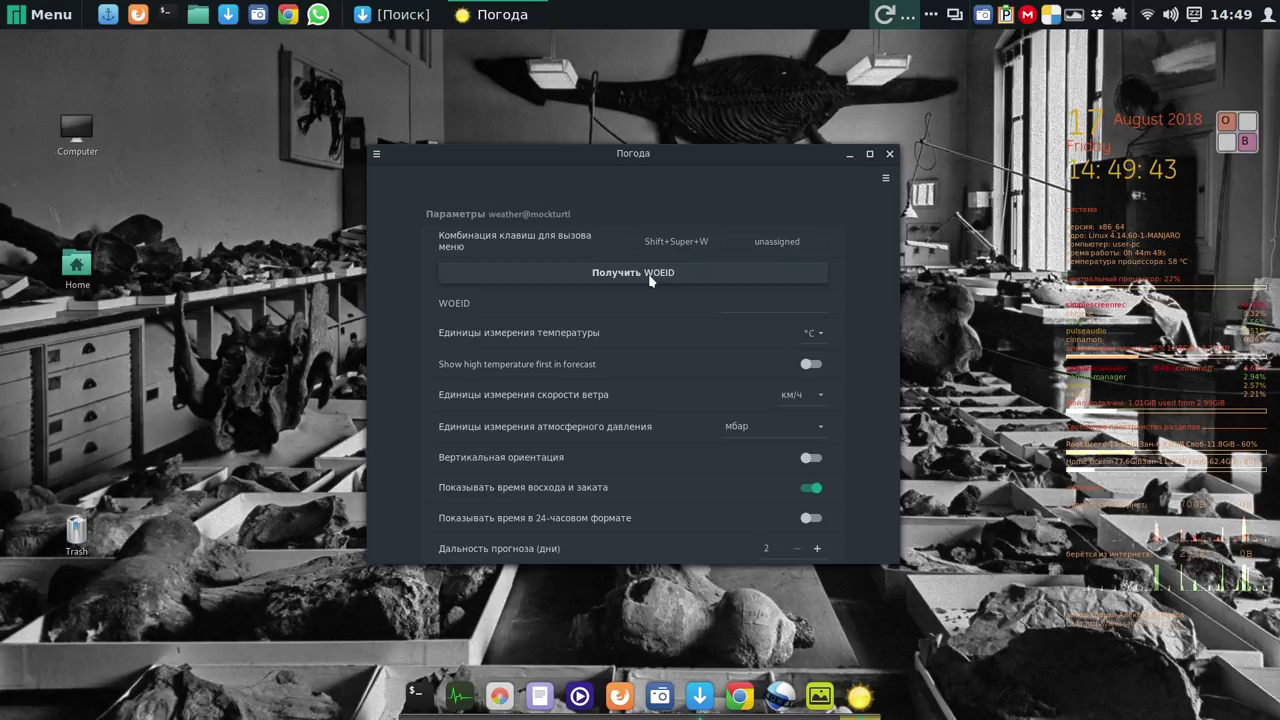
{"action": "left_click", "coordinate": [650, 245]}
{"action": "key", "text": "Escape"}
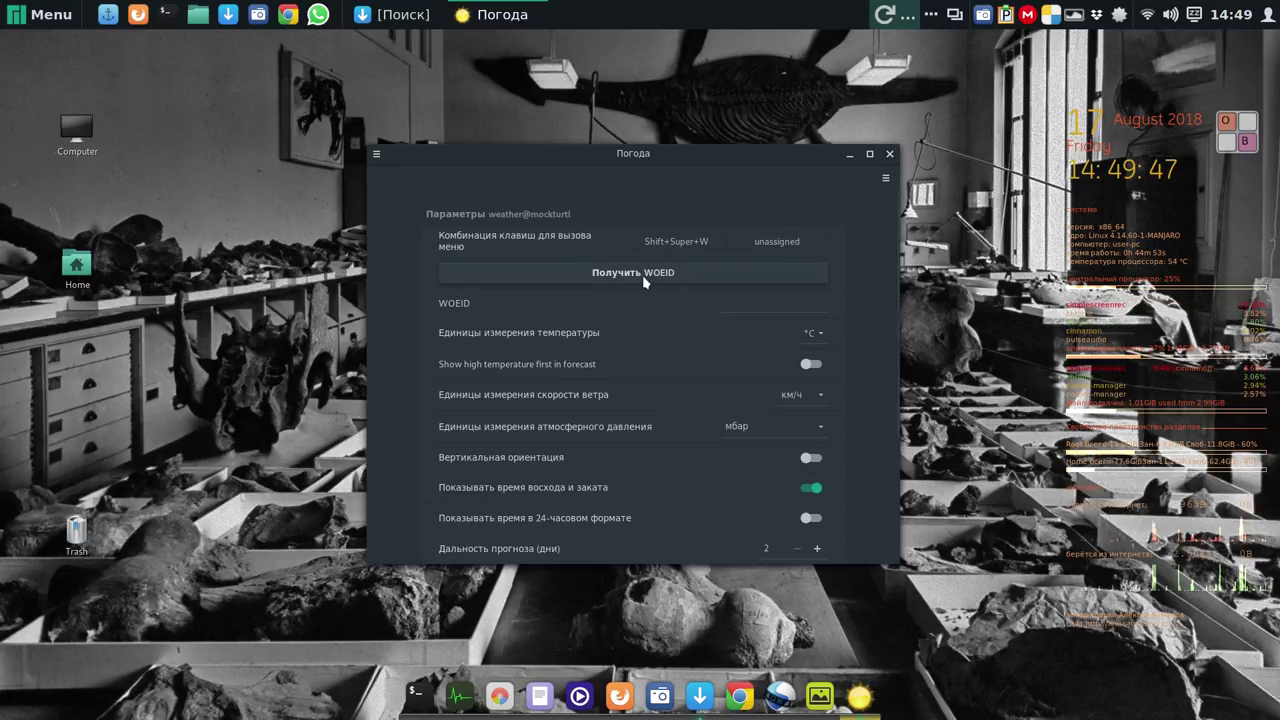
{"action": "left_click", "coordinate": [643, 275]}
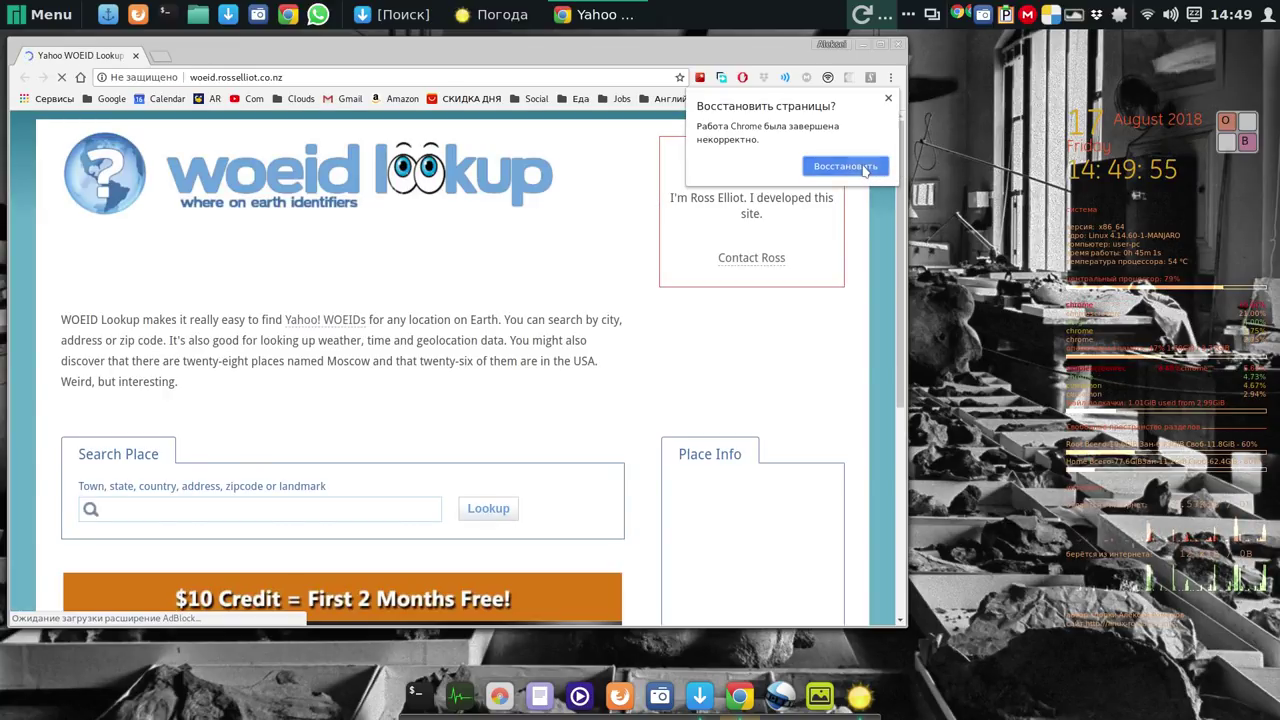
{"action": "left_click", "coordinate": [862, 167]}
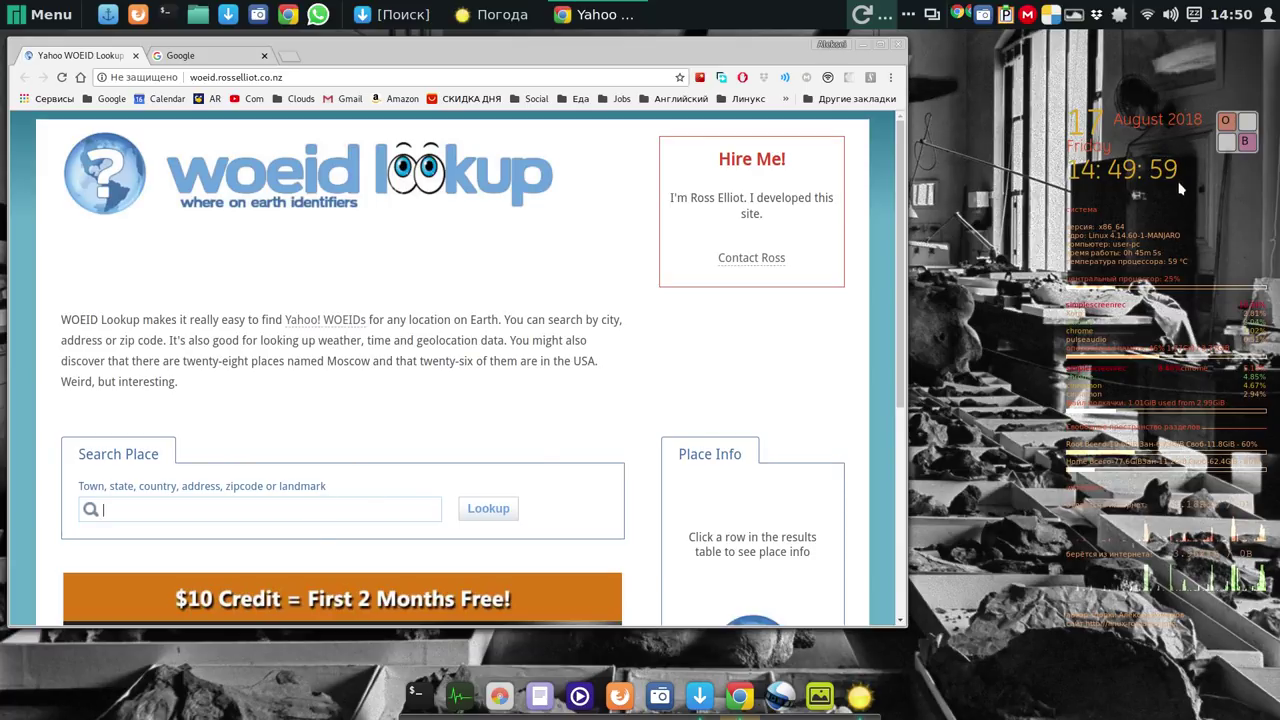
Look up liverpool in the WOEID place search using the on-screen keyboard, hiding the keyboard when finished.
{"action": "left_click", "coordinate": [1241, 138]}
{"action": "left_click", "coordinate": [1030, 316]}
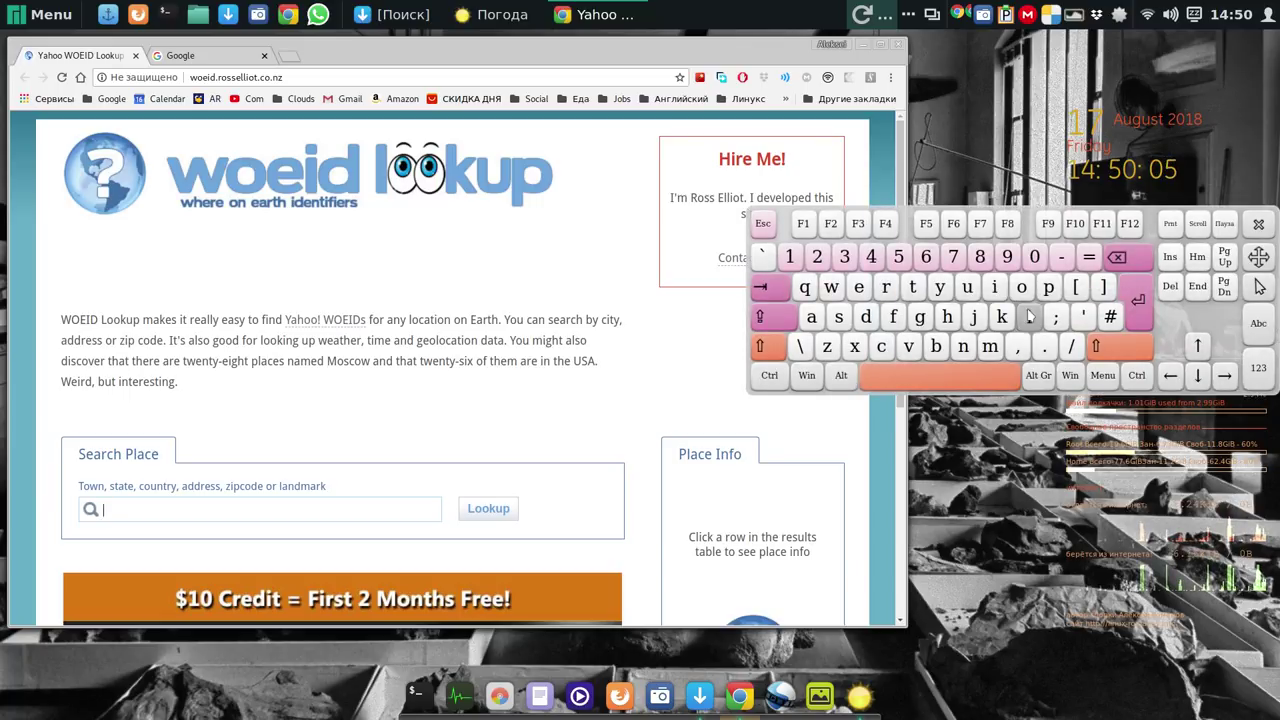
{"action": "left_click", "coordinate": [908, 346]}
{"action": "left_click", "coordinate": [859, 287]}
{"action": "left_click", "coordinate": [885, 287]}
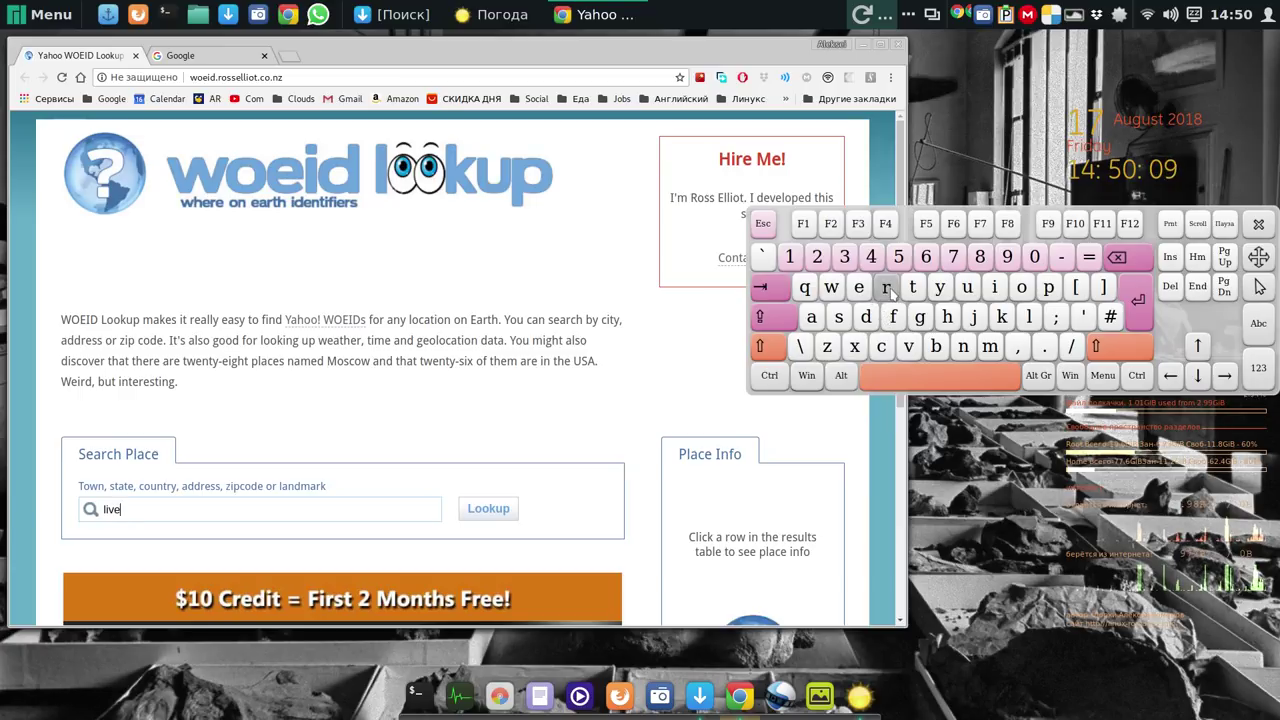
{"action": "left_click", "coordinate": [1048, 287]}
{"action": "left_click", "coordinate": [1023, 291]}
{"action": "left_click", "coordinate": [1023, 291]}
{"action": "left_click", "coordinate": [1029, 317]}
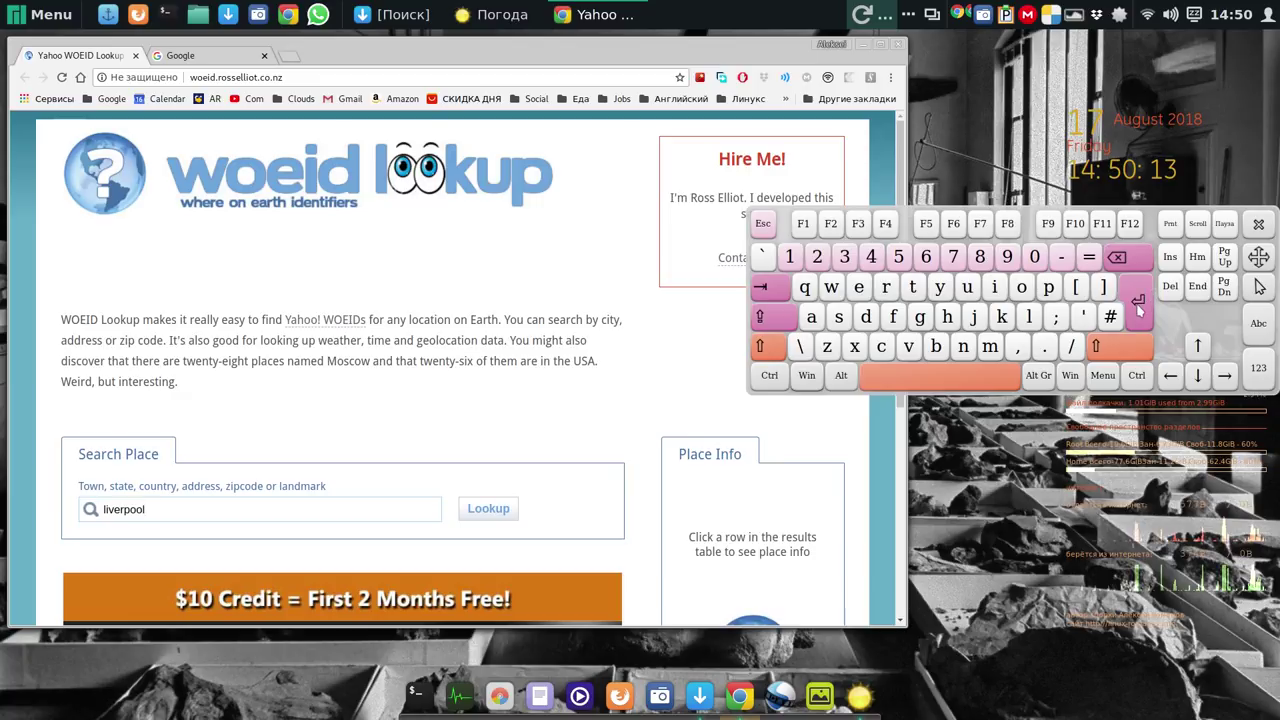
{"action": "left_click", "coordinate": [1140, 300]}
{"action": "left_click", "coordinate": [1260, 226]}
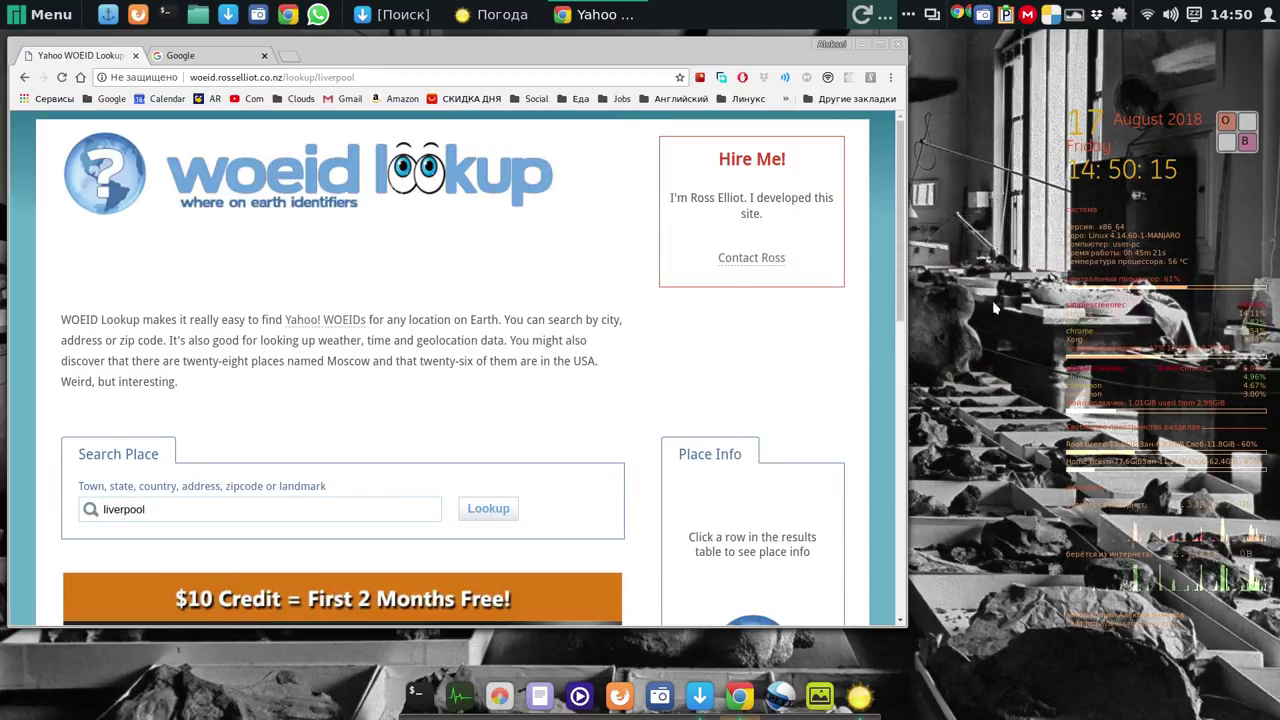
Copy the WOEID 26734 from the Merseyside, England, United Kingdom row of the Liverpool results.
{"action": "scroll", "coordinate": [616, 409], "scroll_direction": "down", "scroll_amount": 5}
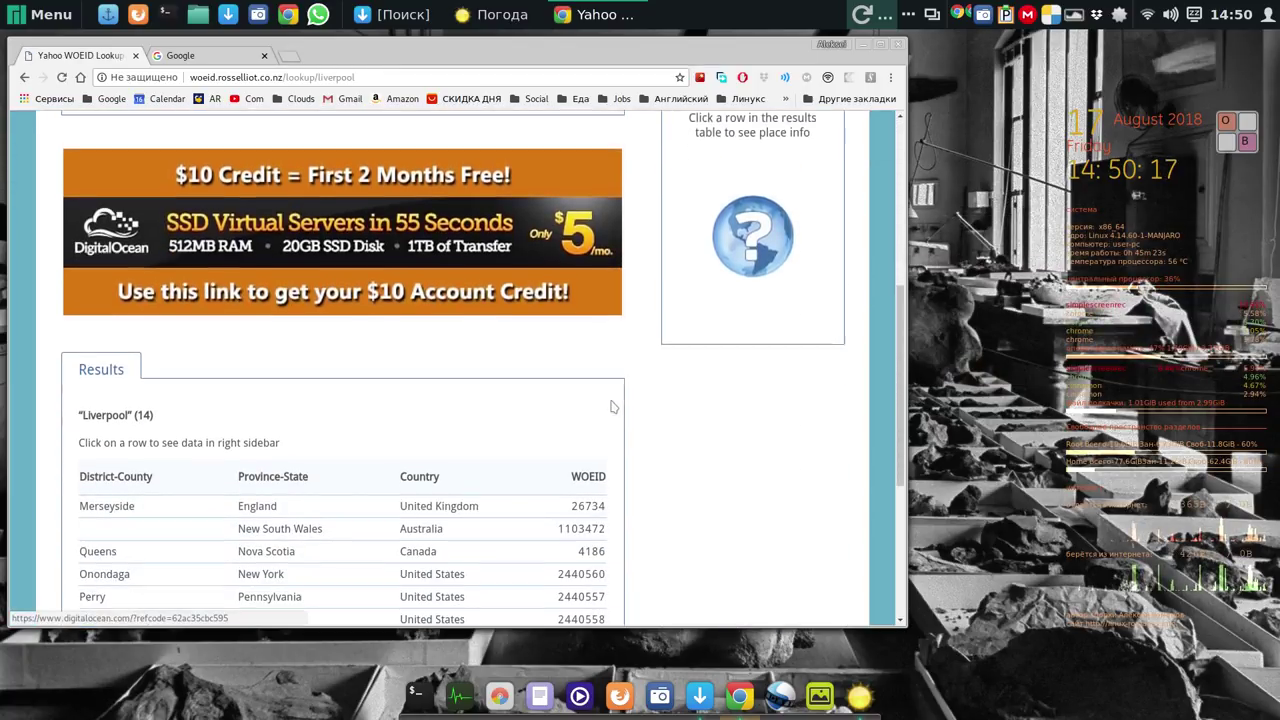
{"action": "scroll", "coordinate": [614, 407], "scroll_direction": "down", "scroll_amount": 1}
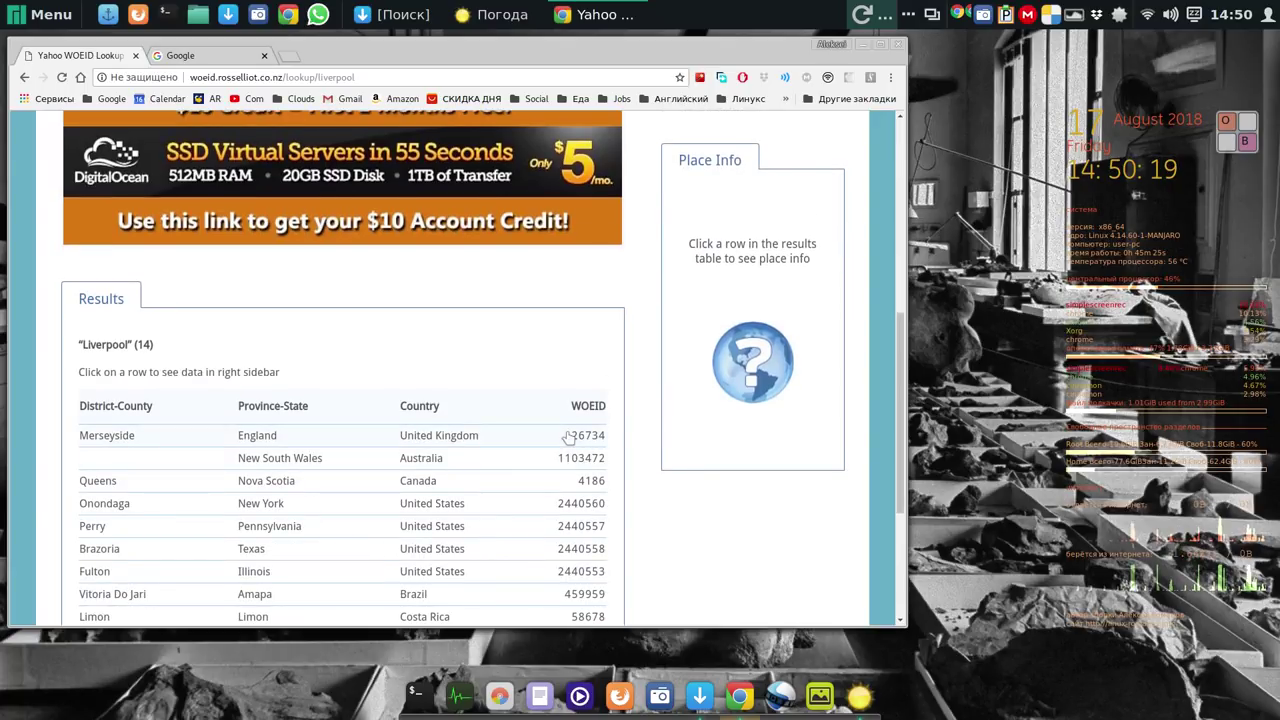
{"action": "left_click_drag", "start_coordinate": [569, 439], "coordinate": [606, 437]}
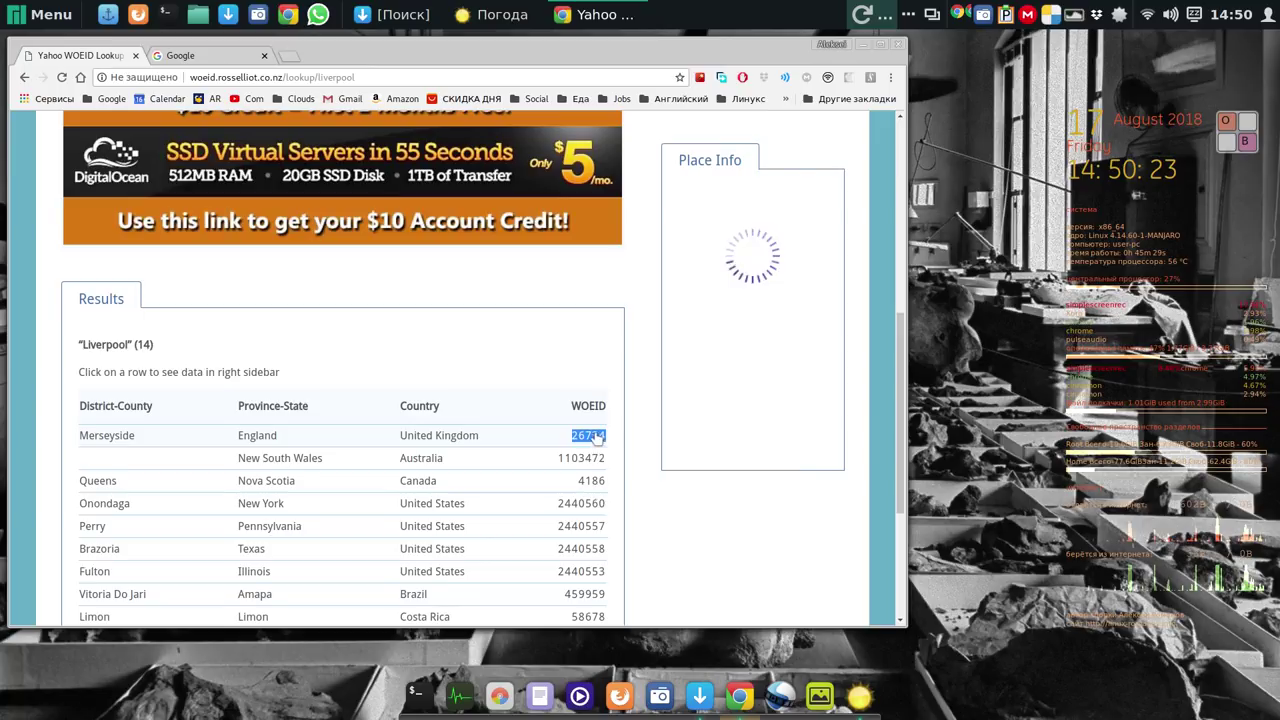
{"action": "right_click", "coordinate": [597, 438]}
{"action": "left_click", "coordinate": [659, 446]}
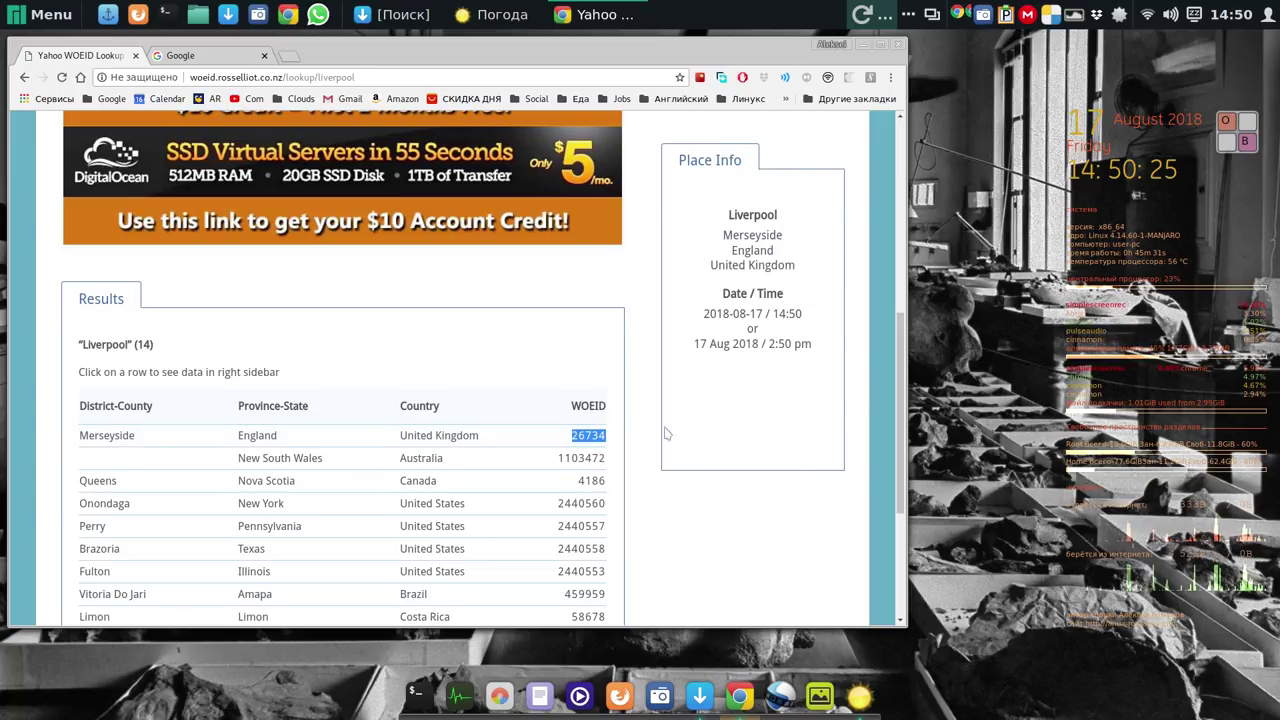
Return to the Weather applet's settings and set the WOEID to 26734.
{"action": "left_click", "coordinate": [863, 47]}
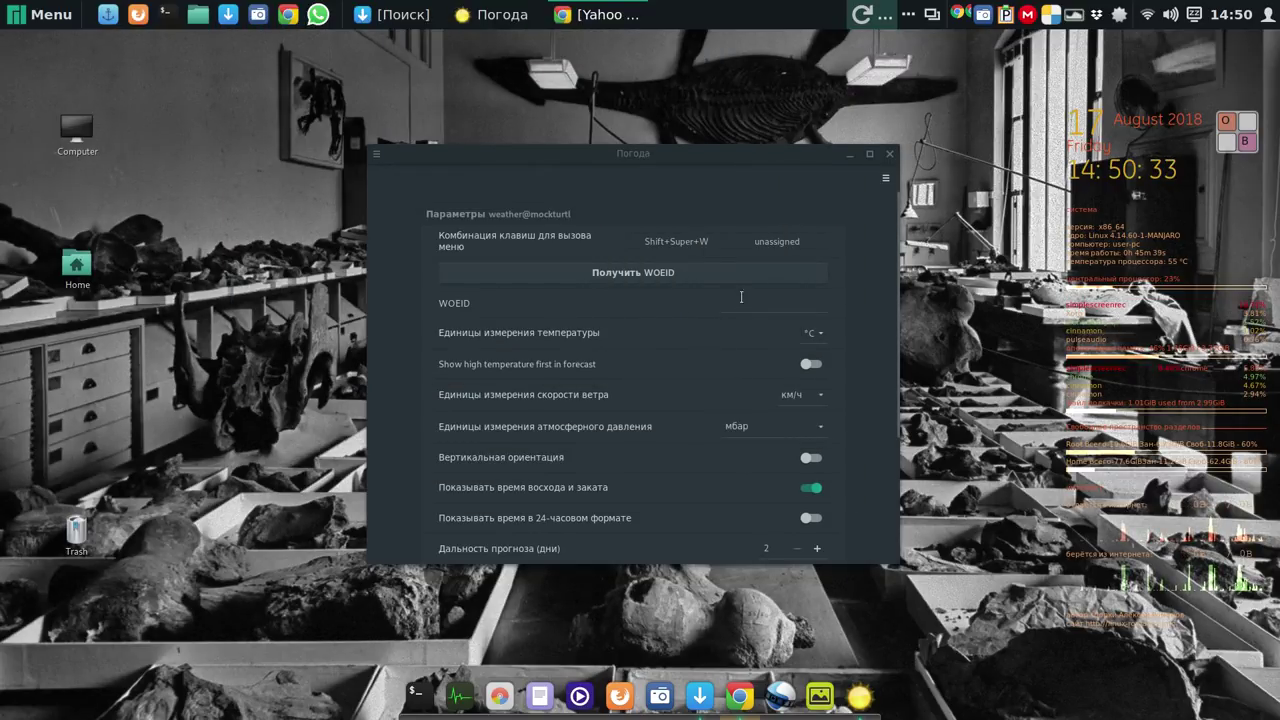
{"action": "left_click", "coordinate": [741, 301]}
{"action": "key", "text": "ctrl+v"}
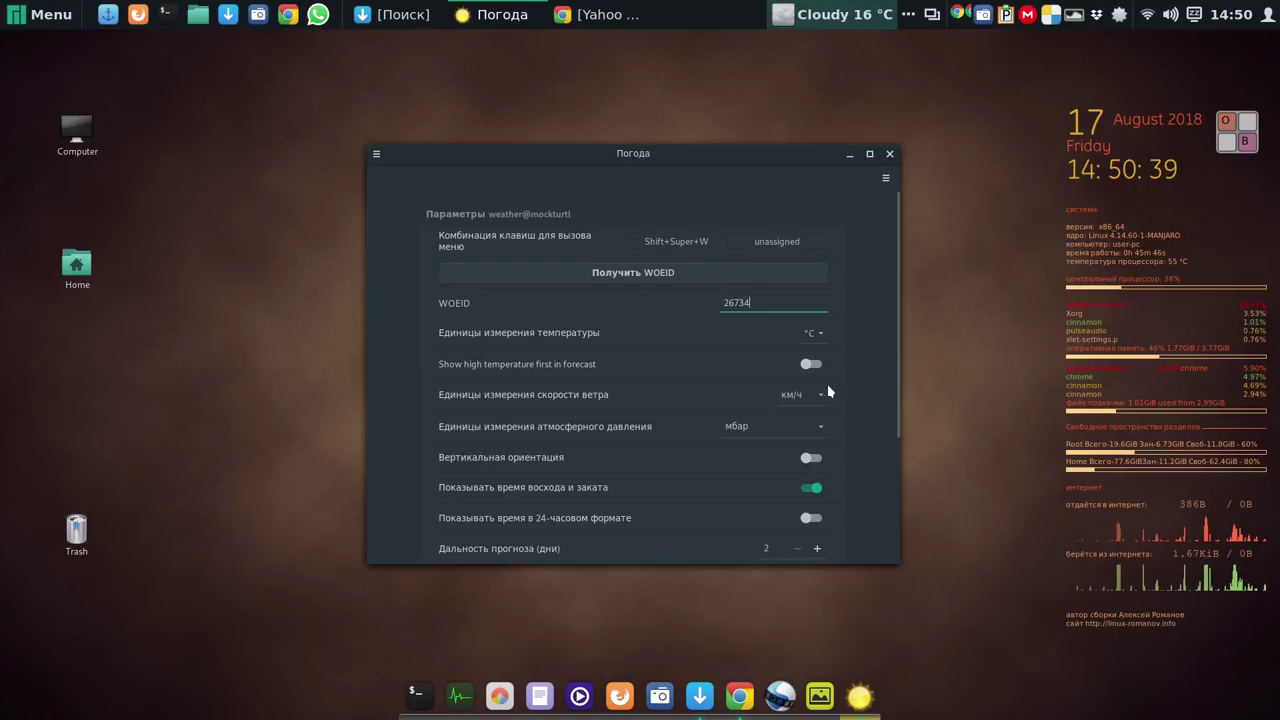
Set the Weather applet's atmospheric pressure unit to мм рт. ст. and the forecast range to 5 days.
{"action": "left_click", "coordinate": [826, 429]}
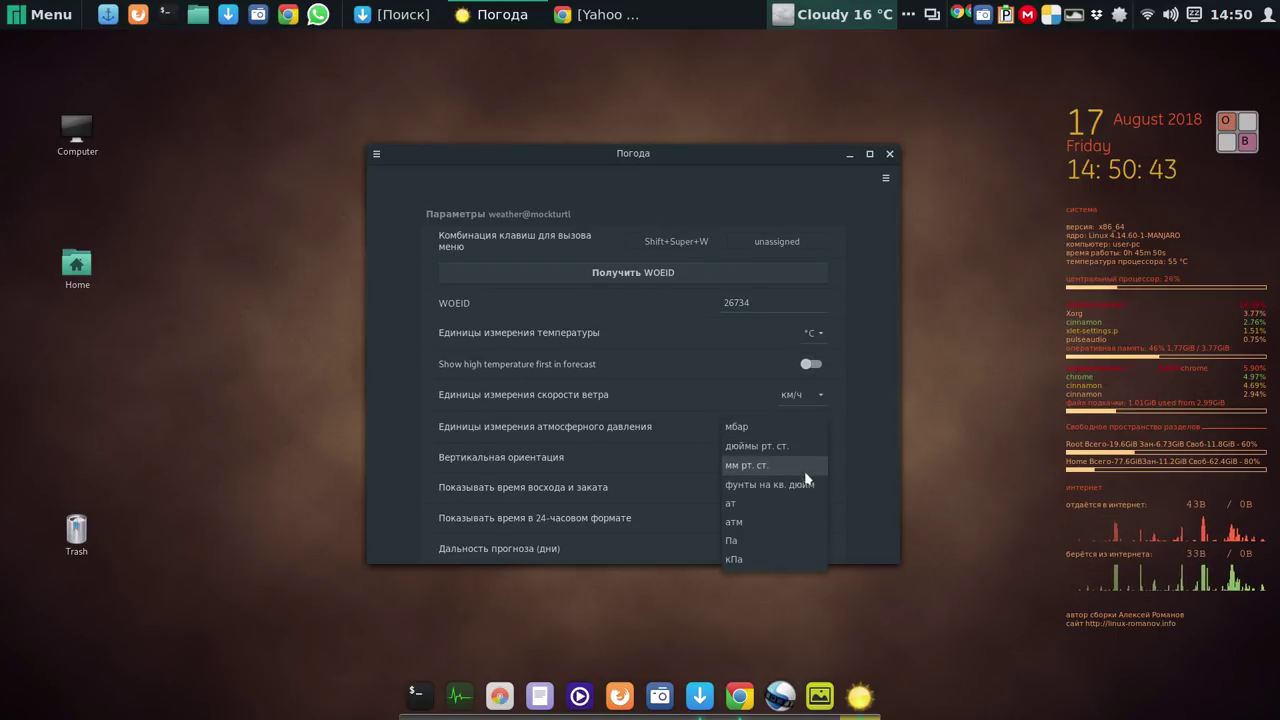
{"action": "left_click", "coordinate": [804, 466]}
{"action": "scroll", "coordinate": [815, 478], "scroll_direction": "down", "scroll_amount": 3}
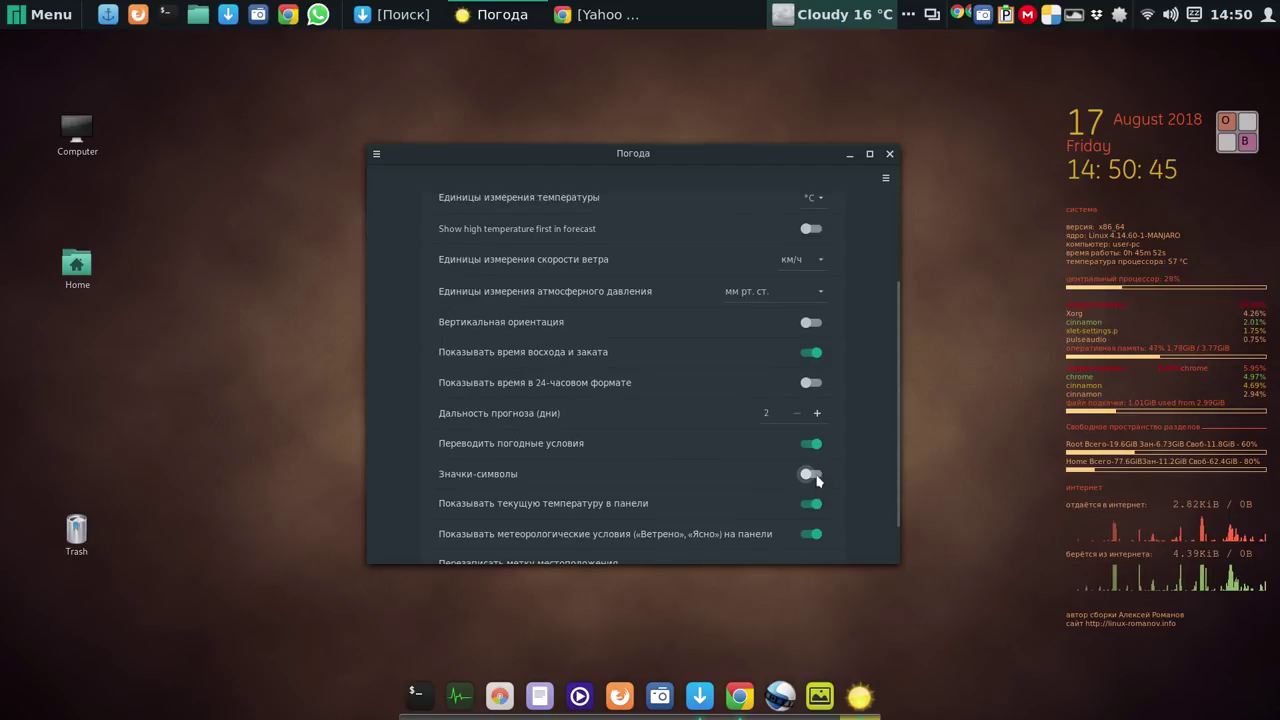
{"action": "left_click", "coordinate": [817, 413]}
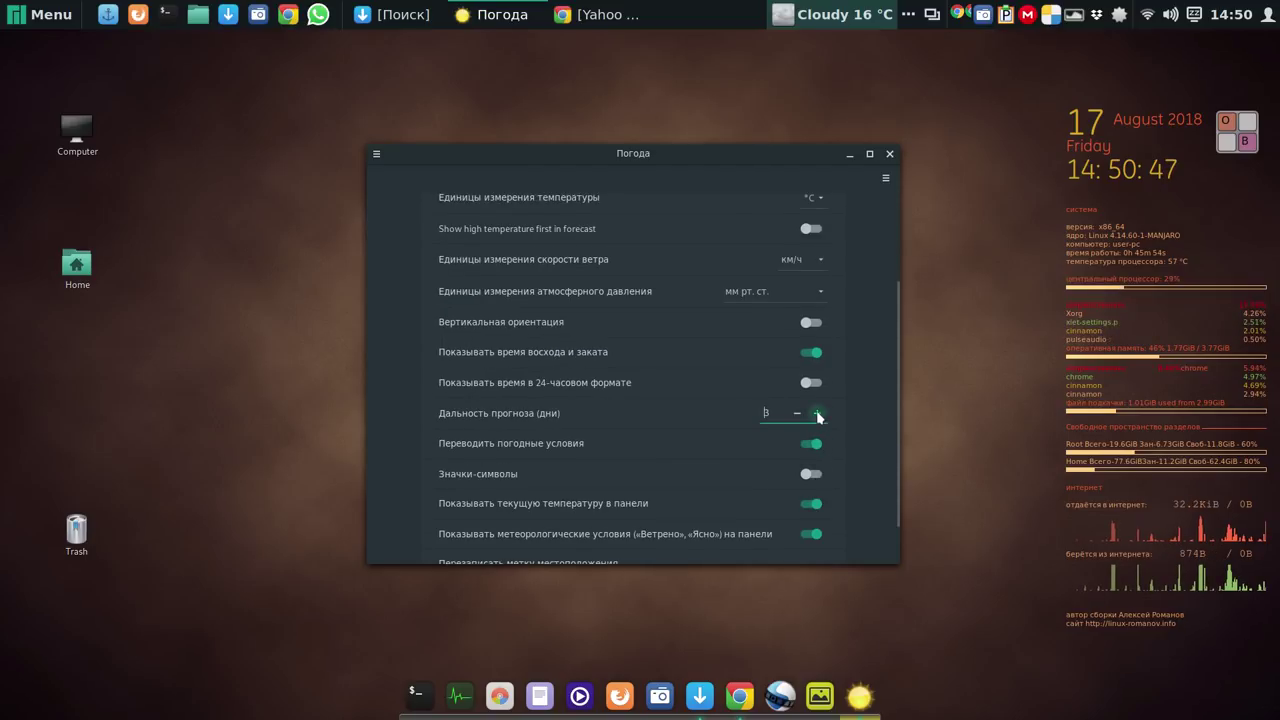
{"action": "left_click", "coordinate": [817, 413]}
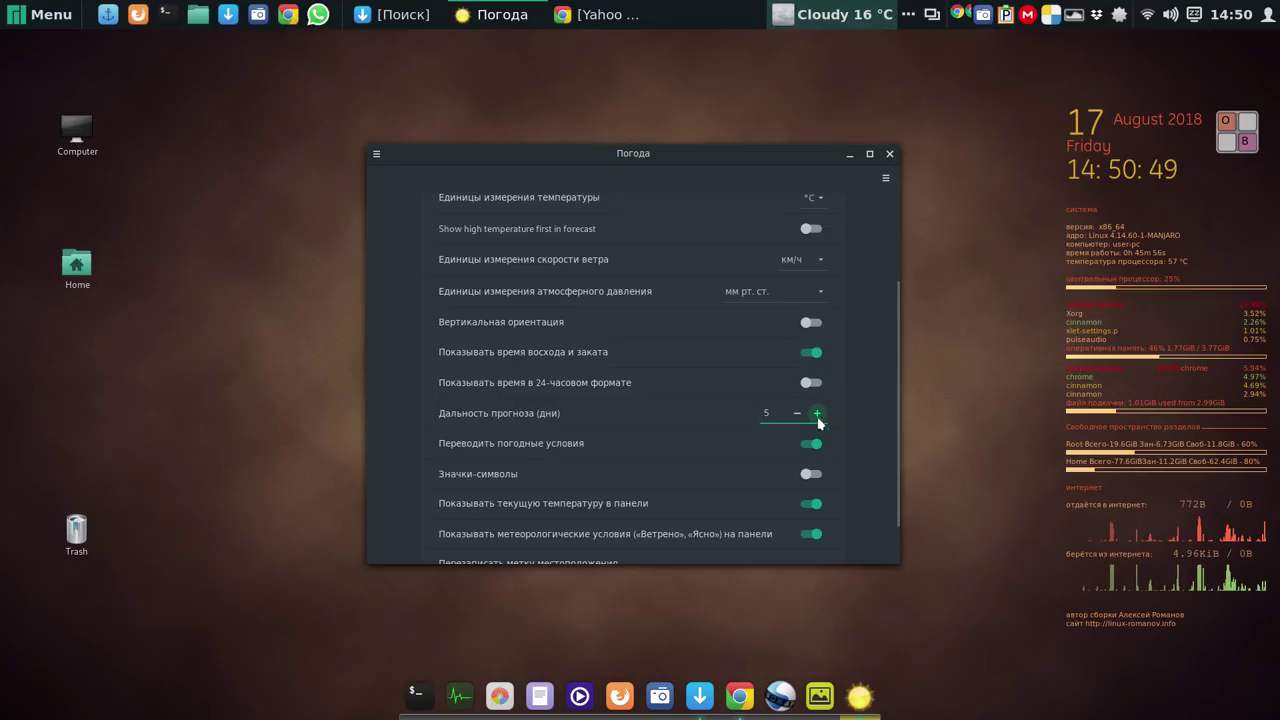
Turn off showing weather conditions on the panel, close the applet settings, and view the forecast from the panel applet.
{"action": "left_click", "coordinate": [813, 536]}
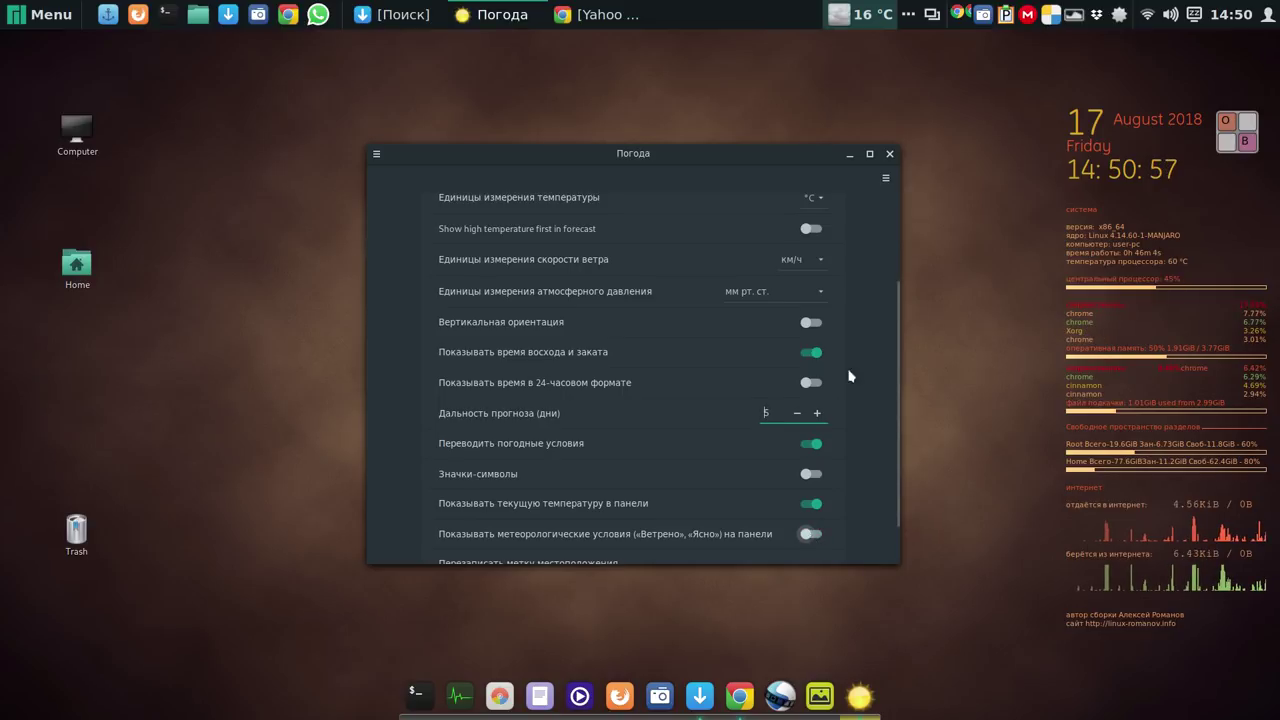
{"action": "left_click", "coordinate": [890, 155]}
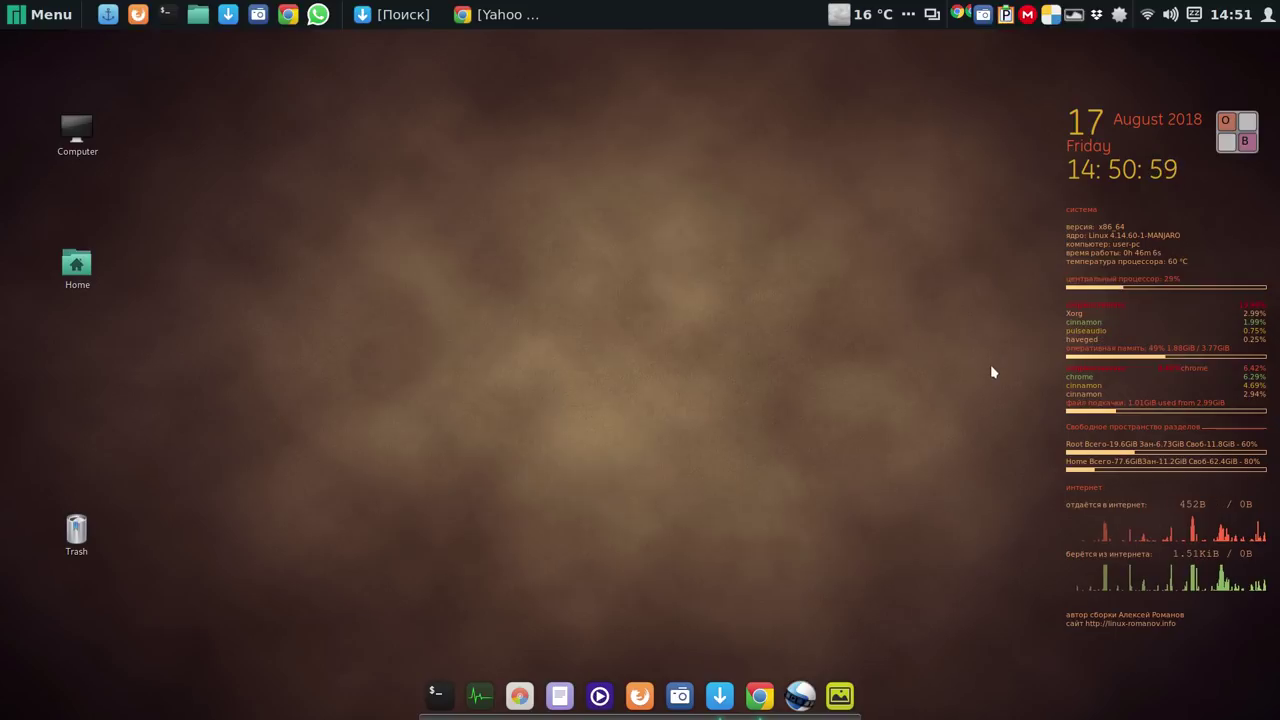
{"action": "left_click", "coordinate": [860, 18]}
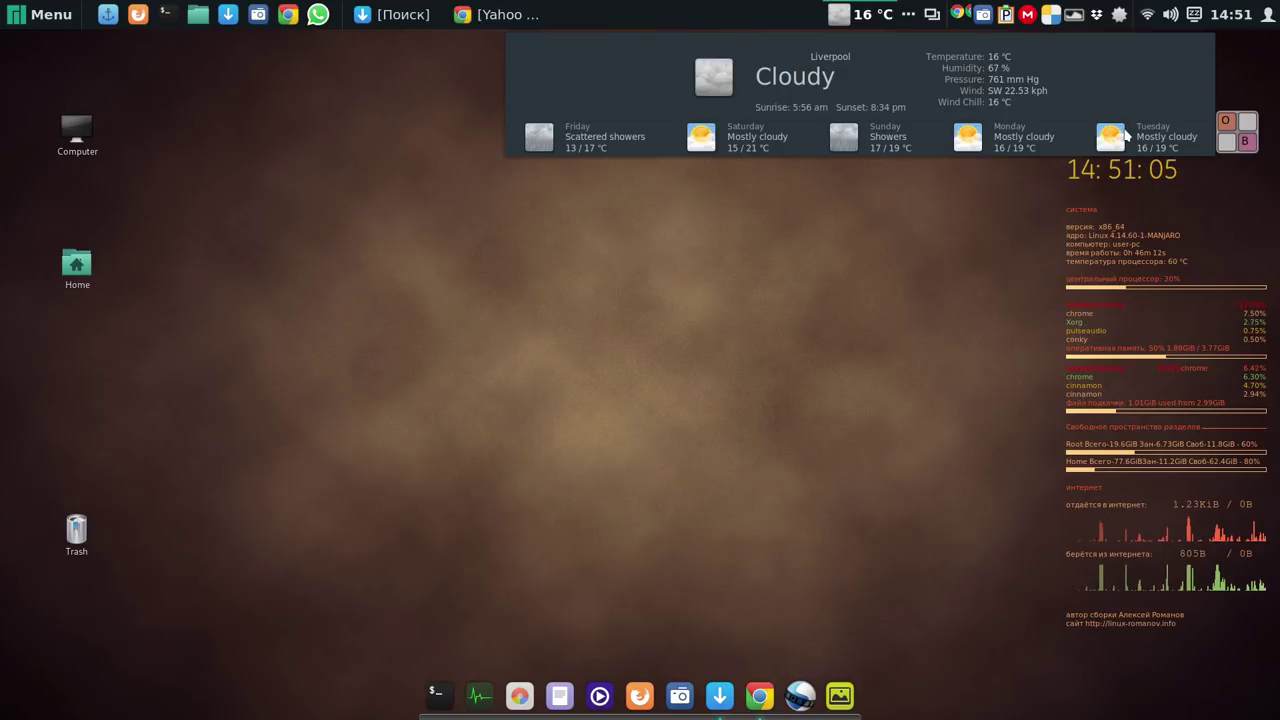
{"action": "left_click", "coordinate": [886, 18]}
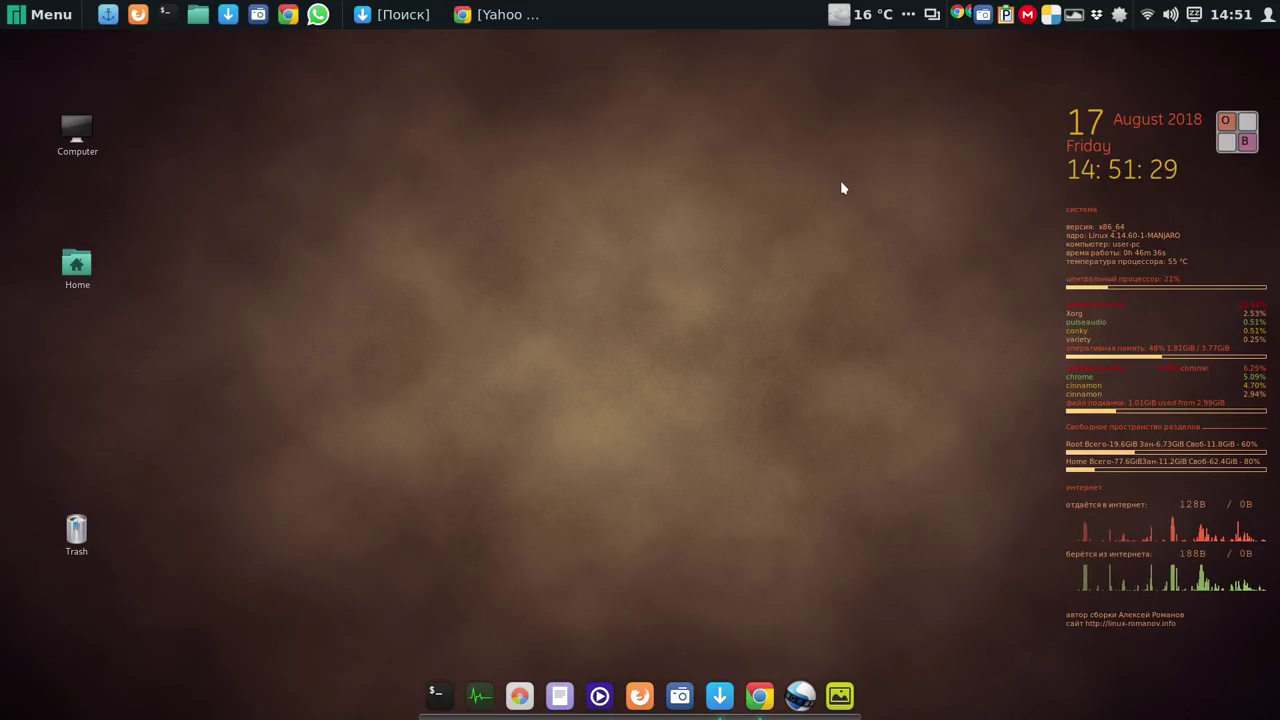
Switch back to Chrome and look through the Линукс and Social bookmark folders.
{"action": "left_click", "coordinate": [515, 22]}
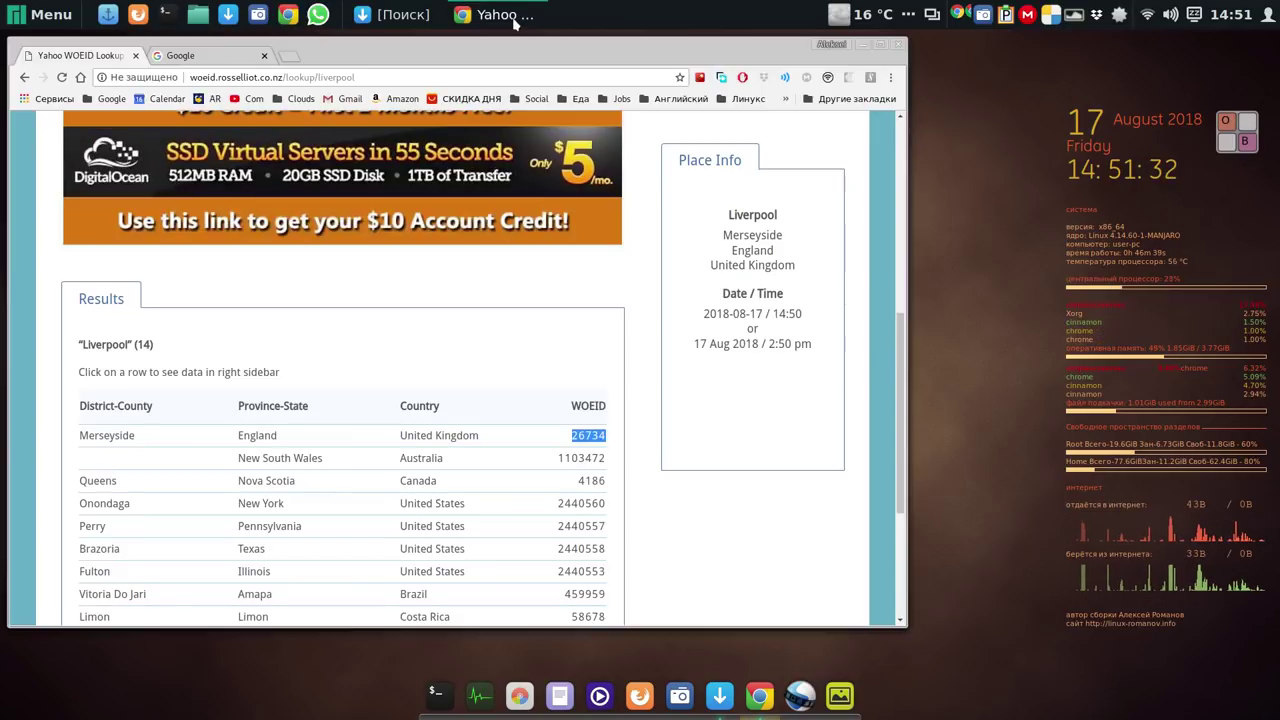
{"action": "left_click", "coordinate": [752, 99]}
{"action": "scroll", "coordinate": [884, 700], "scroll_direction": "down", "scroll_amount": 3}
{"action": "scroll", "coordinate": [885, 700], "scroll_direction": "down", "scroll_amount": 1}
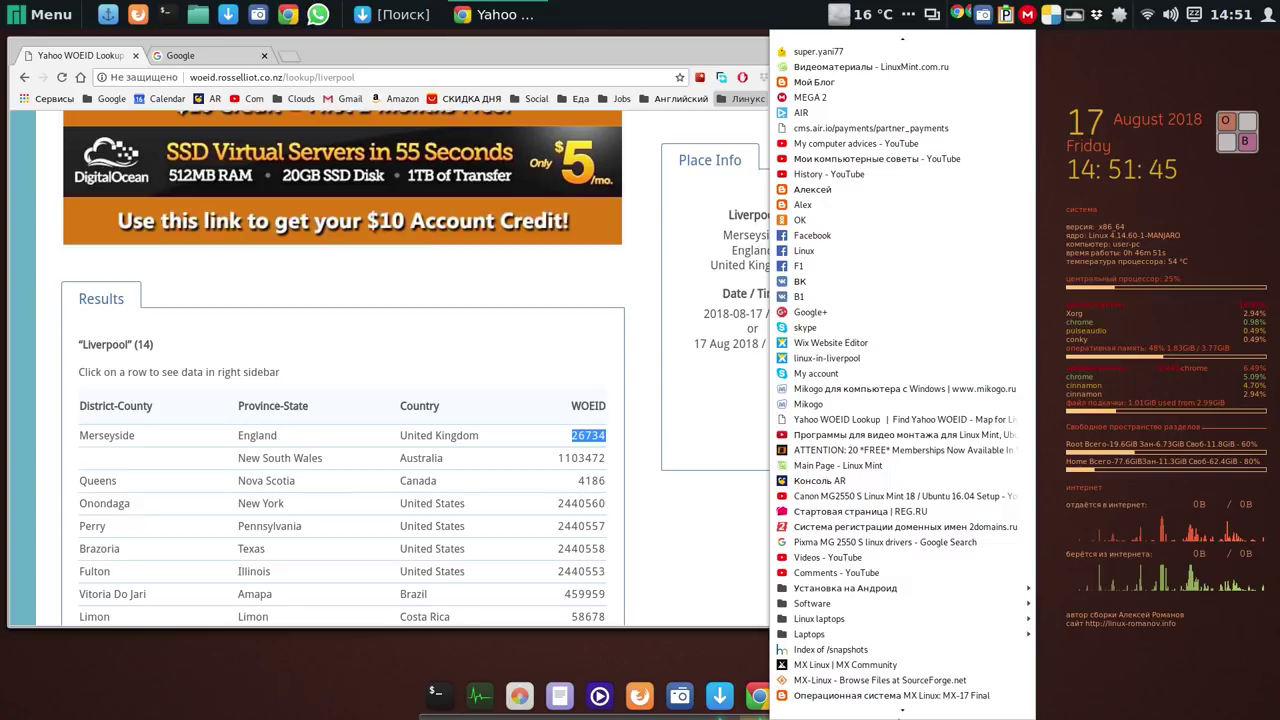
{"action": "mouse_move", "coordinate": [537, 98]}
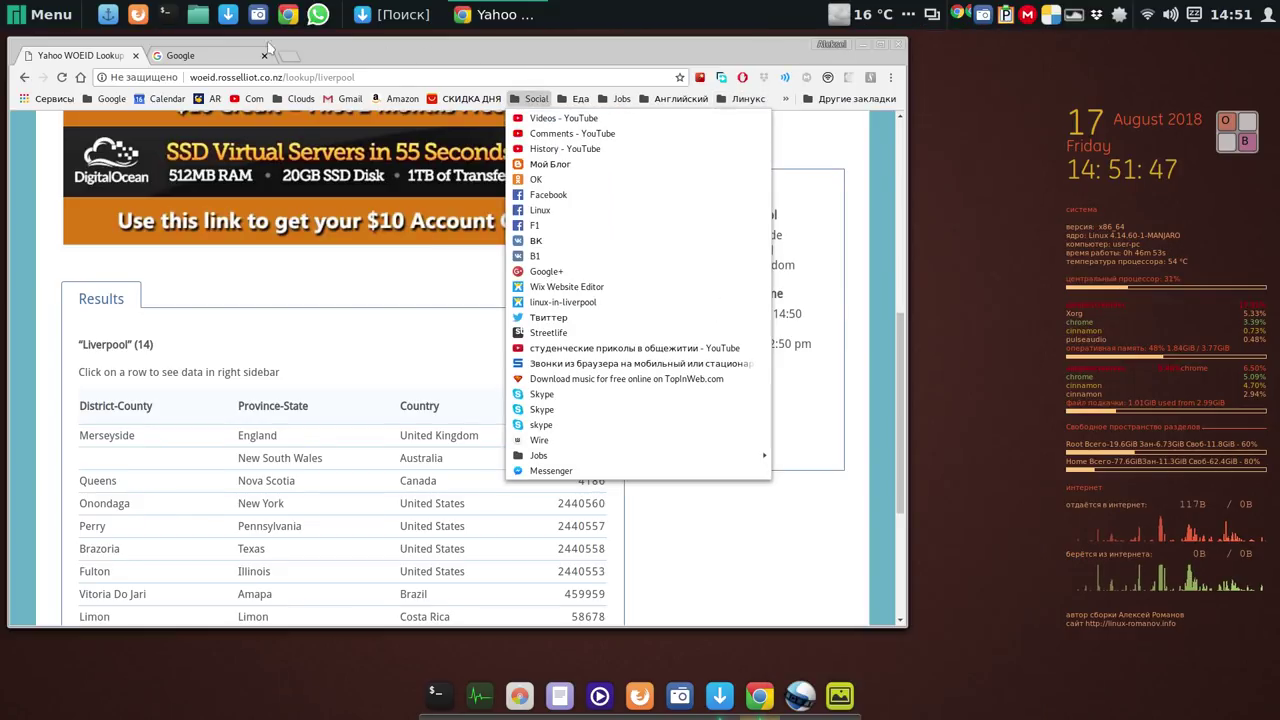
Switch to the open Google page and close the Yahoo WOEID Lookup page.
{"action": "left_click", "coordinate": [222, 58]}
{"action": "left_click", "coordinate": [222, 58]}
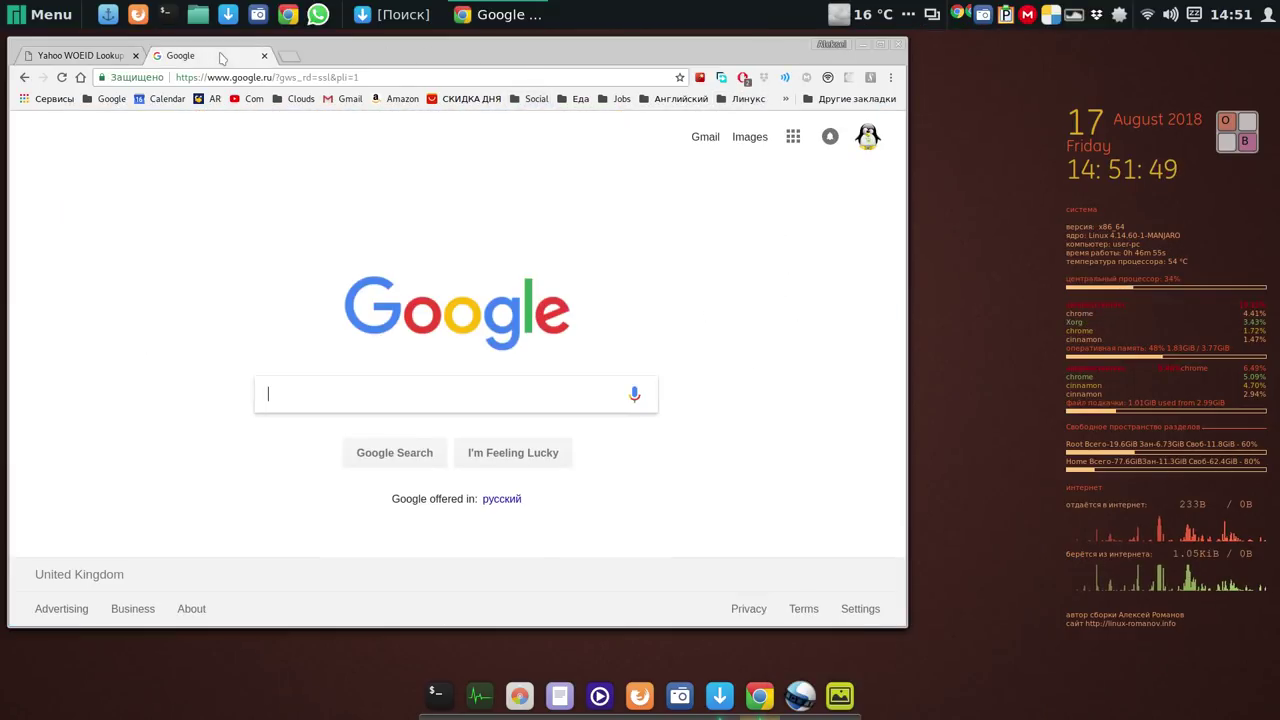
{"action": "left_click", "coordinate": [135, 56]}
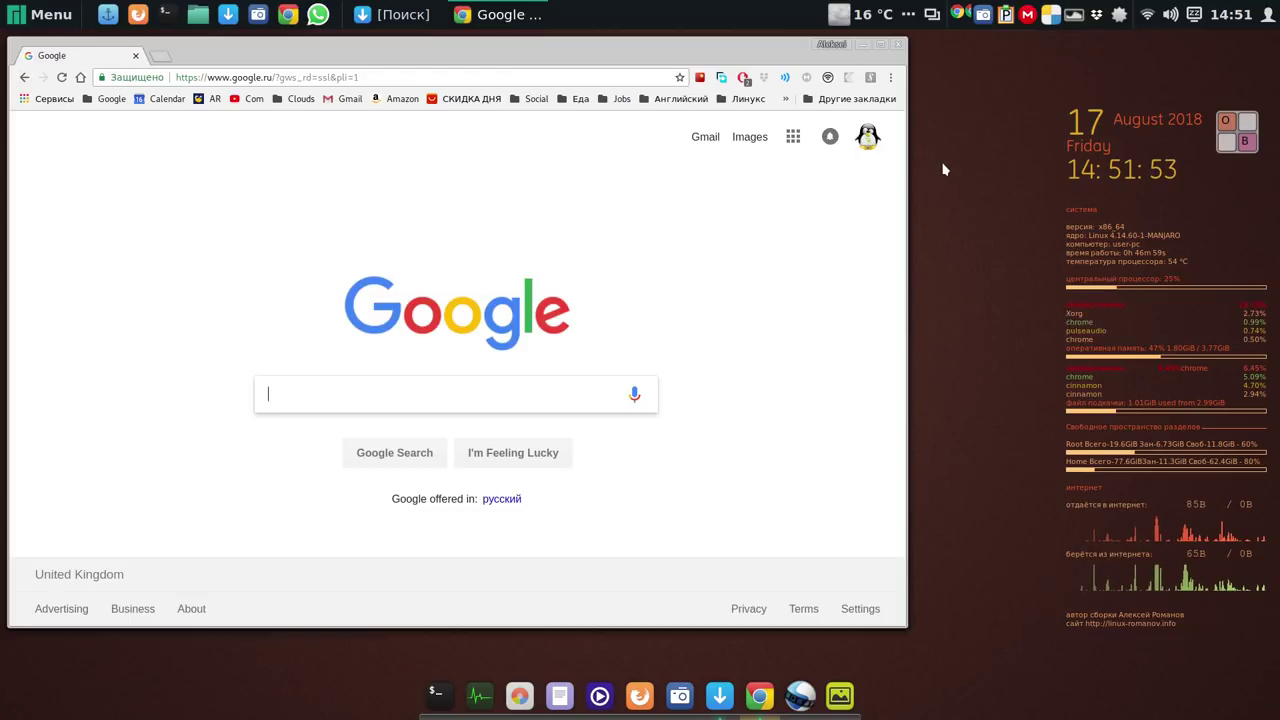
Search Google for manjaro using the on-screen keyboard and the matching suggestion, hiding the keyboard when finished.
{"action": "left_click", "coordinate": [1238, 129]}
{"action": "type", "text": "ma"}
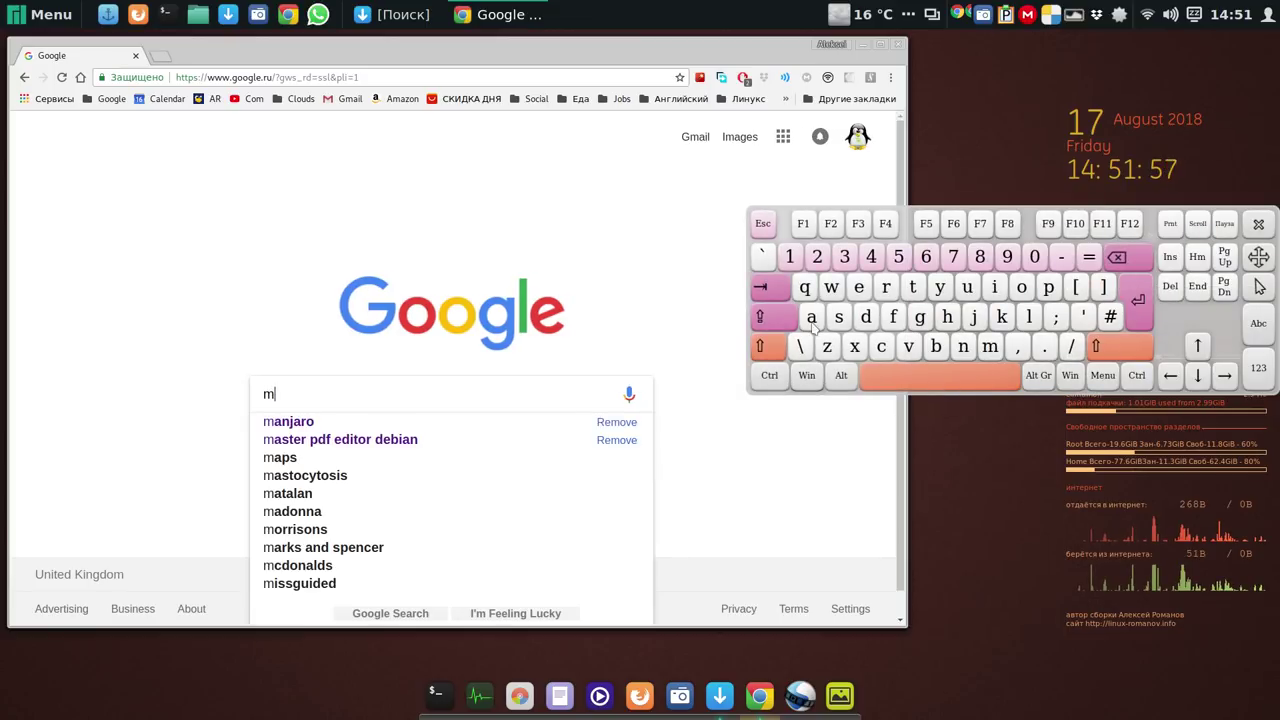
{"action": "left_click", "coordinate": [963, 345]}
{"action": "left_click", "coordinate": [972, 318]}
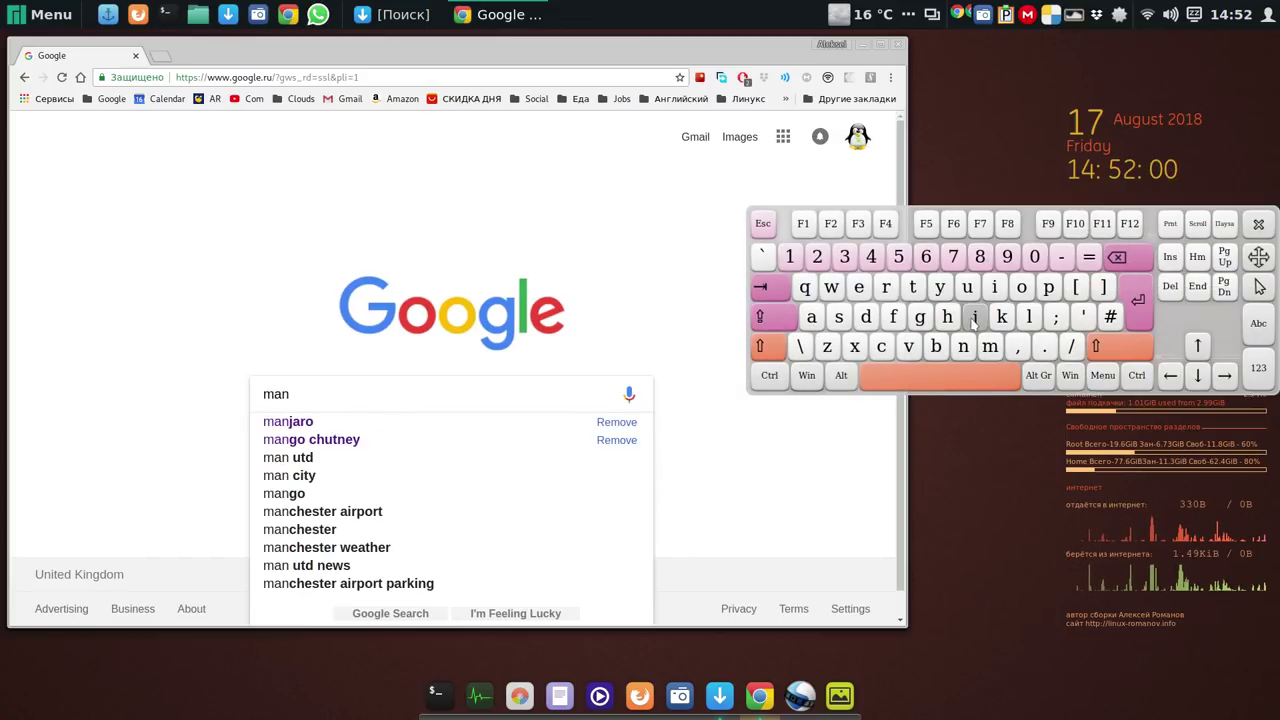
{"action": "left_click", "coordinate": [288, 422]}
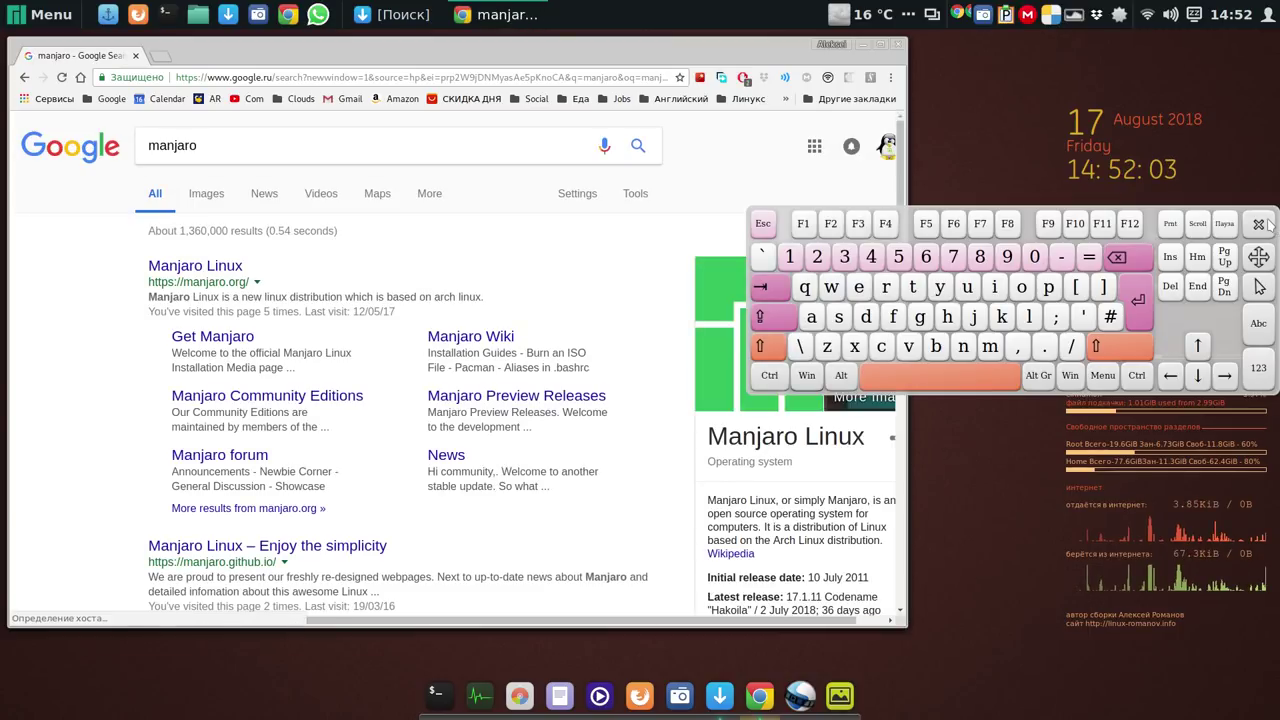
{"action": "left_click", "coordinate": [1262, 225]}
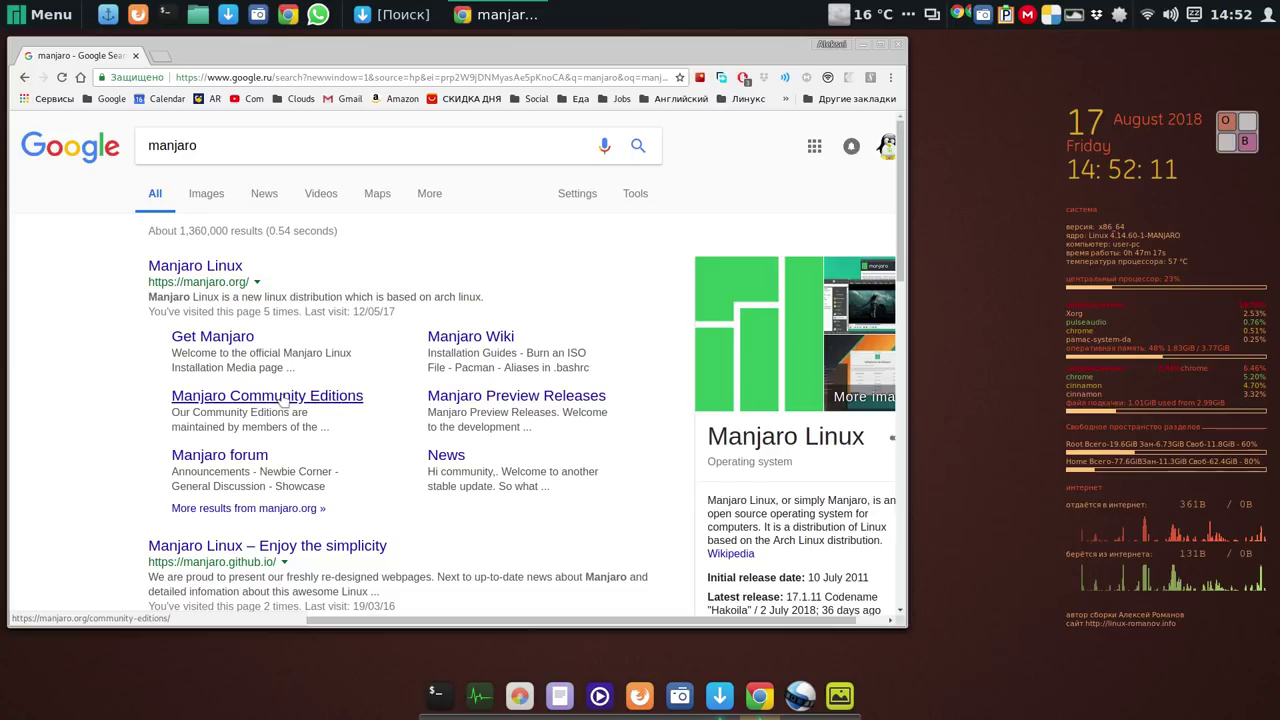
Open the Manjaro Community Editions search result in a new tab and switch to it.
{"action": "right_click", "coordinate": [283, 400]}
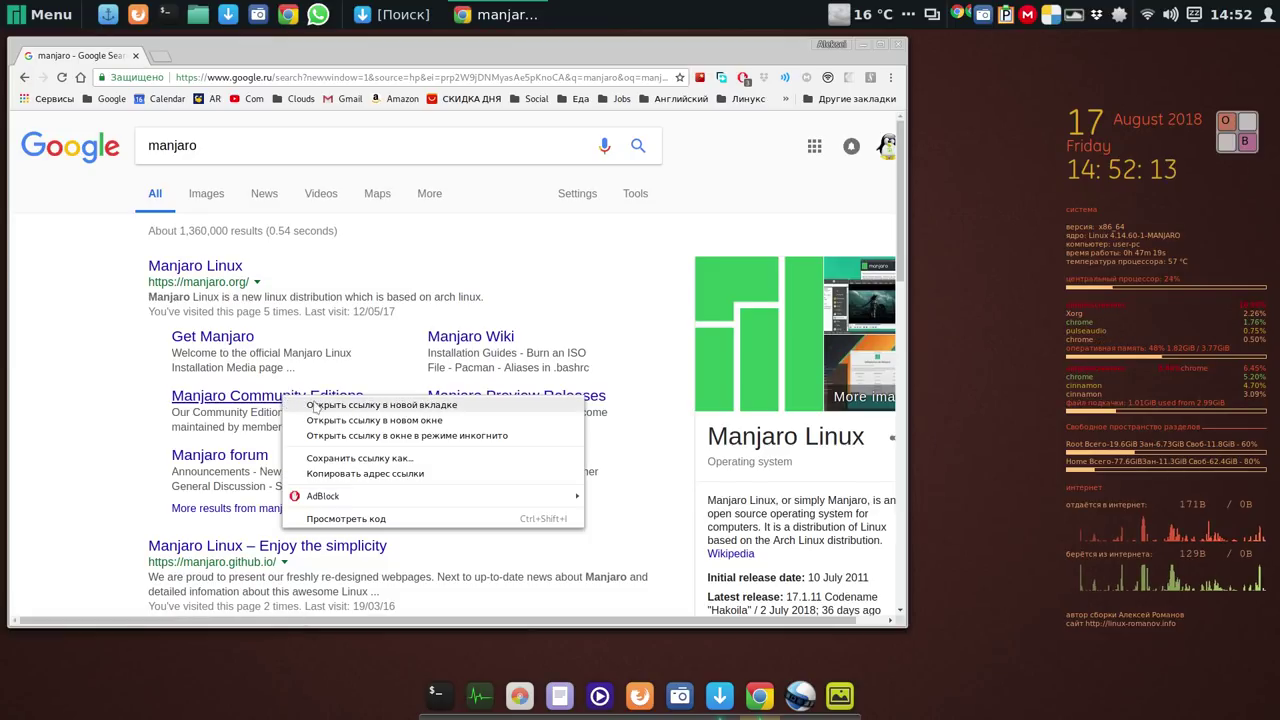
{"action": "left_click", "coordinate": [320, 406]}
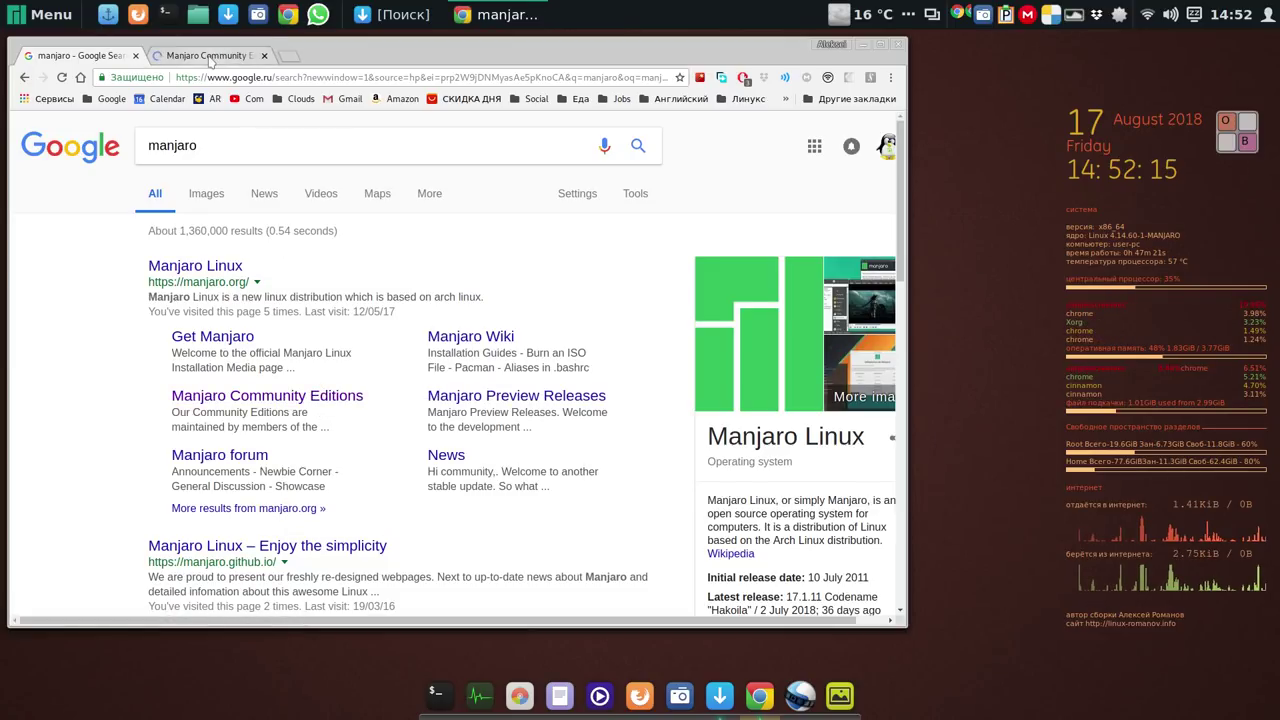
{"action": "key", "text": "ctrl+Tab"}
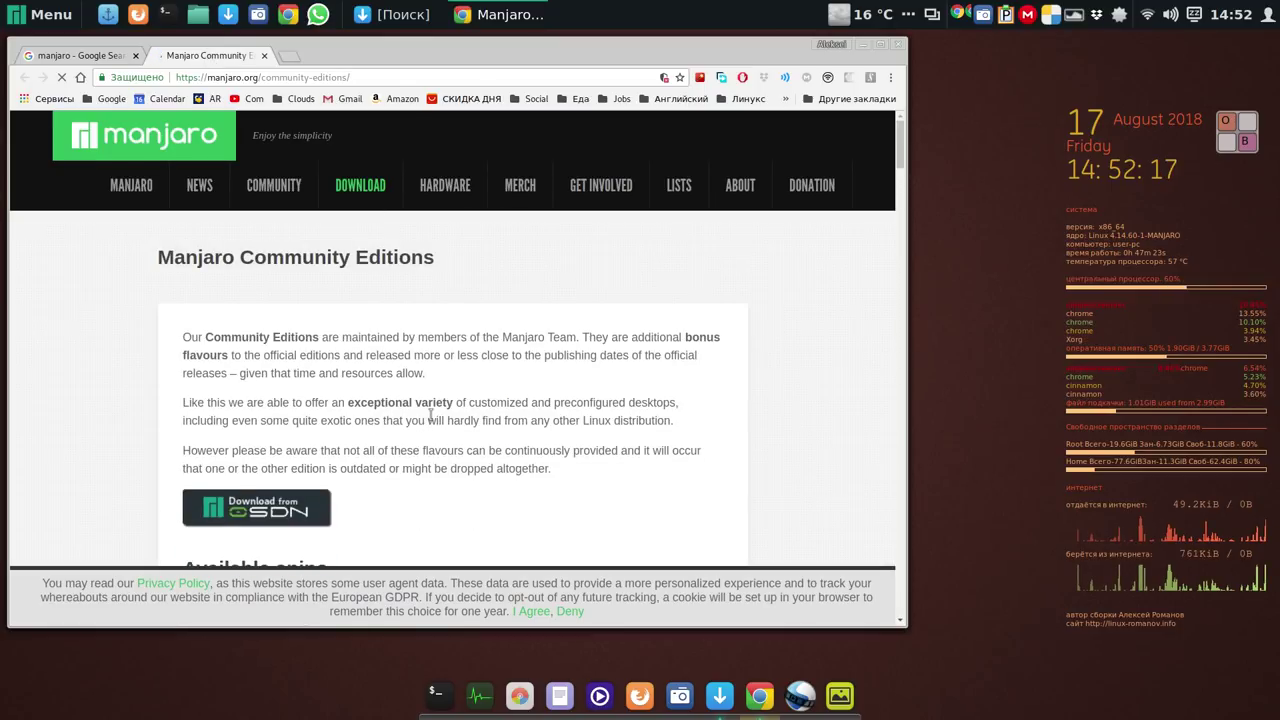
Review the available spins on the Manjaro Community Editions page, from Awesome through Cinnamon, Deepin and Mate to Openbox.
{"action": "scroll", "coordinate": [431, 413], "scroll_direction": "down", "scroll_amount": 5}
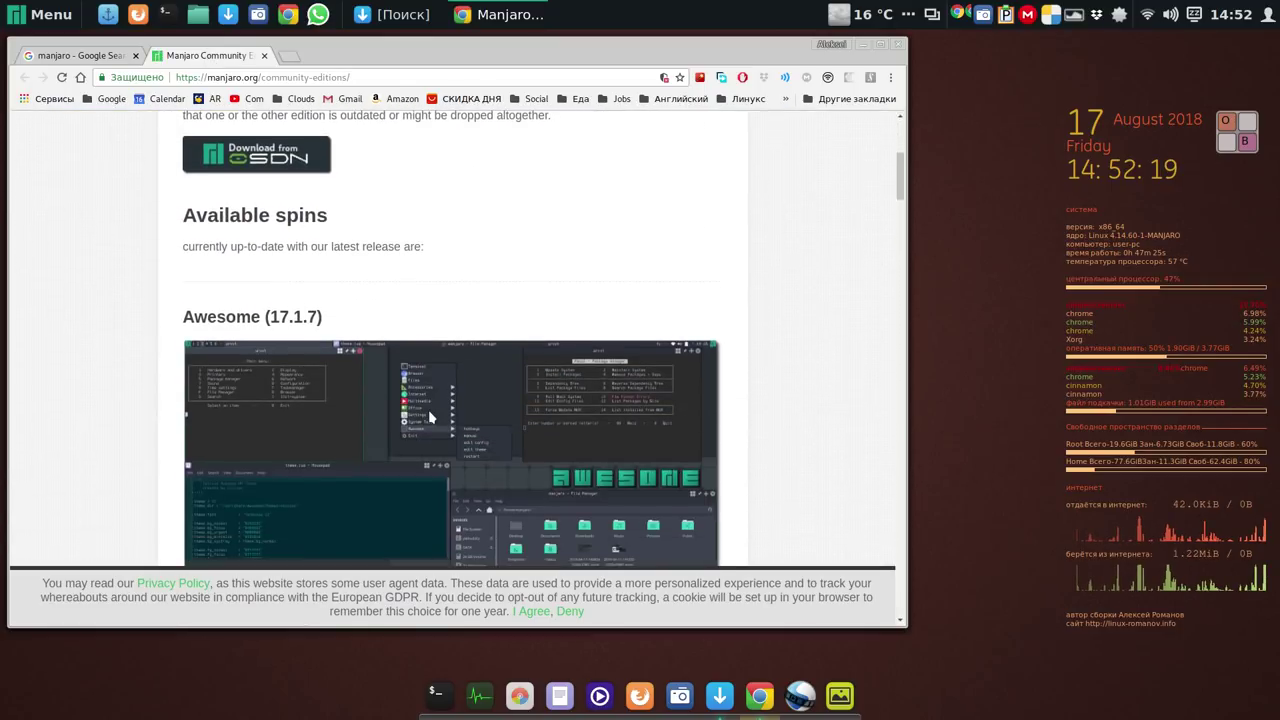
{"action": "scroll", "coordinate": [428, 409], "scroll_direction": "down", "scroll_amount": 2}
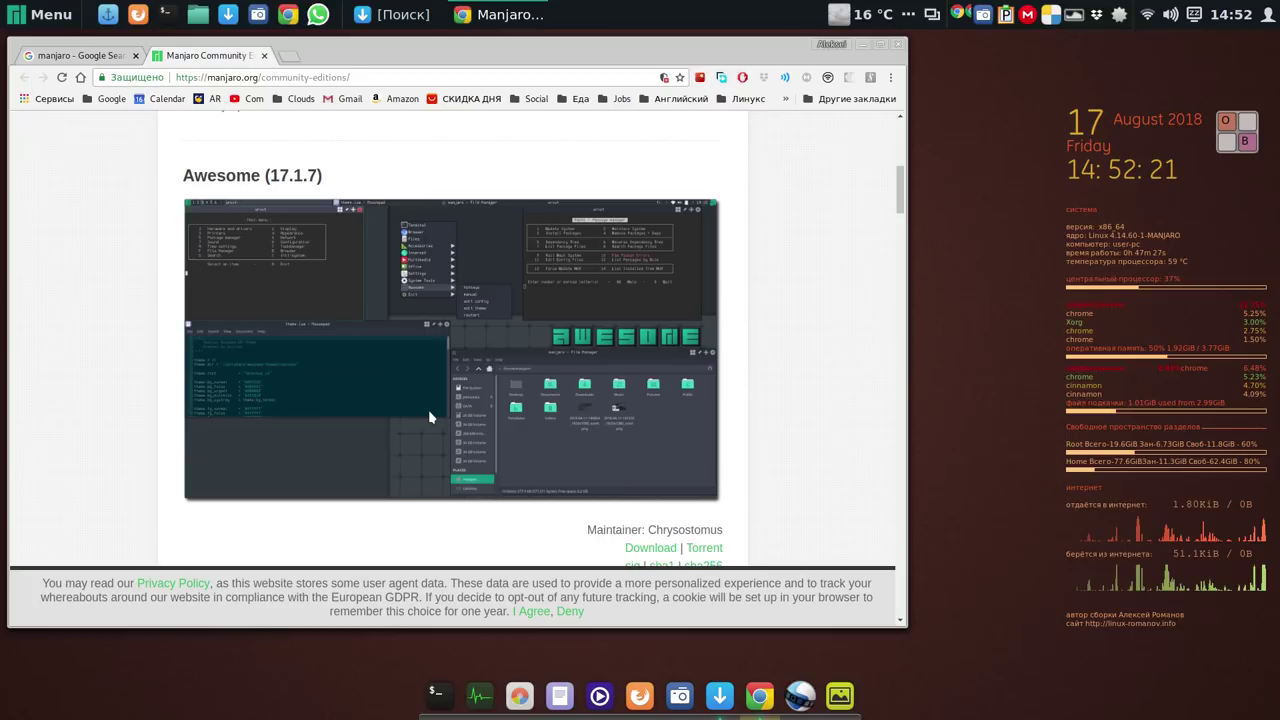
{"action": "scroll", "coordinate": [430, 417], "scroll_direction": "down", "scroll_amount": 5}
{"action": "scroll", "coordinate": [426, 413], "scroll_direction": "down", "scroll_amount": 10}
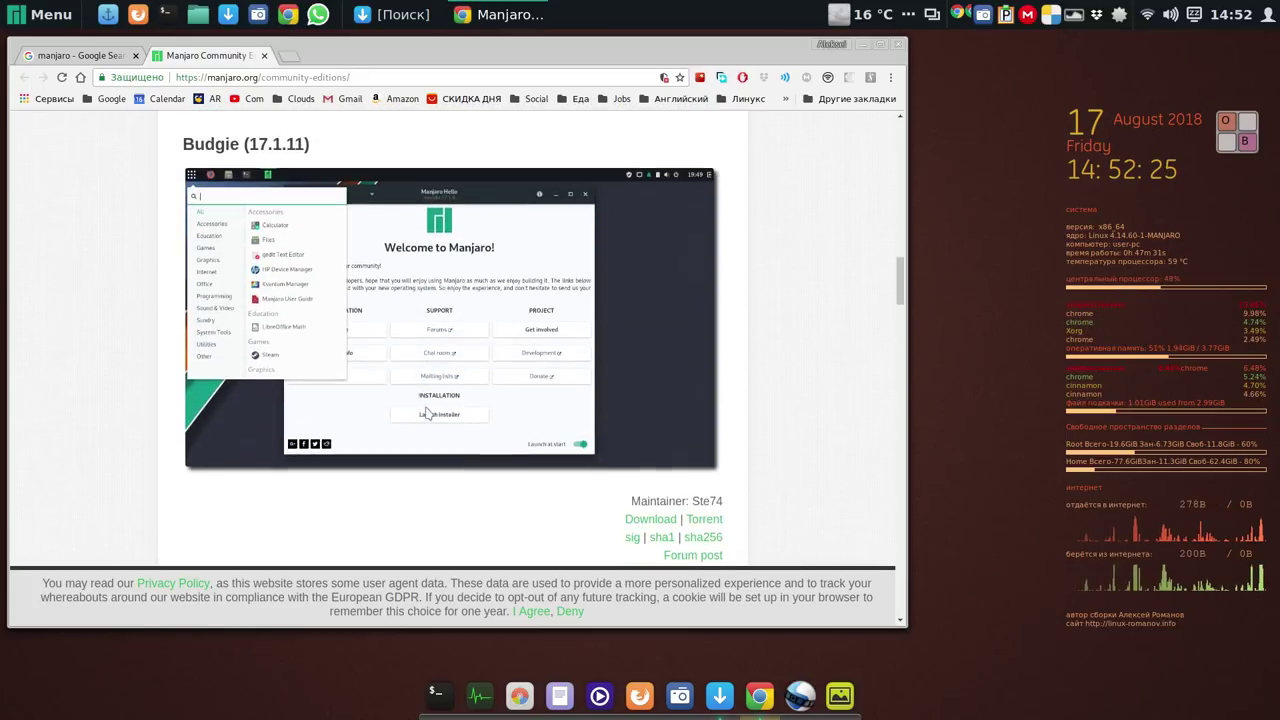
{"action": "scroll", "coordinate": [426, 413], "scroll_direction": "down", "scroll_amount": 10}
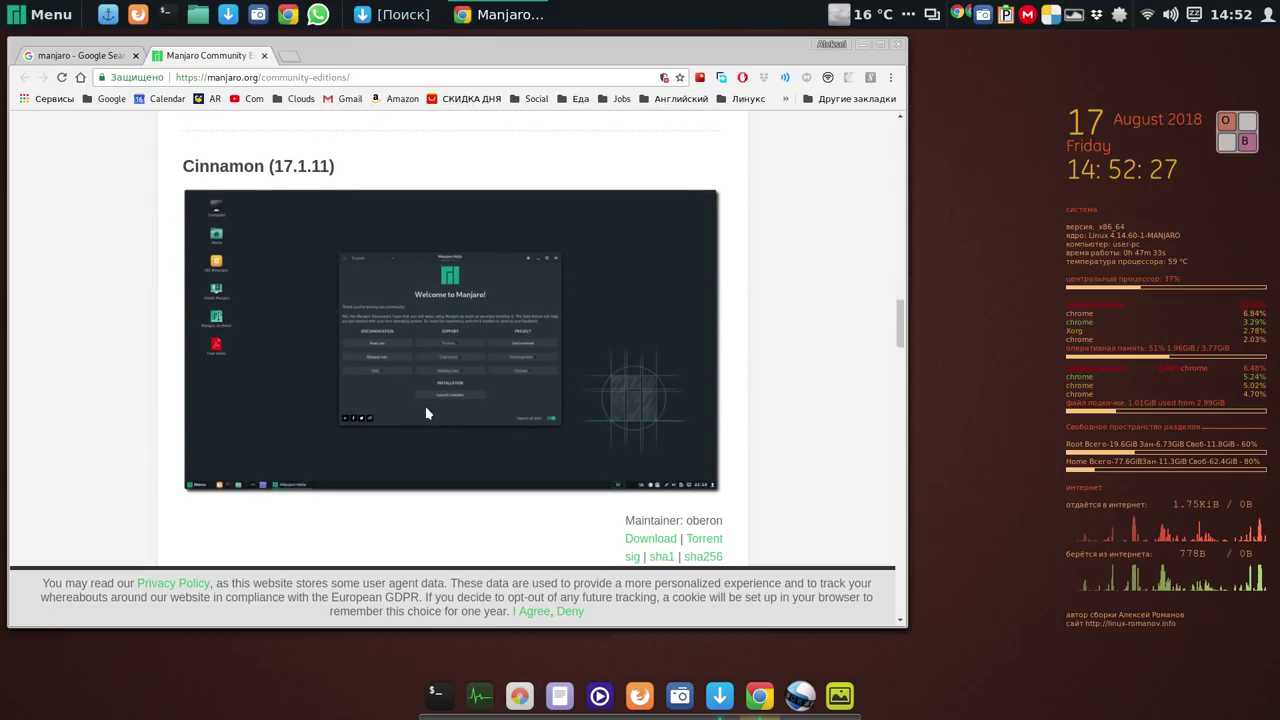
{"action": "scroll", "coordinate": [426, 413], "scroll_direction": "down", "scroll_amount": 1}
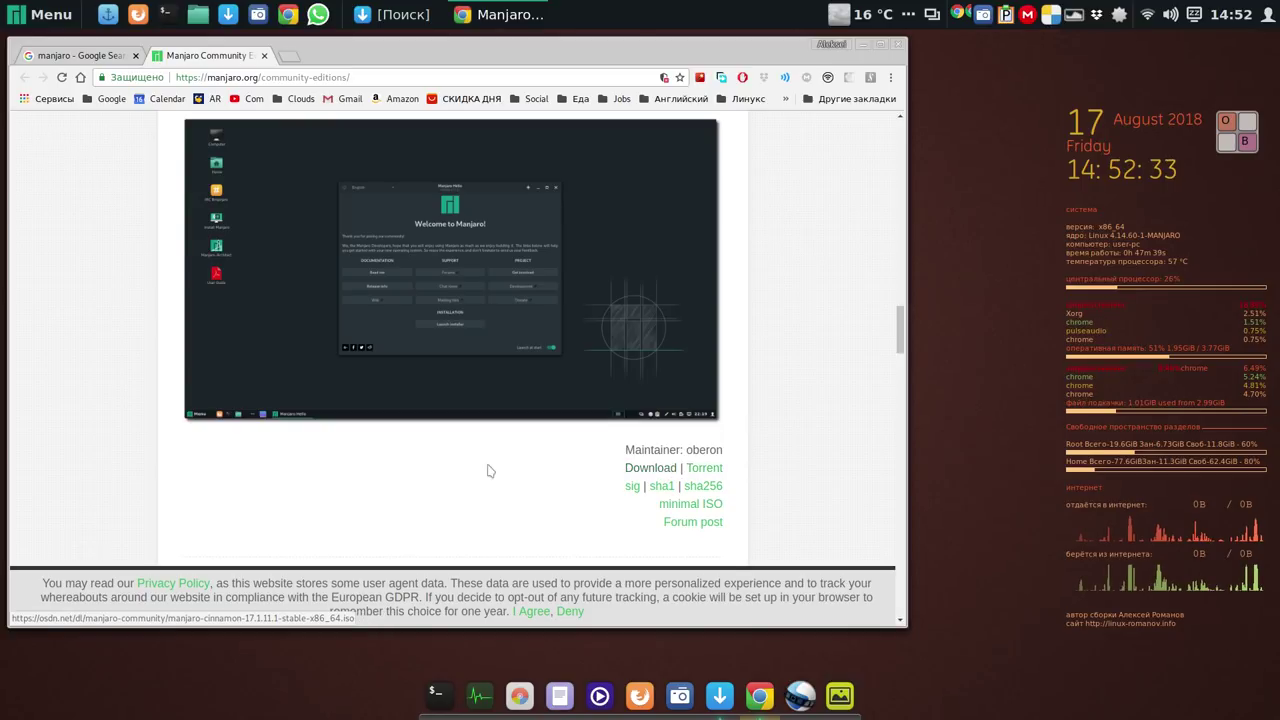
{"action": "scroll", "coordinate": [478, 487], "scroll_direction": "down", "scroll_amount": 1}
{"action": "scroll", "coordinate": [478, 487], "scroll_direction": "down", "scroll_amount": 2}
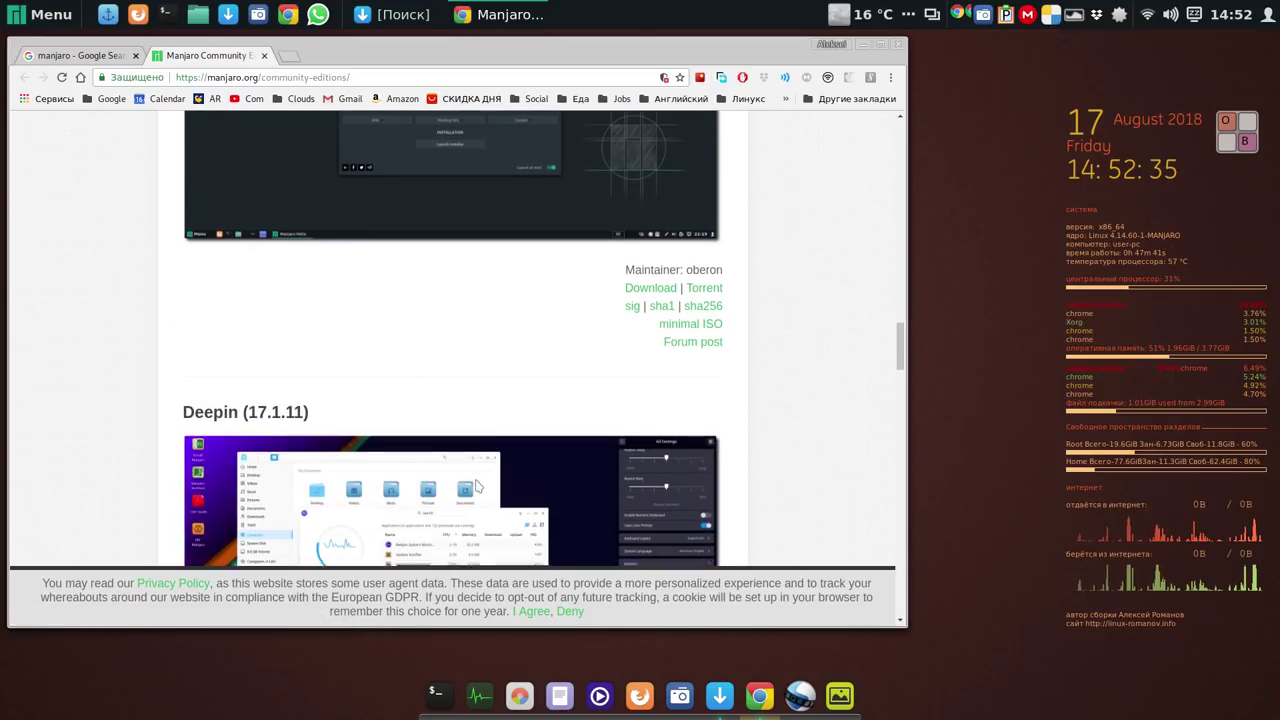
{"action": "scroll", "coordinate": [478, 487], "scroll_direction": "down", "scroll_amount": 5}
{"action": "scroll", "coordinate": [476, 486], "scroll_direction": "down", "scroll_amount": 1}
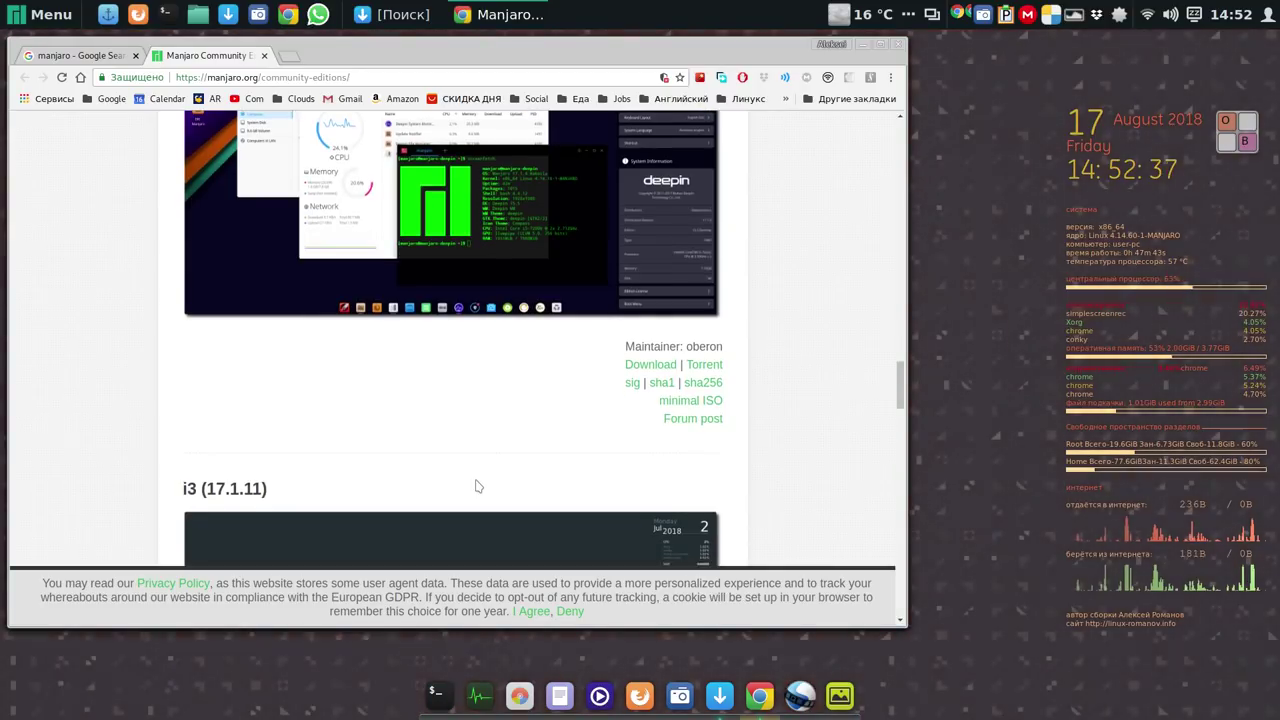
{"action": "scroll", "coordinate": [476, 486], "scroll_direction": "down", "scroll_amount": 3}
{"action": "scroll", "coordinate": [476, 486], "scroll_direction": "down", "scroll_amount": 3}
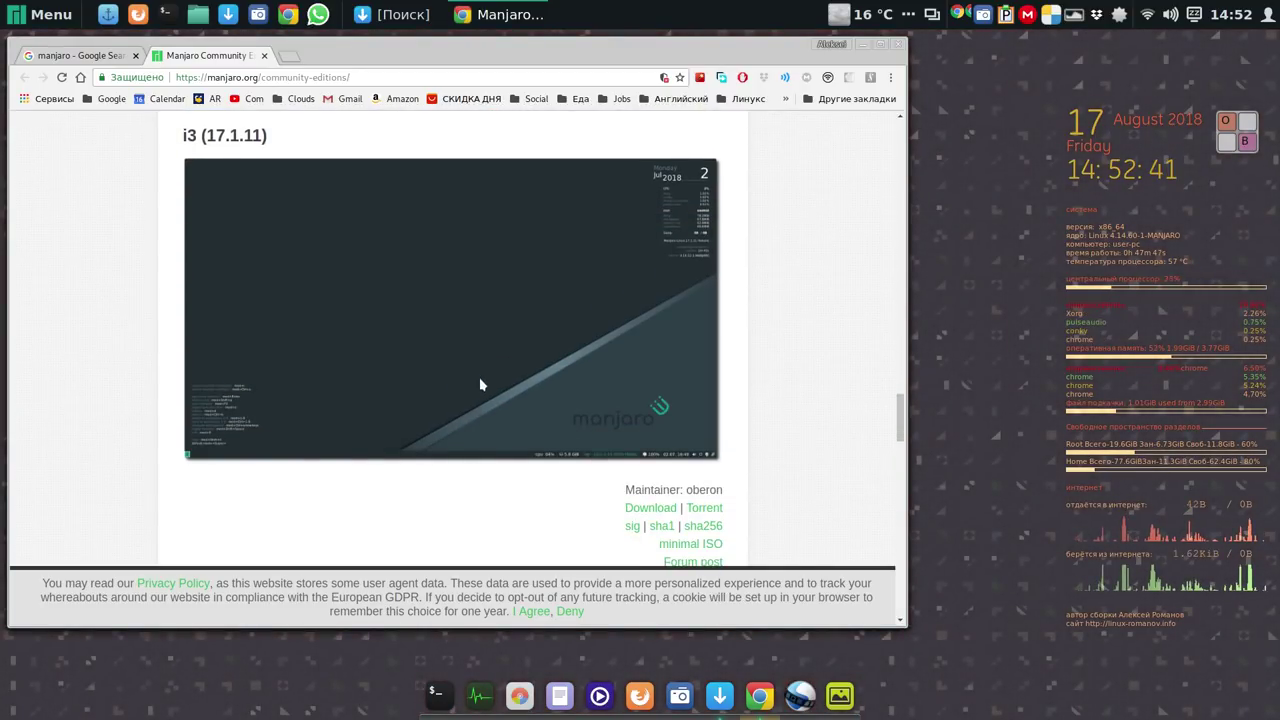
{"action": "scroll", "coordinate": [486, 365], "scroll_direction": "down", "scroll_amount": 2}
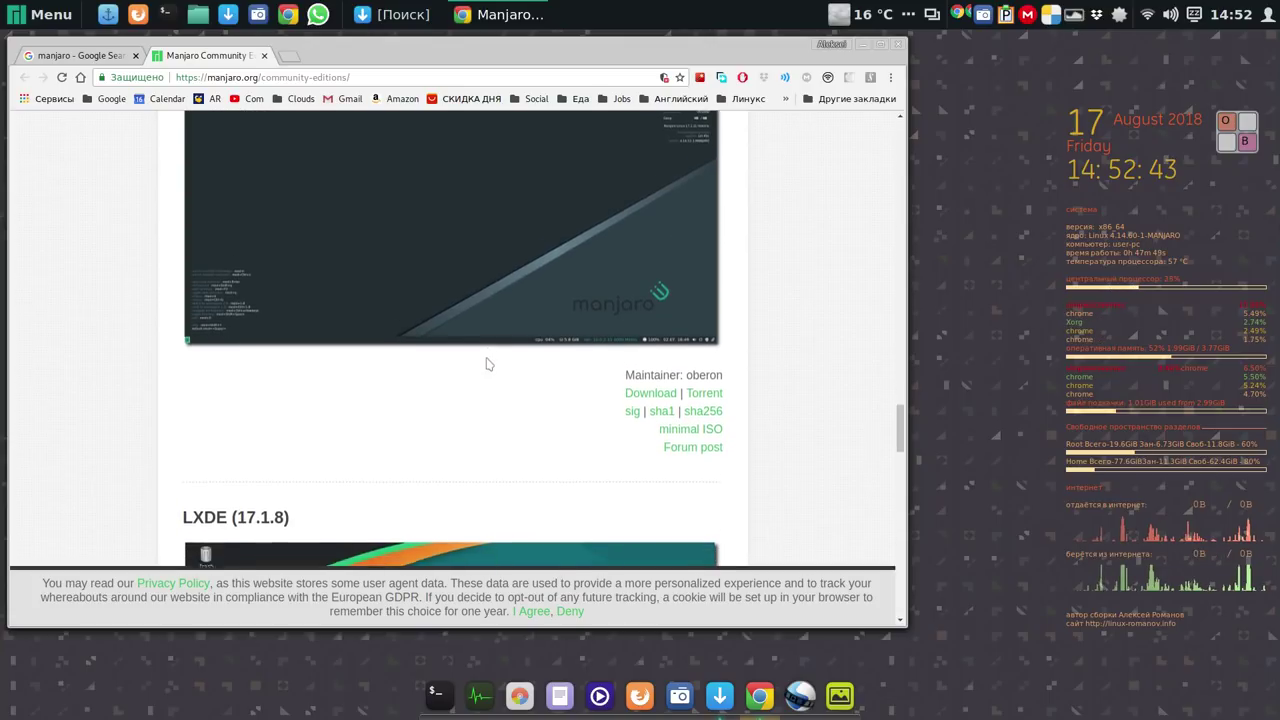
{"action": "scroll", "coordinate": [488, 364], "scroll_direction": "down", "scroll_amount": 6}
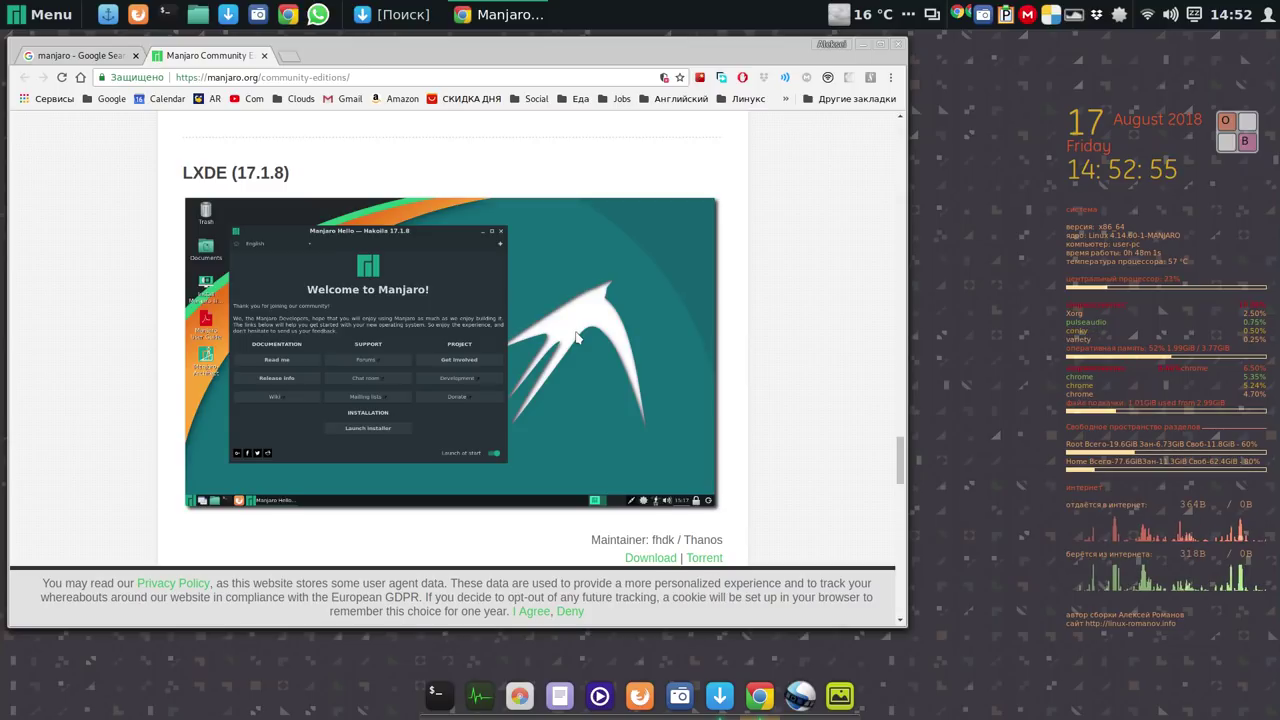
{"action": "scroll", "coordinate": [576, 338], "scroll_direction": "down", "scroll_amount": 5}
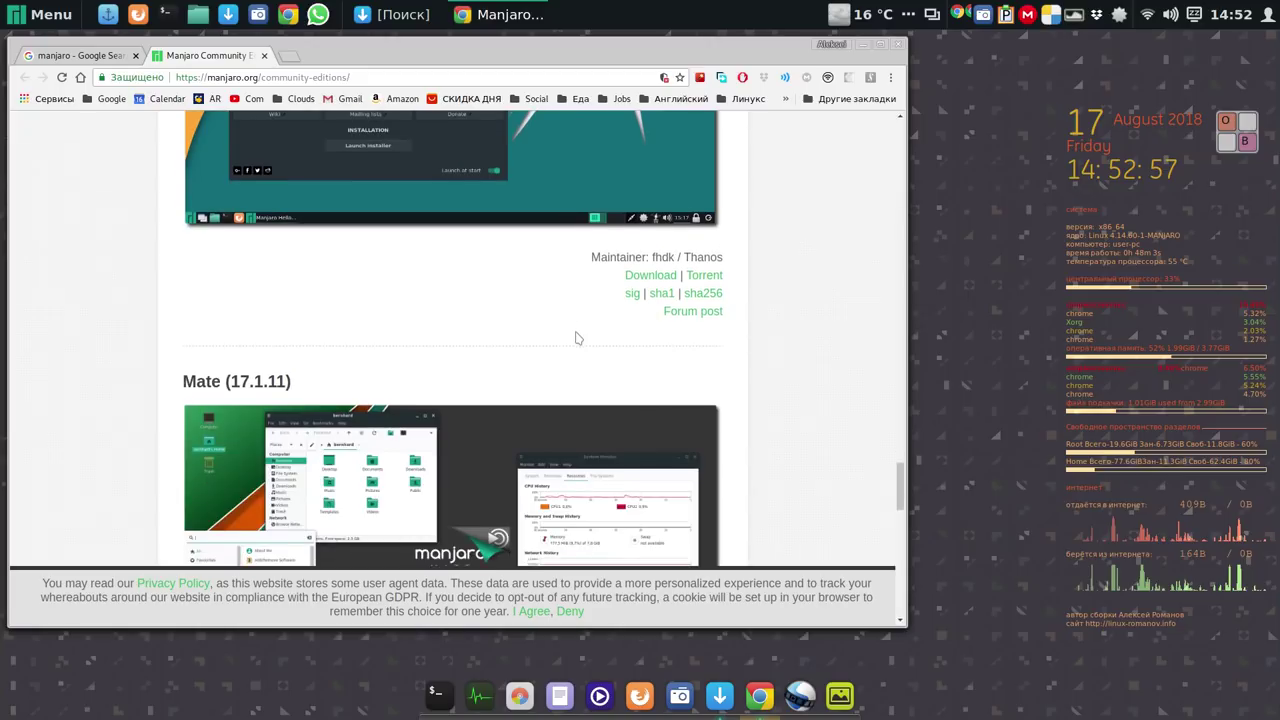
{"action": "scroll", "coordinate": [576, 338], "scroll_direction": "down", "scroll_amount": 3}
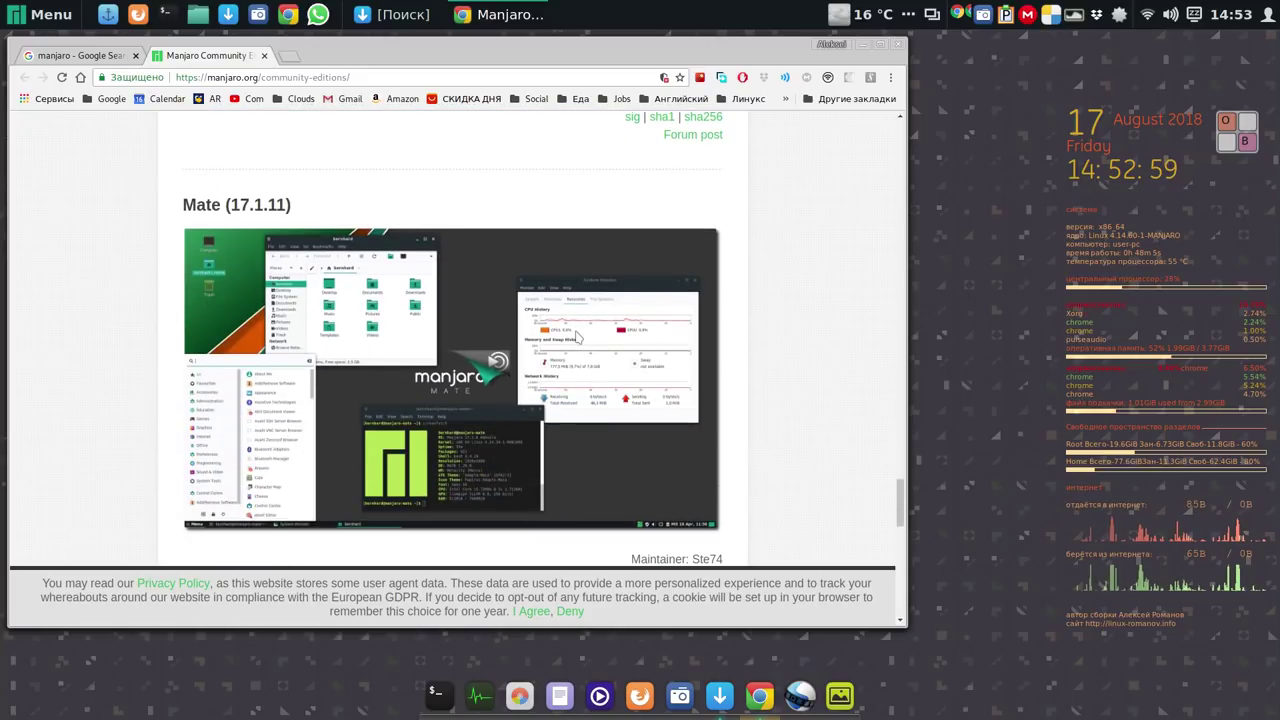
{"action": "scroll", "coordinate": [576, 338], "scroll_direction": "down", "scroll_amount": 5}
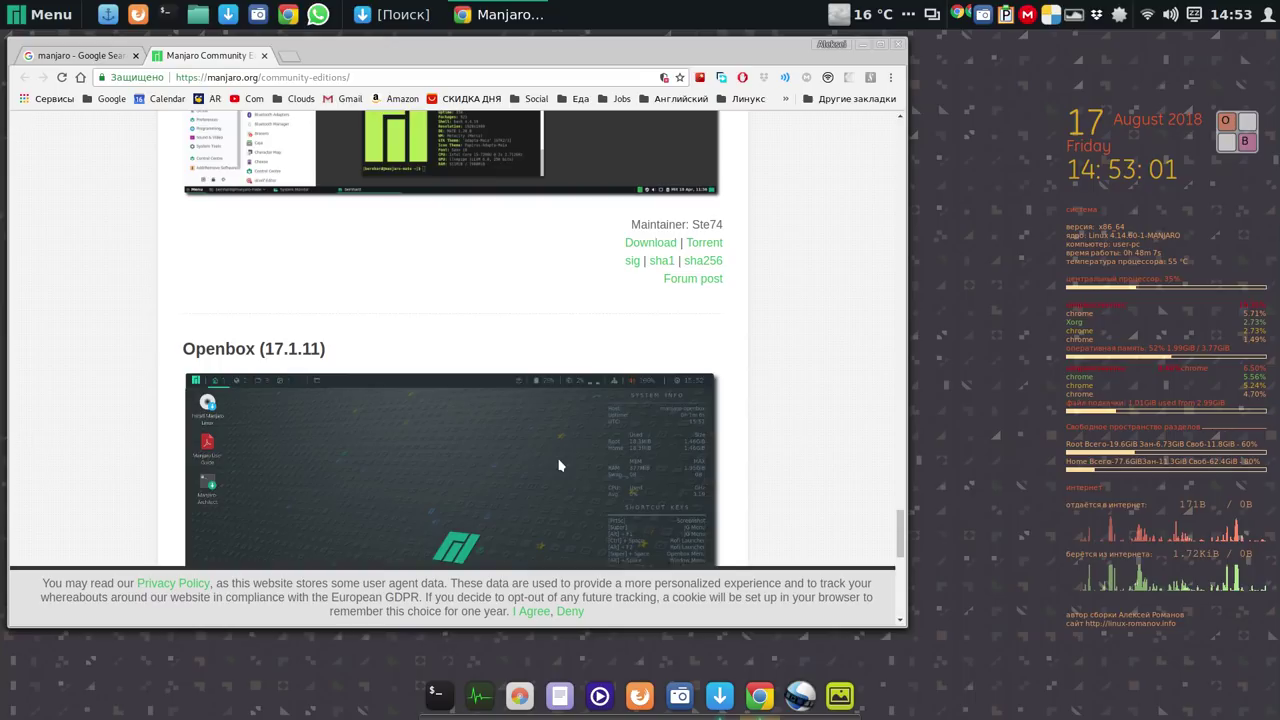
Review the community edition spins once more, from Openbox back through LXDE, Deepin, Cinnamon, Budgie and Bspwm to Awesome and the page introduction.
{"action": "scroll", "coordinate": [560, 465], "scroll_direction": "down", "scroll_amount": 5}
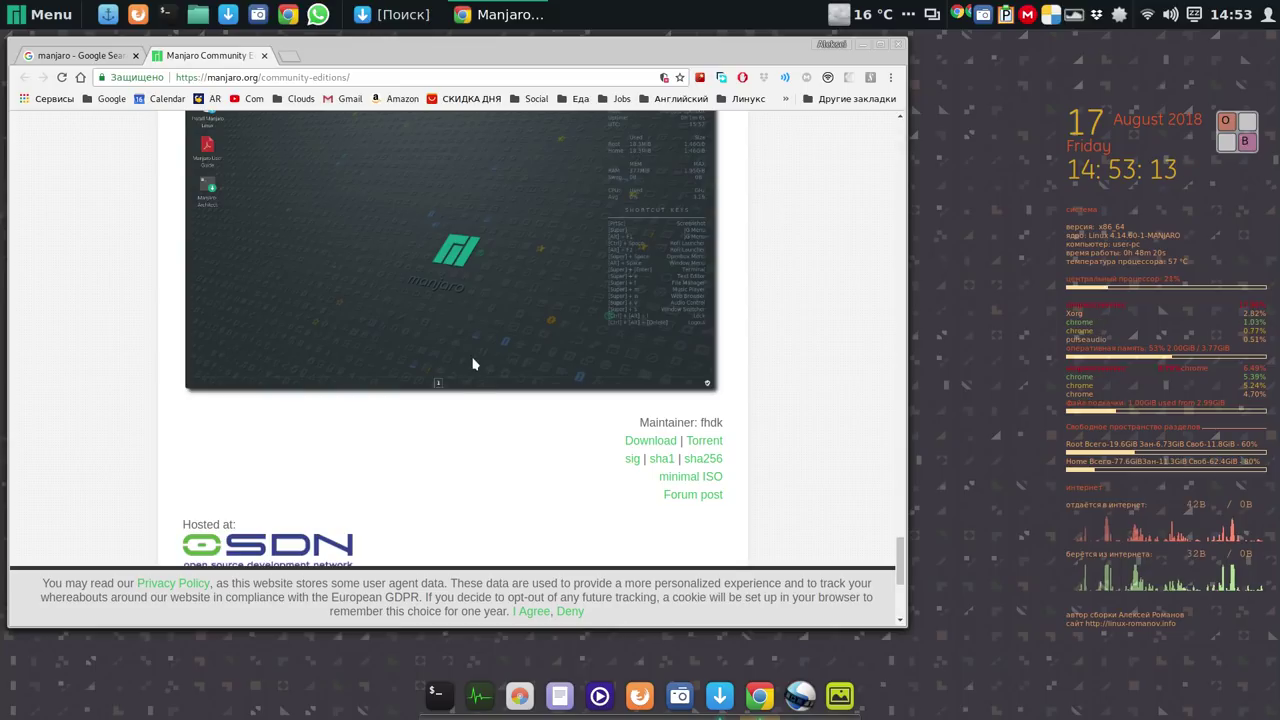
{"action": "scroll", "coordinate": [474, 364], "scroll_direction": "up", "scroll_amount": 5}
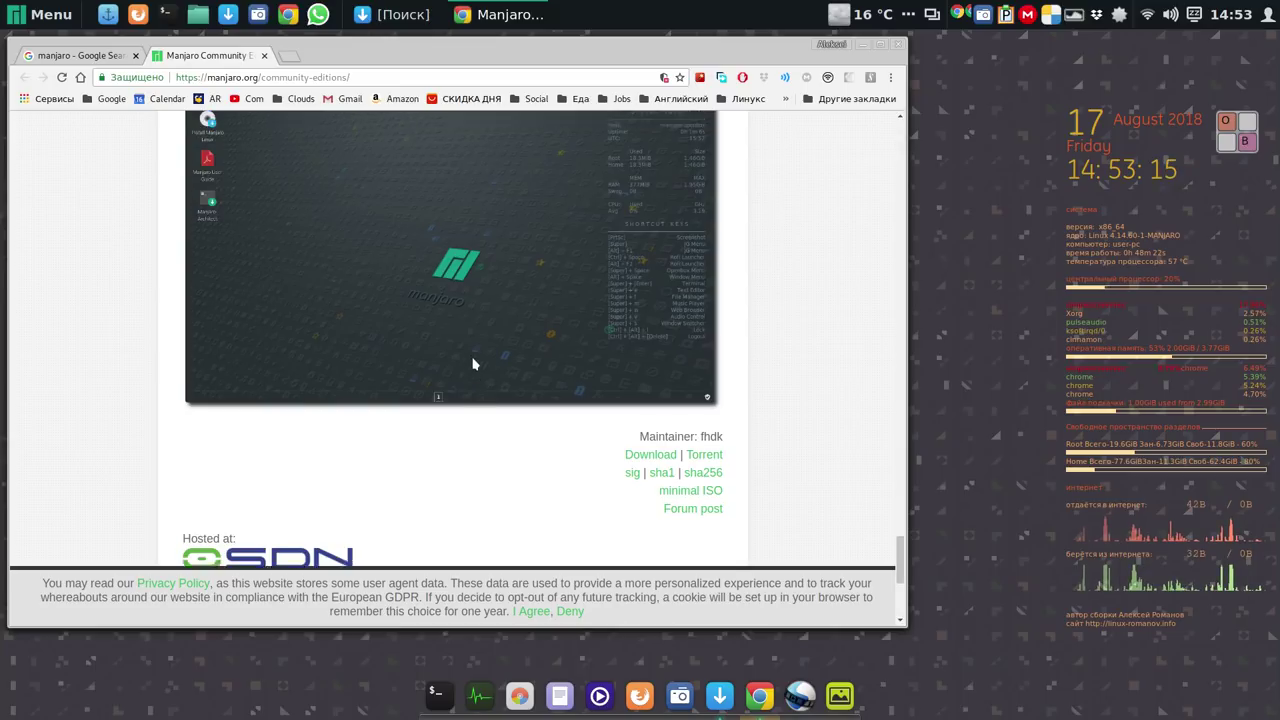
{"action": "scroll", "coordinate": [474, 364], "scroll_direction": "up", "scroll_amount": 10}
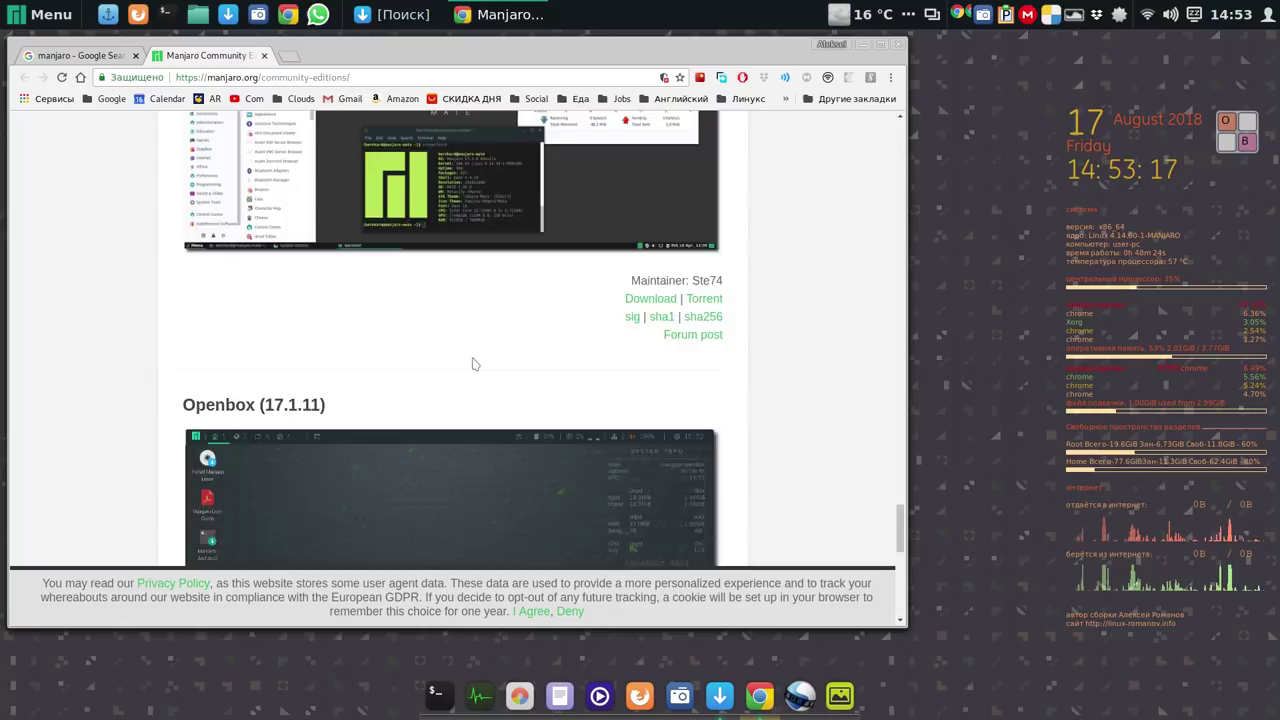
{"action": "scroll", "coordinate": [474, 364], "scroll_direction": "up", "scroll_amount": 3}
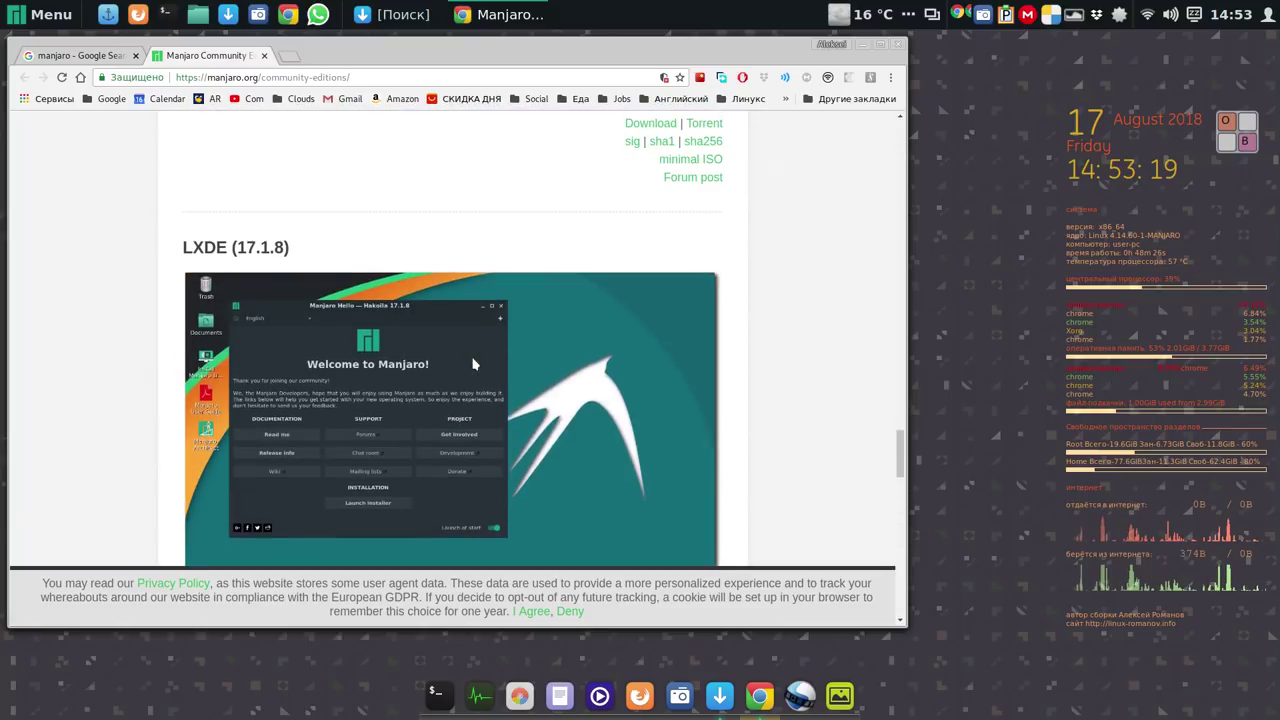
{"action": "scroll", "coordinate": [474, 364], "scroll_direction": "up", "scroll_amount": 7}
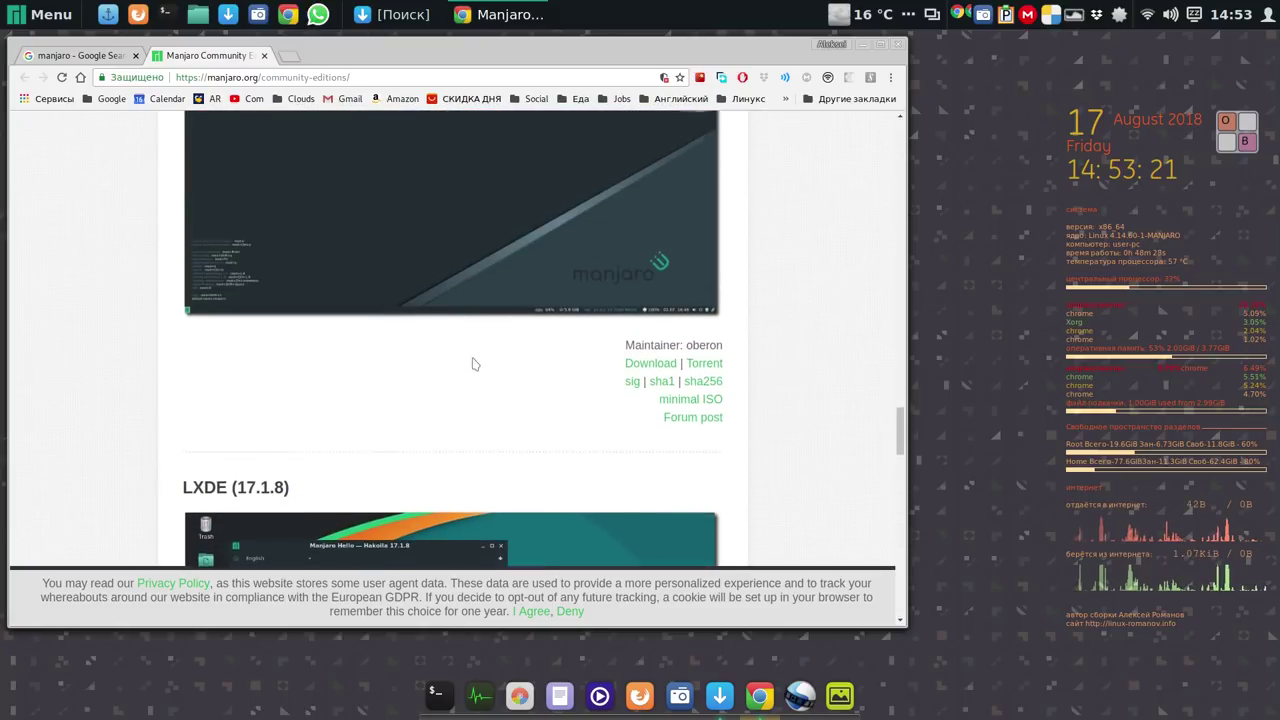
{"action": "scroll", "coordinate": [474, 364], "scroll_direction": "up", "scroll_amount": 8}
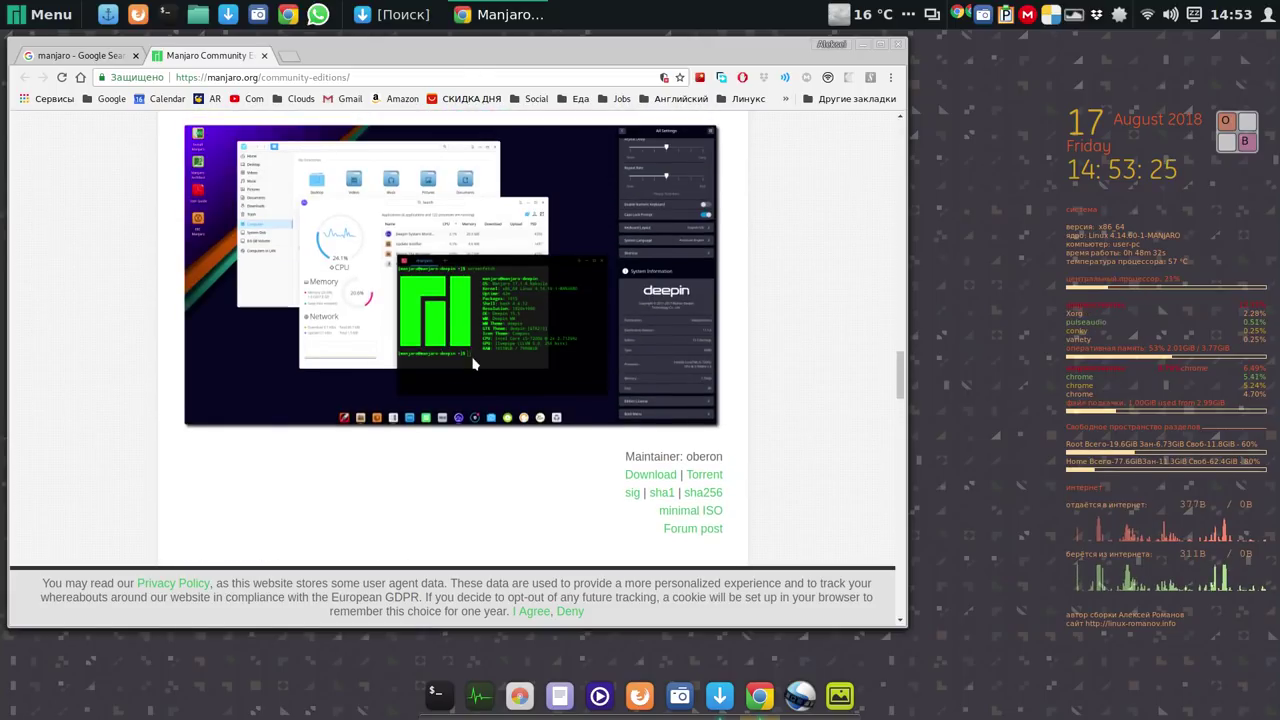
{"action": "scroll", "coordinate": [474, 364], "scroll_direction": "up", "scroll_amount": 1}
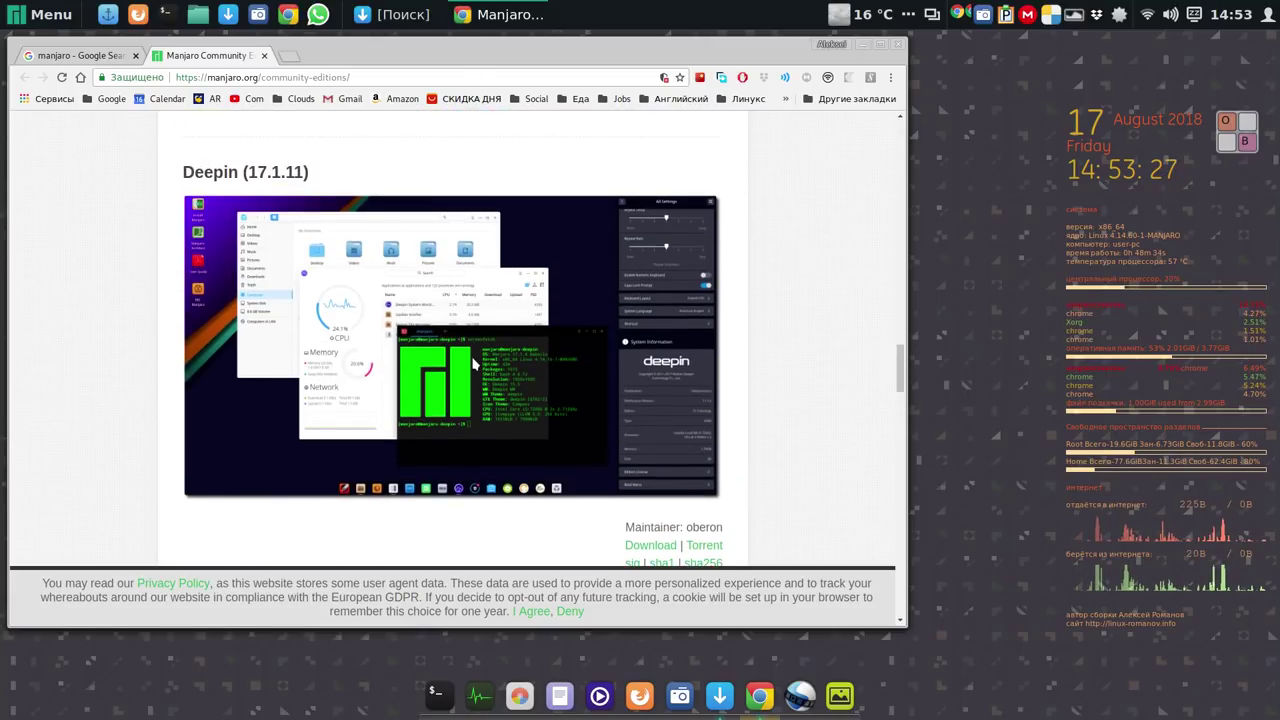
{"action": "scroll", "coordinate": [474, 364], "scroll_direction": "up", "scroll_amount": 7}
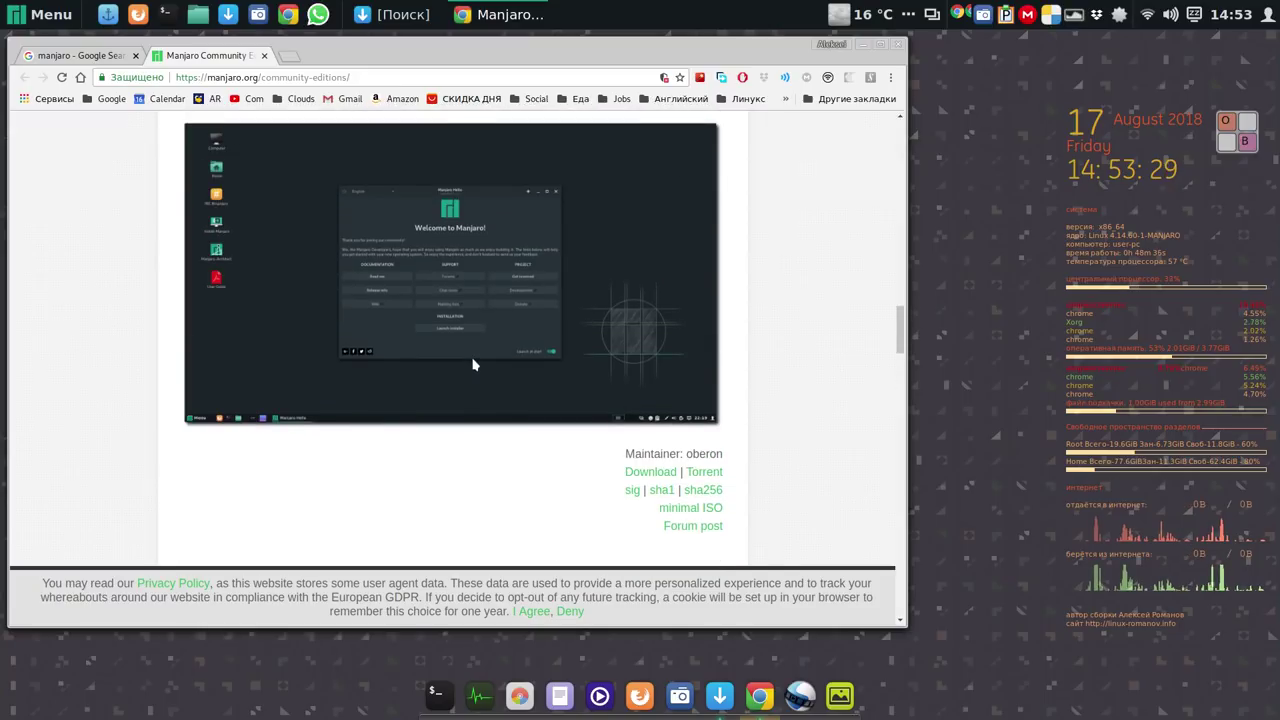
{"action": "scroll", "coordinate": [474, 364], "scroll_direction": "down", "scroll_amount": 10}
{"action": "scroll", "coordinate": [474, 364], "scroll_direction": "up", "scroll_amount": 3}
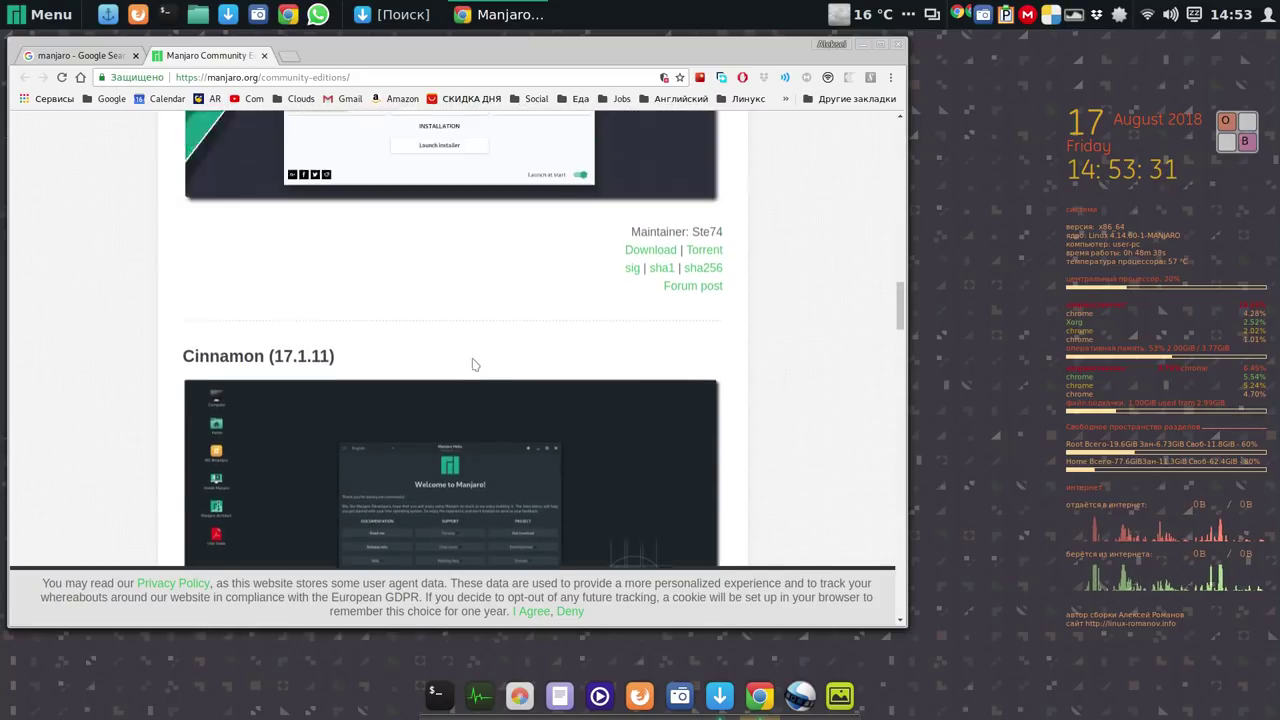
{"action": "scroll", "coordinate": [474, 364], "scroll_direction": "up", "scroll_amount": 2}
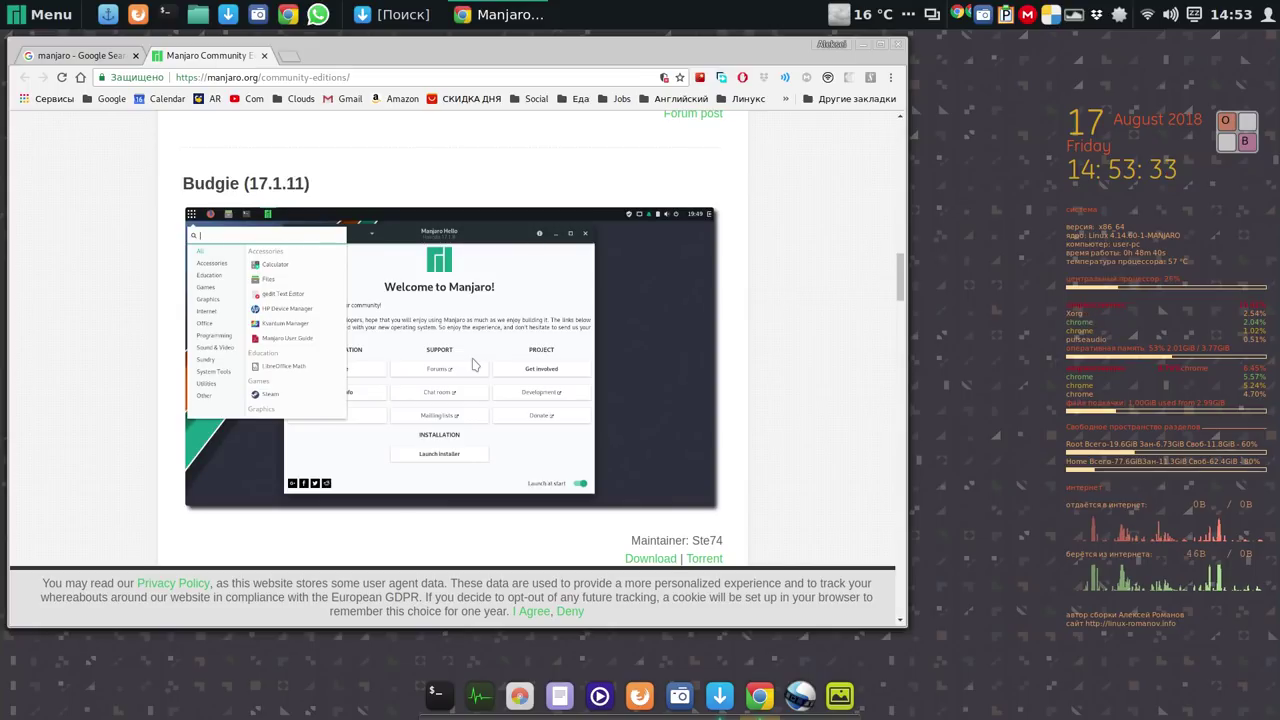
{"action": "scroll", "coordinate": [474, 364], "scroll_direction": "up", "scroll_amount": 7}
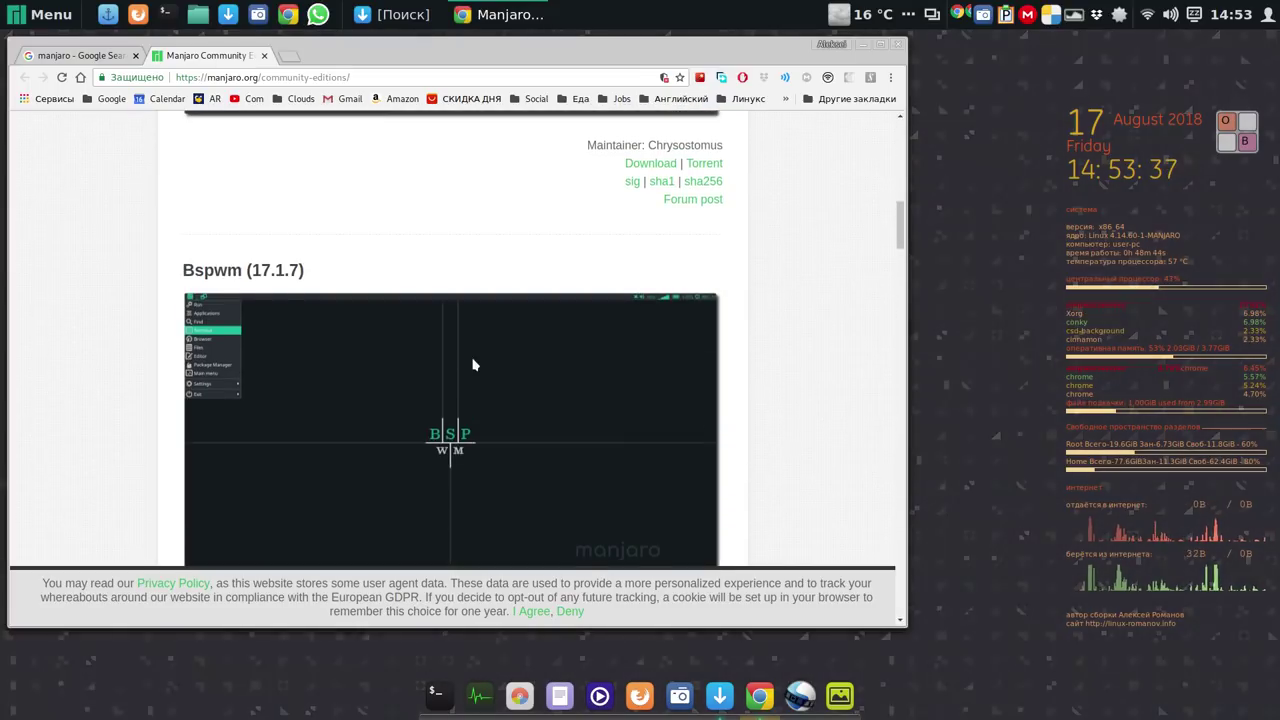
{"action": "scroll", "coordinate": [474, 364], "scroll_direction": "down", "scroll_amount": 1}
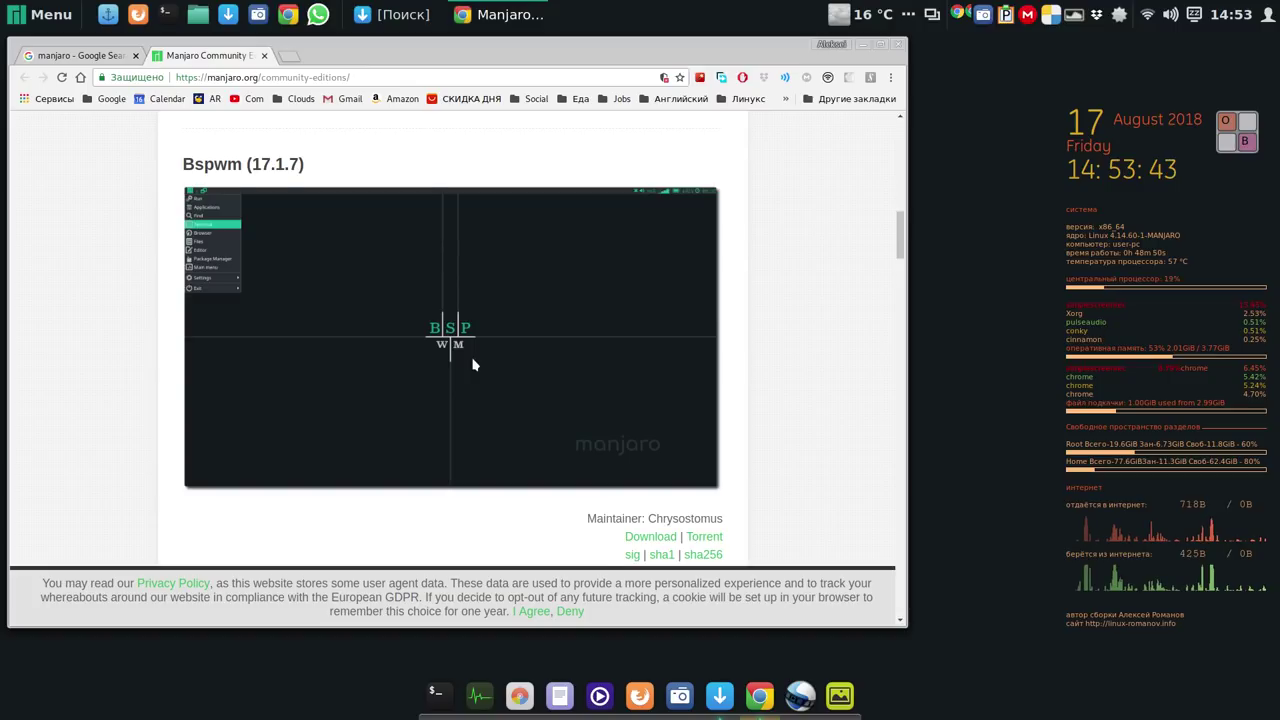
{"action": "scroll", "coordinate": [474, 365], "scroll_direction": "up", "scroll_amount": 4}
{"action": "scroll", "coordinate": [474, 365], "scroll_direction": "up", "scroll_amount": 2}
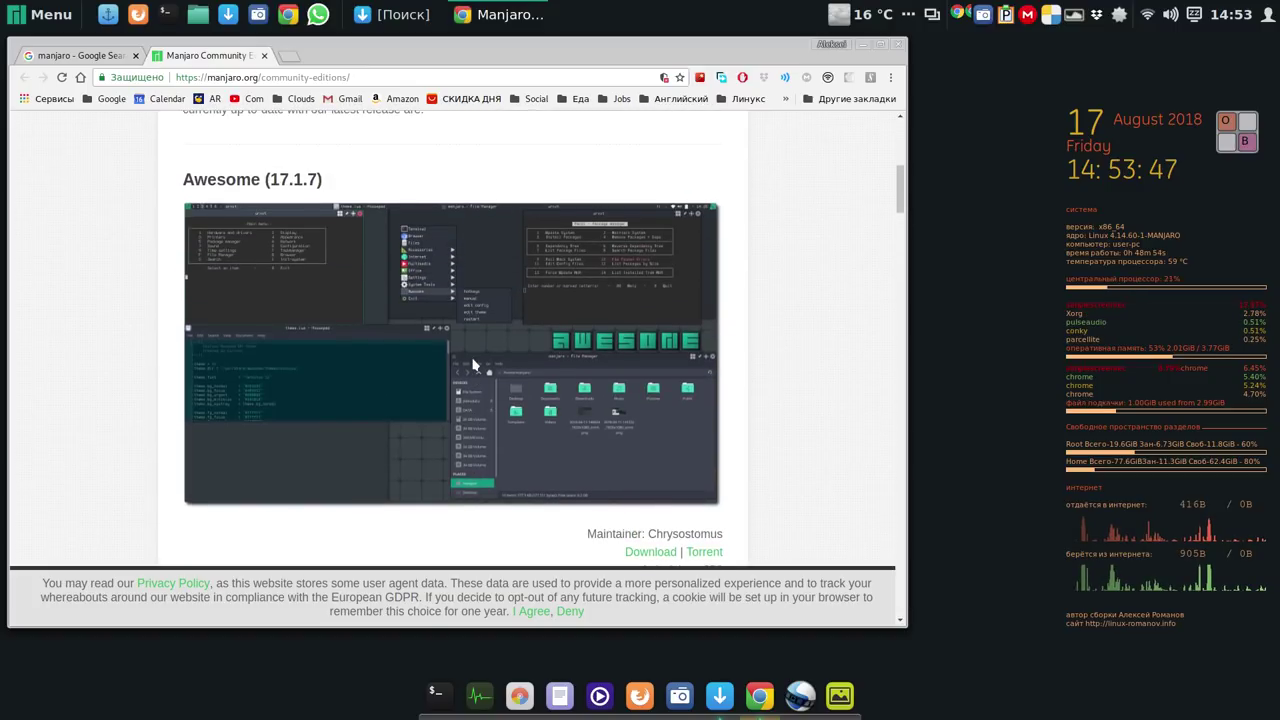
{"action": "scroll", "coordinate": [474, 365], "scroll_direction": "up", "scroll_amount": 2}
{"action": "scroll", "coordinate": [474, 365], "scroll_direction": "up", "scroll_amount": 2}
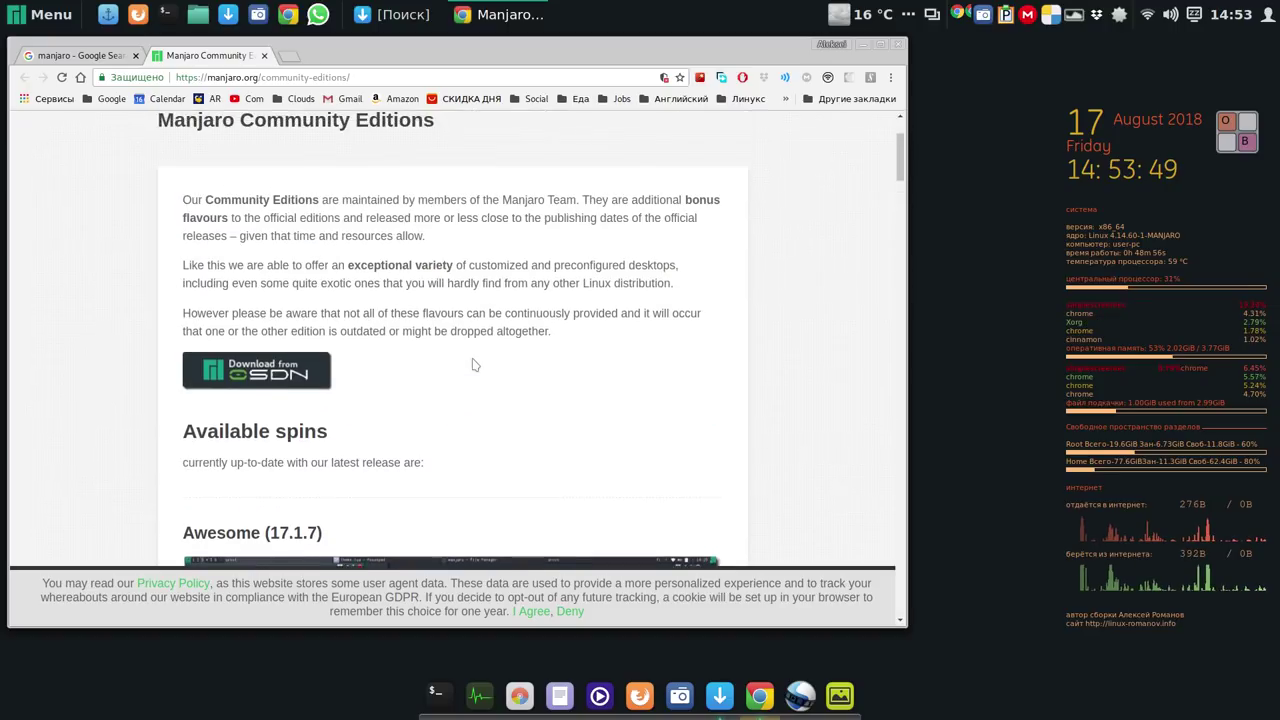
{"action": "scroll", "coordinate": [474, 365], "scroll_direction": "up", "scroll_amount": 2}
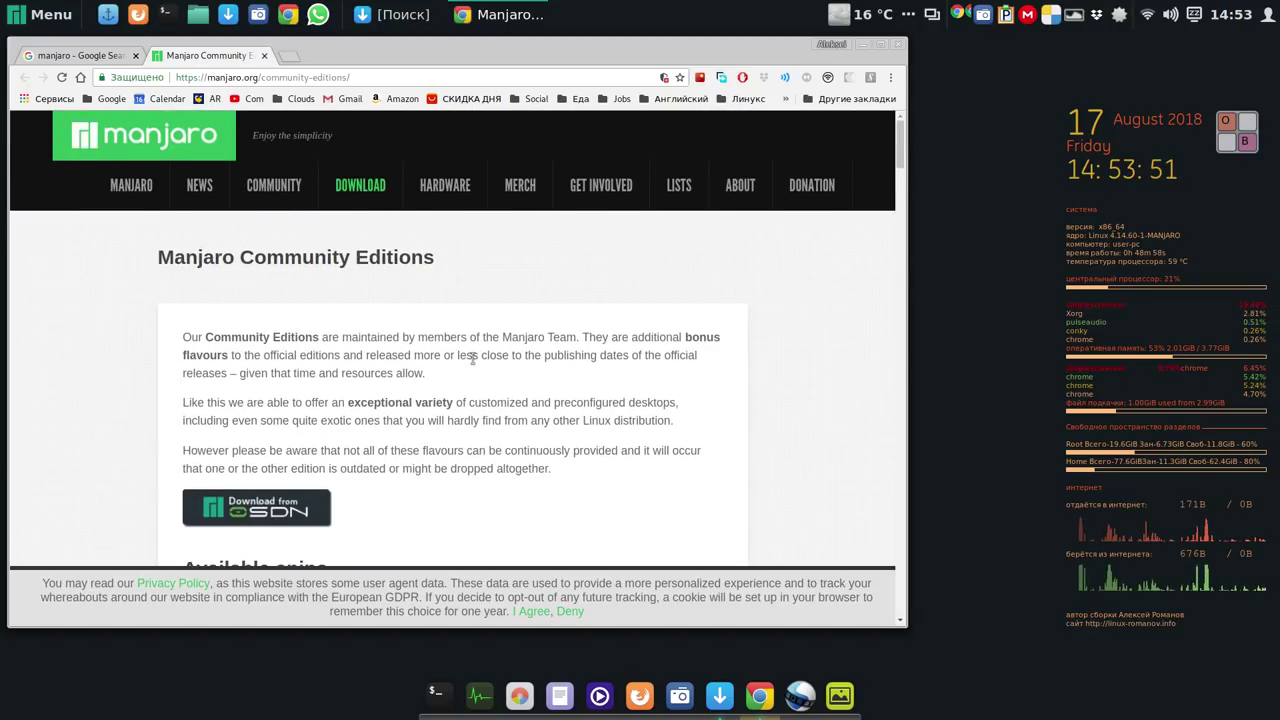
Open Manjaro's Current Releases download page and review the XFCE, KDE and GNOME editions.
{"action": "mouse_move", "coordinate": [366, 190]}
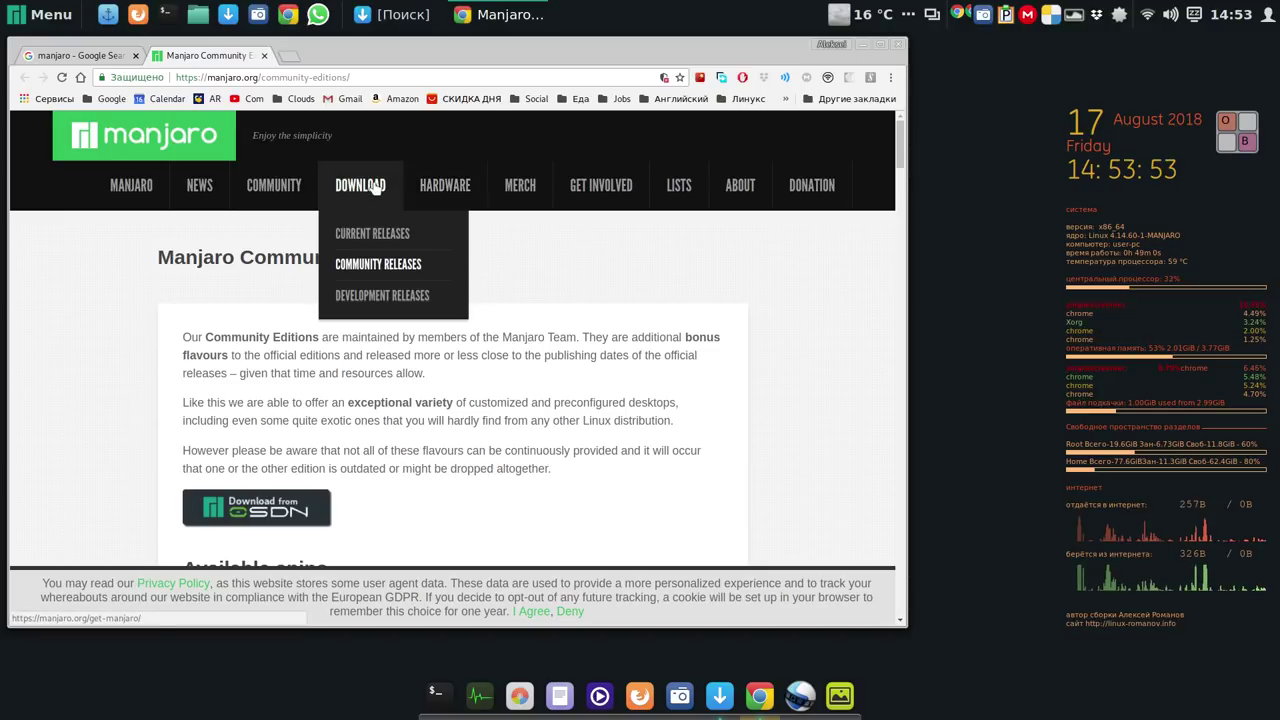
{"action": "left_click", "coordinate": [363, 236]}
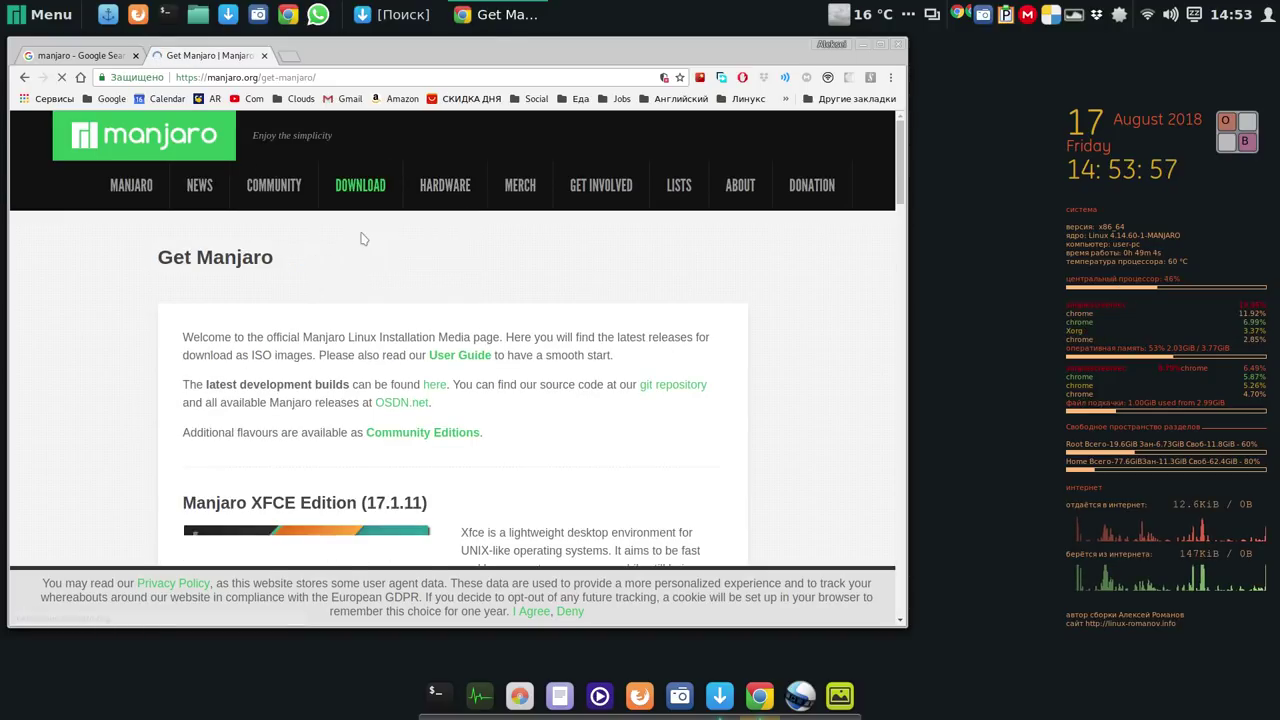
{"action": "scroll", "coordinate": [444, 413], "scroll_direction": "down", "scroll_amount": 3}
{"action": "scroll", "coordinate": [444, 413], "scroll_direction": "down", "scroll_amount": 6}
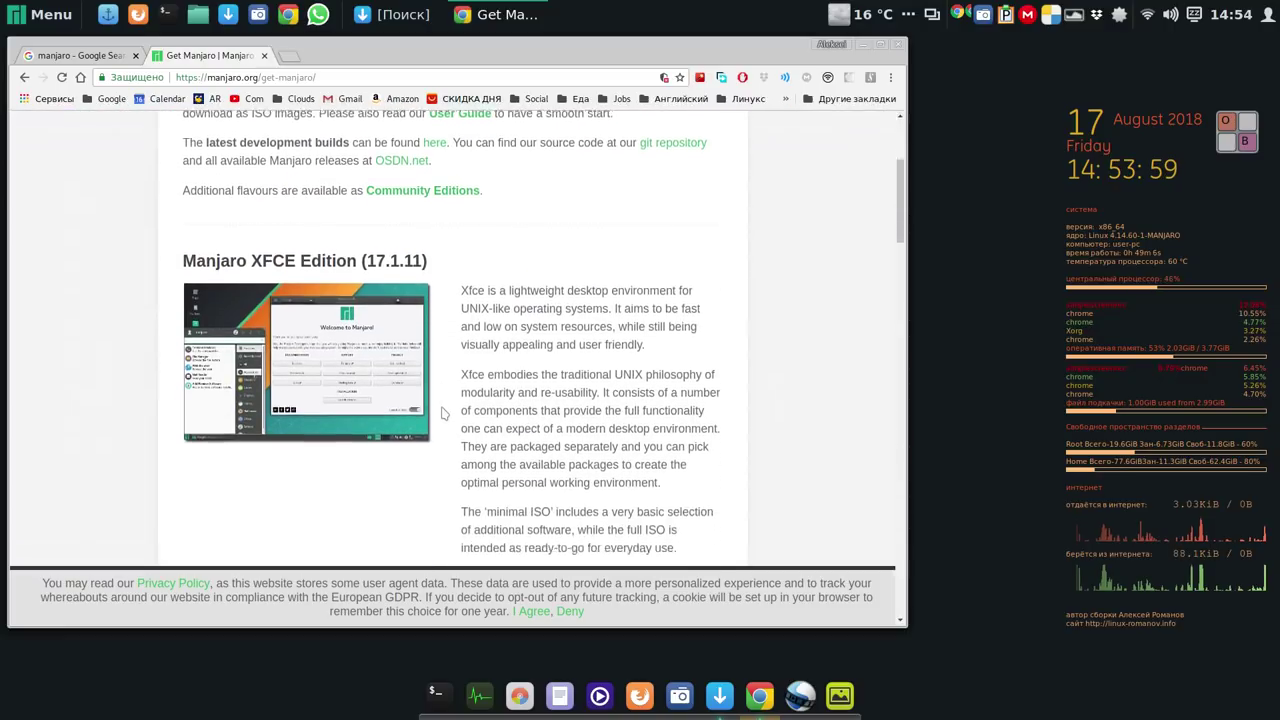
{"action": "scroll", "coordinate": [444, 413], "scroll_direction": "down", "scroll_amount": 3}
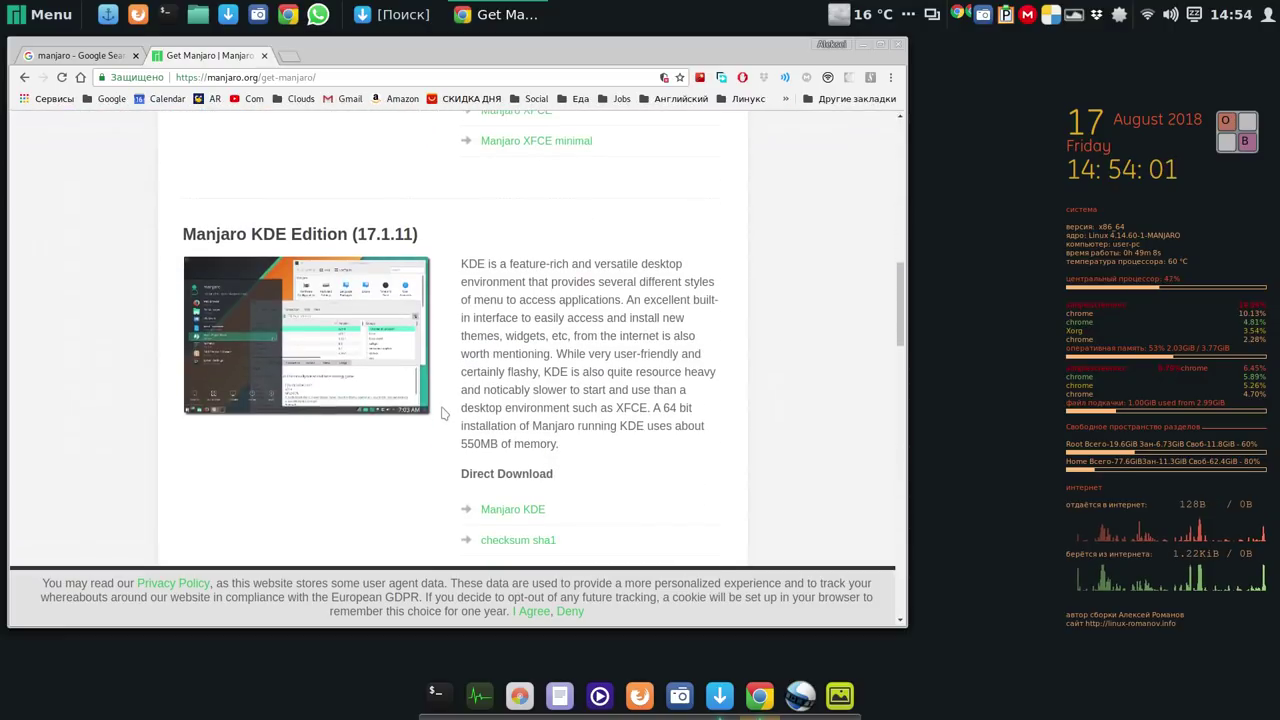
{"action": "scroll", "coordinate": [444, 413], "scroll_direction": "down", "scroll_amount": 9}
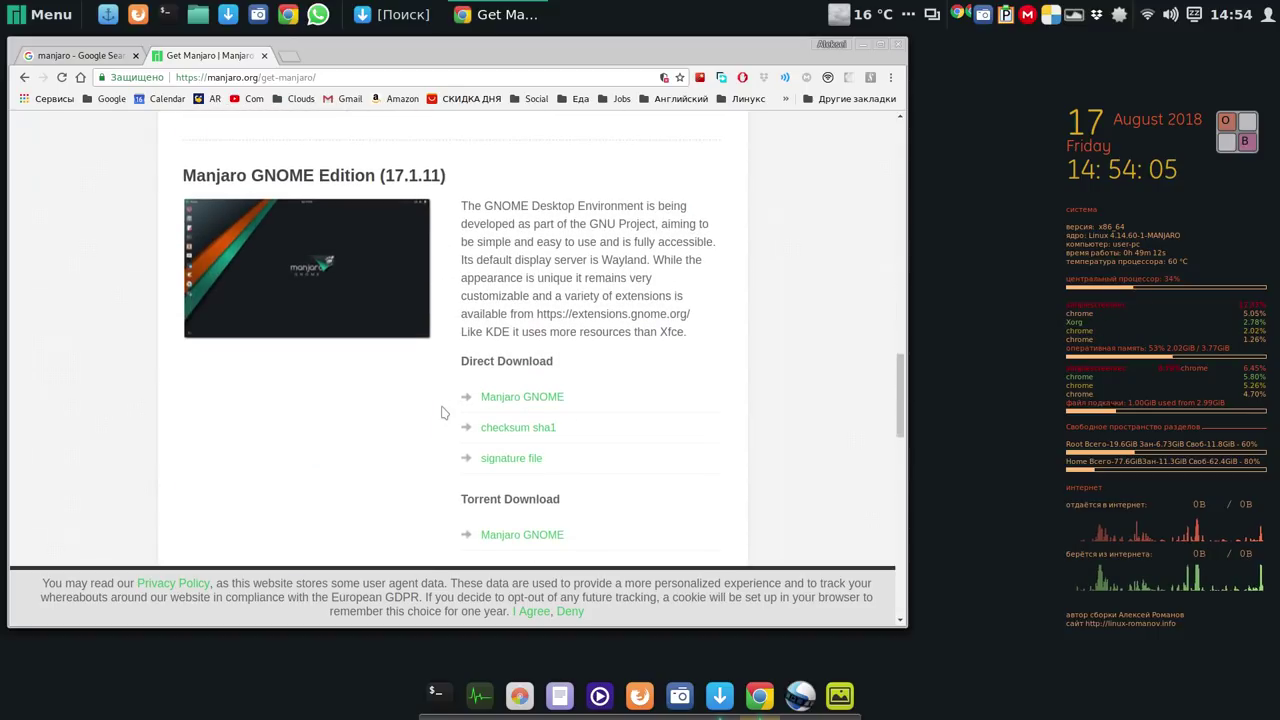
Examine the Manjaro-Architect ISO section of the Get Manjaro page and return to the beginning of the page.
{"action": "scroll", "coordinate": [444, 413], "scroll_direction": "down", "scroll_amount": 6}
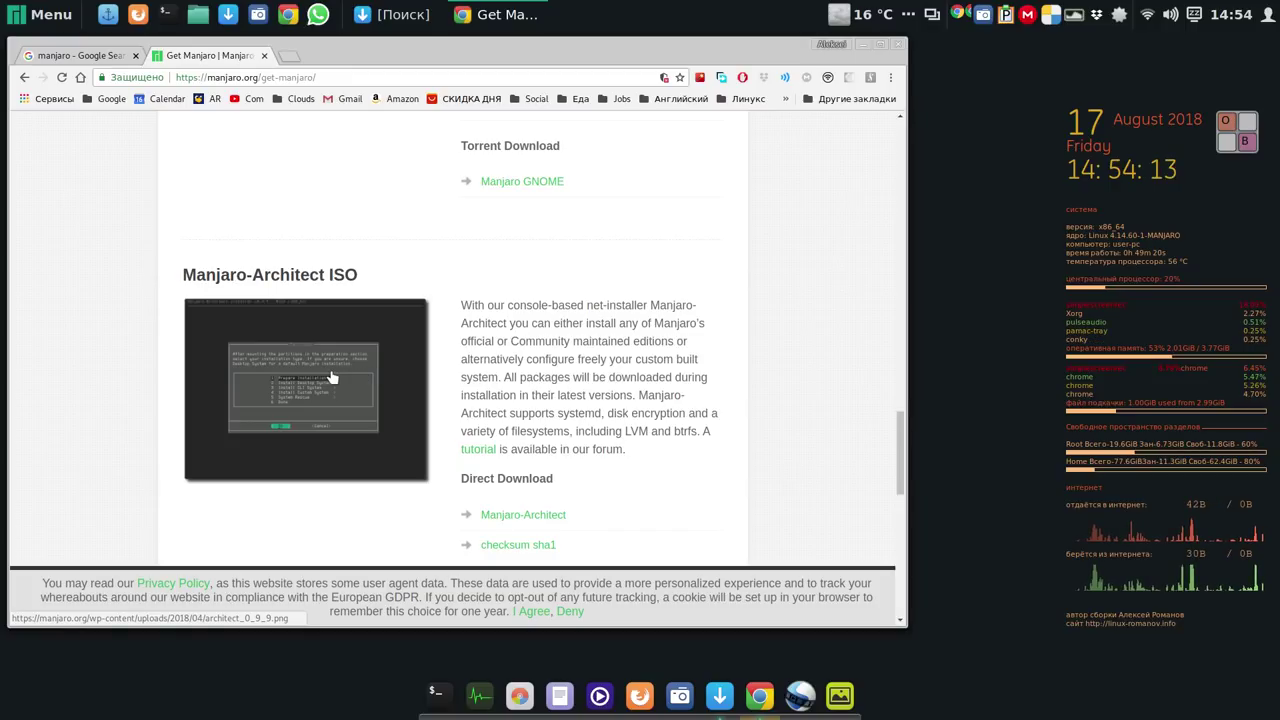
{"action": "scroll", "coordinate": [332, 377], "scroll_direction": "down", "scroll_amount": 2}
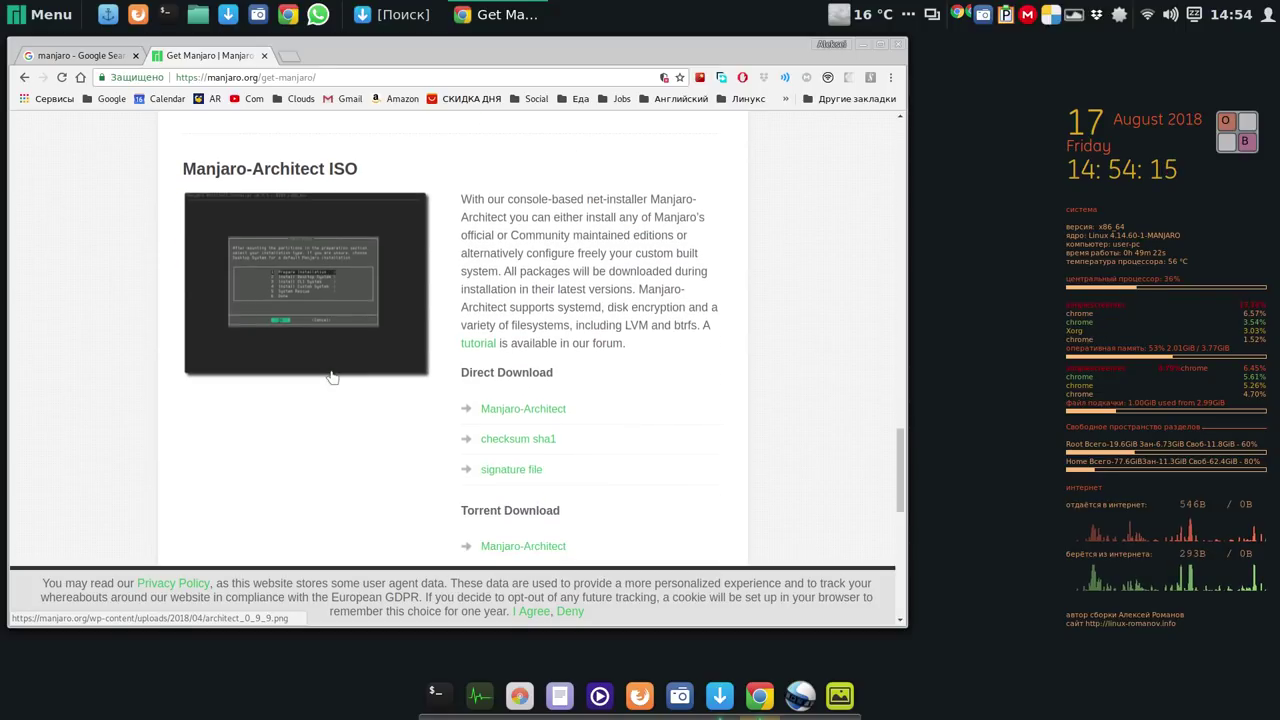
{"action": "scroll", "coordinate": [332, 377], "scroll_direction": "down", "scroll_amount": 2}
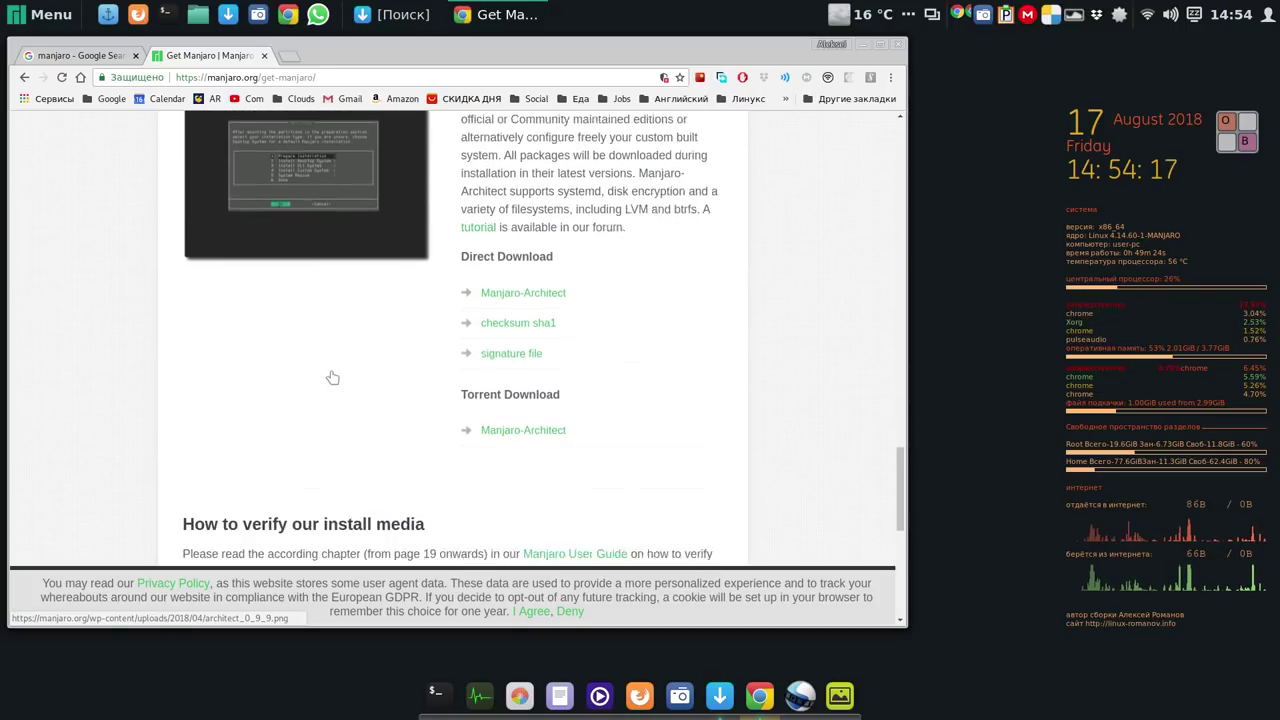
{"action": "scroll", "coordinate": [333, 377], "scroll_direction": "up", "scroll_amount": 14}
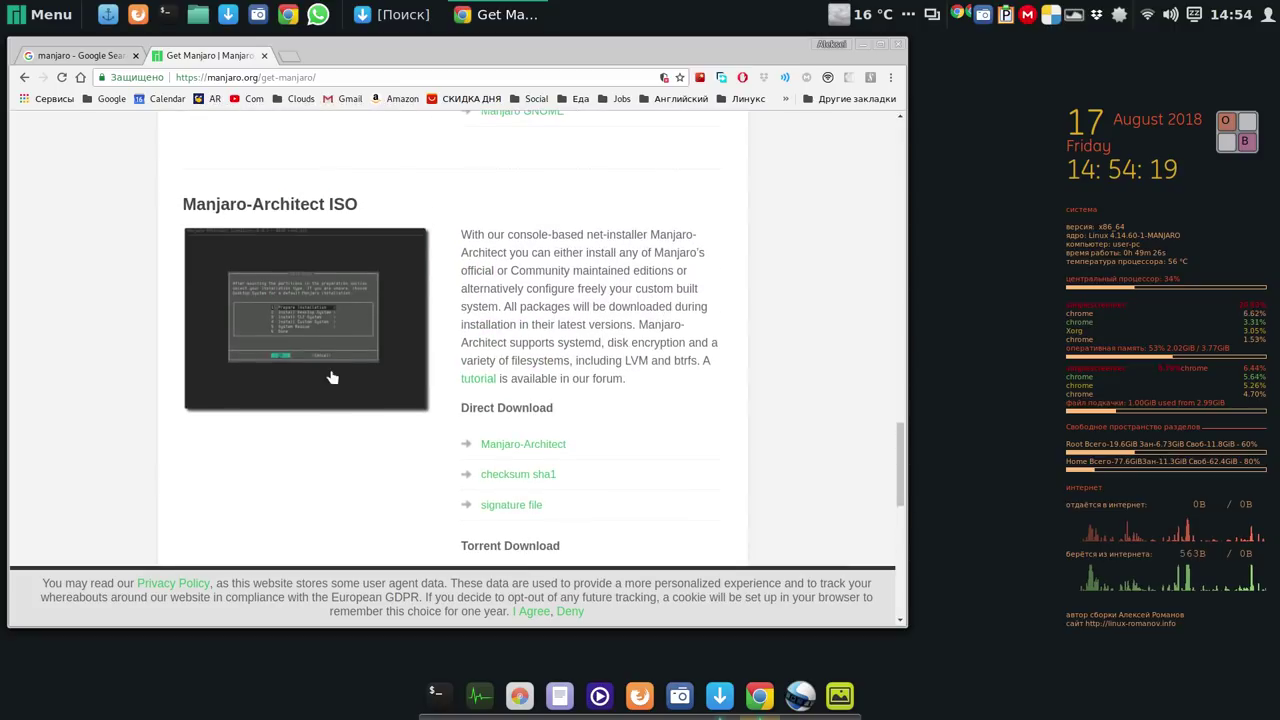
{"action": "scroll", "coordinate": [333, 378], "scroll_direction": "up", "scroll_amount": 19}
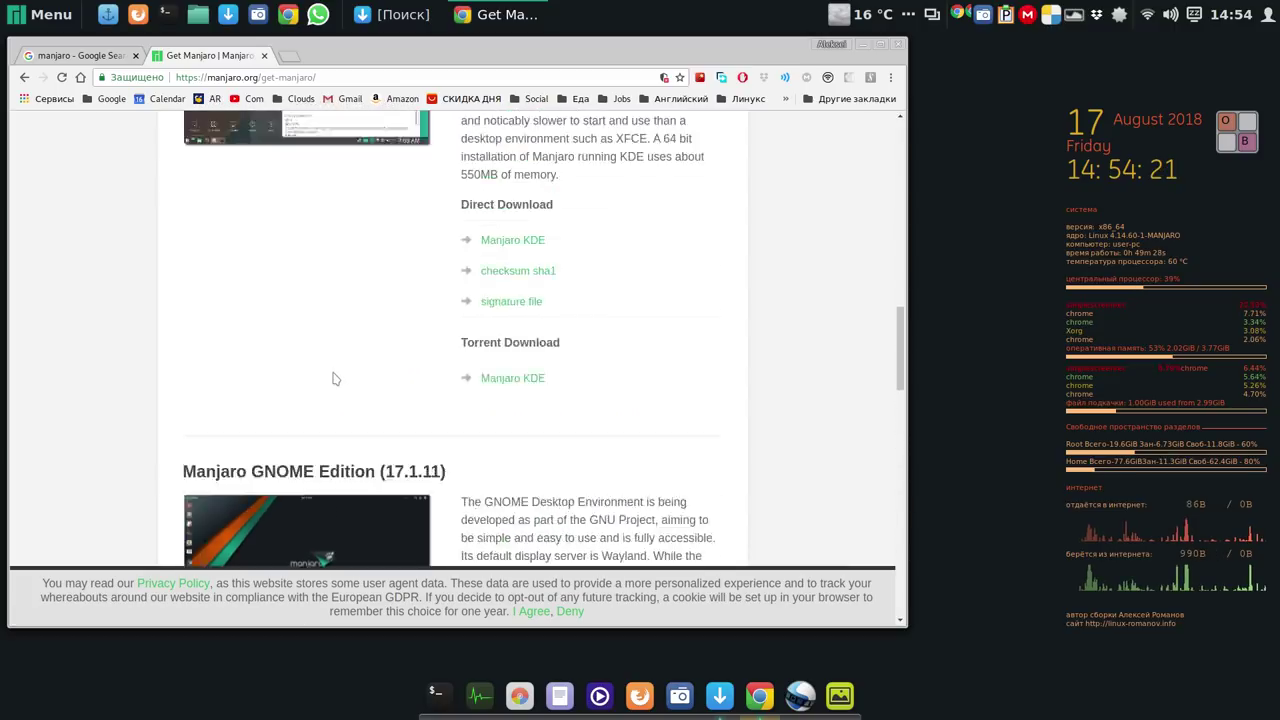
{"action": "scroll", "coordinate": [335, 378], "scroll_direction": "up", "scroll_amount": 7}
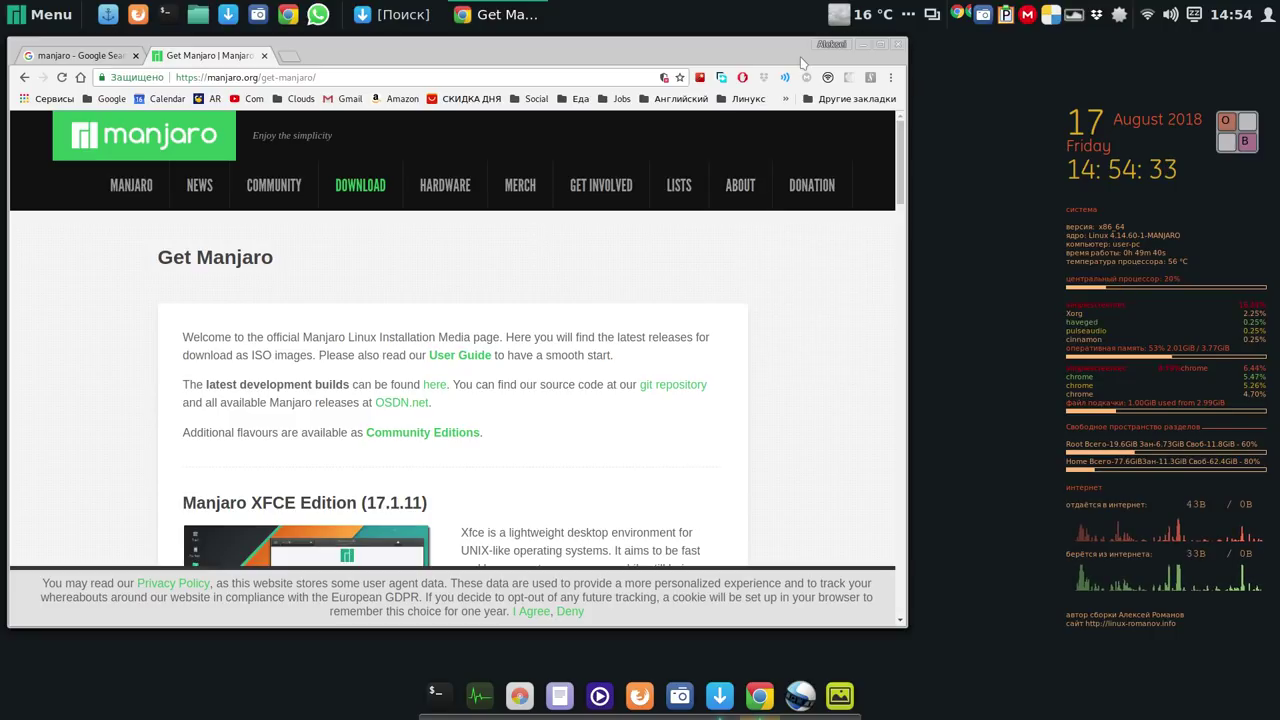
Minimize the browser, switch to the open package manager and open its settings.
{"action": "left_click", "coordinate": [861, 45]}
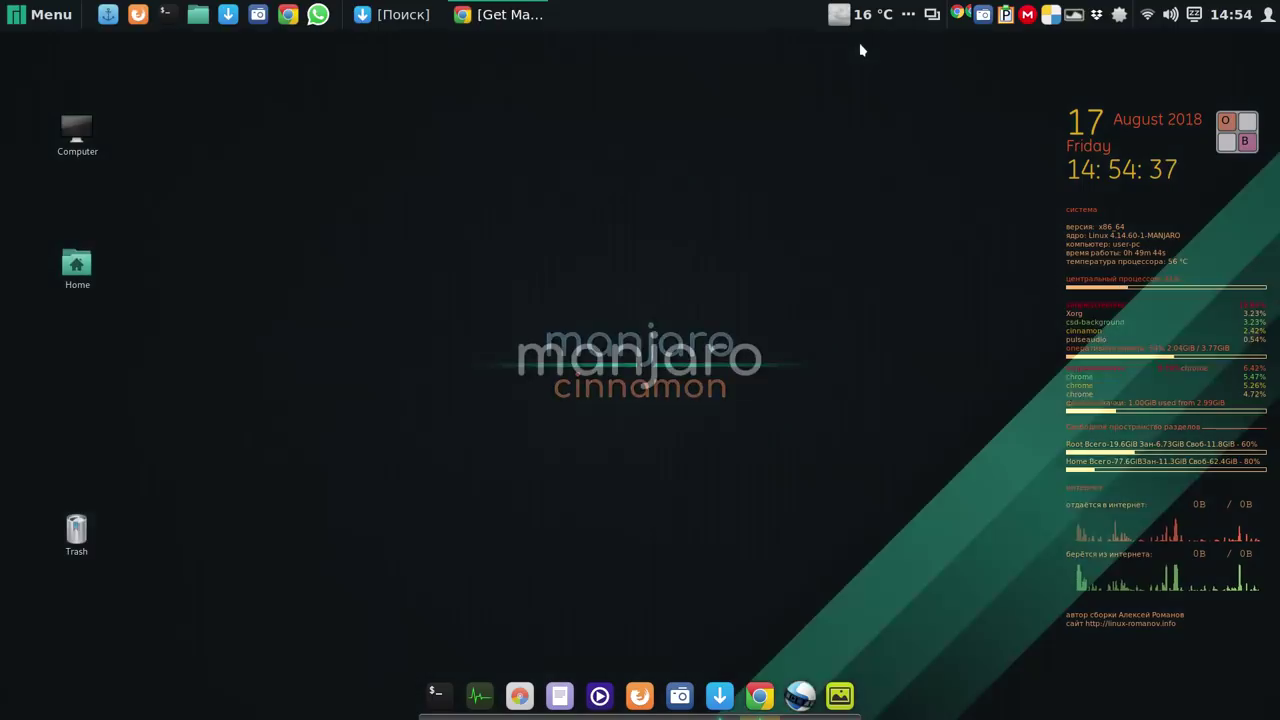
{"action": "left_click", "coordinate": [392, 18]}
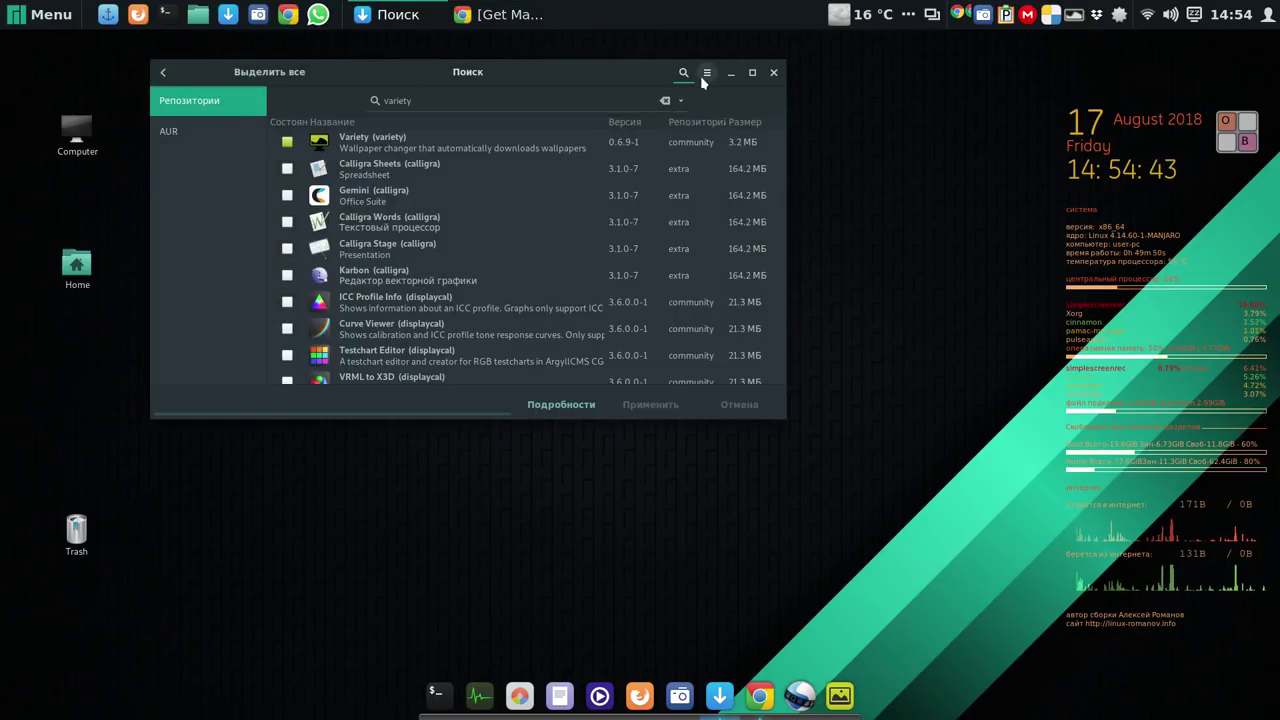
{"action": "left_click", "coordinate": [706, 74]}
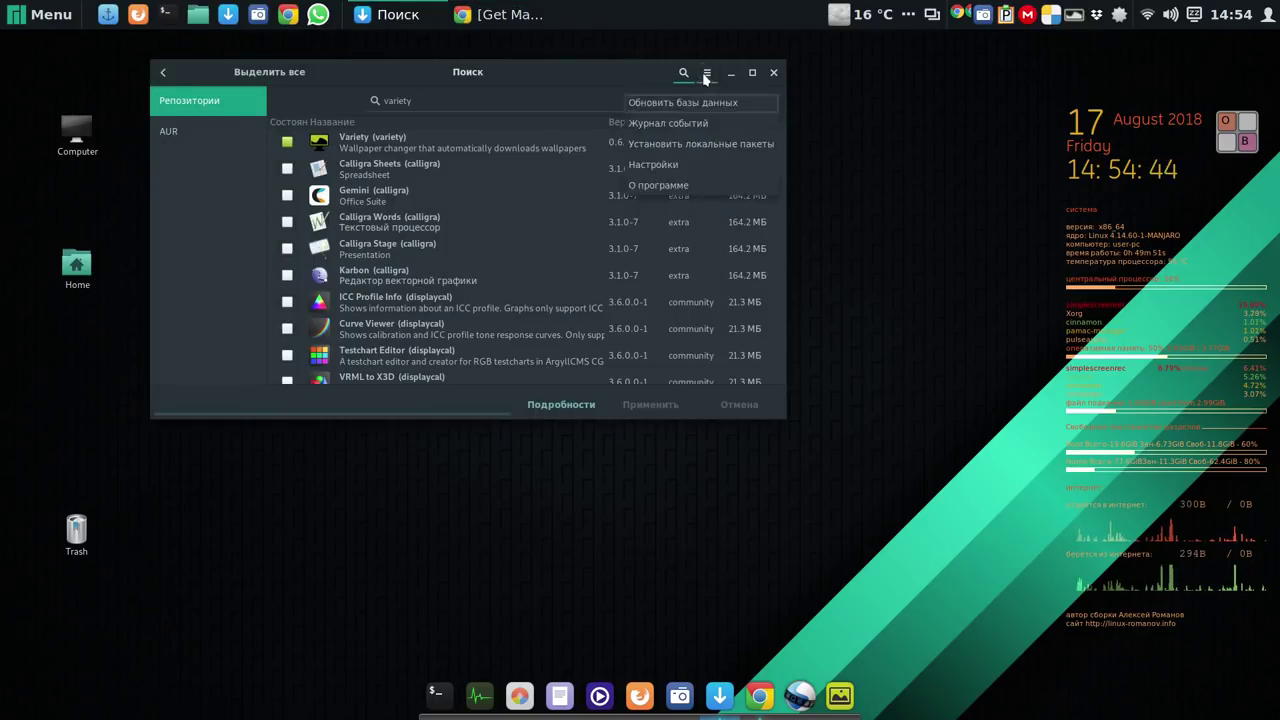
{"action": "left_click", "coordinate": [686, 165]}
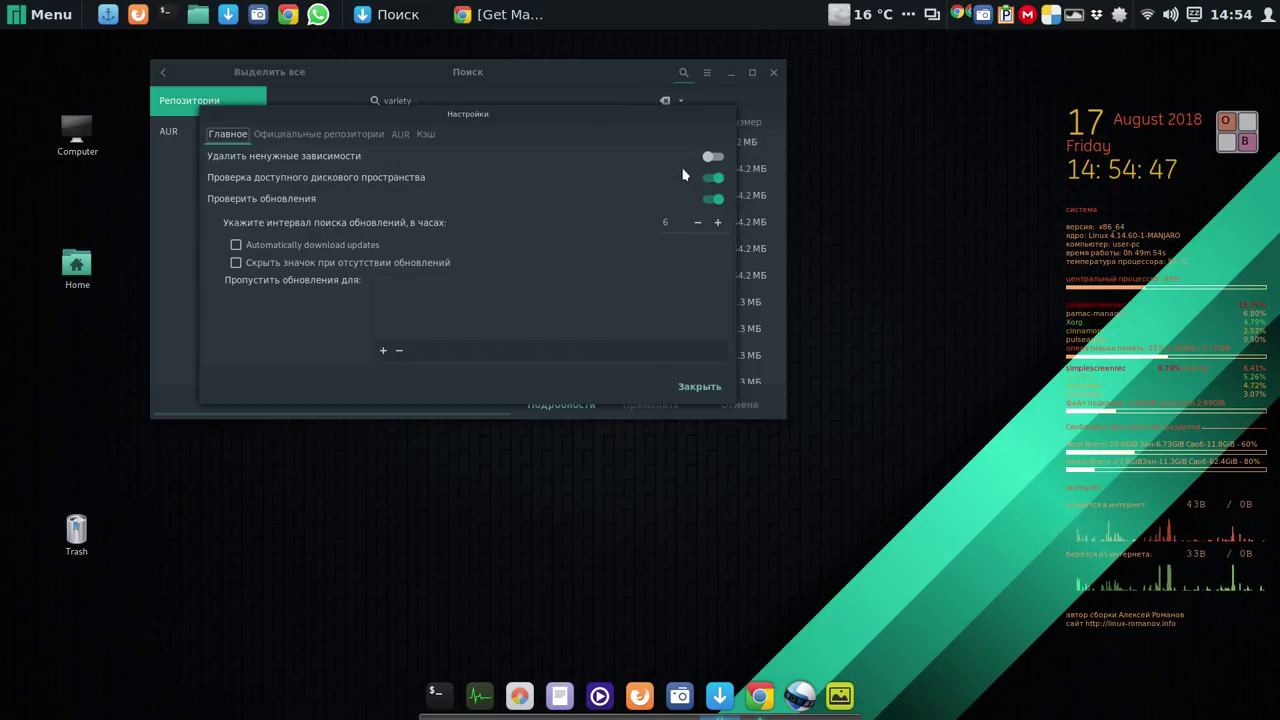
Review the AUR support options in the package manager's settings, and close both the settings and the package manager.
{"action": "left_click", "coordinate": [400, 136]}
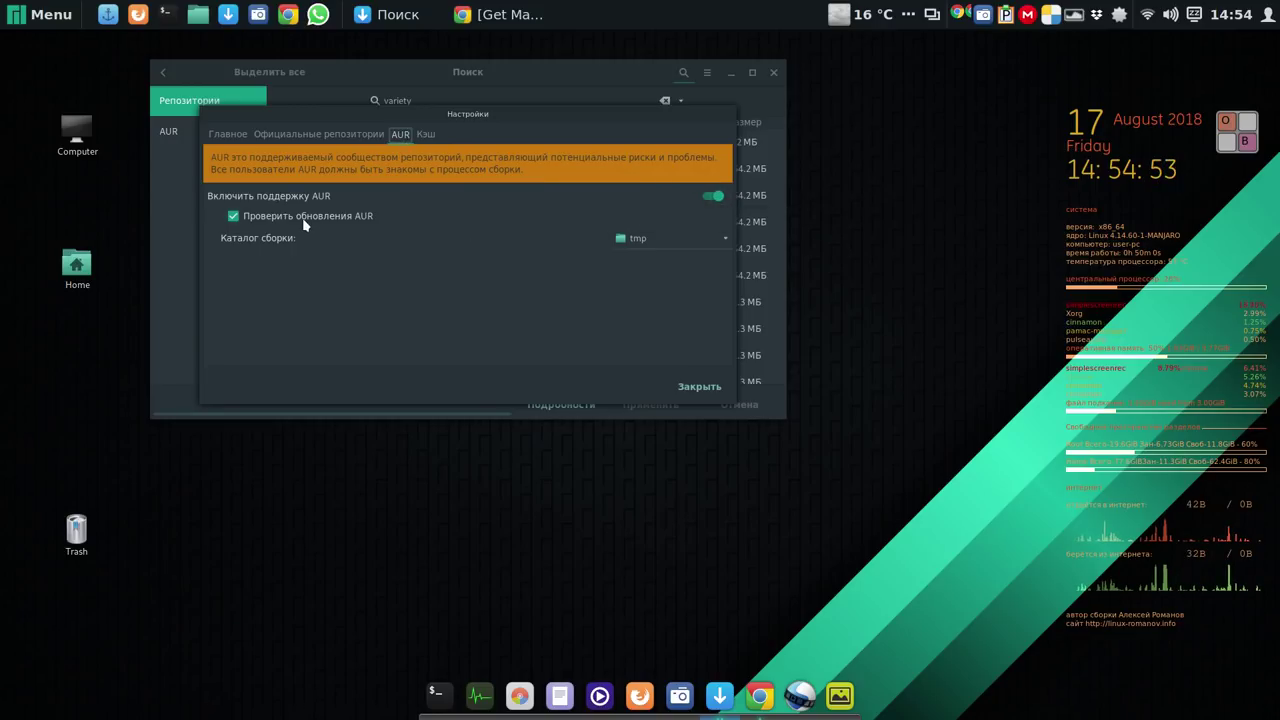
{"action": "left_click", "coordinate": [699, 388]}
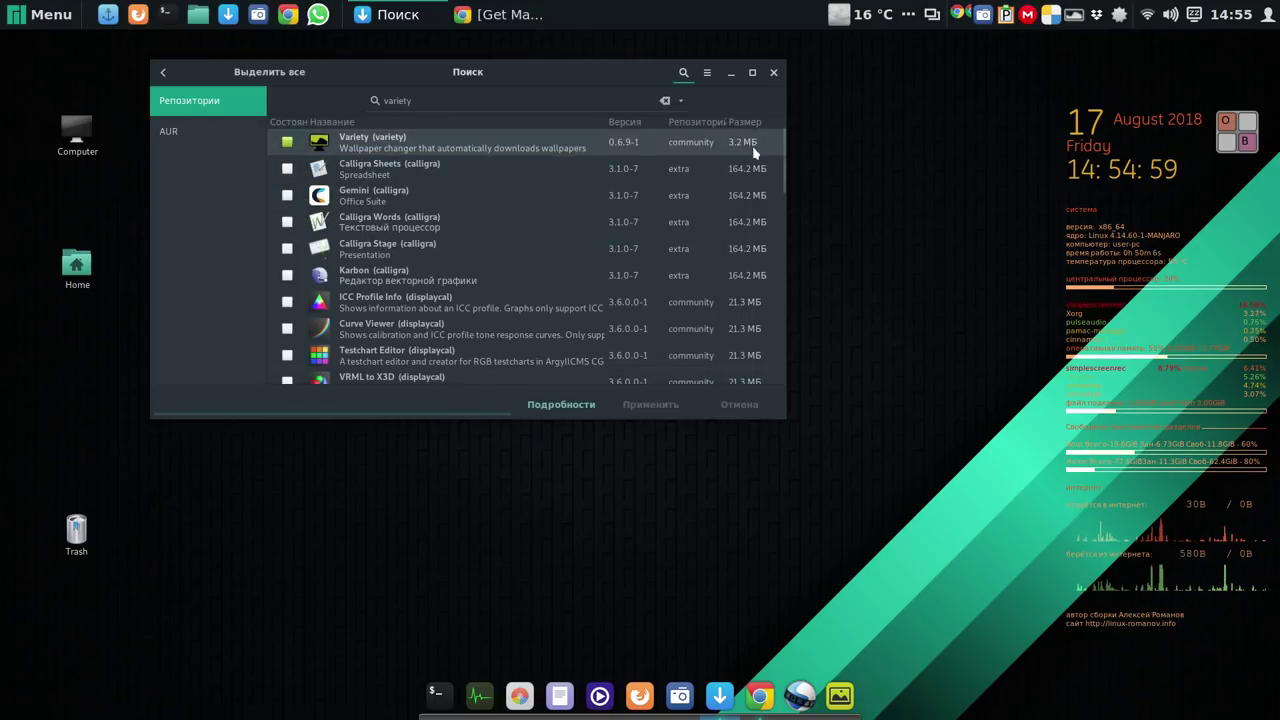
{"action": "left_click", "coordinate": [773, 73]}
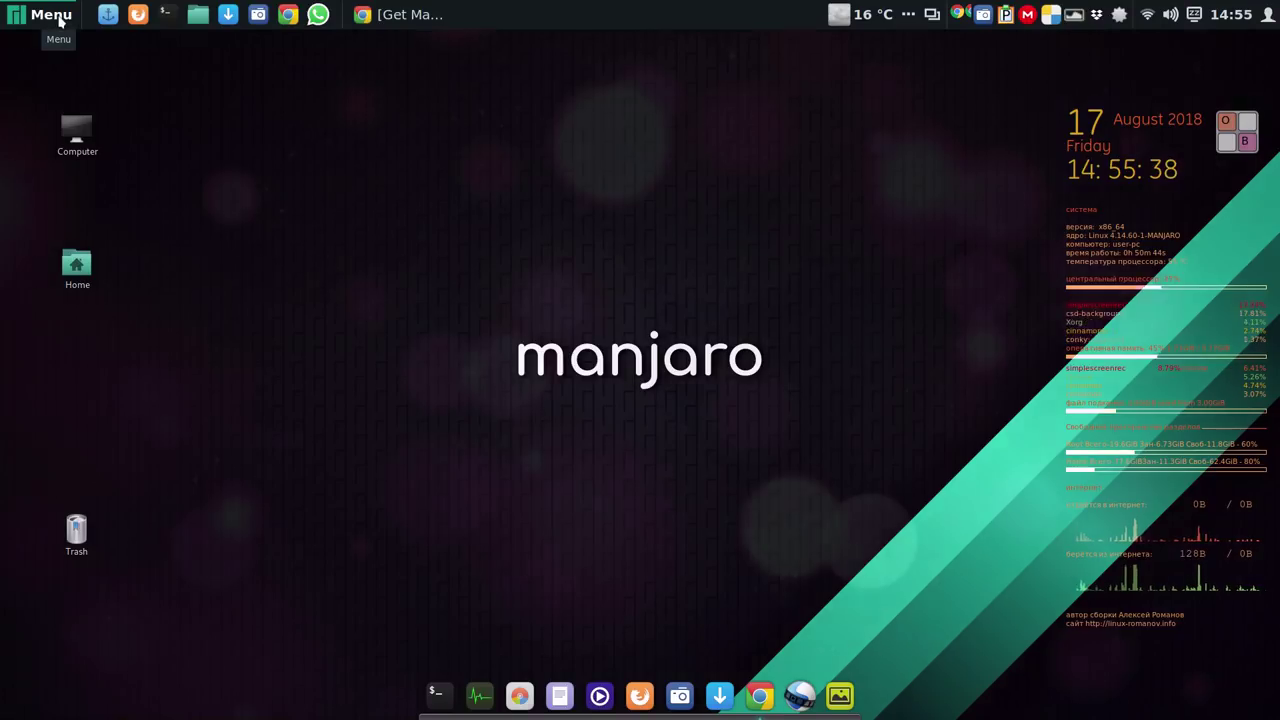
Launch System Settings from the application launcher.
{"action": "left_click", "coordinate": [60, 20]}
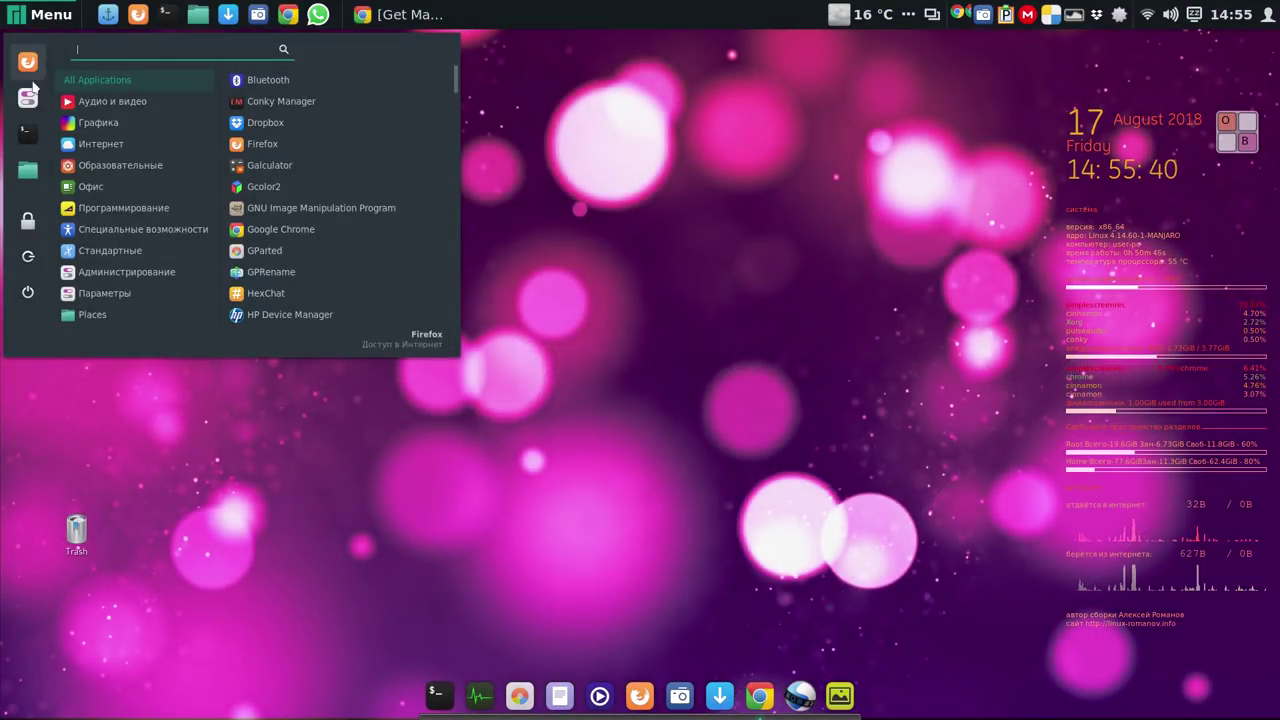
{"action": "left_click", "coordinate": [29, 99]}
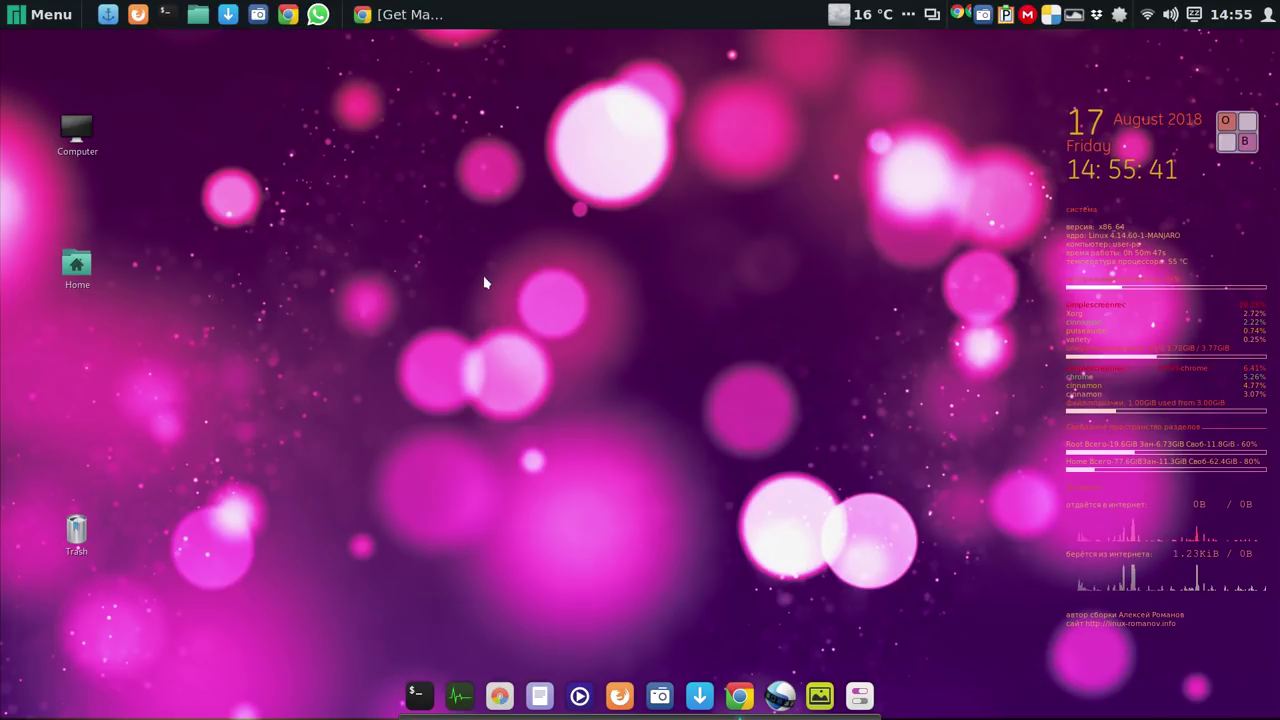
Open the Themes settings and change the icon theme to Adwaita.
{"action": "left_click", "coordinate": [665, 281]}
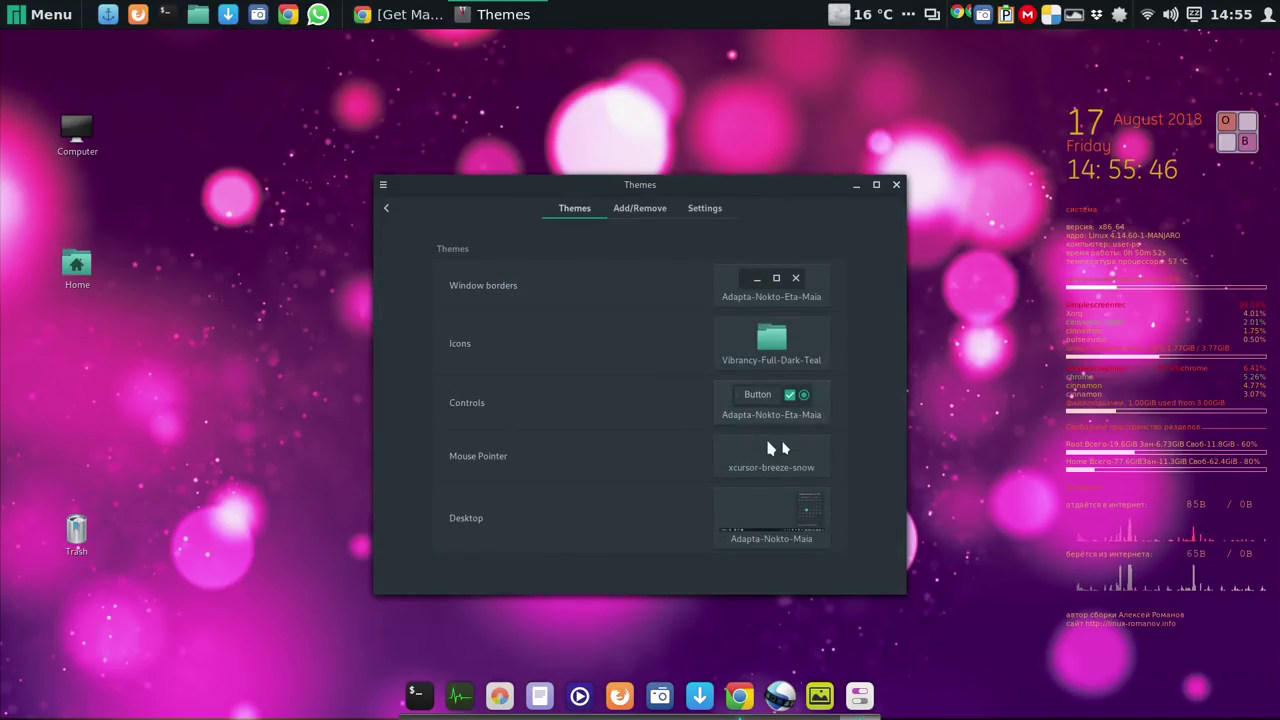
{"action": "left_click", "coordinate": [783, 341]}
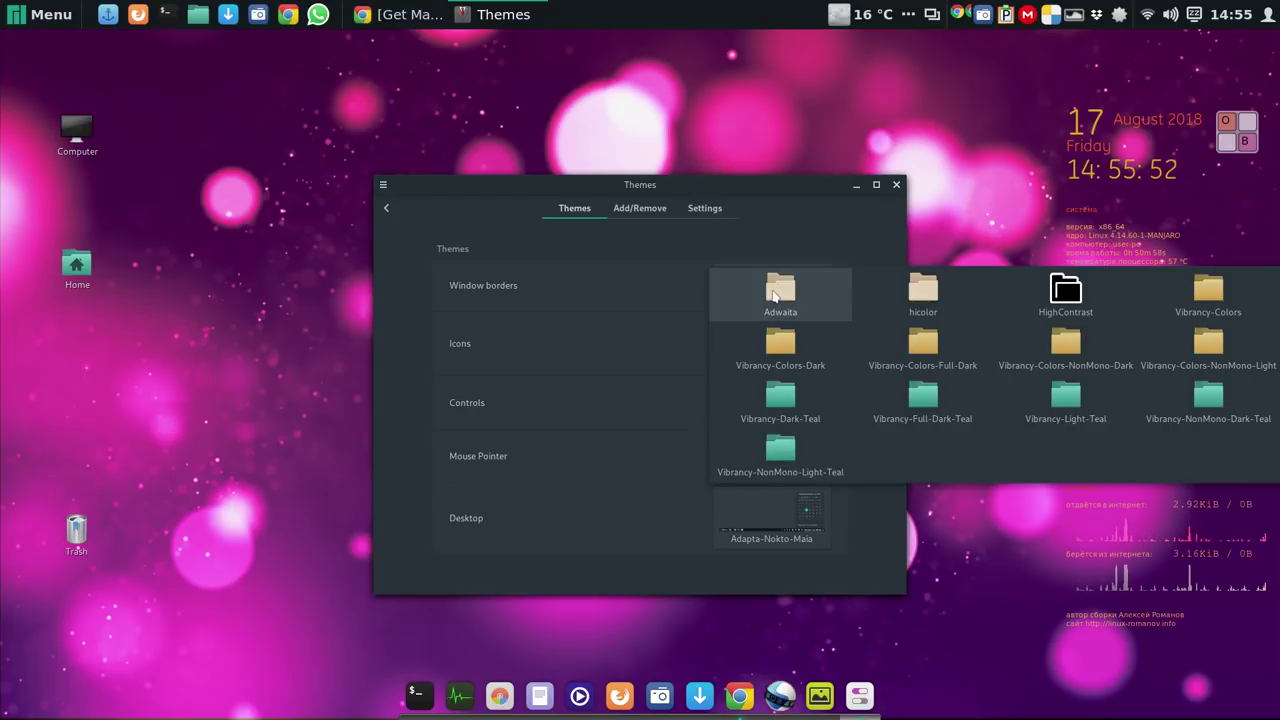
{"action": "left_click", "coordinate": [773, 292]}
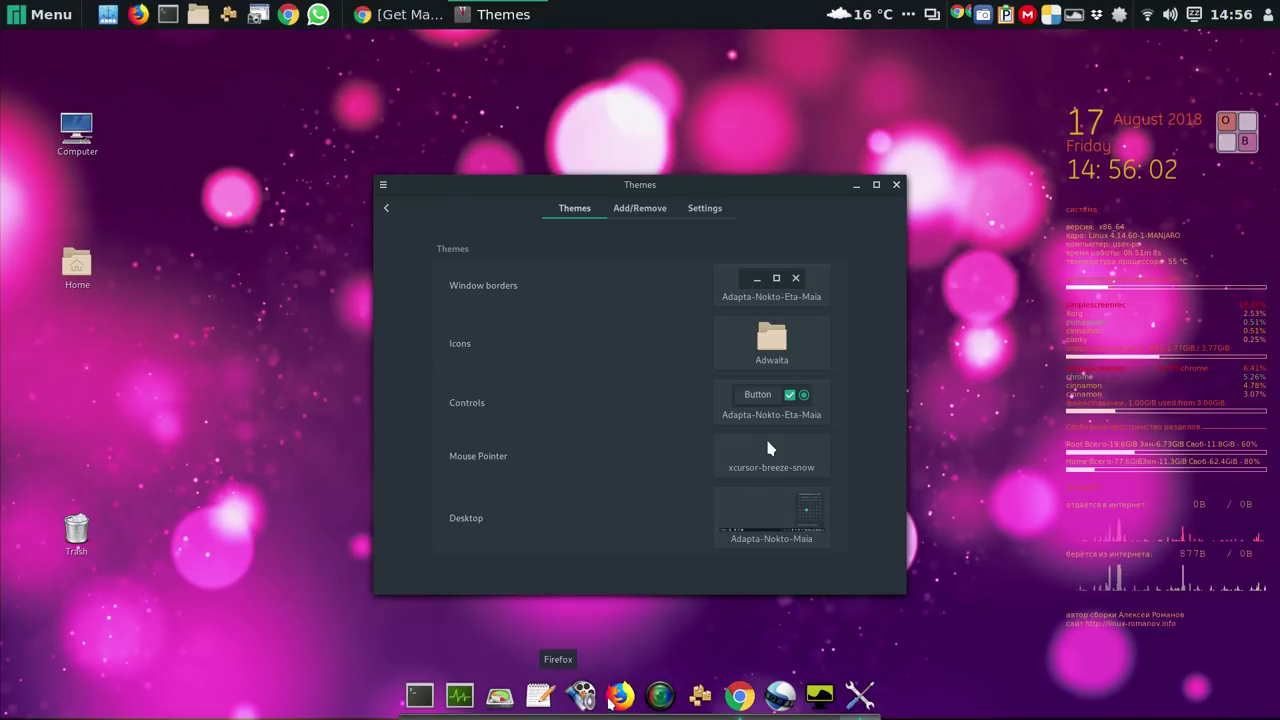
Set the desktop theme to cinnamon and close the Themes window.
{"action": "left_click", "coordinate": [768, 519]}
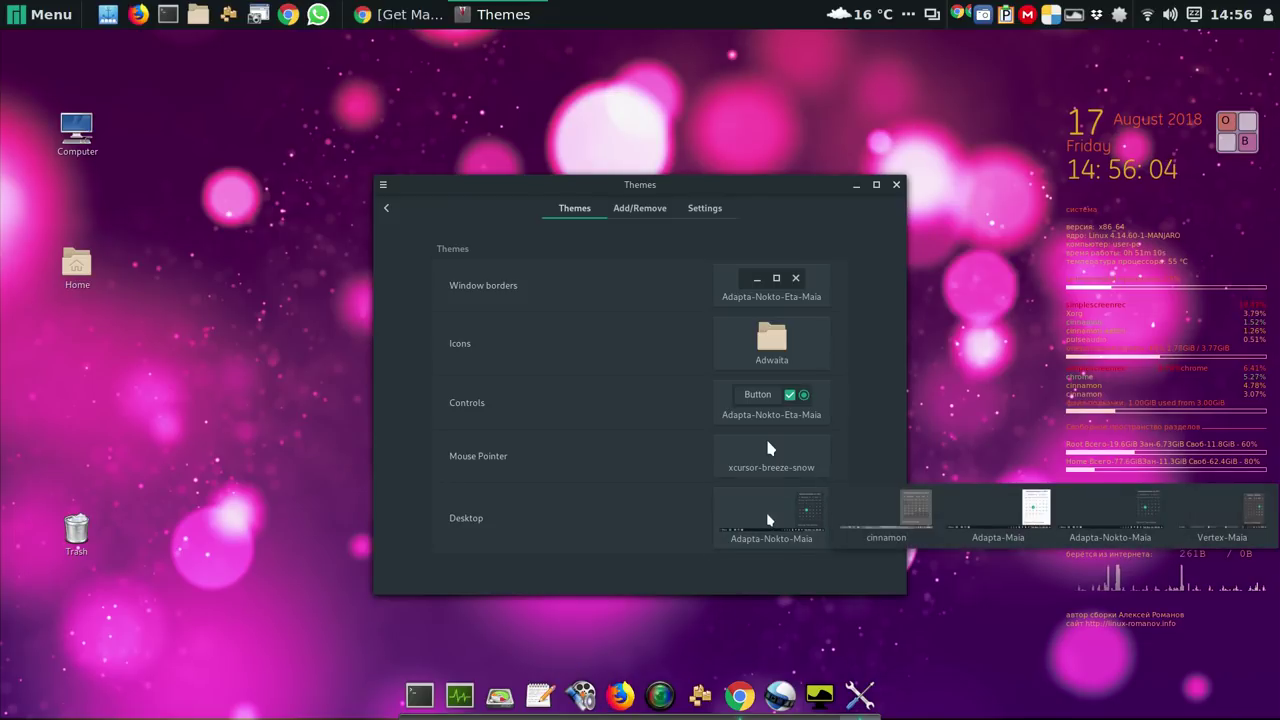
{"action": "left_click", "coordinate": [894, 508]}
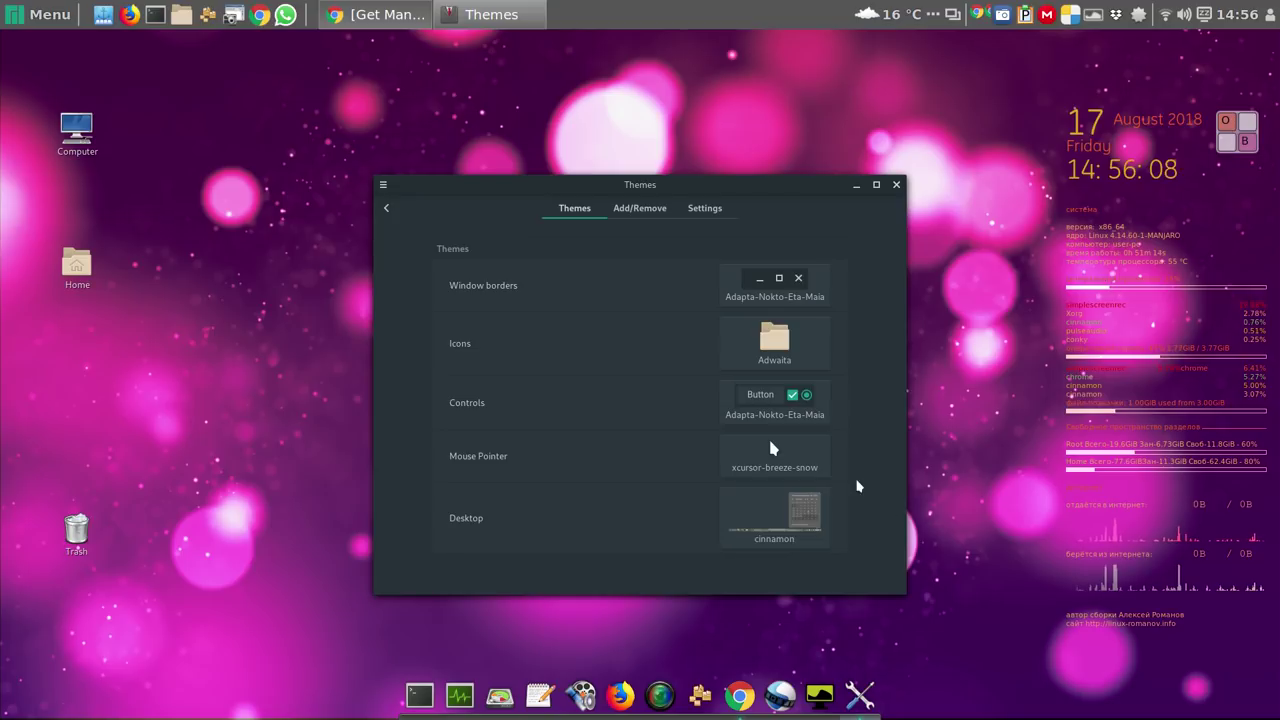
{"action": "left_click", "coordinate": [896, 185]}
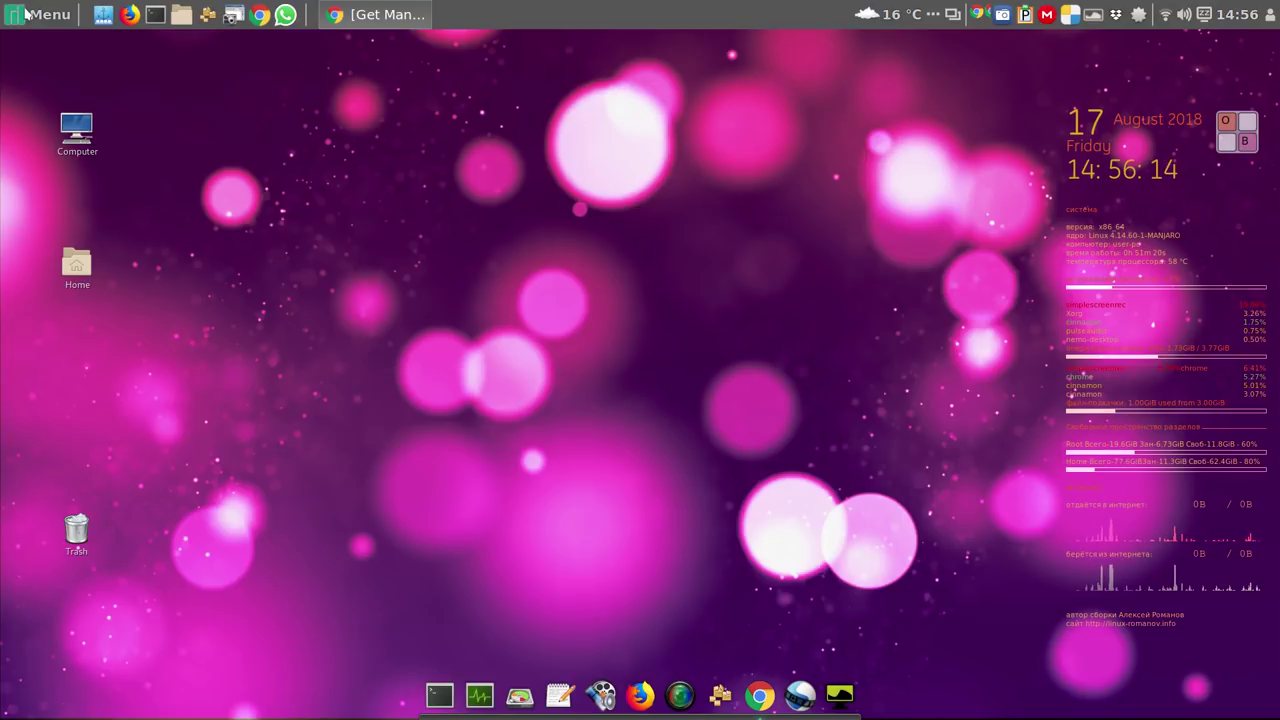
Review the application categories in the restyled application launcher and close it.
{"action": "left_click", "coordinate": [12, 18]}
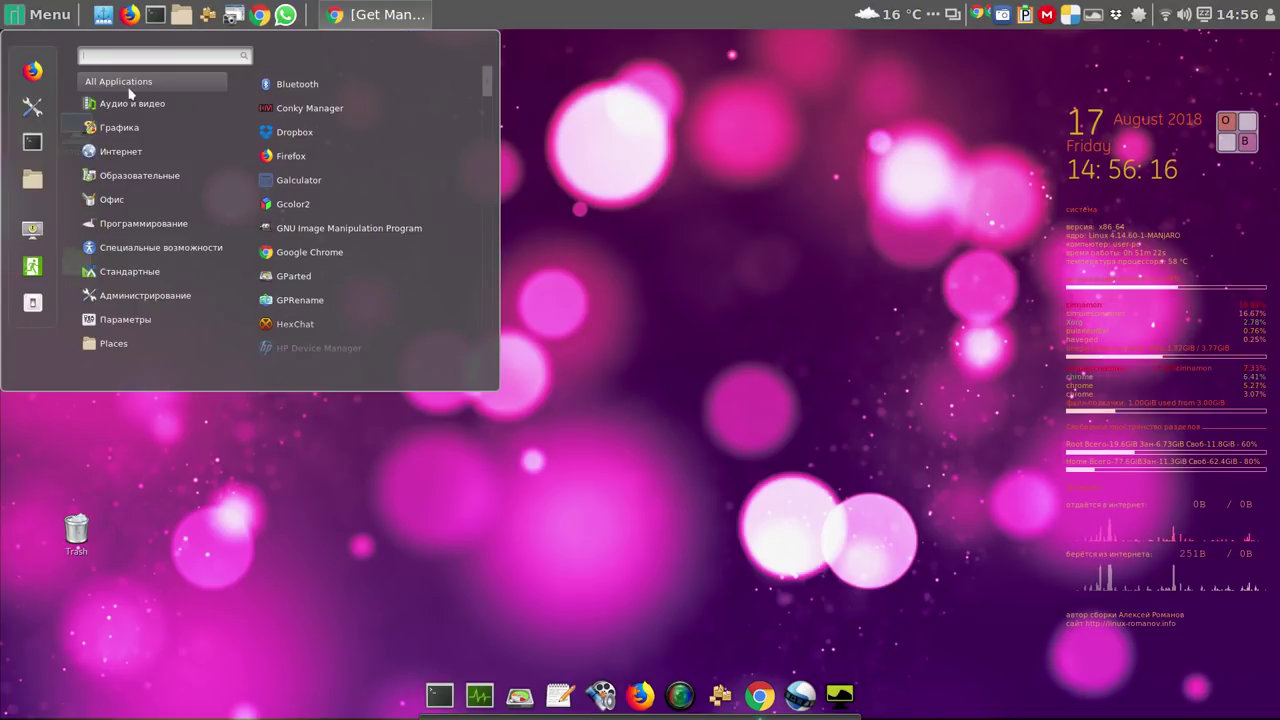
{"action": "mouse_move", "coordinate": [103, 234]}
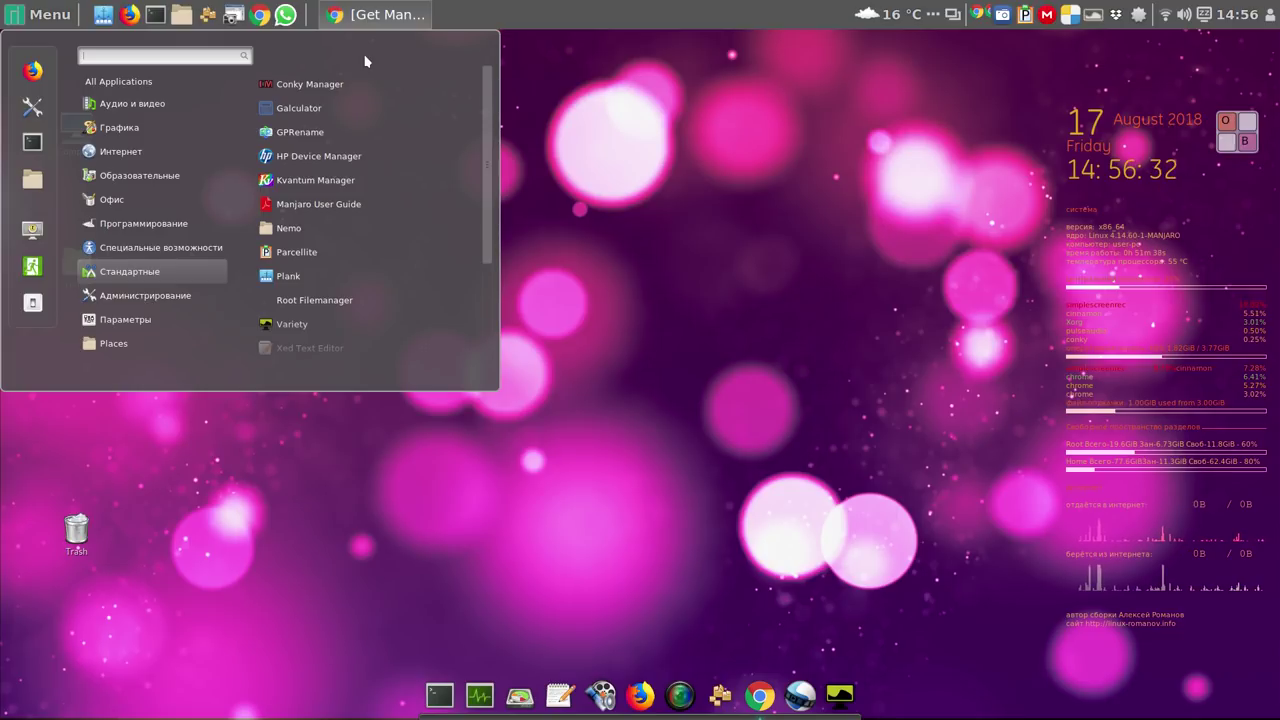
{"action": "left_click", "coordinate": [667, 22]}
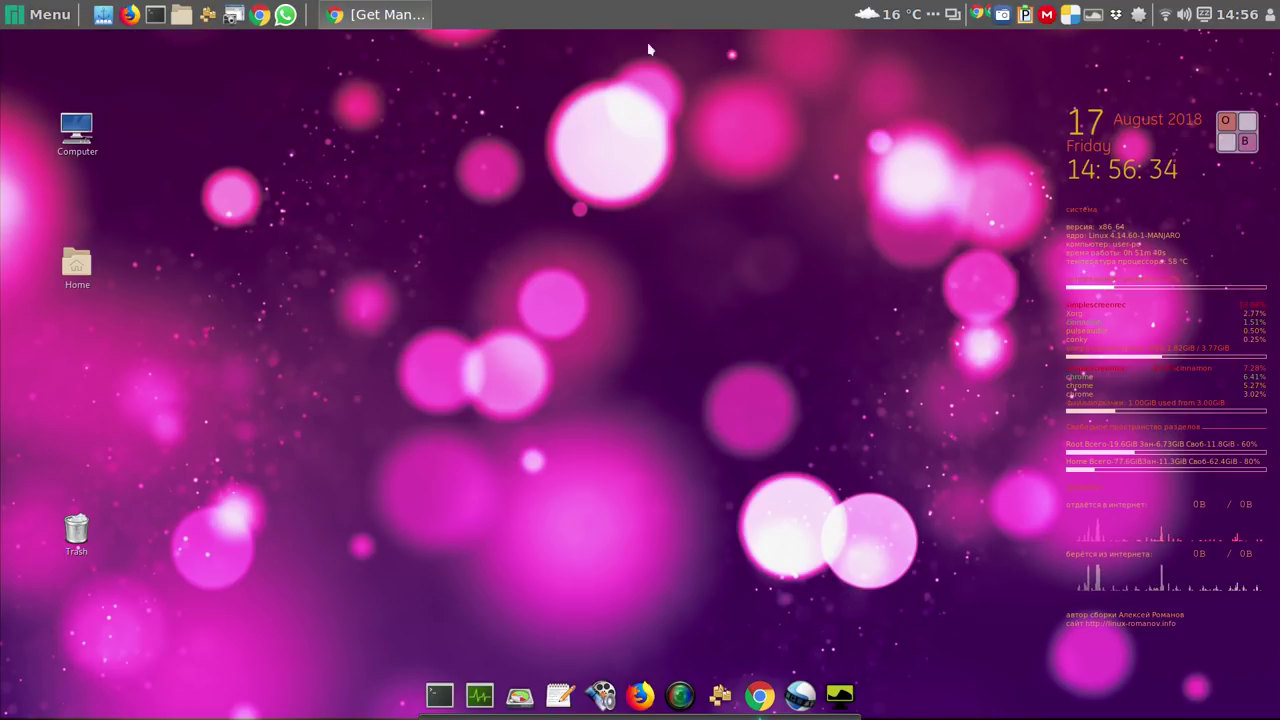